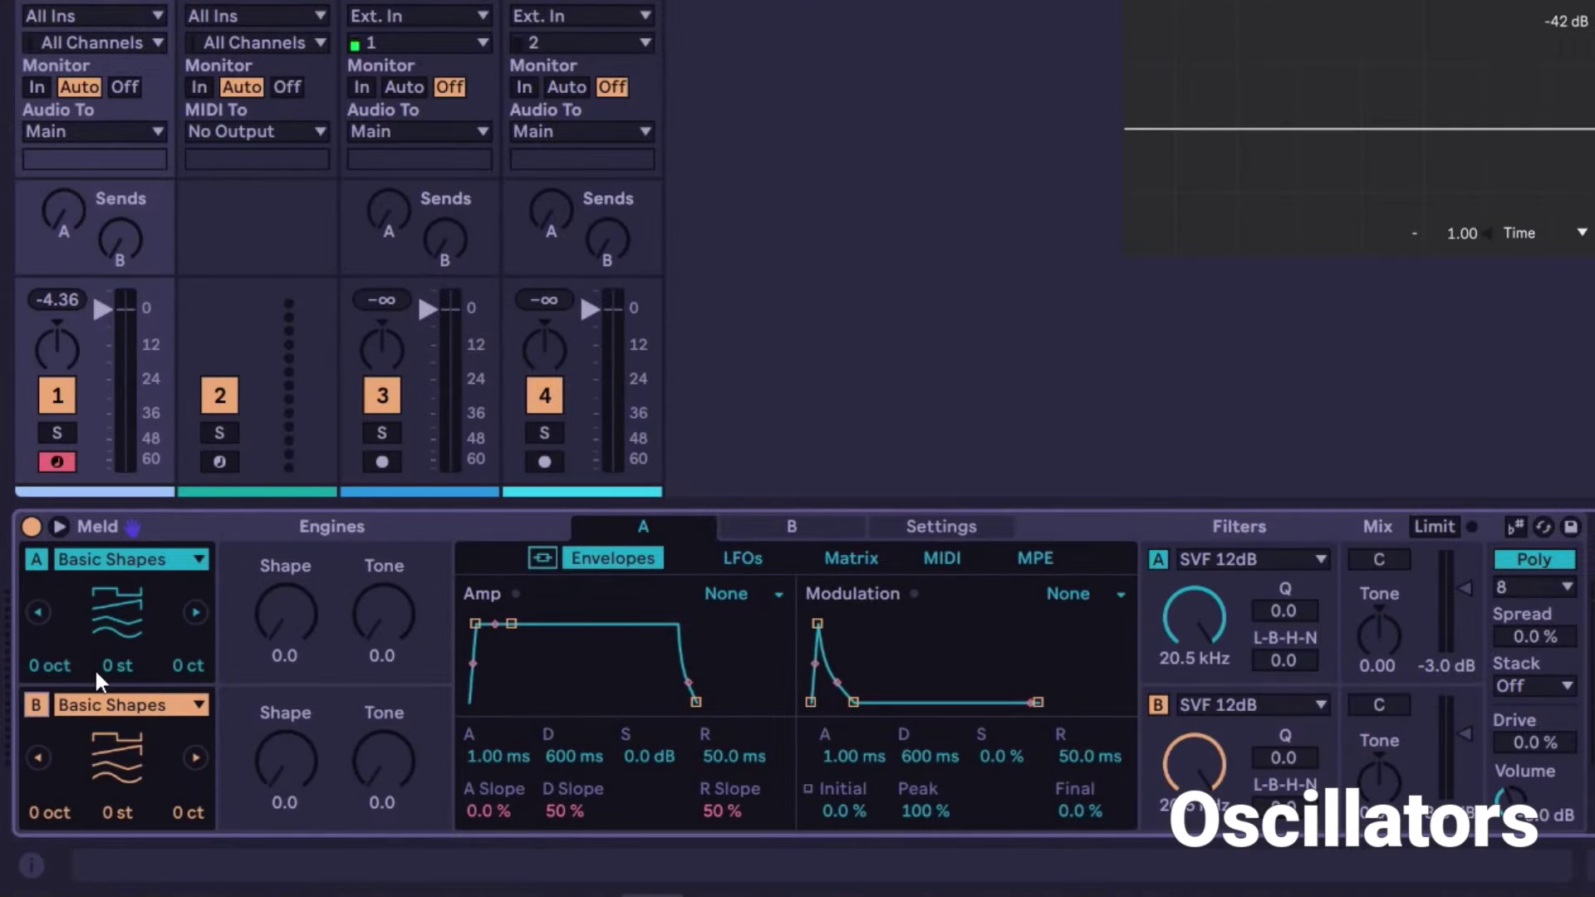
- Toggle oscillators A and B off and on, then try oscillator B's level and reset it to default
left_click(38, 702)
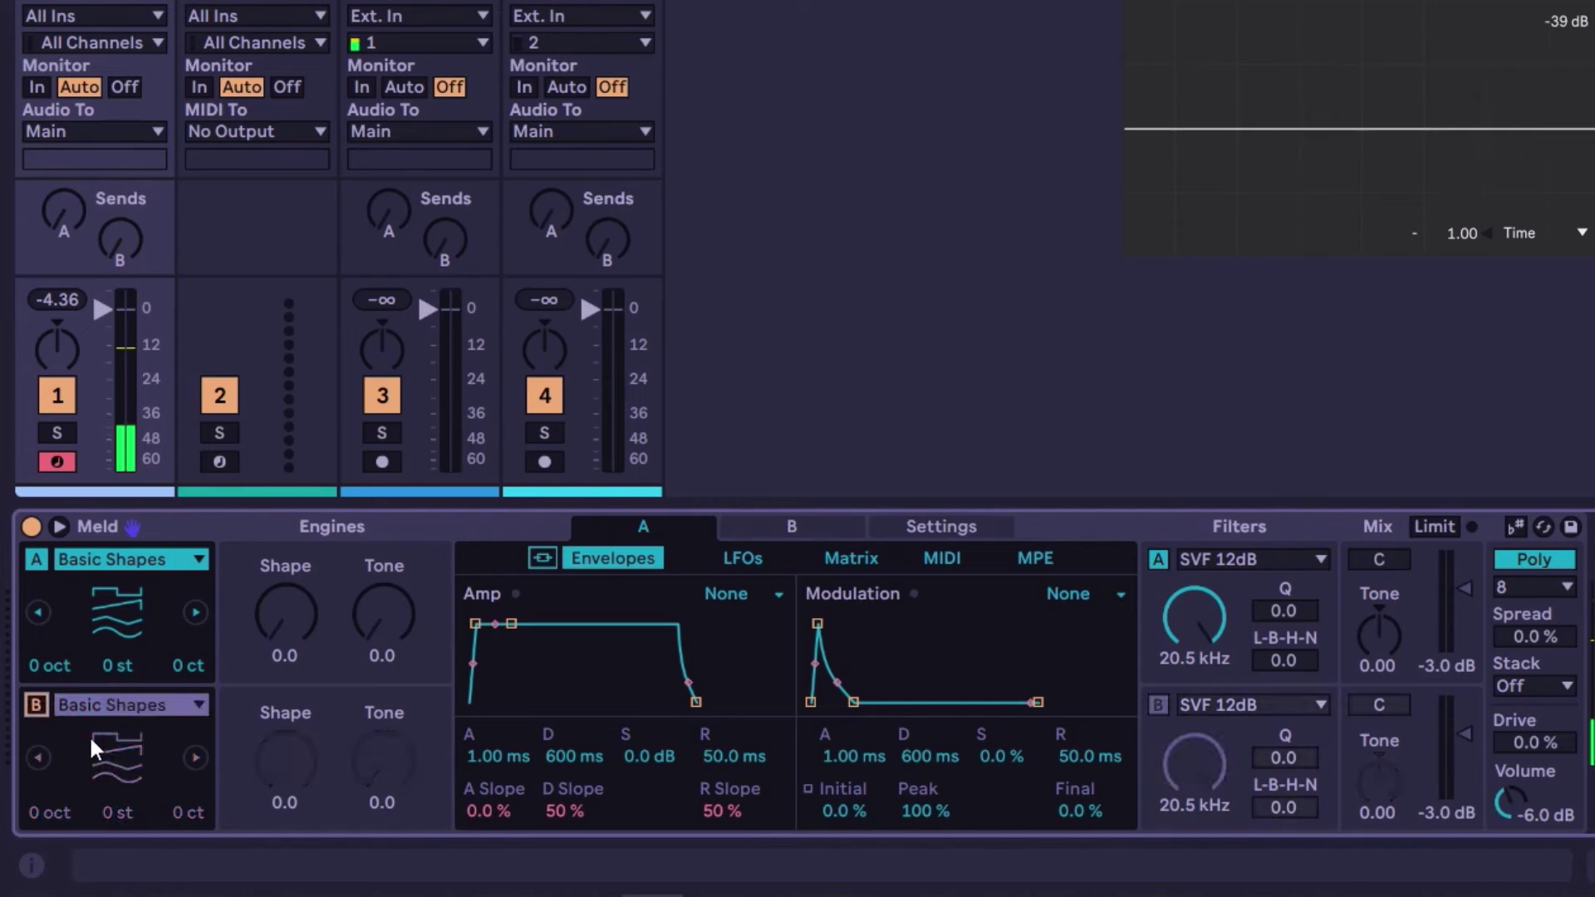
left_click(38, 562)
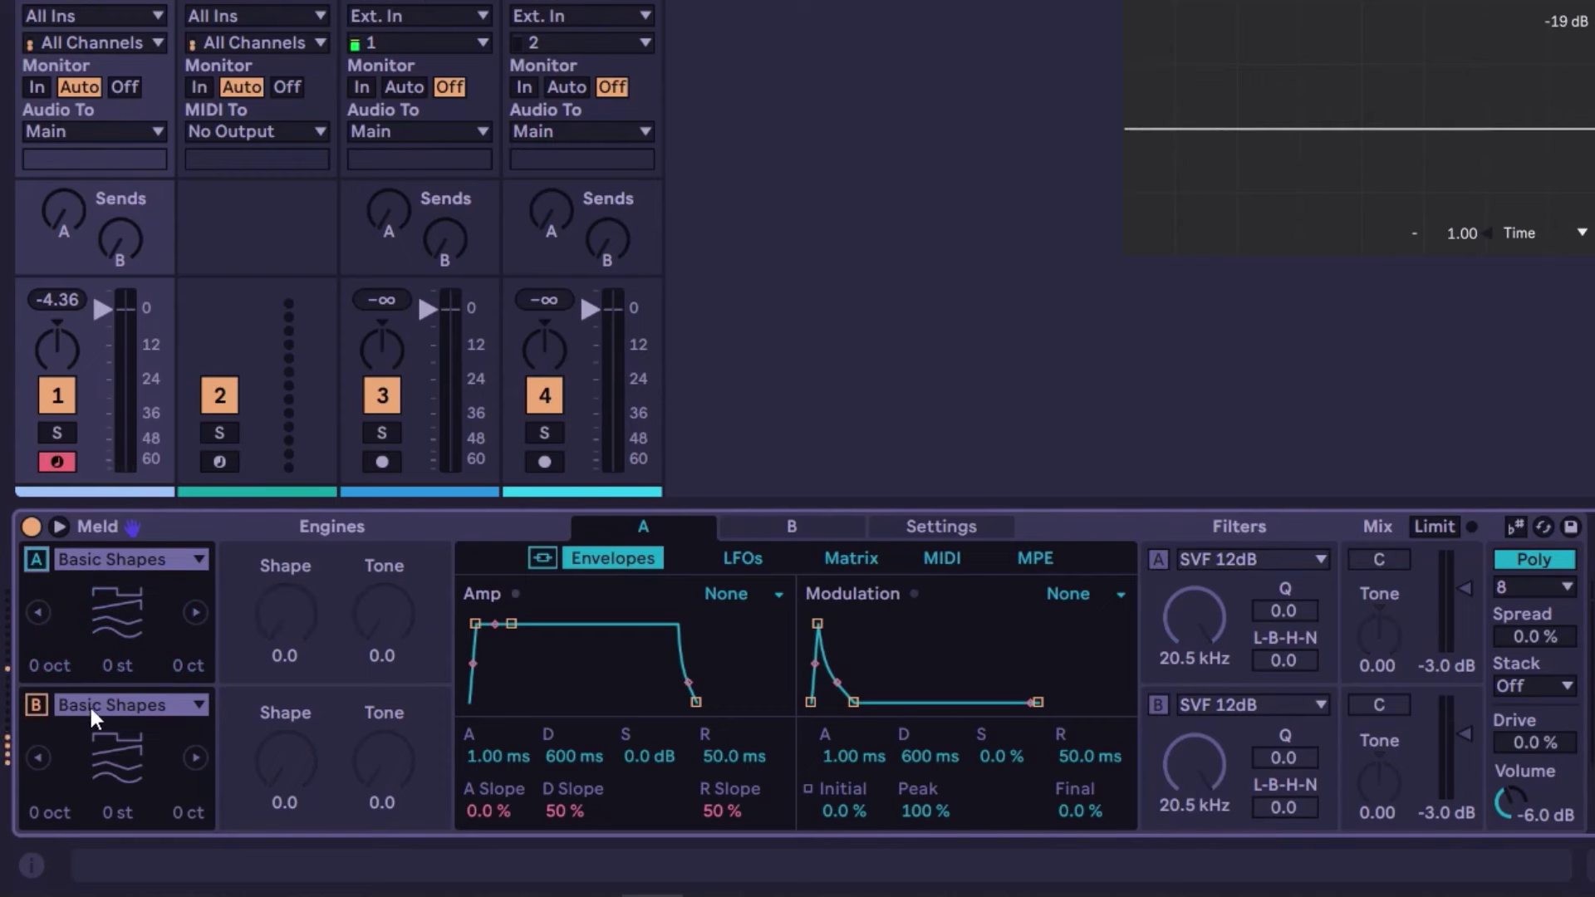
left_click(37, 560)
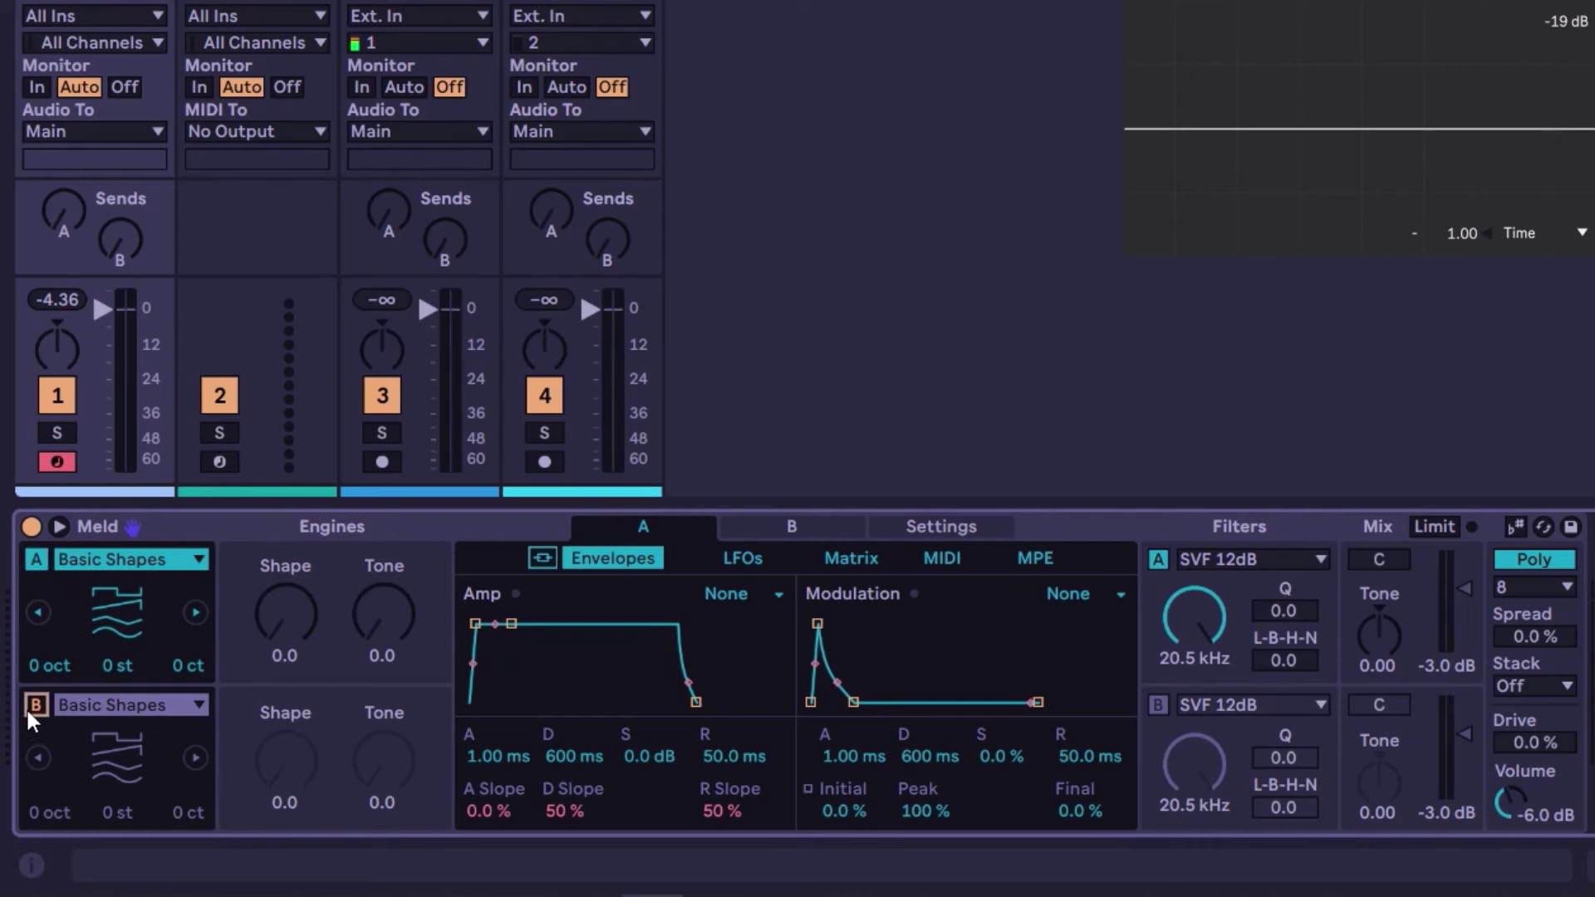
left_click(35, 705)
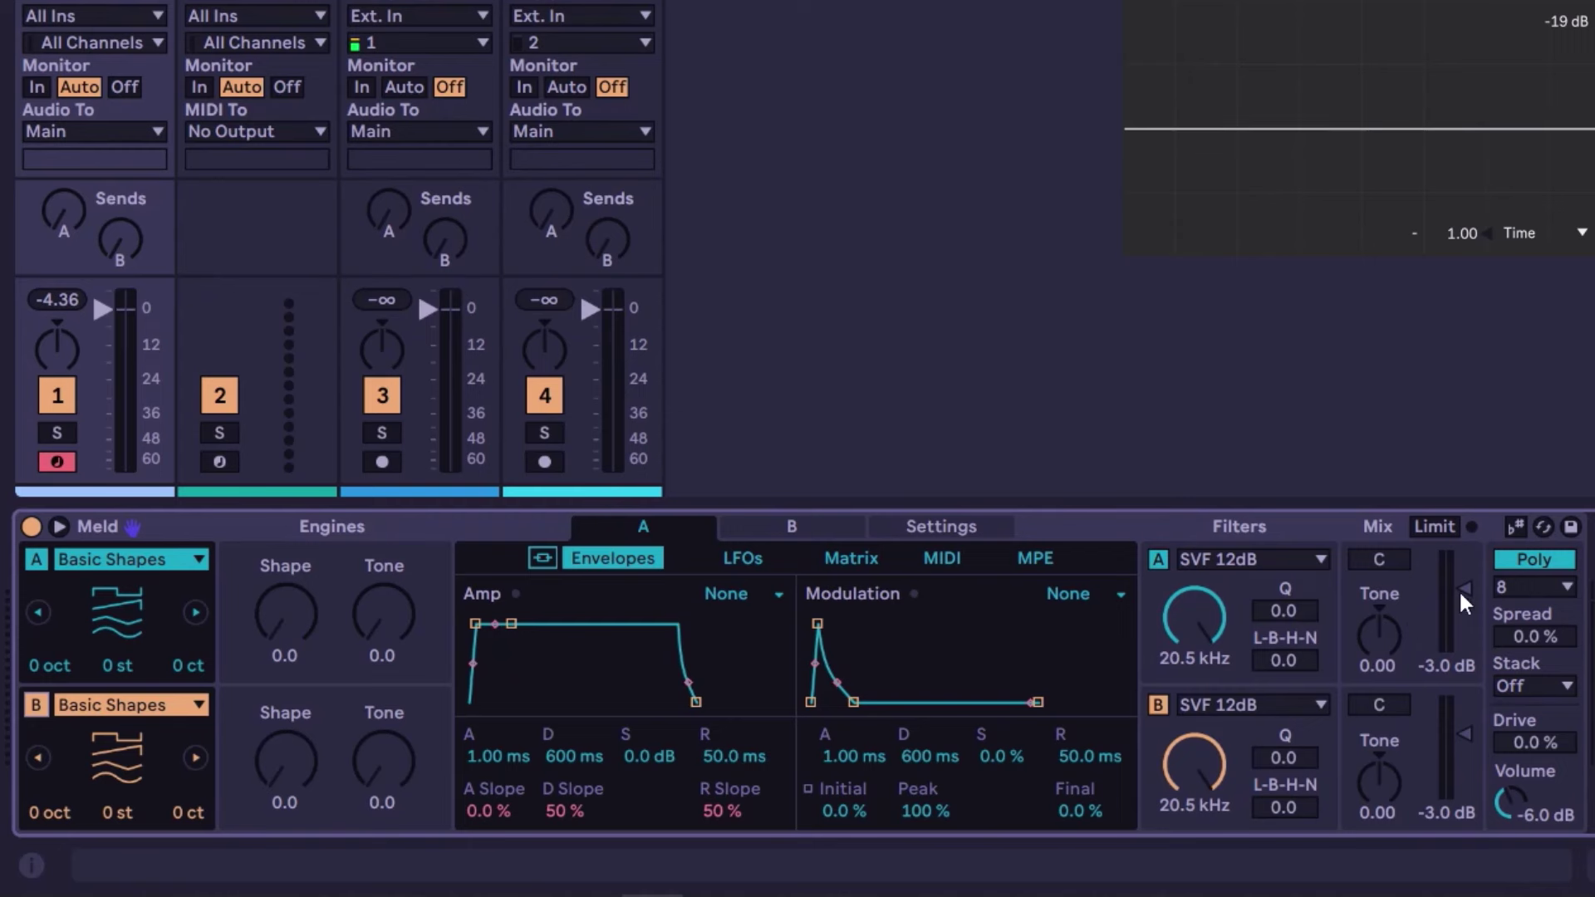
left_click_drag(1469, 732, 1468, 793)
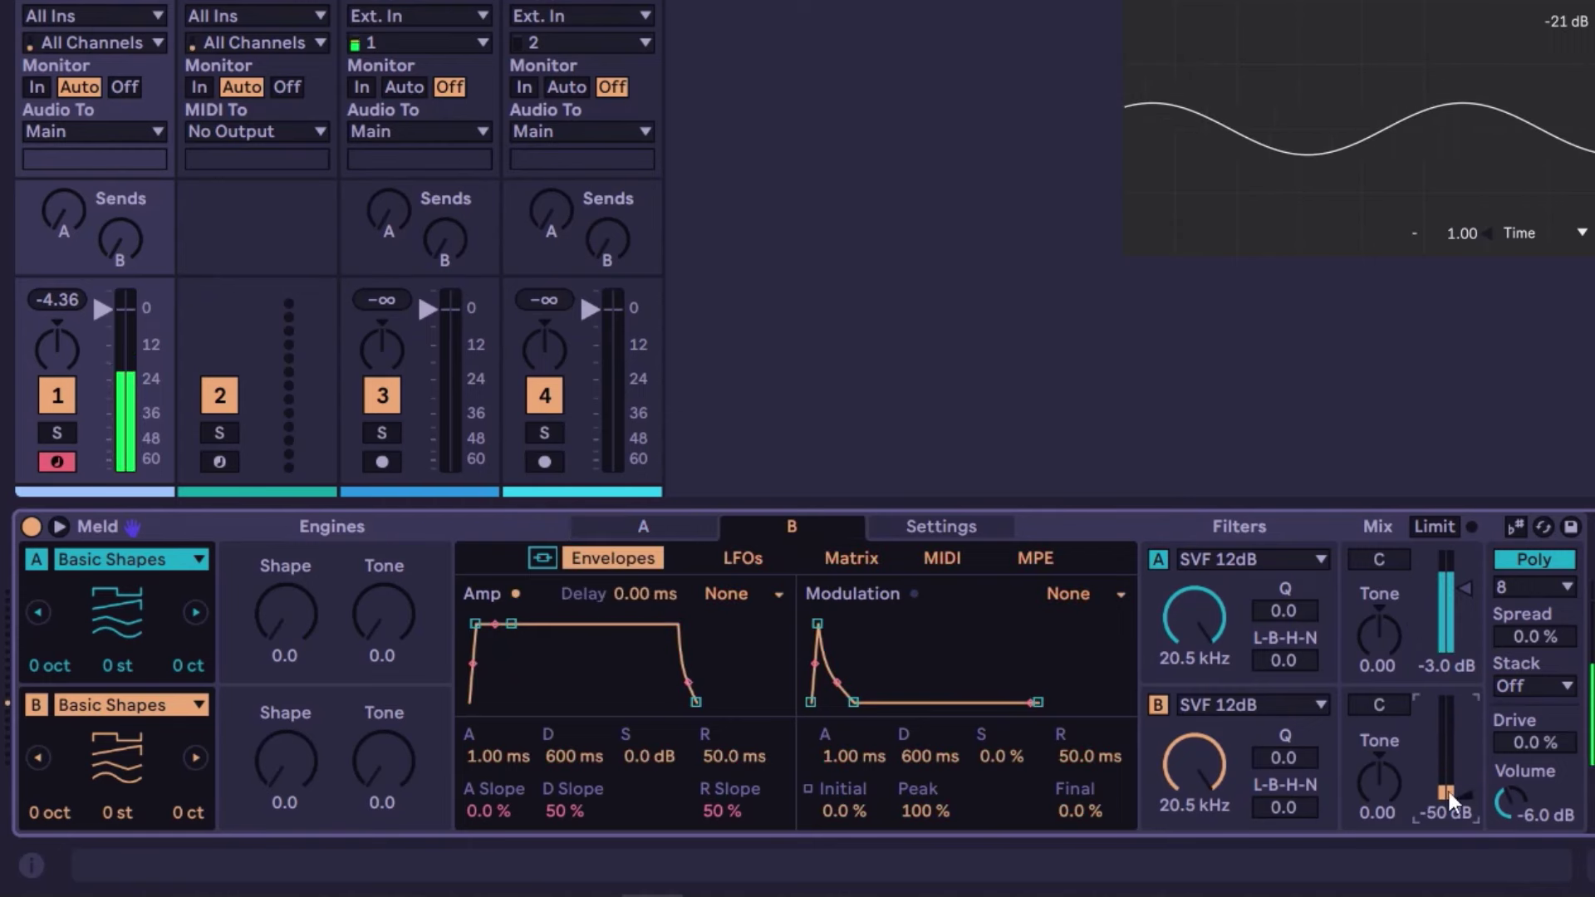
left_click_drag(1464, 795, 1464, 791)
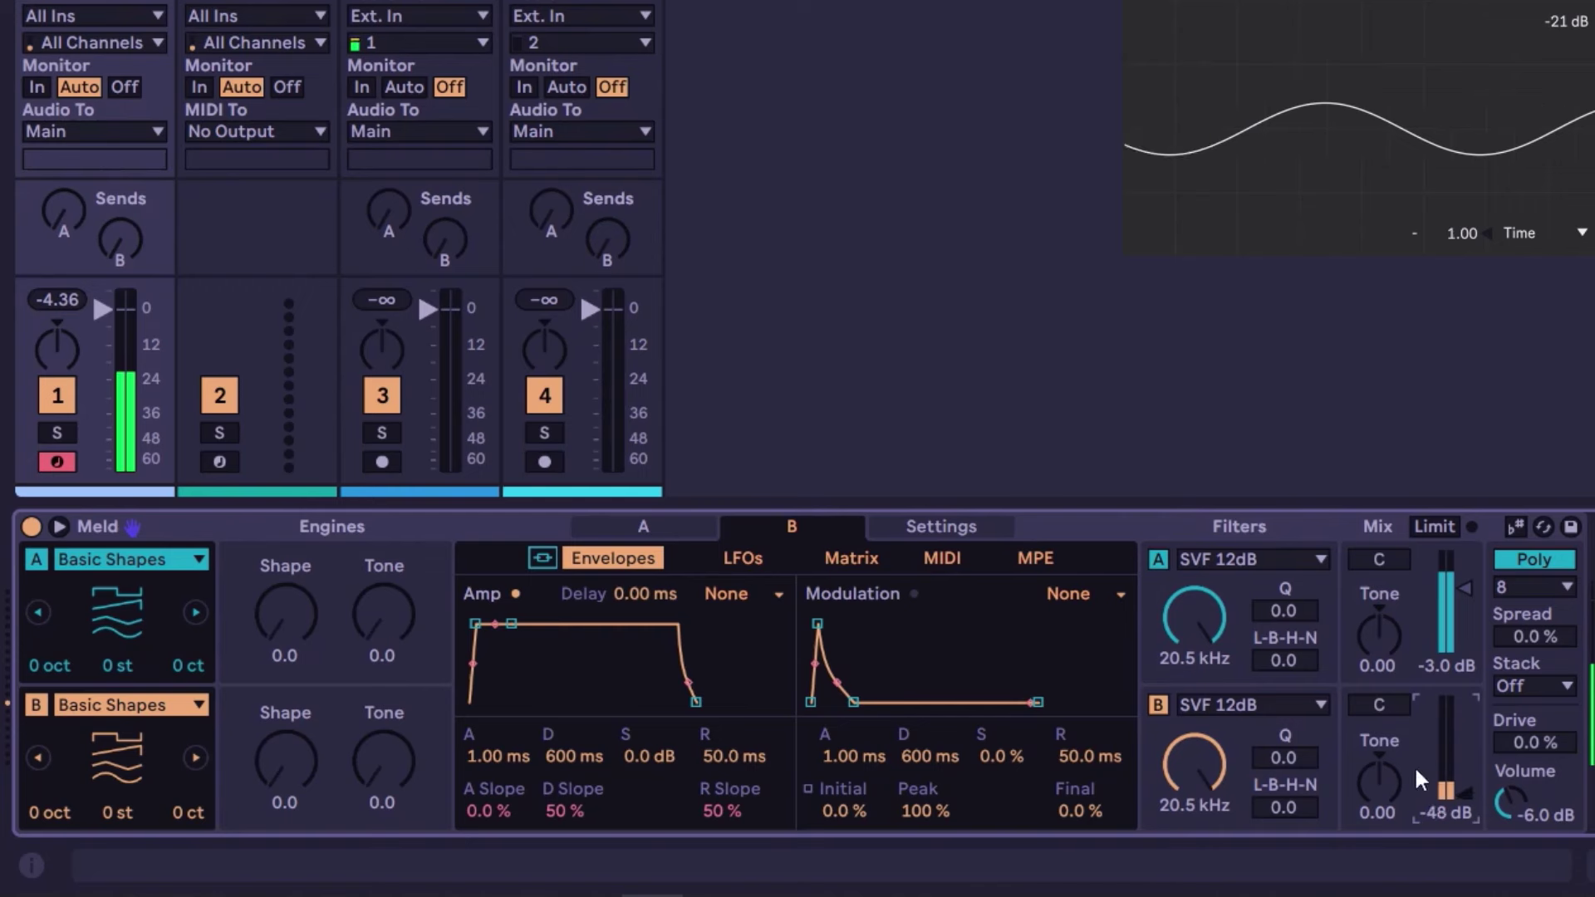
double_click(1463, 786)
left_click(642, 526)
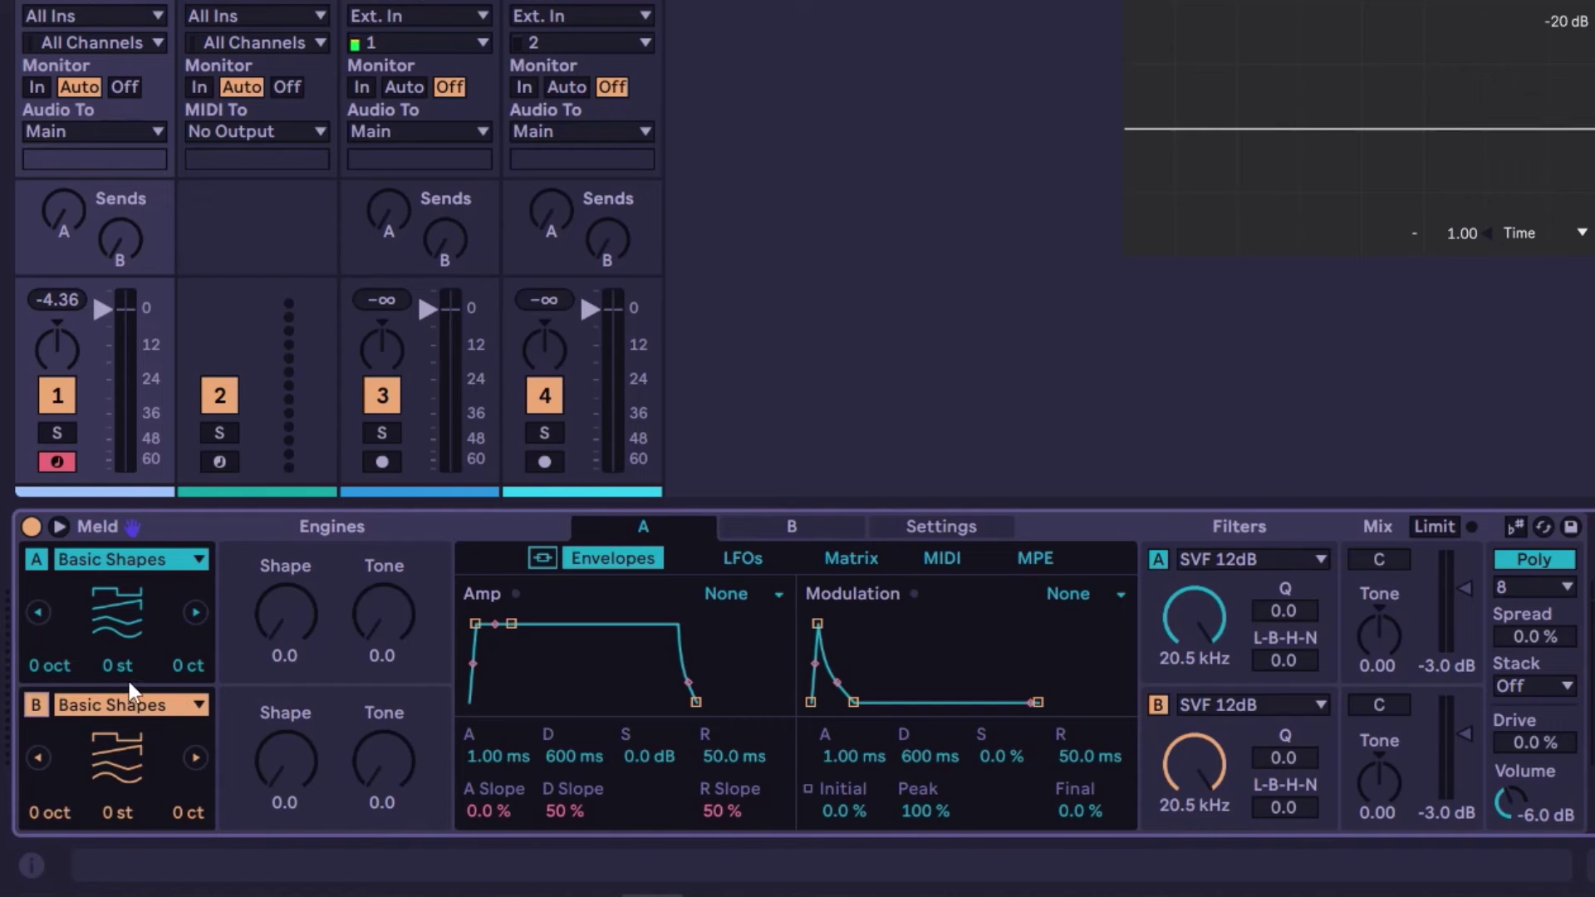
- Silence oscillator B and raise oscillator A's Tone to 4.8, leaving Shape at 0.0
left_click(37, 706)
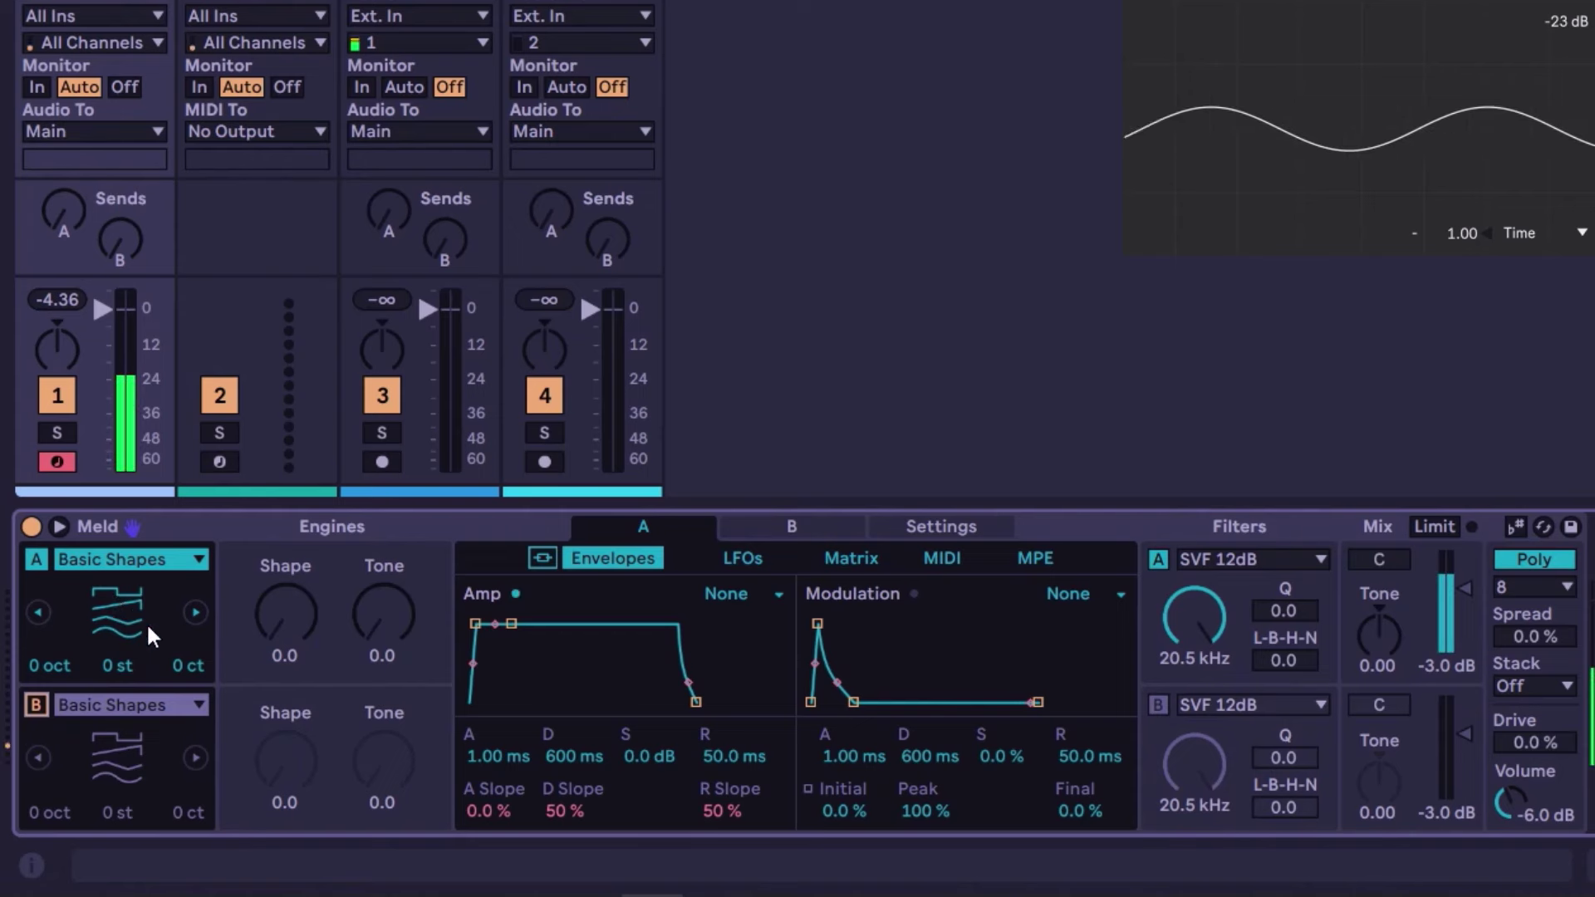
left_click(287, 635)
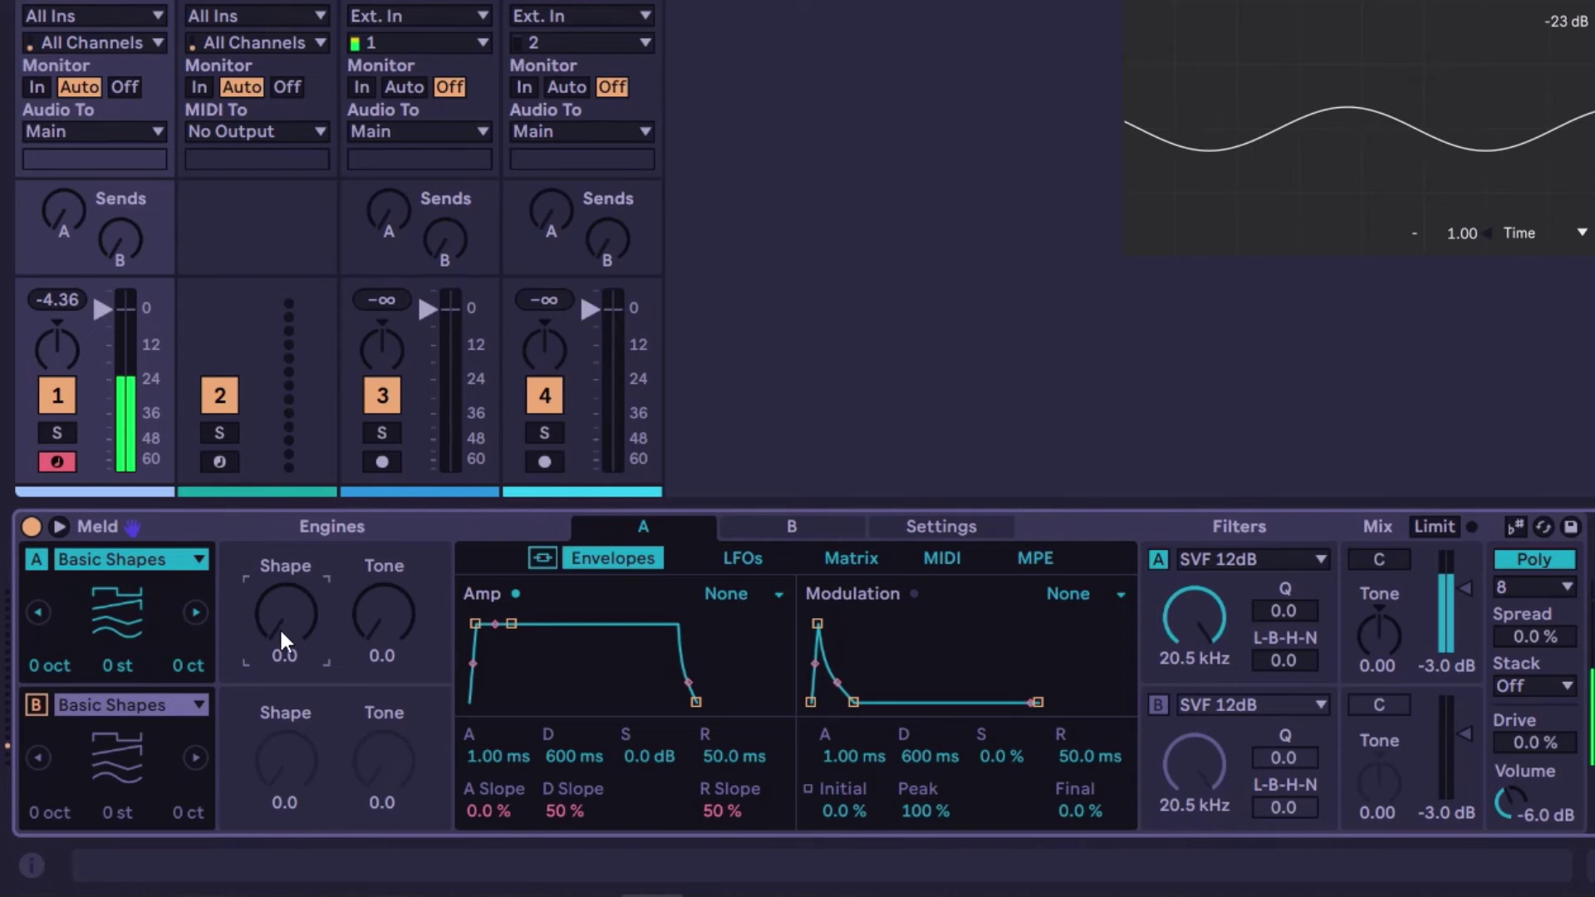
mouse_move(288, 635)
left_mouse_down()
mouse_move(287, 652)
mouse_move(287, 565)
mouse_move(287, 642)
left_mouse_up()
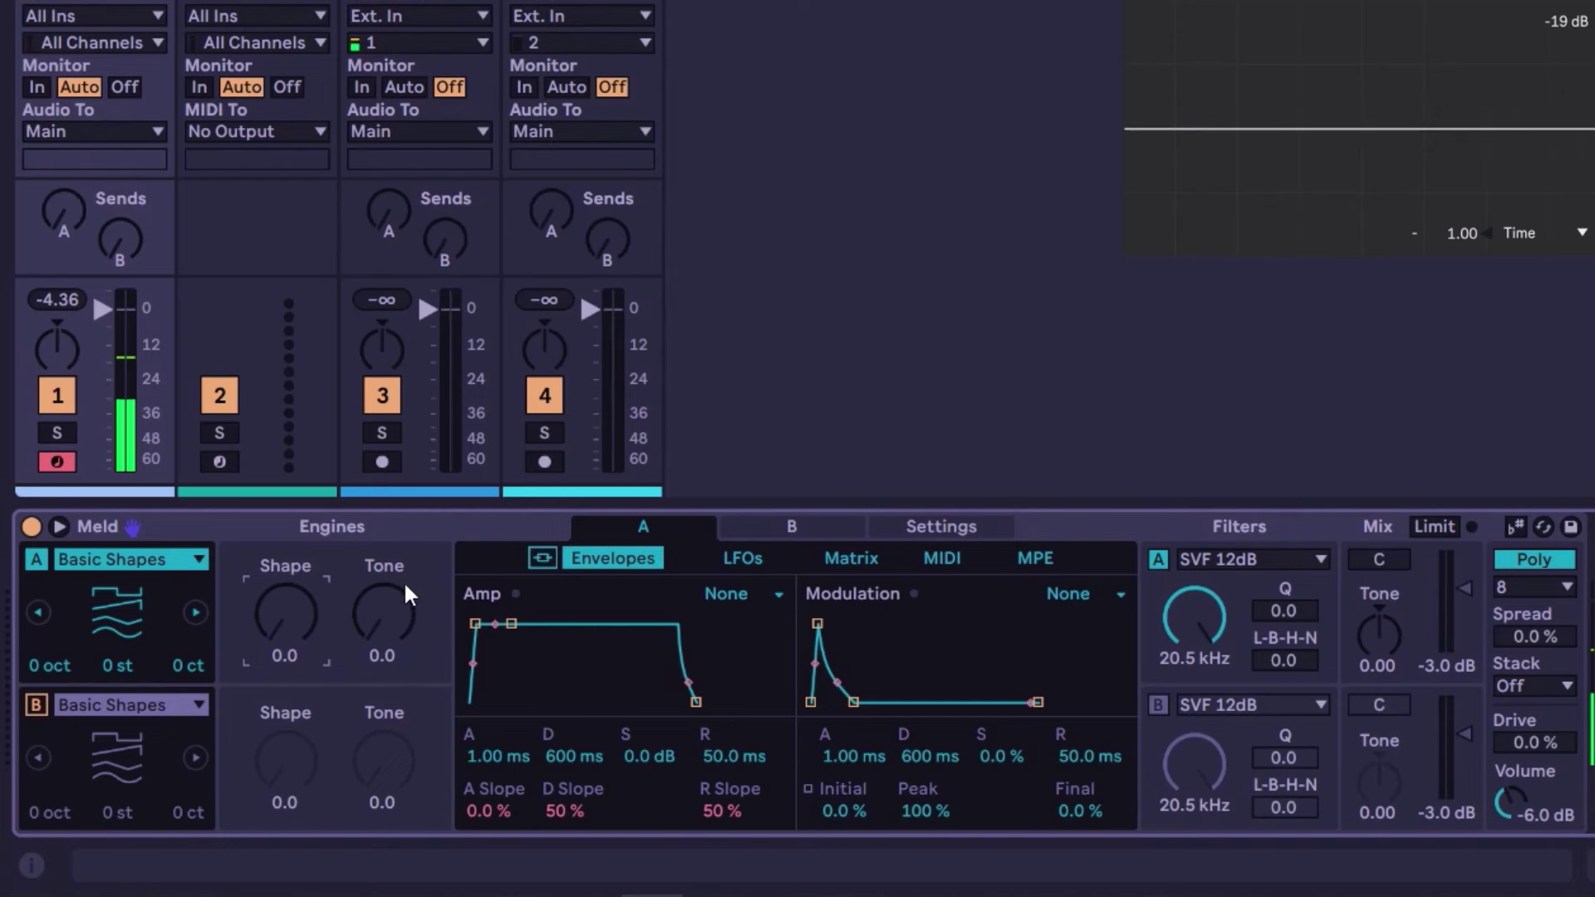
mouse_move(382, 615)
left_mouse_down()
mouse_move(382, 548)
mouse_move(382, 610)
left_mouse_up()
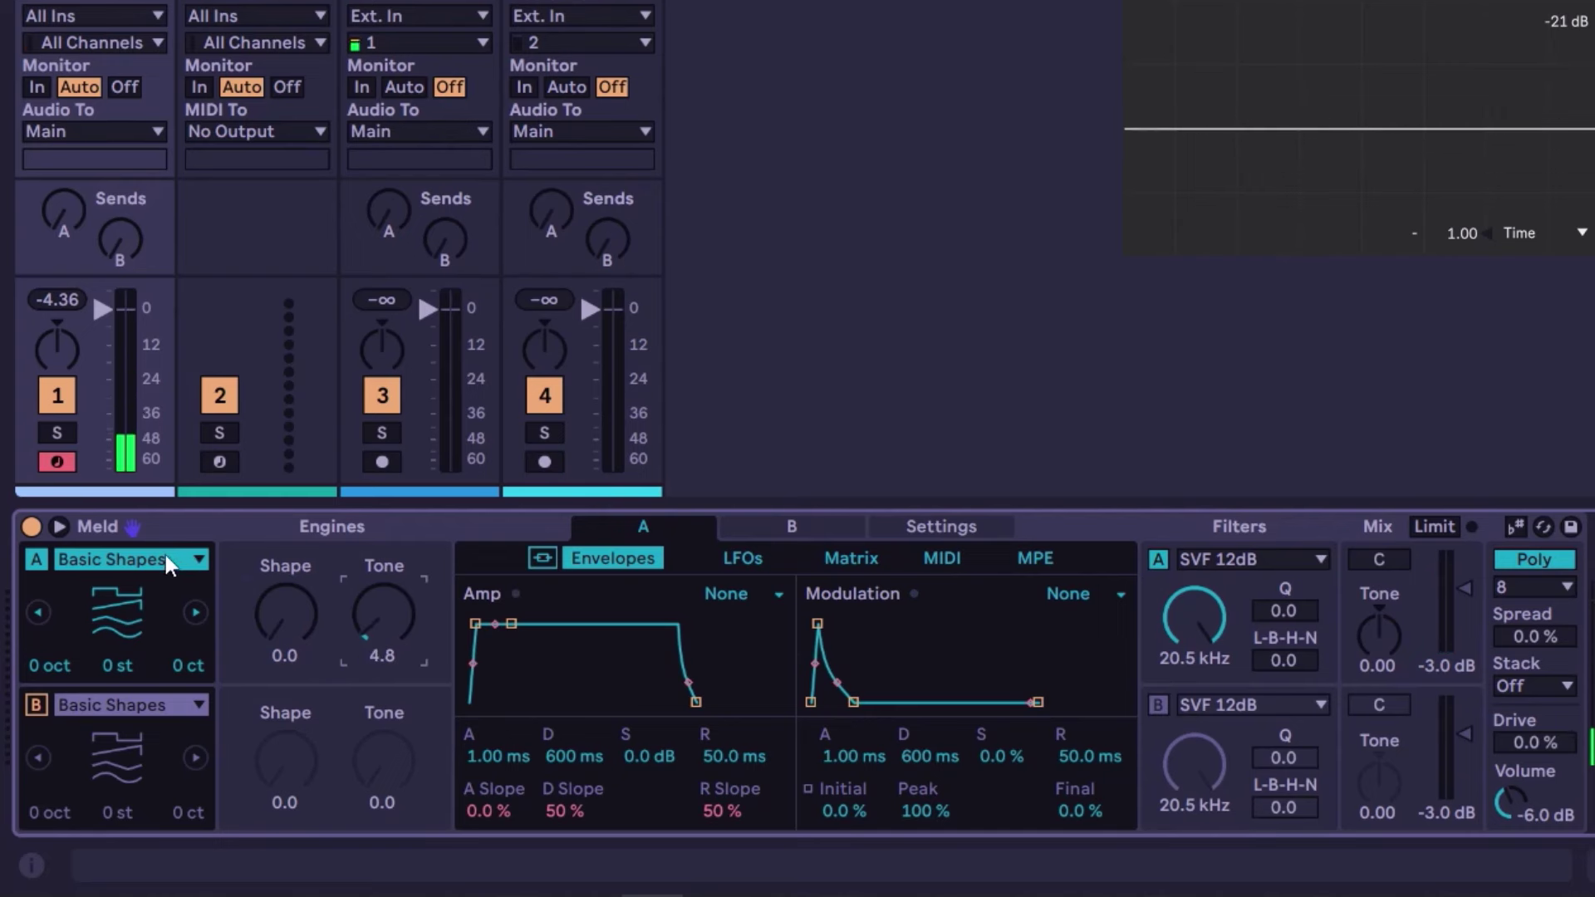
- Flip oscillator A to Dual Basic Shapes and back to Basic Shapes, zoom out, and list its engines
left_click(192, 611)
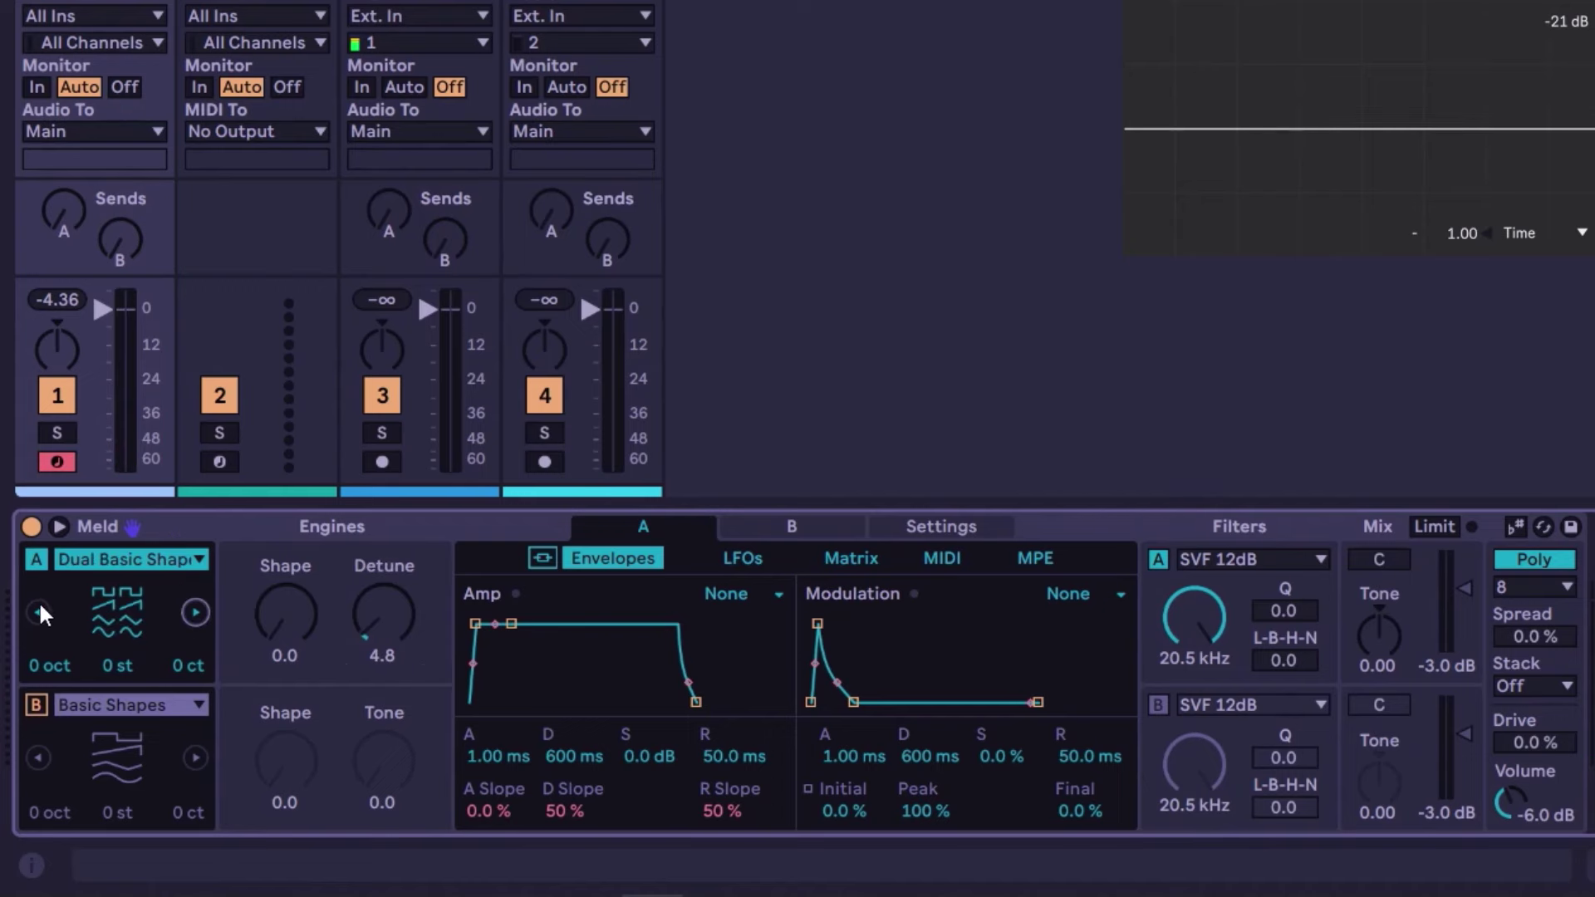
left_click(39, 607)
key("ctrl+minus")
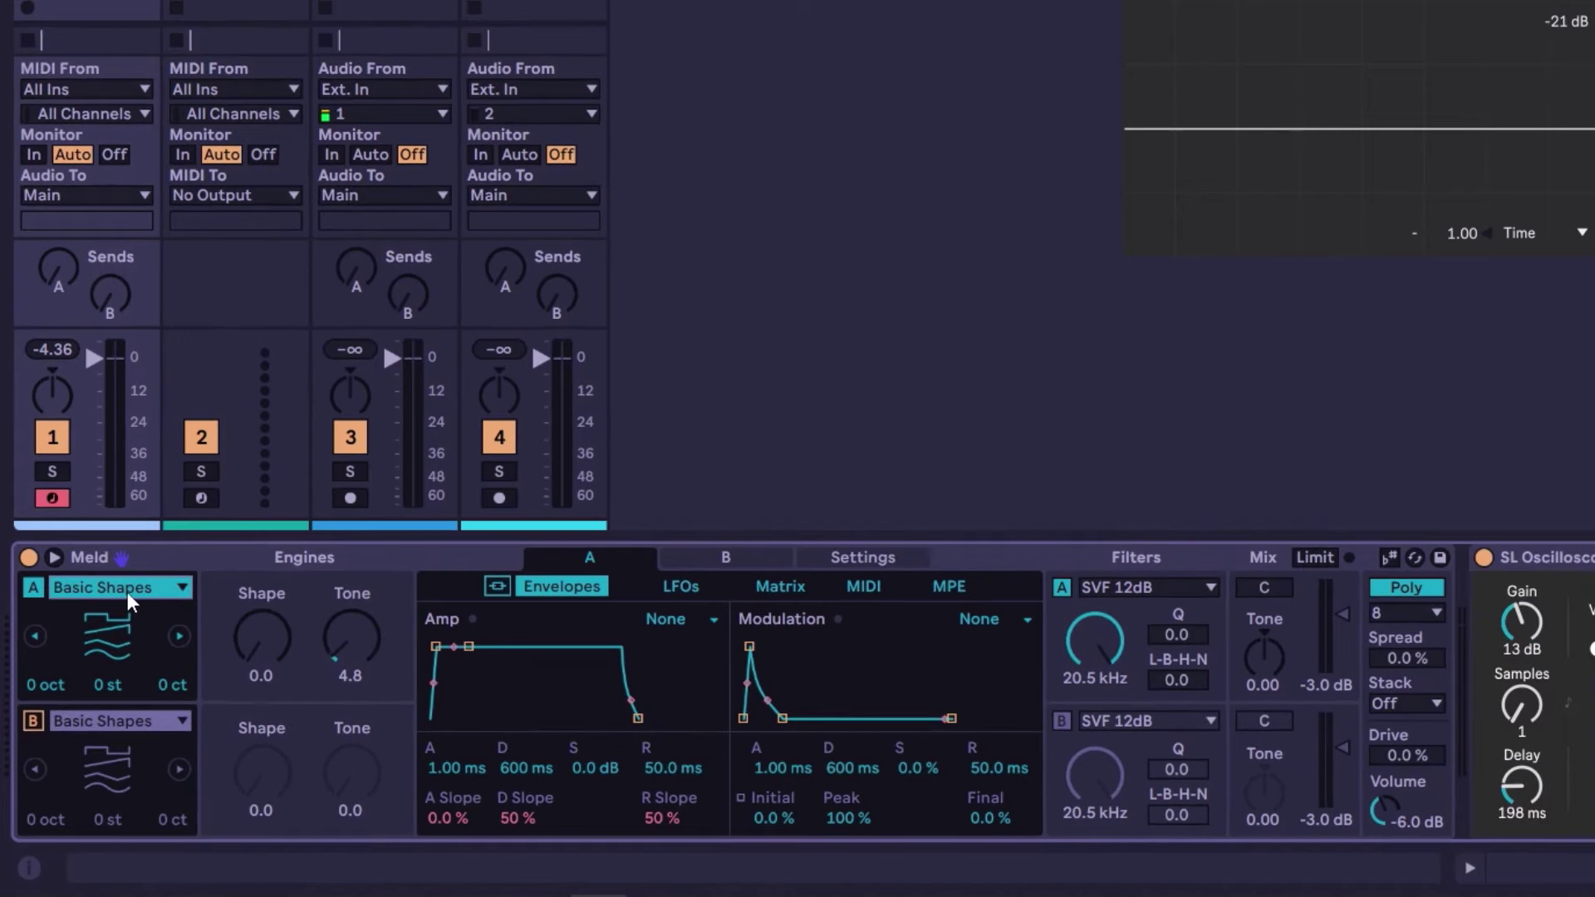
left_click(128, 592)
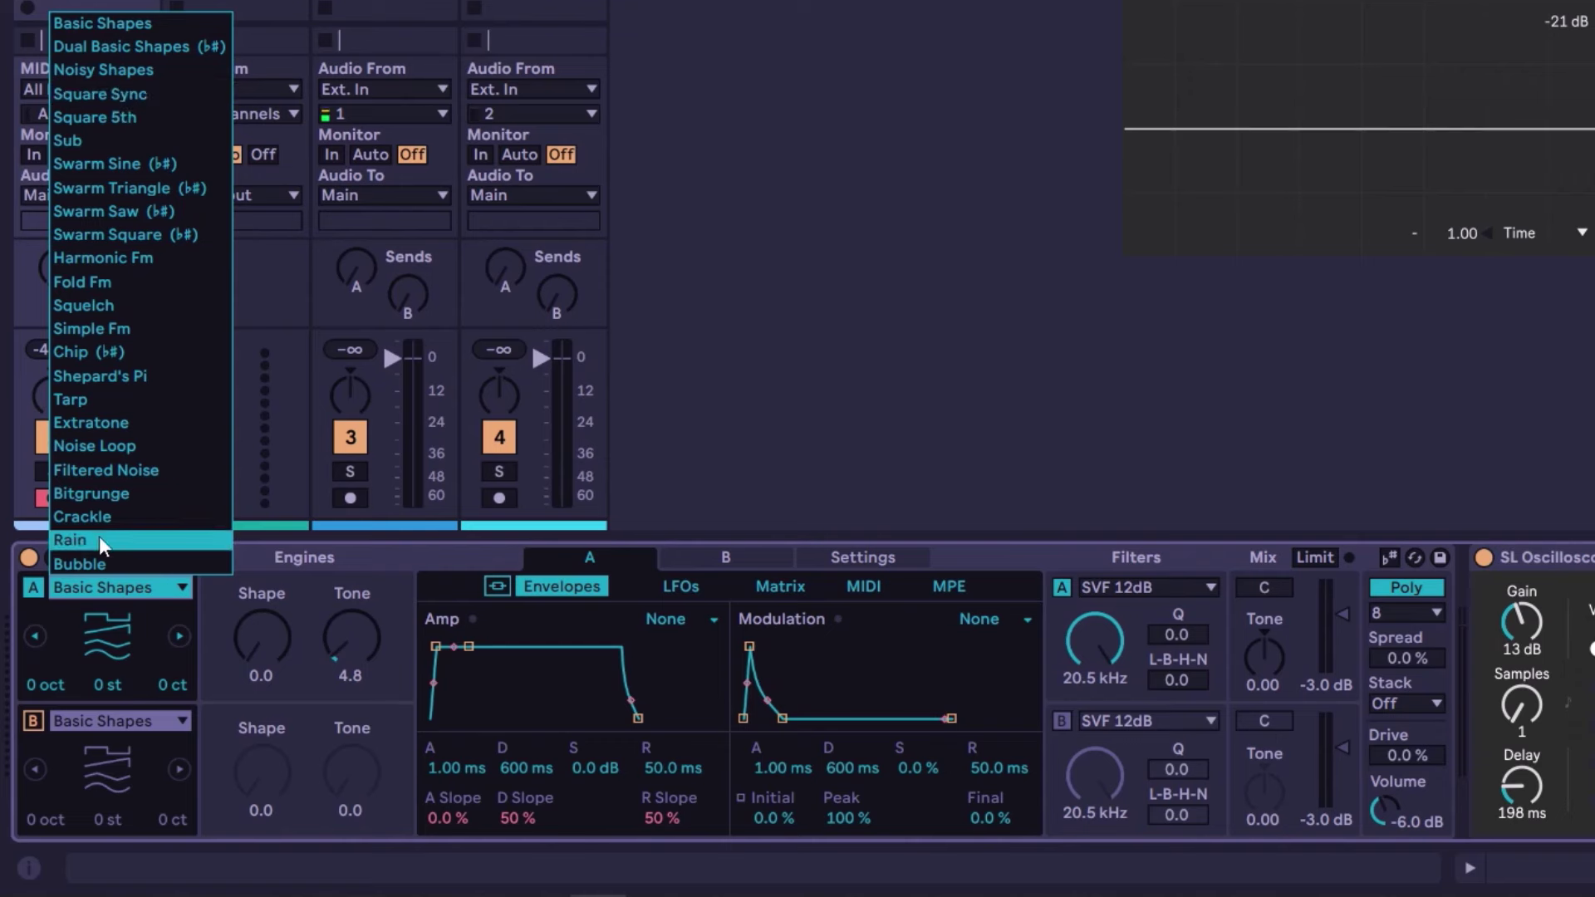
- Try the Bubble engine on oscillator A, then reselect Basic Shapes from the engine list
left_click(98, 563)
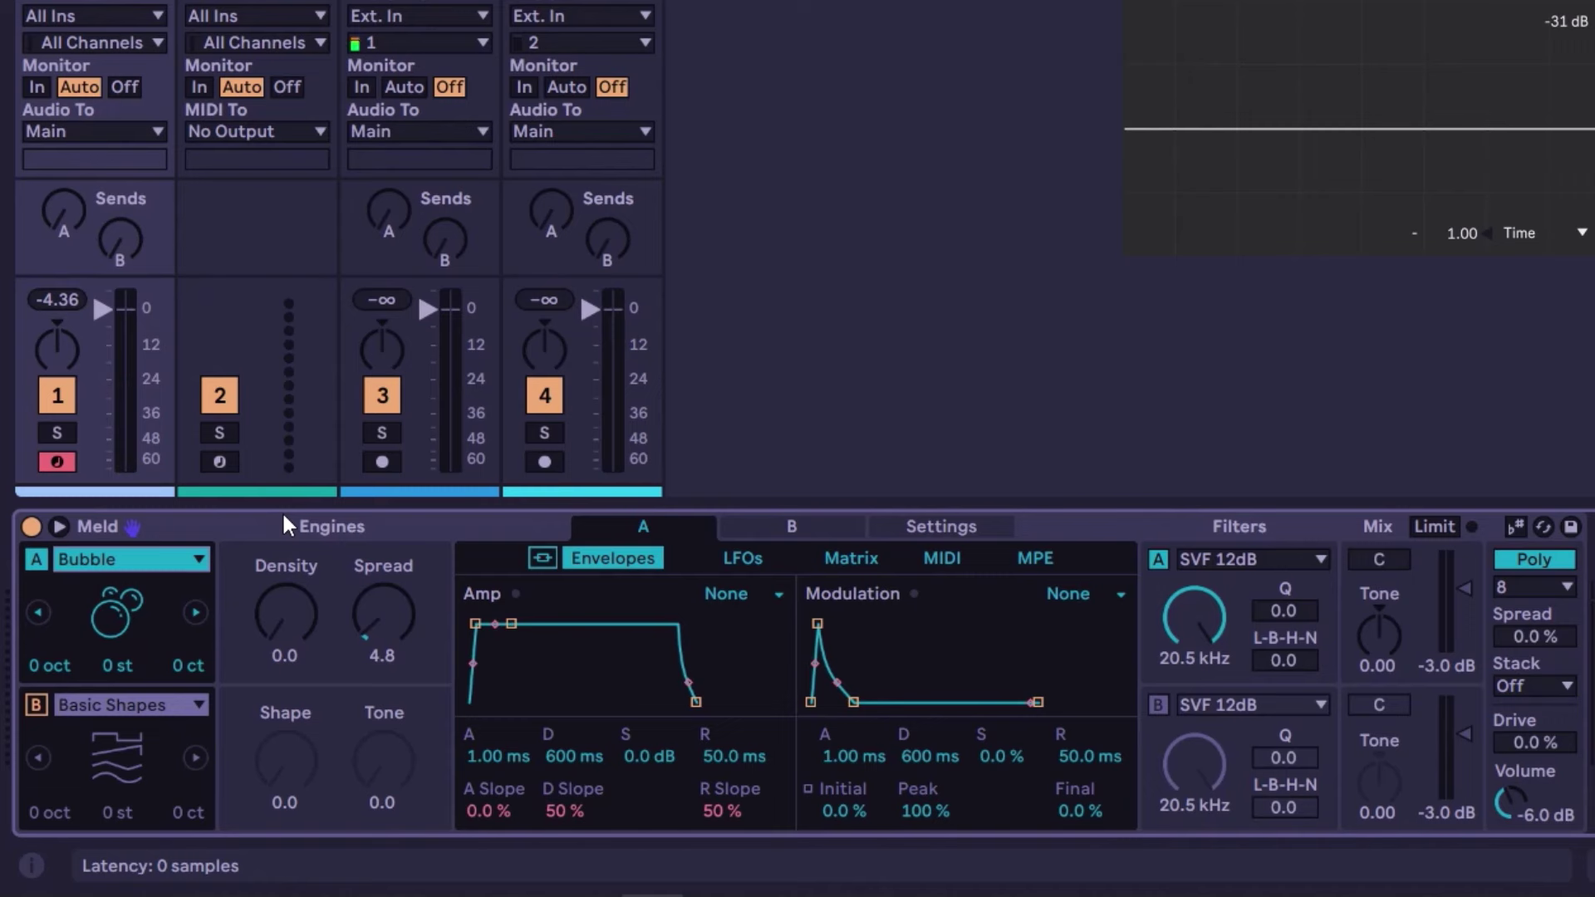
left_click(127, 561)
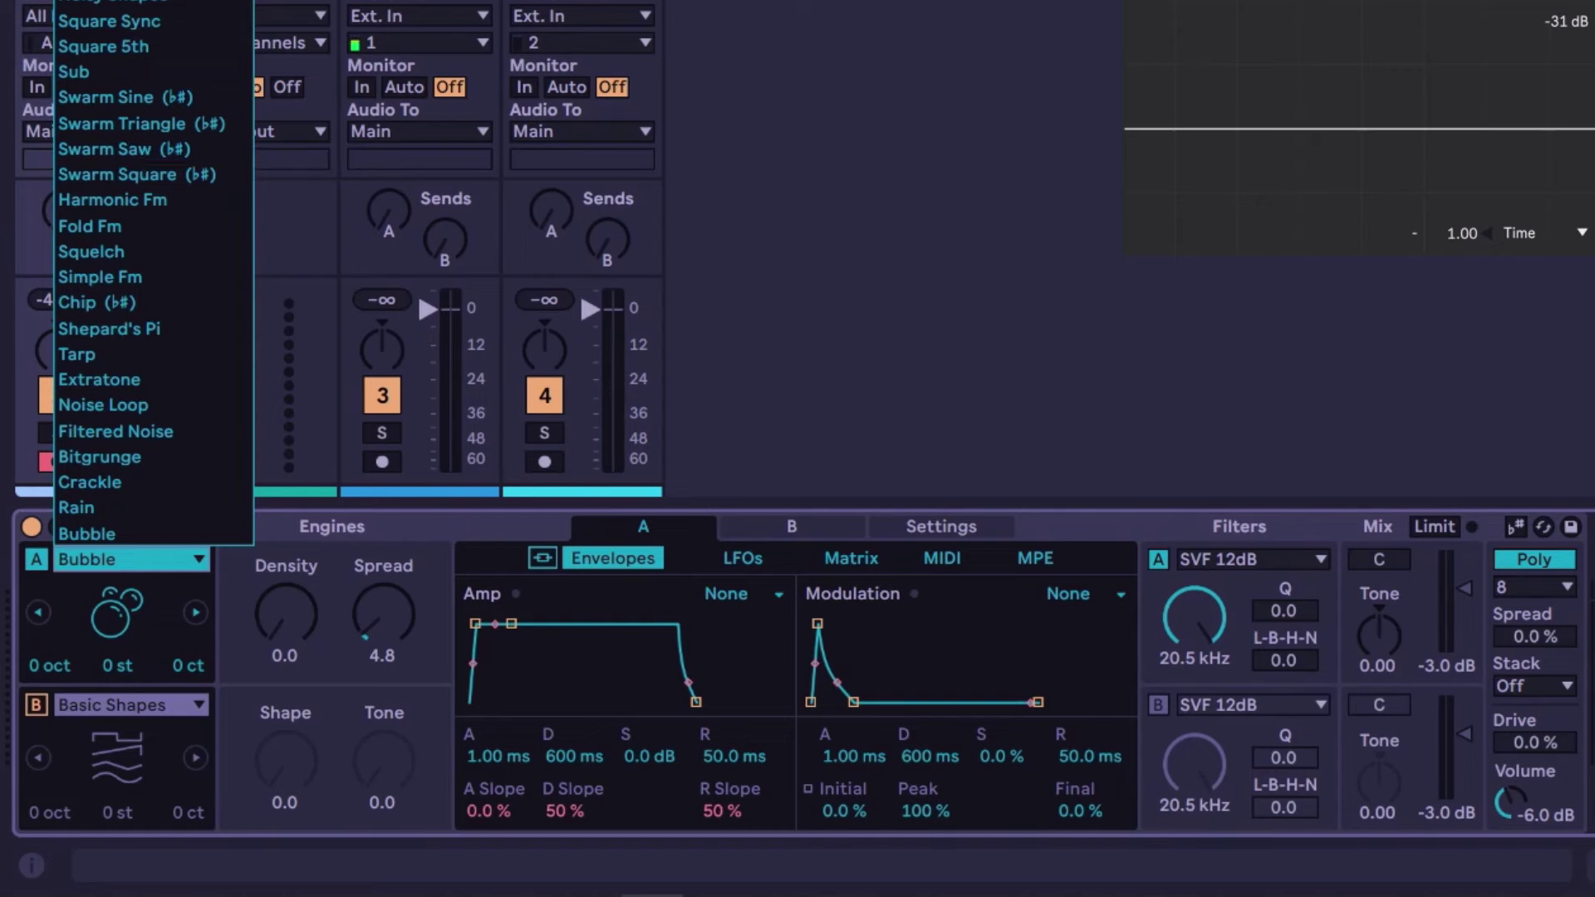
left_click(124, 0)
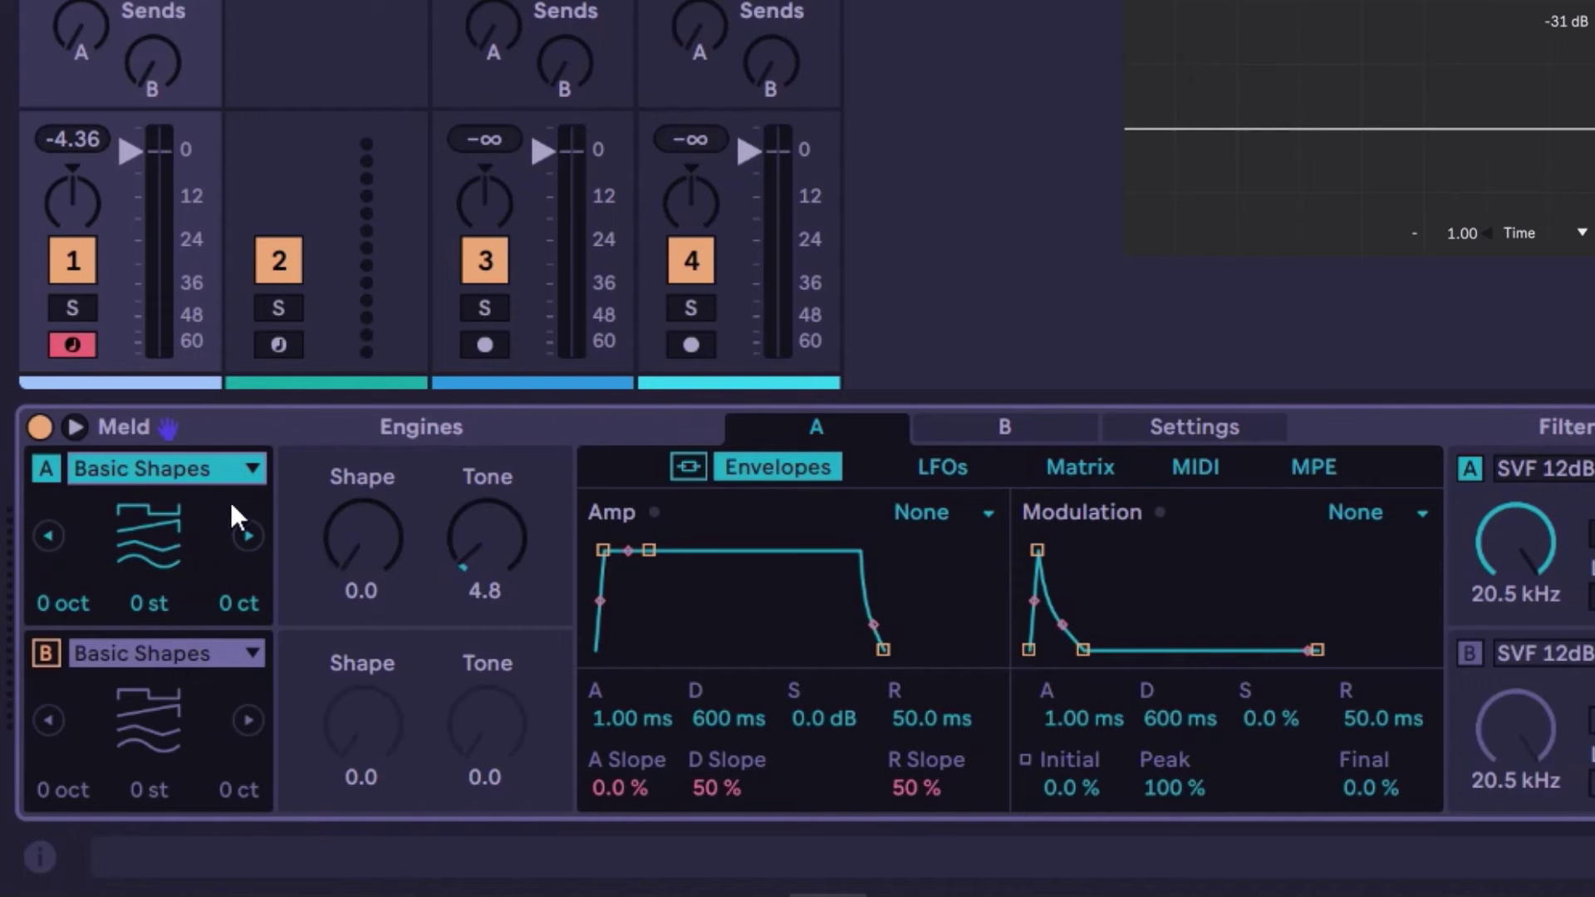
- Adjust oscillator A's Shape and Tone, ending with Tone at 1.6 and Shape reset
left_click_drag(363, 538, 363, 522)
left_click_drag(487, 538, 487, 554)
left_click_drag(363, 538, 363, 551)
- Switch oscillator A to Swarm Saw and try Motion and Spacing, leaving Motion 7.1 and Spacing 0.0
left_click(156, 472)
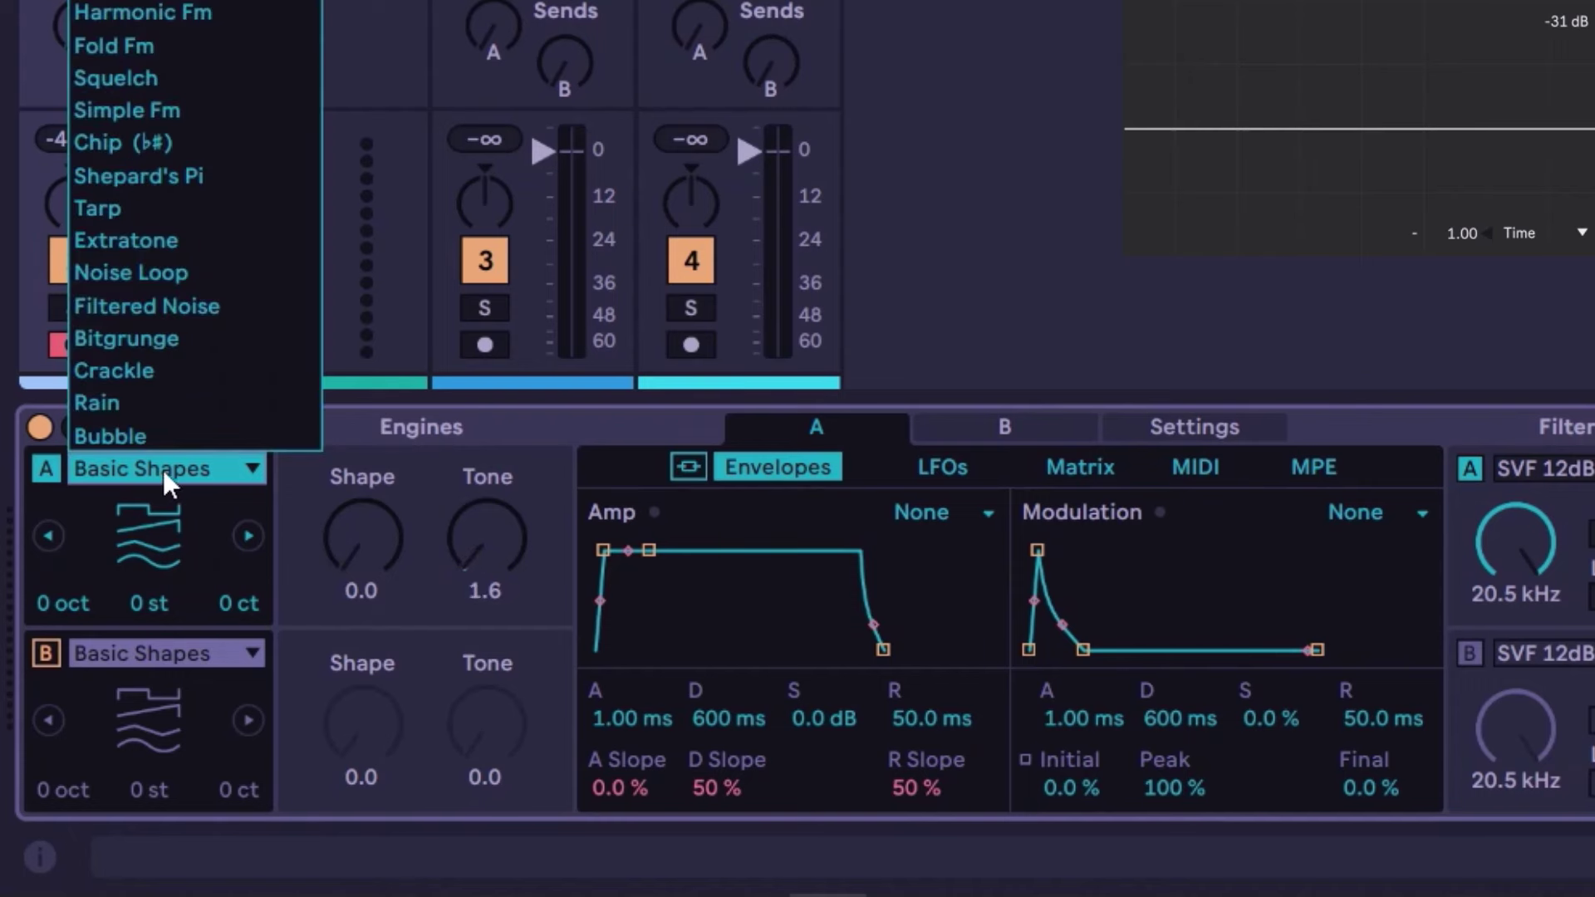
left_click(133, 0)
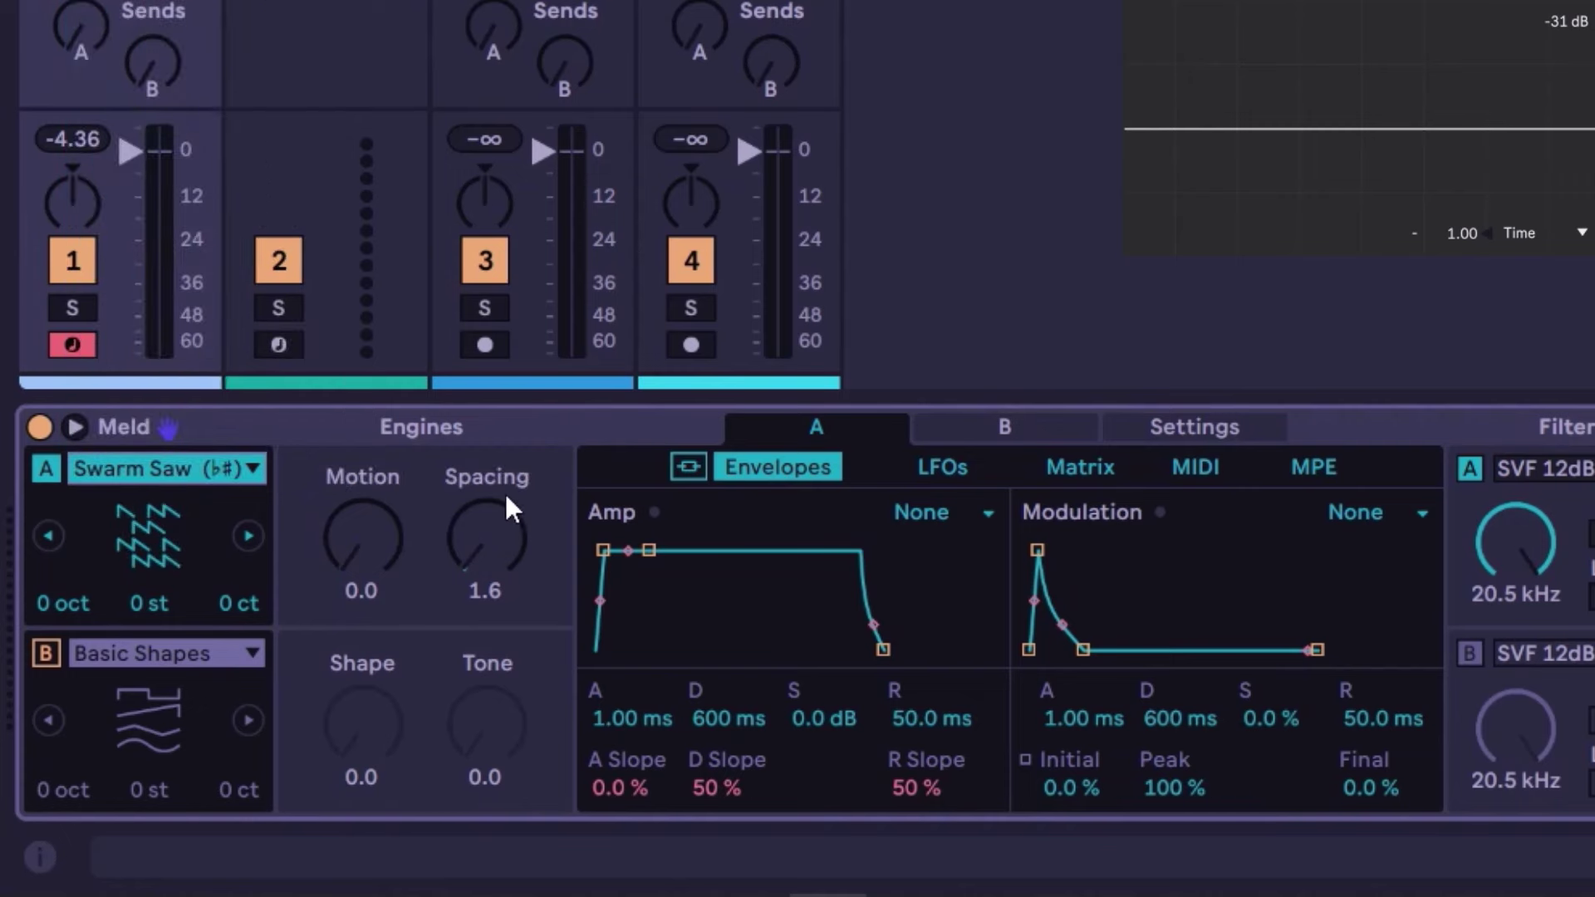
mouse_move(358, 545)
left_mouse_down()
mouse_move(357, 465)
mouse_move(357, 540)
left_mouse_up()
left_click_drag(456, 562, 456, 519)
left_click_drag(357, 539, 357, 571)
left_click_drag(468, 533, 468, 623)
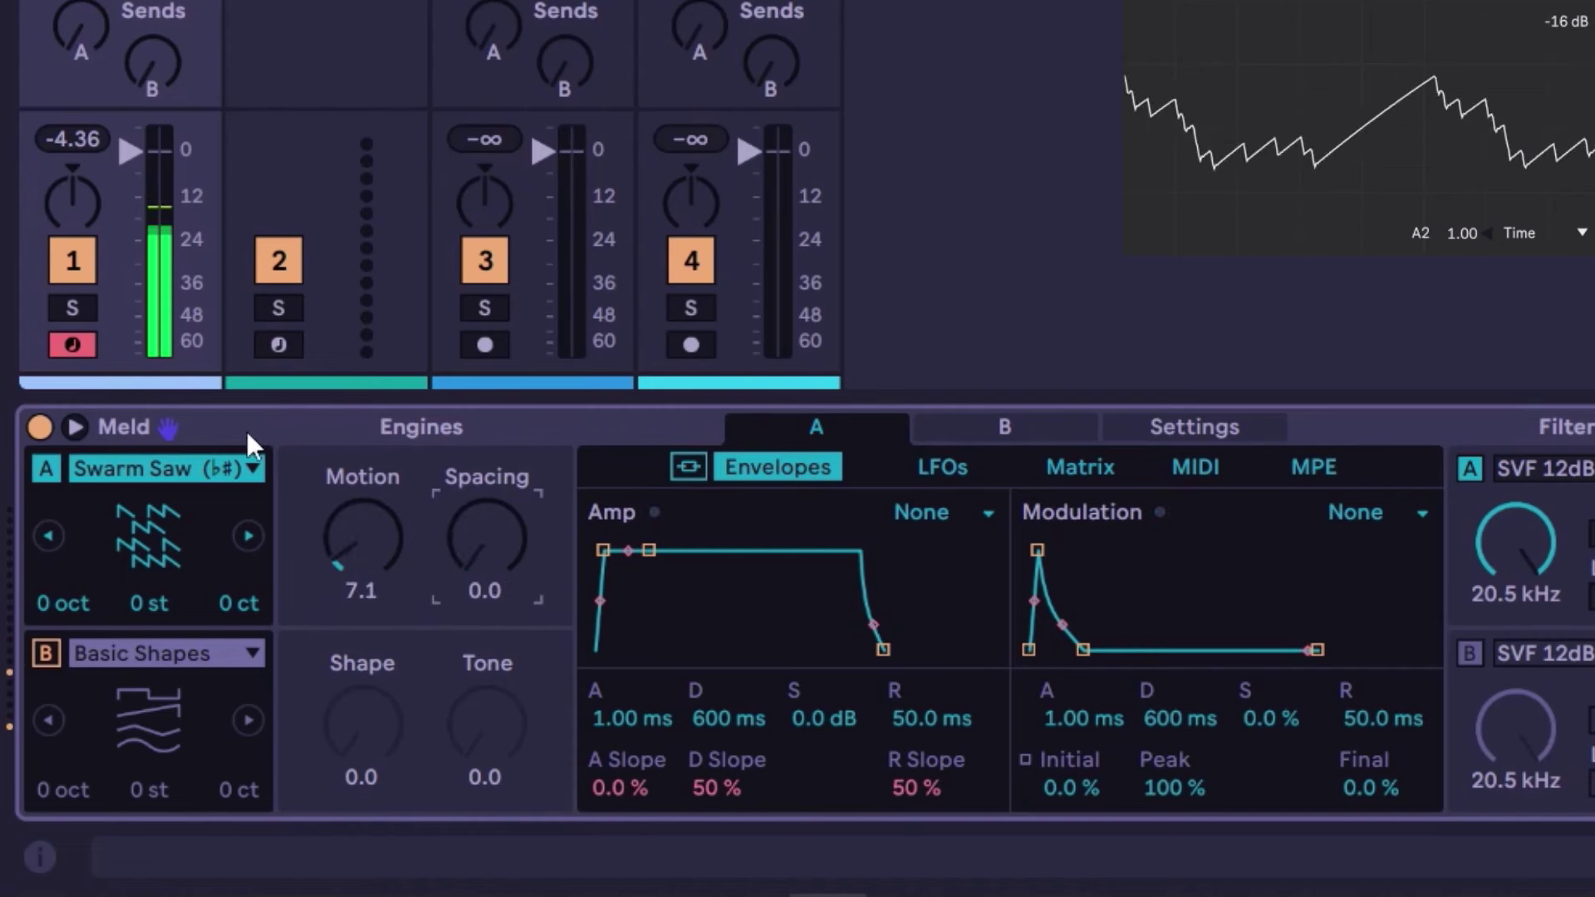
- Switch oscillator A to Bubble with Density around 42 and Spread at 65.9
left_click(191, 466)
left_click(199, 435)
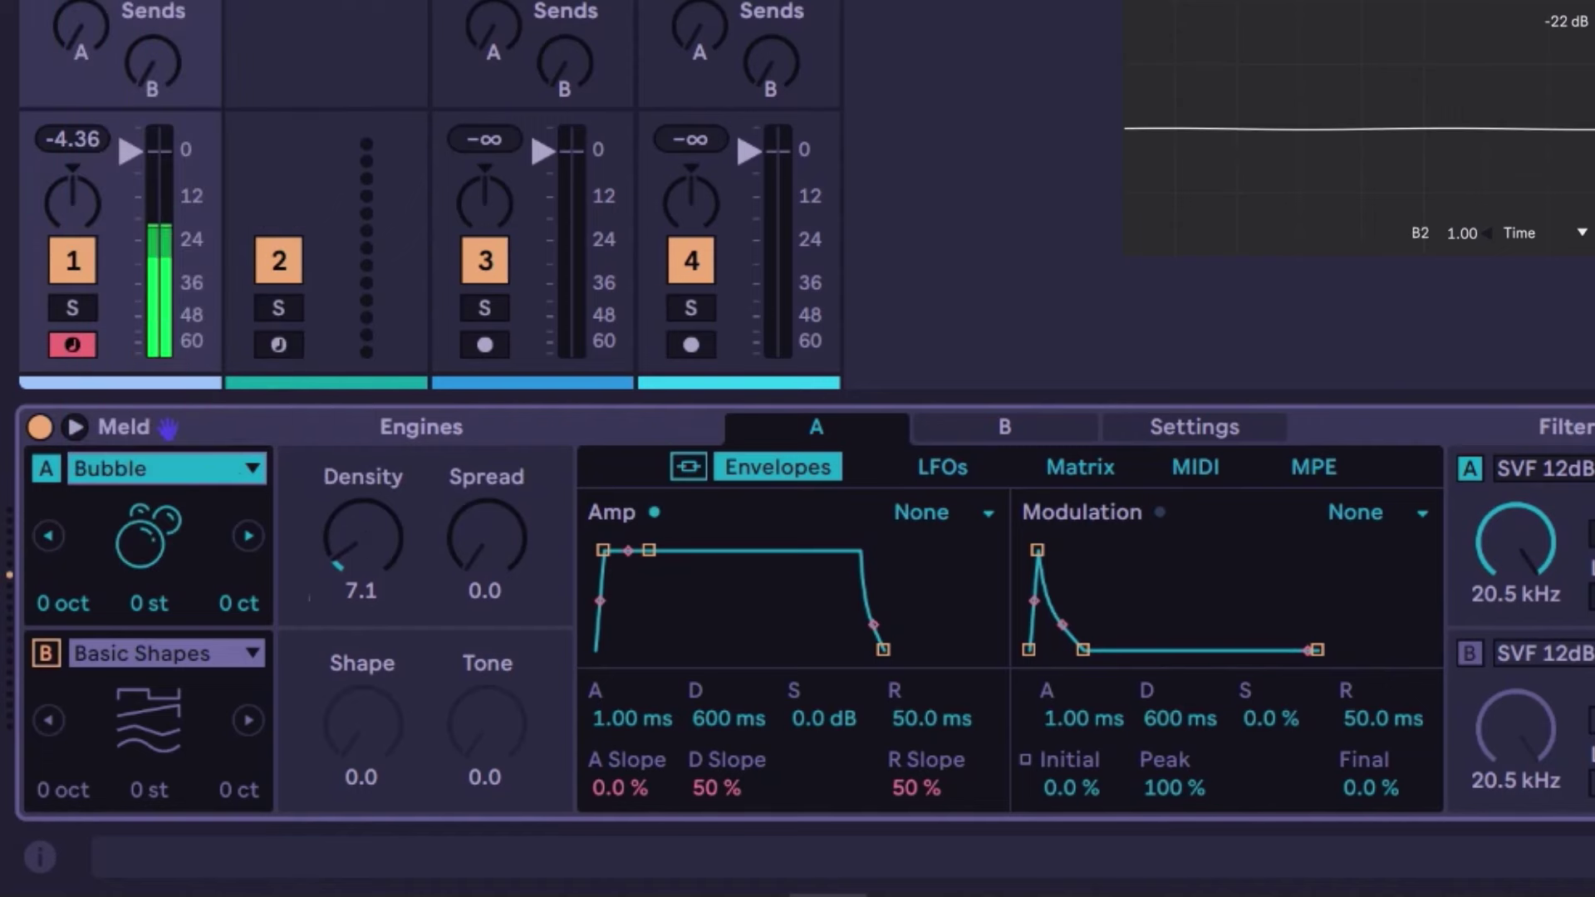
left_click_drag(357, 531, 357, 471)
left_click_drag(478, 569, 482, 563)
left_click_drag(362, 540, 362, 568)
- Switch oscillator A to Crackle, try Density and Intensity, then set both to 0.0
left_click(183, 469)
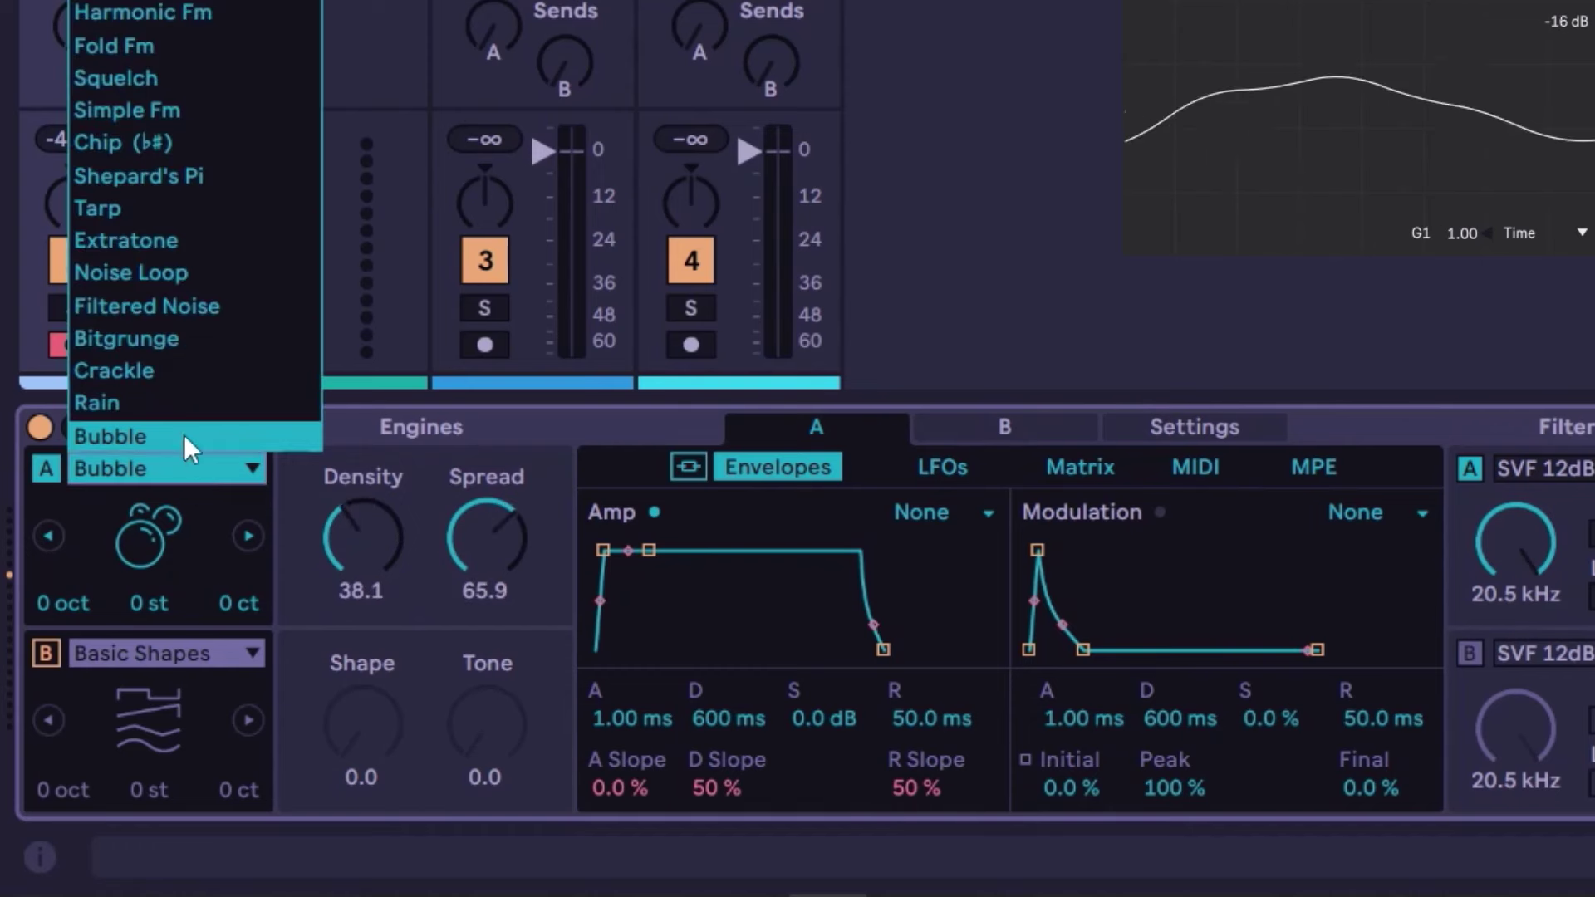
left_click(147, 371)
mouse_move(361, 528)
left_mouse_down()
mouse_move(361, 505)
mouse_move(361, 533)
left_mouse_up()
left_click_drag(485, 531, 486, 585)
left_click_drag(372, 525, 372, 550)
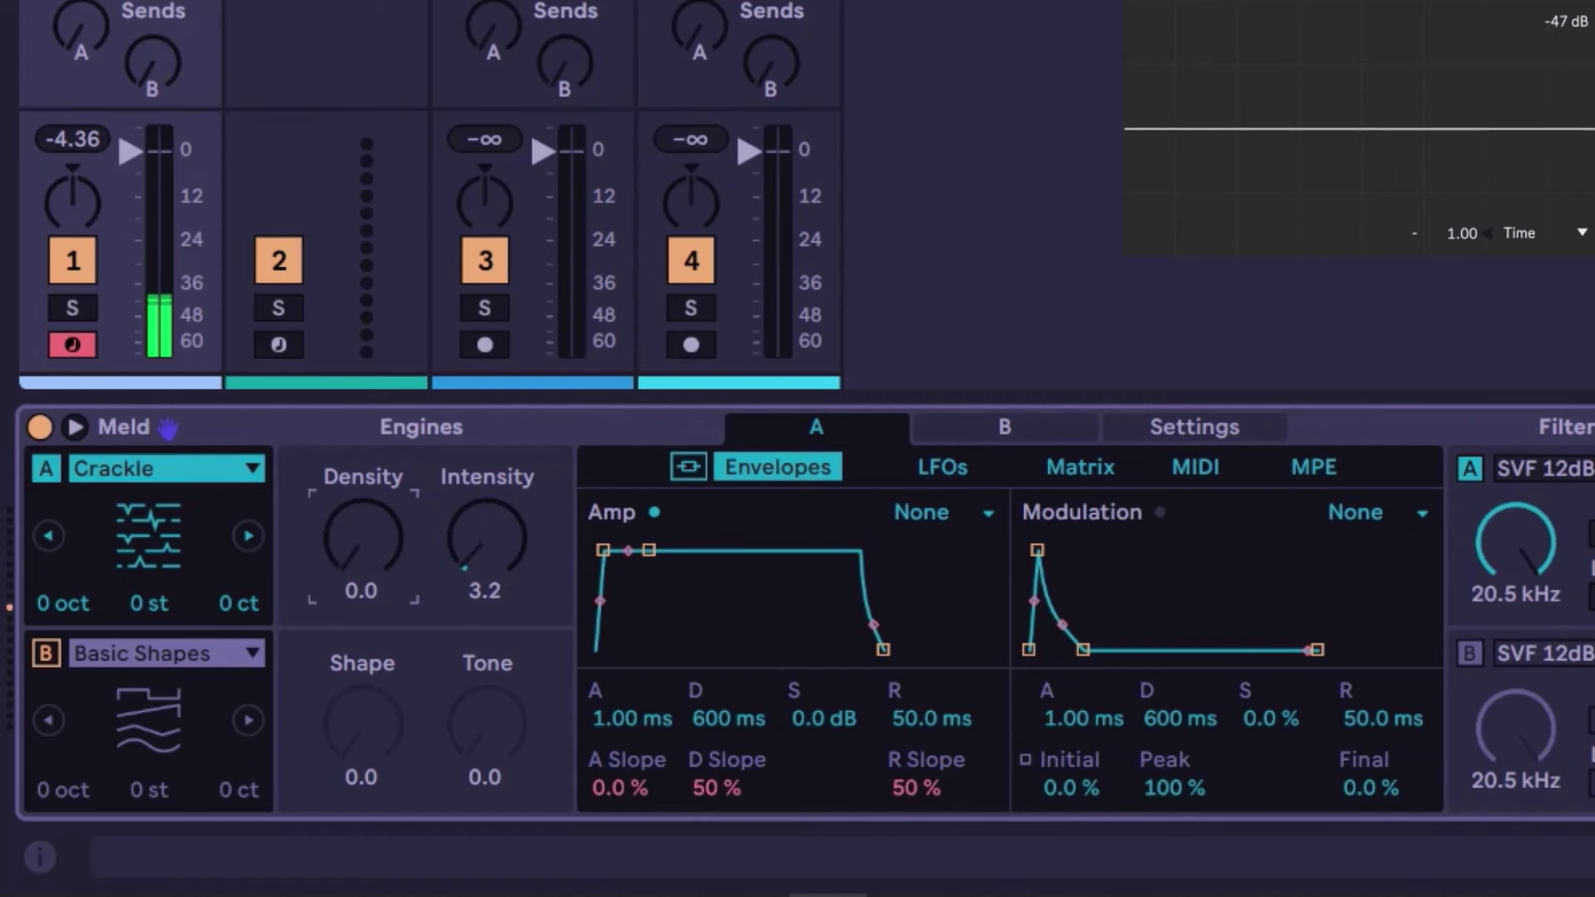
left_click_drag(477, 518, 477, 527)
- Open oscillator A's engine list, close it keeping Crackle, then reopen it
left_click(252, 468)
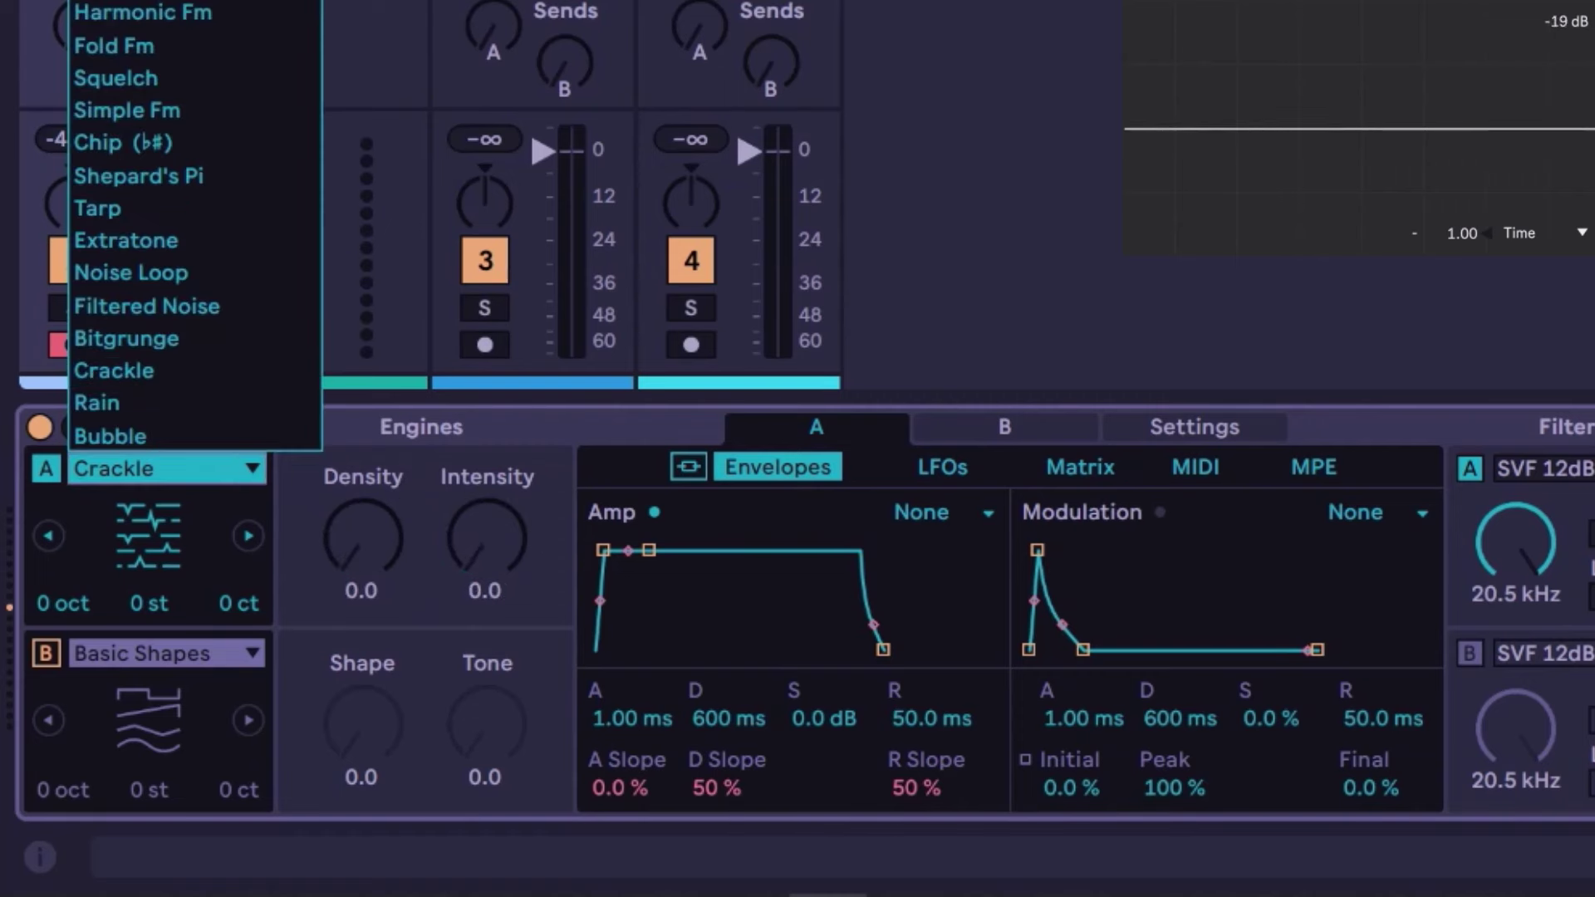
left_click(446, 440)
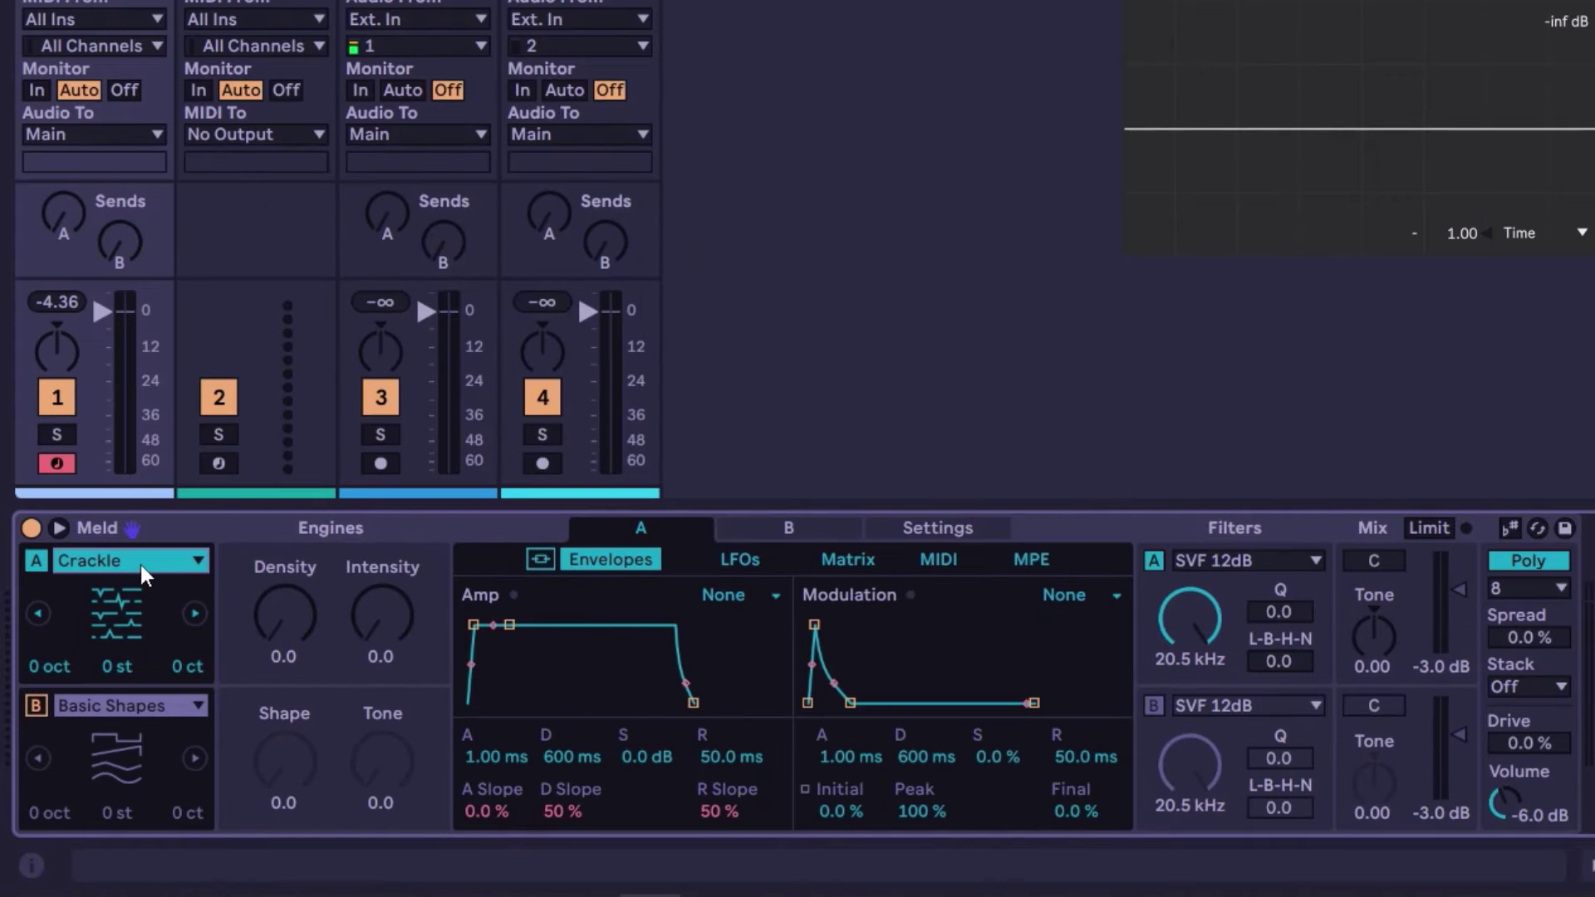
left_click(142, 565)
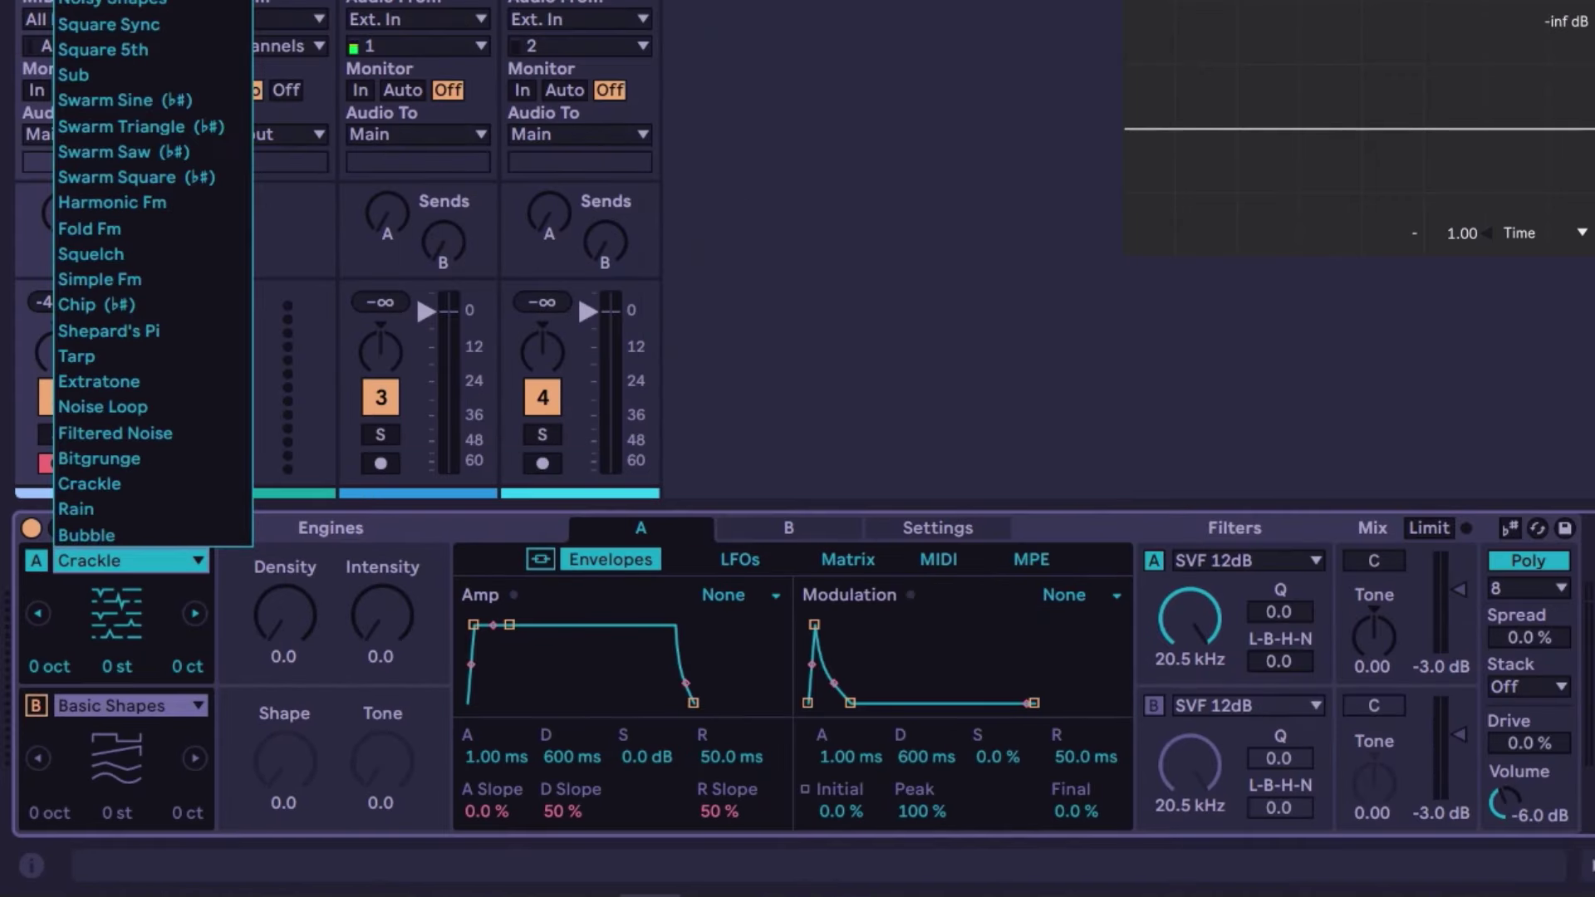
- Put oscillator A on Basic Shapes at 0 oct 0 st 0 ct with Shape 9.5, then reopen its engine list
left_click(112, 0)
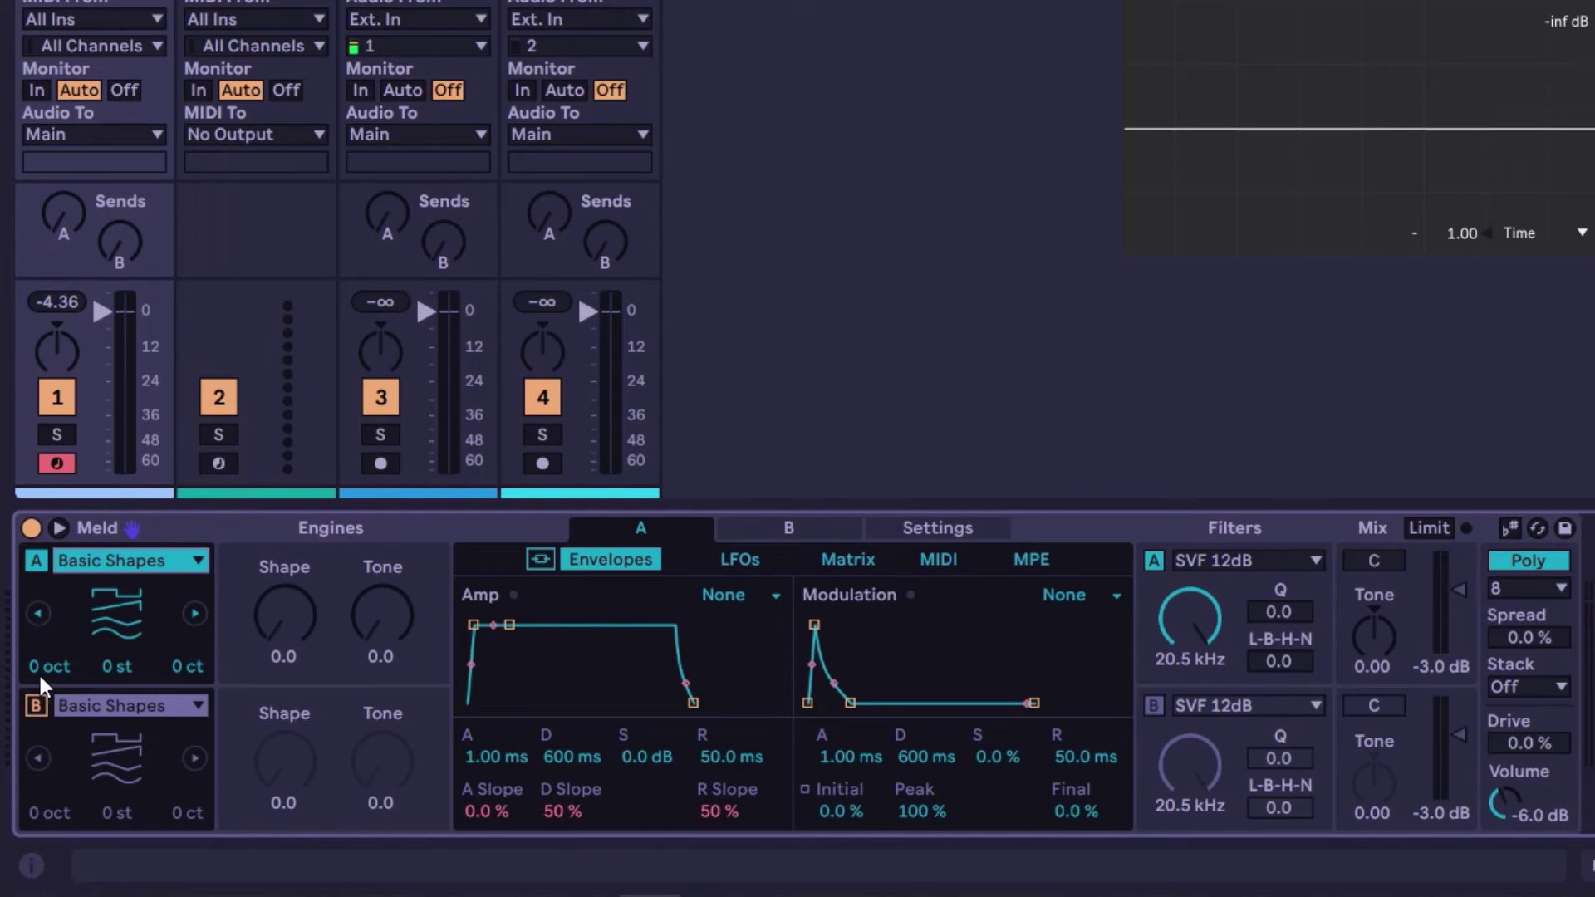
left_click_drag(38, 671, 174, 655)
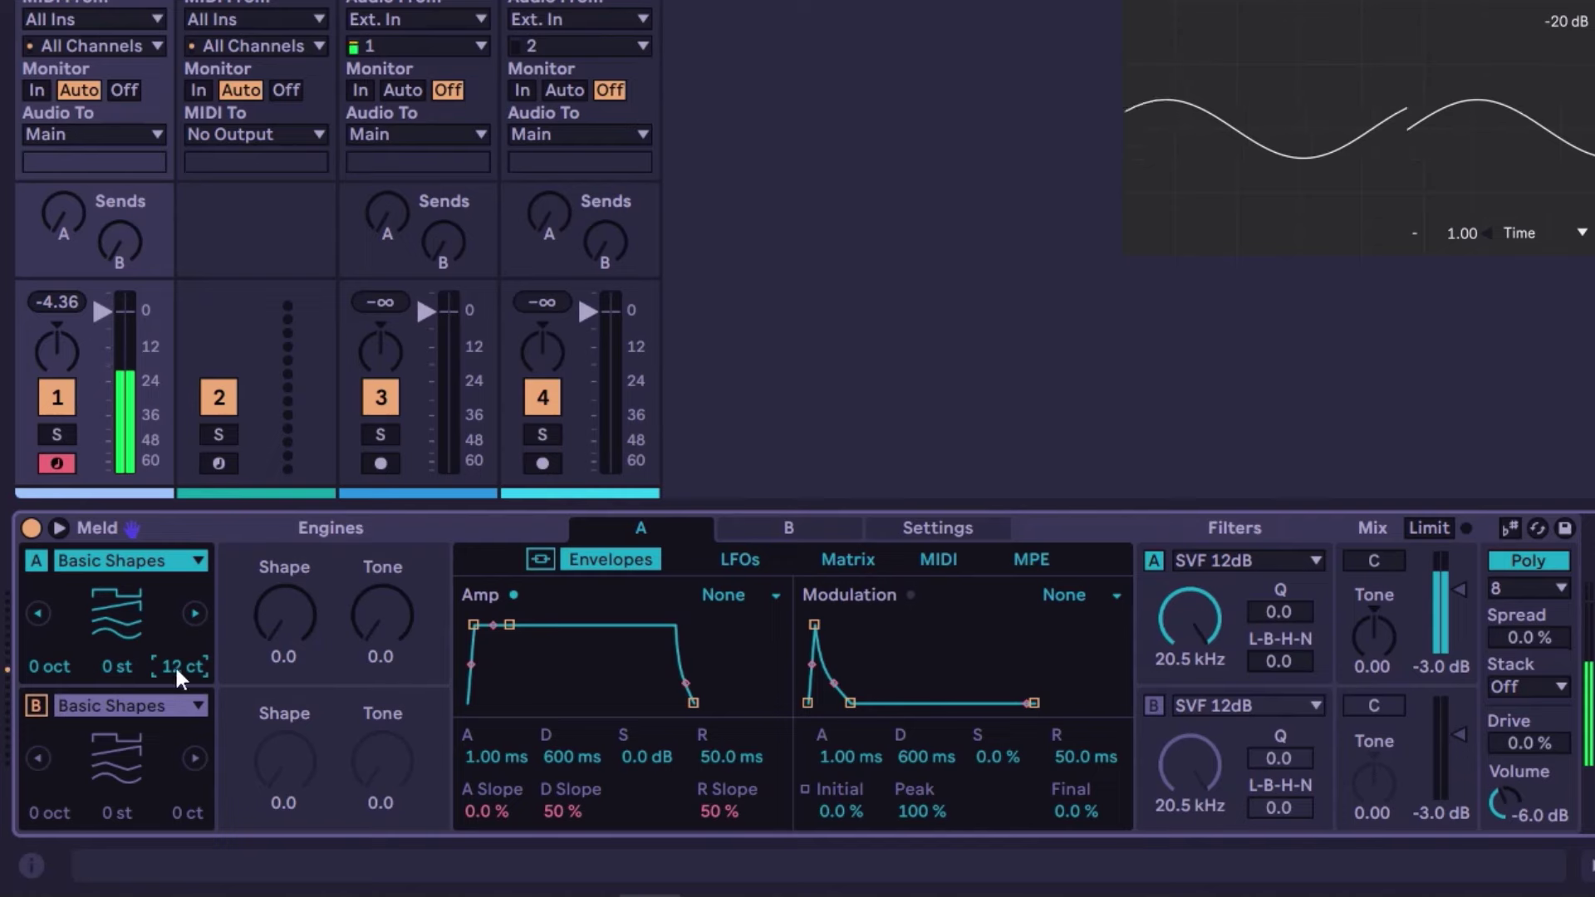
double_click(176, 670)
mouse_move(284, 619)
left_mouse_down()
mouse_move(284, 594)
mouse_move(296, 635)
left_mouse_up()
left_click(142, 561)
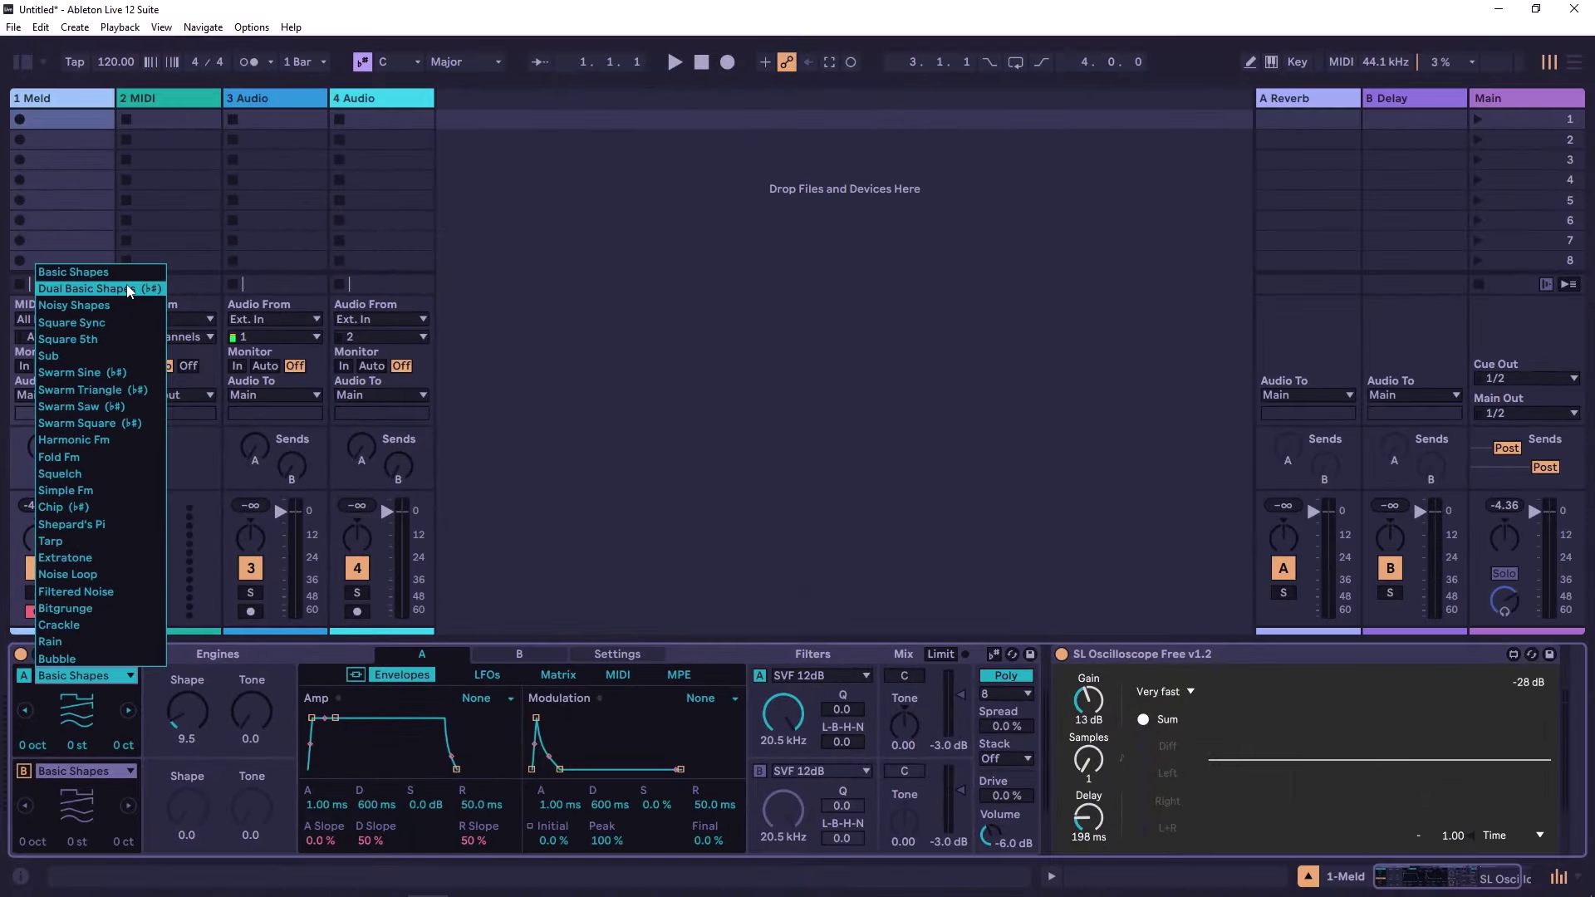
- Try Dual Basic Shapes with scale-following transposition, reset transposition to 0, then choose Swarm Sine
left_click(128, 288)
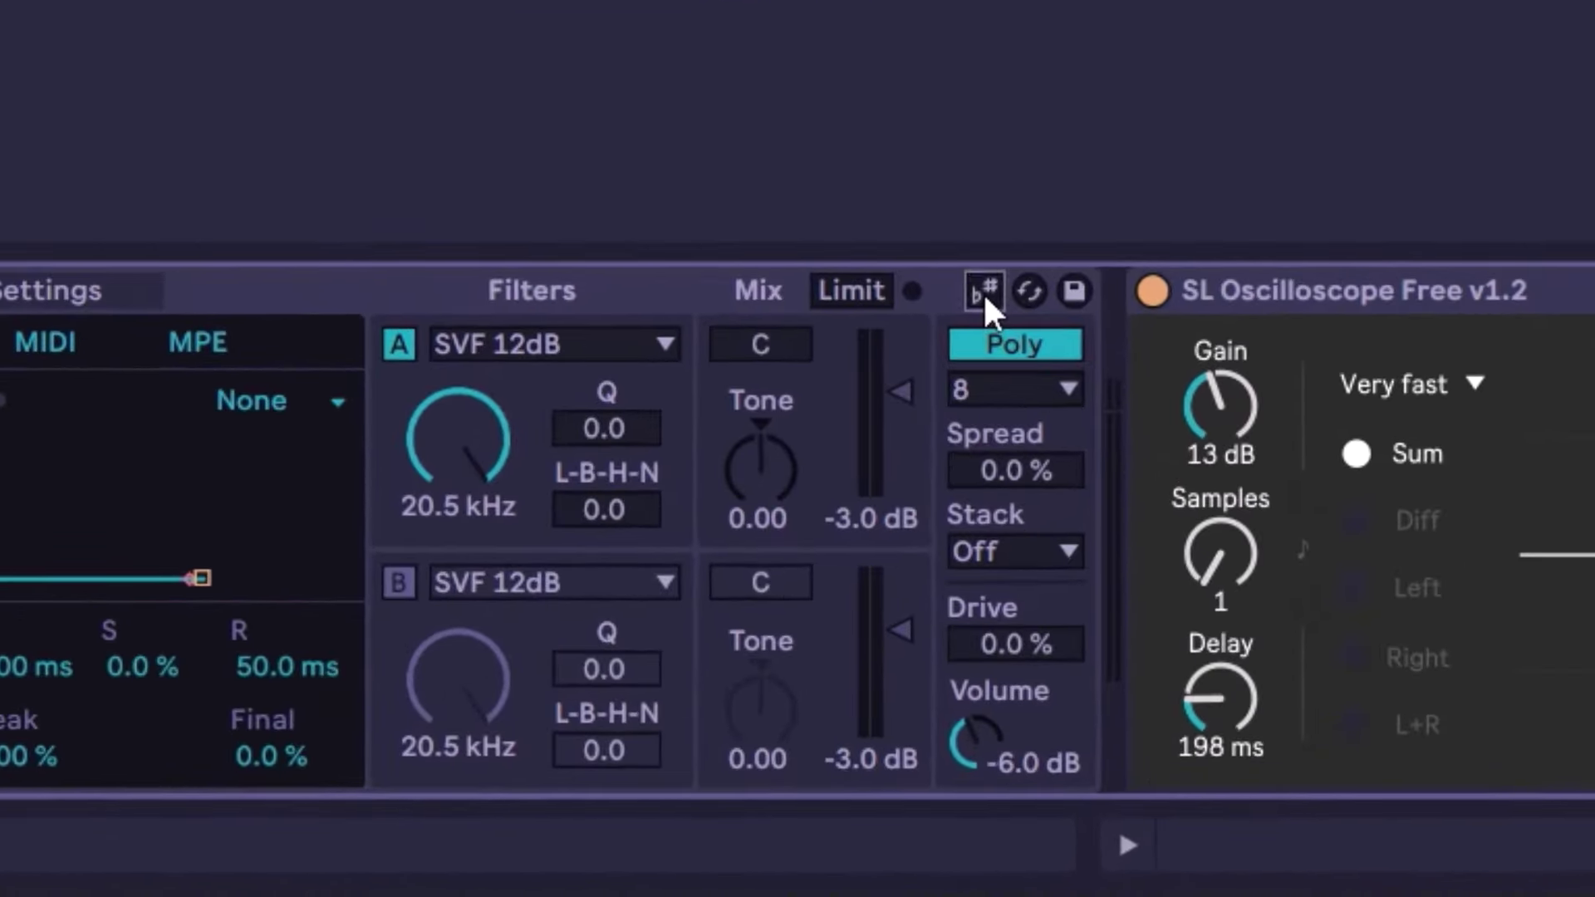
left_click(987, 397)
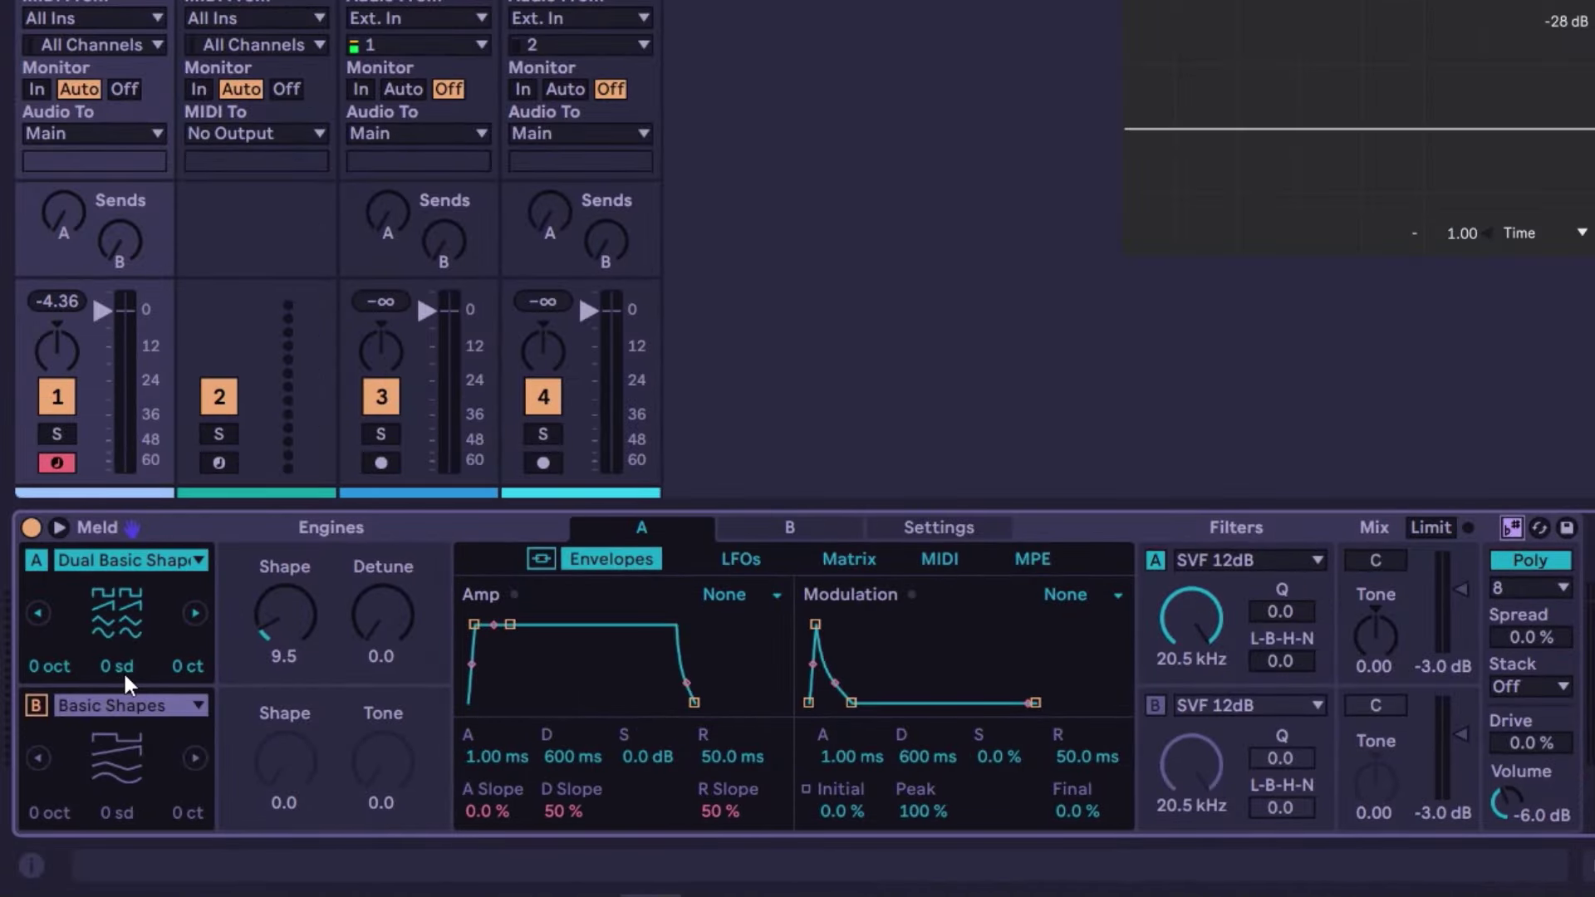
left_click_drag(114, 670, 114, 619)
left_click_drag(117, 666, 117, 724)
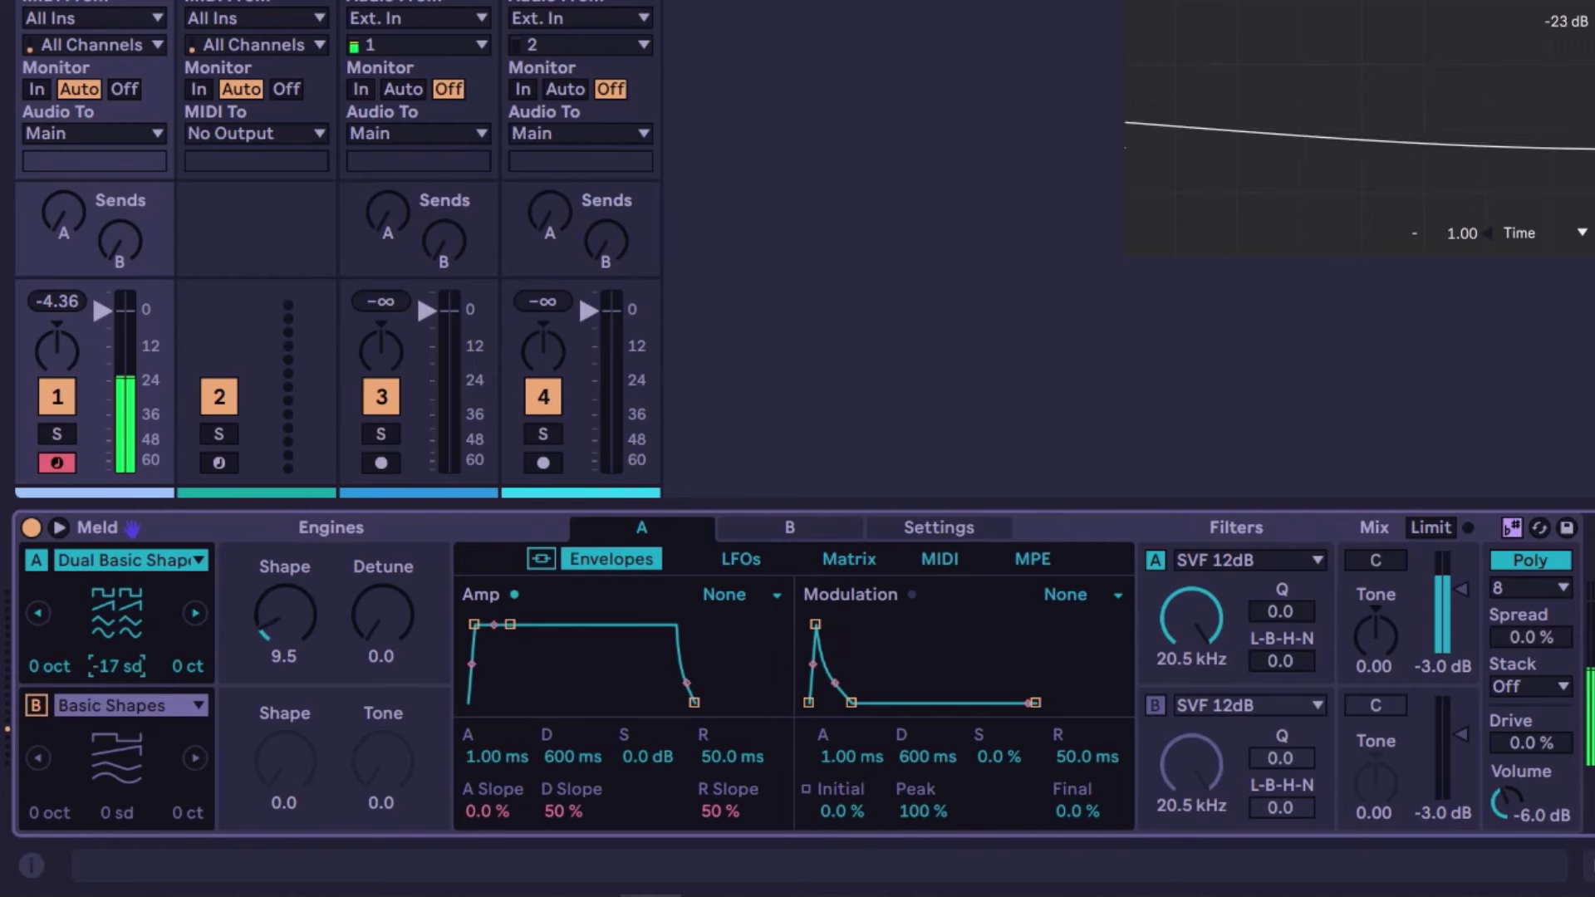
double_click(103, 669)
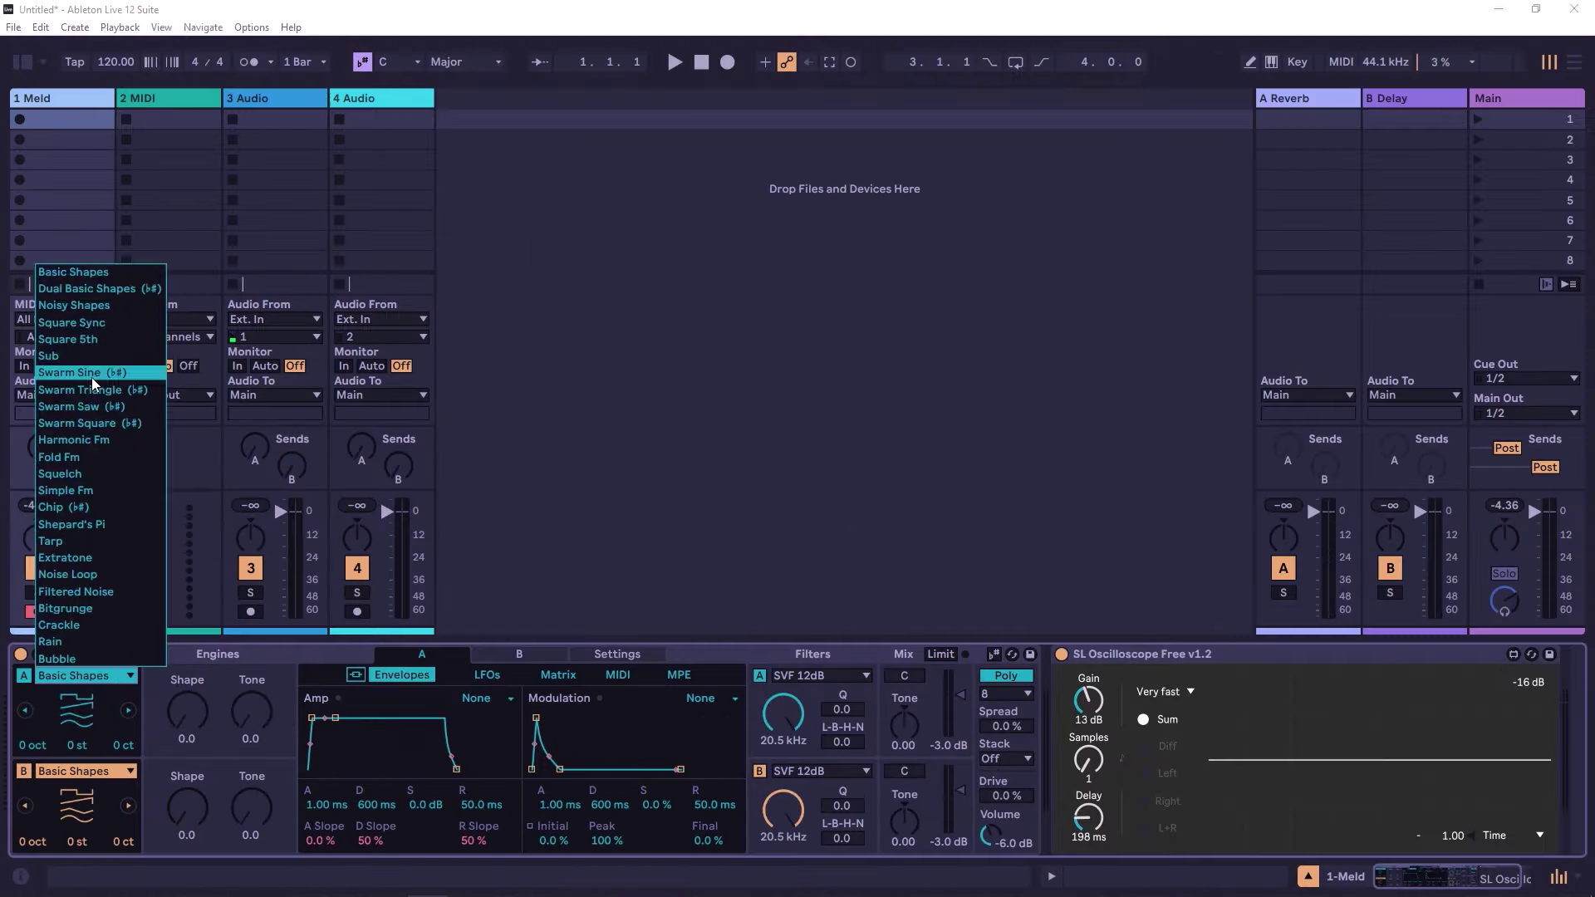
left_click(92, 372)
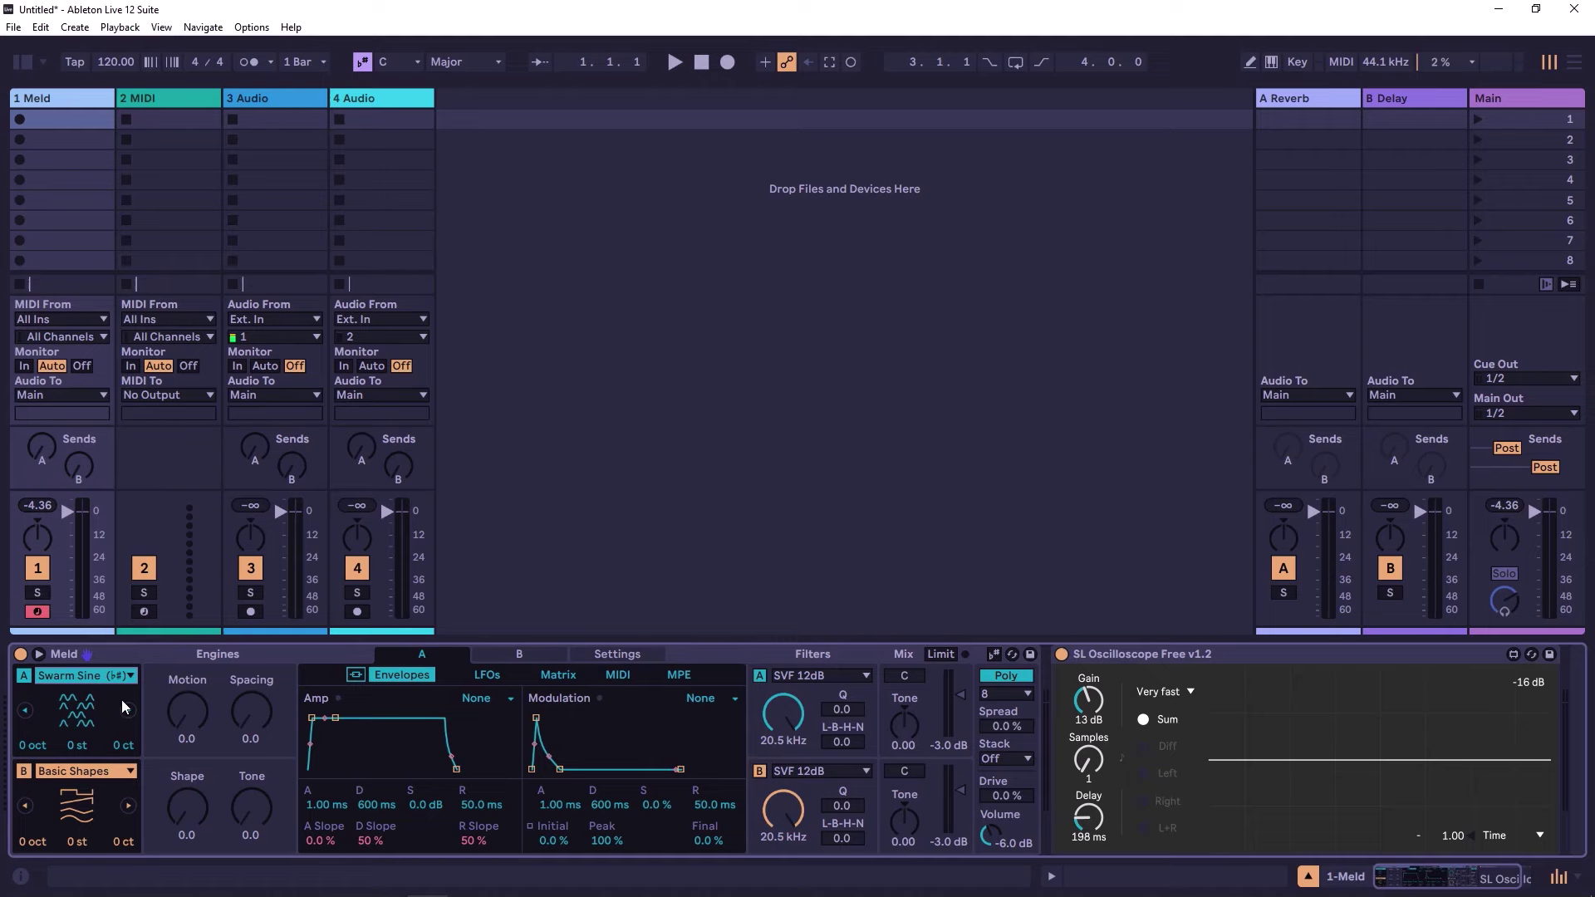
- Step oscillator A to Swarm Saw, sweep Motion and return it to 0.0, then show the modulation matrix
left_click(127, 710)
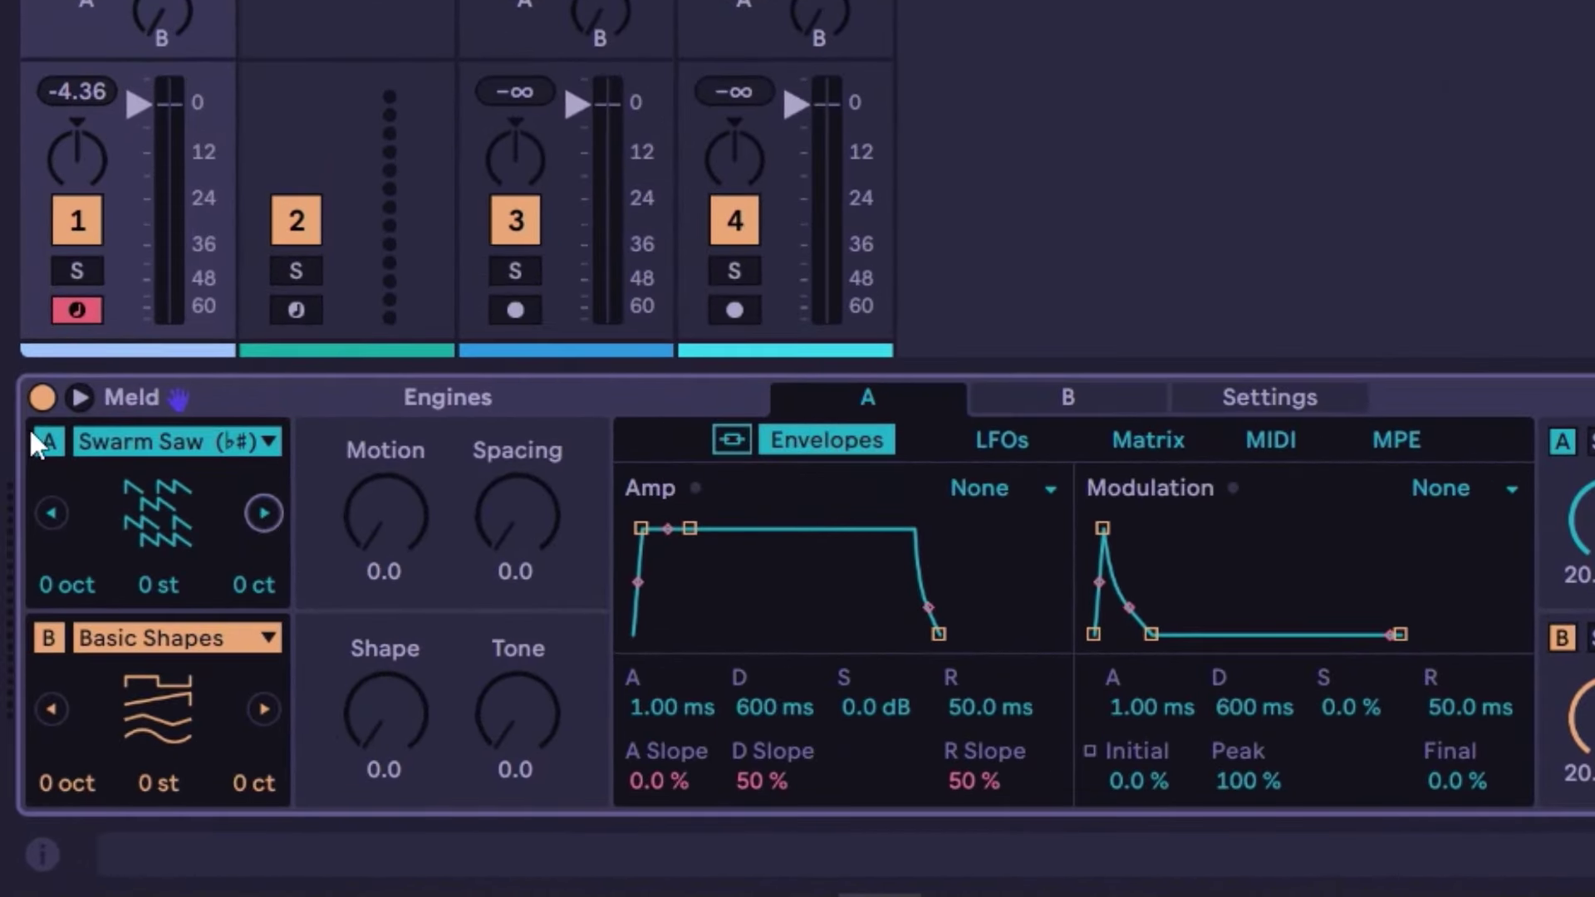
left_click(187, 448)
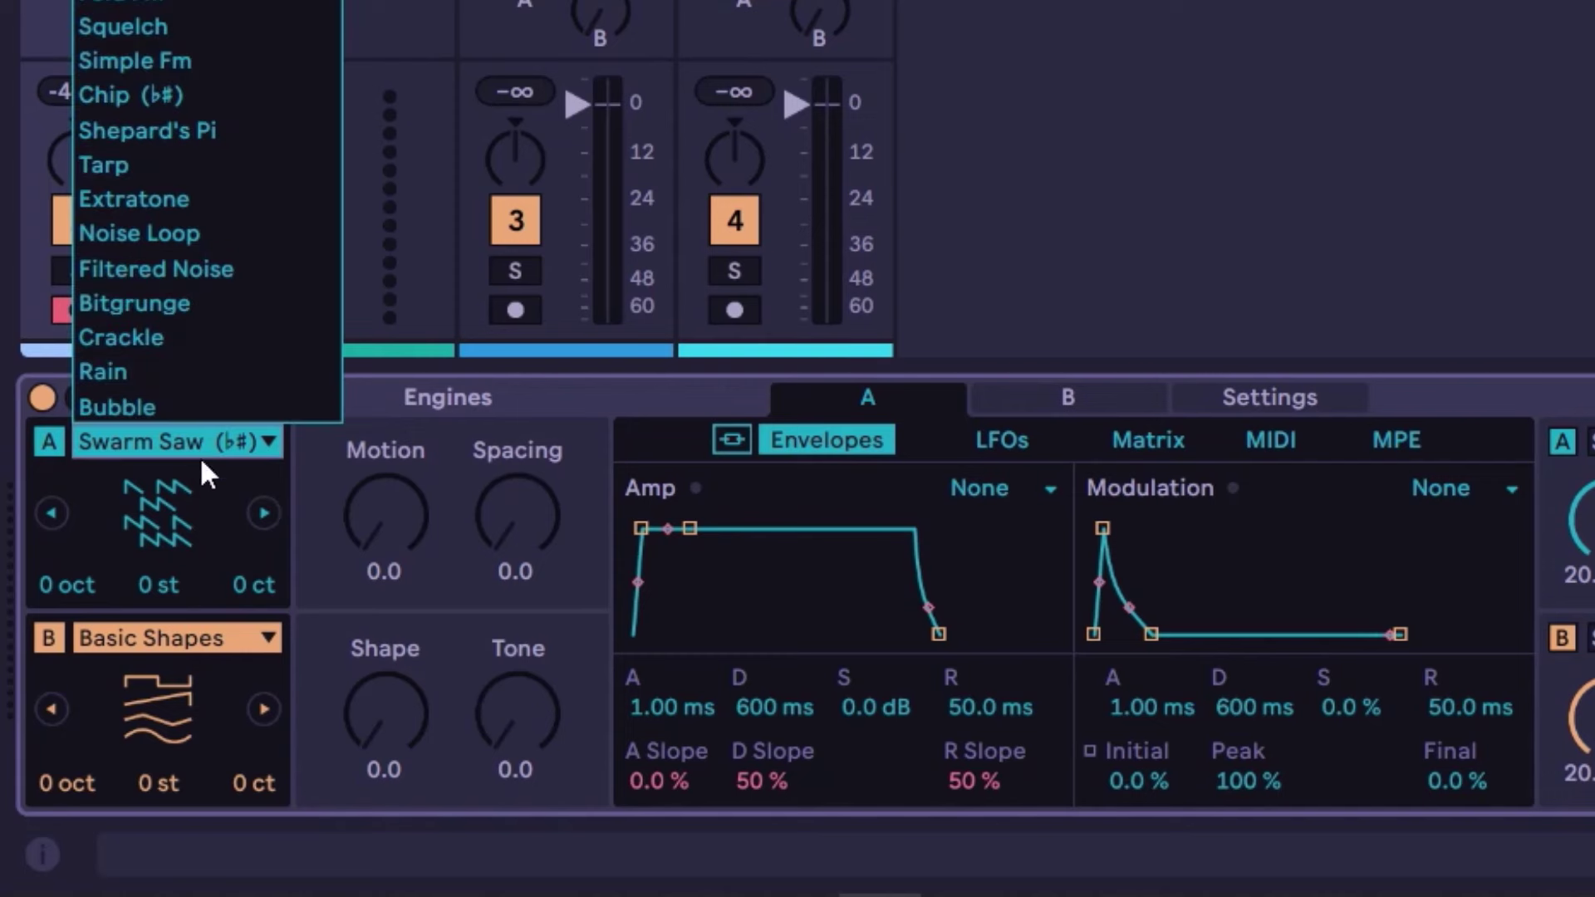
left_click(311, 524)
left_click_drag(380, 532, 403, 470)
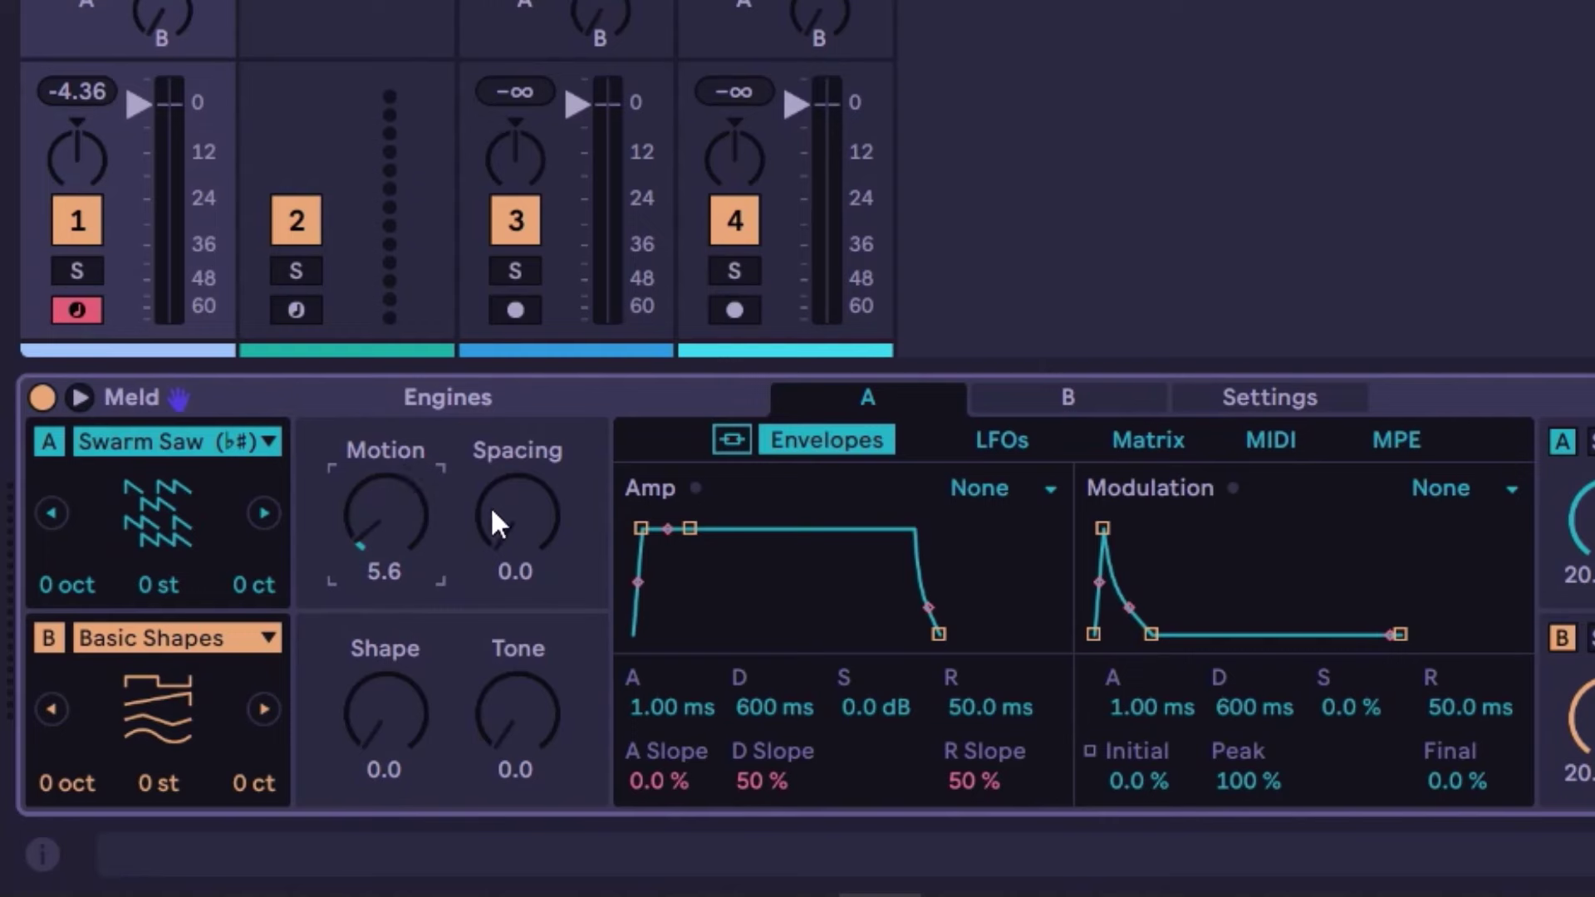
left_click_drag(492, 522, 477, 485)
left_click_drag(384, 515, 380, 520)
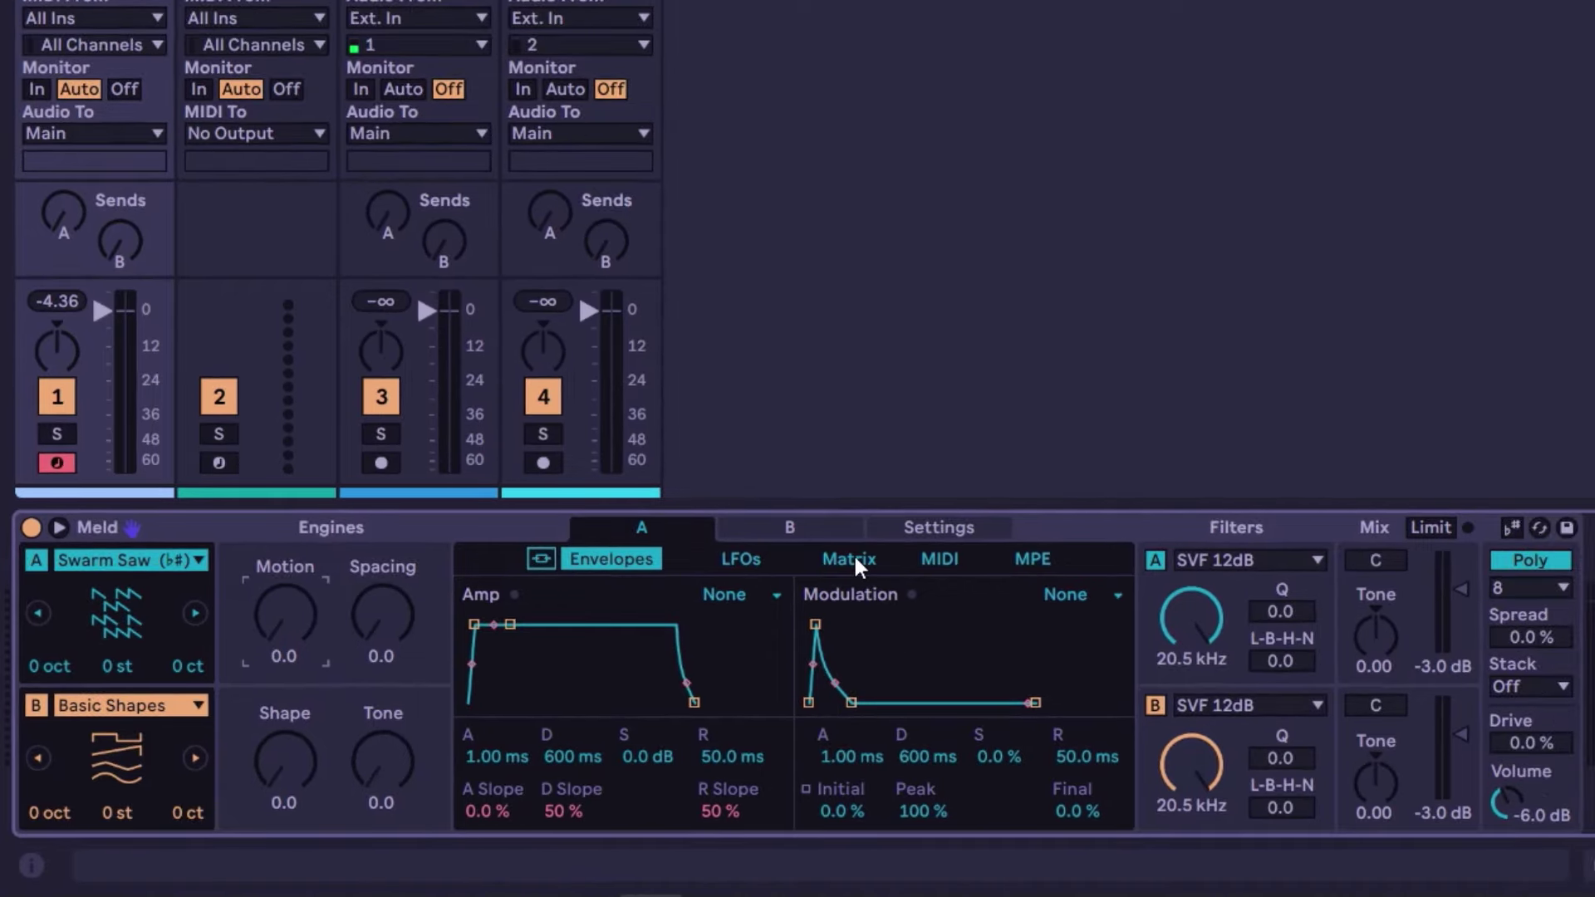
left_click(851, 560)
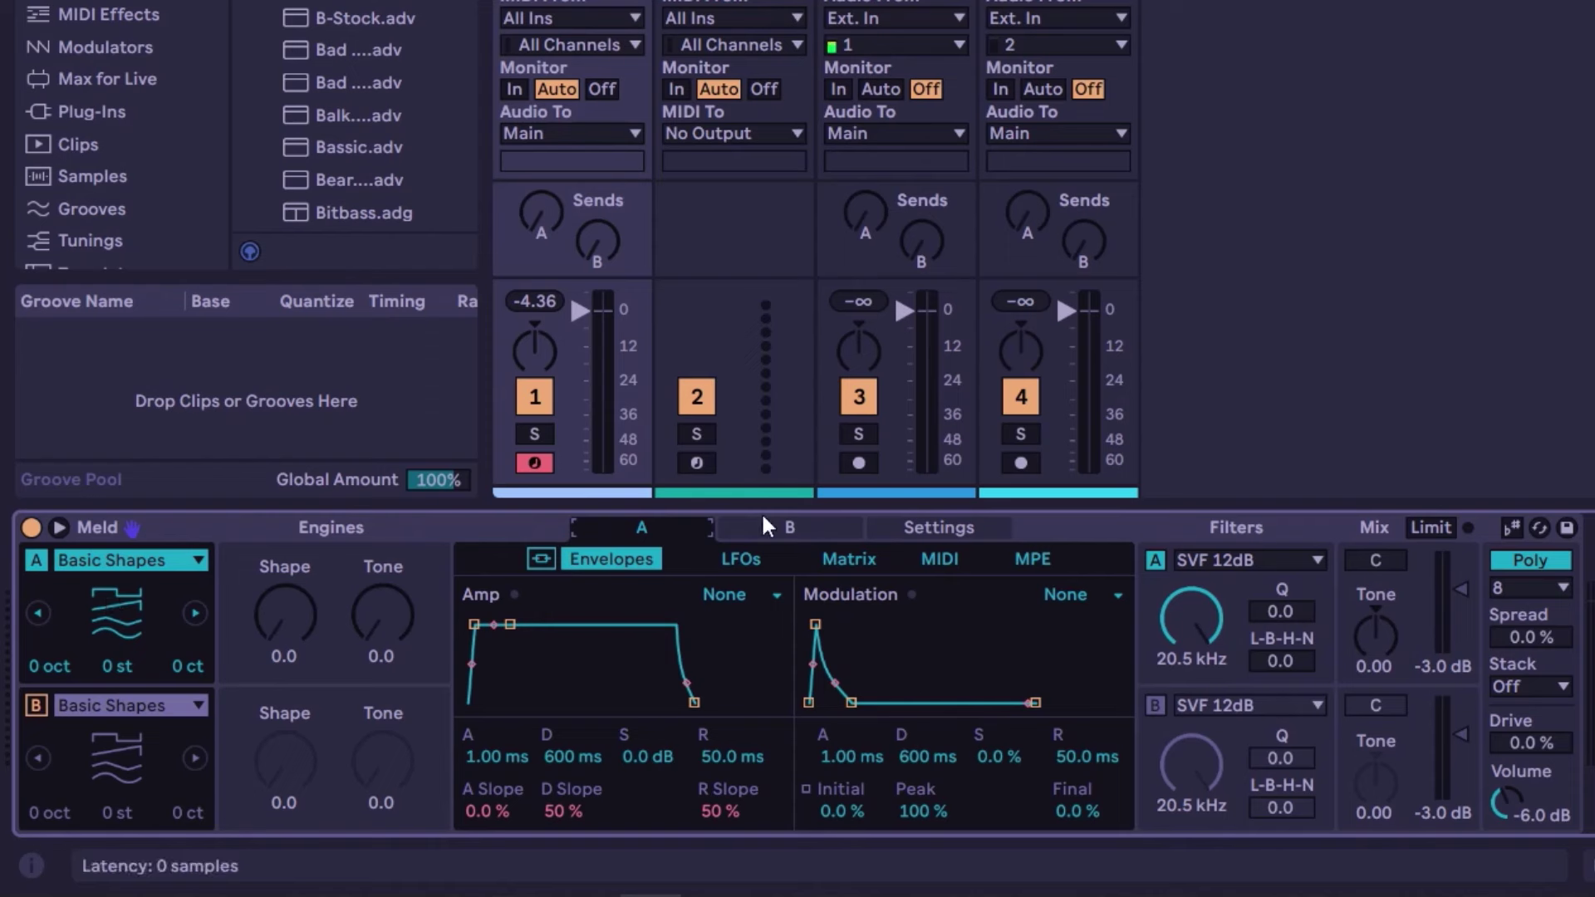
- Set engine A's Amp envelope to 279 ms attack, 7.07 s decay, -10 dB sustain, 383 ms release
left_click(786, 527)
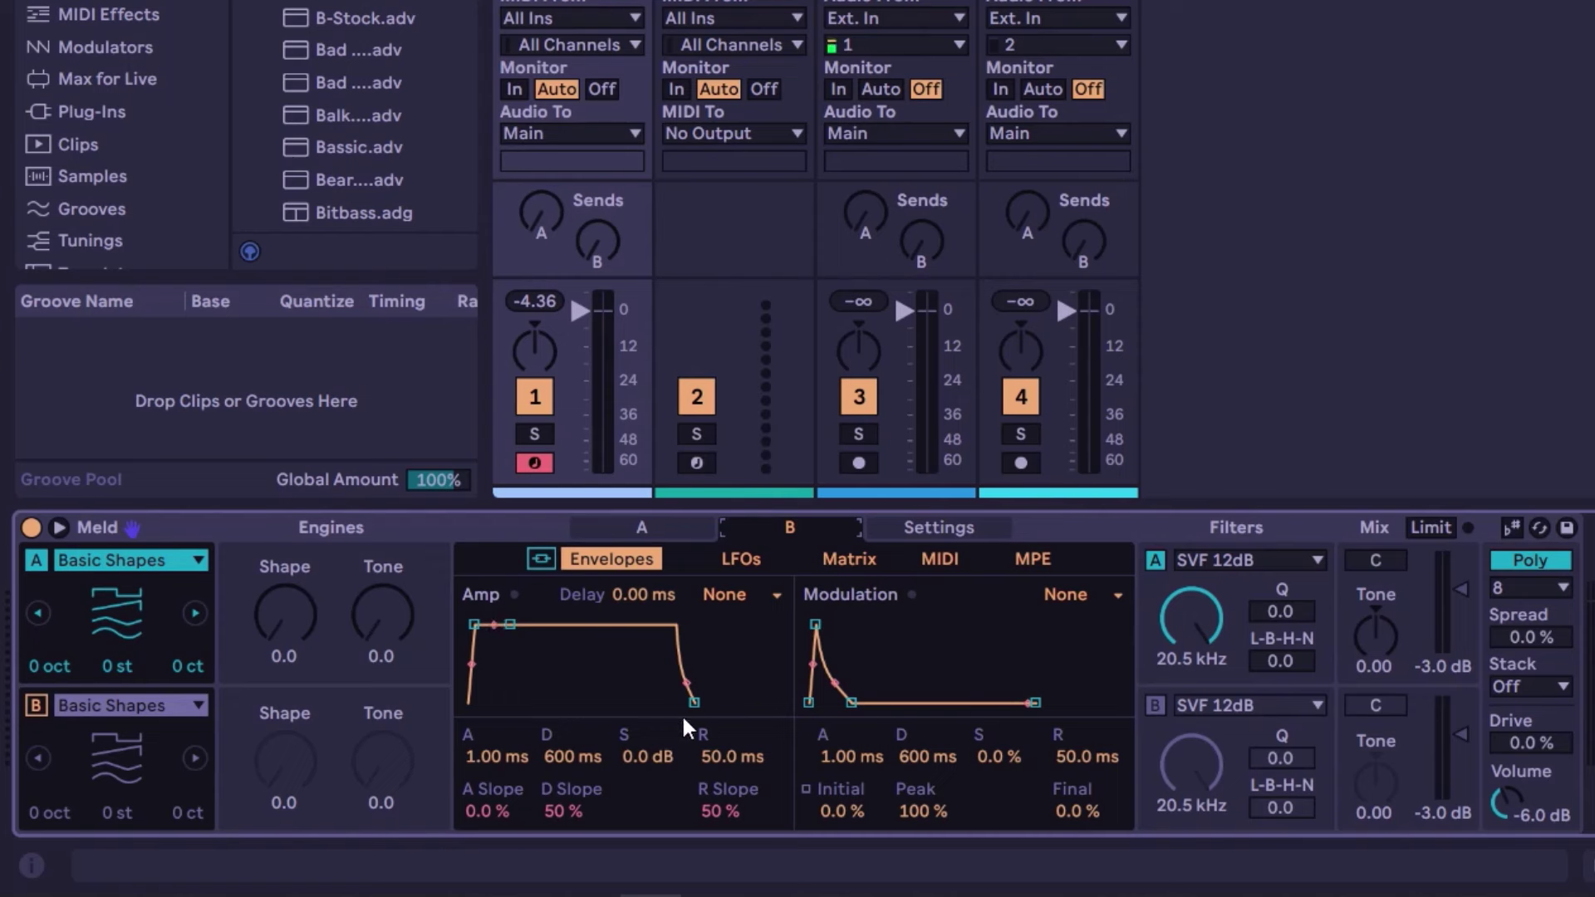
left_click(645, 526)
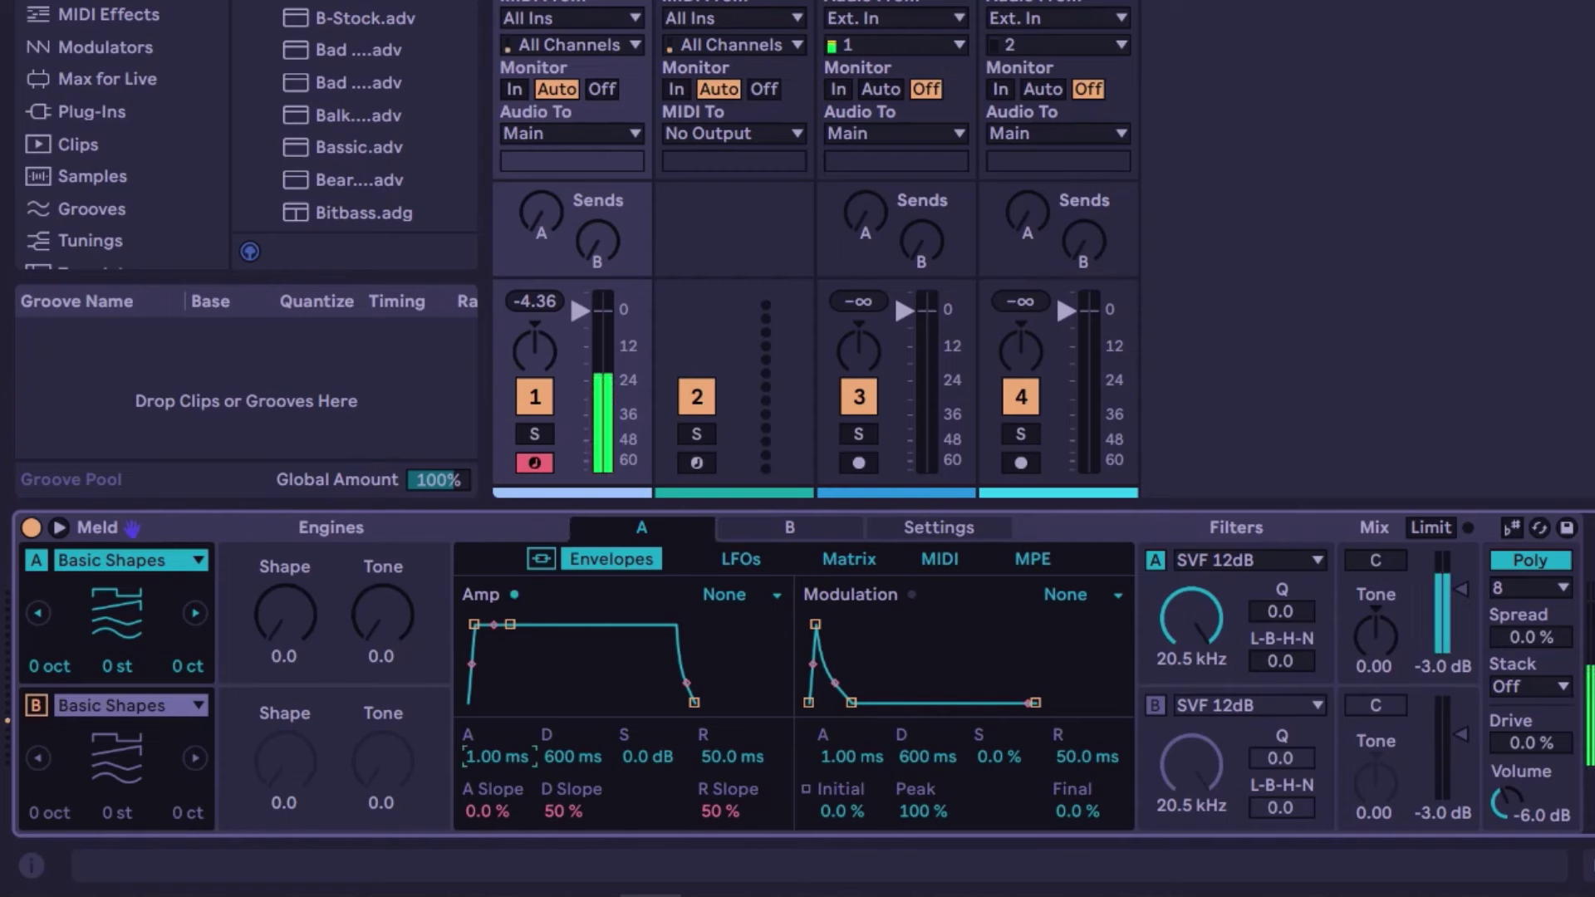
left_click_drag(528, 754, 573, 715)
left_click_drag(660, 763, 661, 801)
left_click_drag(729, 755, 729, 722)
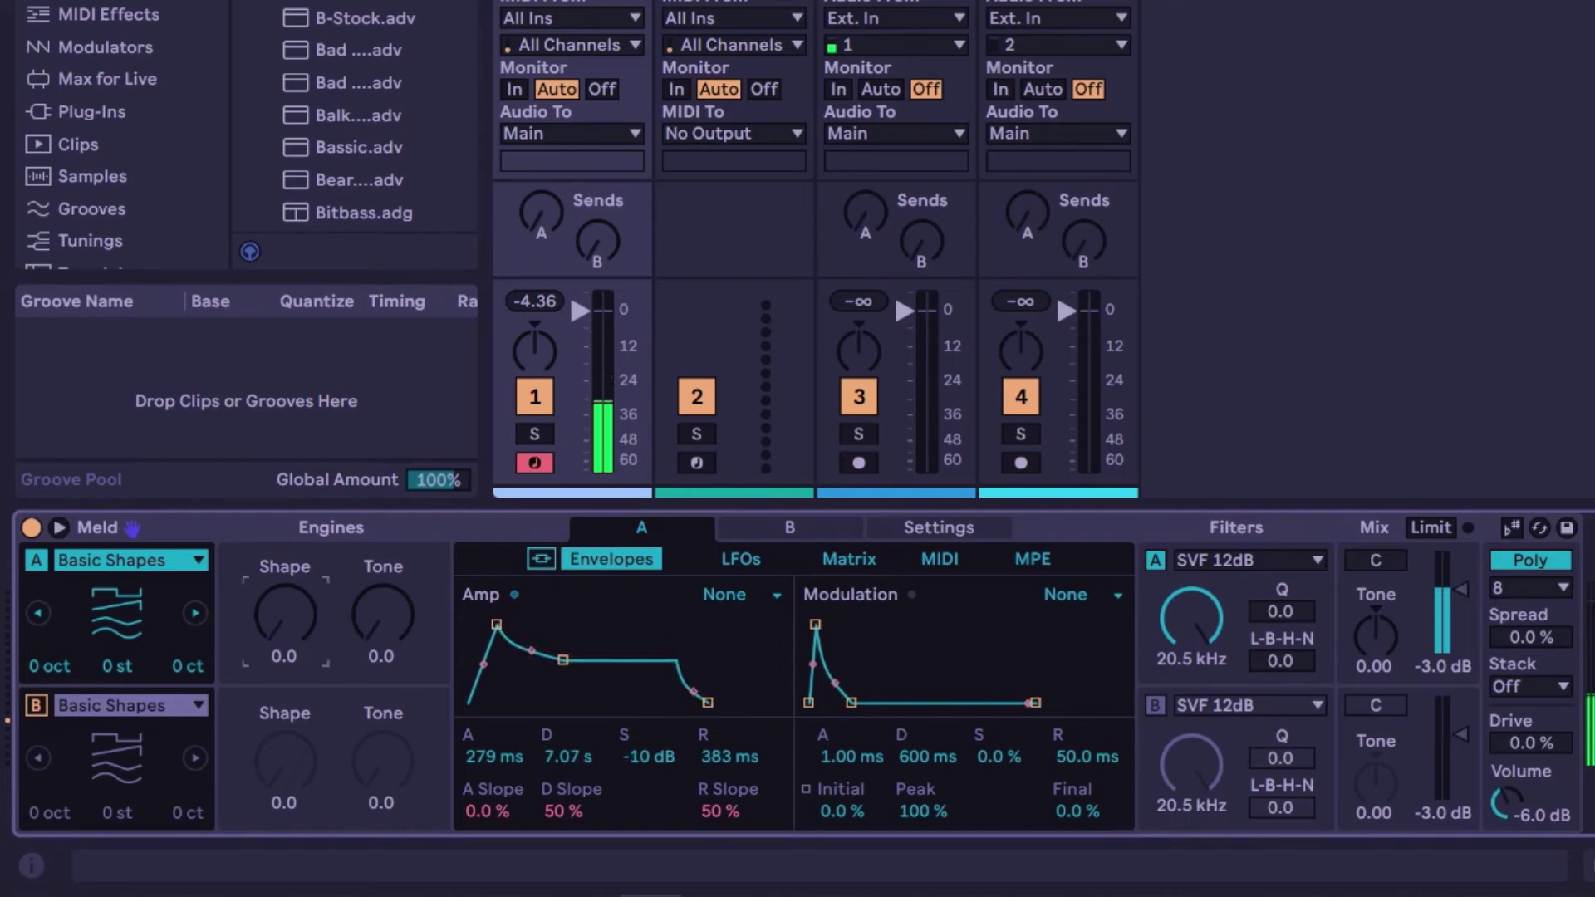
- Raise engine A's Shape to 16.7 and set Amp attack slope -100 %, decay slope 81 %
left_click_drag(284, 614, 284, 593)
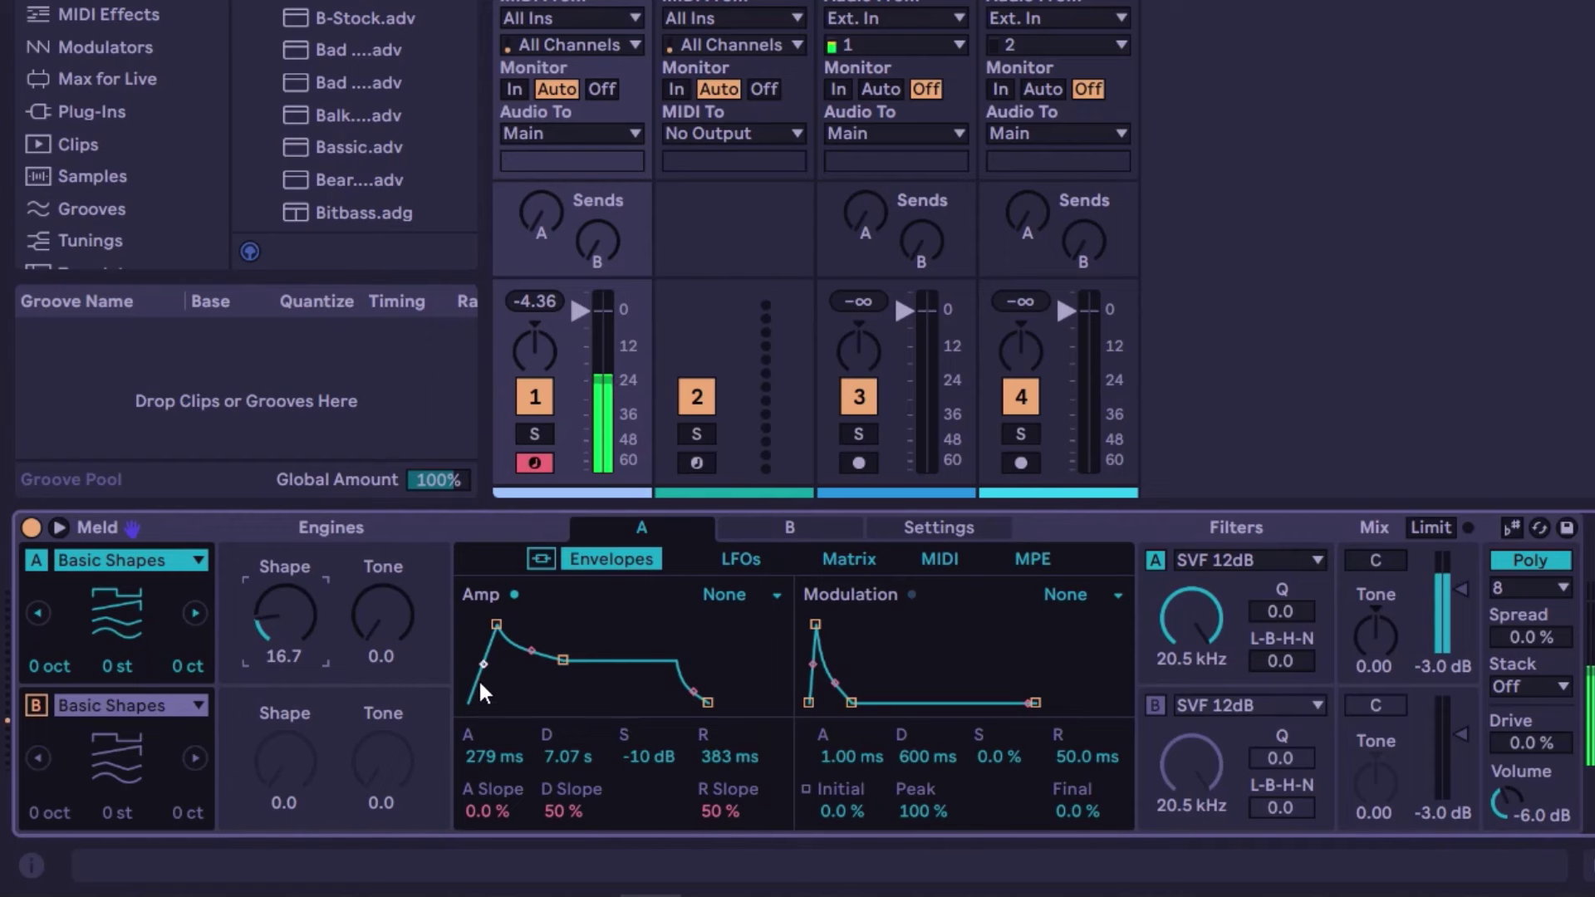
left_click_drag(483, 665, 527, 658)
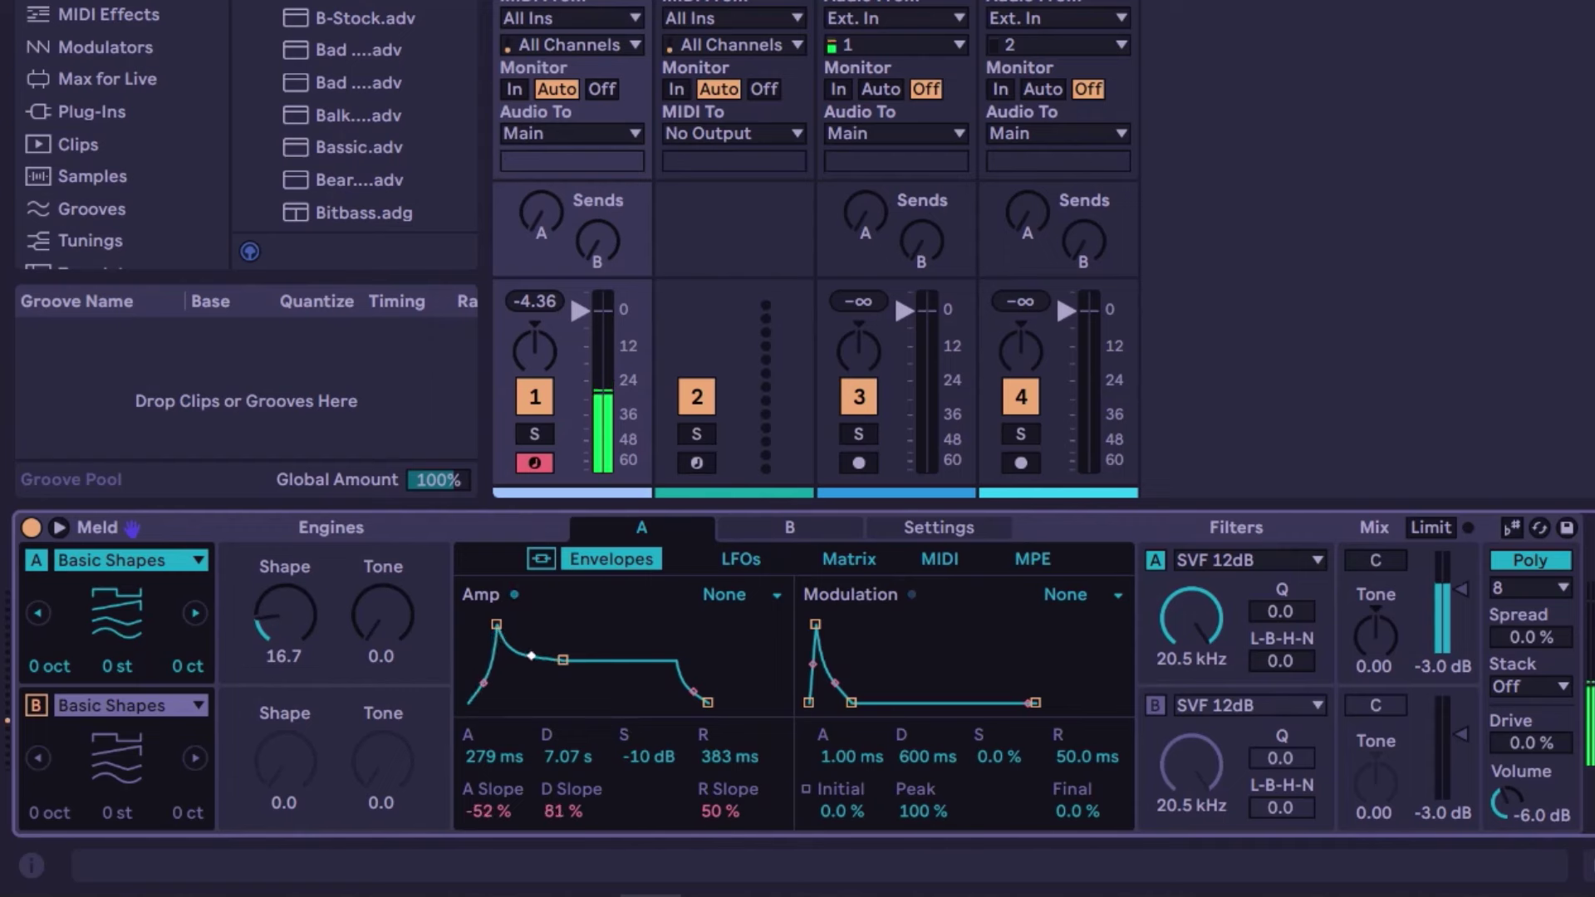
mouse_move(482, 820)
left_mouse_down()
mouse_move(482, 690)
mouse_move(482, 847)
mouse_move(487, 831)
left_mouse_up()
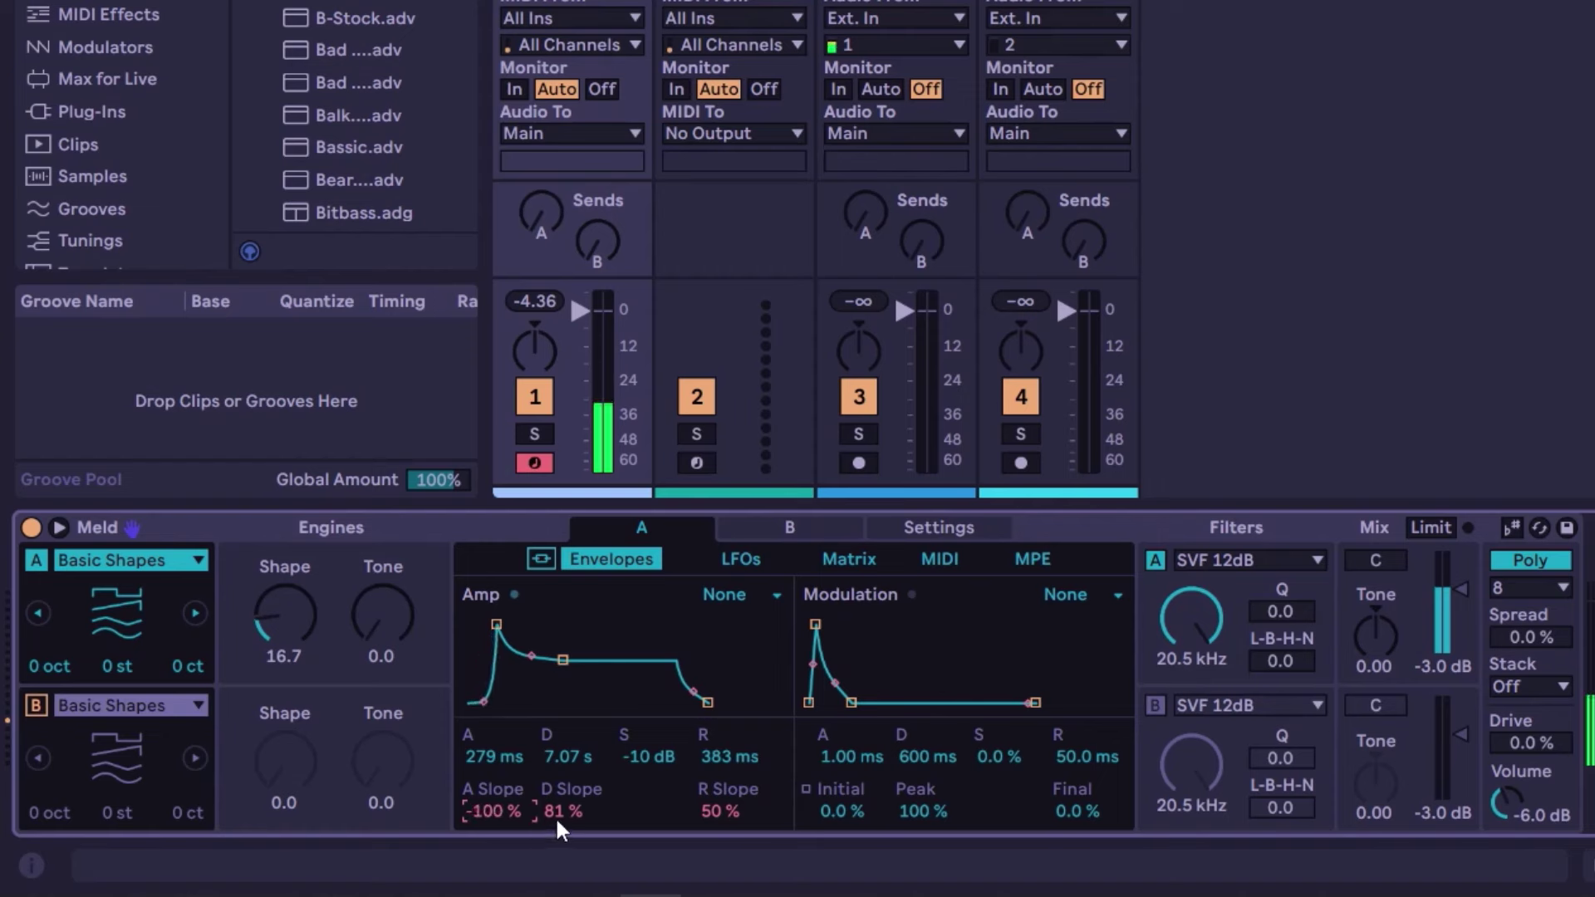
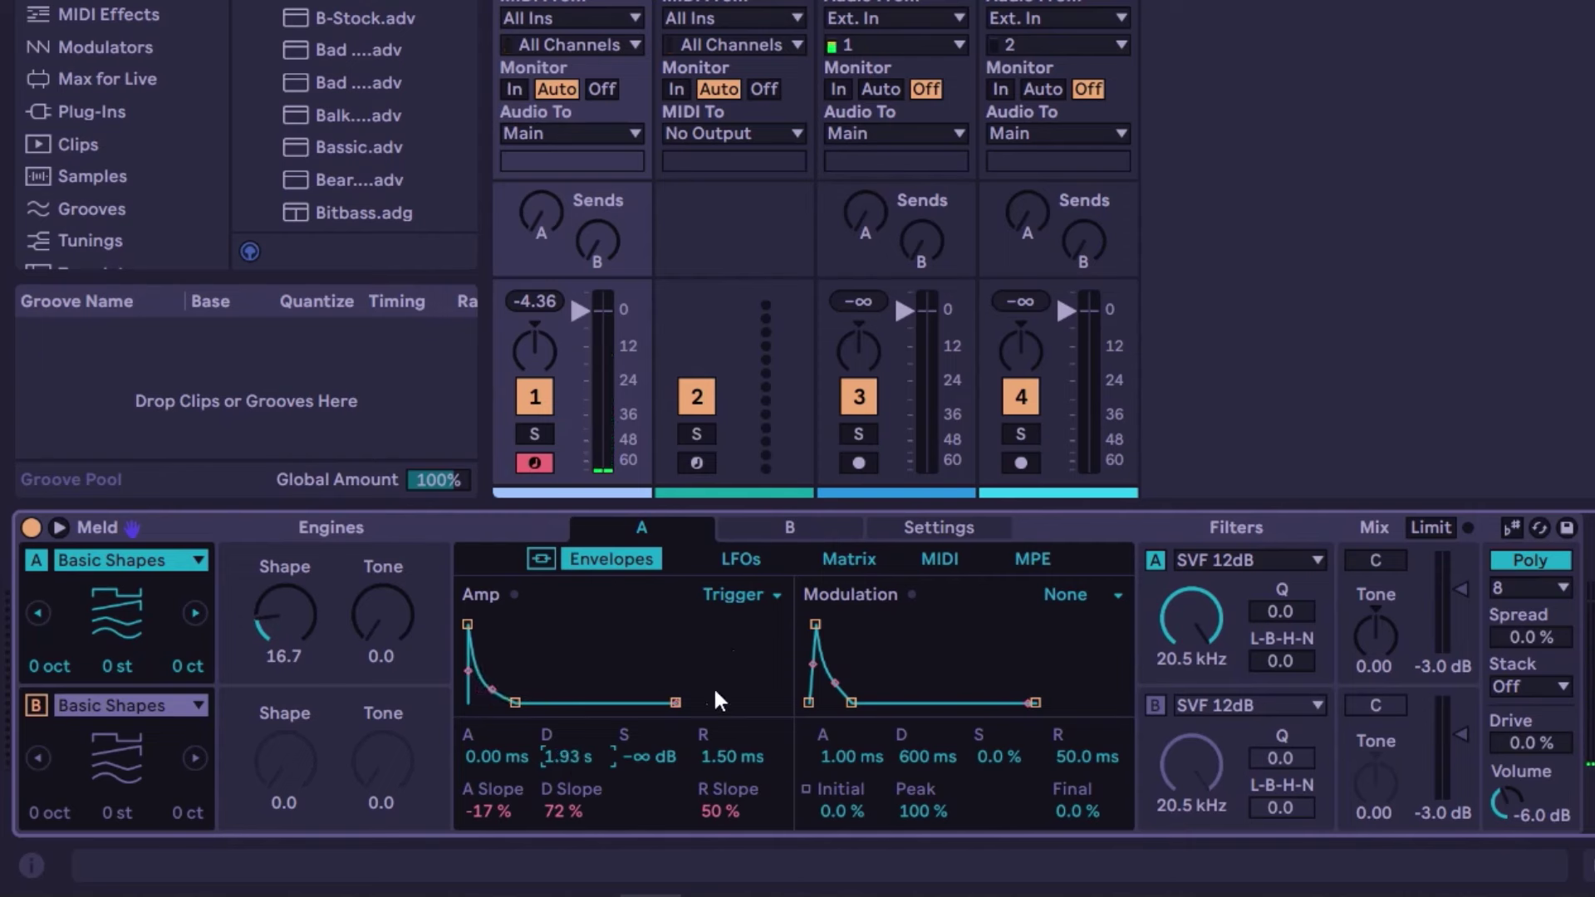
- Put engine A's Amp envelope in Loop mode with 346 ms decay, -23 dB sustain and 252 ms release
left_click(742, 595)
left_click(729, 669)
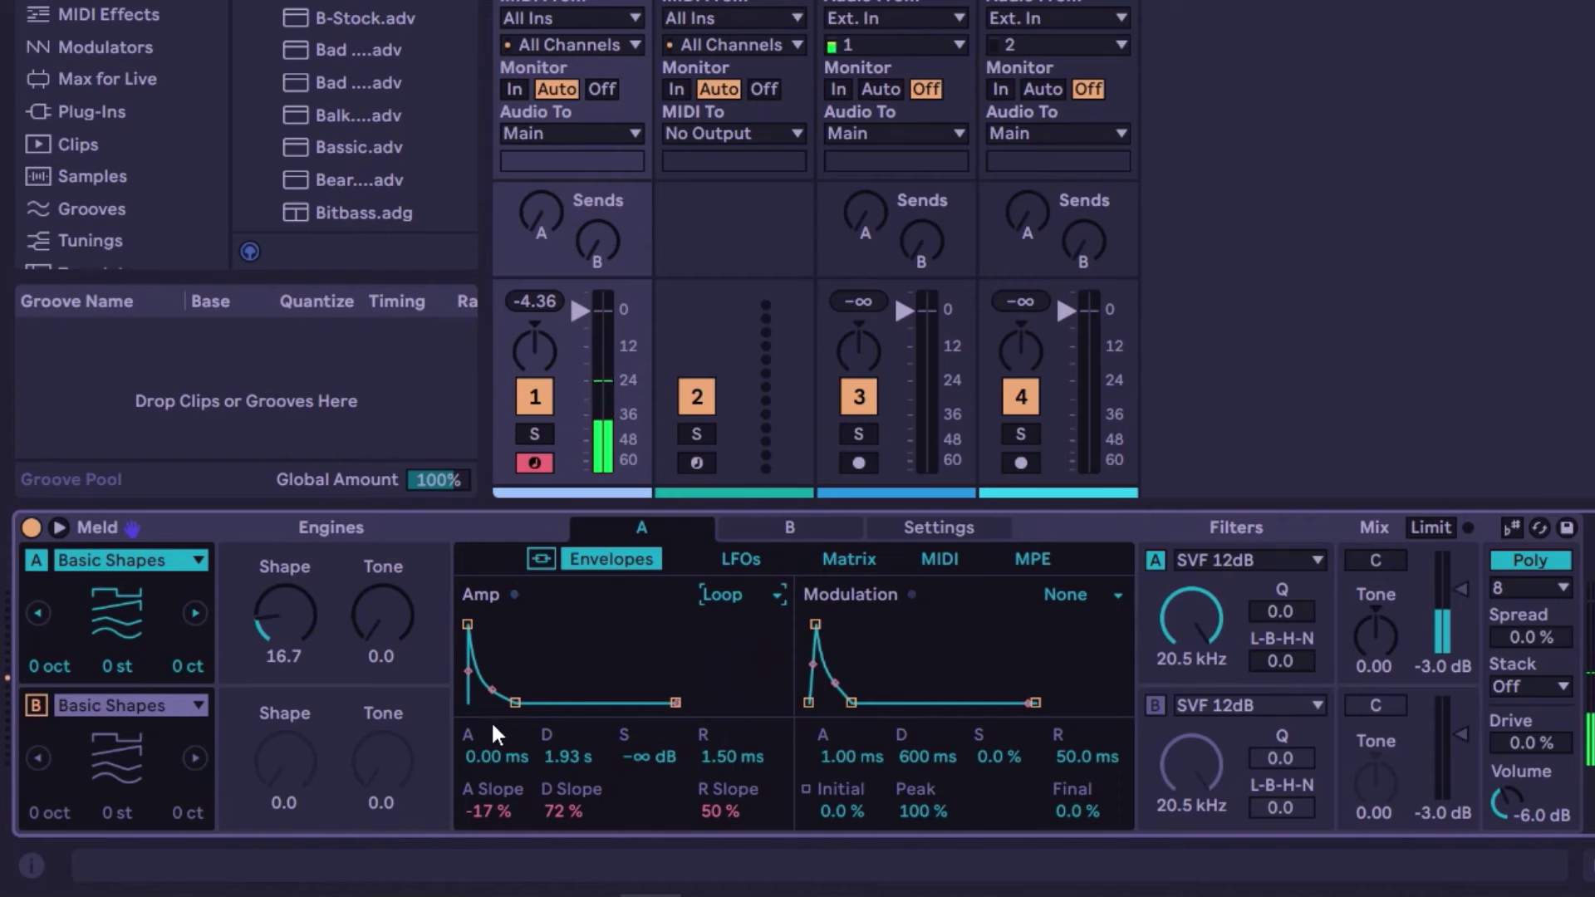
mouse_move(564, 755)
left_mouse_down()
mouse_move(564, 687)
mouse_move(564, 747)
left_mouse_up()
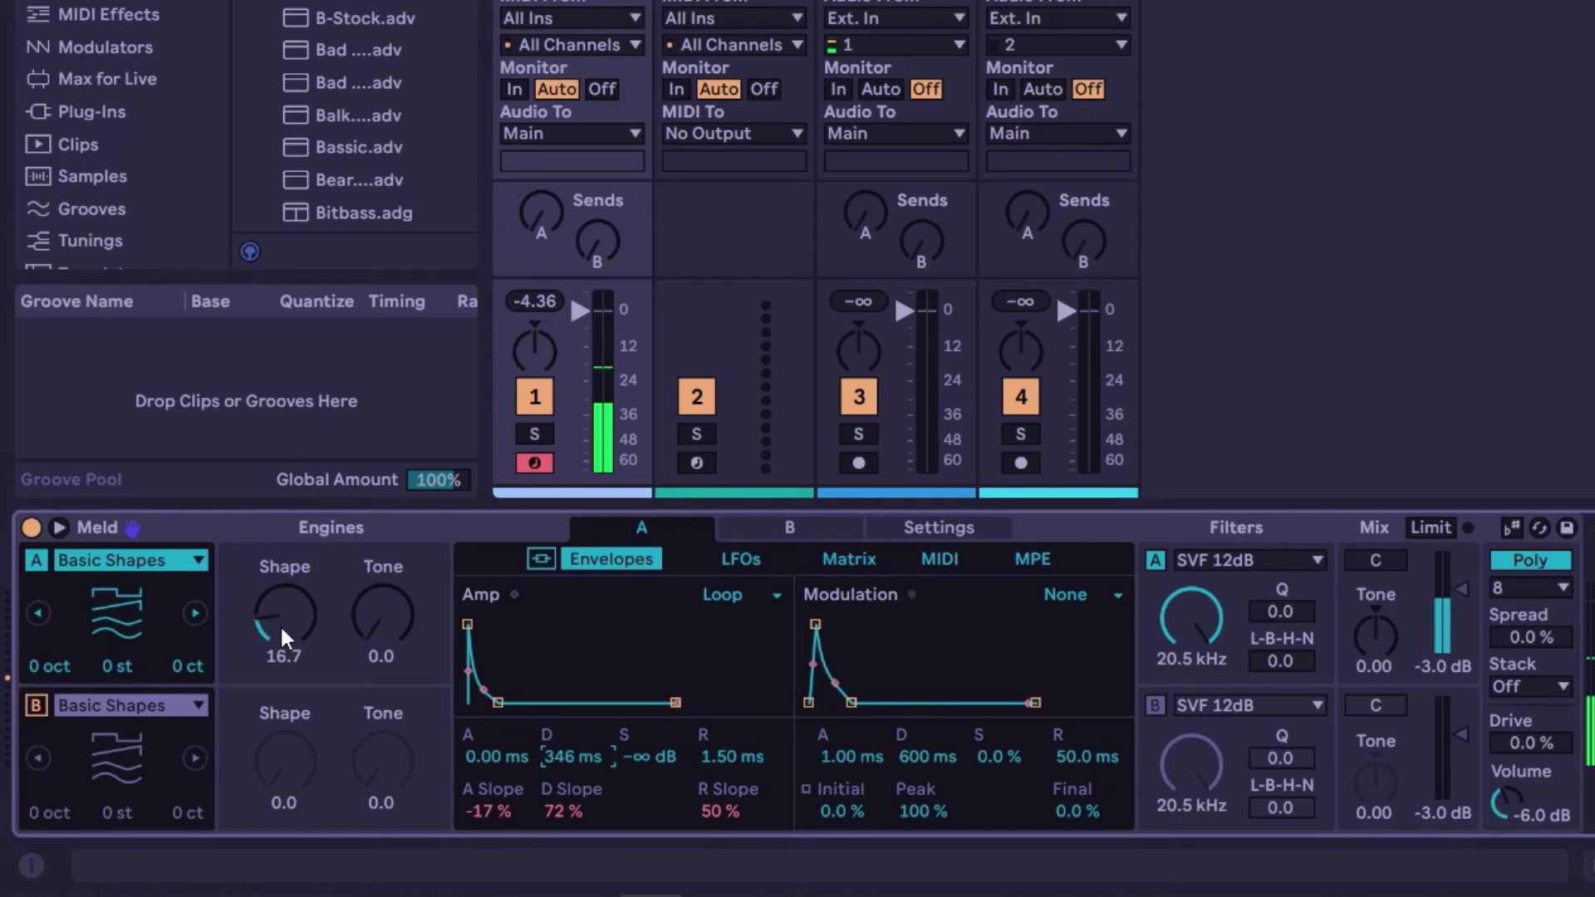
left_click_drag(281, 625, 281, 613)
left_click_drag(655, 746, 656, 719)
left_click_drag(731, 755, 731, 723)
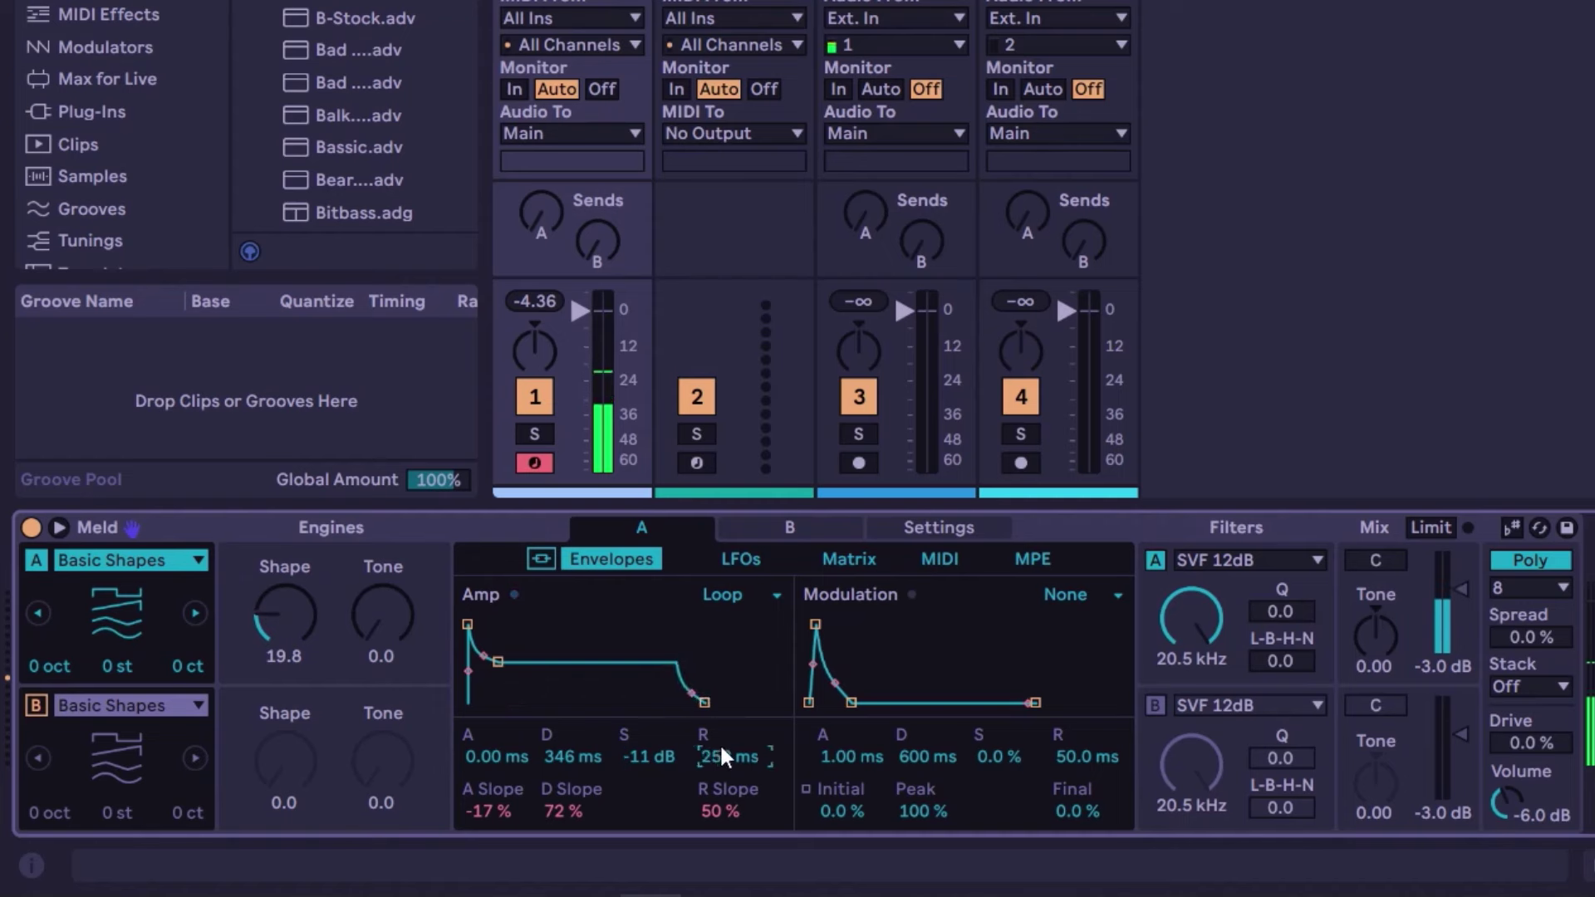
mouse_move(556, 753)
left_mouse_down()
mouse_move(556, 779)
mouse_move(557, 753)
left_mouse_up()
left_click_drag(658, 760, 651, 789)
left_click_drag(515, 751, 488, 797)
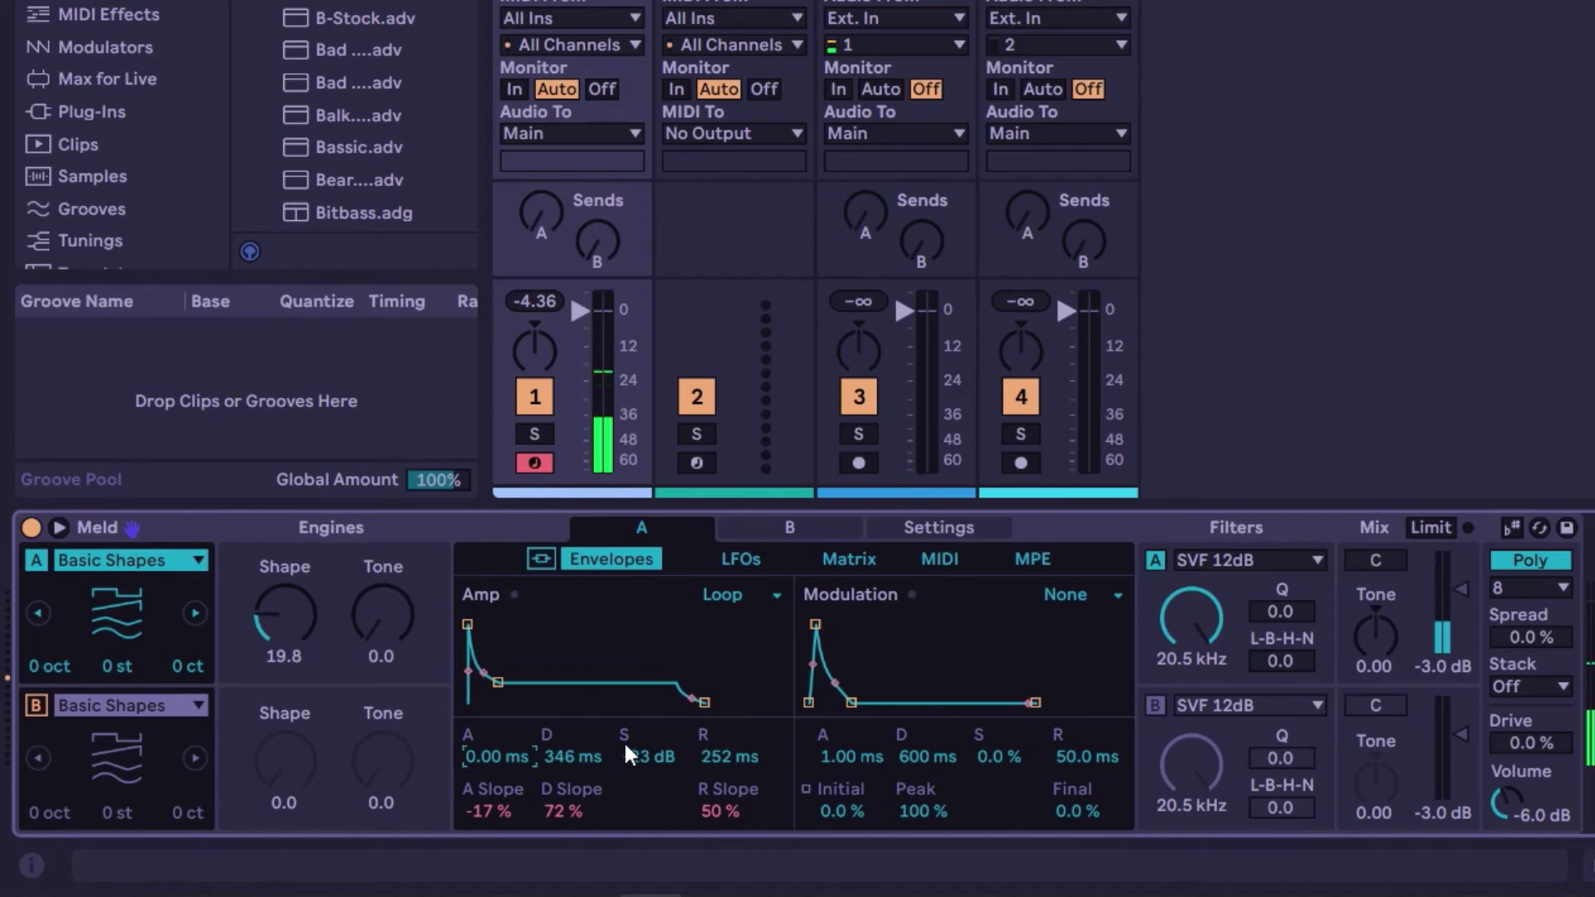
- Switch the Amp envelope to AD Loop with about 600 ms decay and 1.50 ms release
left_click(742, 598)
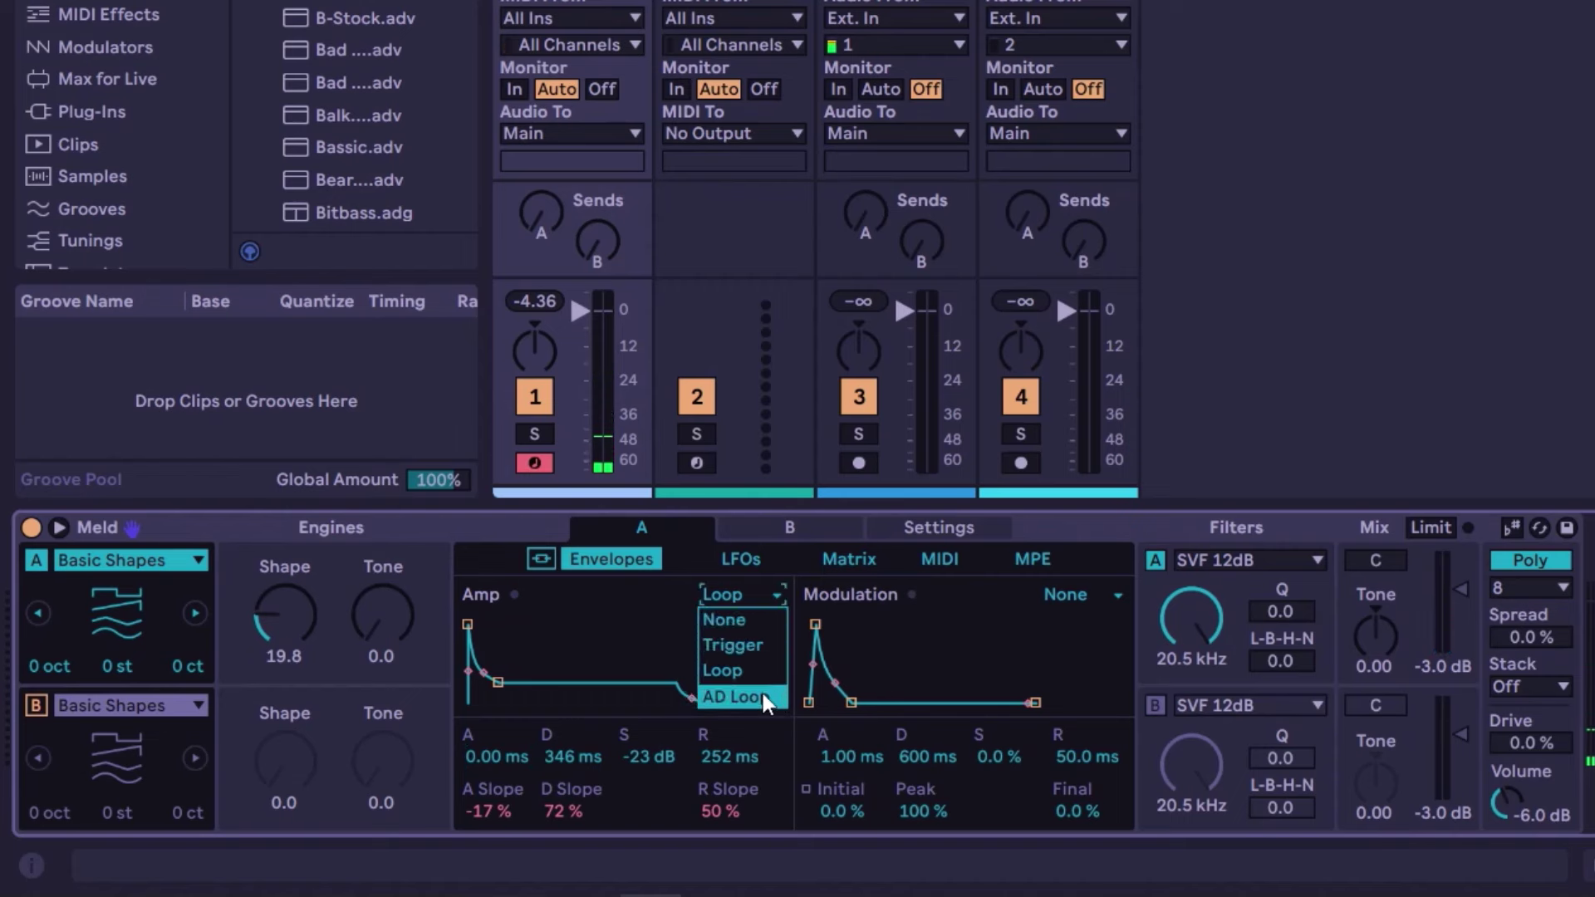
left_click(759, 694)
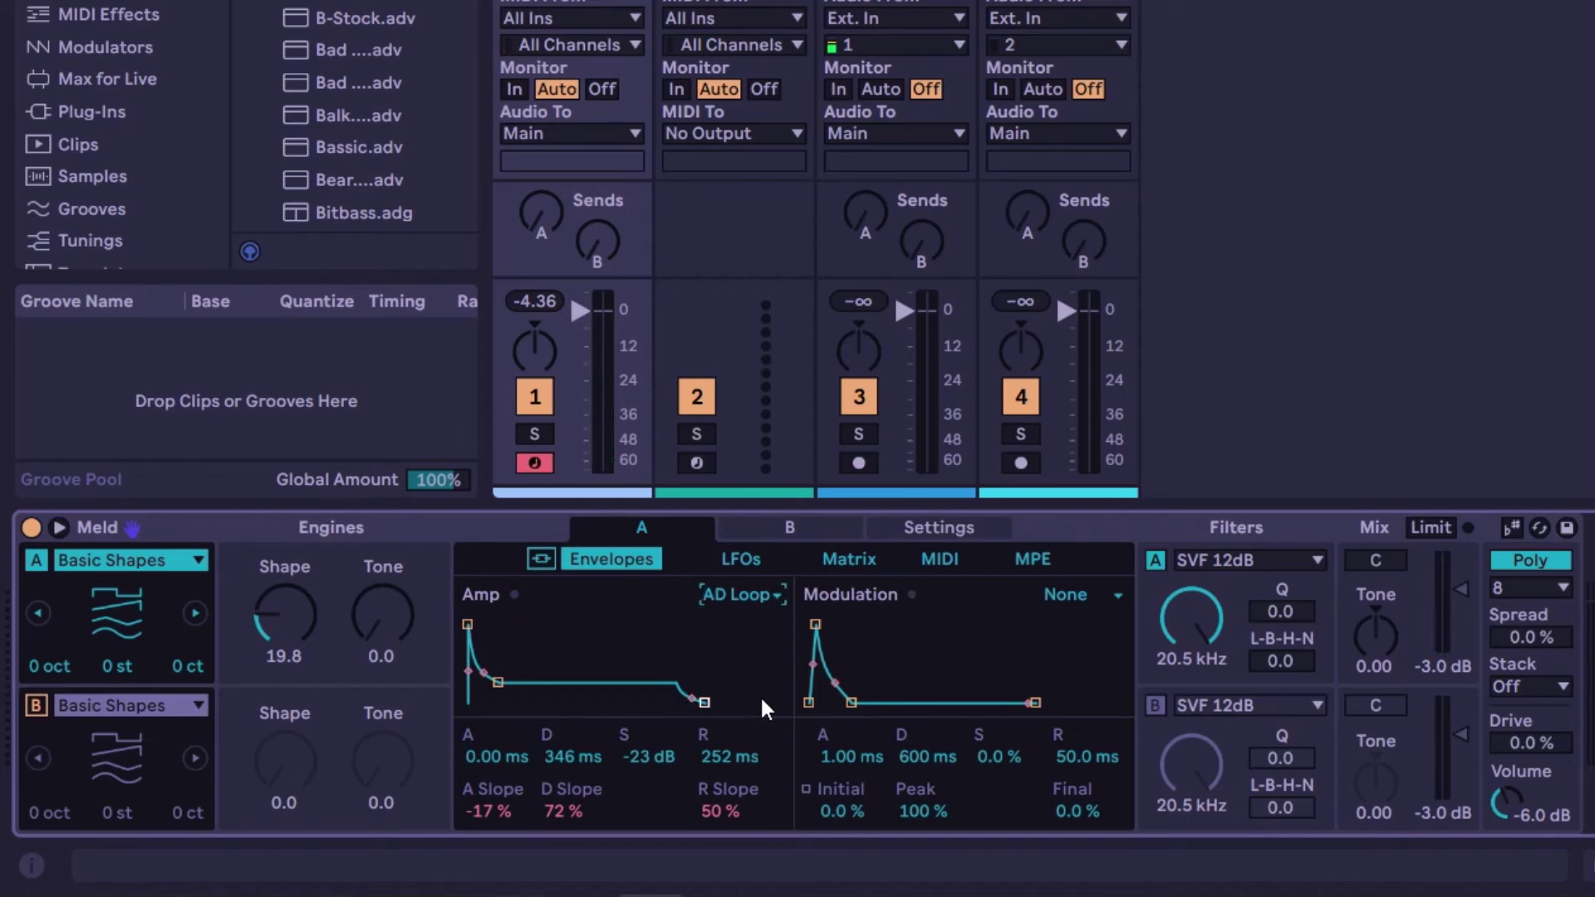
left_click_drag(560, 755, 722, 648)
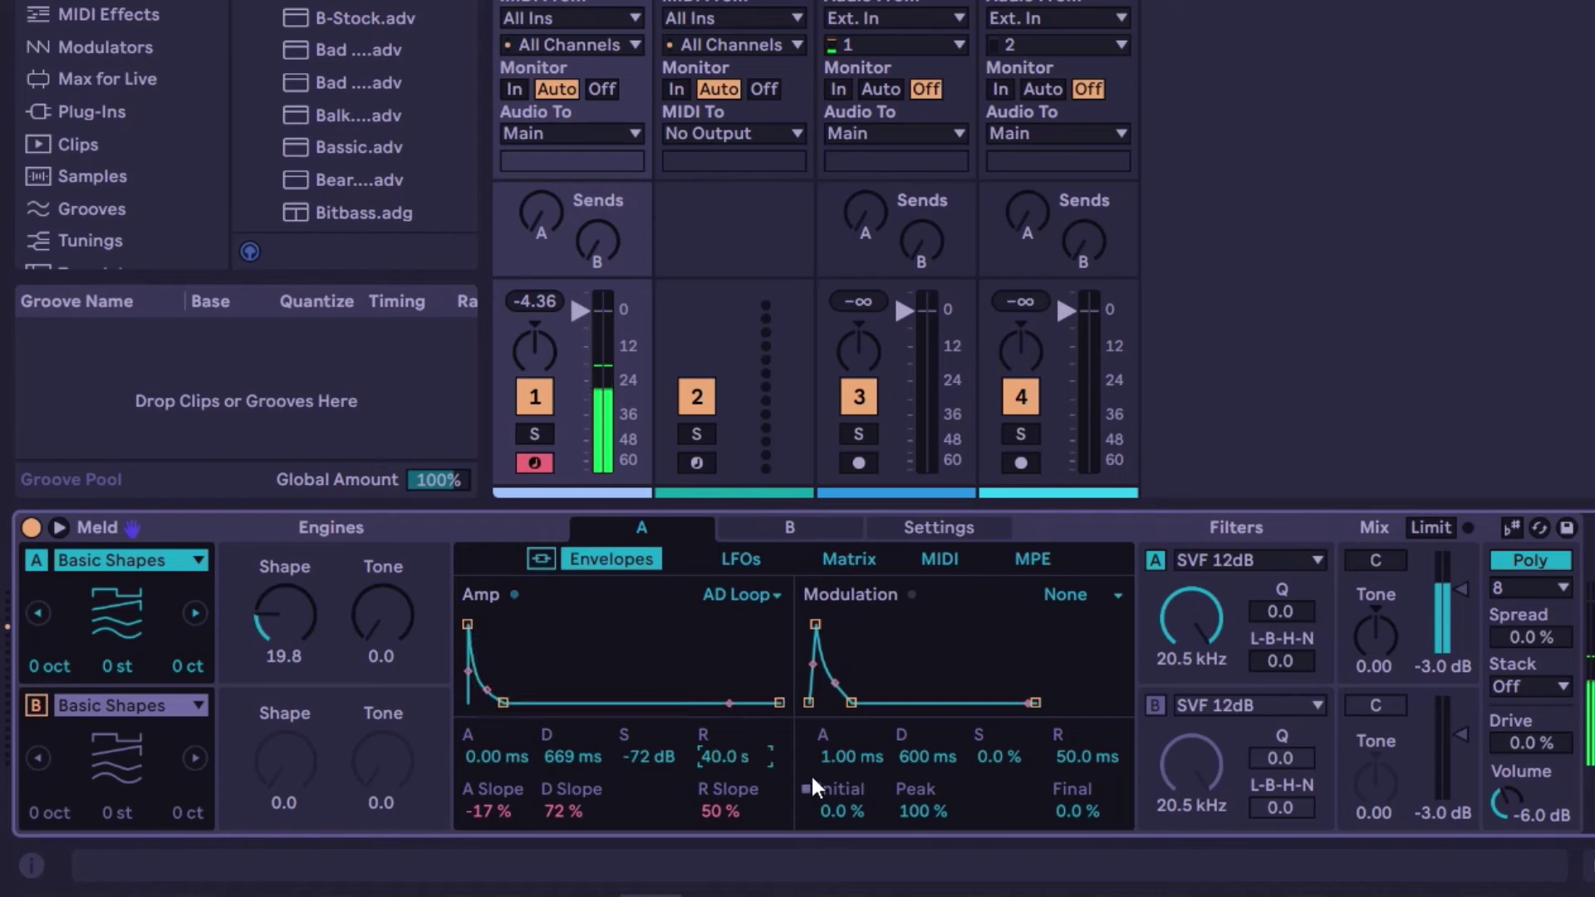
left_click_drag(741, 755, 741, 822)
- Lengthen the decay to 2.66 s and set the Amp envelope mode to None
left_click_drag(573, 755, 641, 758)
left_click(724, 595)
left_click(742, 621)
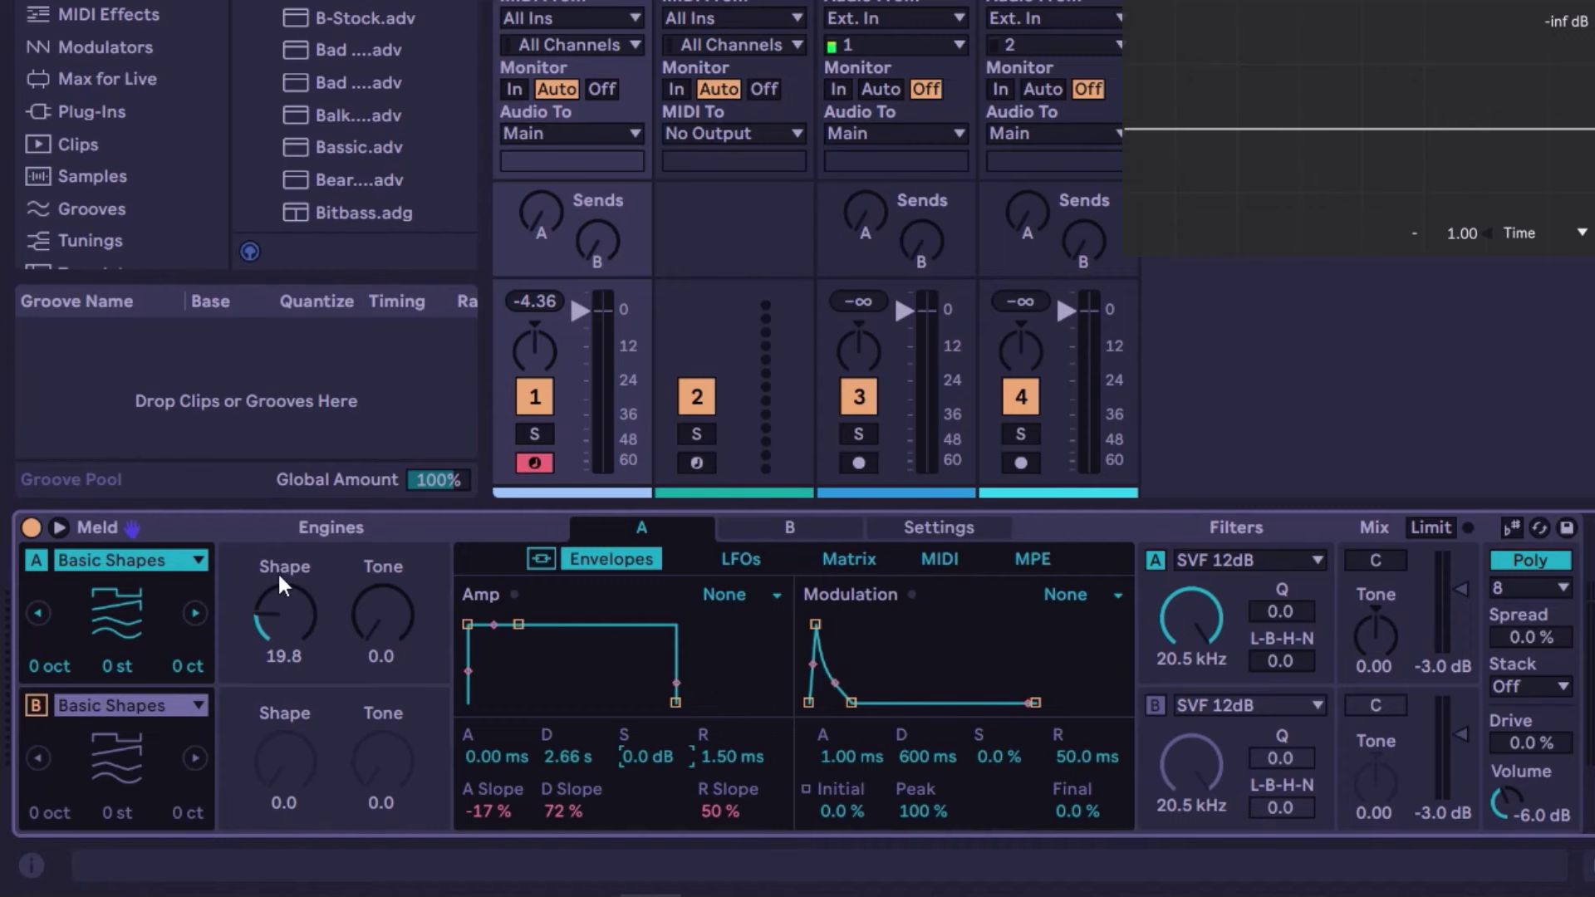
- Enable engine B as Dual Basic Shapes (Shape 34.9, detune 50.8), and set engine A's Shape to 7.1 and attack to 3.38 s
left_click(37, 706)
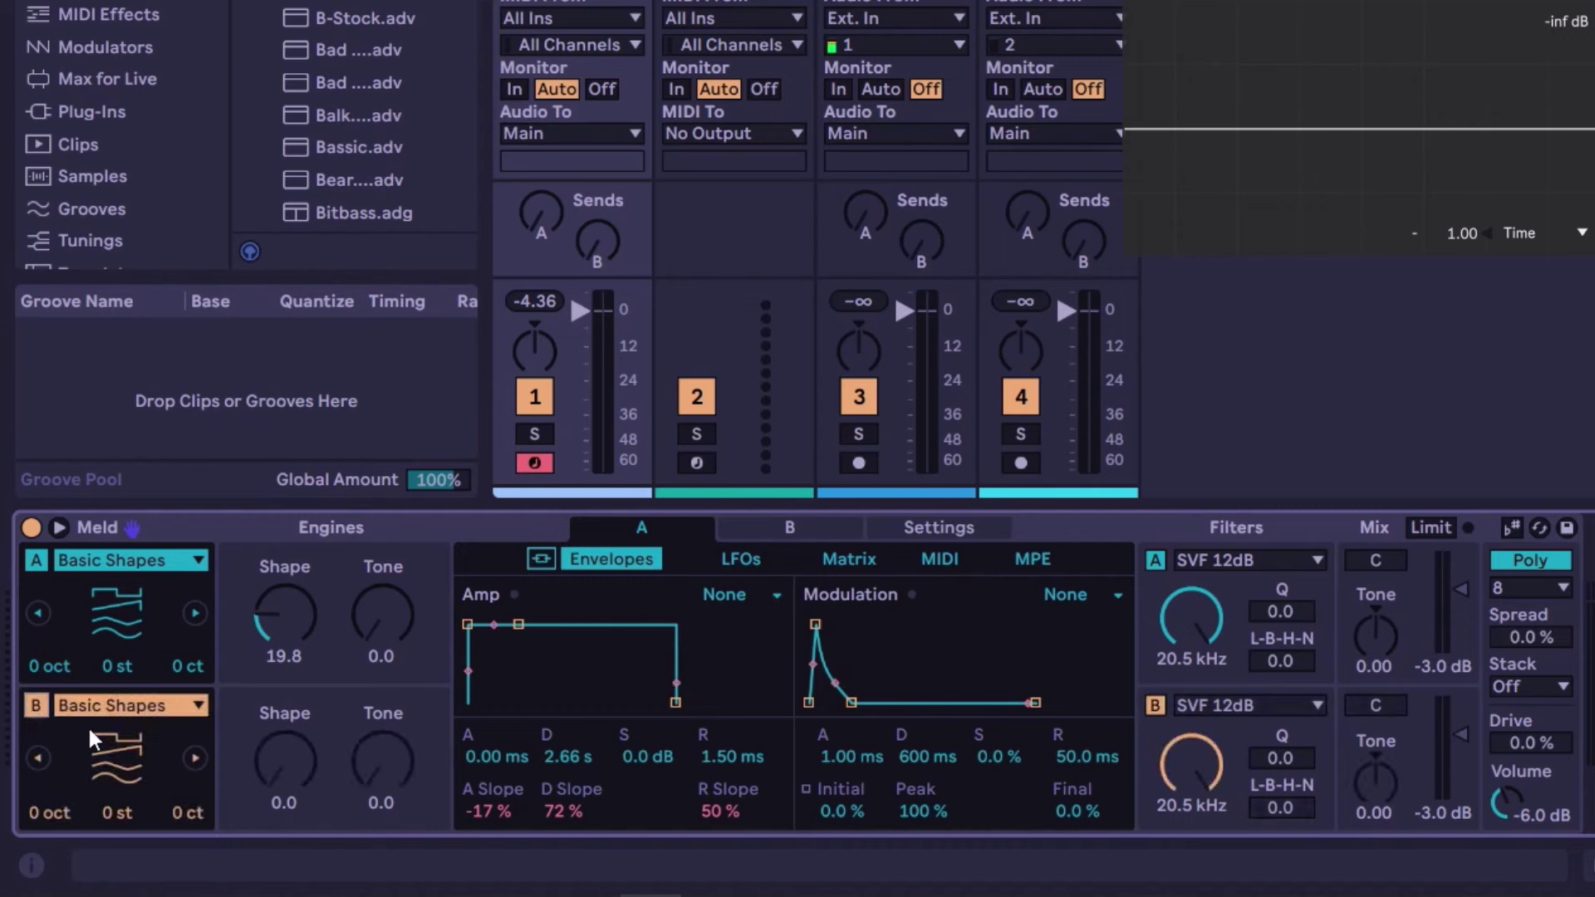
left_click(156, 705)
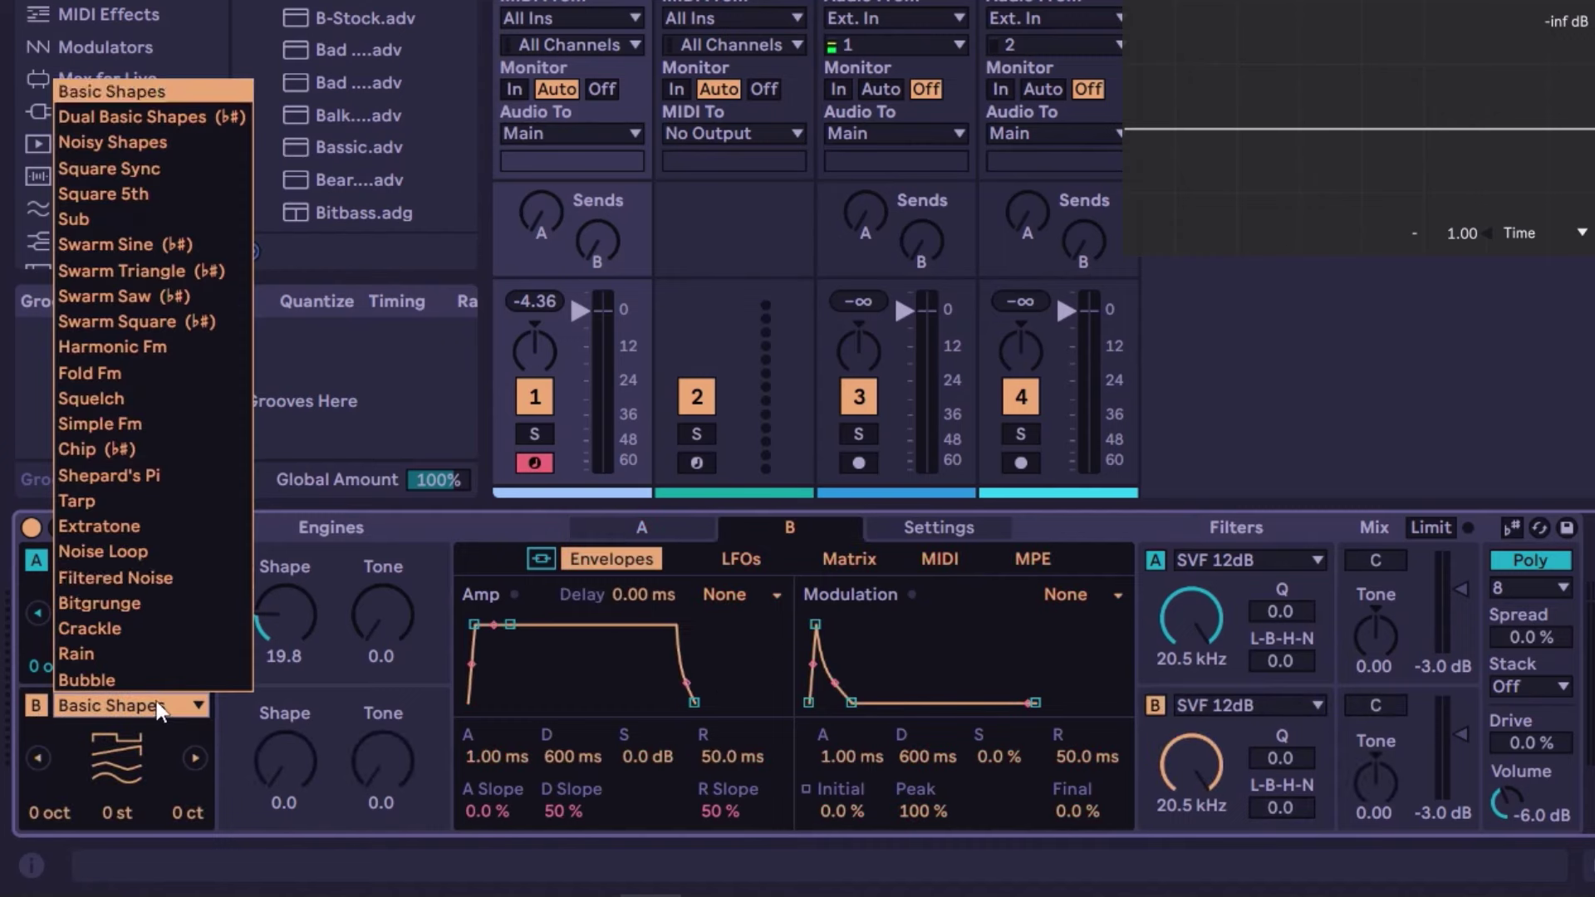
left_click(163, 123)
left_click_drag(284, 760, 284, 721)
left_click_drag(284, 615, 284, 640)
left_click_drag(278, 712, 278, 729)
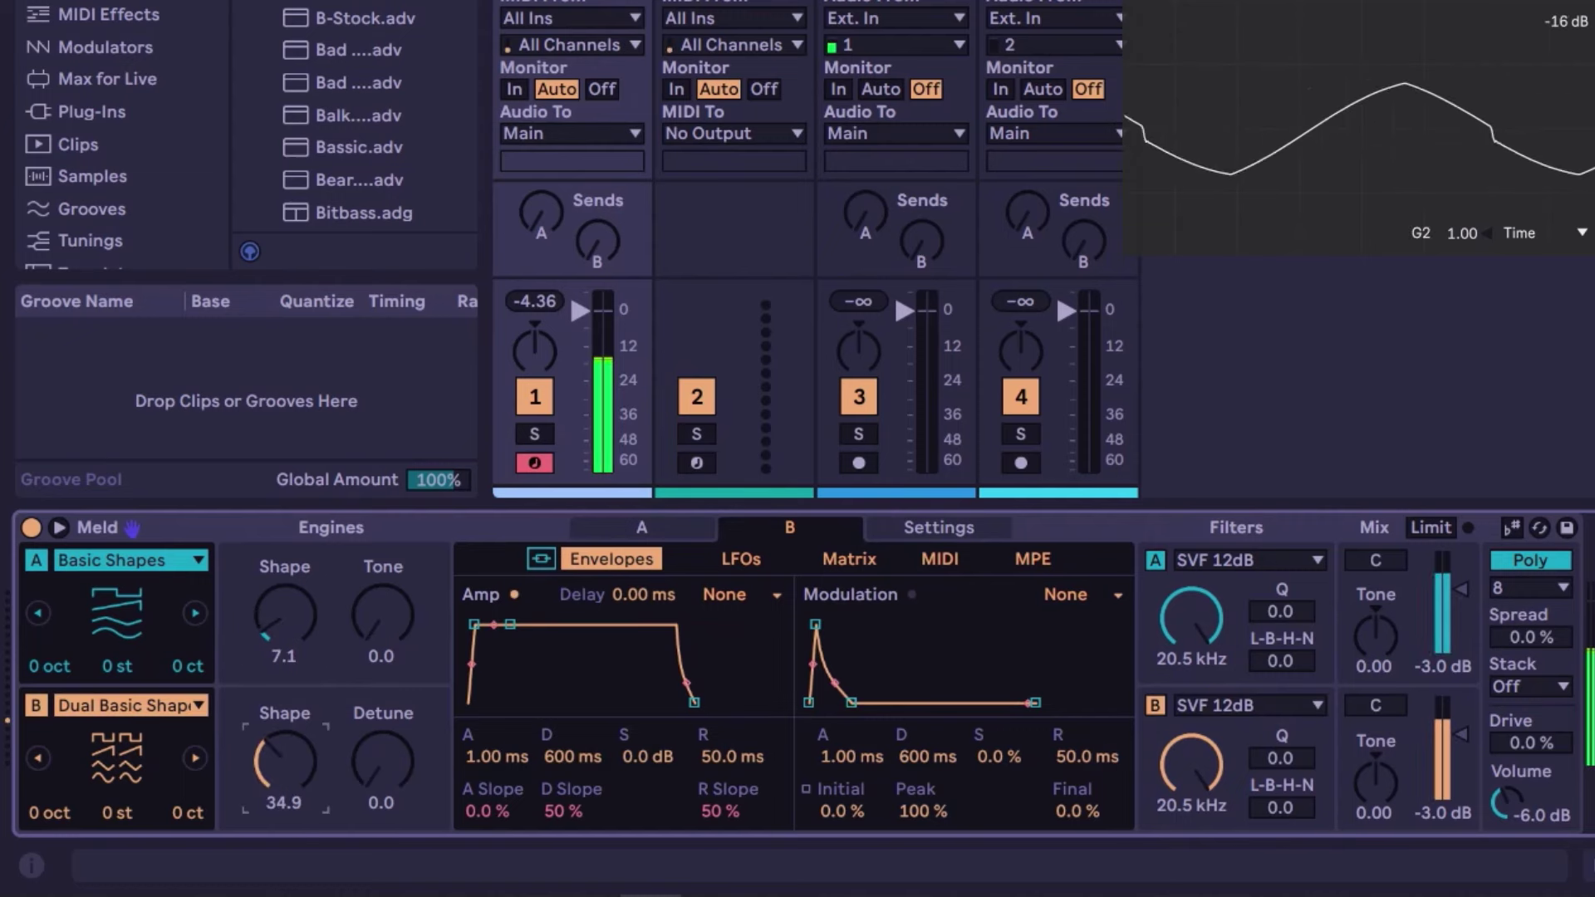
left_click_drag(382, 760, 382, 716)
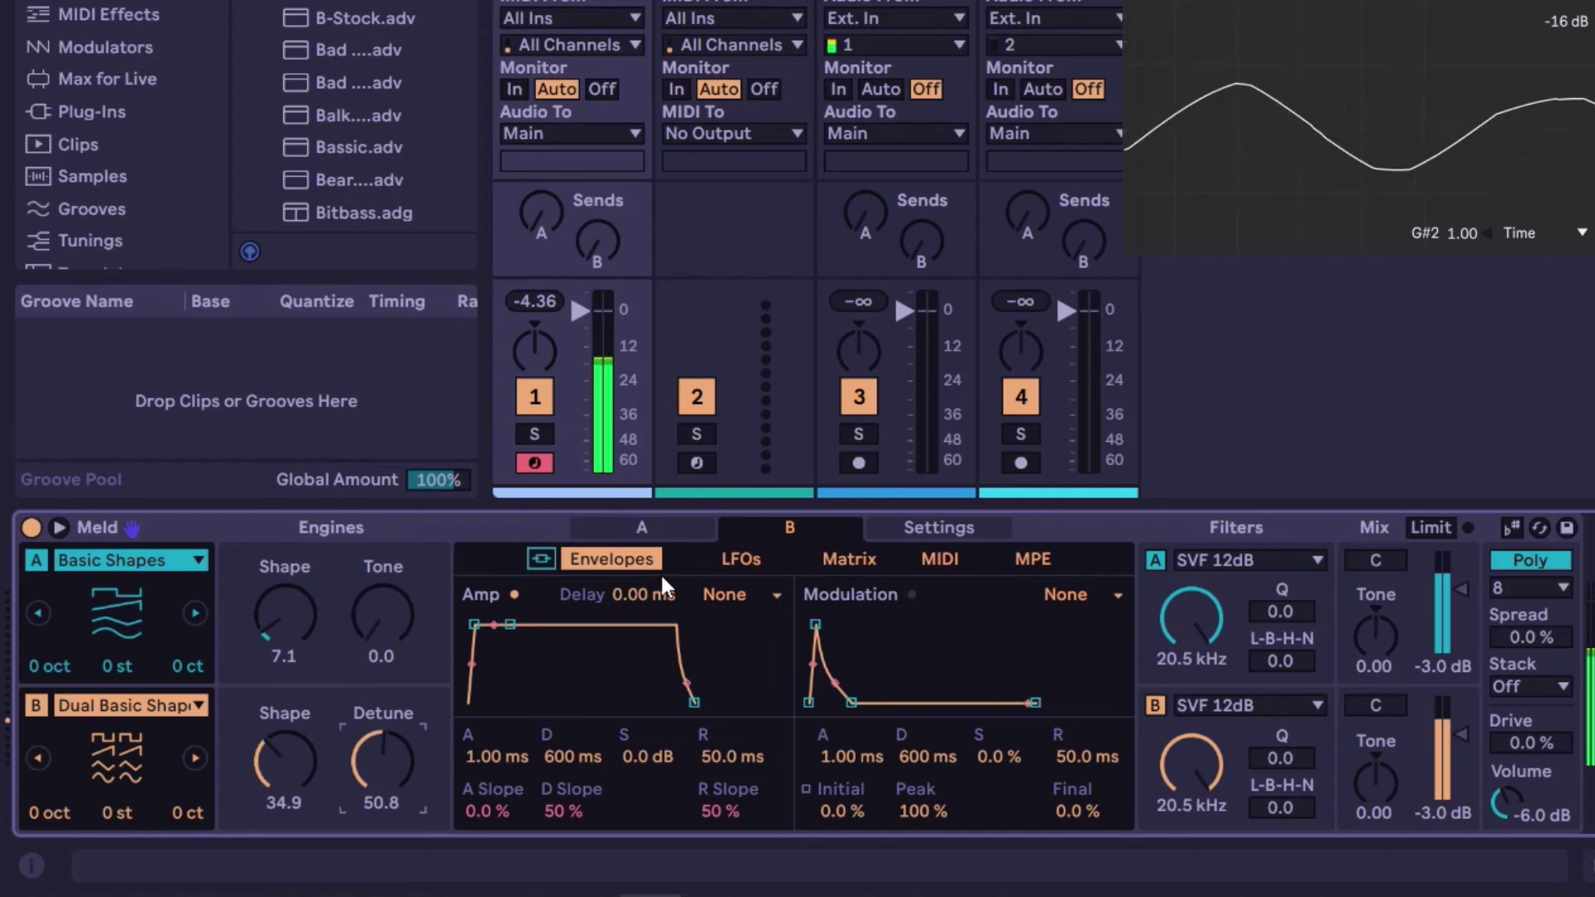
left_click(636, 519)
left_click_drag(496, 755, 496, 714)
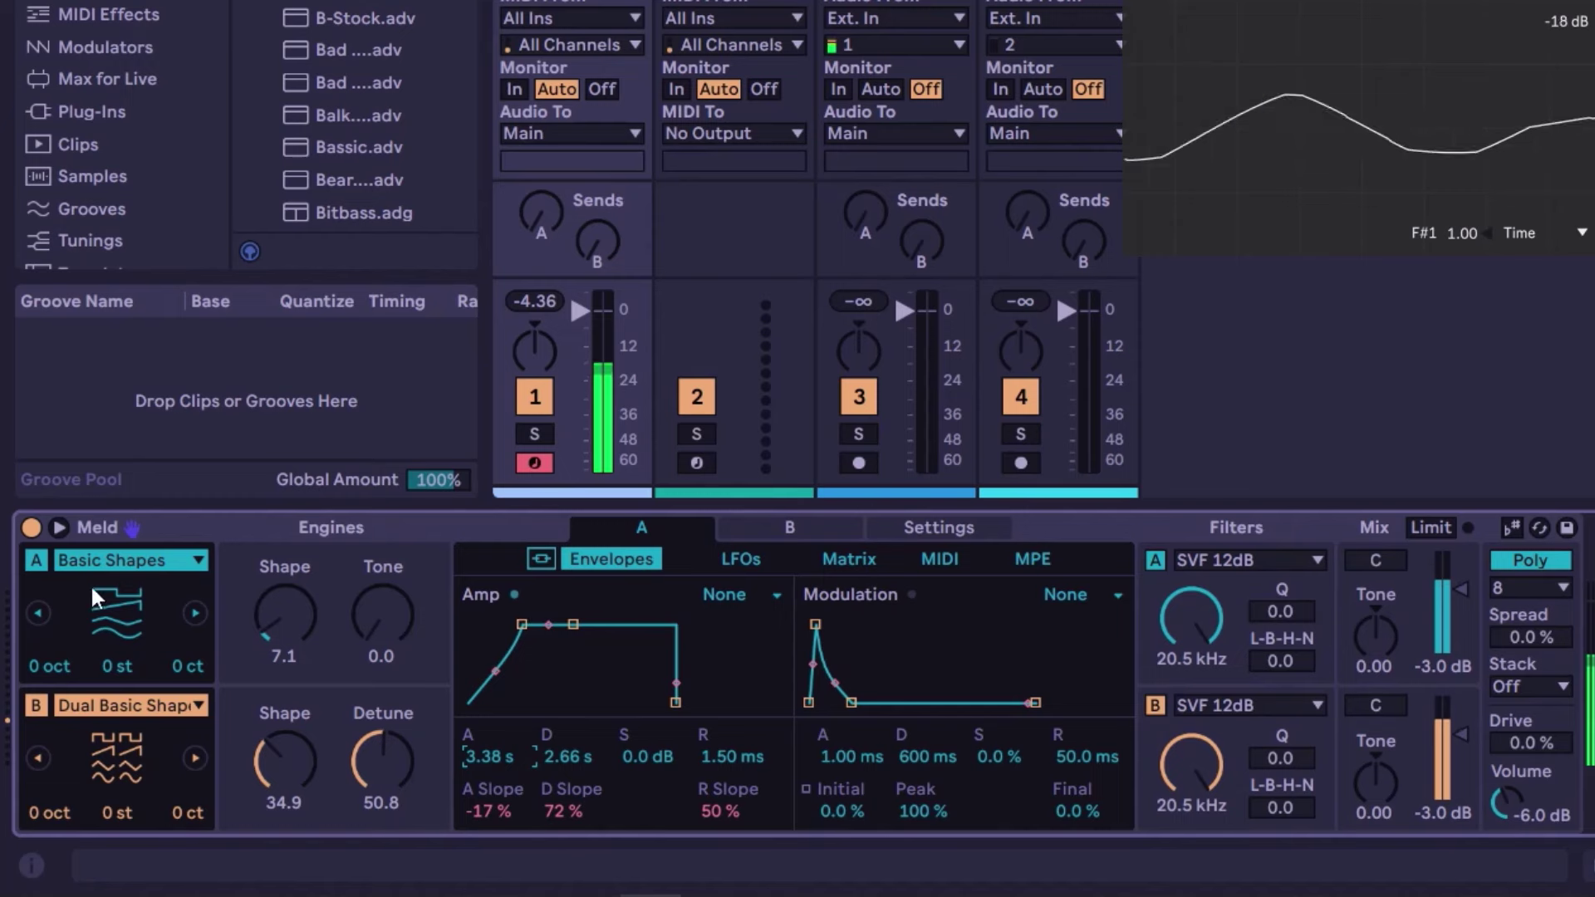
- Drop engine B's amp sustain to -31 dB, lengthen its release, and keep its decay under a second
left_click(790, 523)
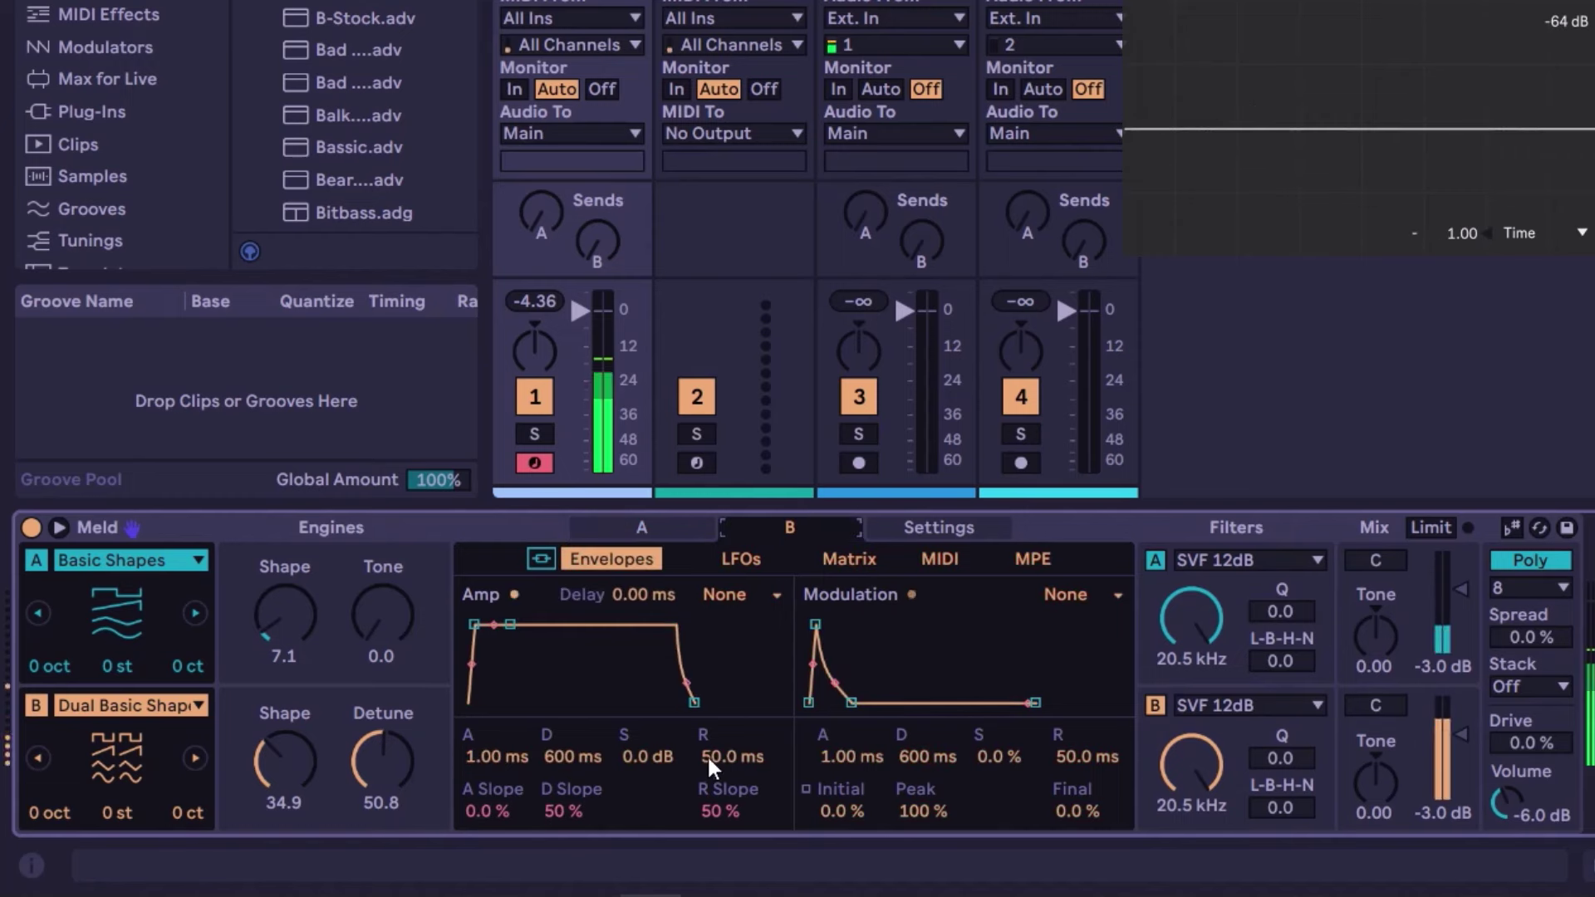
left_click_drag(655, 757, 655, 812)
left_click_drag(719, 761, 719, 740)
left_click_drag(568, 752, 568, 706)
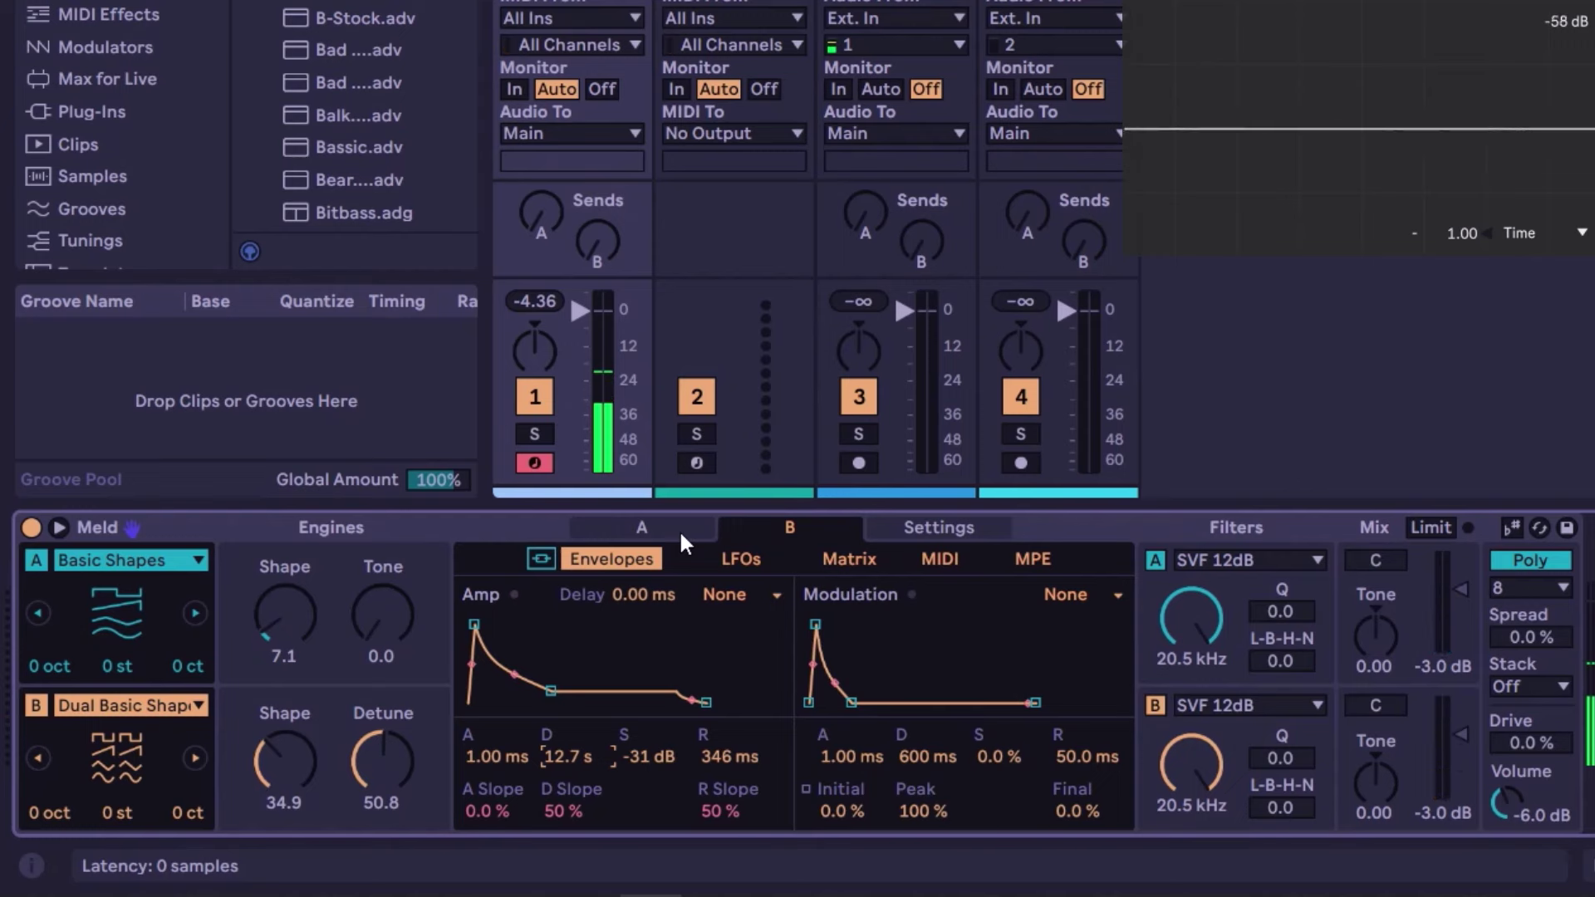
left_click_drag(570, 751, 570, 789)
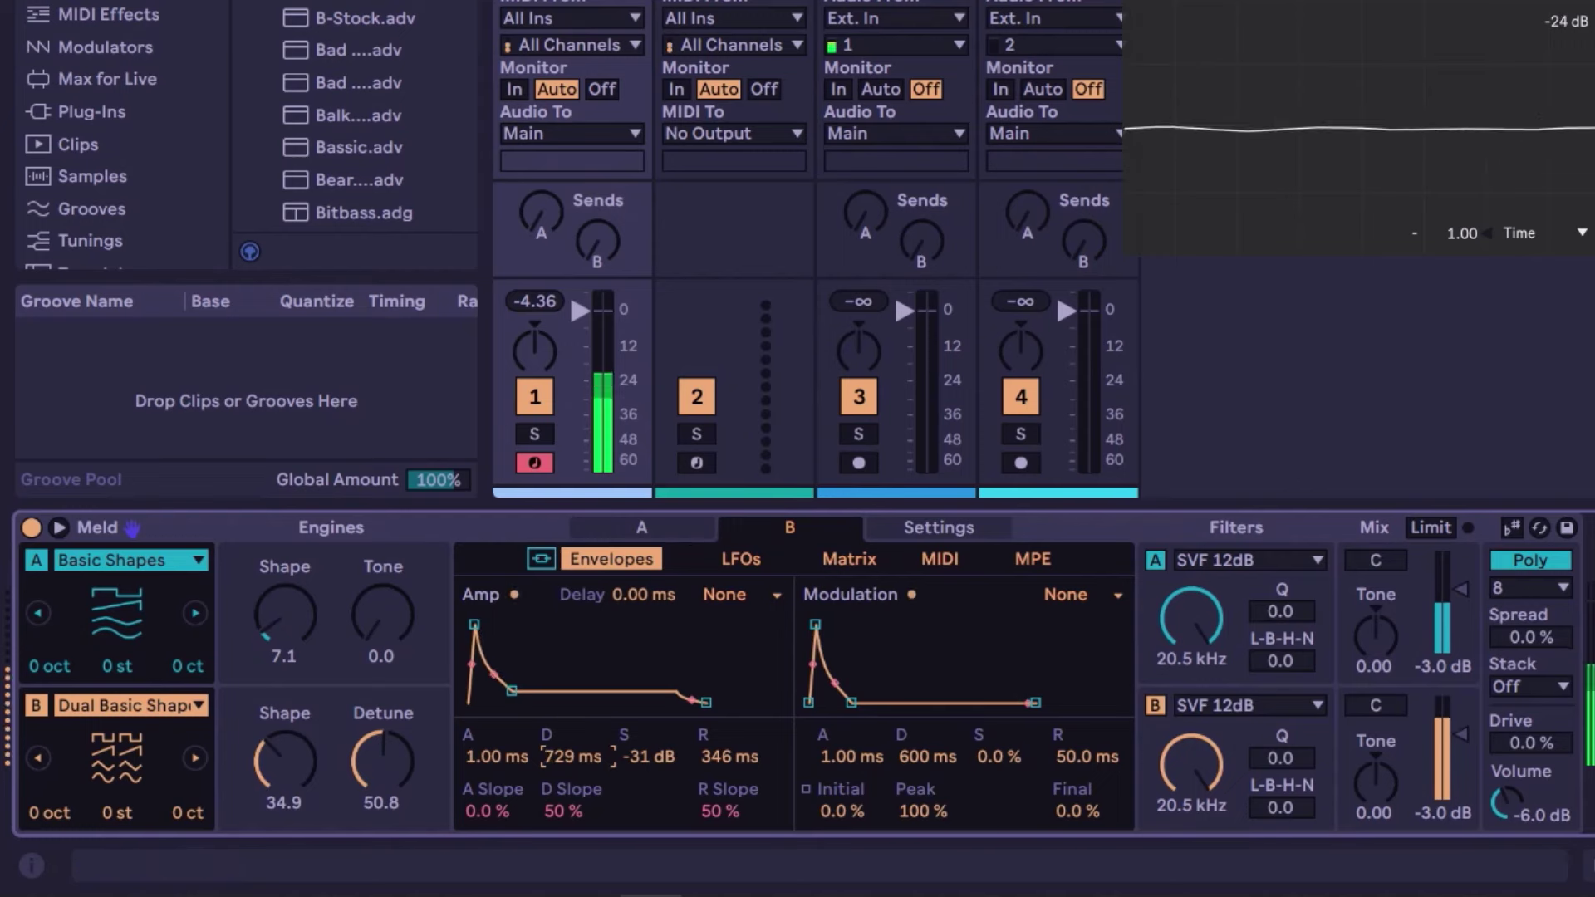
- Compare engine A's and engine B's envelope settings side by side
left_click(670, 533)
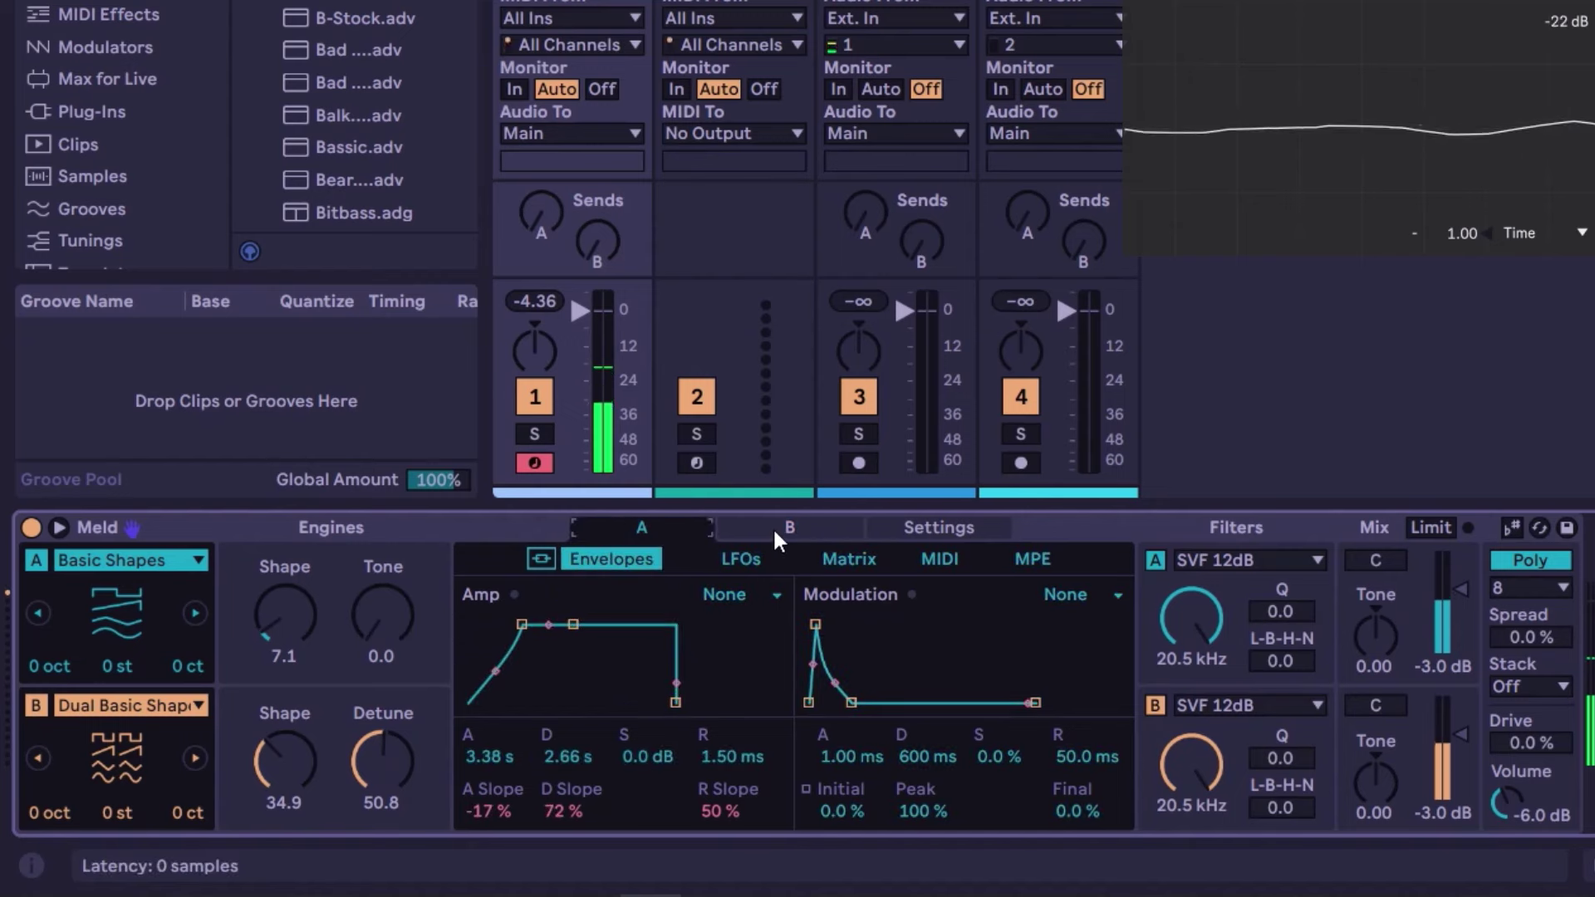
left_click(773, 526)
left_click(690, 523)
left_click(751, 522)
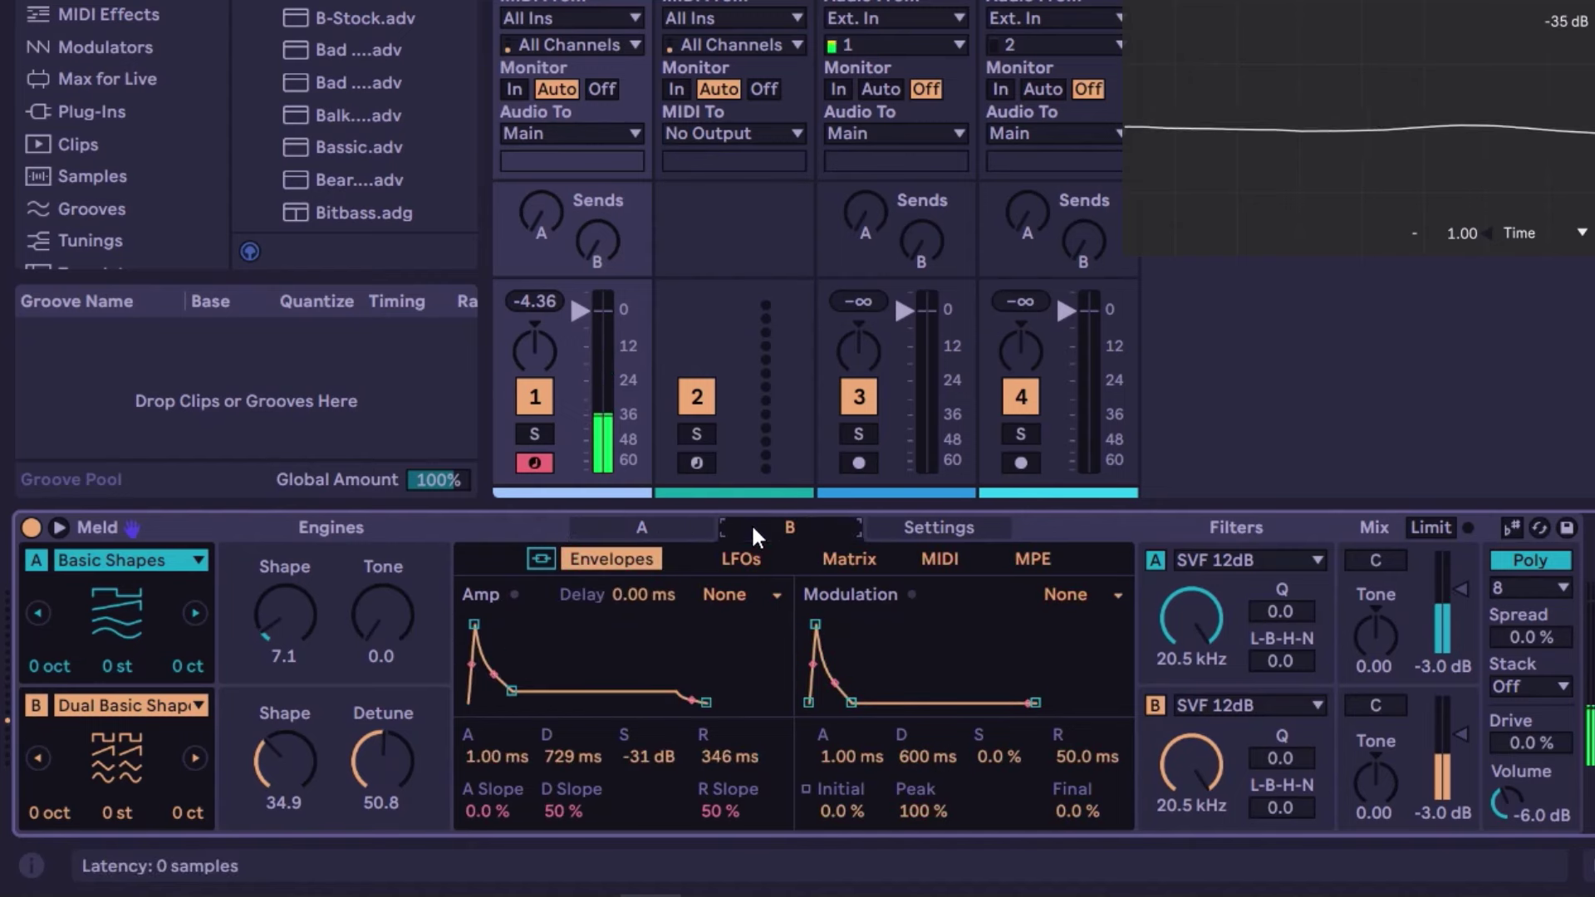
left_click(683, 522)
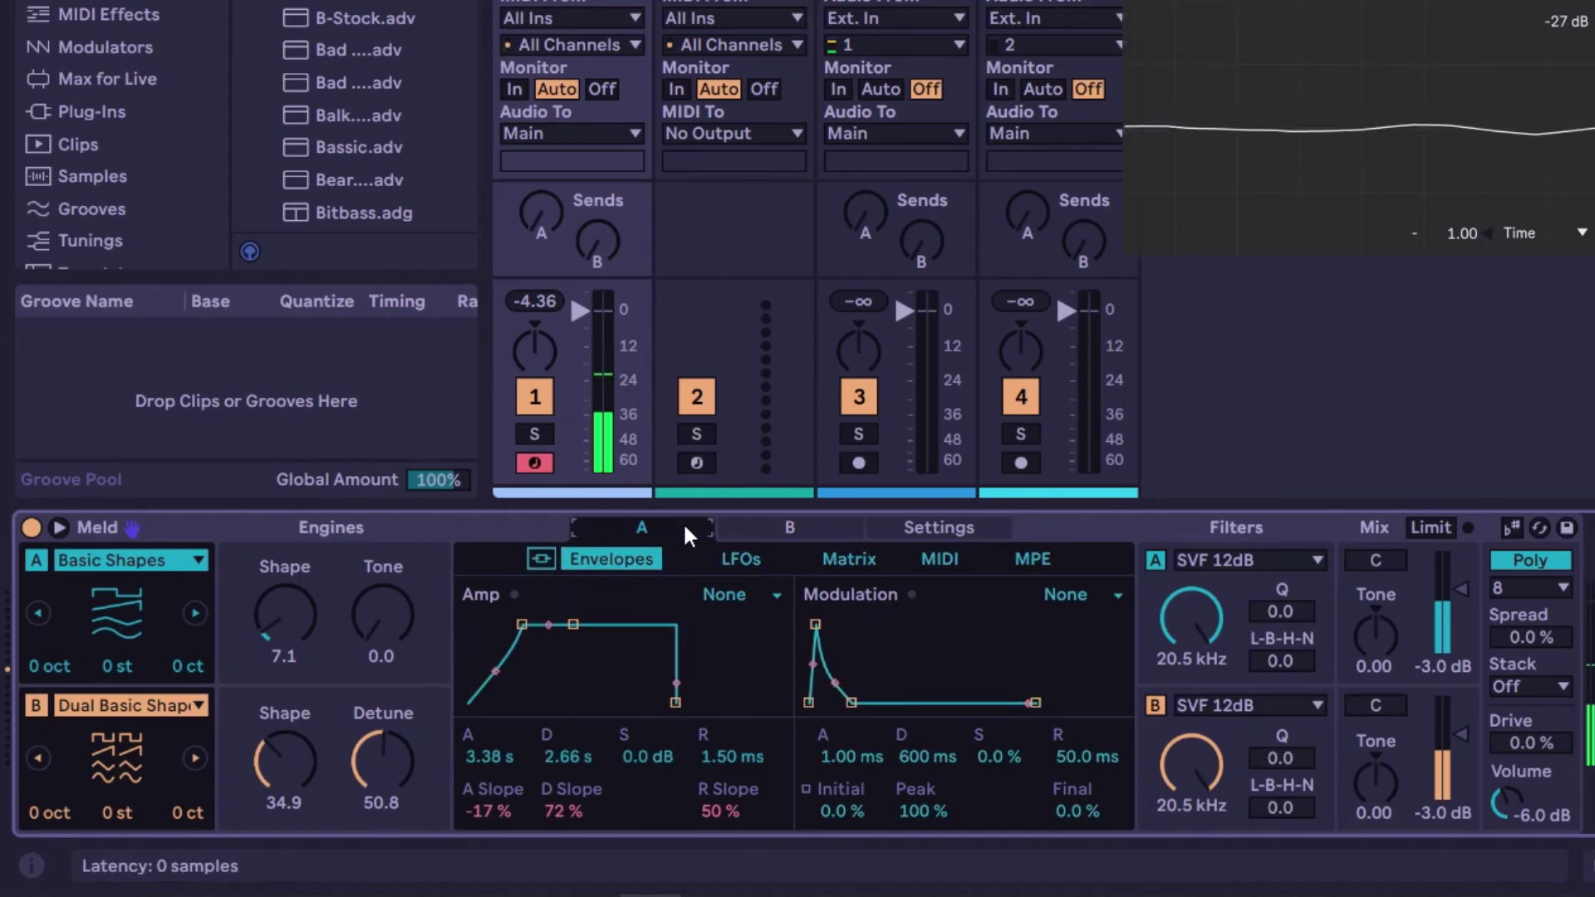
left_click(786, 523)
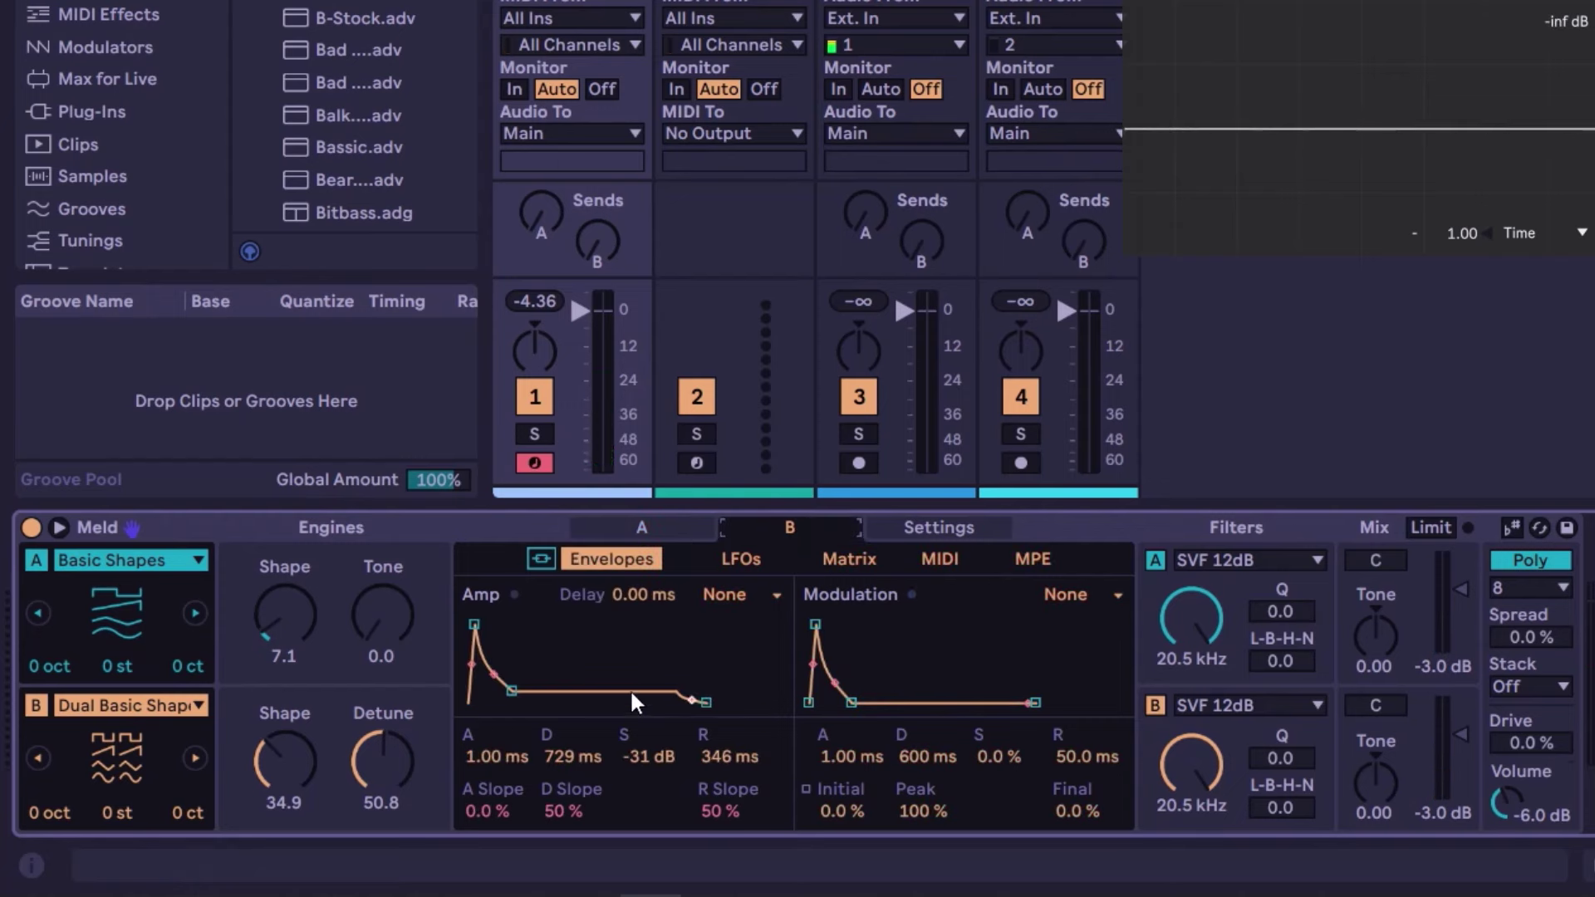
left_click(657, 535)
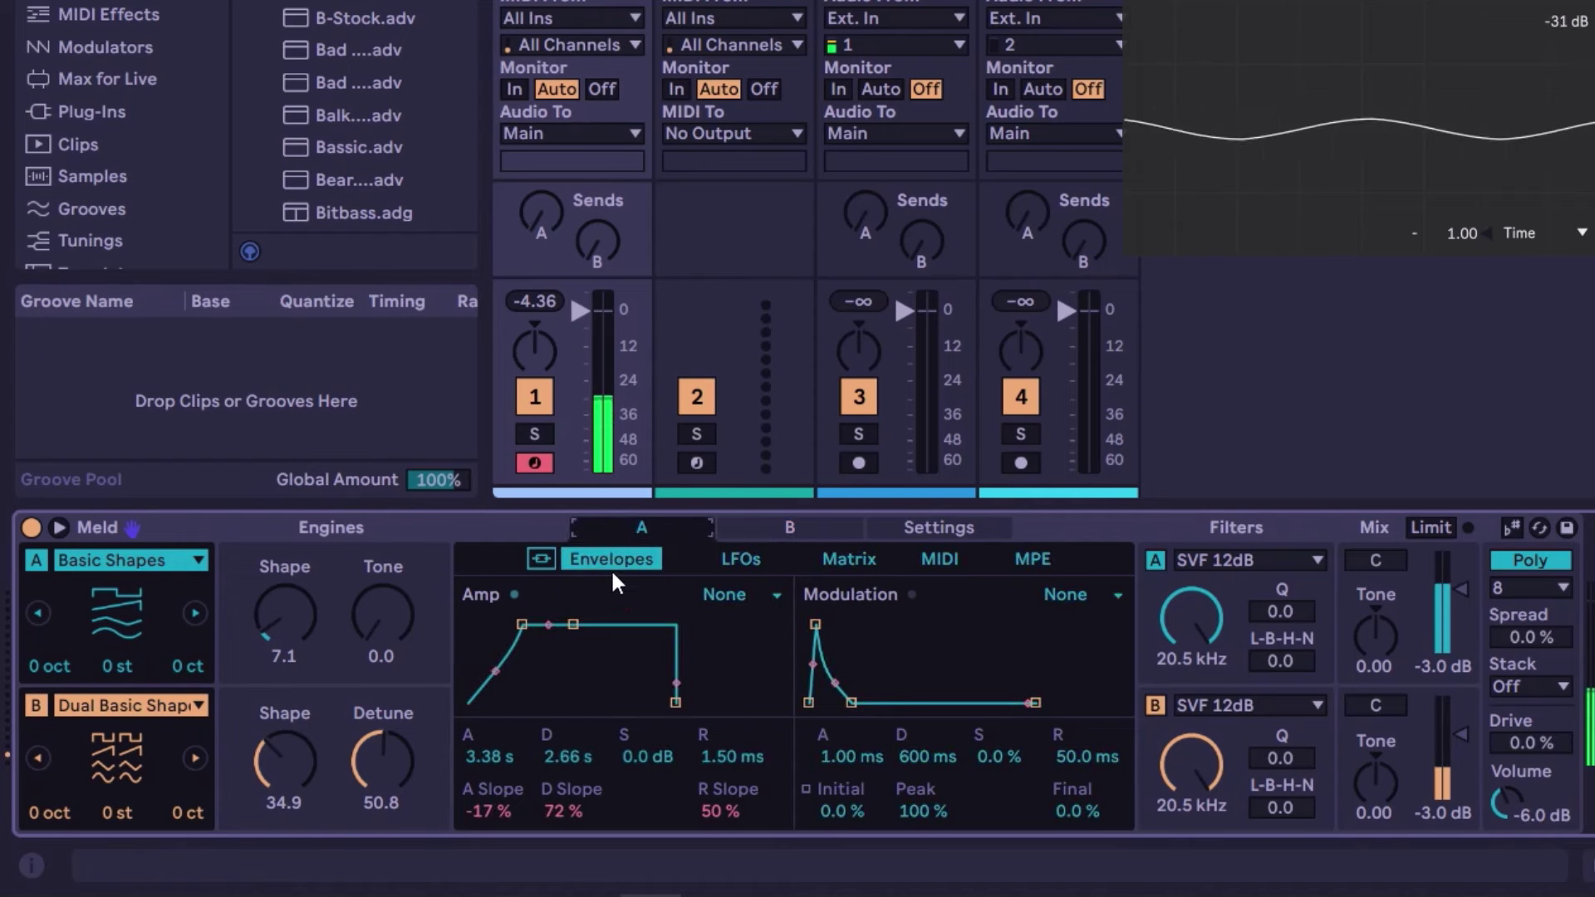
left_click(538, 560)
left_click(773, 530)
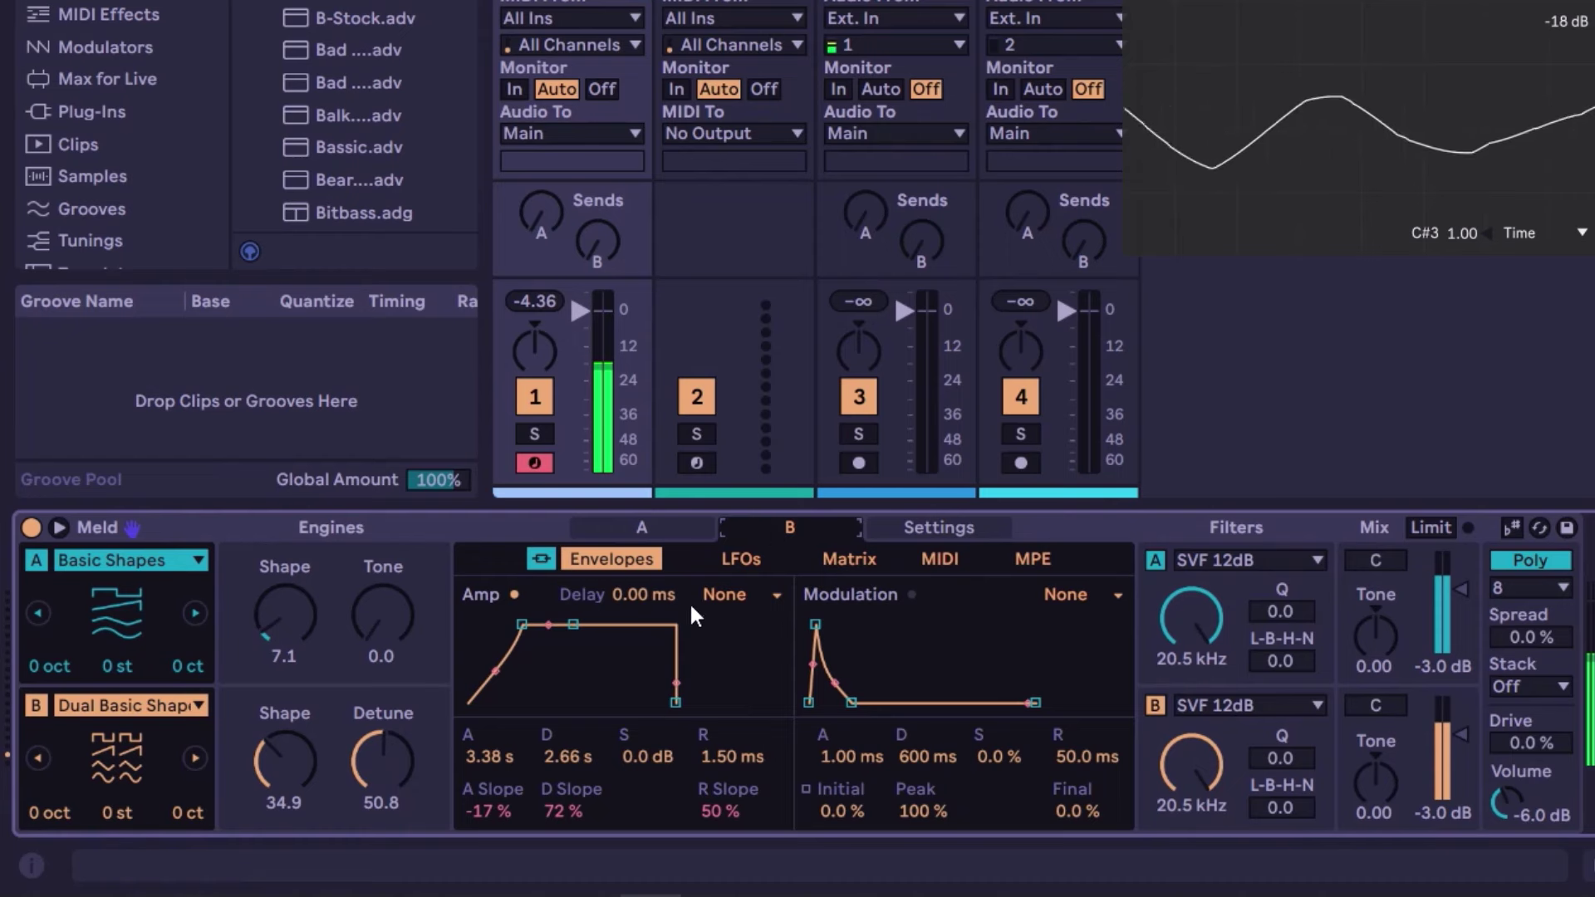
left_click(652, 530)
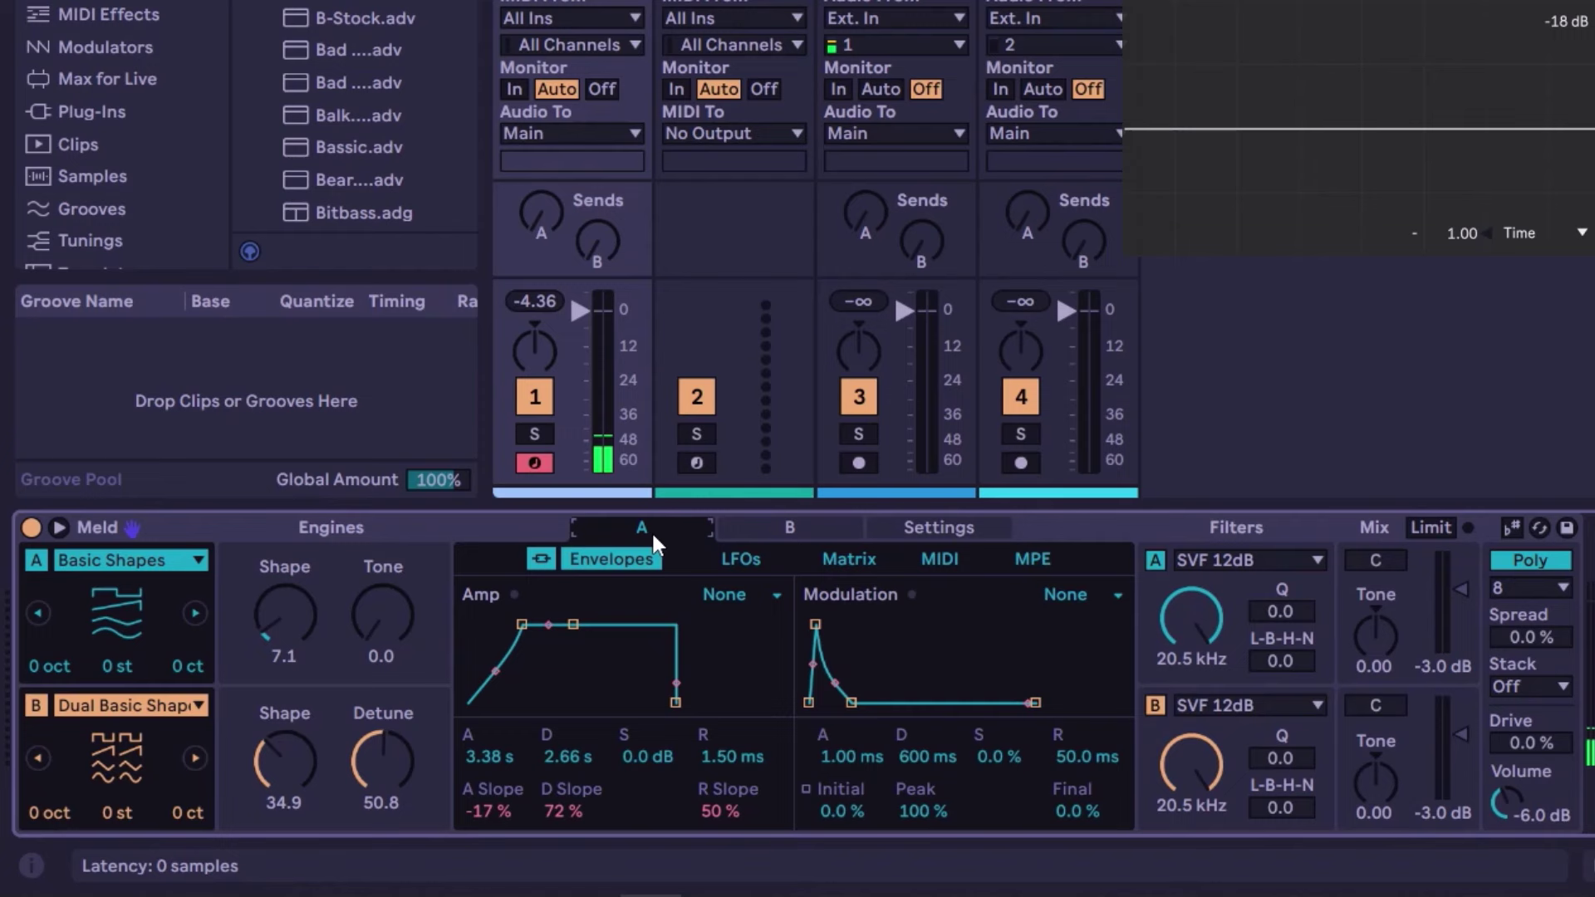
left_click(770, 521)
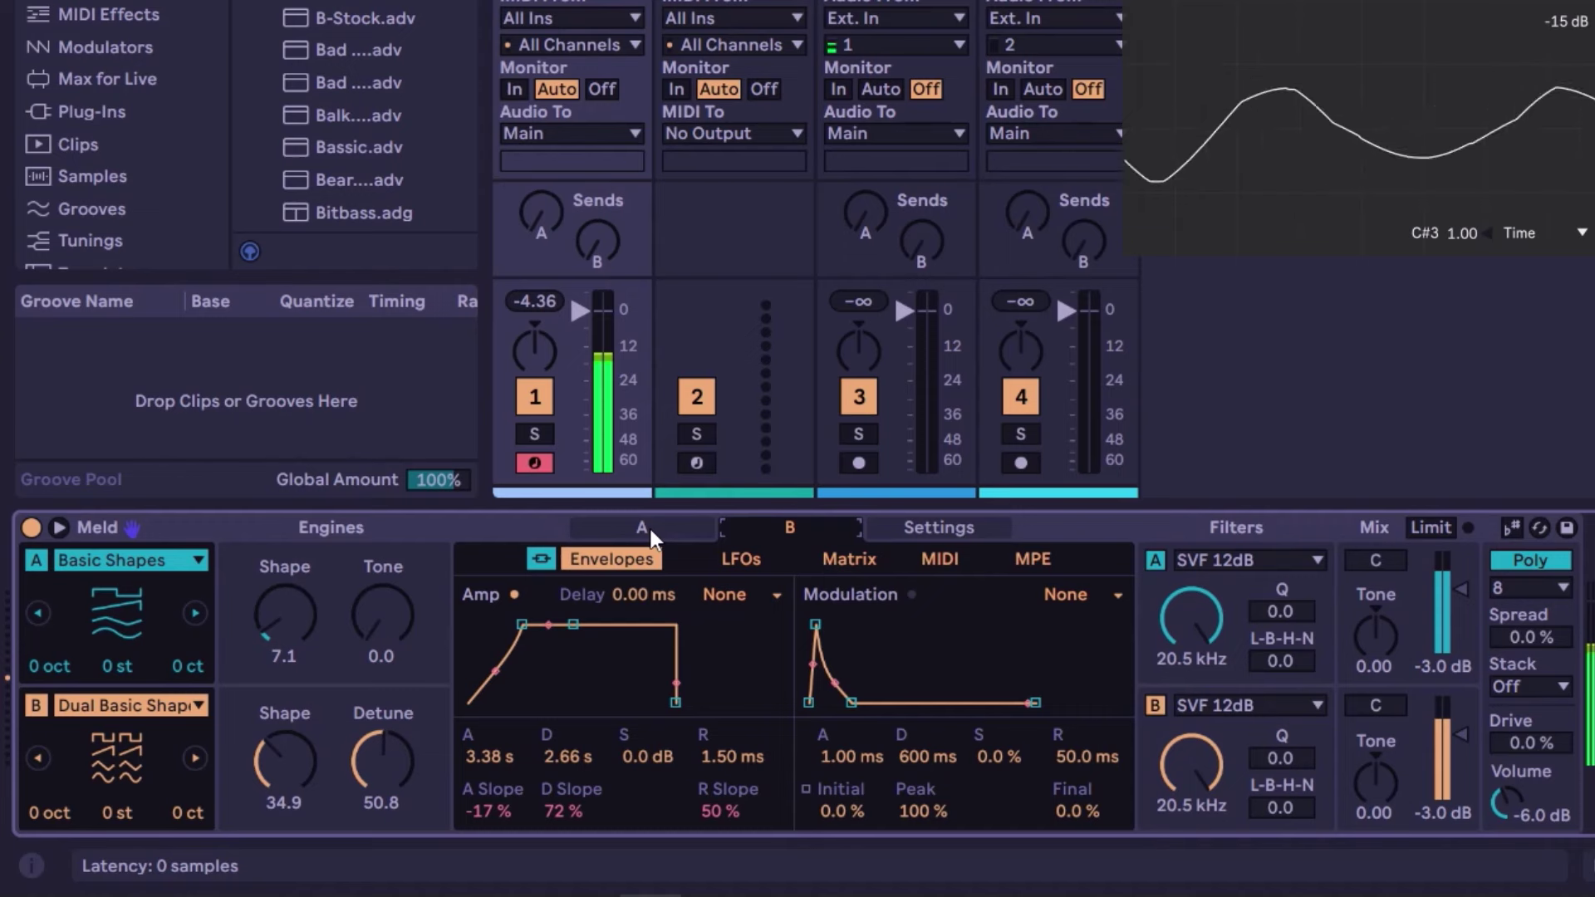
left_click(540, 556)
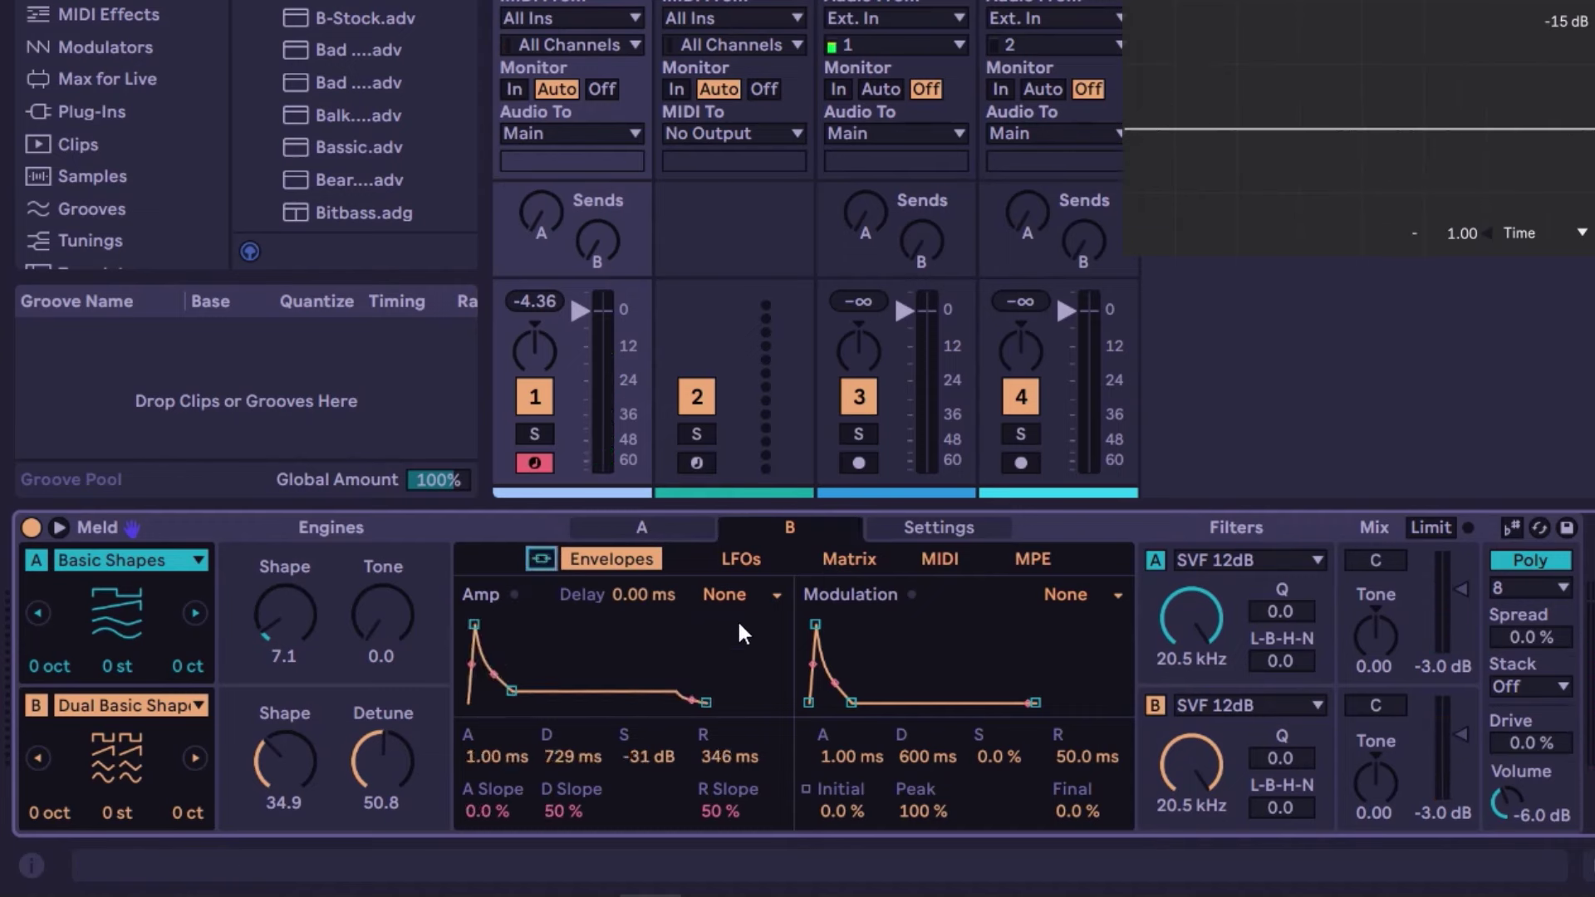
left_click(633, 525)
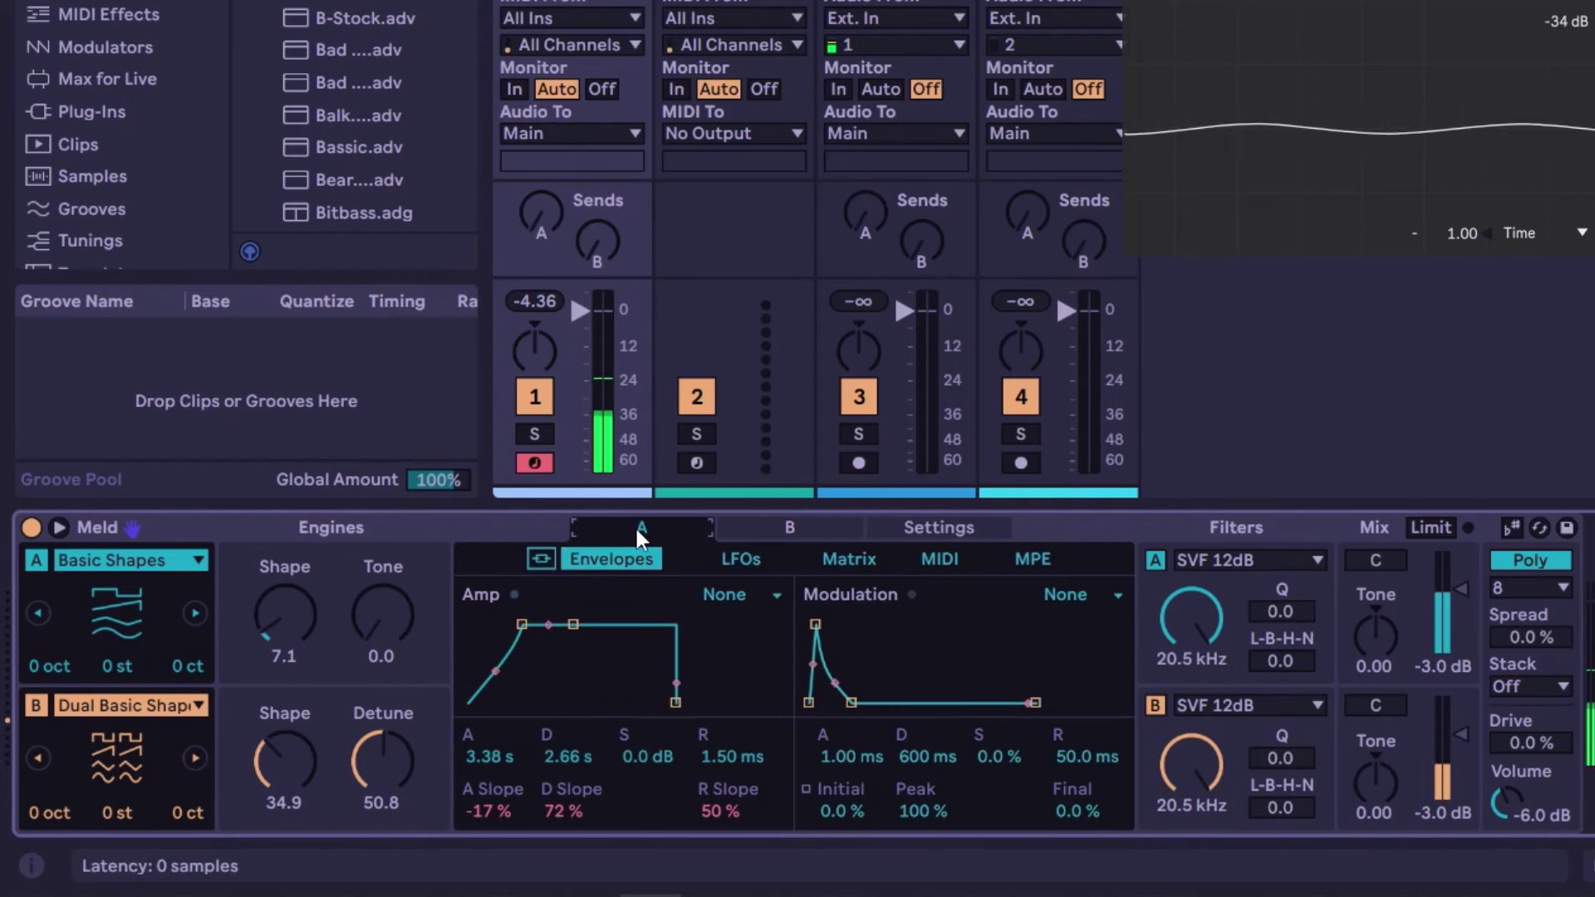
left_click(807, 527)
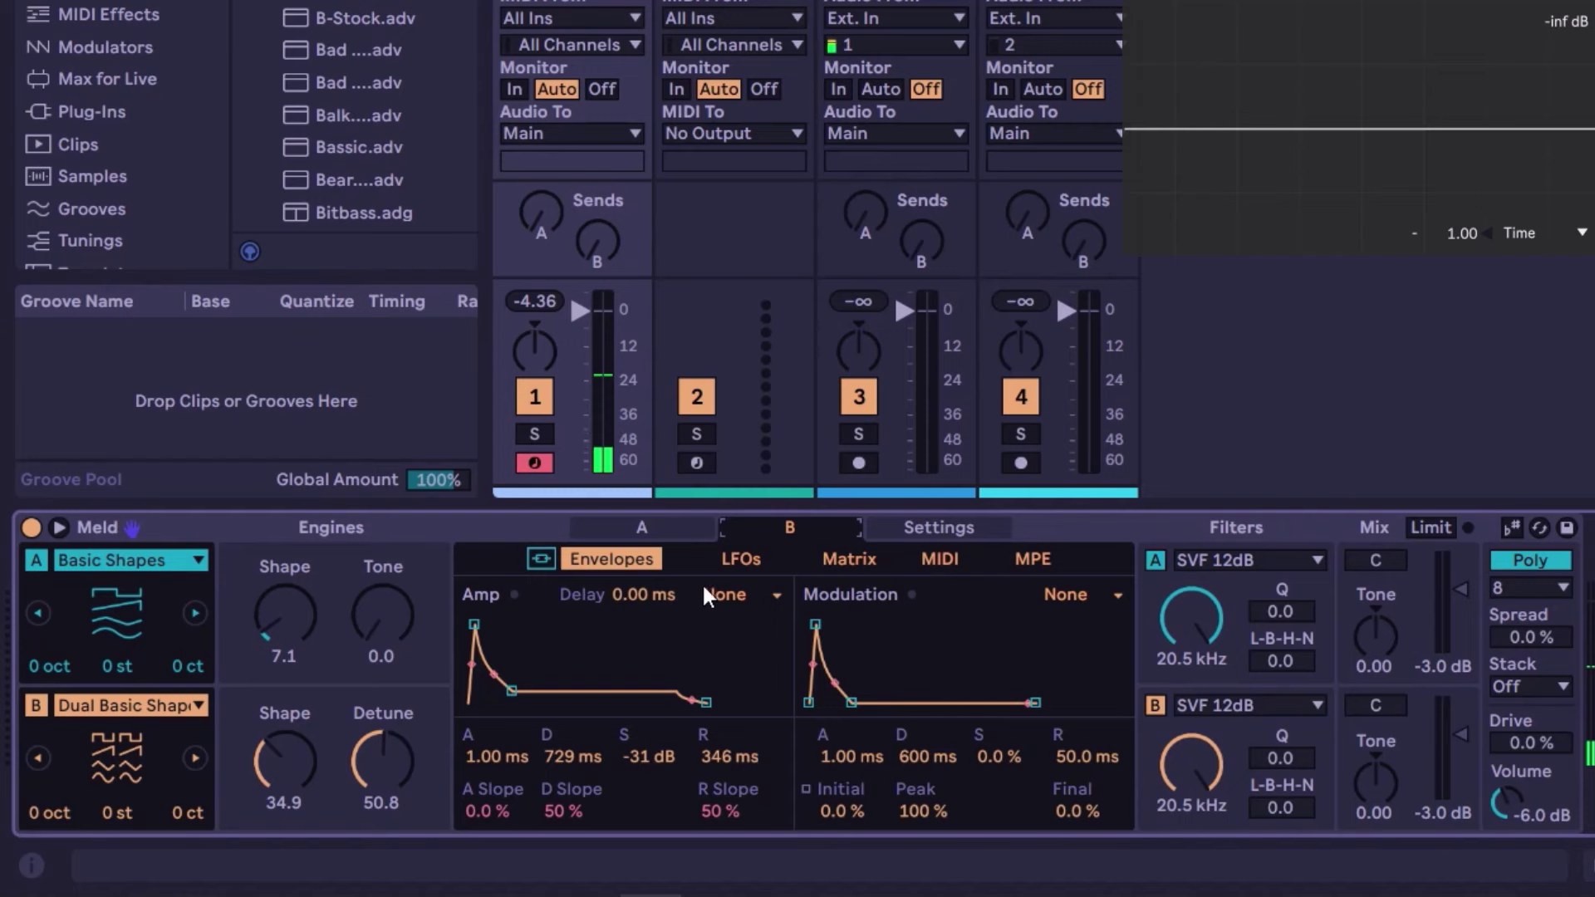
- Delay engine B's amp envelope by 19.8 ms and shorten engine A's amp attack to 1.00 ms
mouse_move(625, 596)
left_mouse_down()
mouse_move(624, 581)
mouse_move(623, 599)
left_mouse_up()
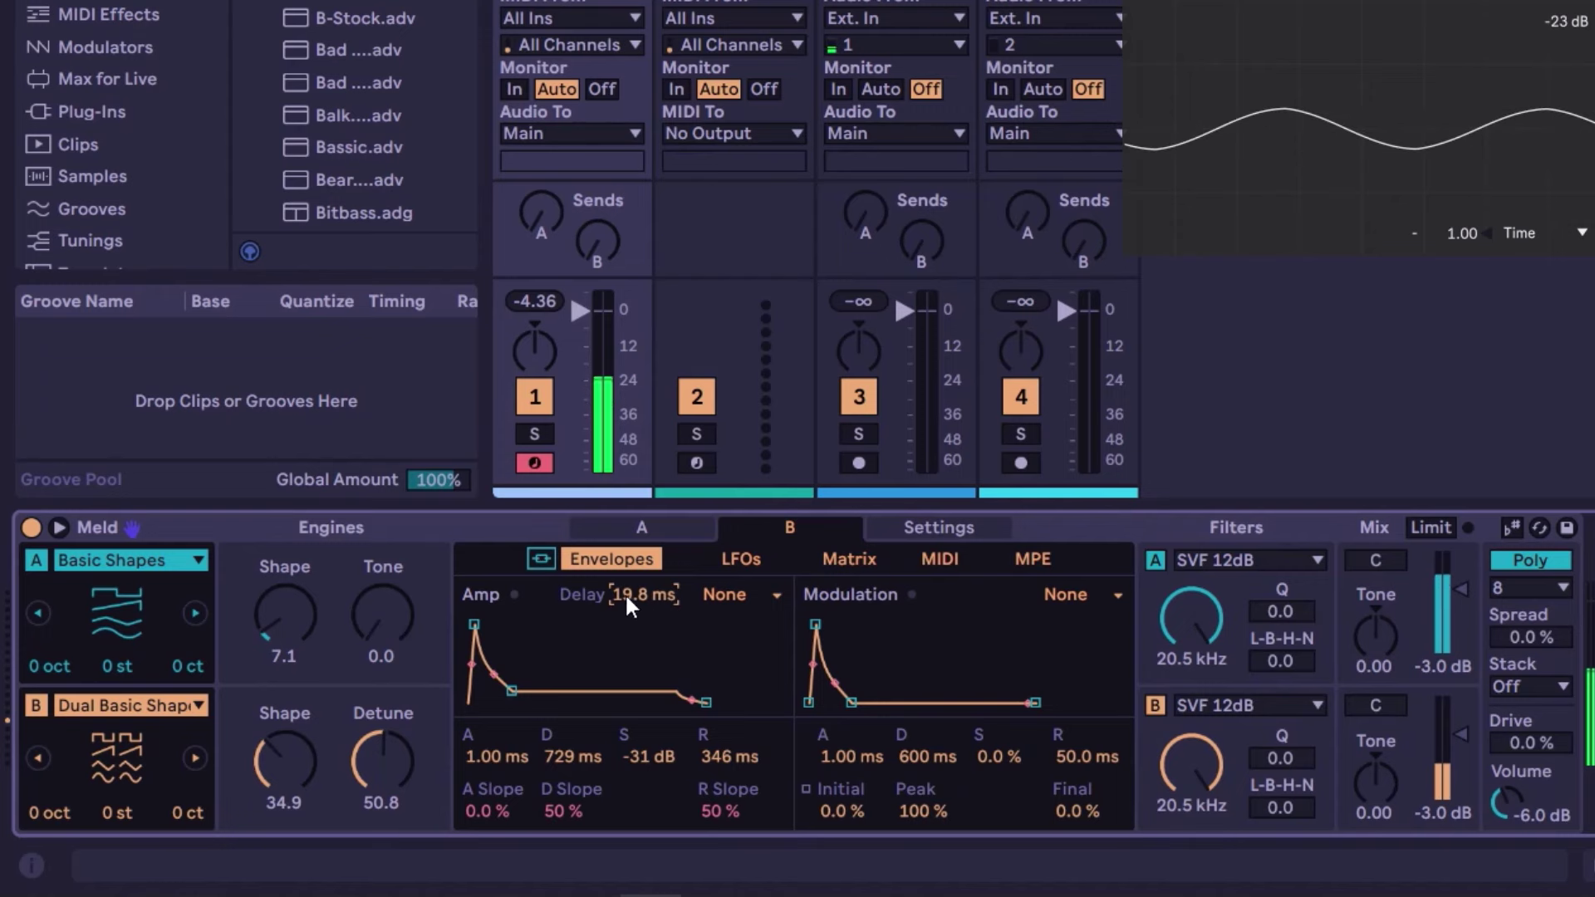
left_click(675, 525)
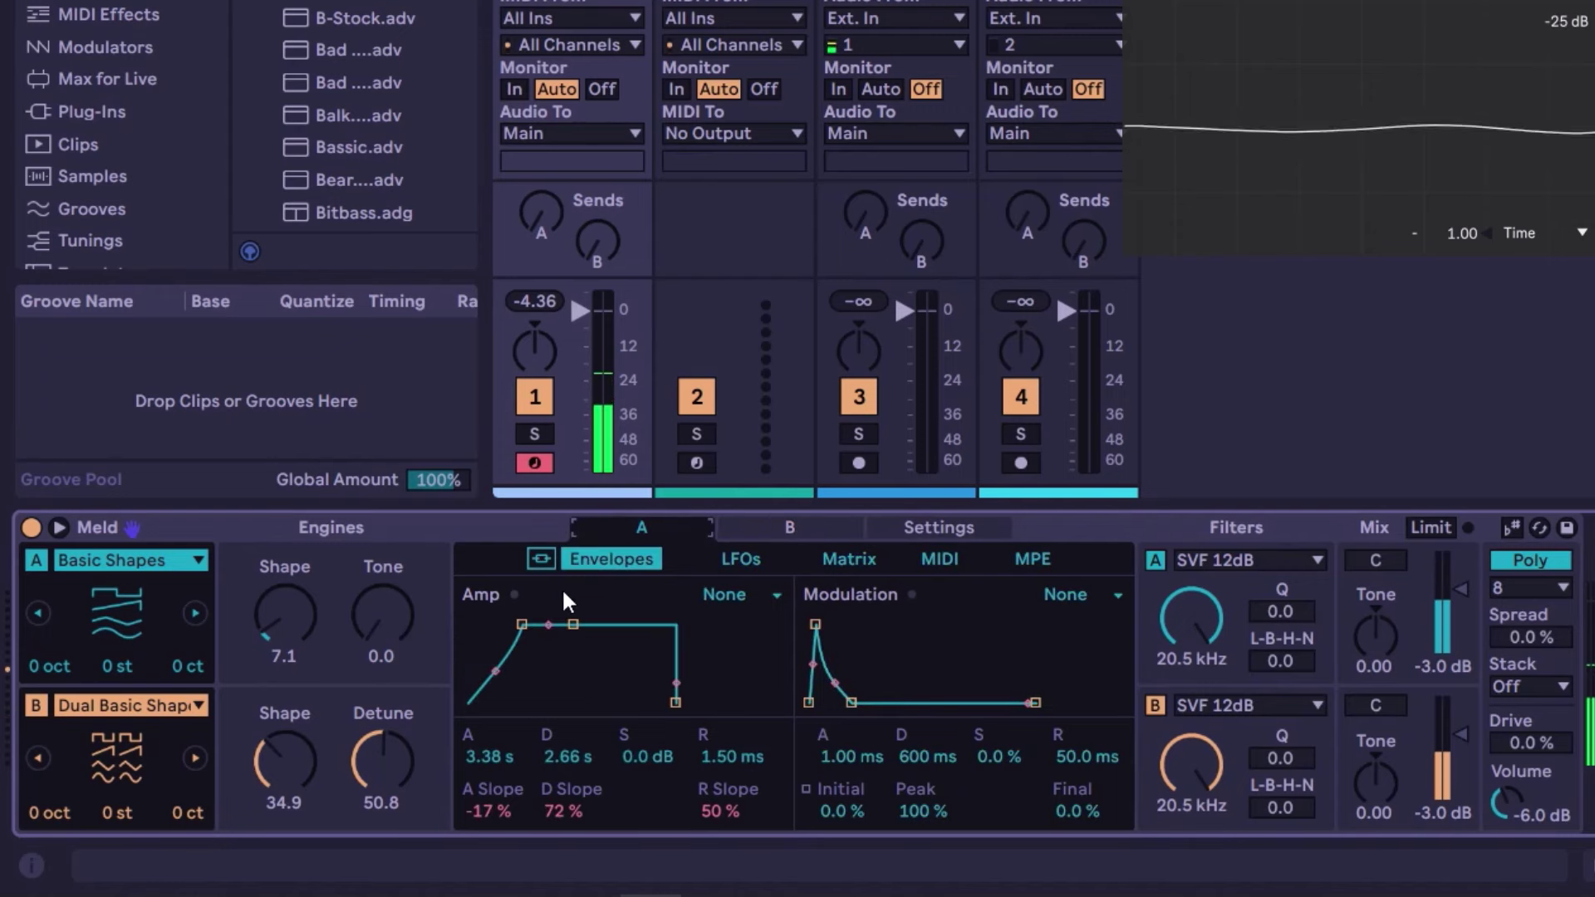
left_click_drag(523, 623, 472, 623)
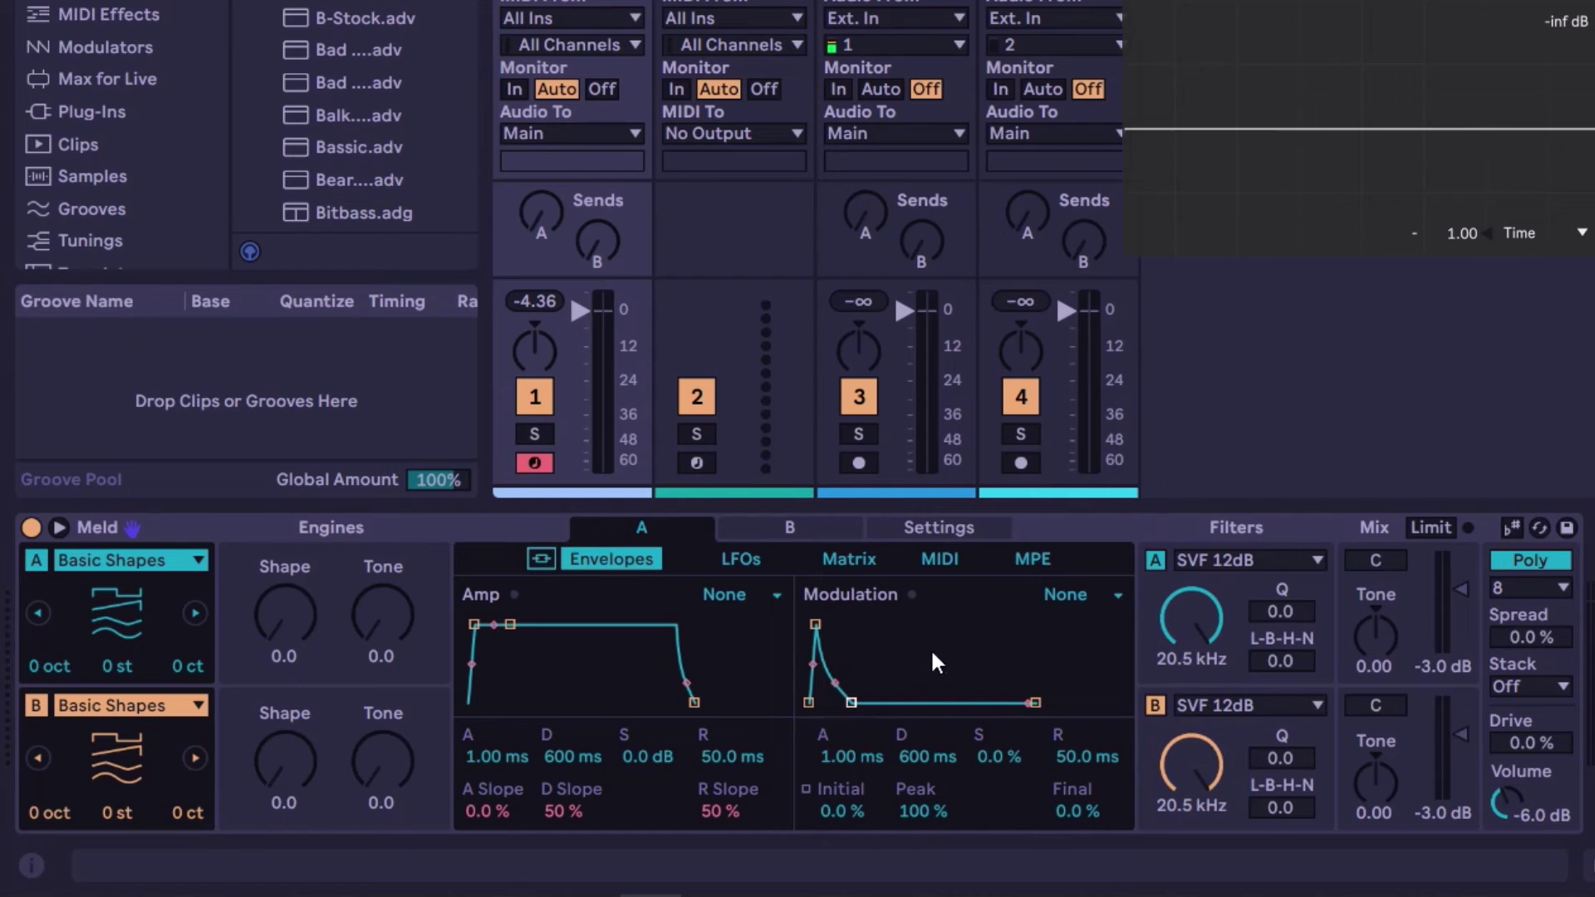
left_click(849, 558)
left_click(648, 557)
left_click_drag(839, 755, 839, 721)
left_click_drag(915, 758, 922, 705)
left_click_drag(1000, 755, 1079, 735)
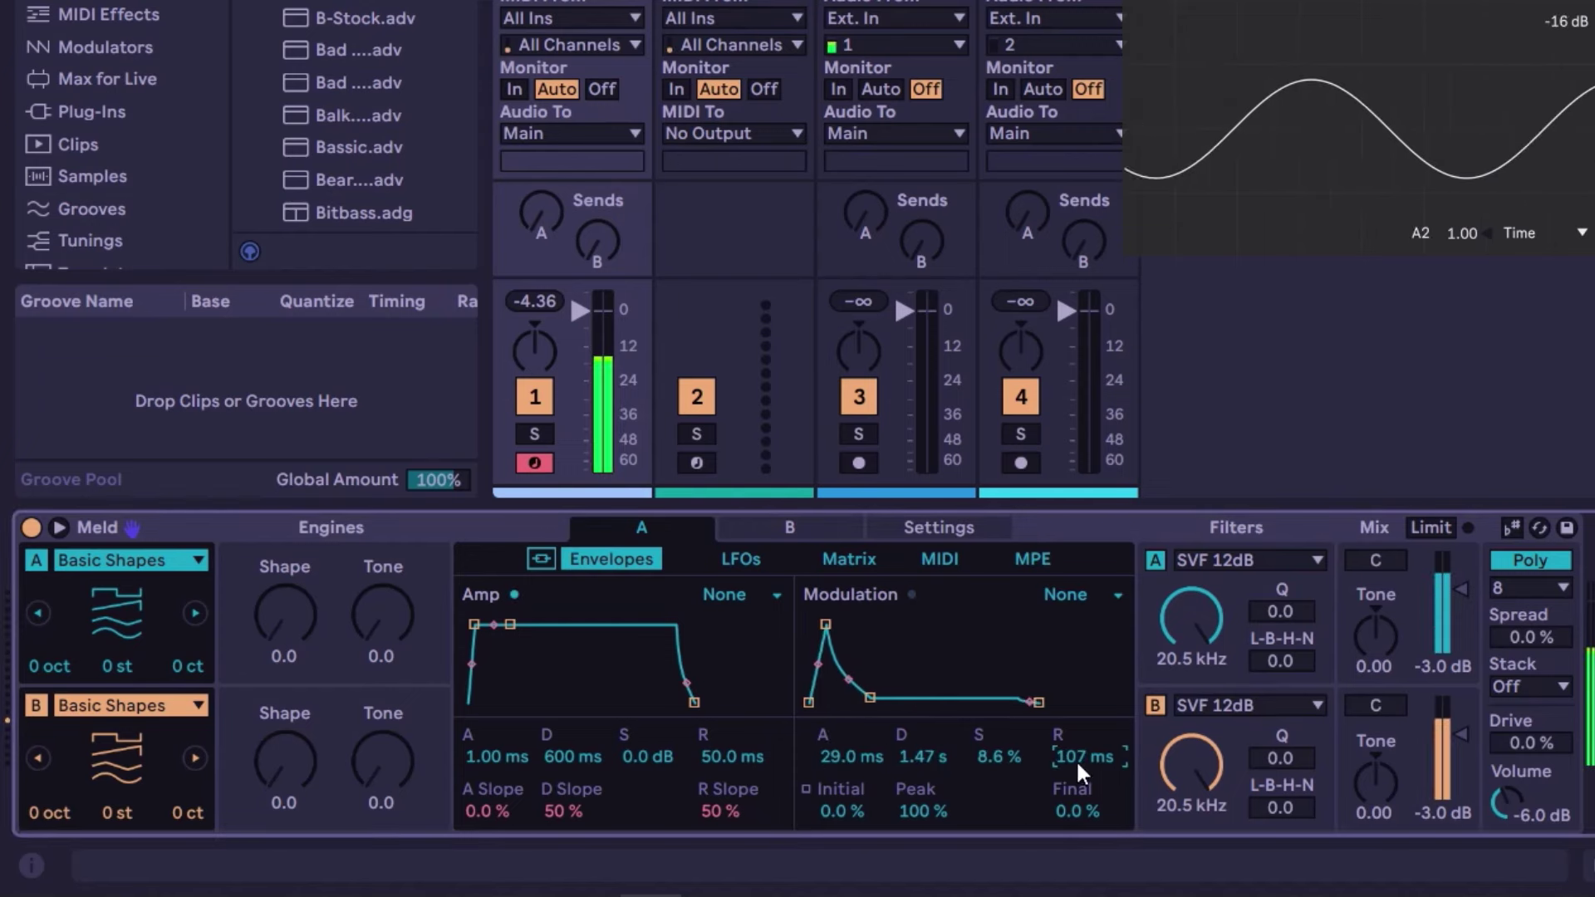
left_click(1108, 595)
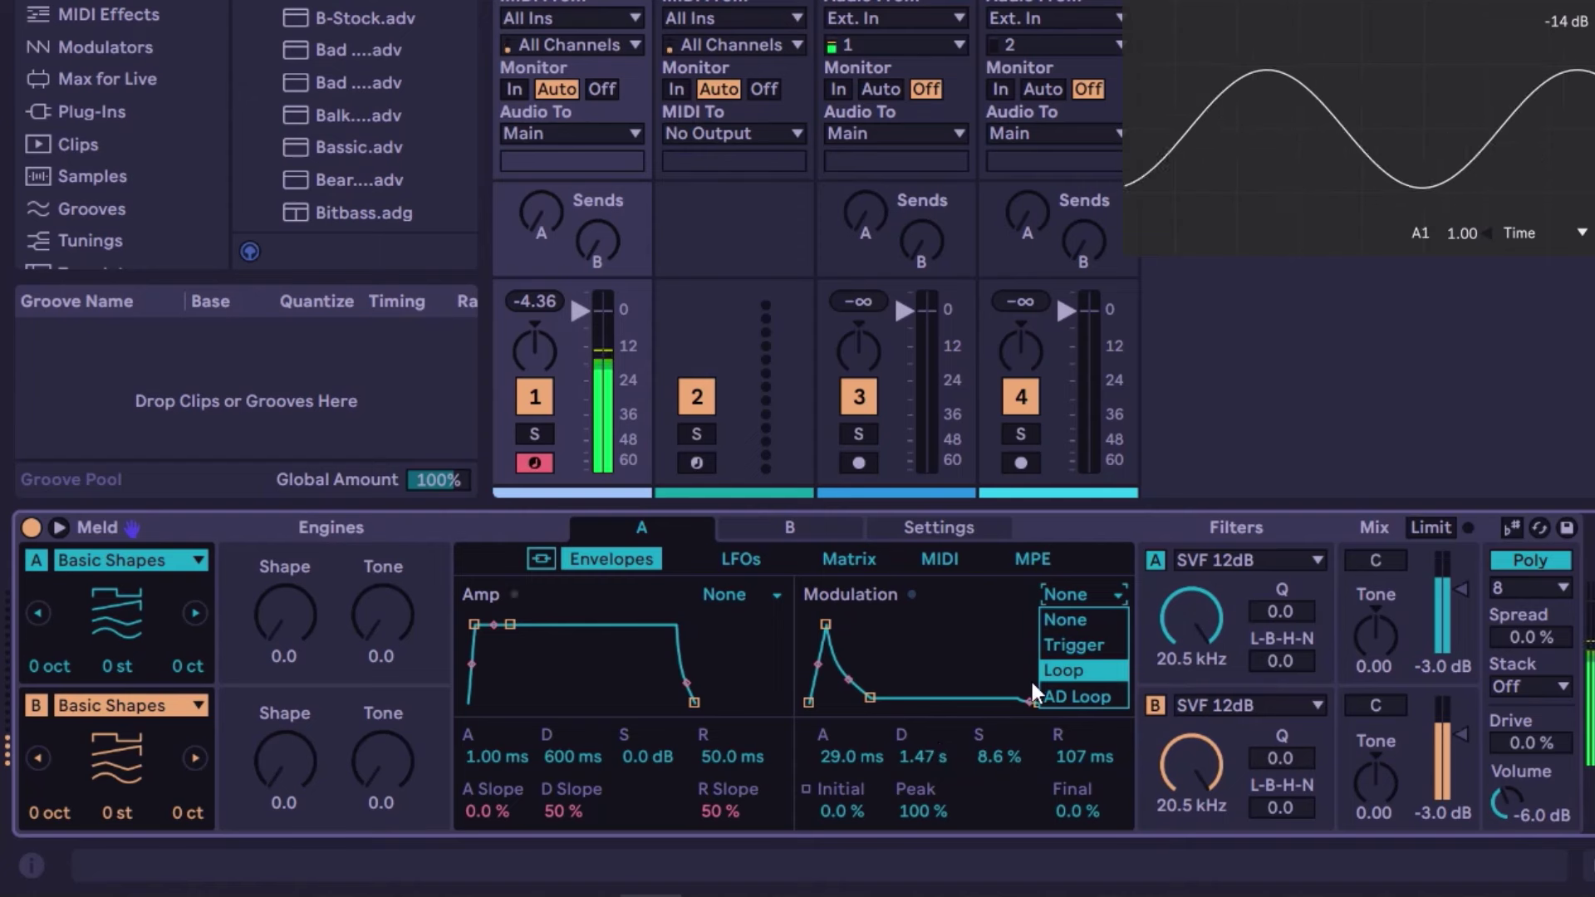
left_click(844, 797)
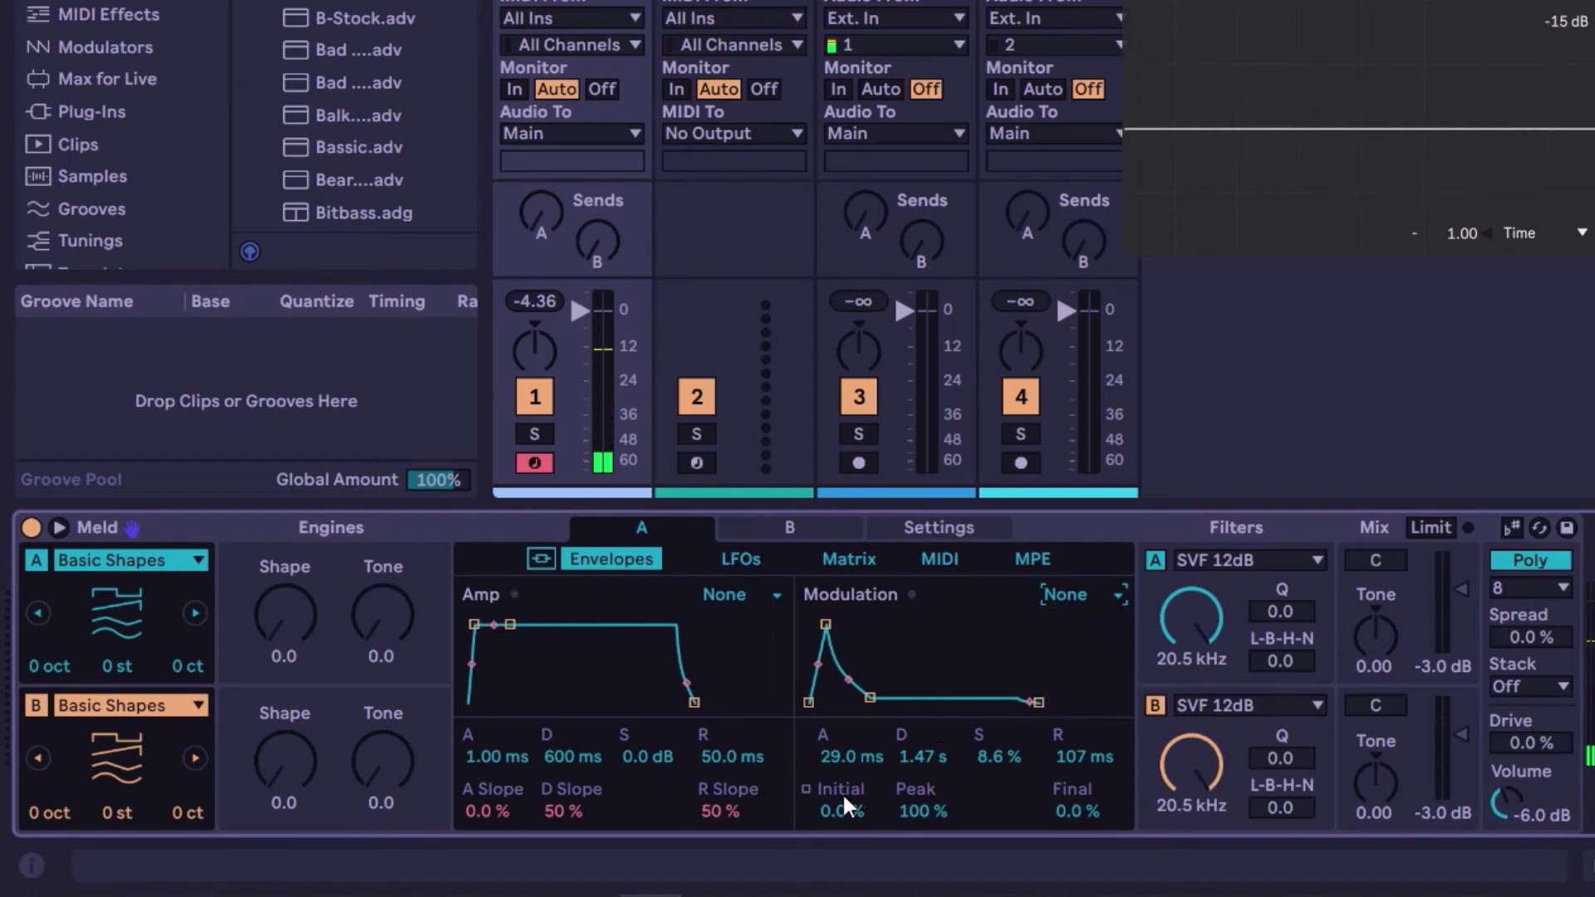
left_click_drag(840, 800, 917, 810)
left_click_drag(1089, 820, 1090, 750)
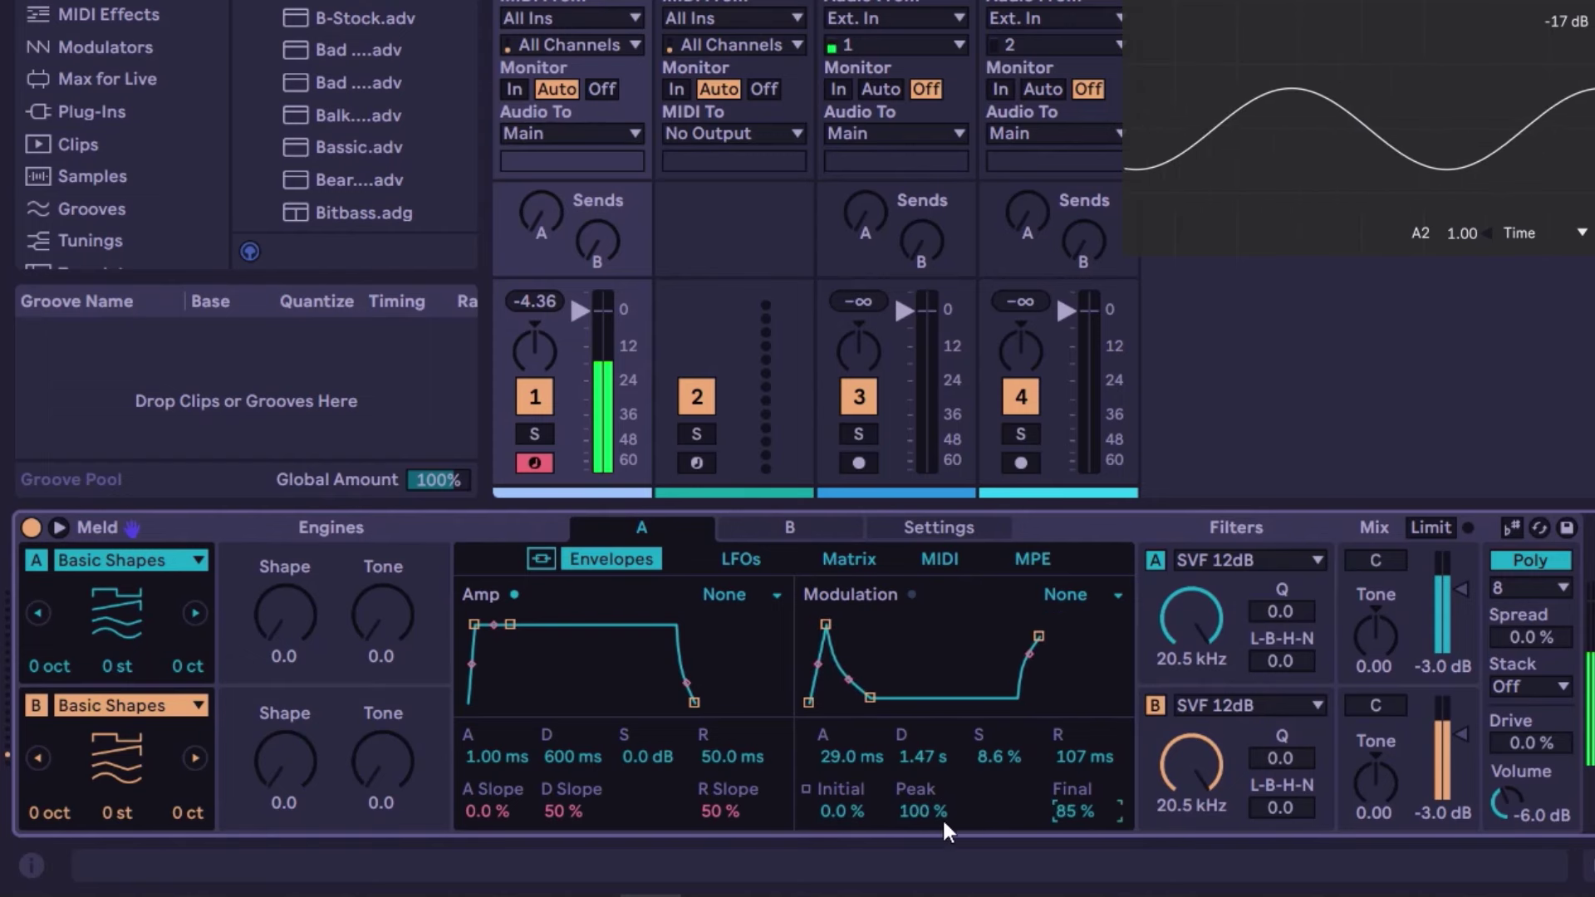
left_click_drag(941, 818, 942, 832)
left_click_drag(840, 811, 840, 789)
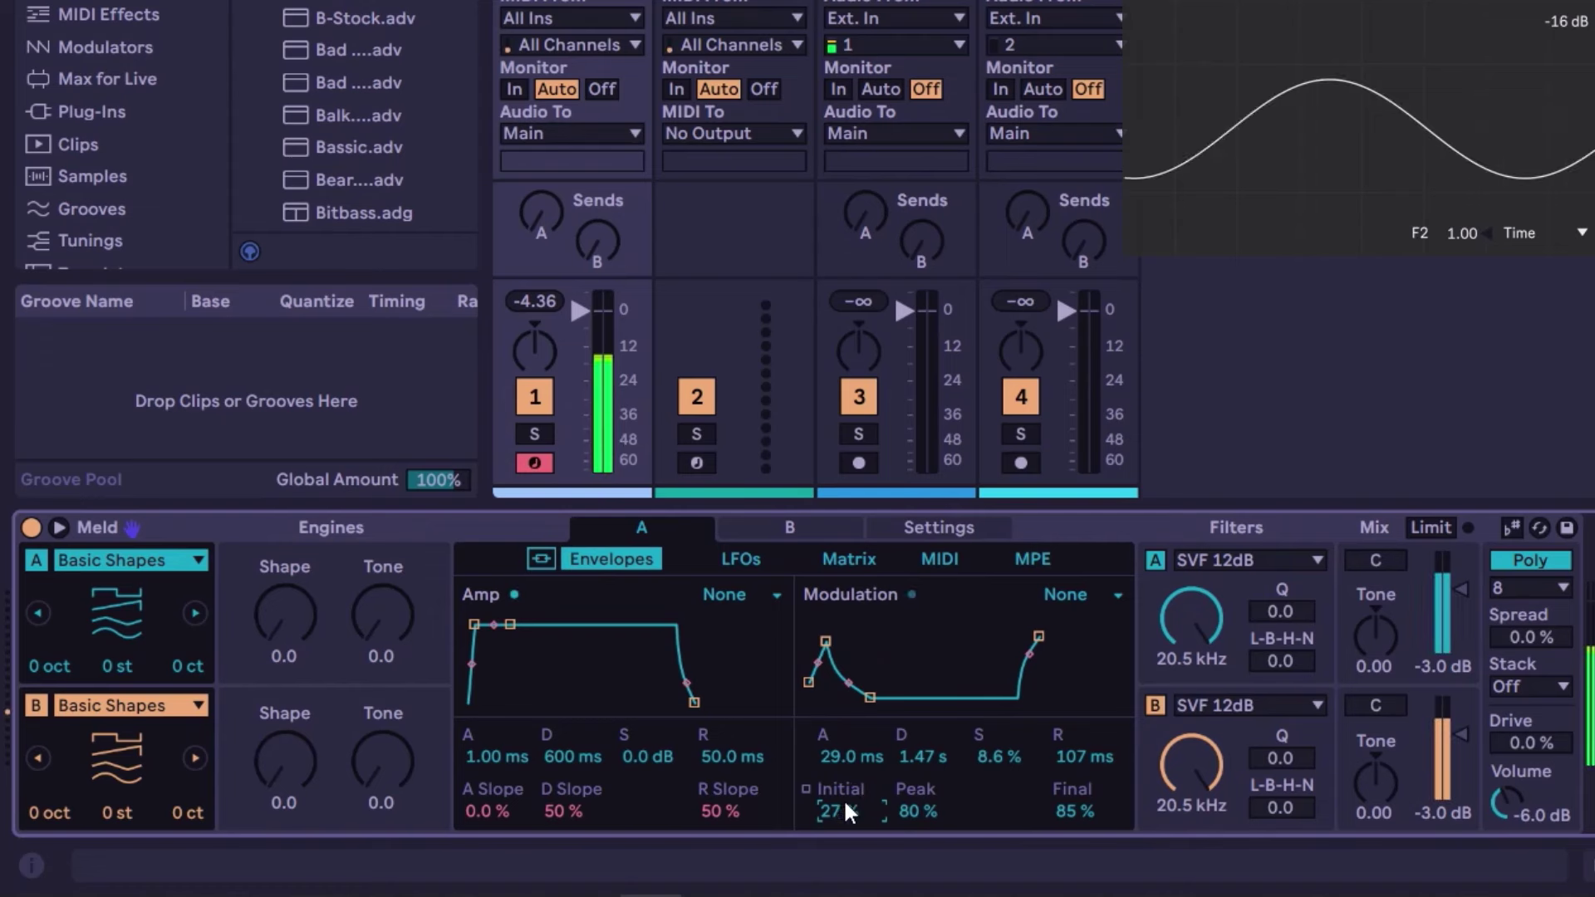
double_click(809, 681)
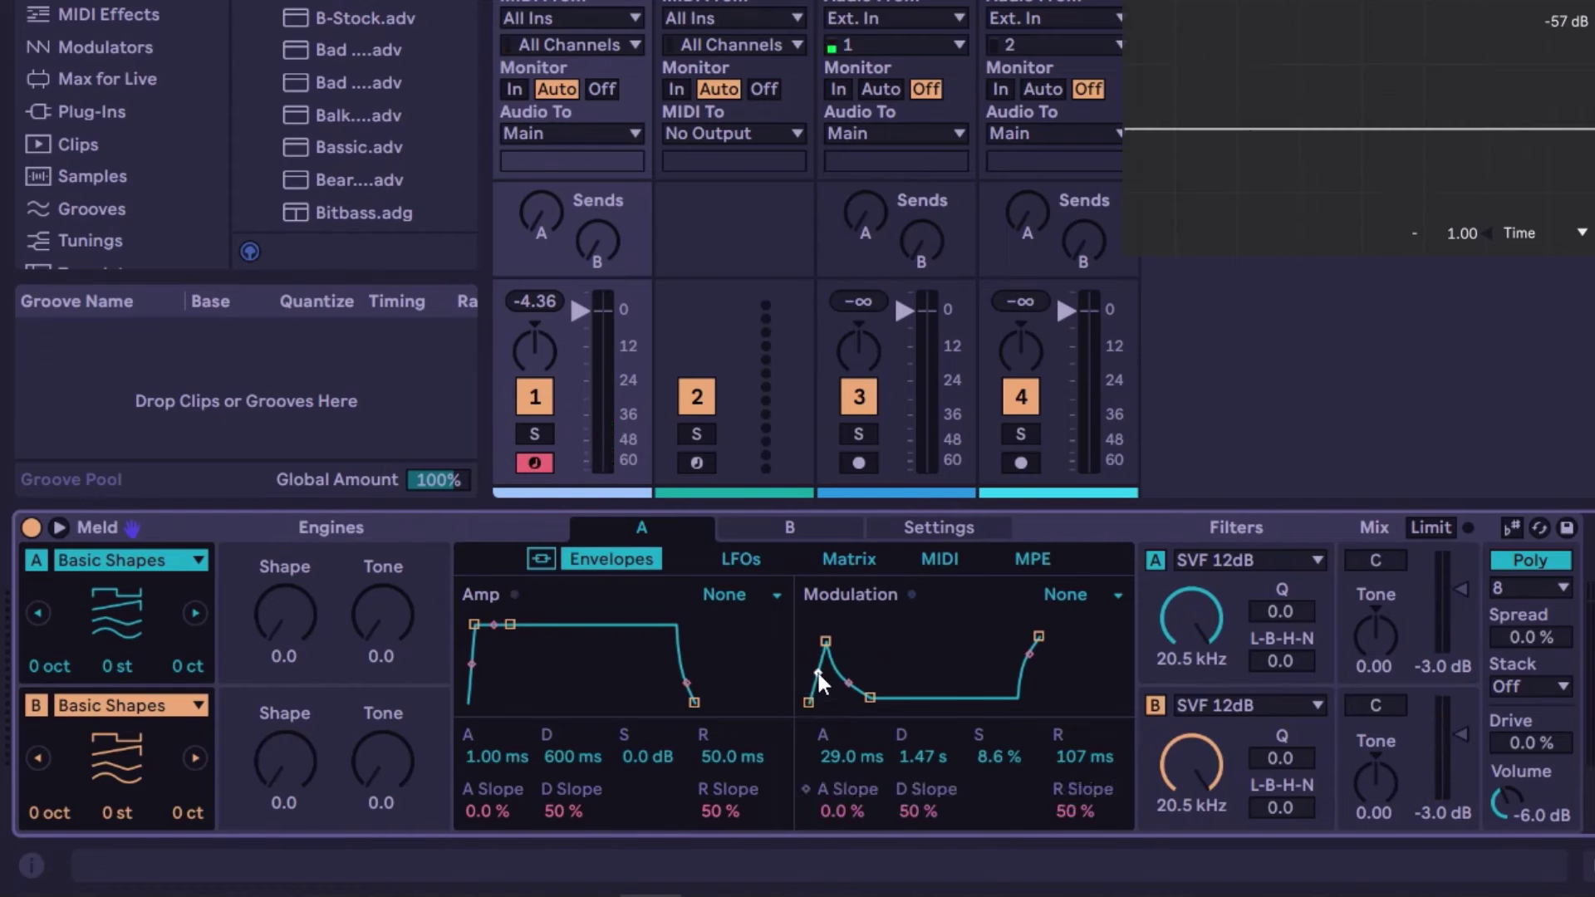
left_click_drag(828, 790, 829, 812)
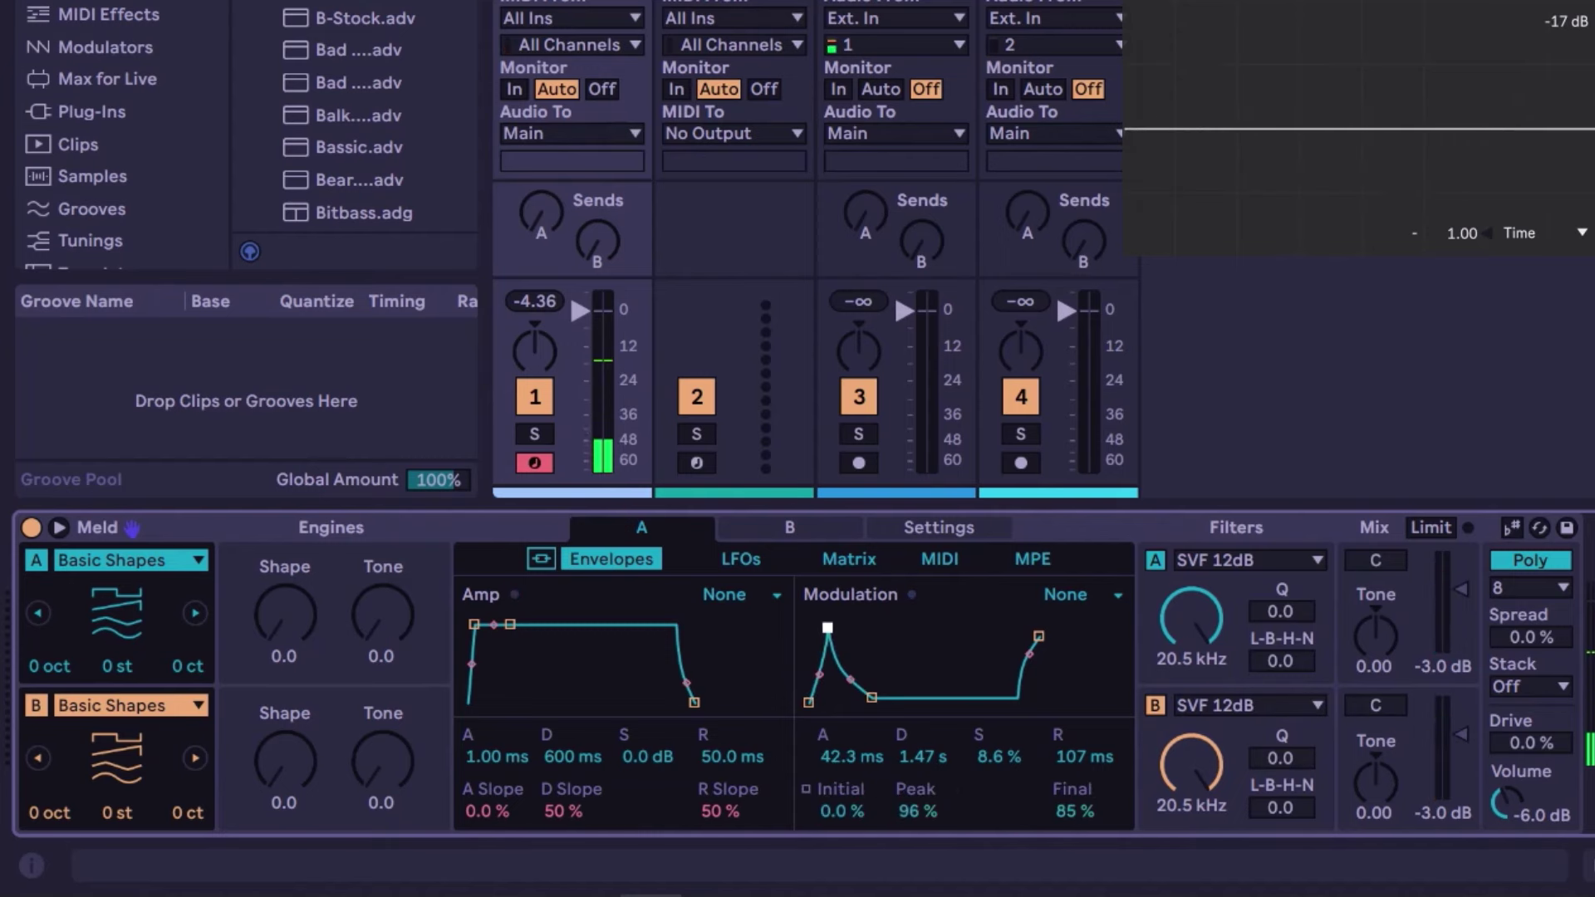
left_click_drag(825, 640, 809, 624)
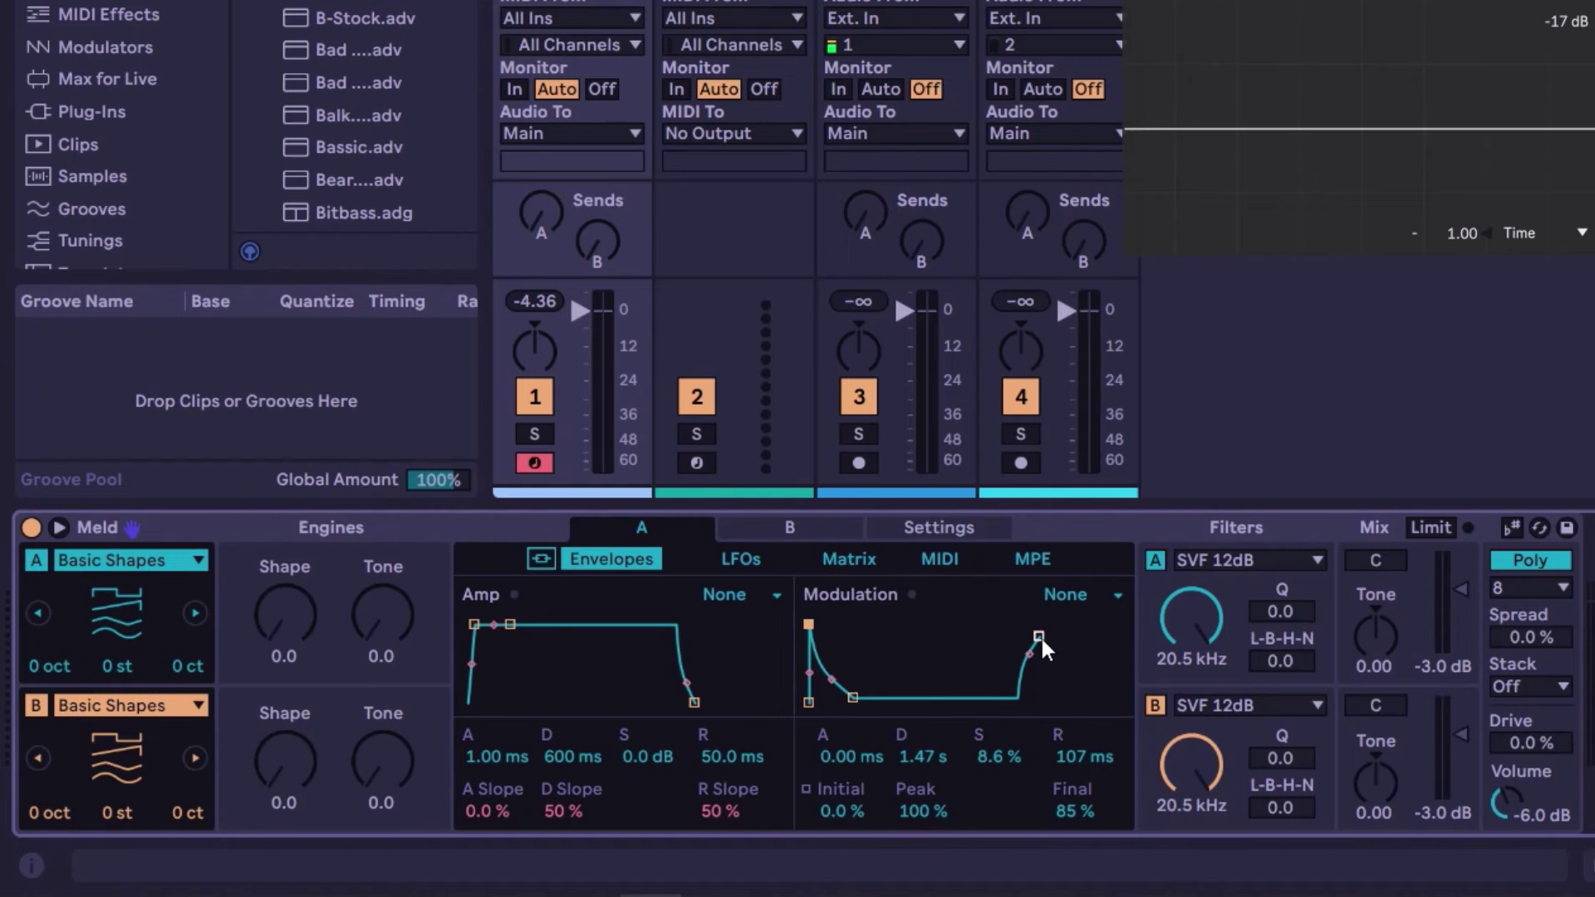
left_click_drag(1039, 636, 1044, 702)
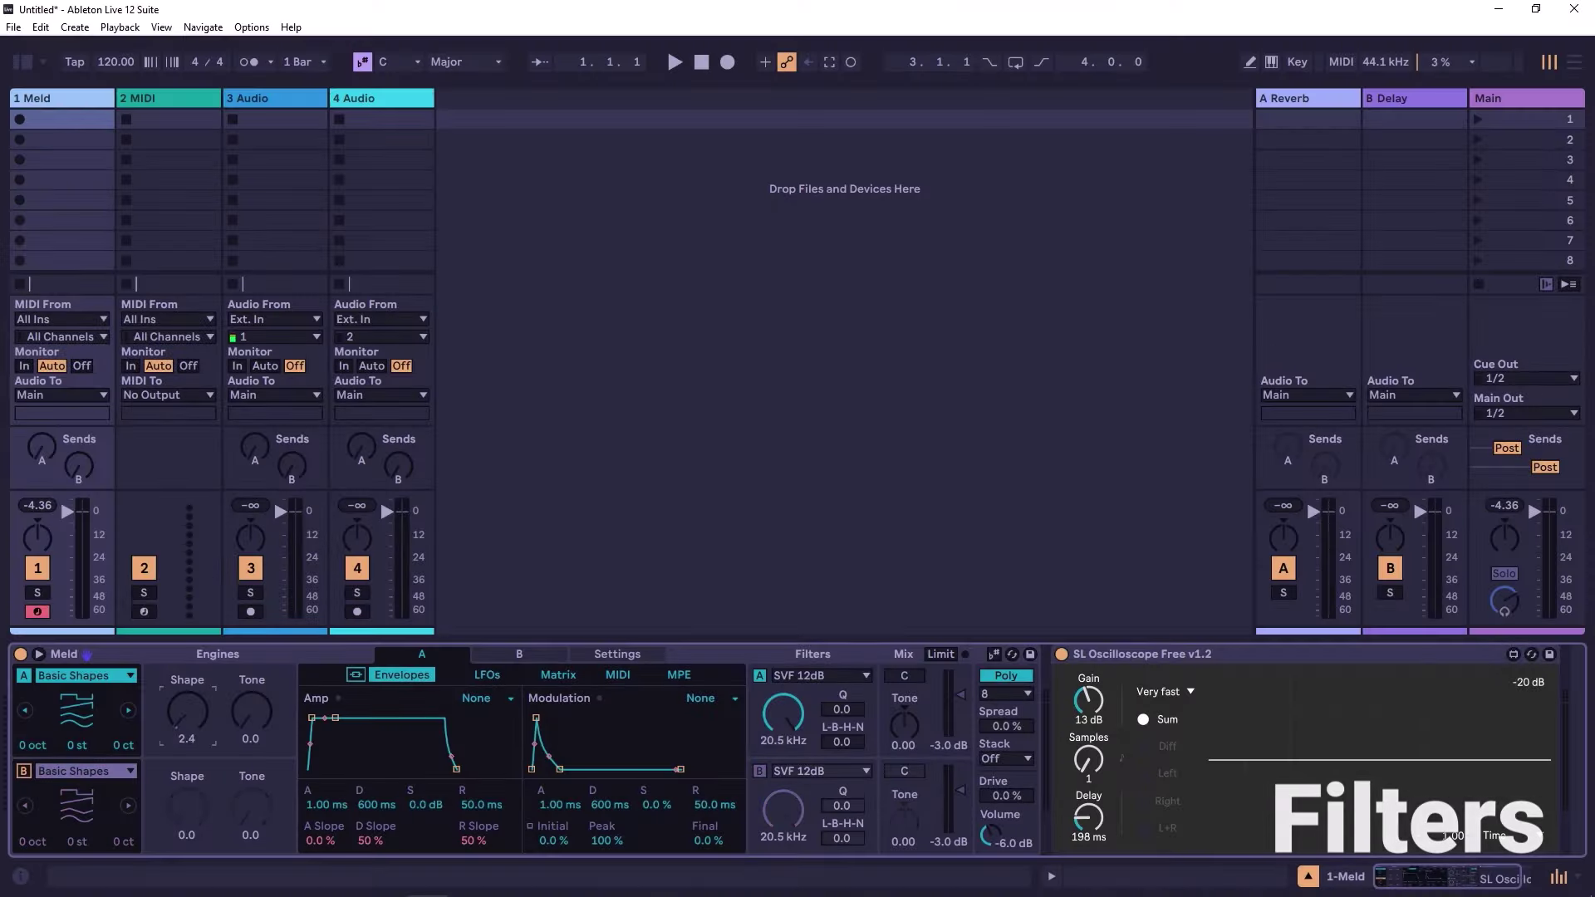
- Raise oscillator A's Shape to 28.6, lower filter A's cutoff and set resonance to 46.9
left_click_drag(187, 710, 187, 689)
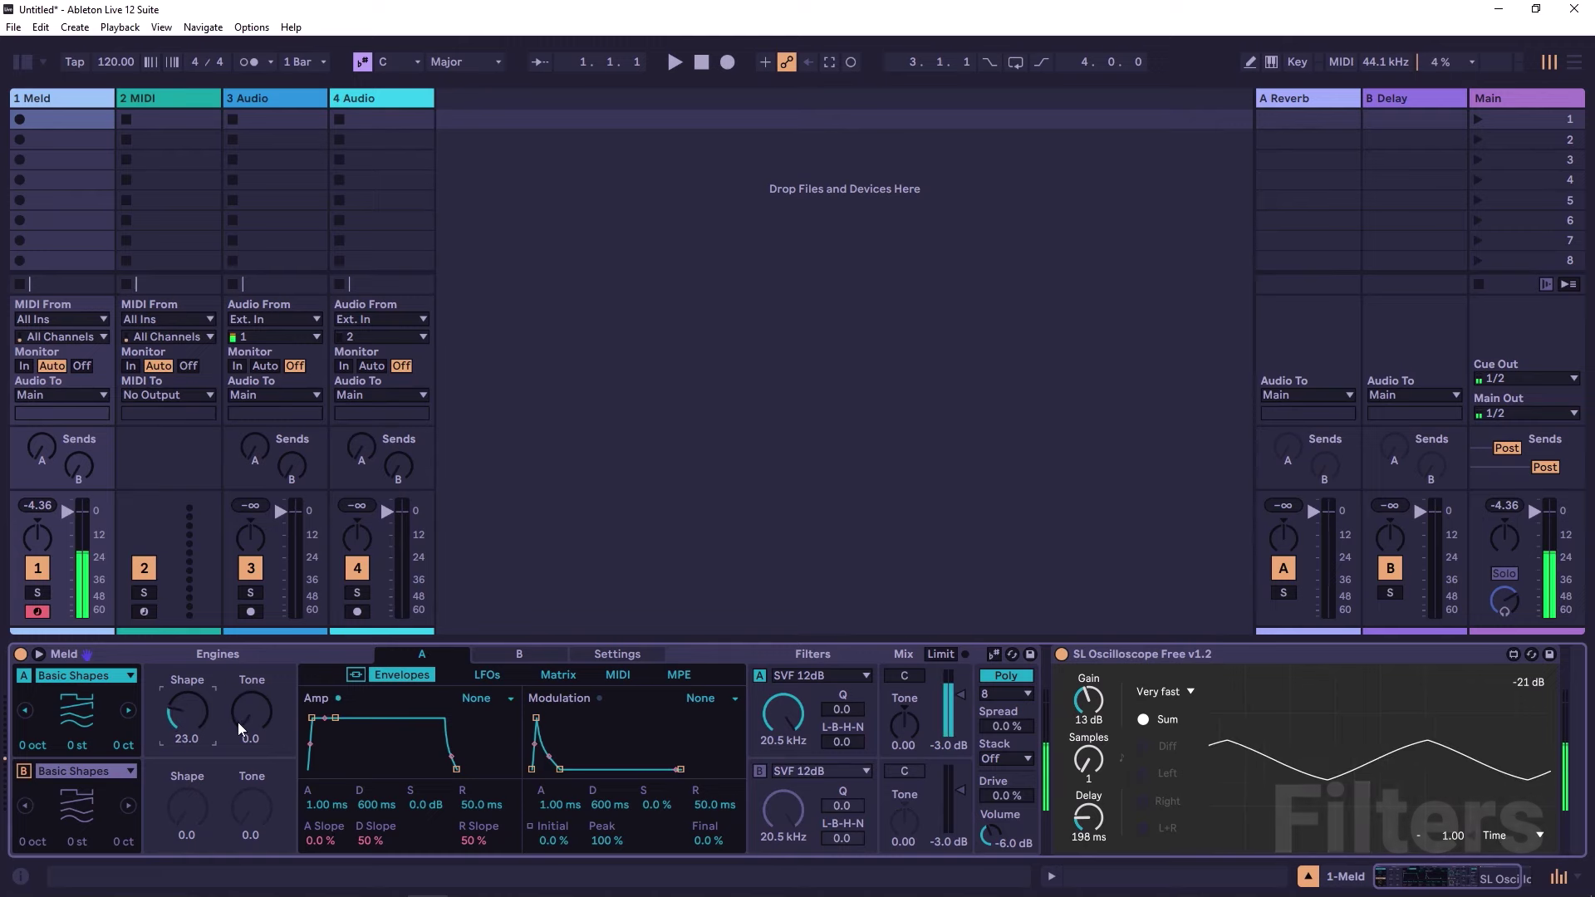
left_click_drag(190, 716, 190, 707)
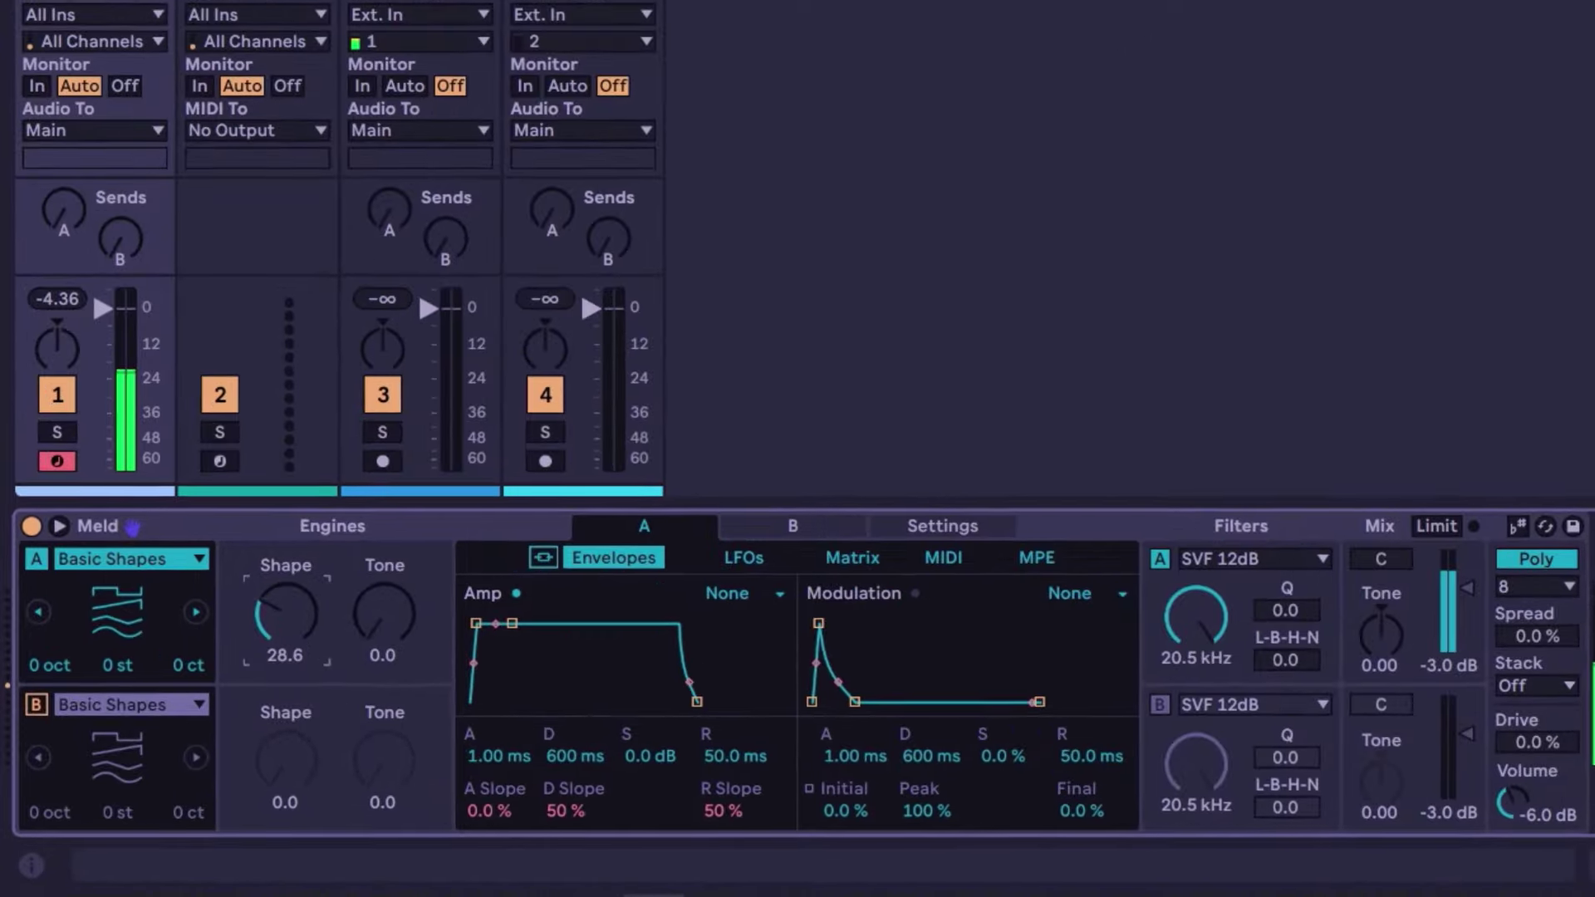
left_click_drag(1180, 639, 1180, 674)
left_click_drag(1265, 612, 1265, 566)
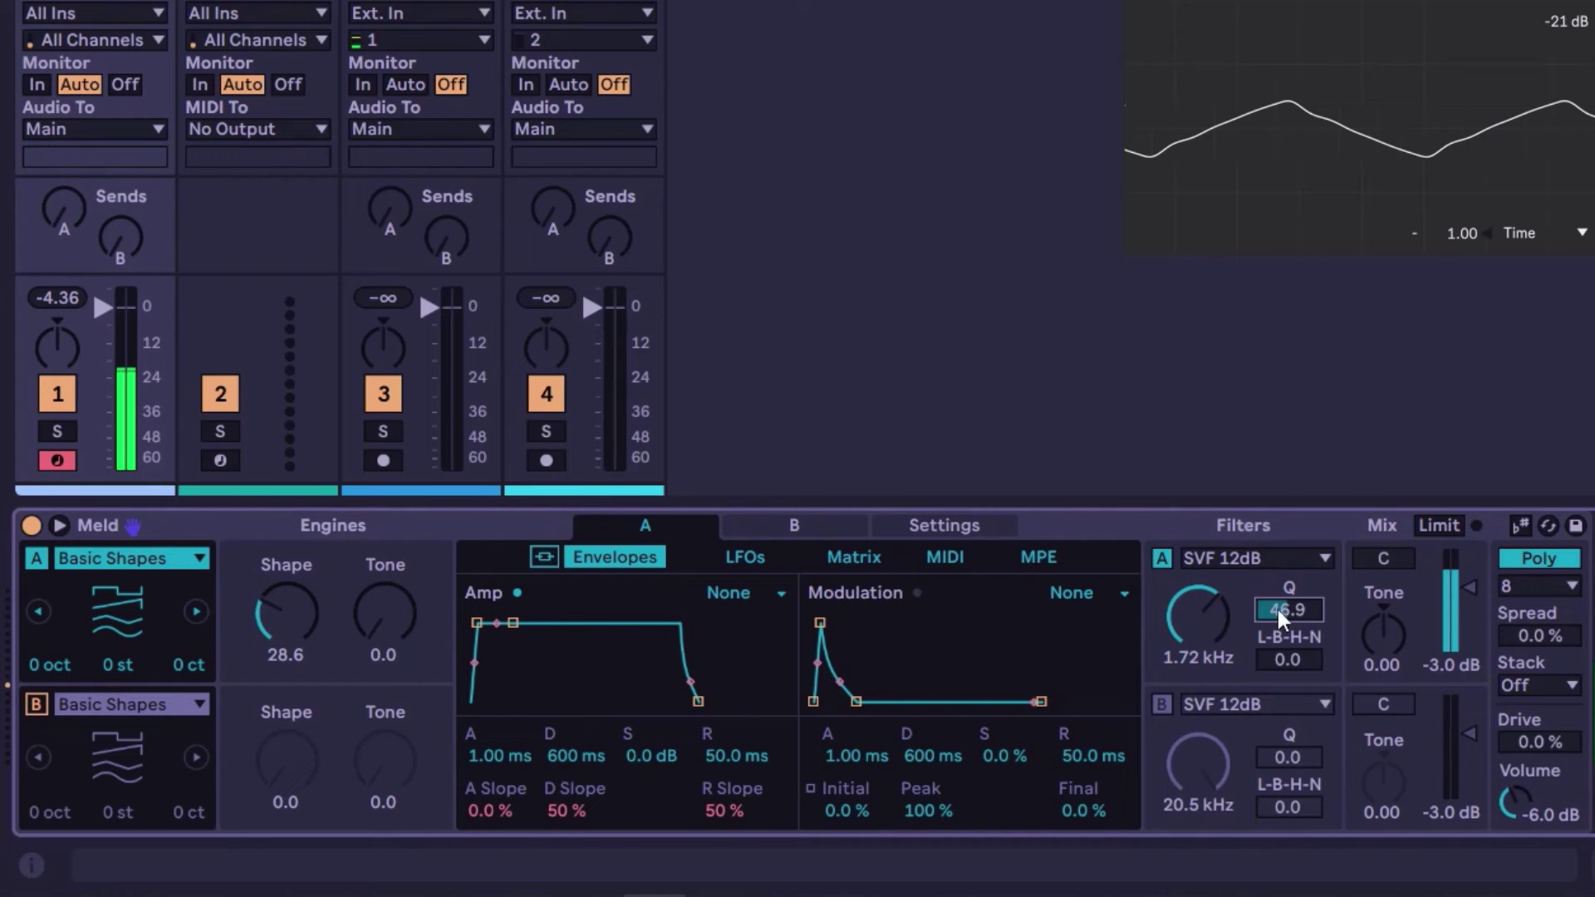
left_click_drag(1196, 619, 1196, 625)
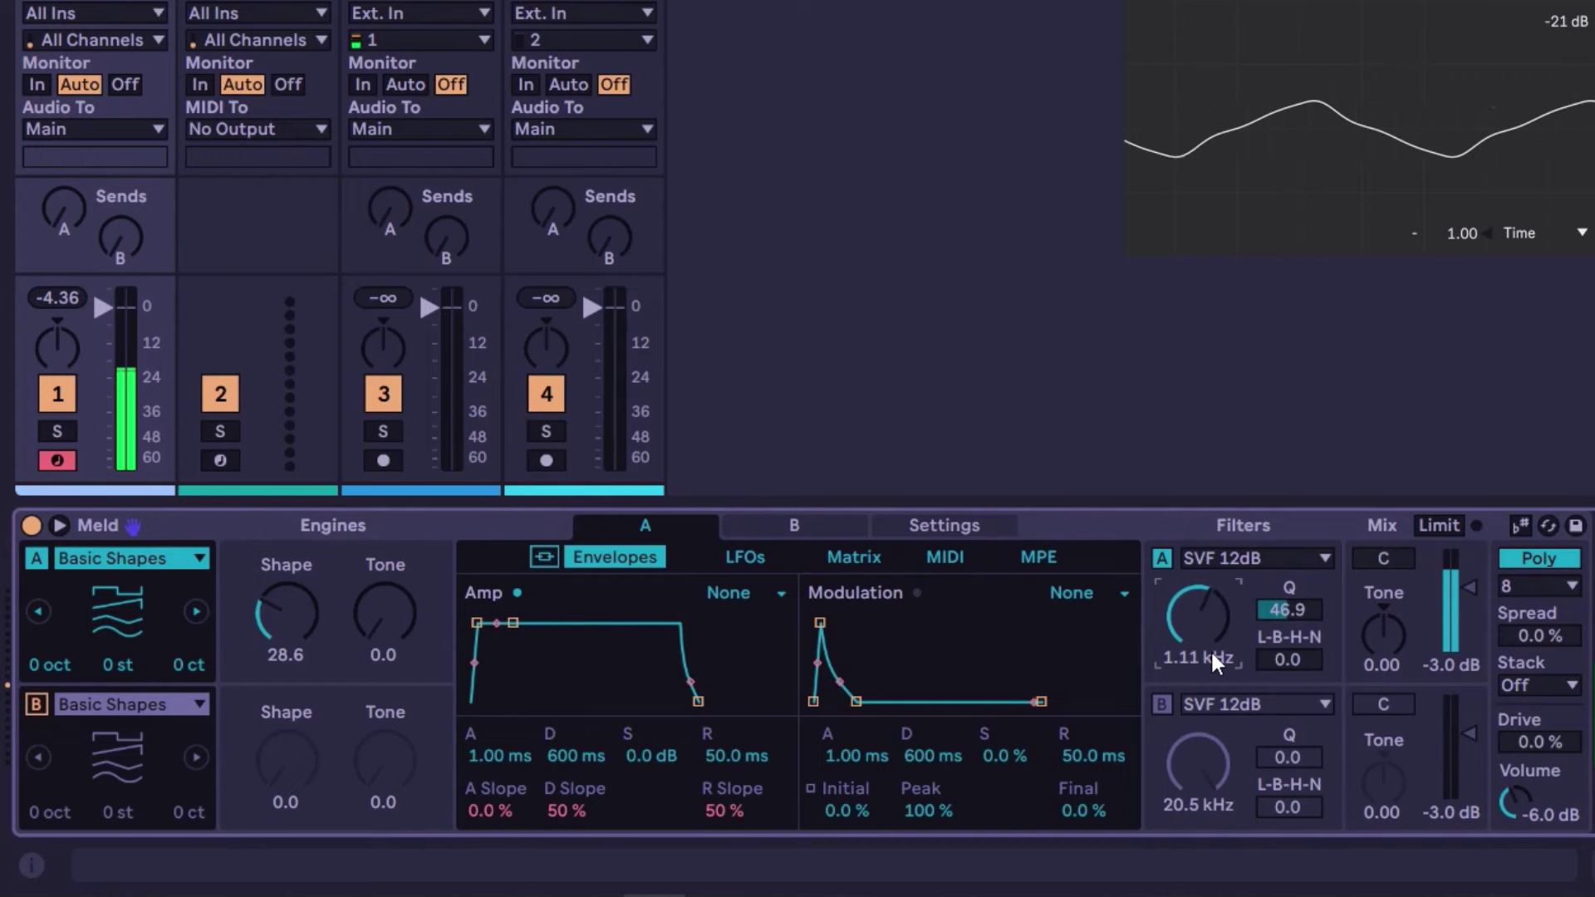
- Sweep the SVF 12dB morph, then change filter A to LP 12dB MS2 at 2.53 kHz with more drive
left_click(1251, 558)
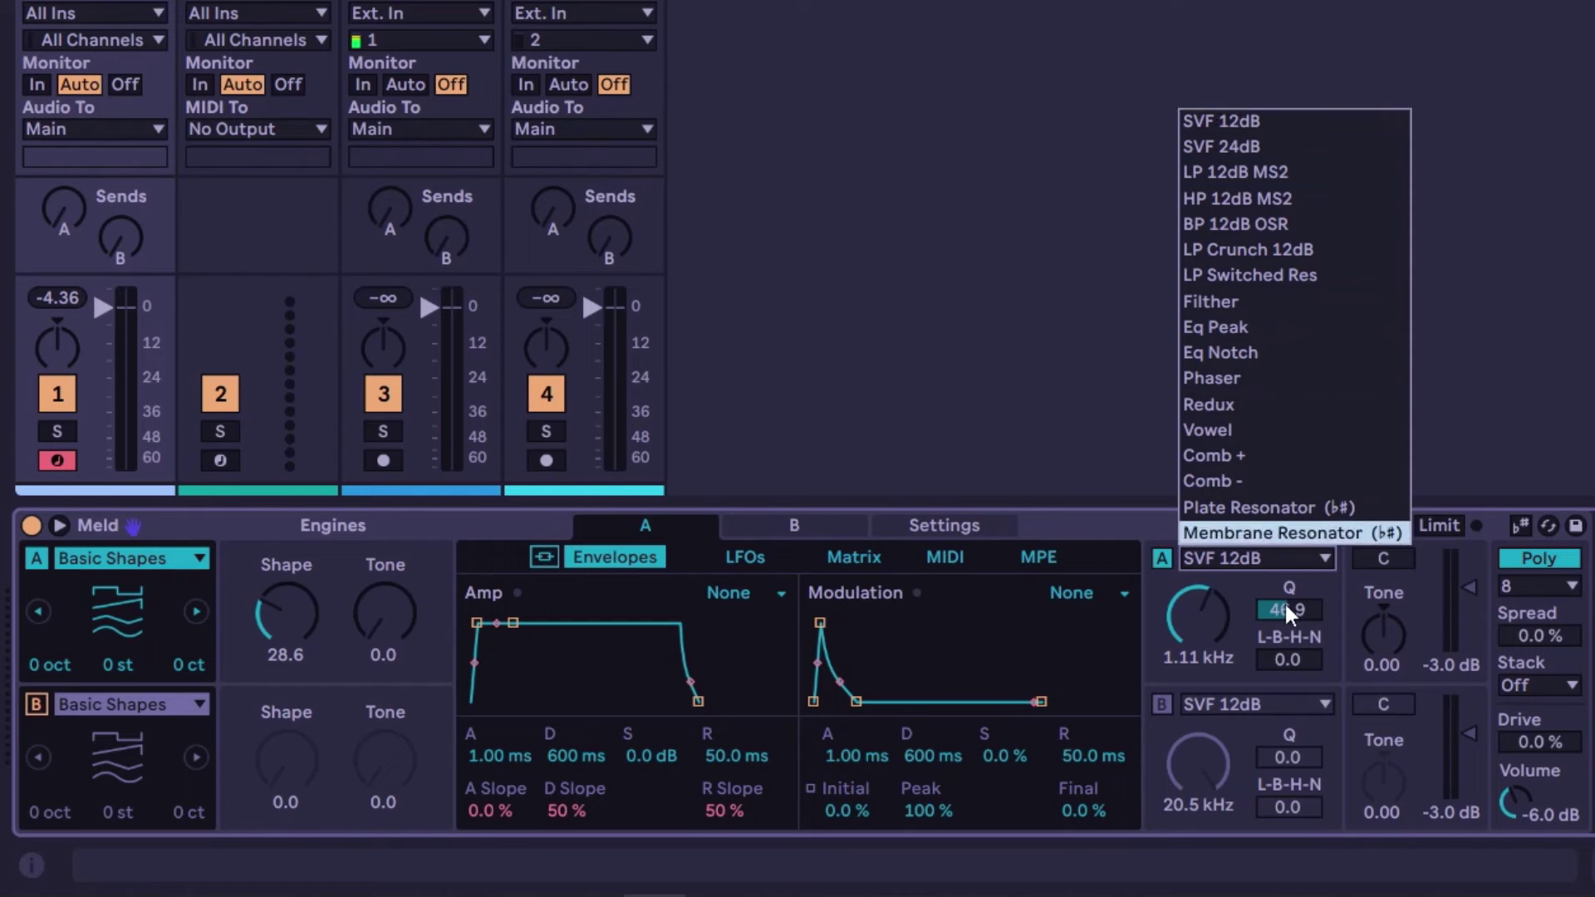
left_click(1278, 655)
left_click_drag(1279, 655, 1287, 689)
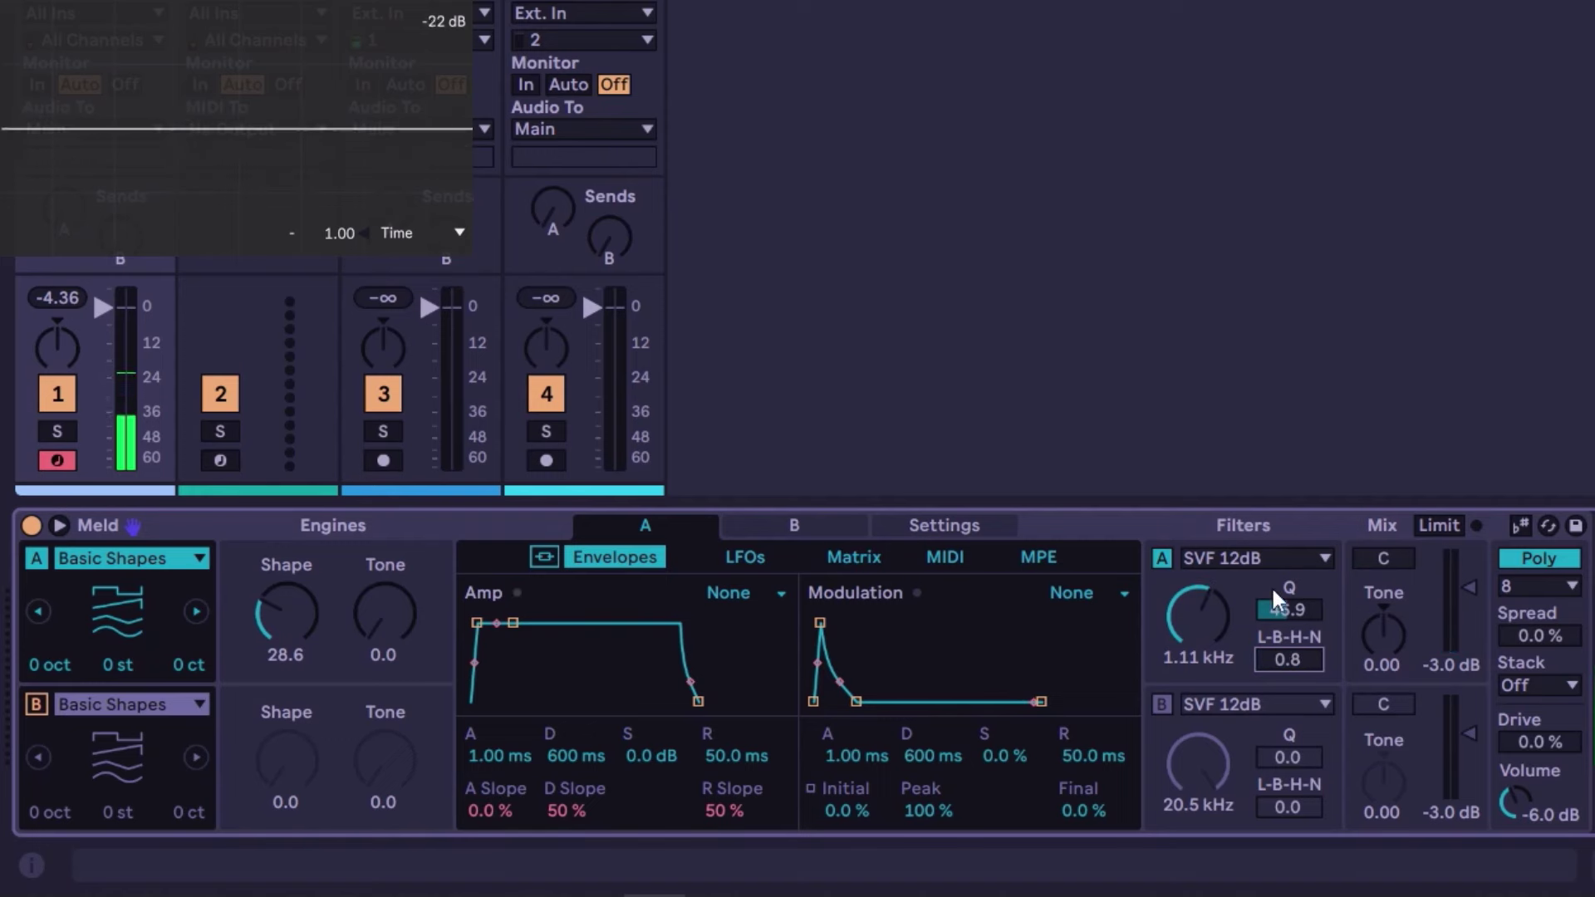
left_click(1264, 562)
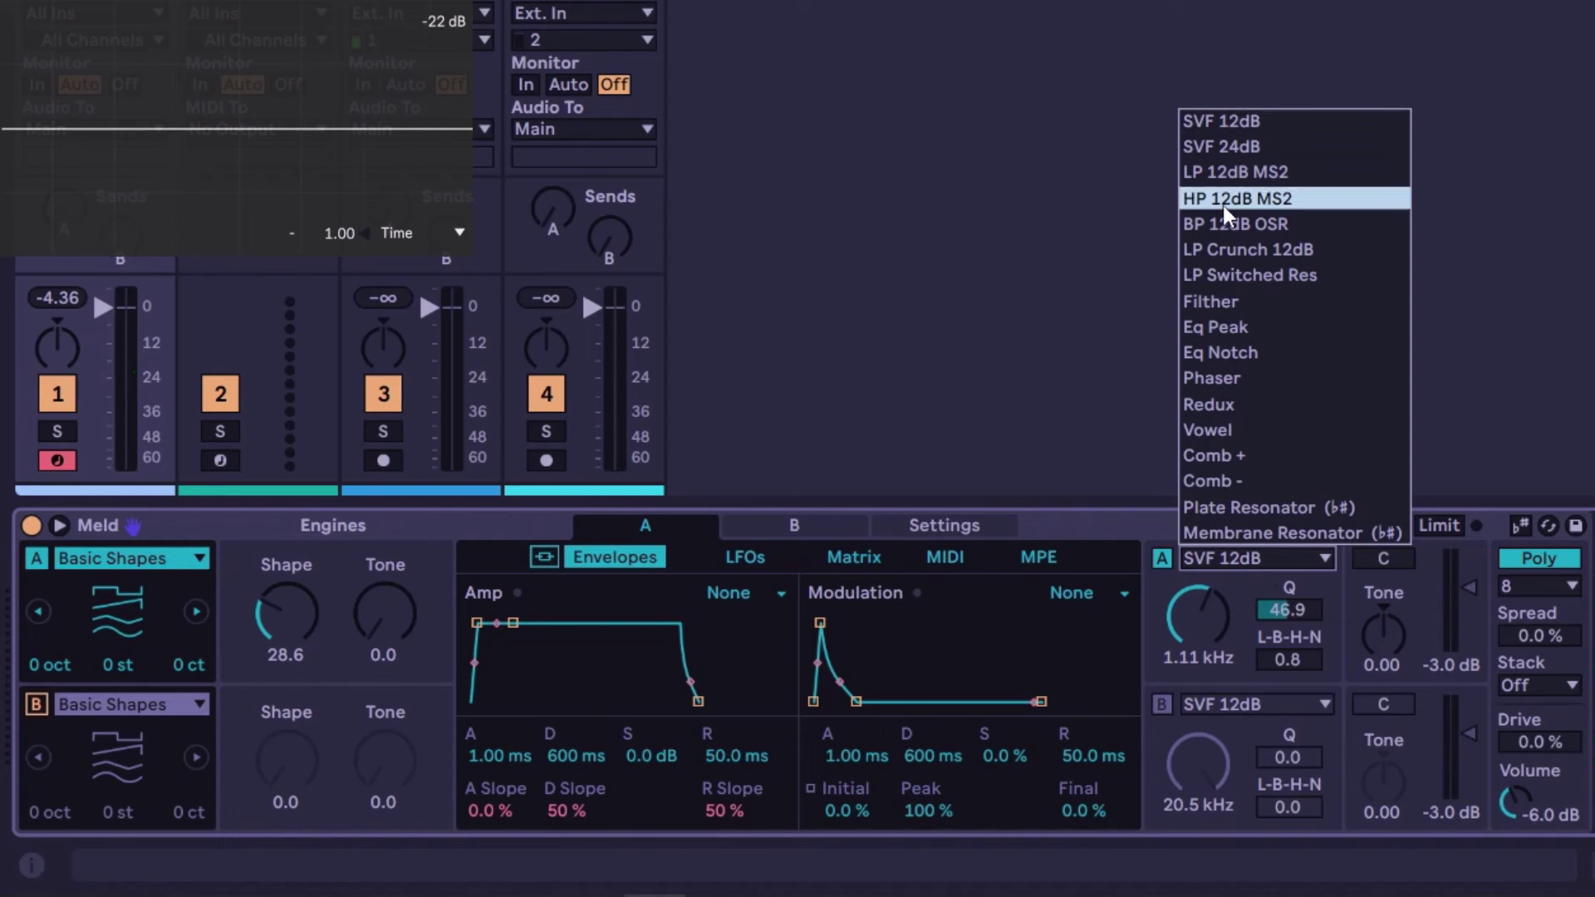
left_click(1227, 173)
mouse_move(1224, 638)
left_mouse_down()
mouse_move(1224, 606)
mouse_move(1197, 656)
mouse_move(1197, 602)
mouse_move(1198, 627)
left_mouse_up()
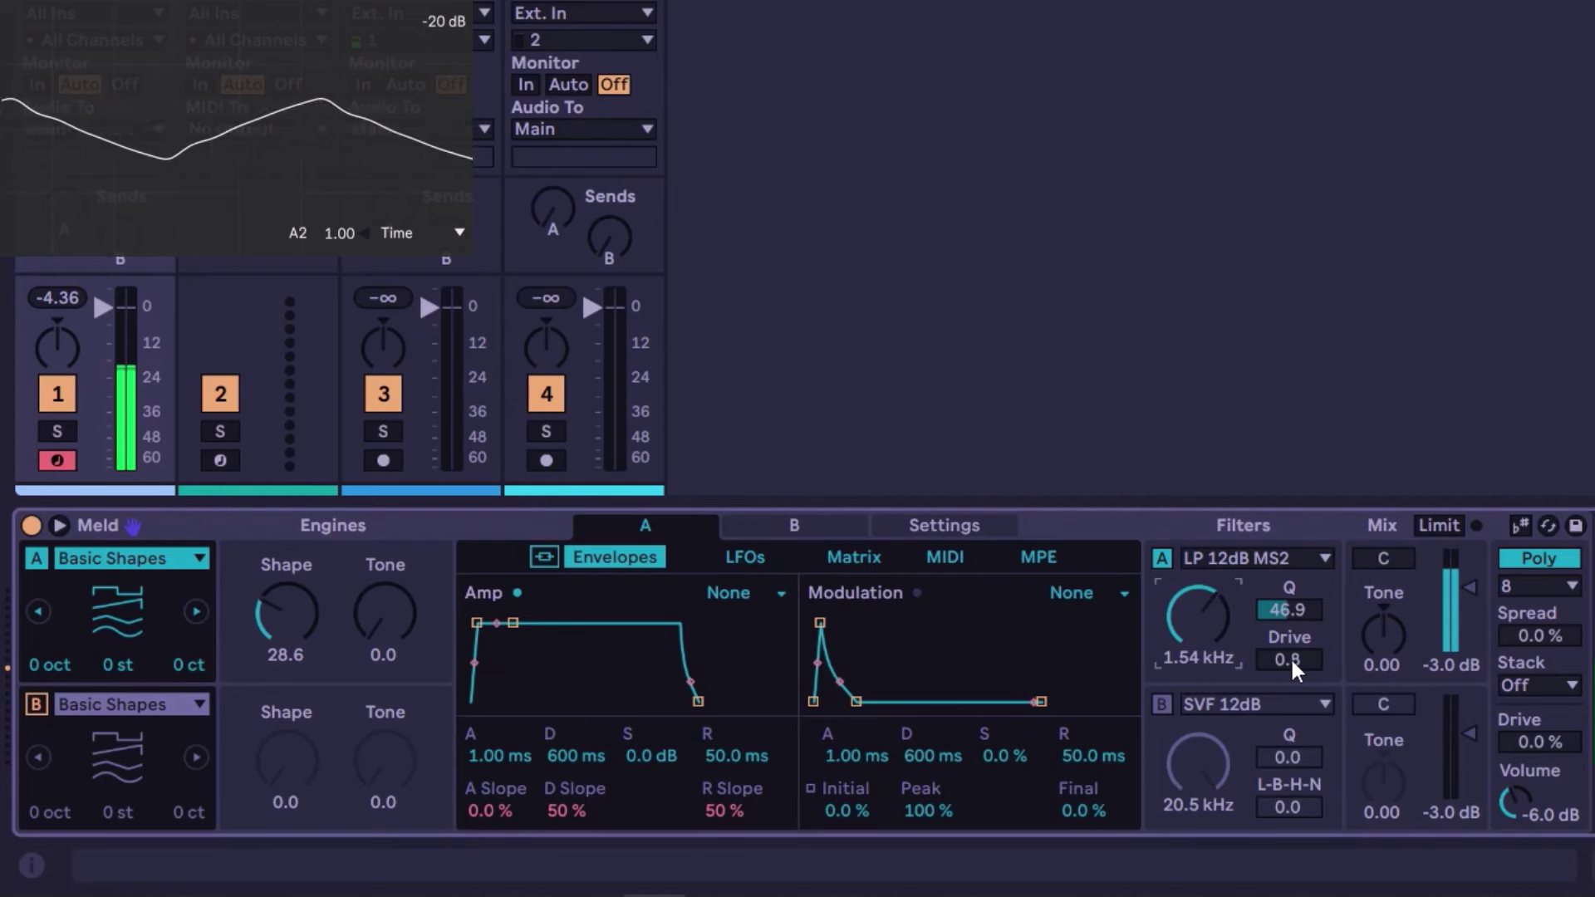
left_click_drag(1289, 658, 1289, 598)
- Change filter A to Phaser with 61.7 feedback and 68.0 spread, sweeping its frequency
left_click(1267, 560)
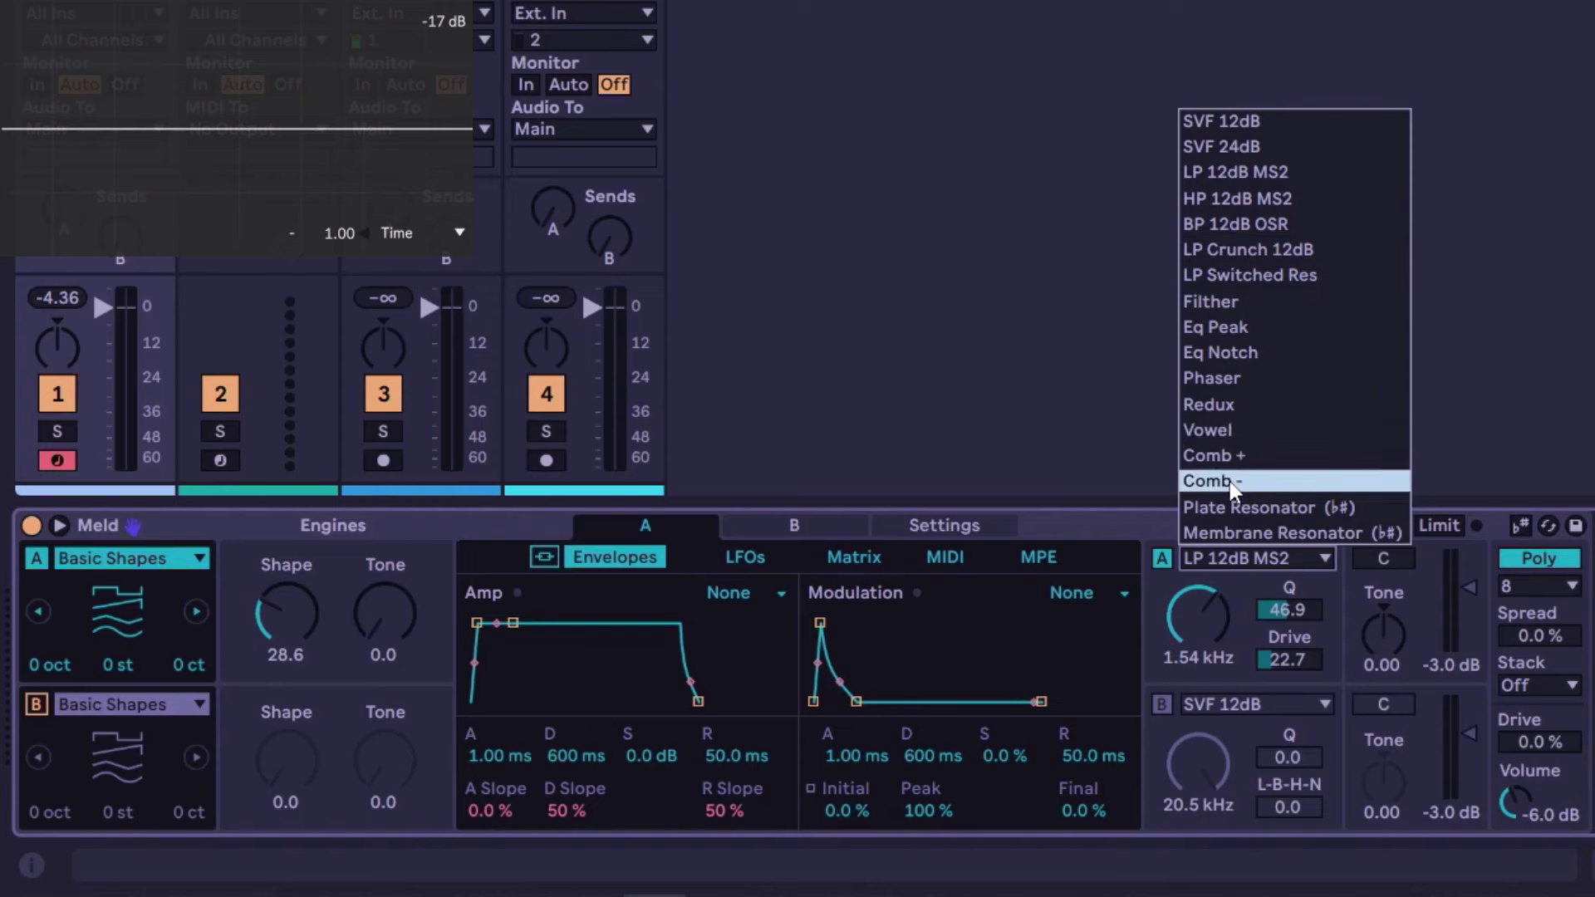
left_click(1219, 378)
mouse_move(1294, 605)
left_mouse_down()
mouse_move(1294, 579)
mouse_move(1294, 597)
left_mouse_up()
mouse_move(1194, 583)
left_mouse_down()
mouse_move(1195, 623)
mouse_move(1195, 573)
left_mouse_up()
left_click_drag(1286, 667, 1286, 621)
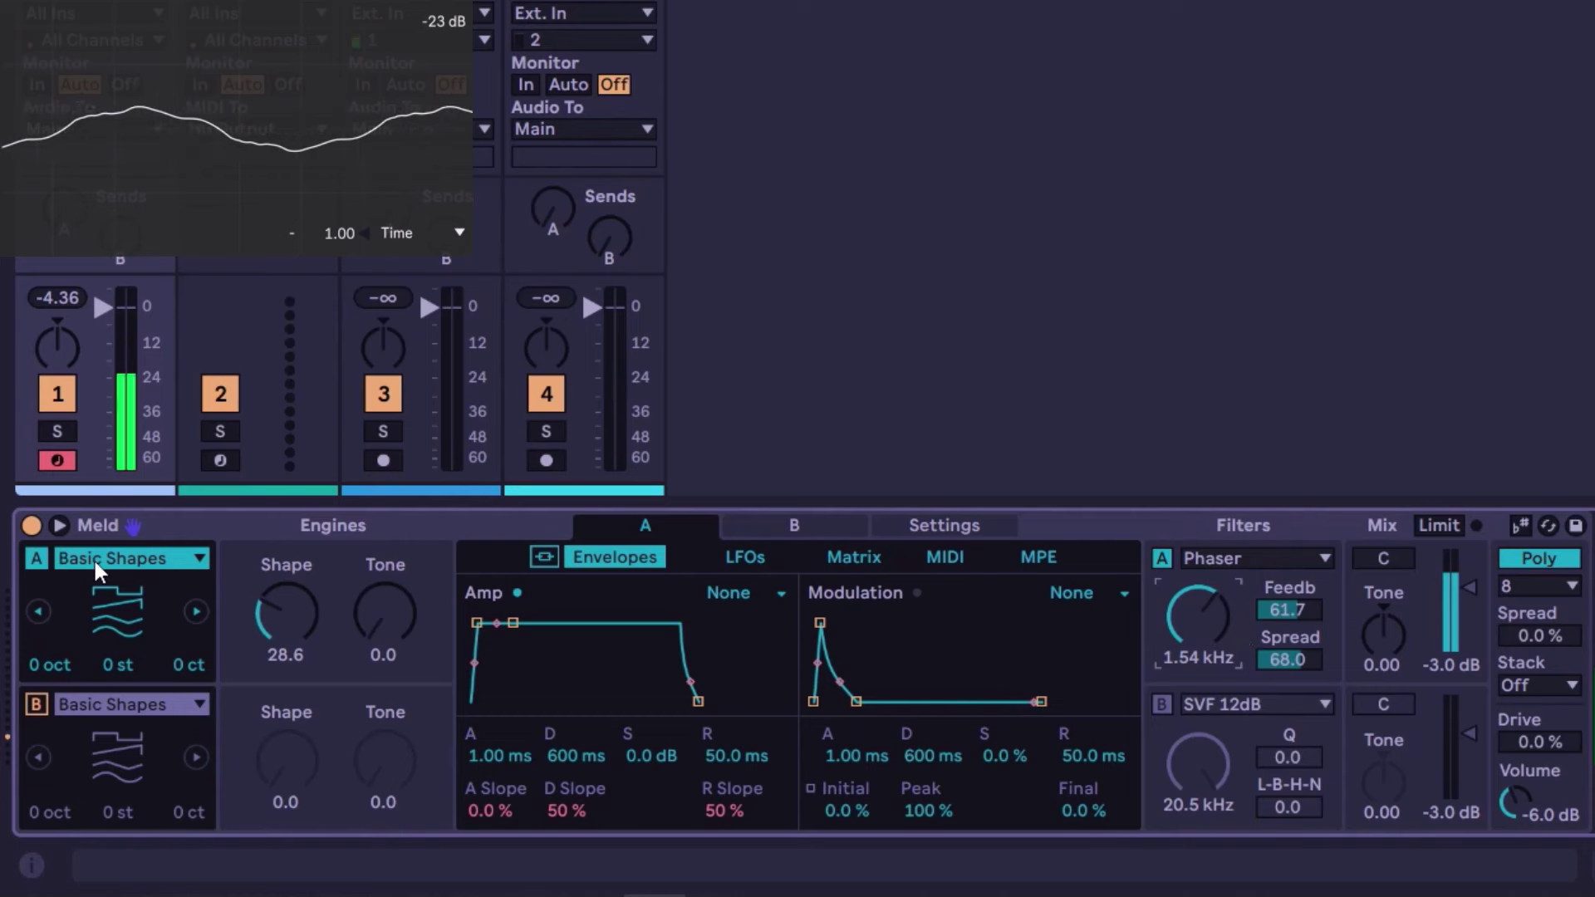
left_click_drag(1197, 619, 1214, 581)
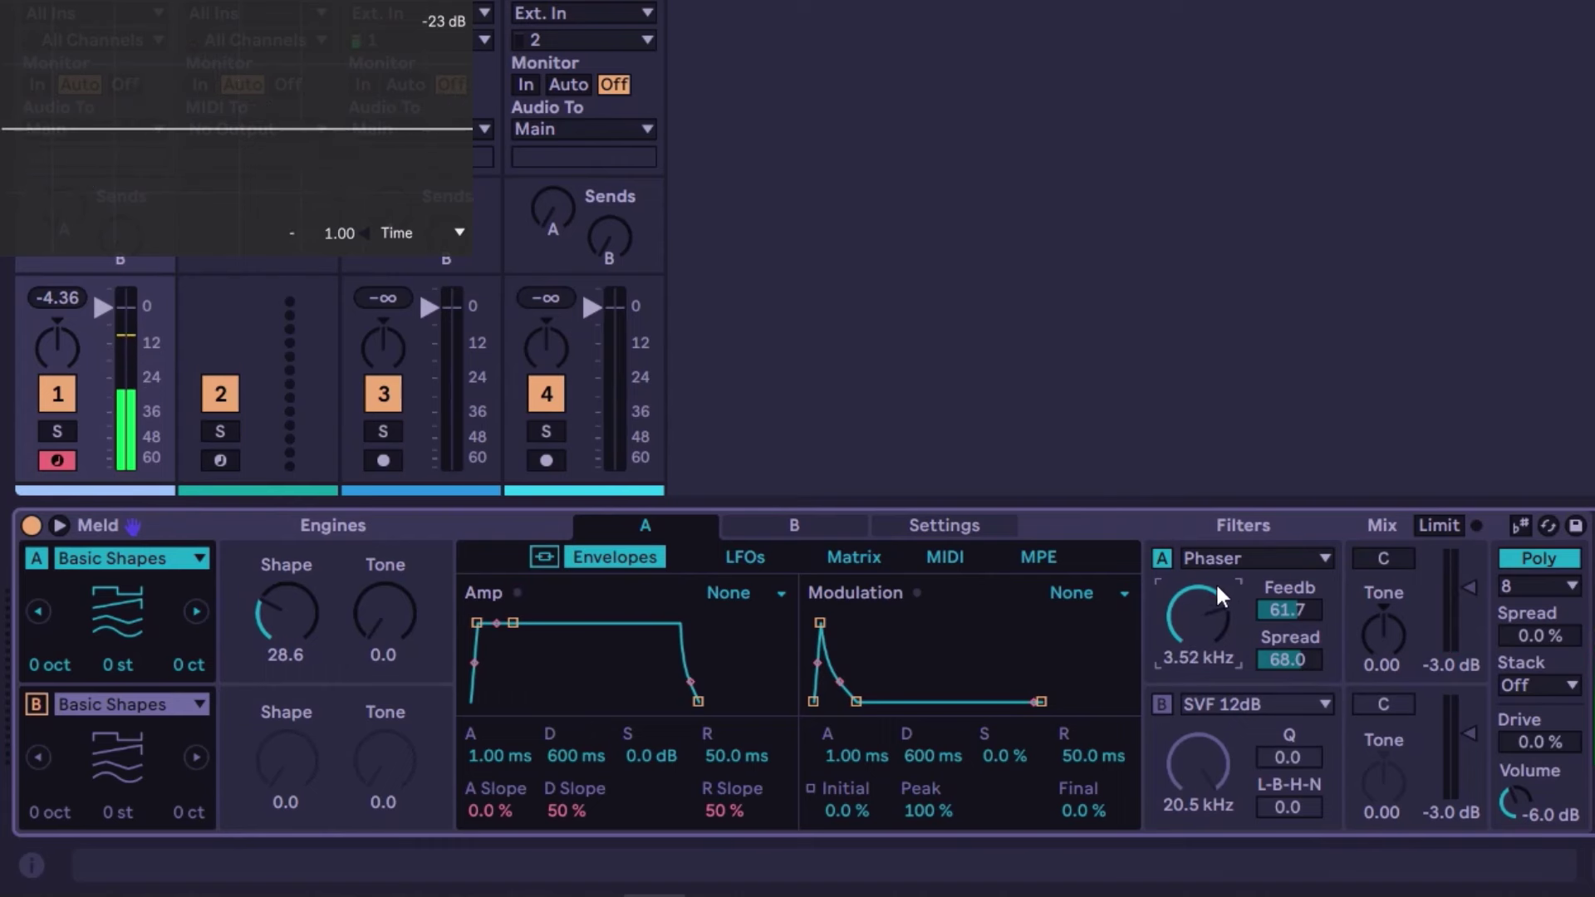
- Browse filter A's and filter B's type lists and switch engine B on
left_click(1248, 555)
left_click(1250, 702)
left_click(1259, 705)
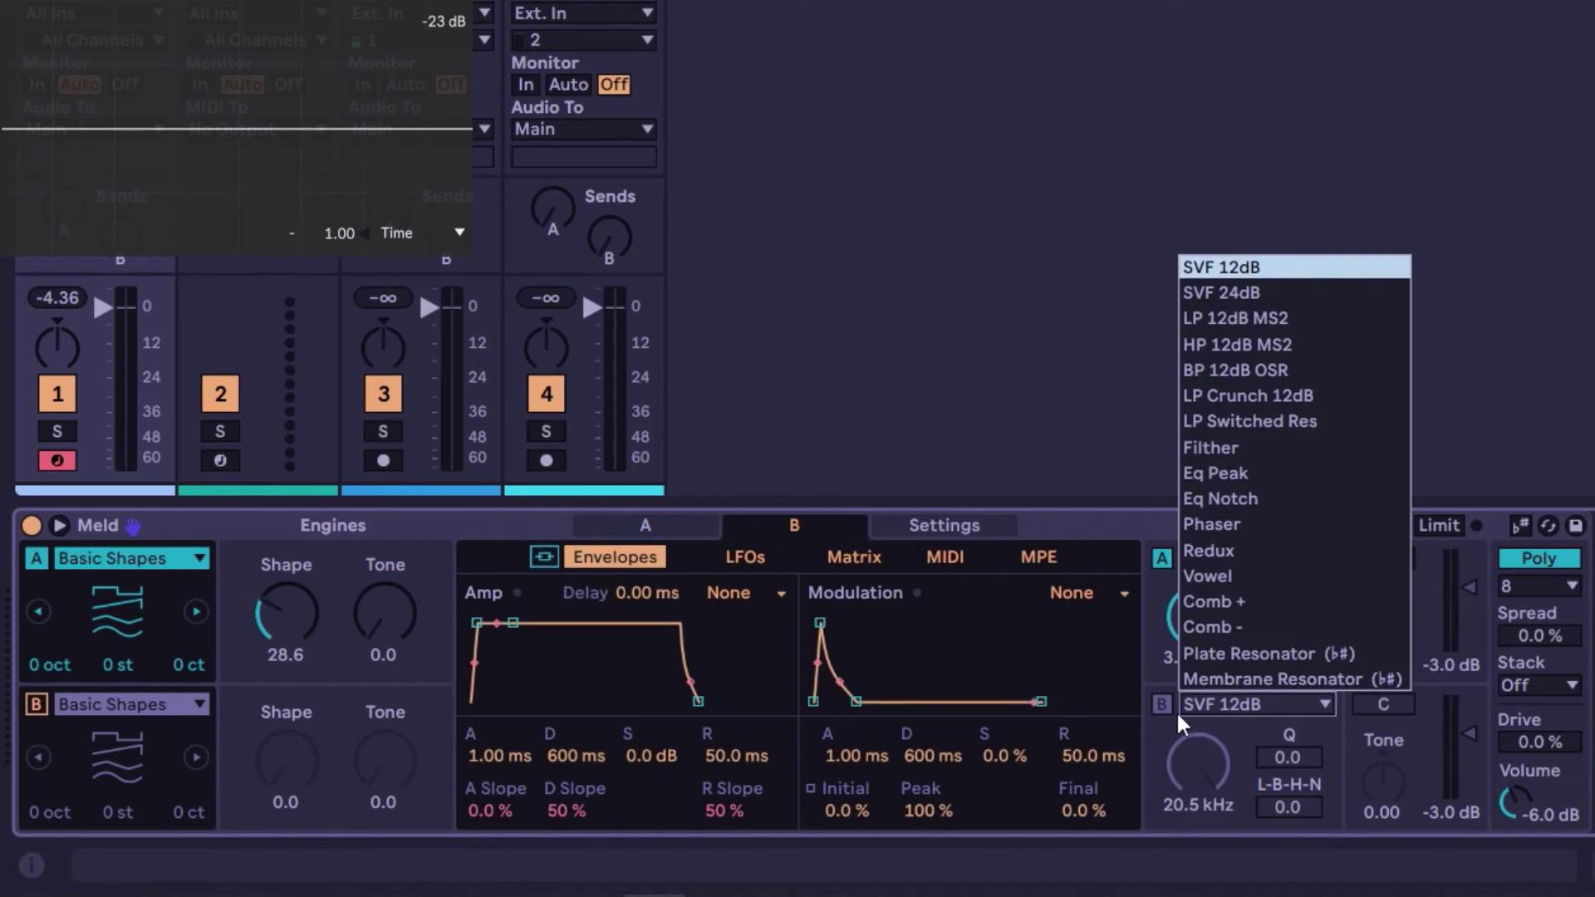
left_click(1176, 708)
left_click(36, 705)
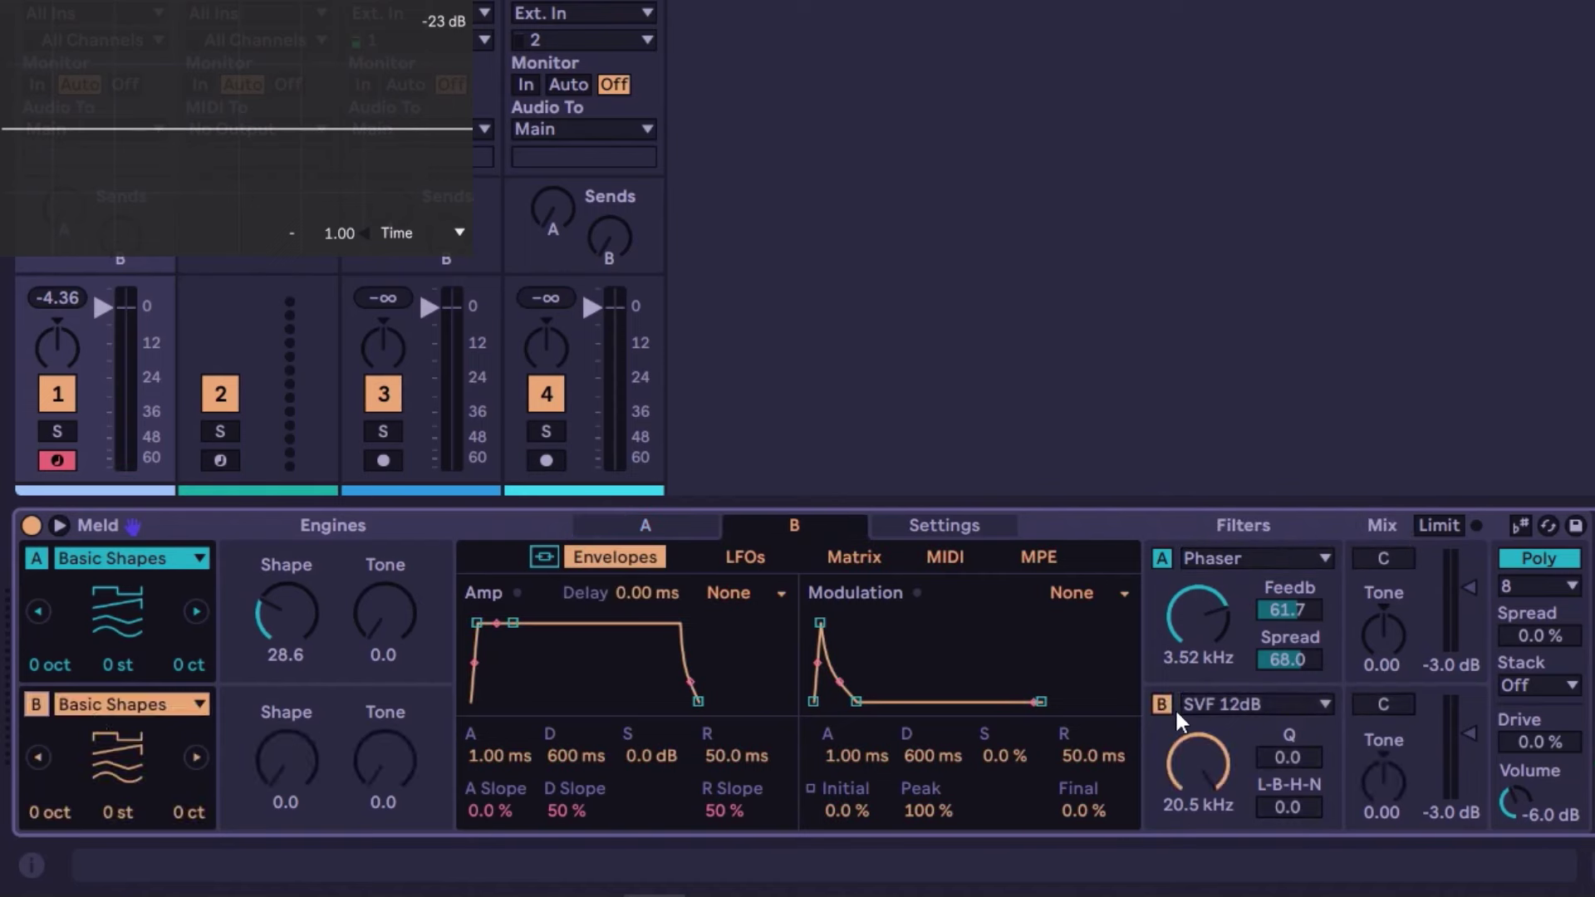
left_click(1229, 707)
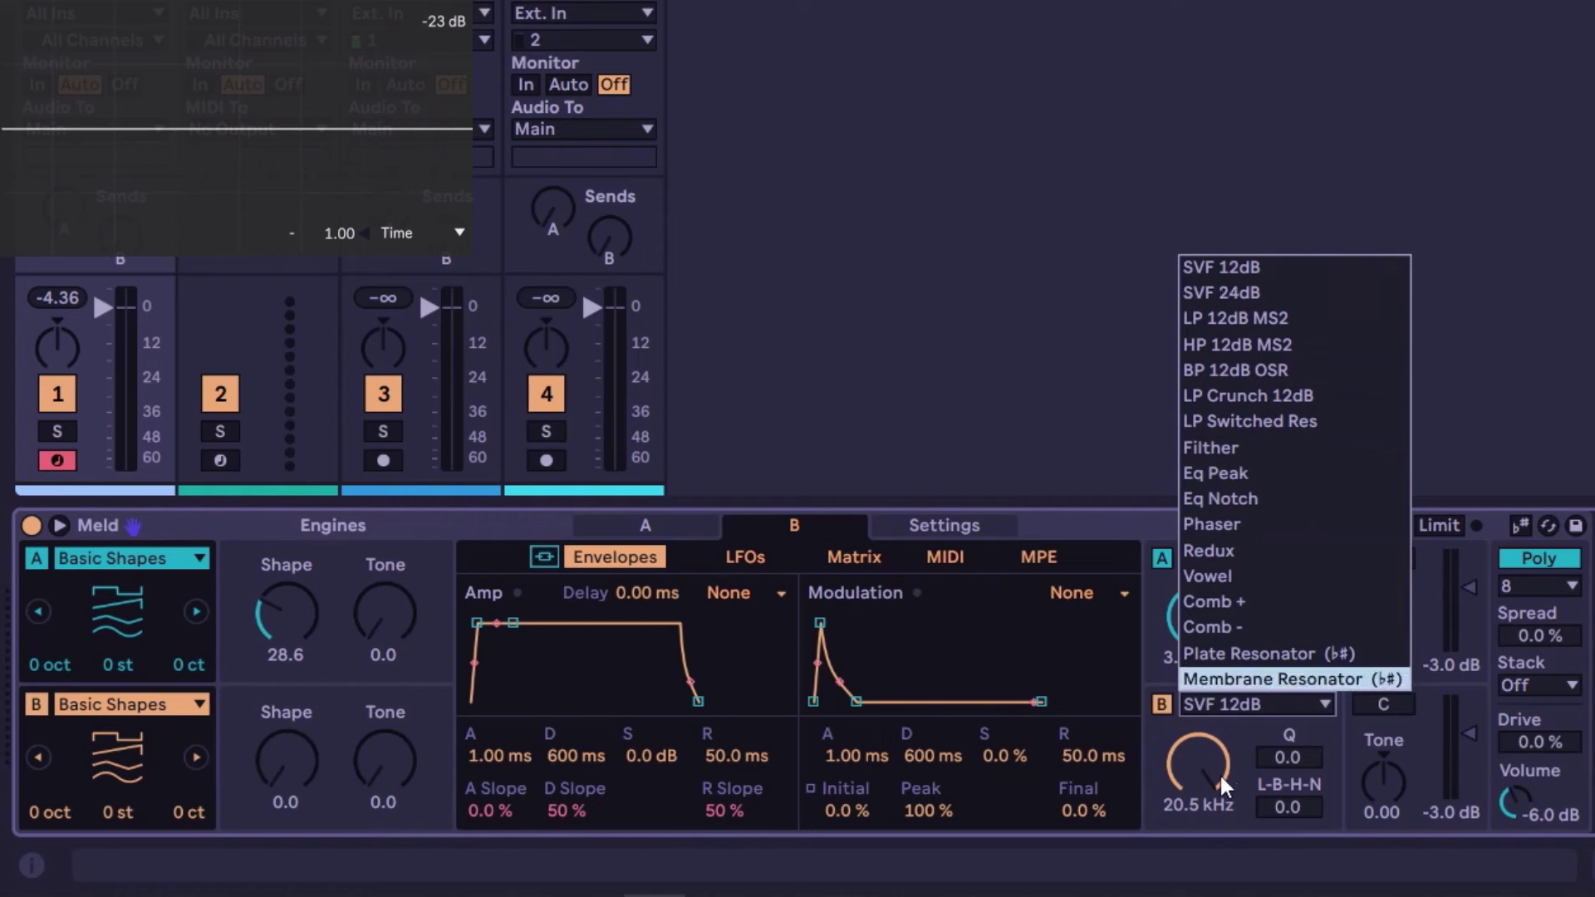
left_click(1238, 702)
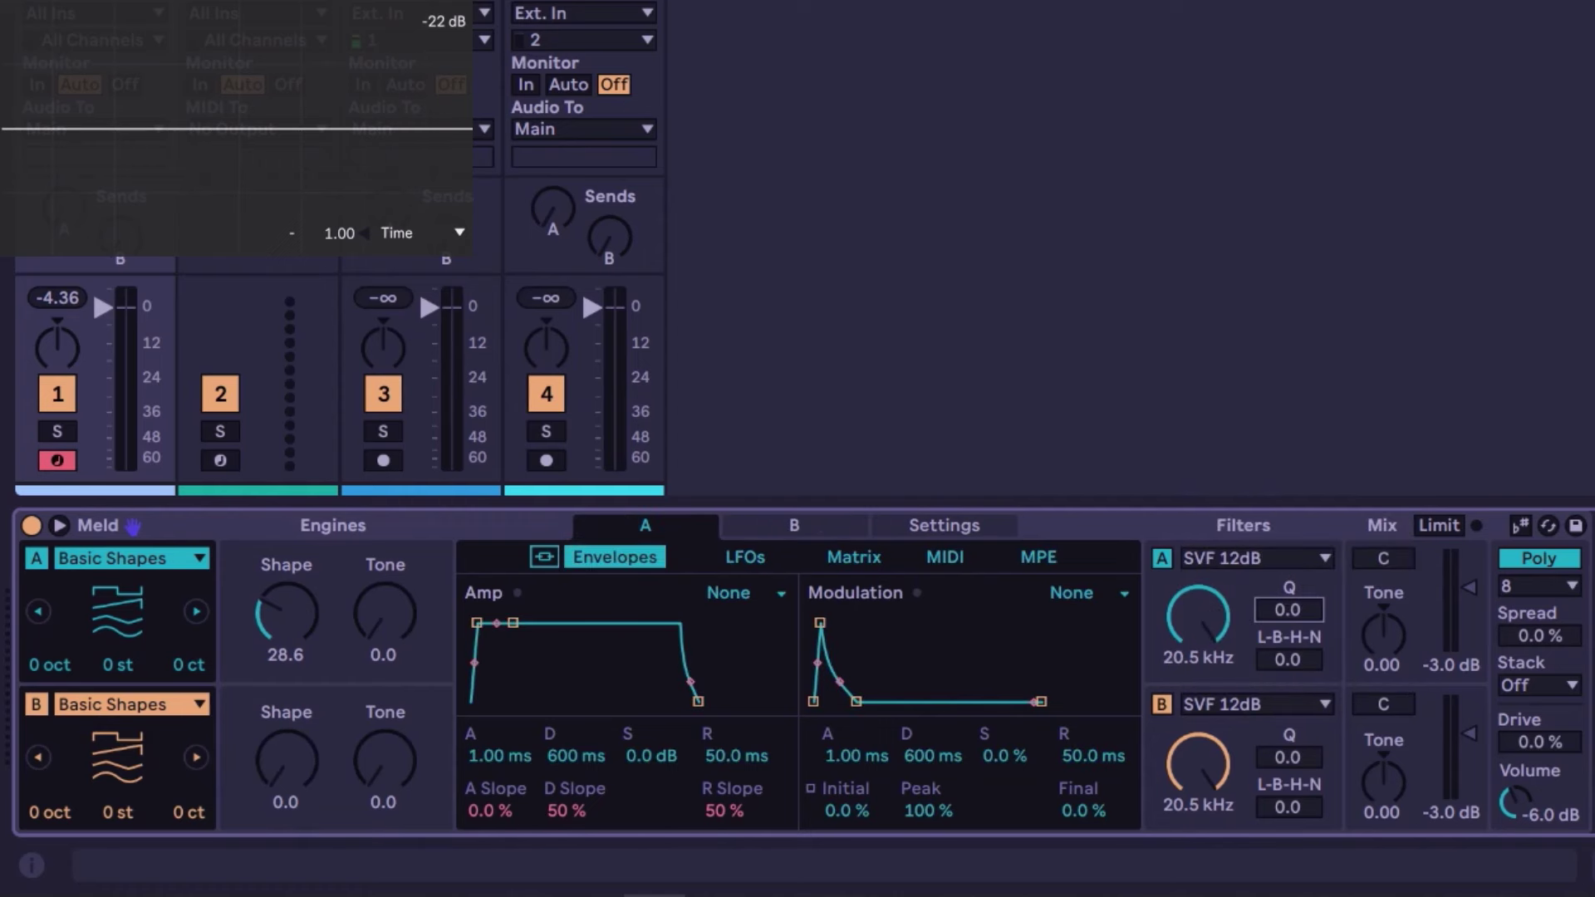
- Set filter A's Q to 26.6 with cutoff near 1.38 kHz, and turn engine B off
left_click_drag(1177, 625, 1177, 706)
left_click_drag(1288, 611, 1287, 573)
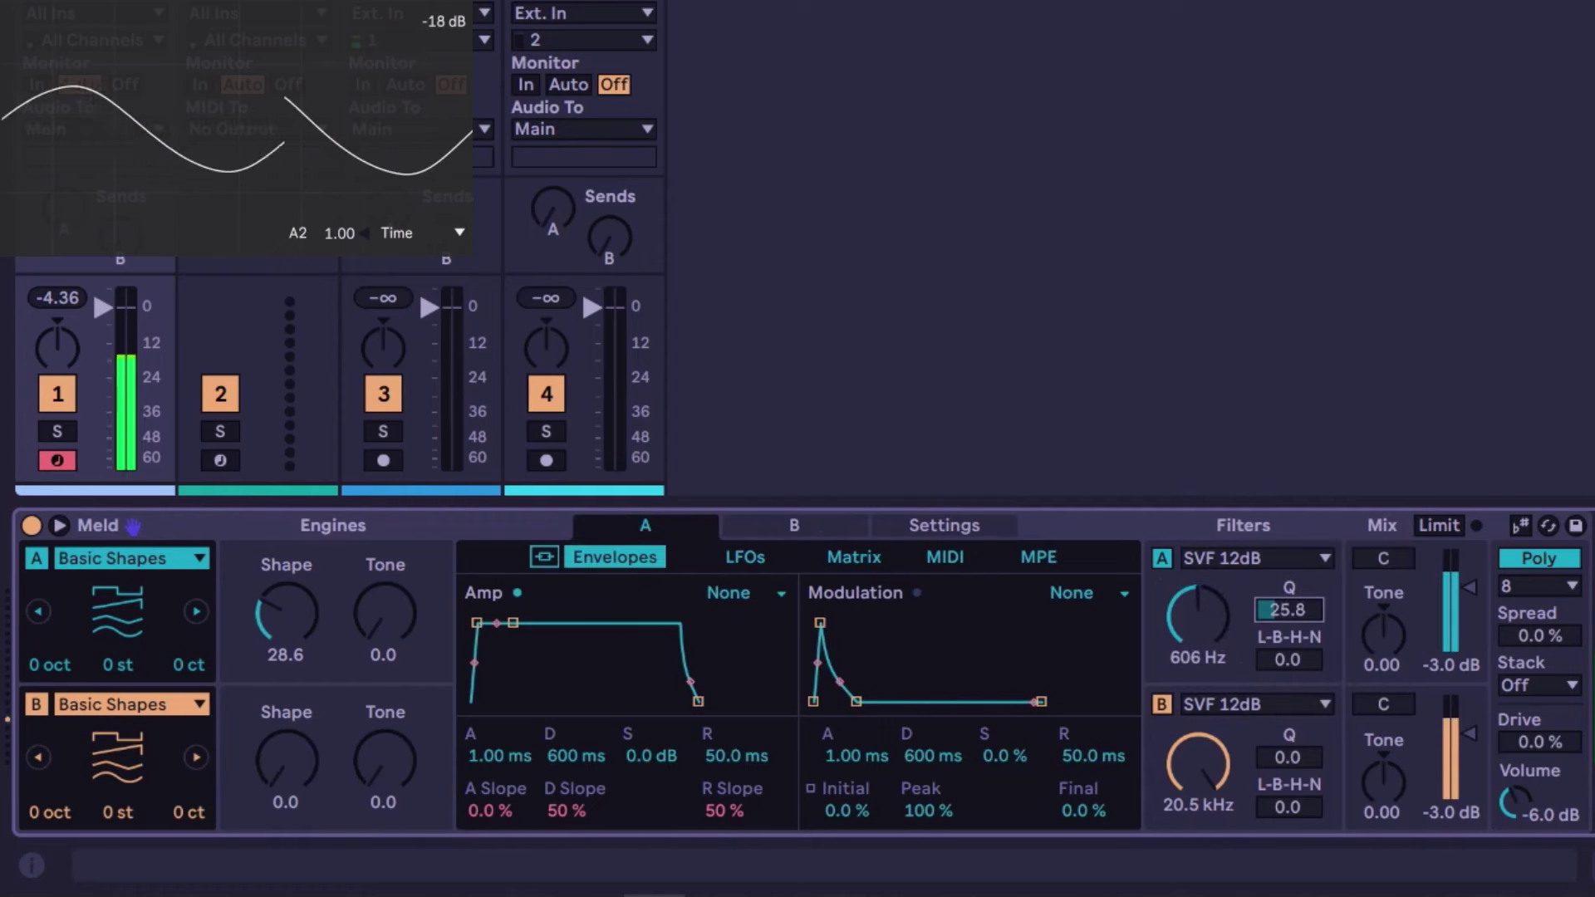
left_click(36, 704)
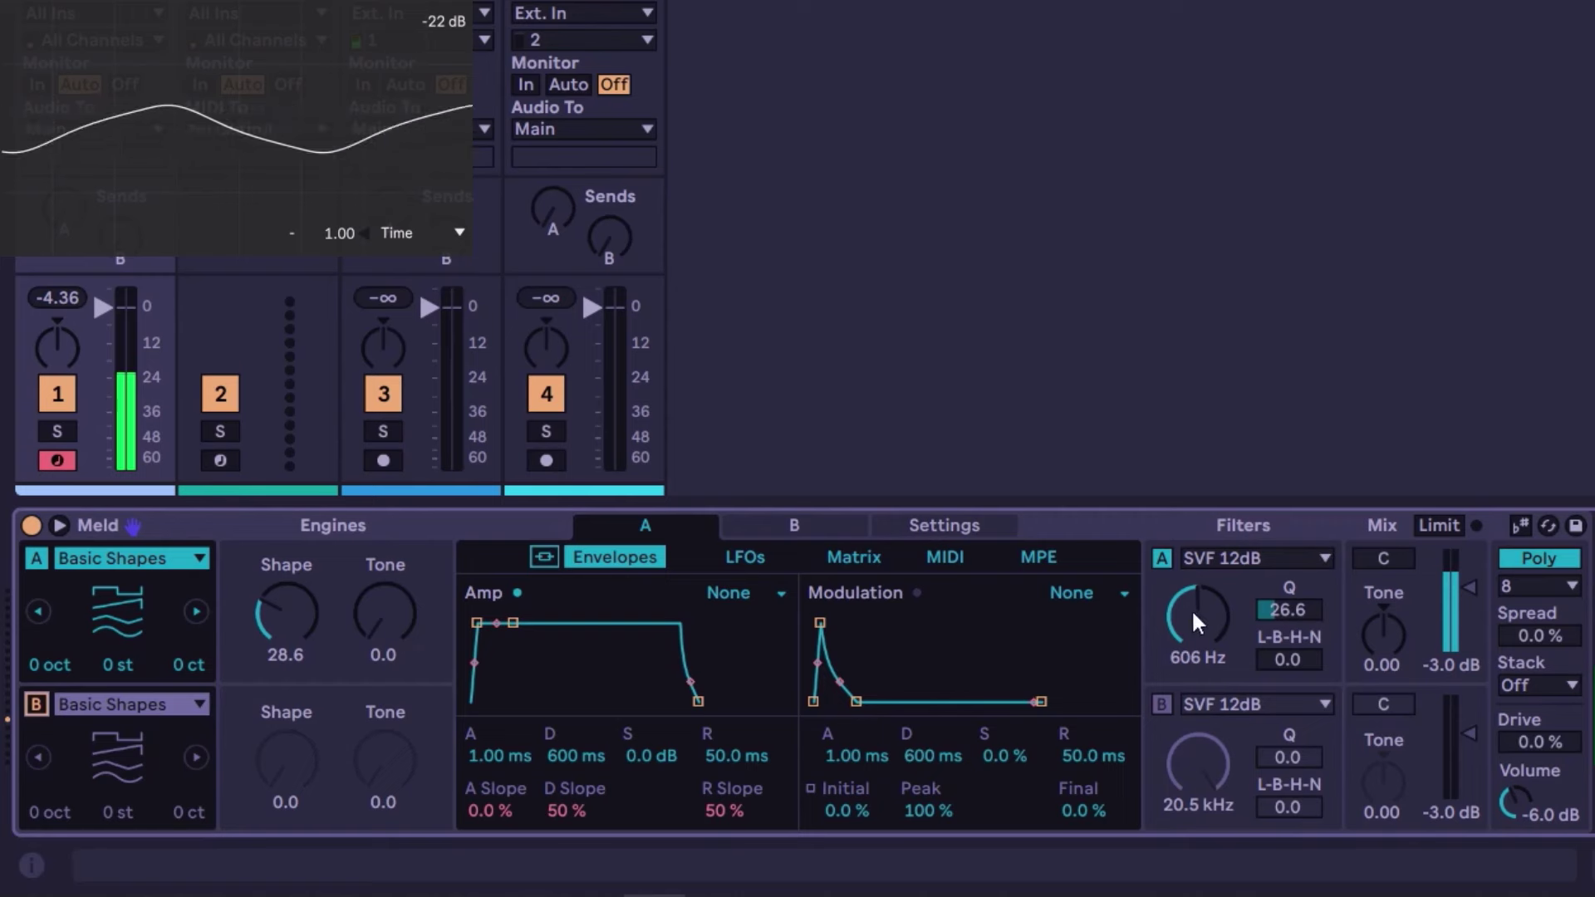
mouse_move(1191, 610)
left_mouse_down()
mouse_move(1191, 664)
mouse_move(1191, 573)
mouse_move(1190, 652)
mouse_move(1191, 615)
left_mouse_up()
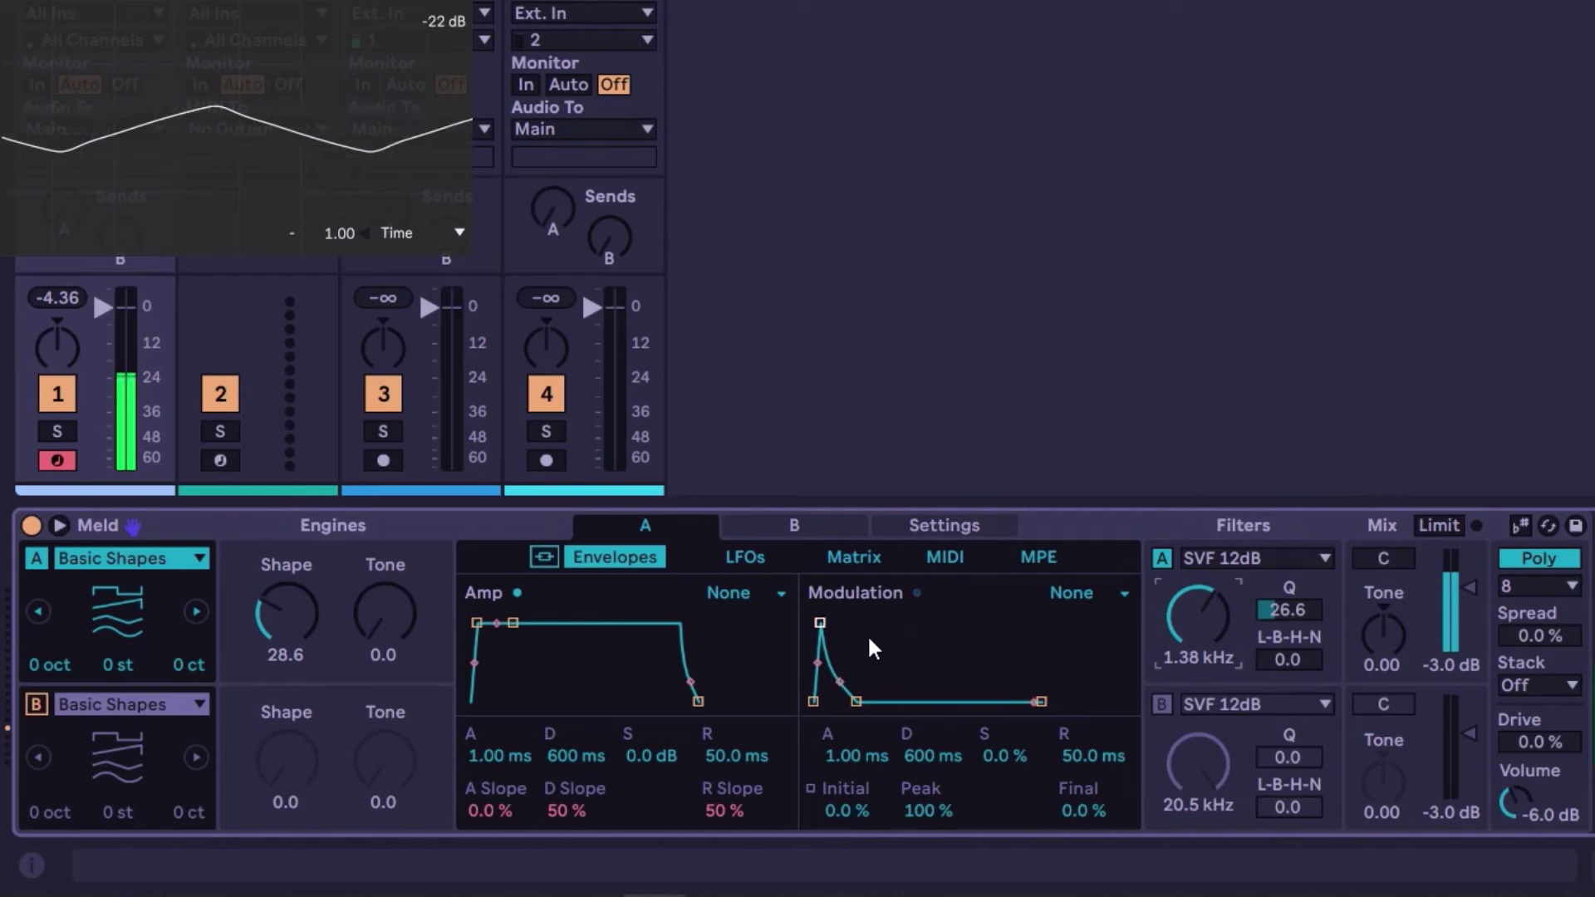
mouse_move(1196, 619)
left_mouse_down()
mouse_move(1196, 639)
mouse_move(1196, 616)
left_mouse_up()
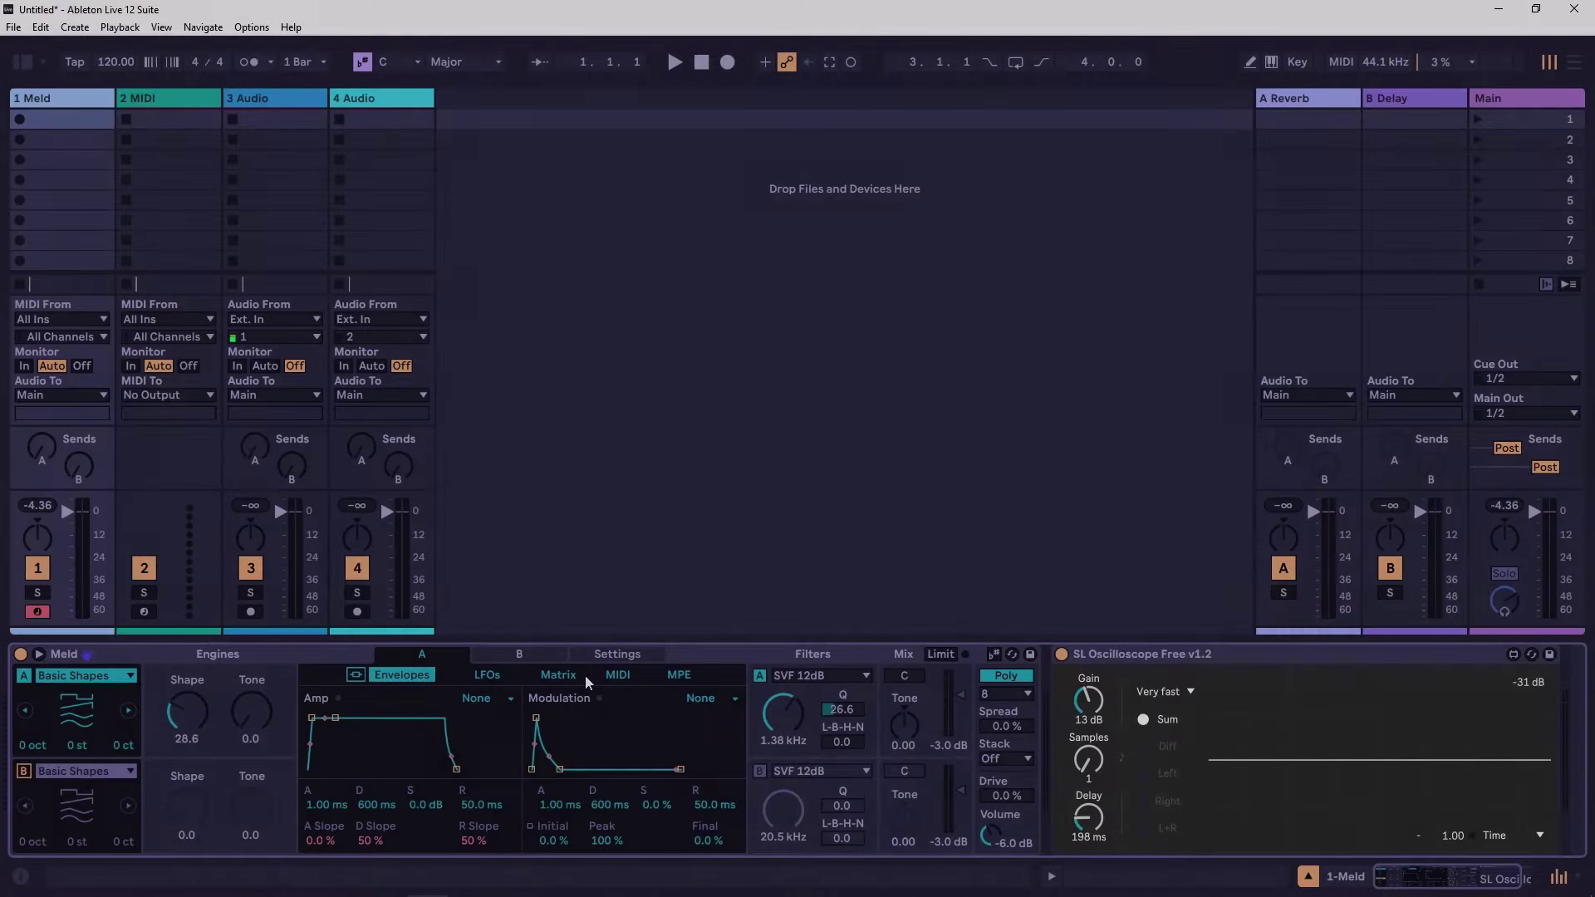
- Expand Meld's modulation matrix to full size and flip between engine A and B routings, ending on A
left_click(872, 562)
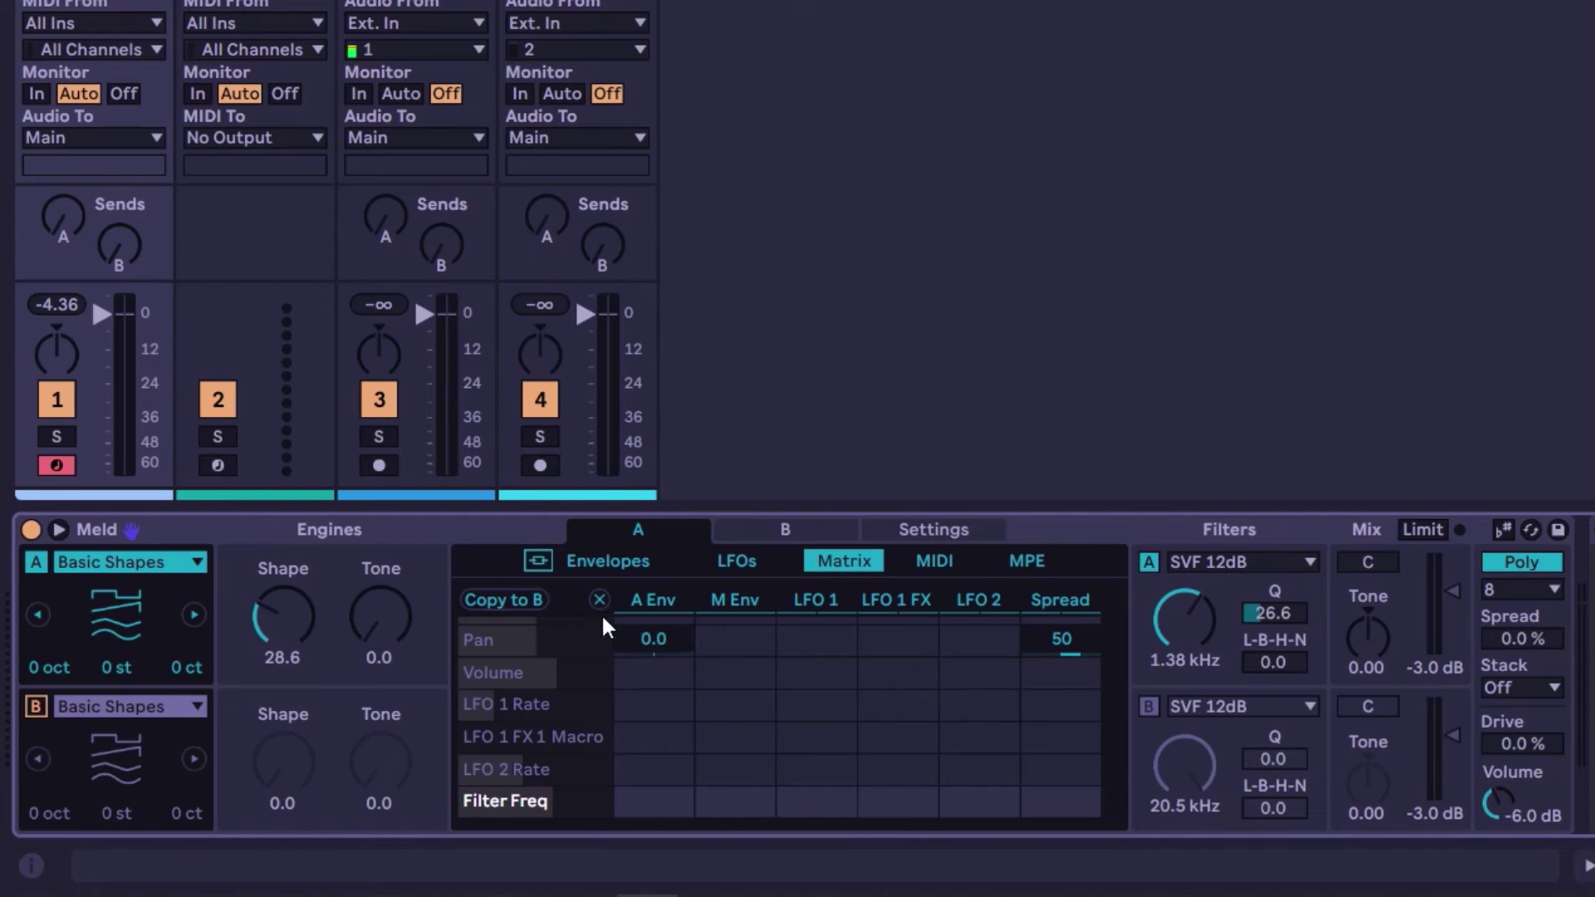
left_click(785, 530)
left_click(686, 534)
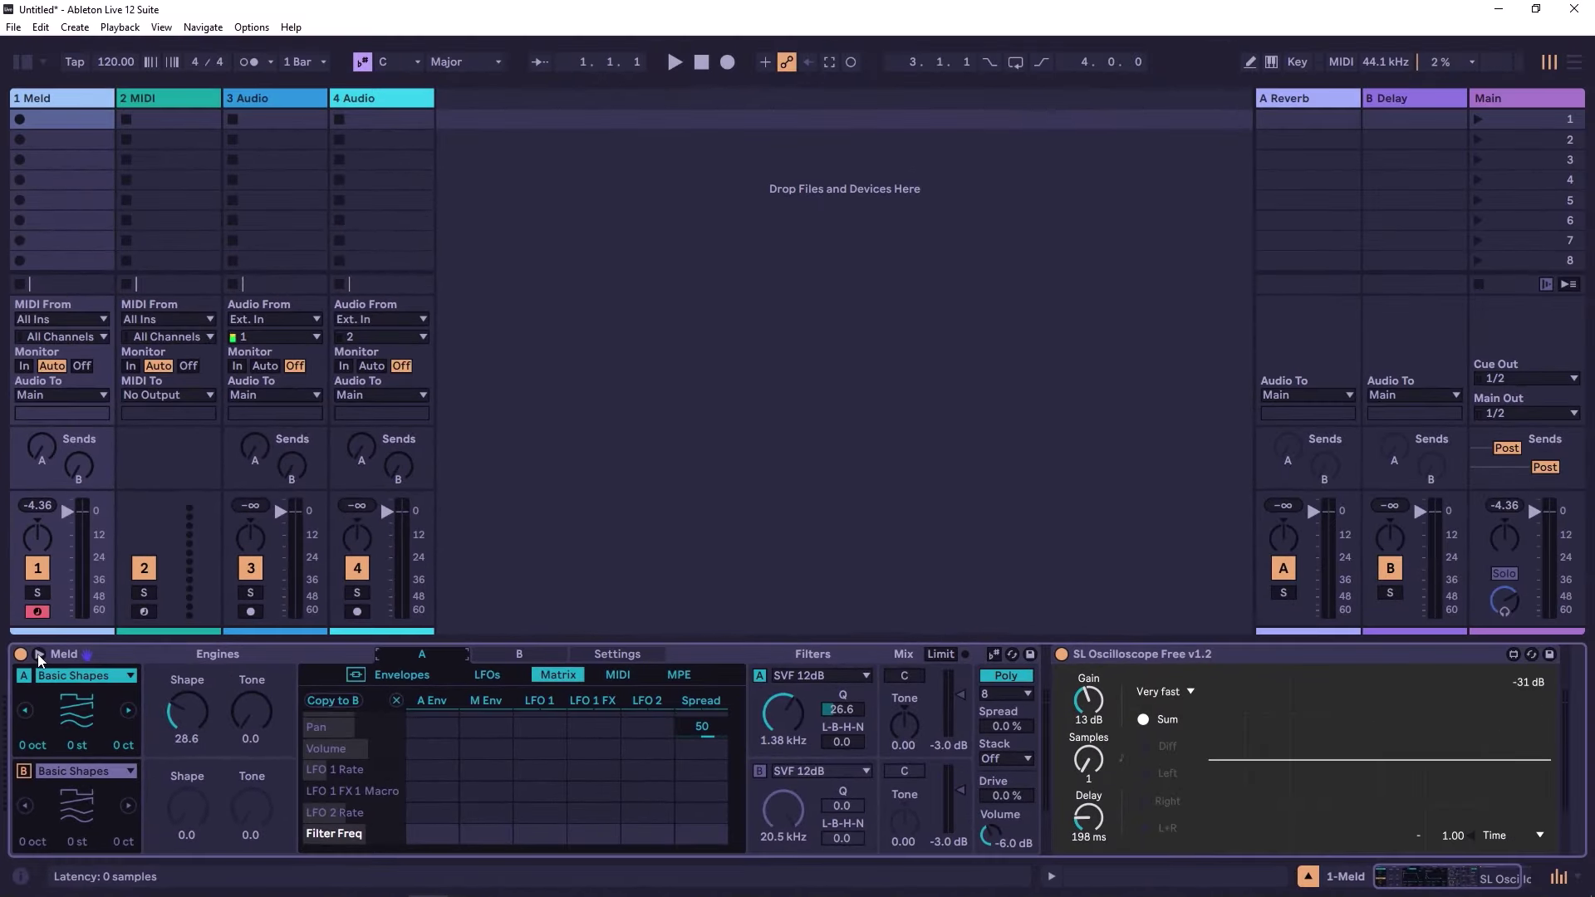
left_click(37, 654)
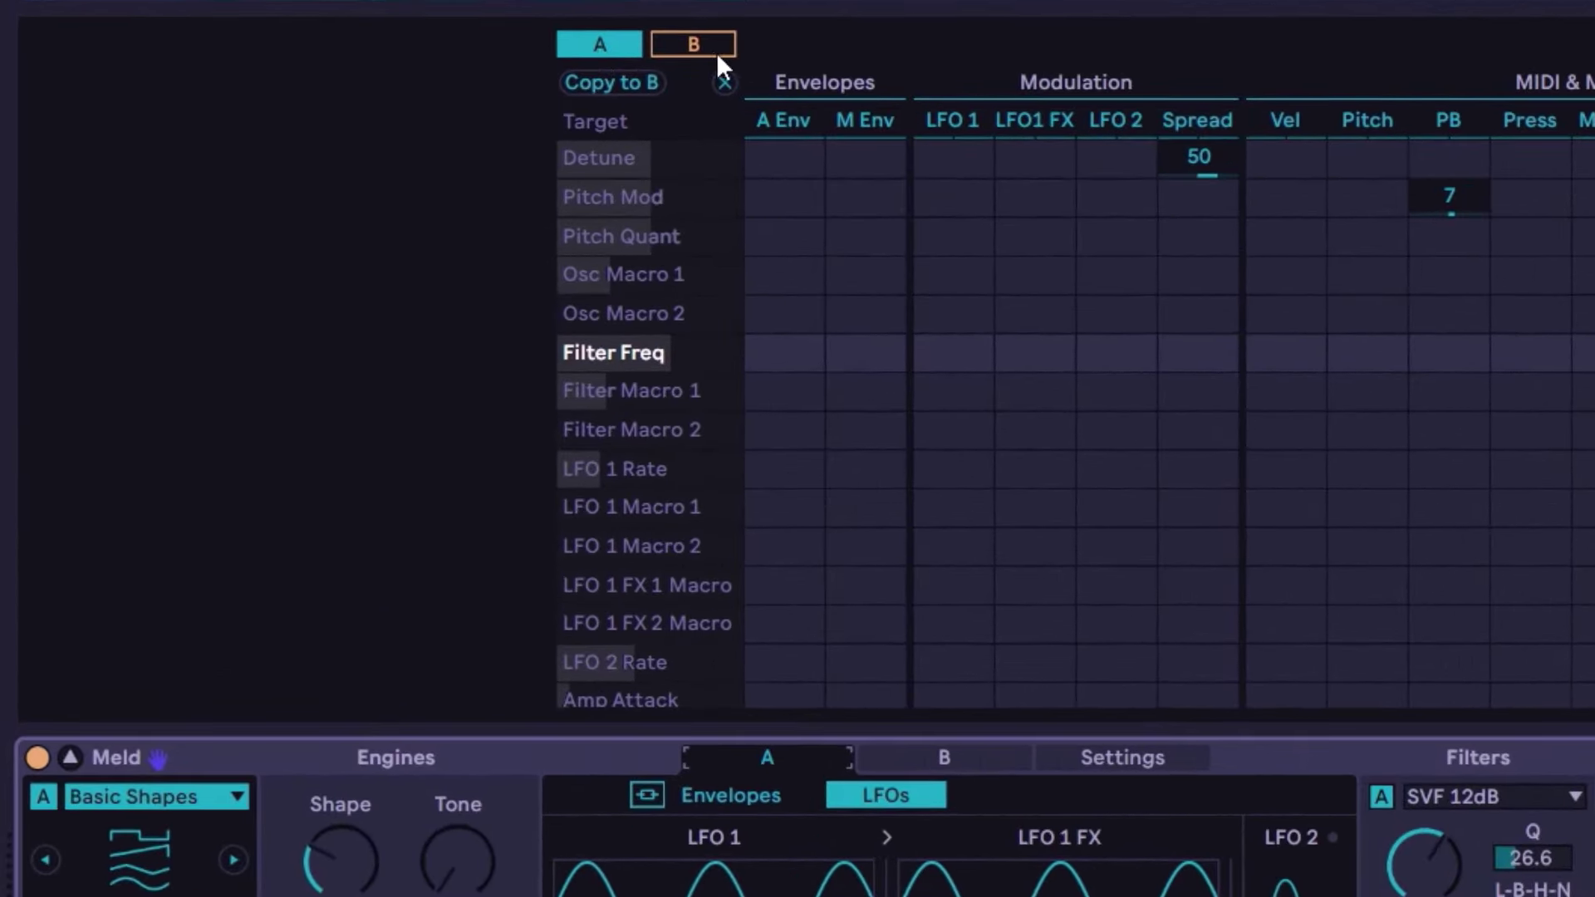
left_click(693, 44)
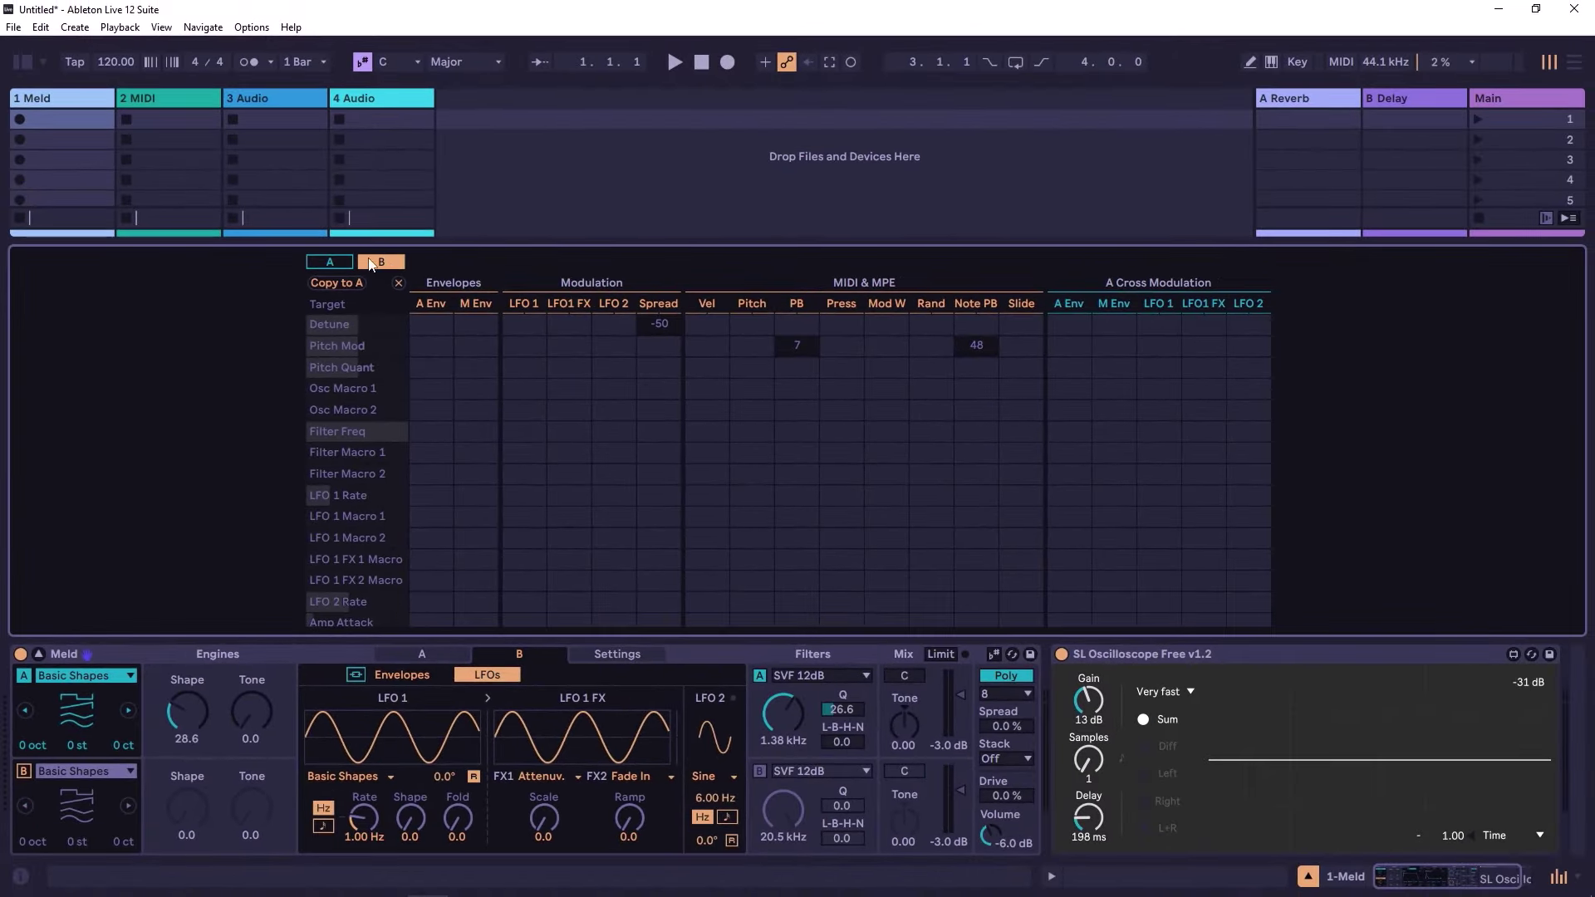
left_click(333, 263)
left_click(372, 262)
left_click(326, 261)
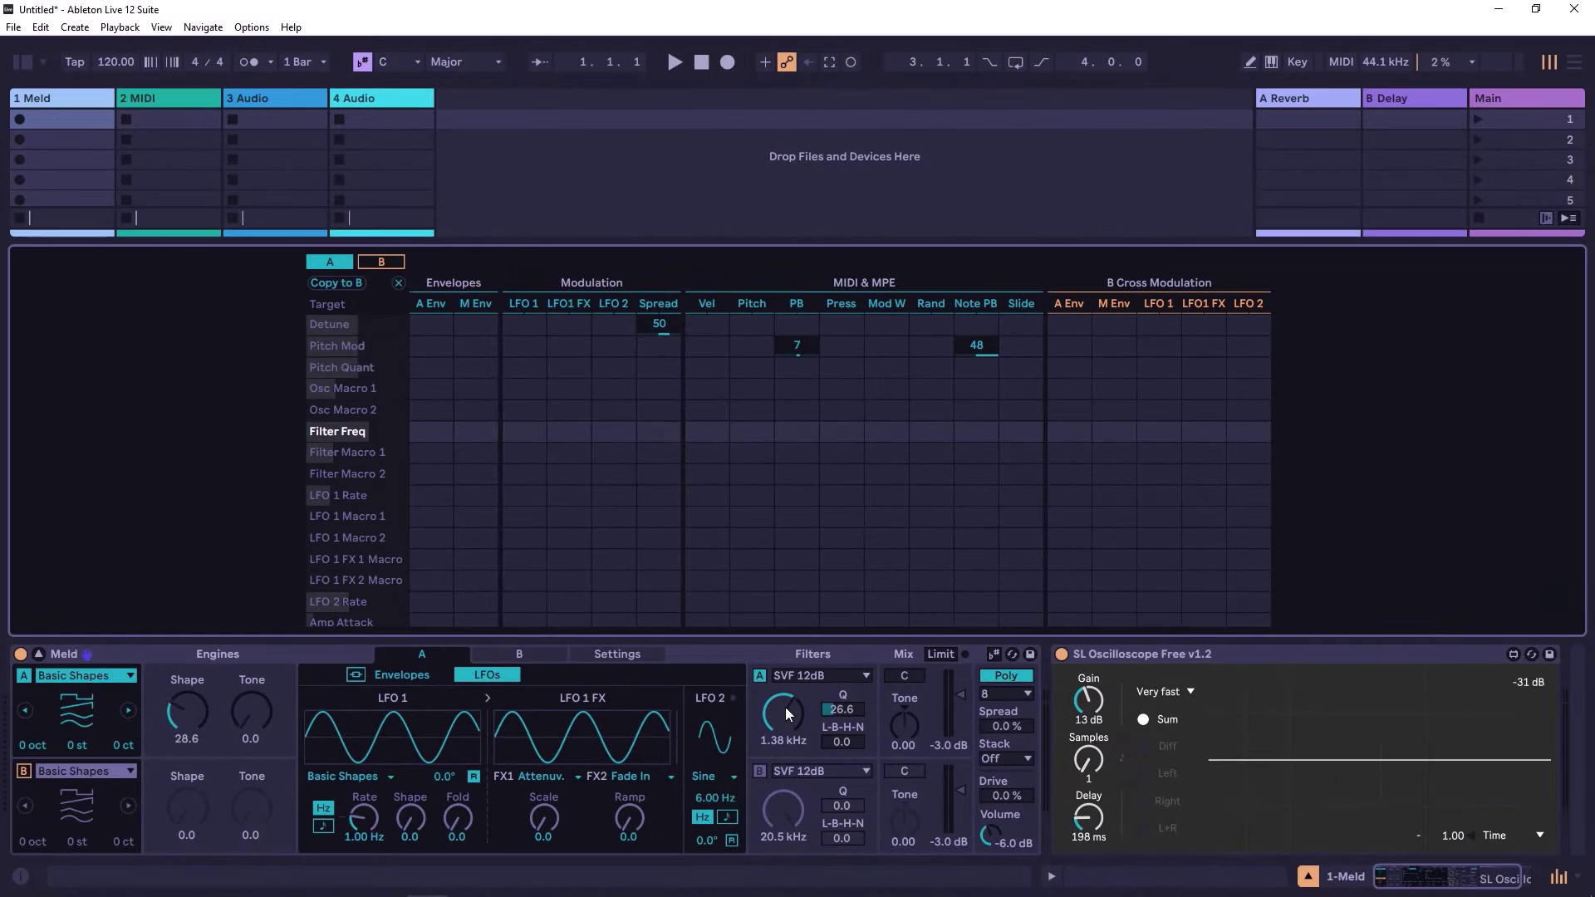
- Sweep engine A's filter cutoff to about 2.99 kHz with Q 41.4, then show the Envelopes view
left_click_drag(785, 706, 848, 696)
left_click(830, 613)
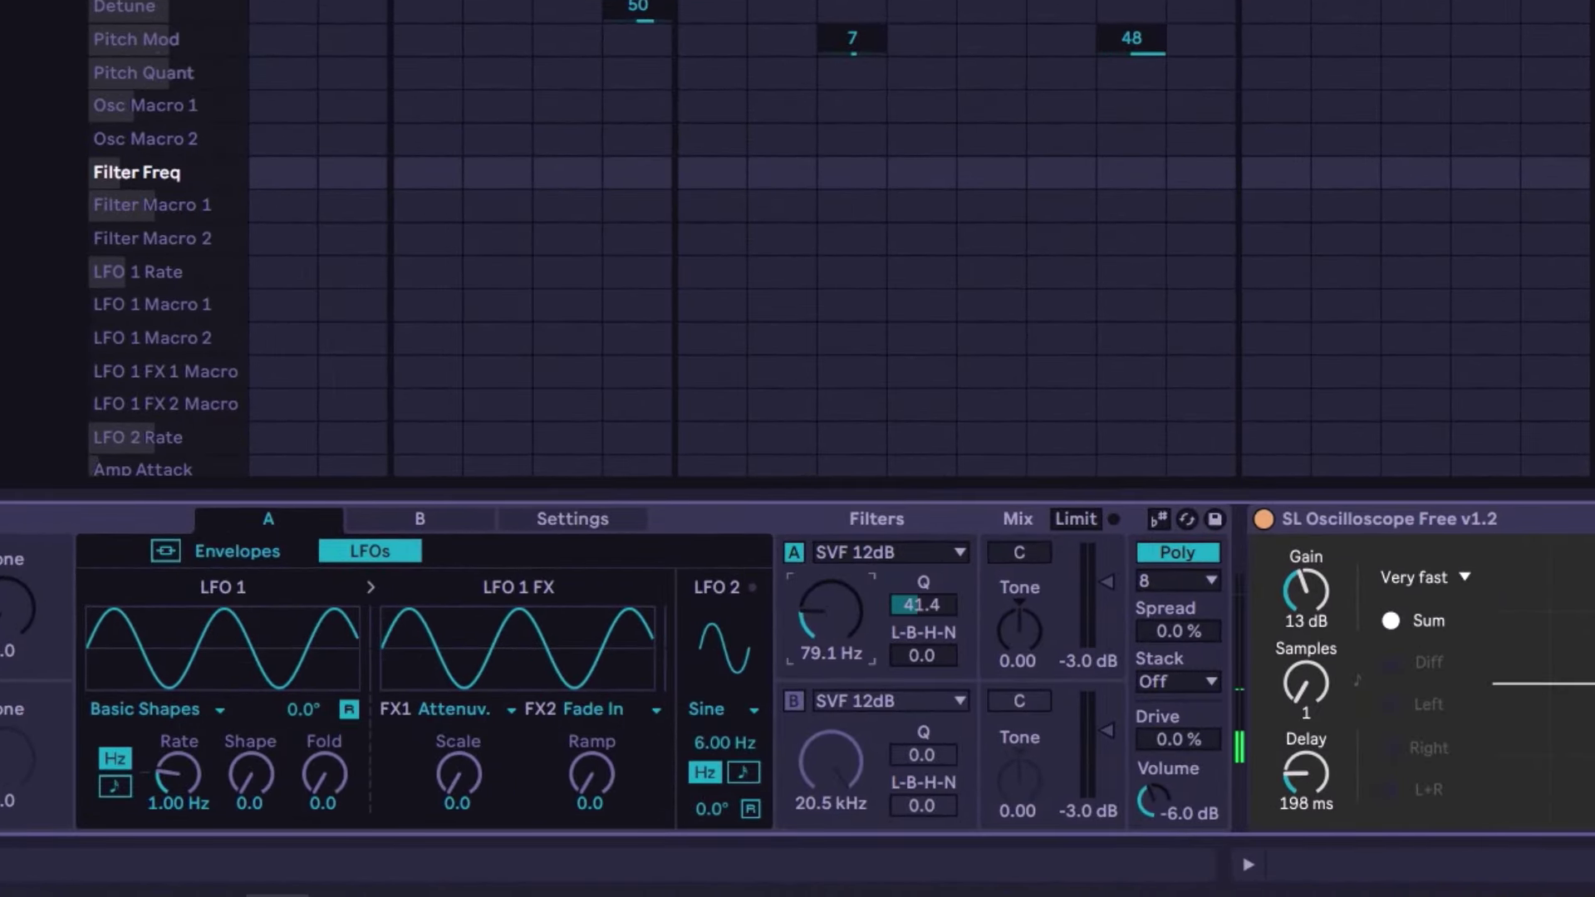
left_click_drag(831, 613, 830, 570)
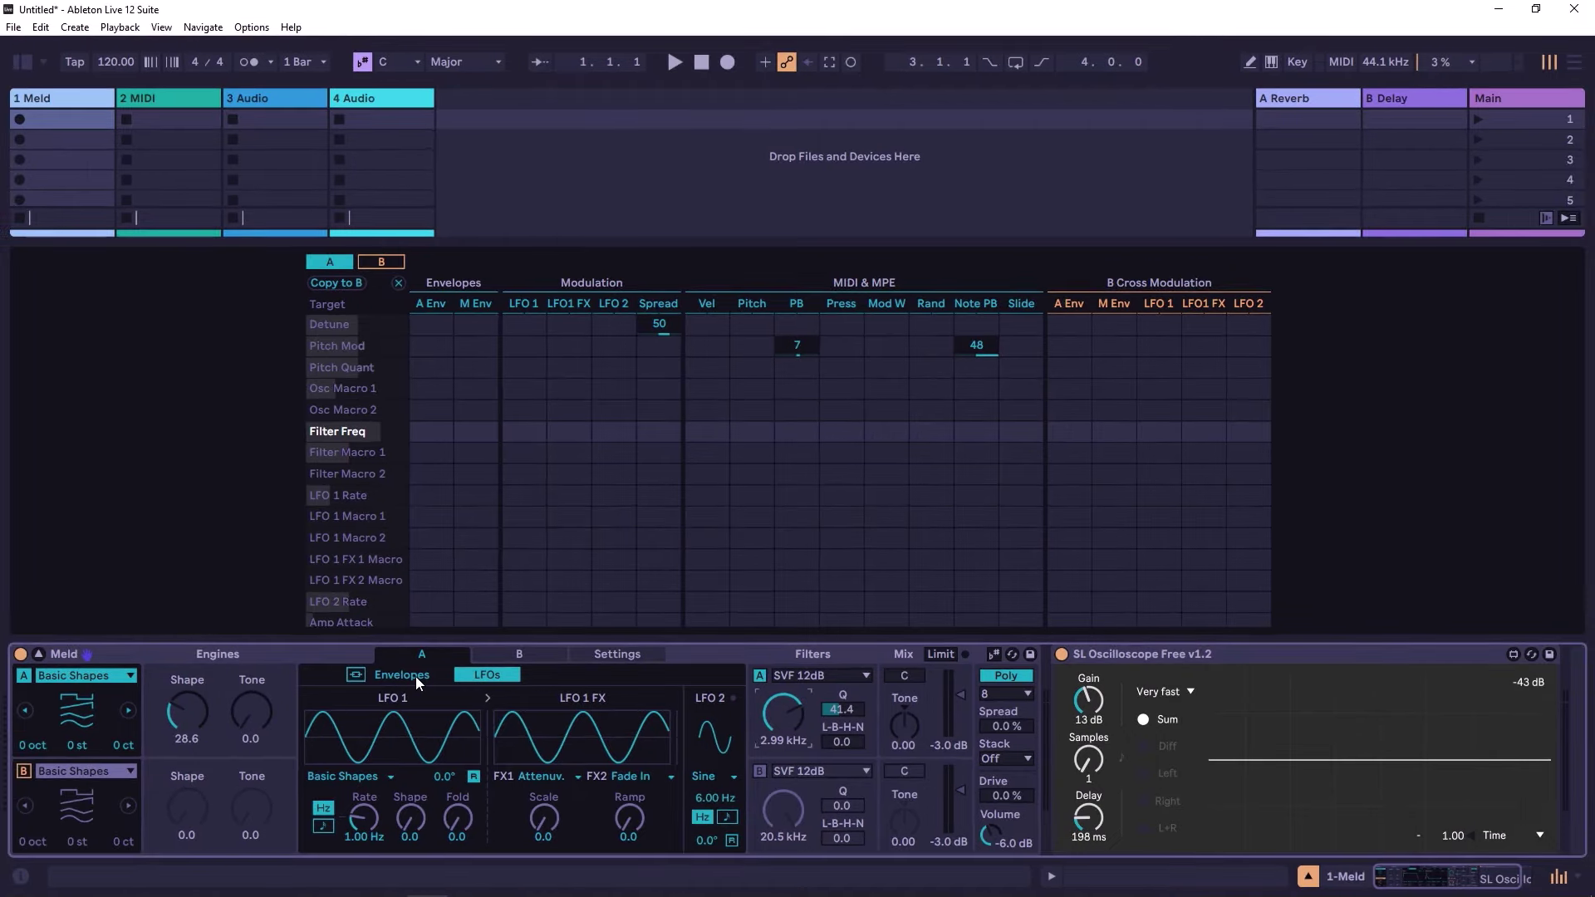
left_click(415, 676)
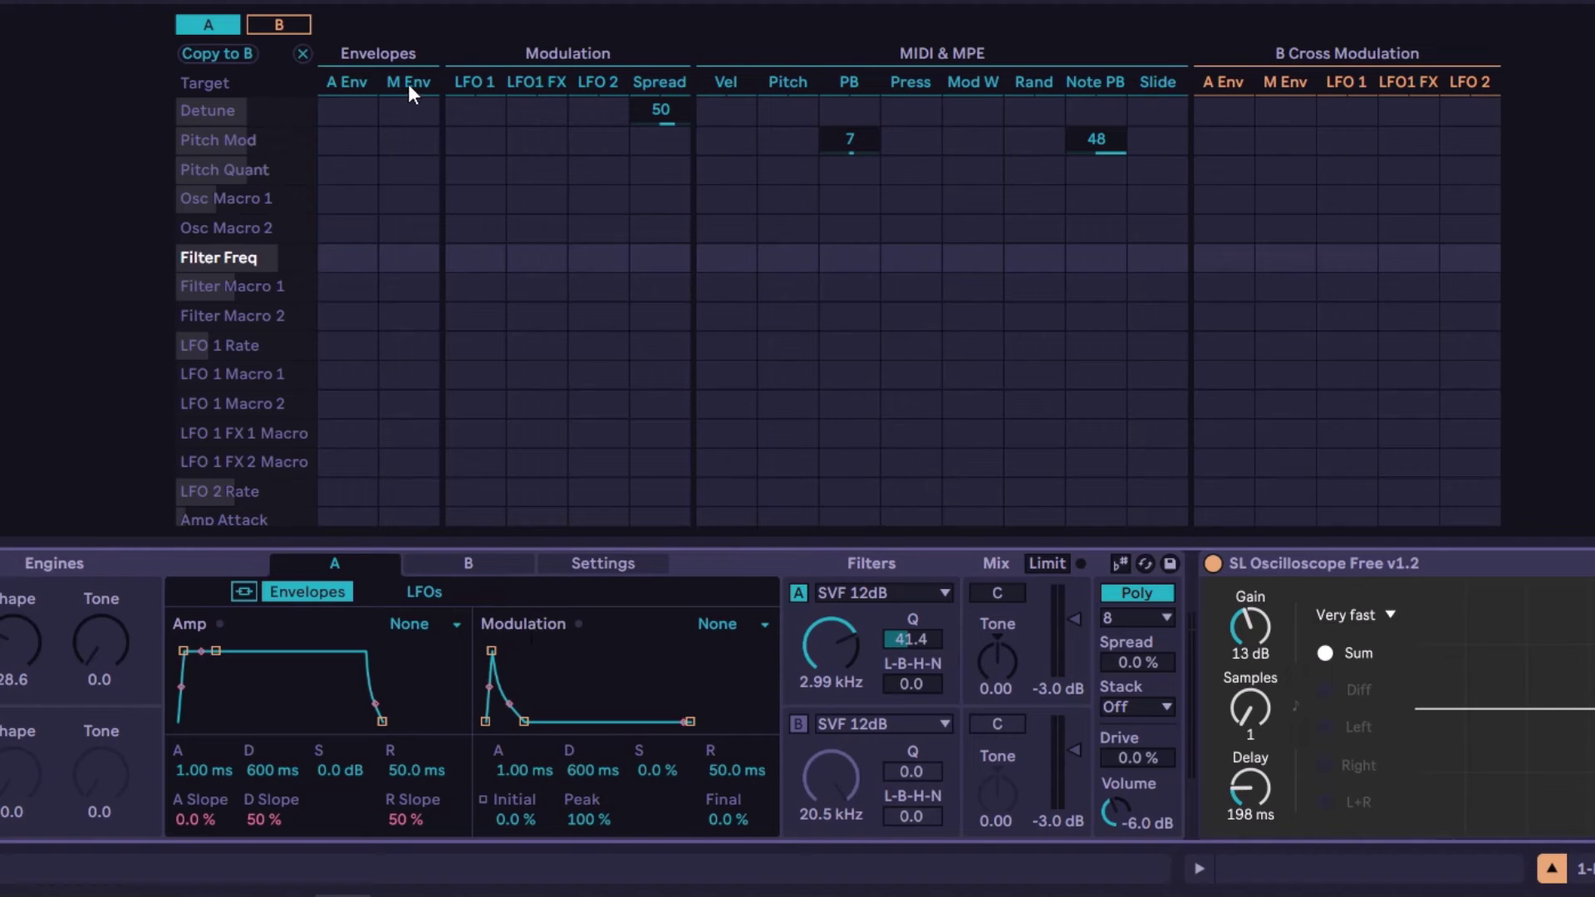
- Route the Mod envelope to Filter Freq at amount 64 while sweeping filter A's cutoff
mouse_move(831, 645)
left_mouse_down()
mouse_move(831, 689)
mouse_move(831, 635)
left_mouse_up()
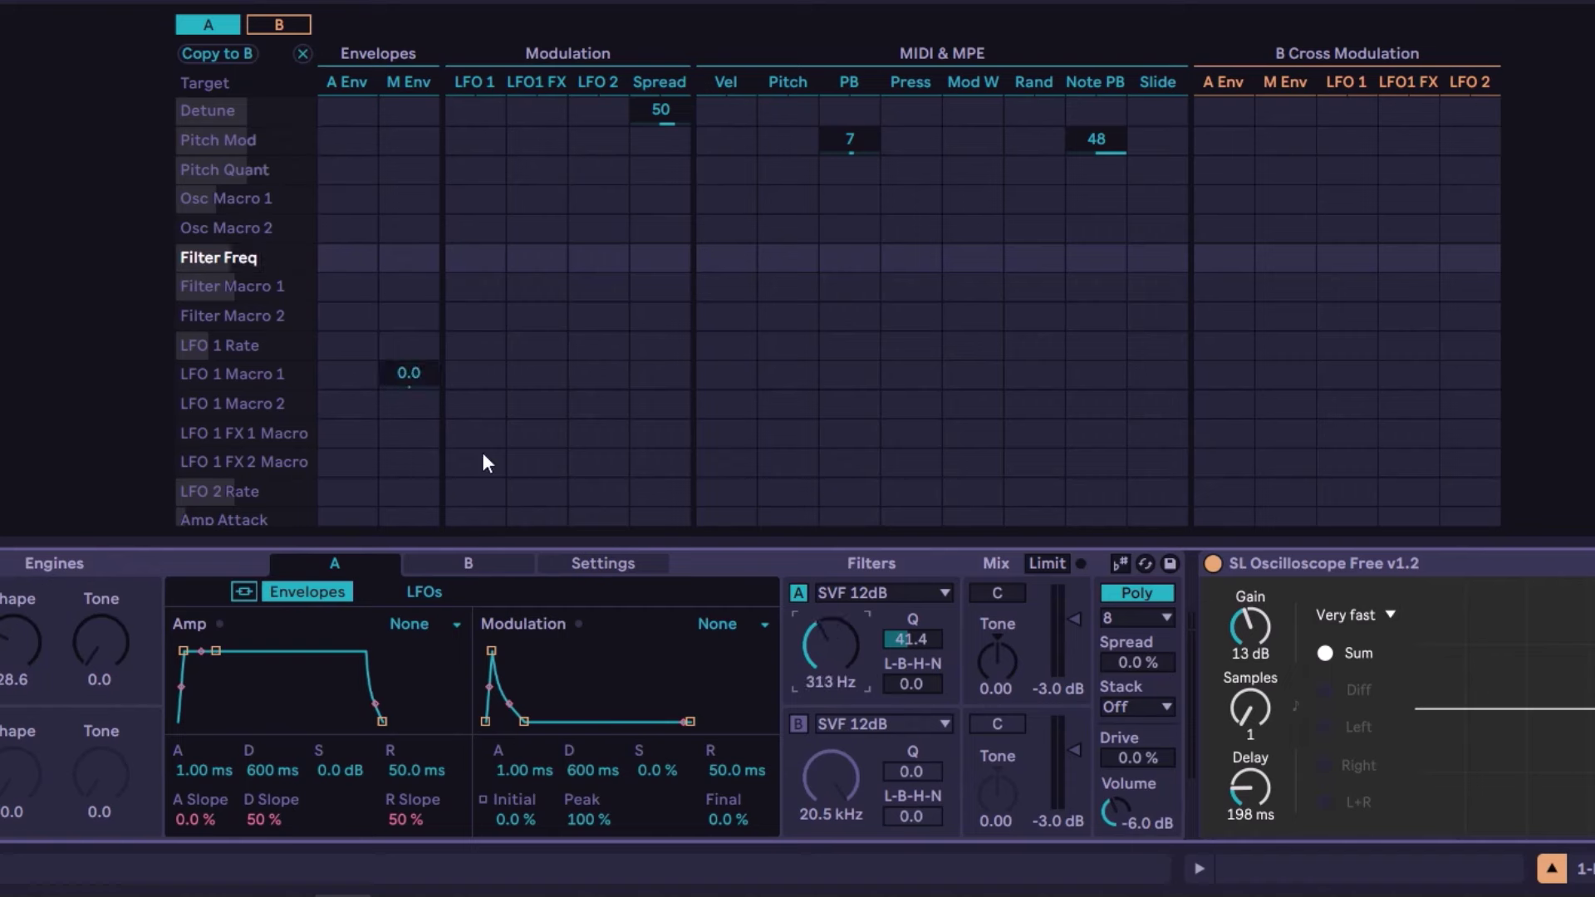
mouse_move(844, 648)
left_mouse_down()
mouse_move(844, 617)
mouse_move(844, 634)
left_mouse_up()
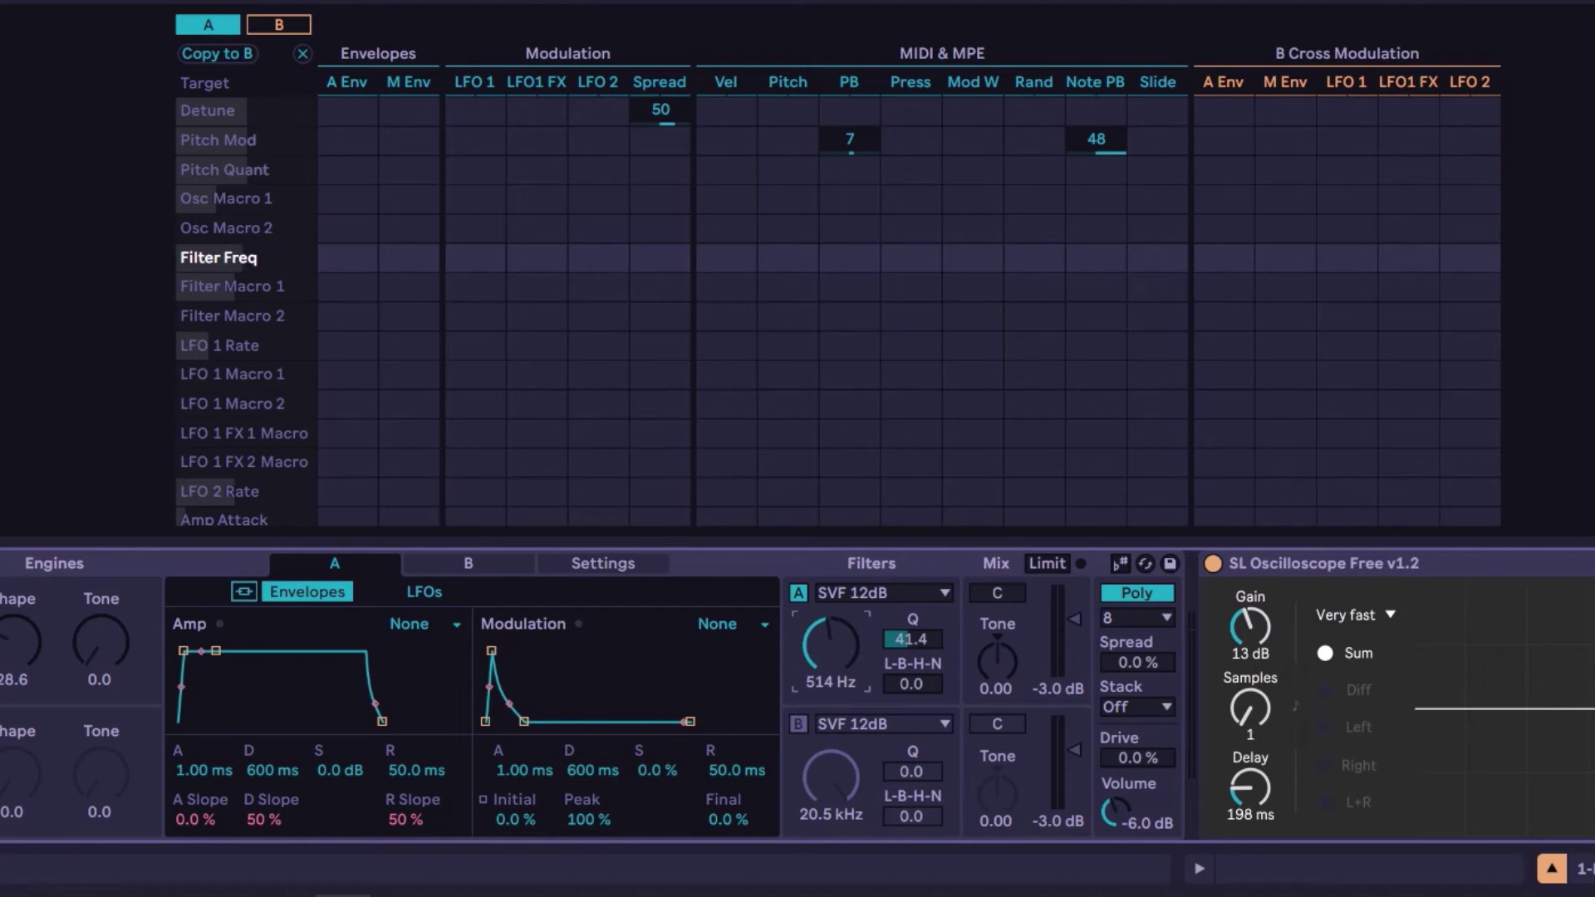
scroll(210, 234, "down", 5)
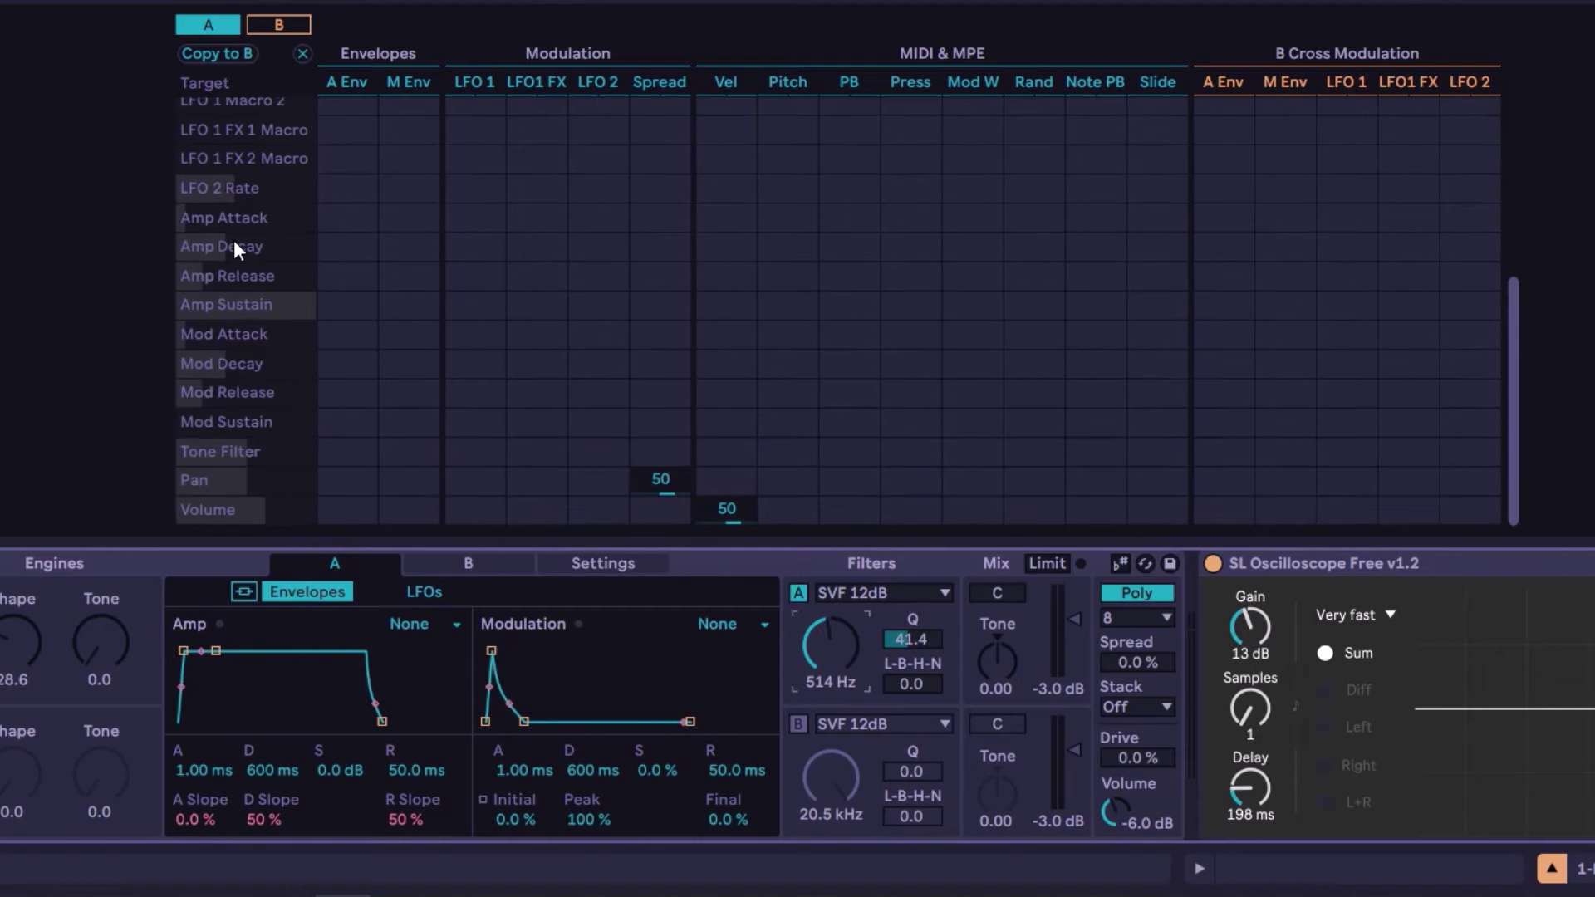
scroll(240, 277, "up", 5)
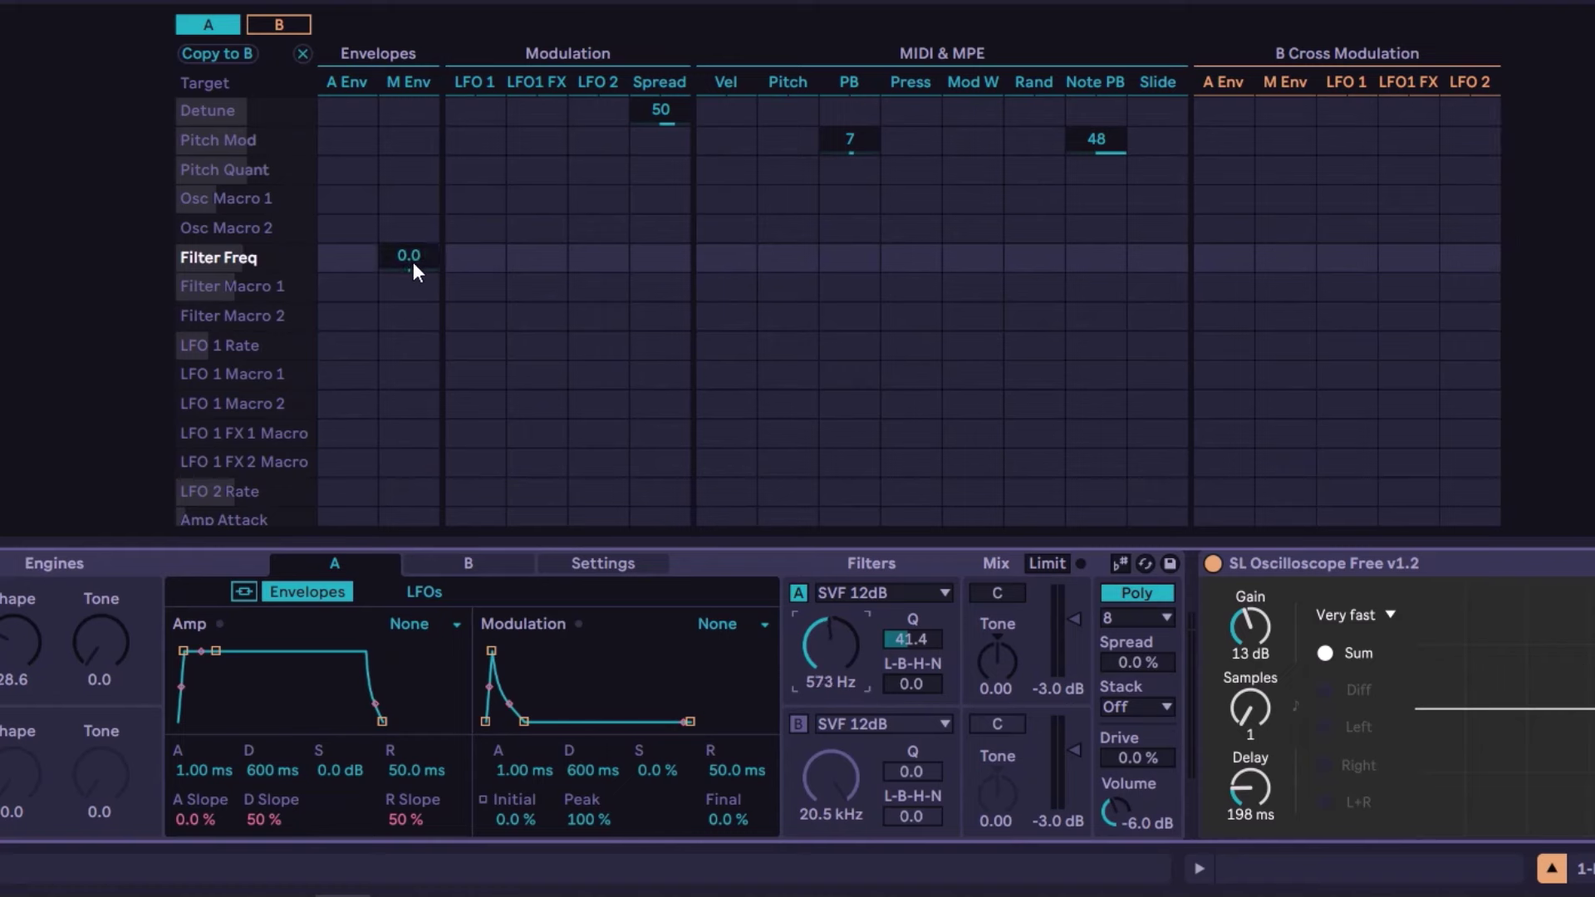
mouse_move(412, 262)
left_mouse_down()
mouse_move(412, 211)
mouse_move(415, 324)
mouse_move(416, 265)
left_mouse_up()
left_click_drag(844, 644, 844, 694)
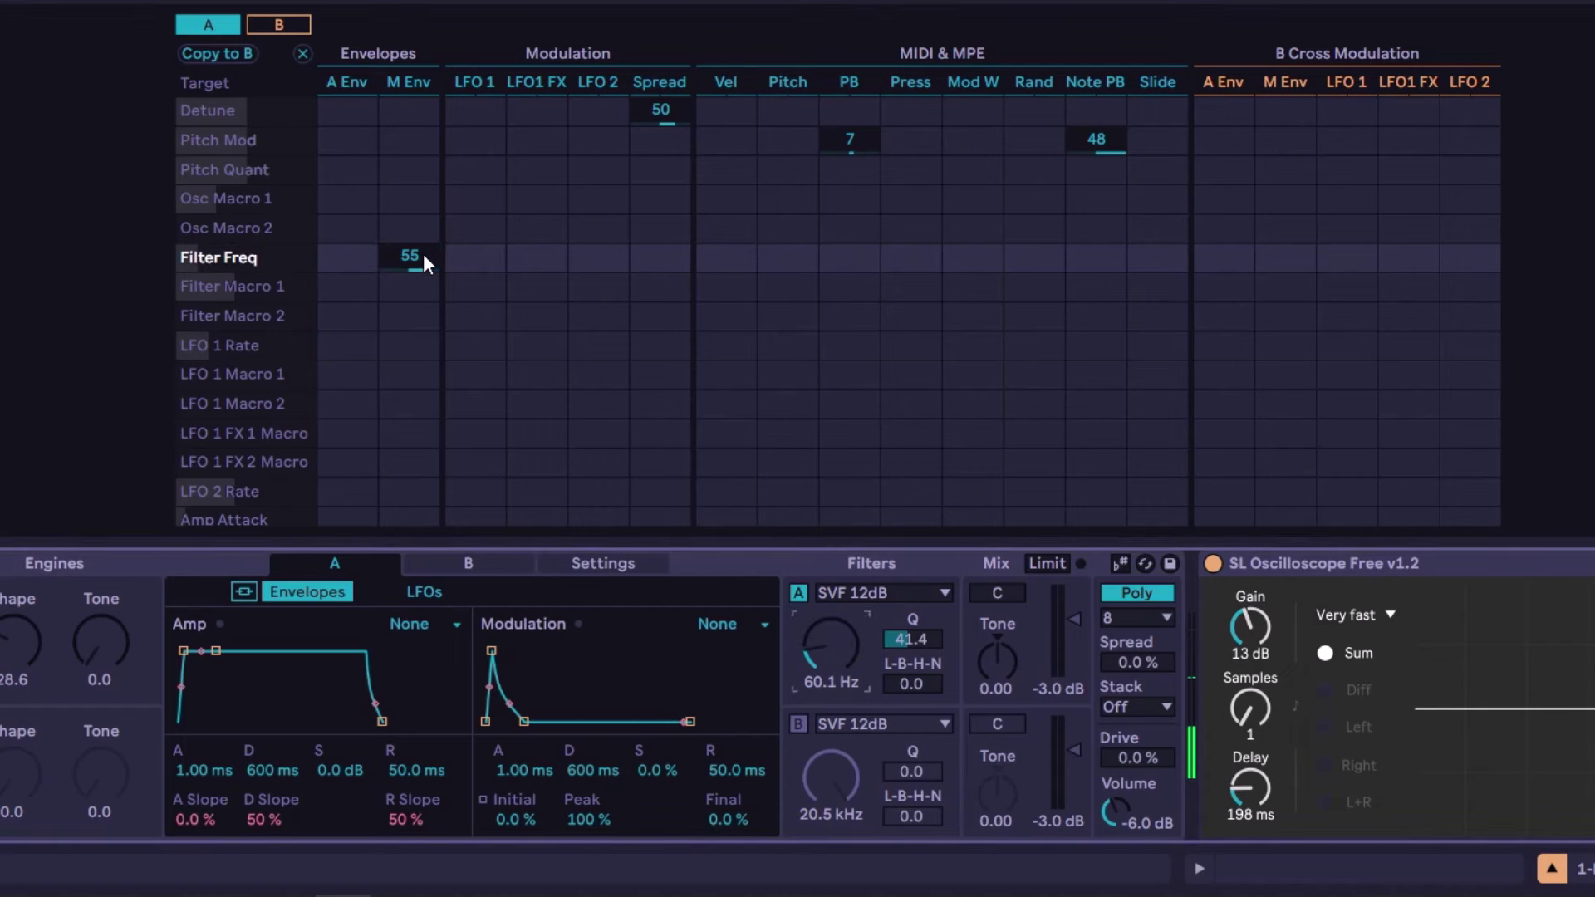
left_click_drag(422, 256, 407, 117)
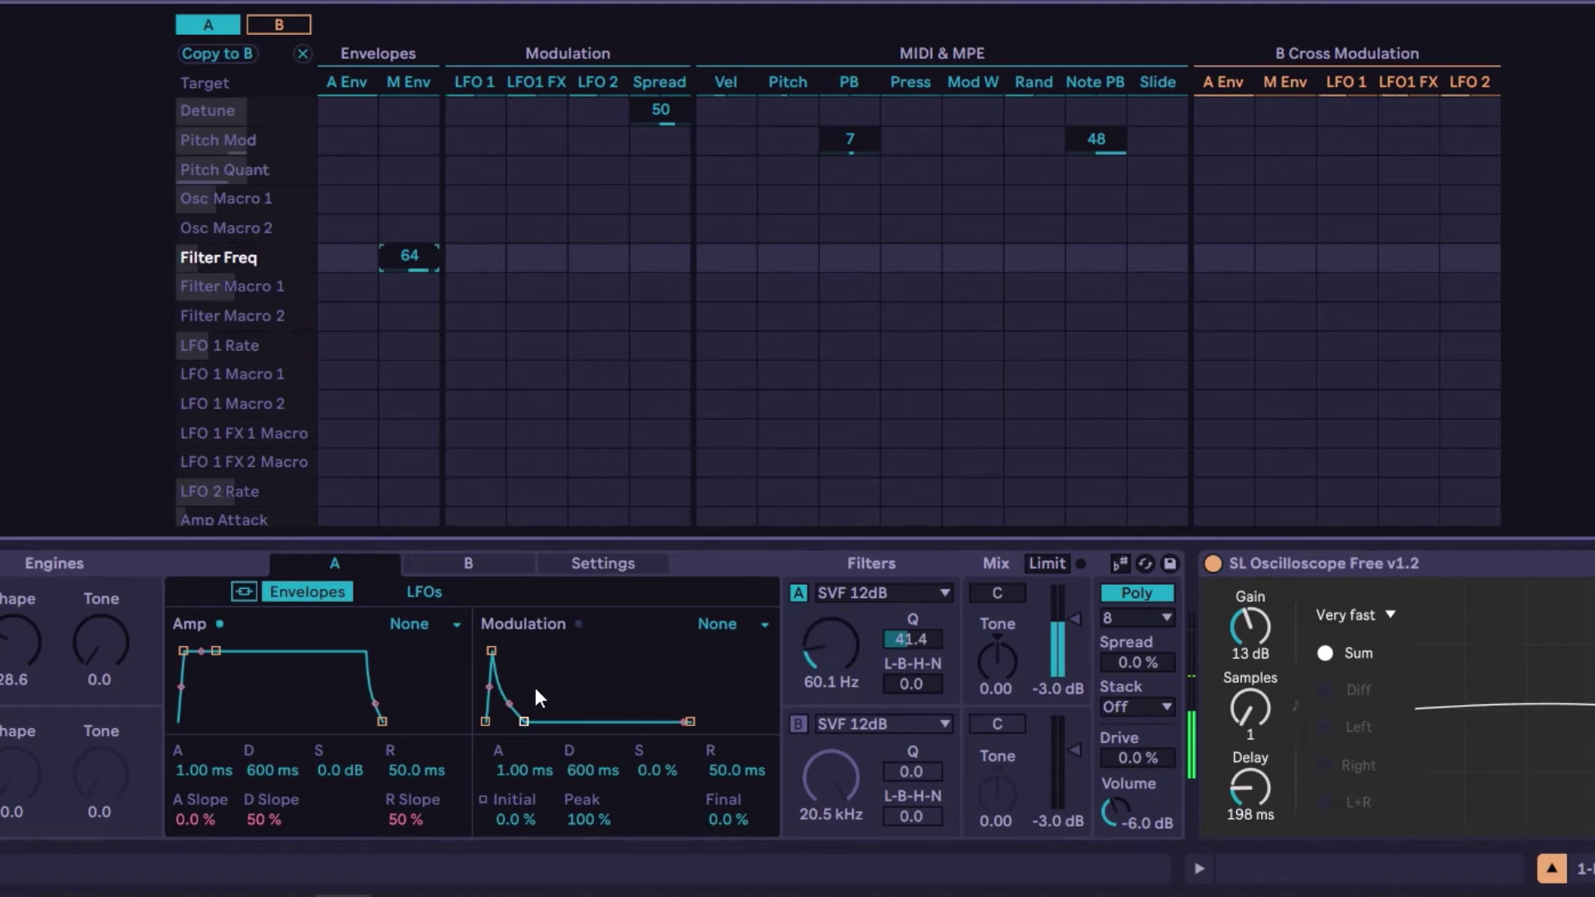
mouse_move(832, 656)
left_mouse_down()
mouse_move(832, 581)
mouse_move(833, 664)
left_mouse_up()
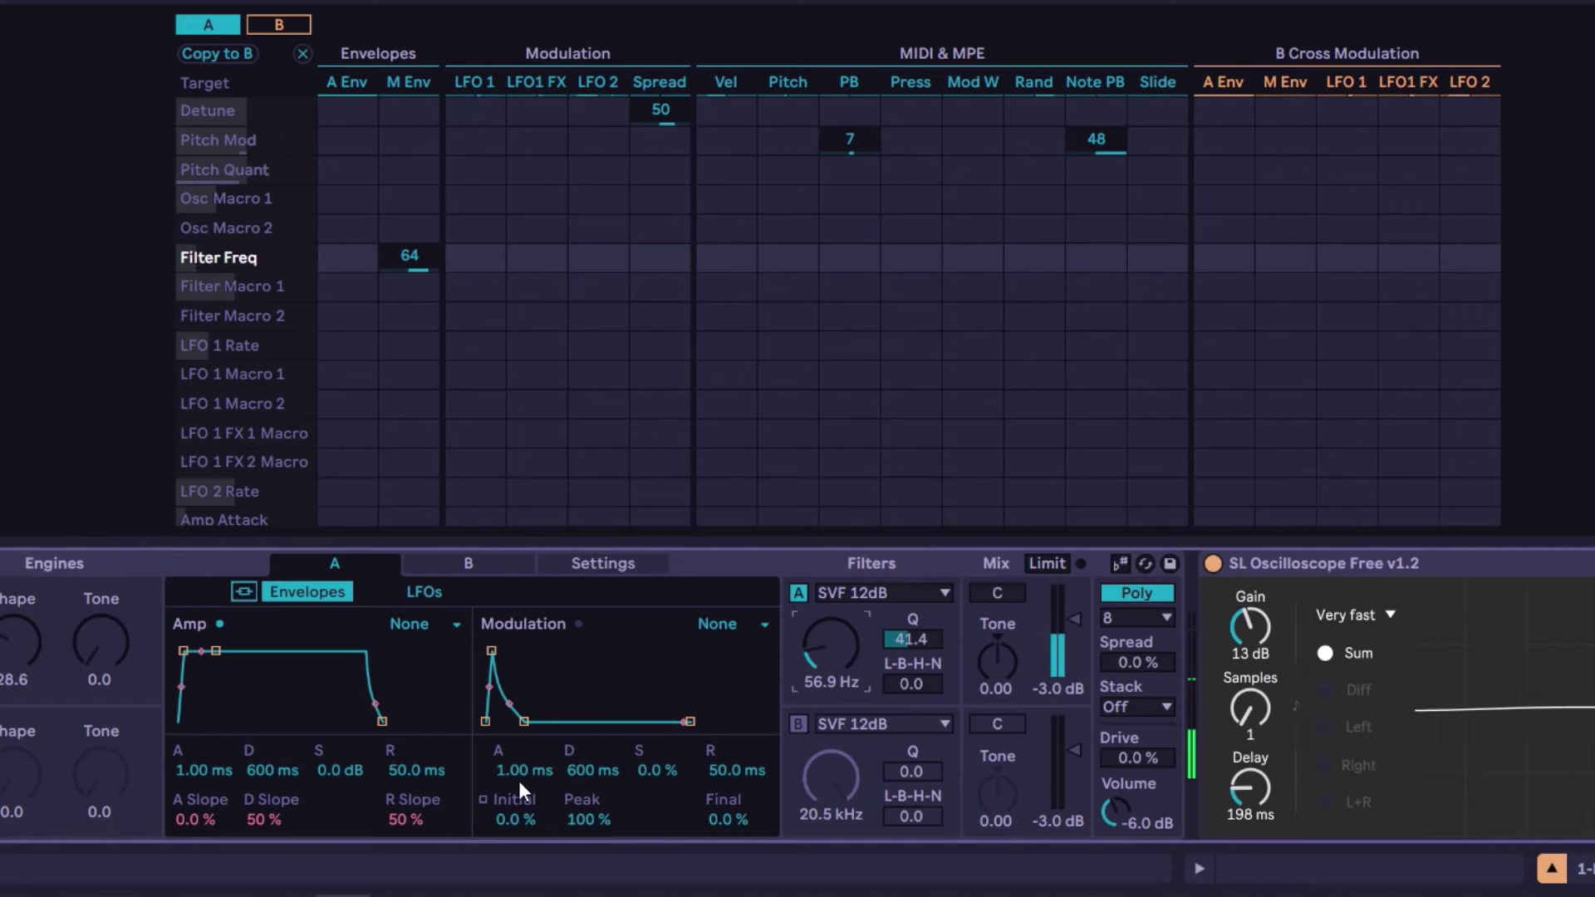
- Set the Mod envelope attack to 12.4 ms and sustain to 7 %, retune the amount, and drop cutoff to 70.9 Hz
left_click_drag(518, 780, 519, 752)
left_click_drag(656, 769, 725, 755)
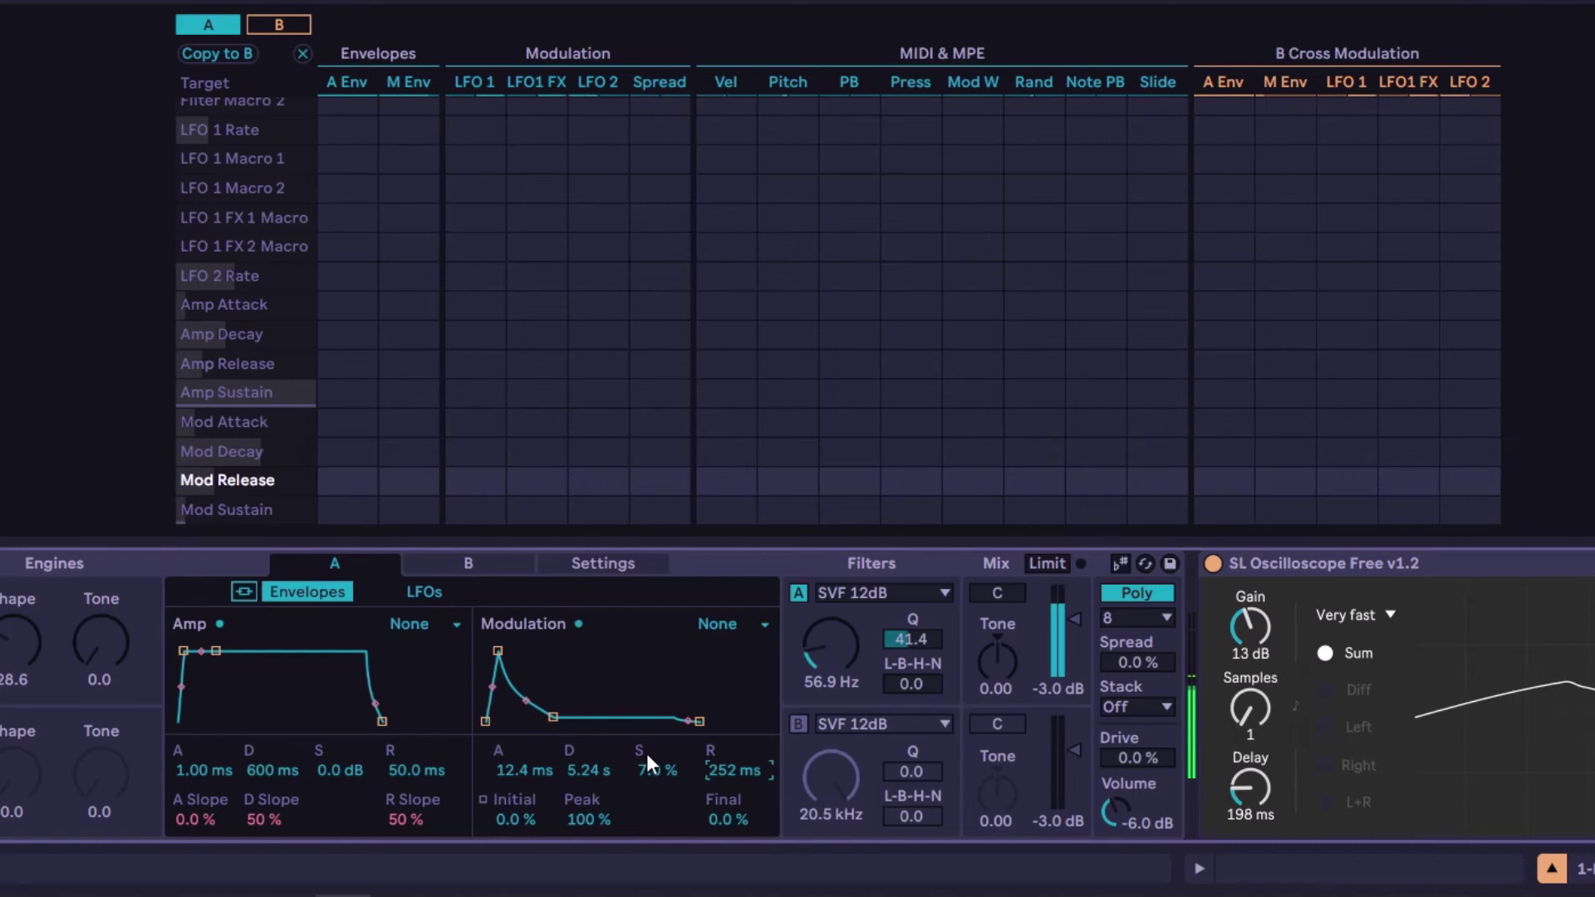
scroll(539, 395, "up", 5)
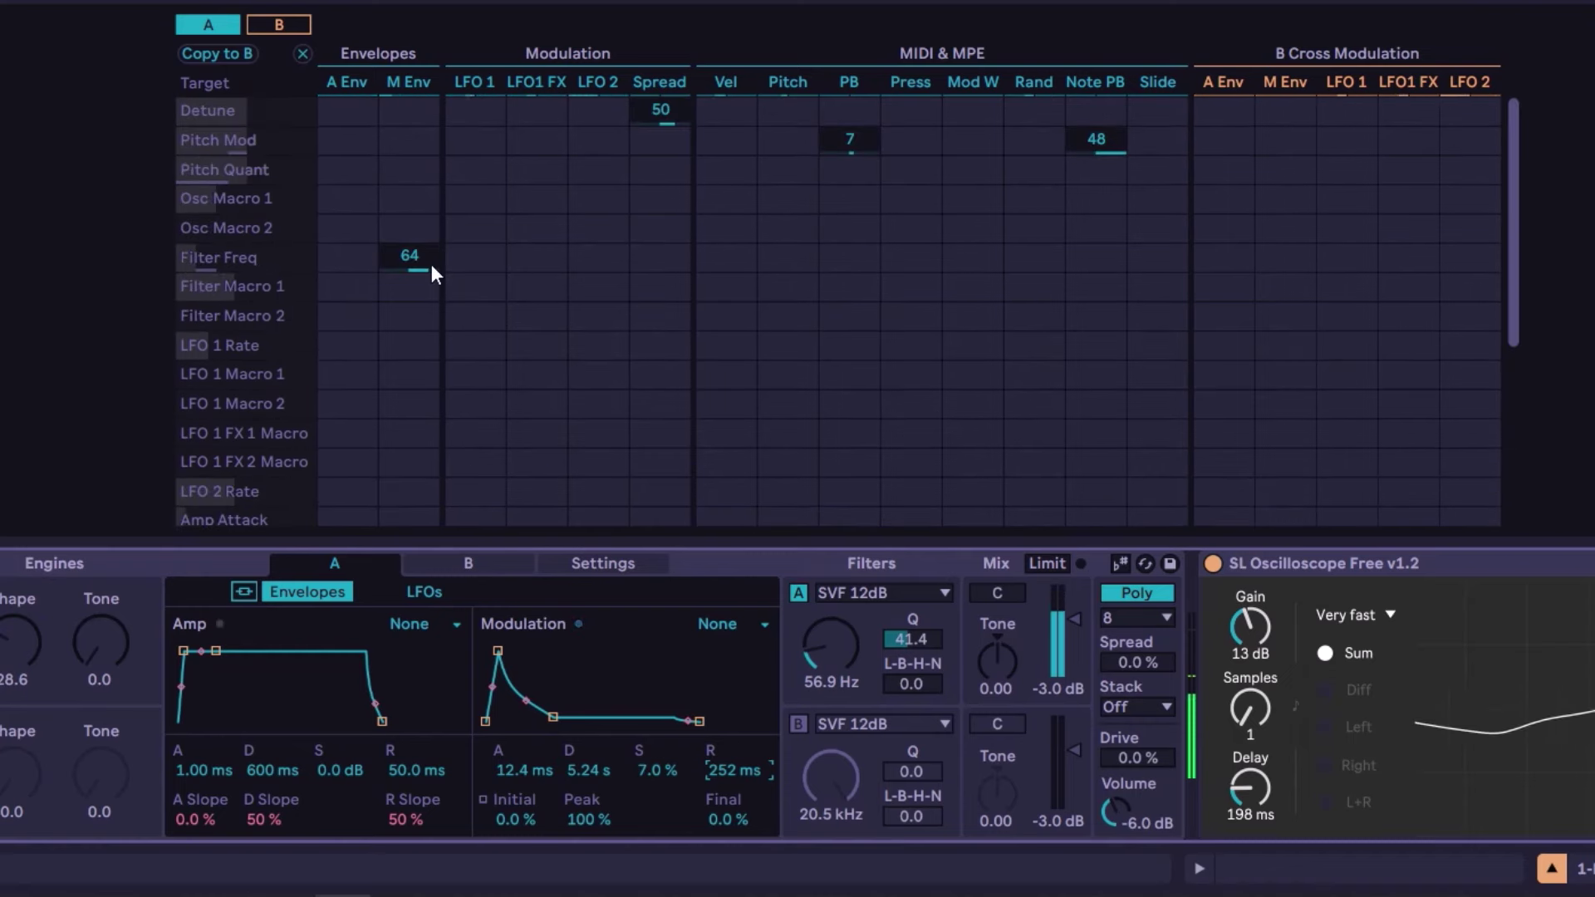
left_click_drag(418, 252, 418, 374)
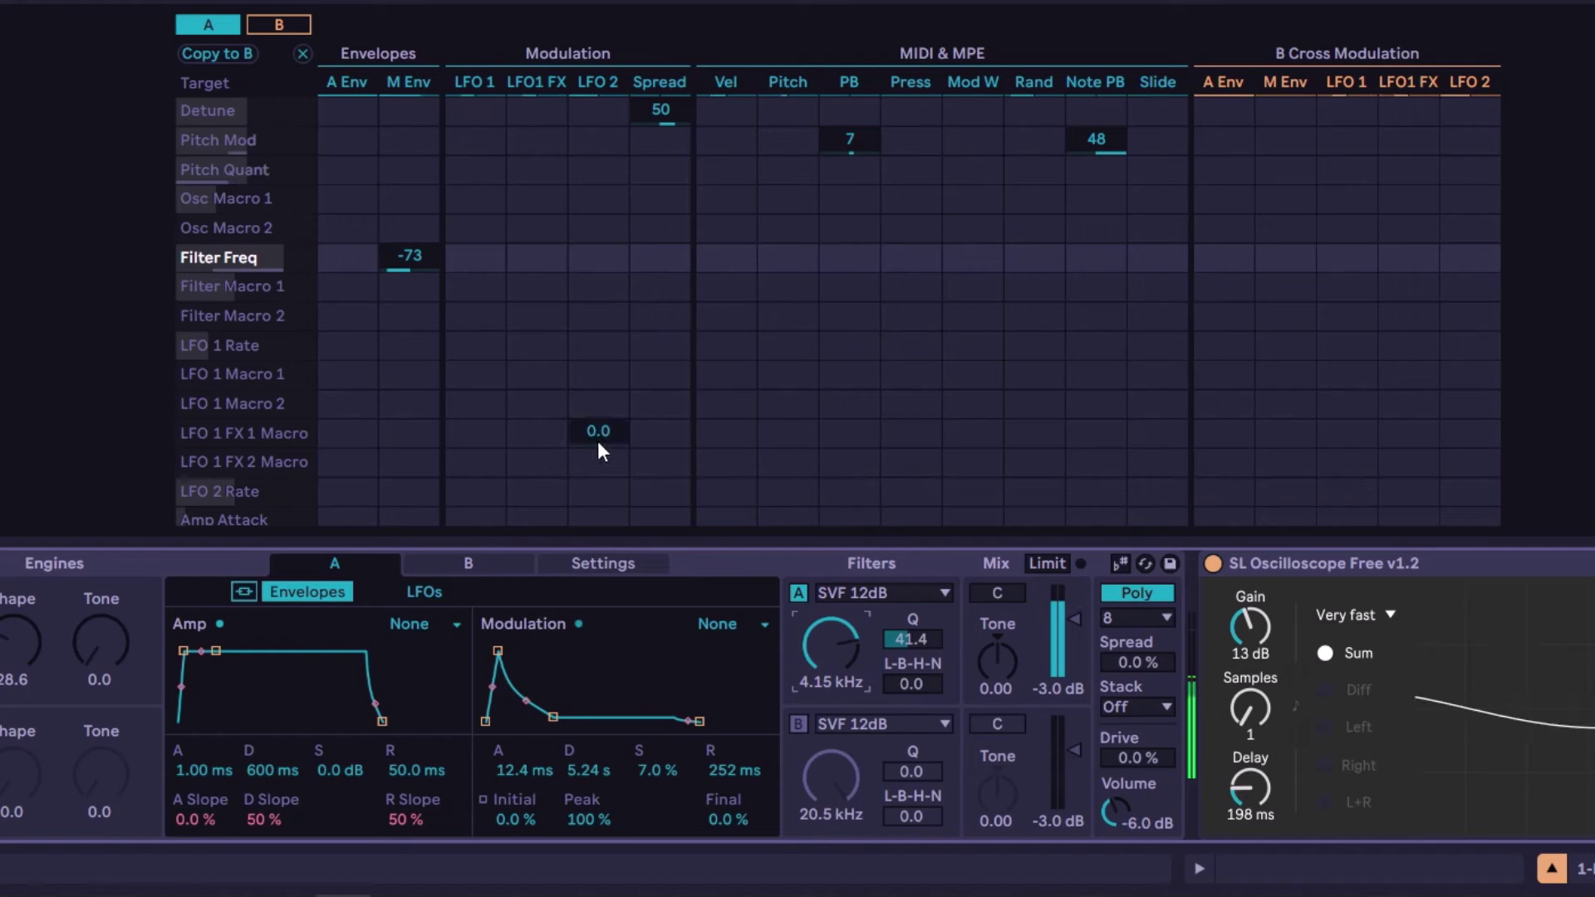
left_click_drag(420, 262, 420, 218)
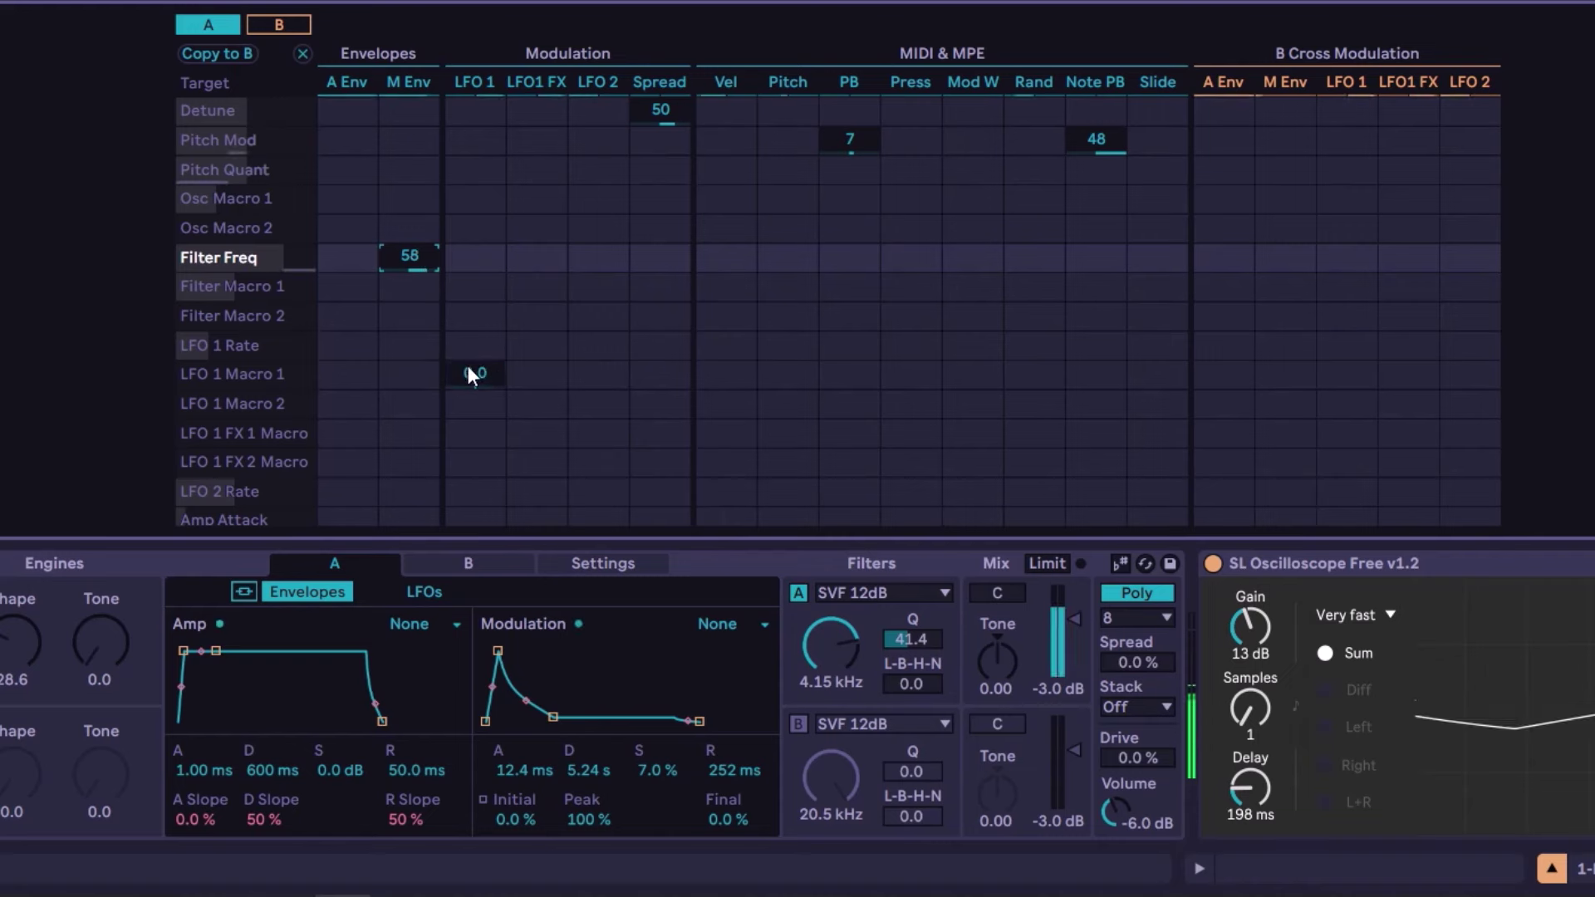
left_click_drag(830, 644, 829, 747)
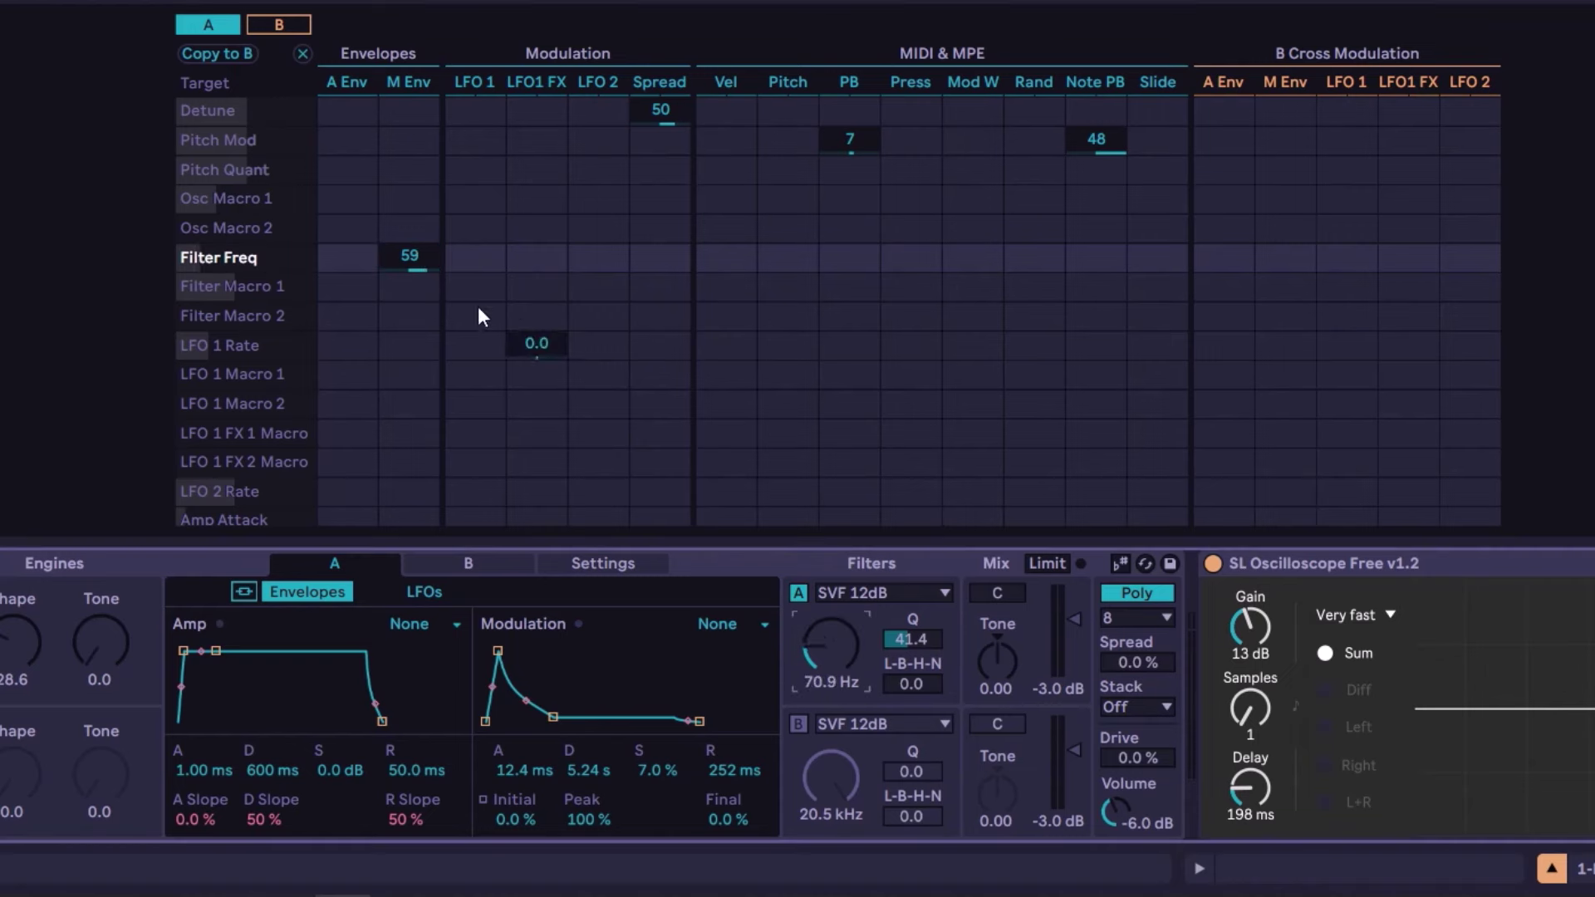
left_click_drag(410, 257, 410, 241)
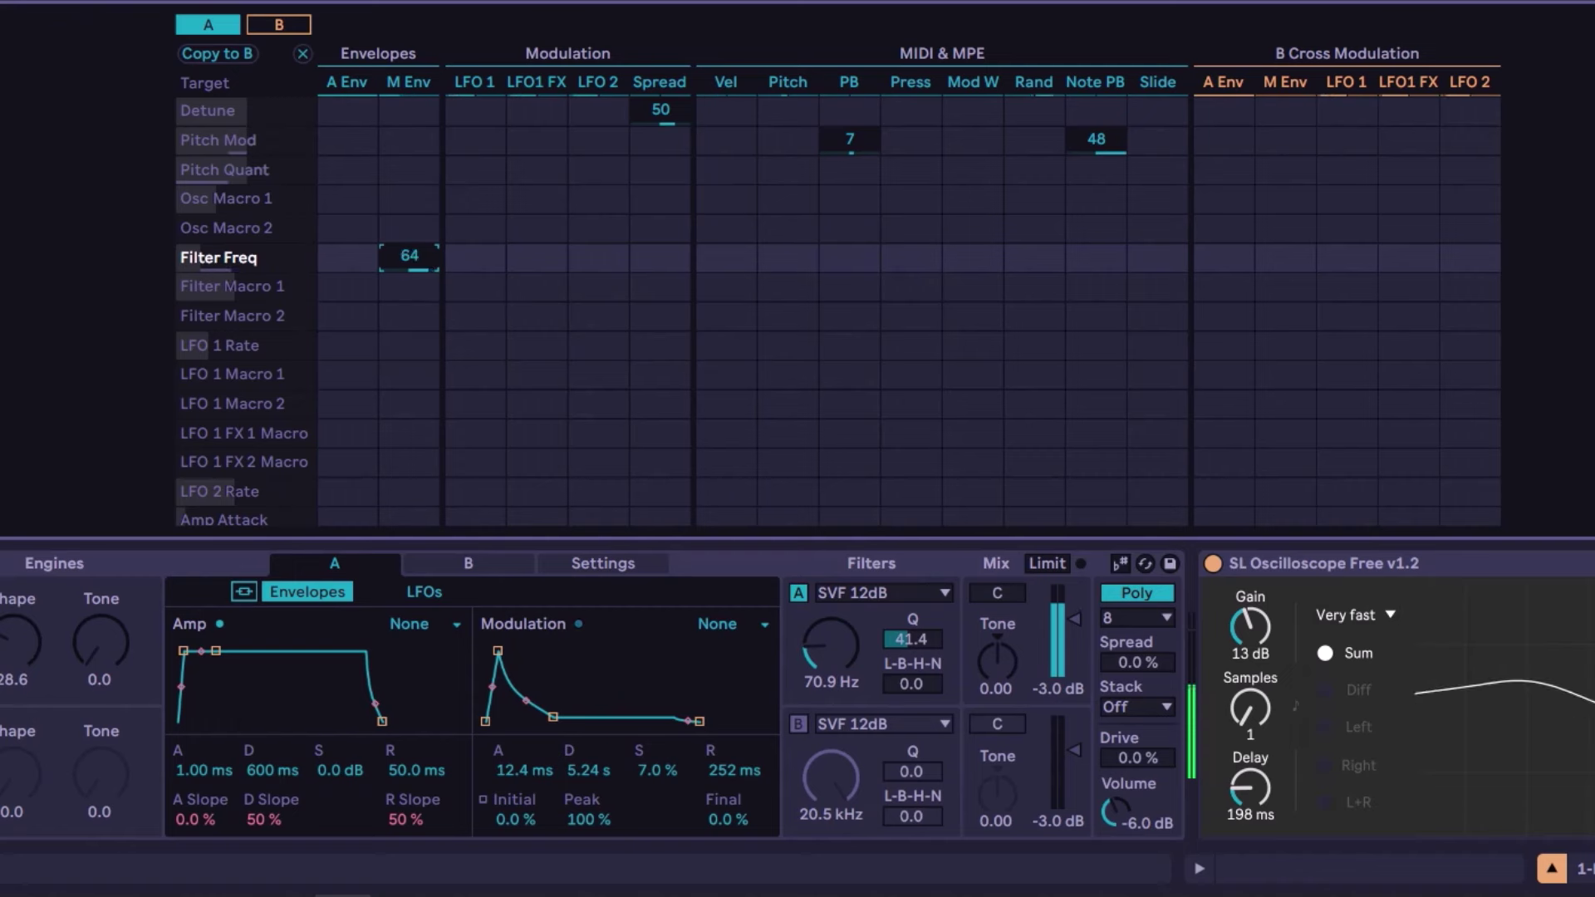
left_click_drag(436, 259, 436, 266)
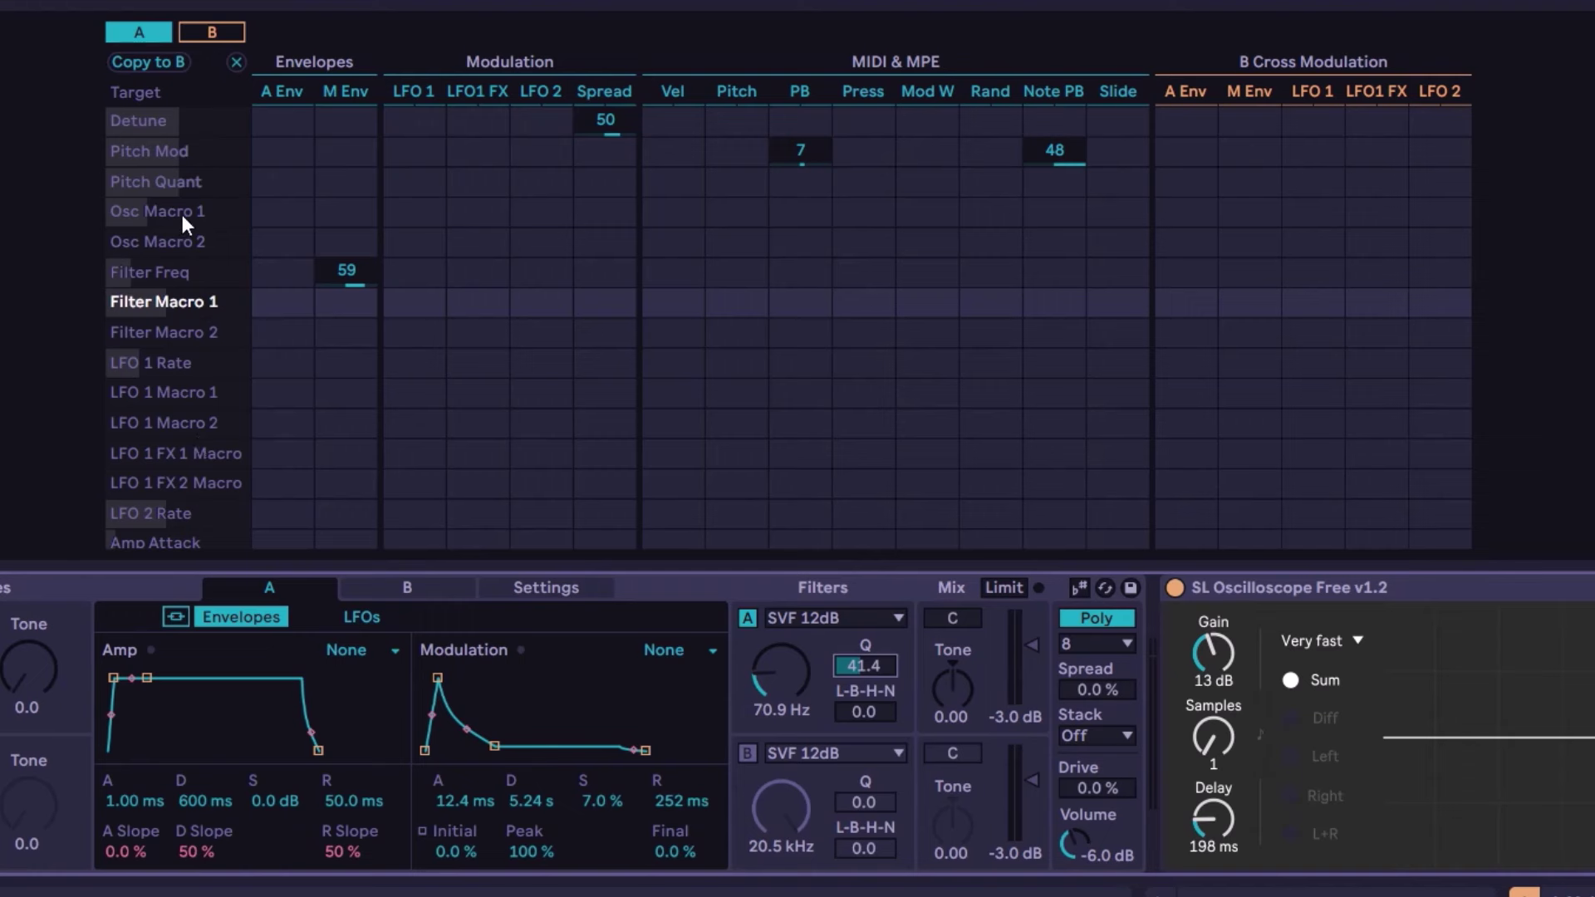
- Confirm filter Q maps to Filter Macro 1, route LFO 1 to it at 16, and set Q to 36.7
left_click(158, 212)
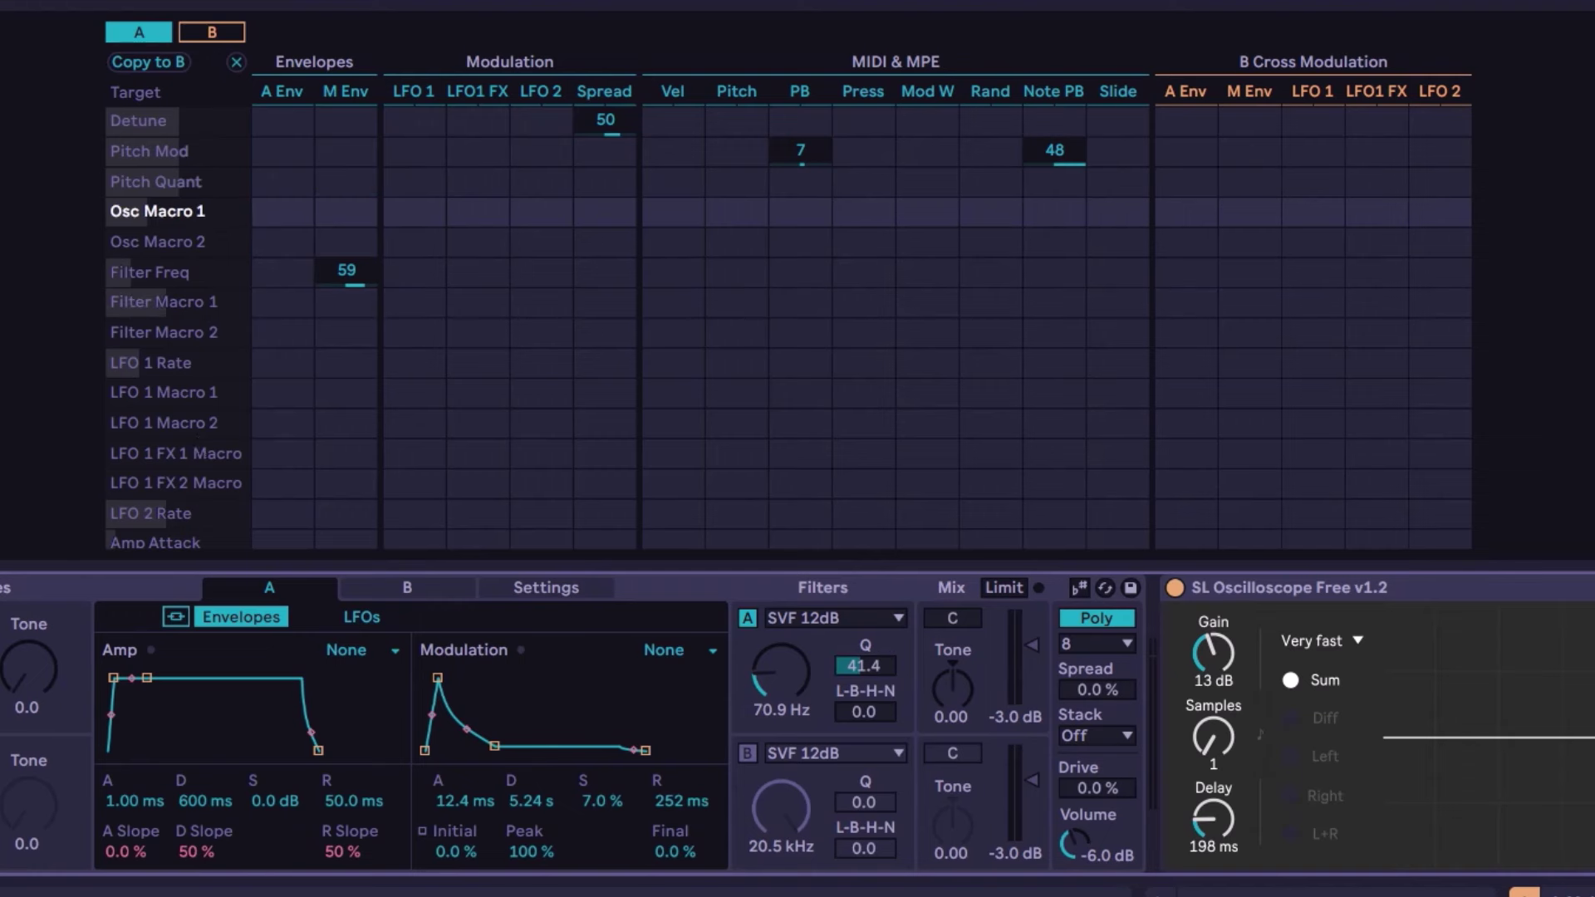
left_click(43, 671)
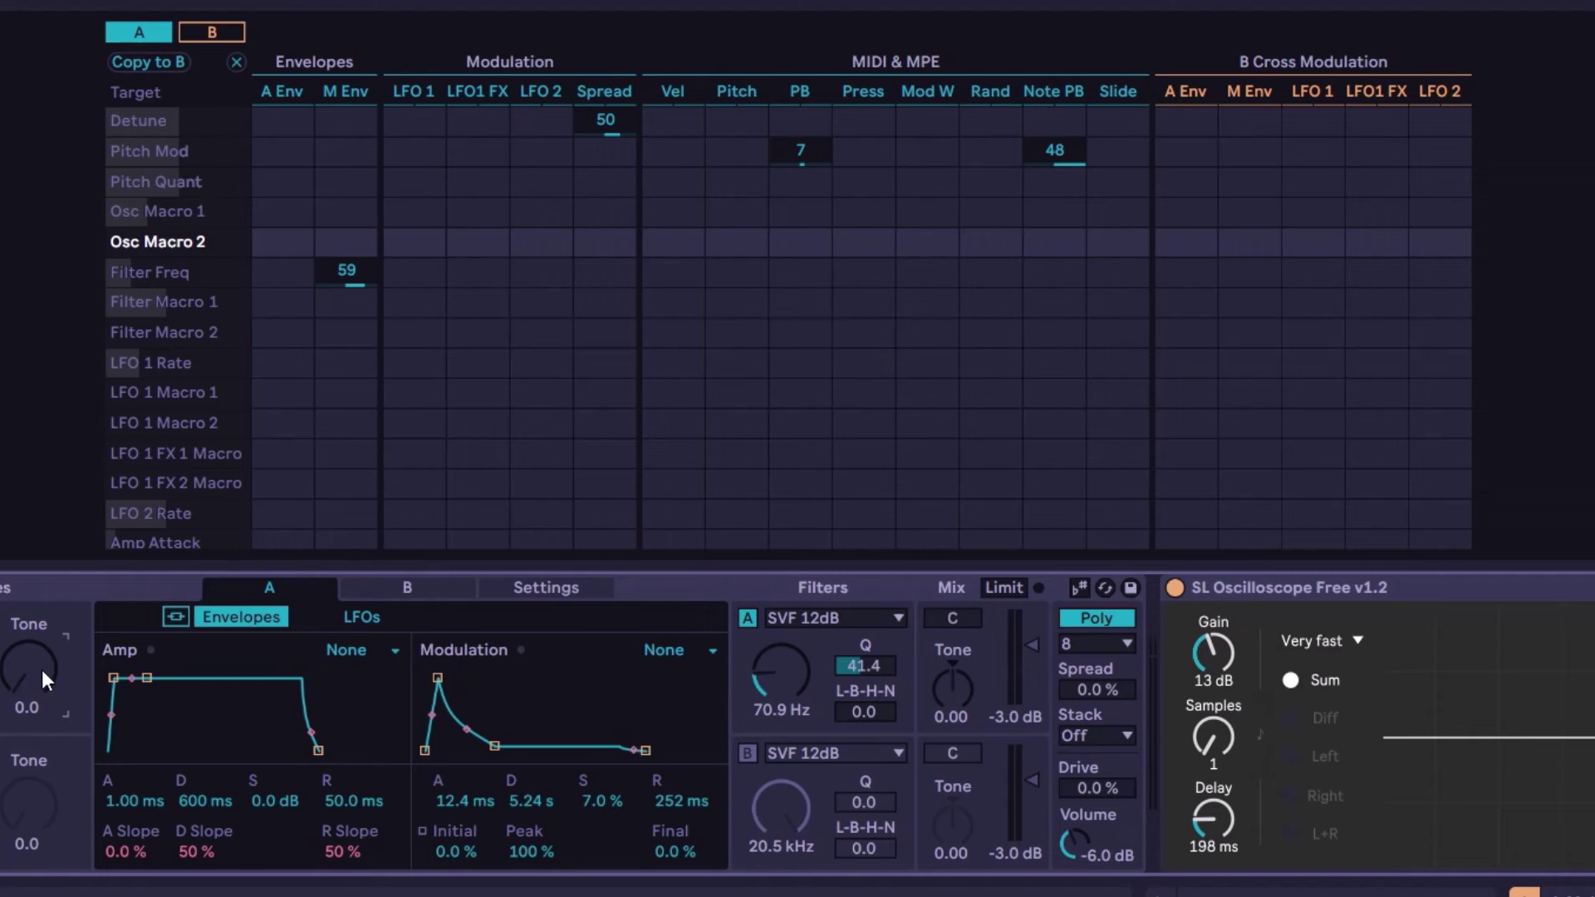
left_click(864, 666)
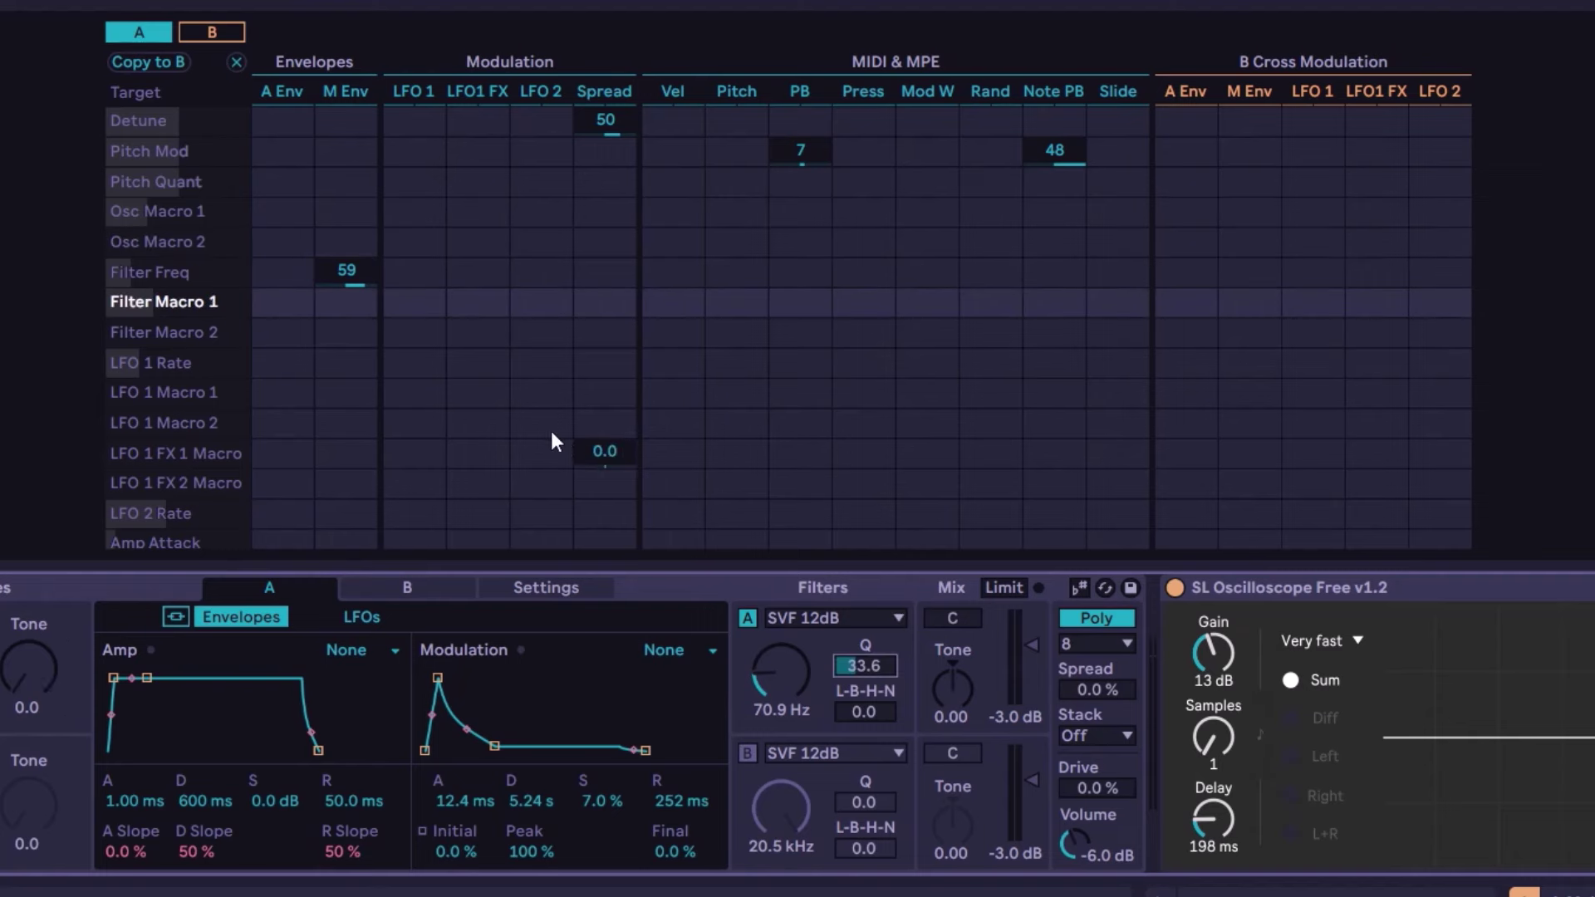
left_click_drag(427, 299, 427, 280)
left_click_drag(890, 670, 889, 652)
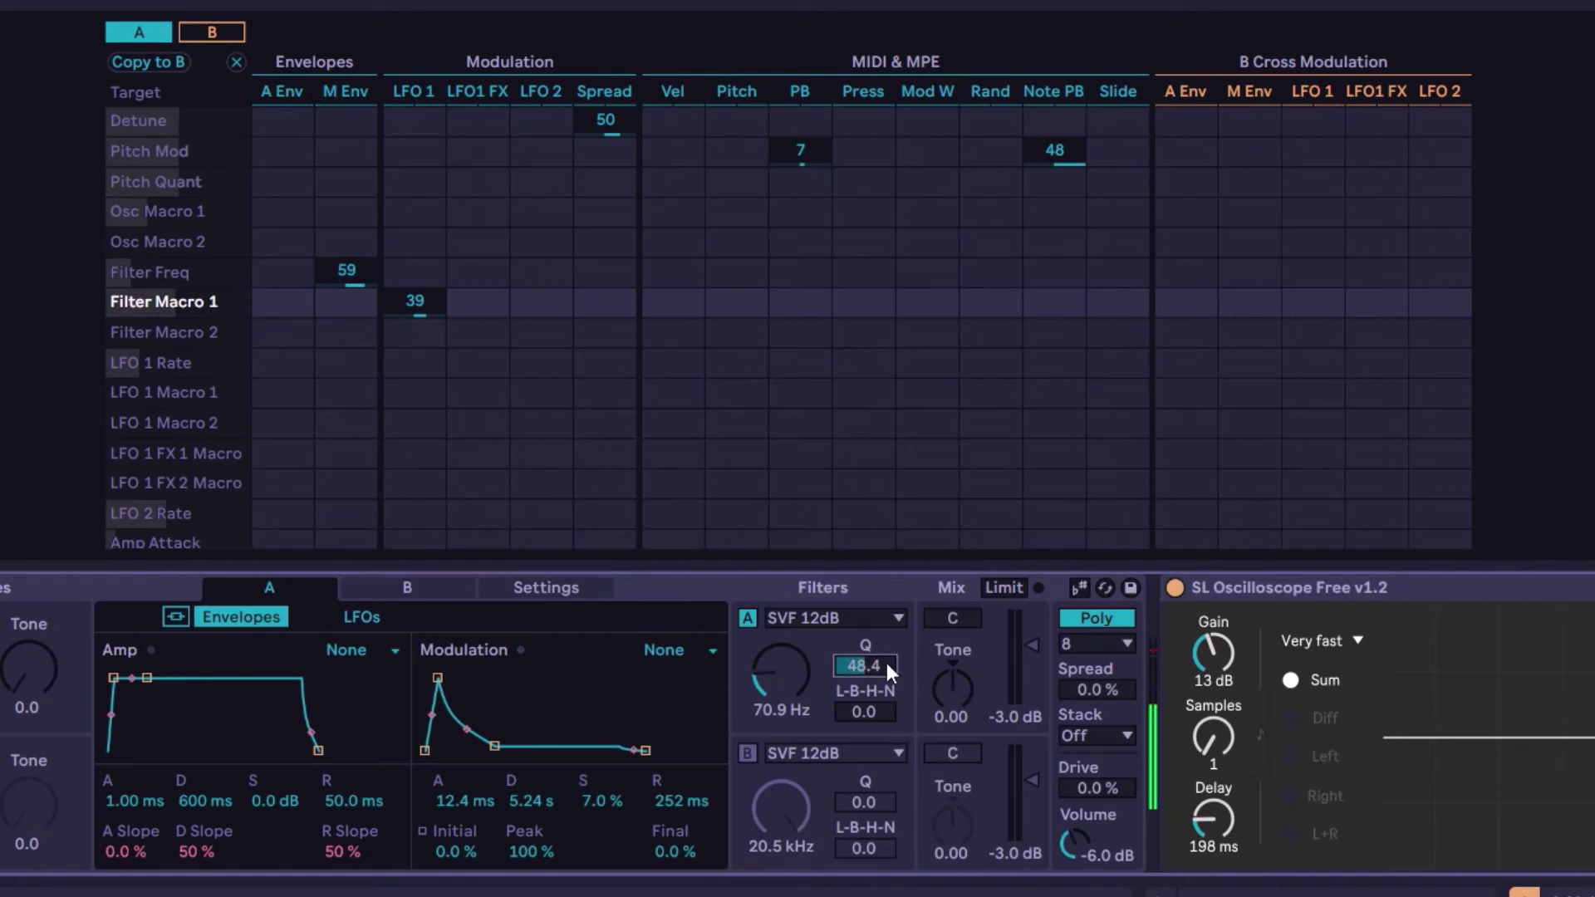
left_click_drag(416, 302, 415, 336)
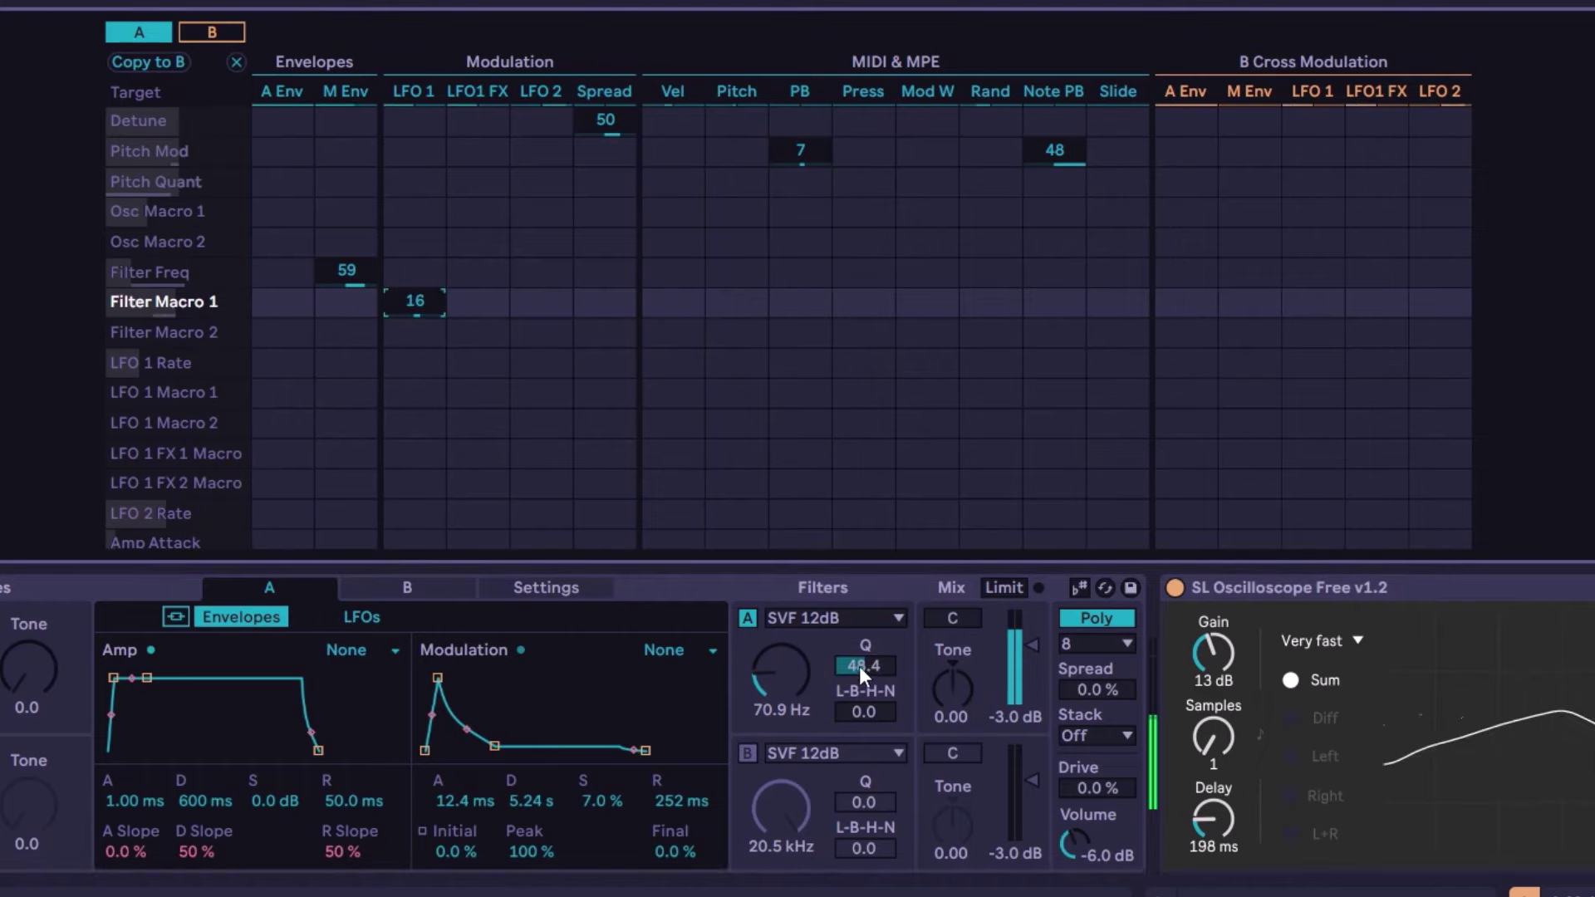
left_click_drag(862, 674, 862, 690)
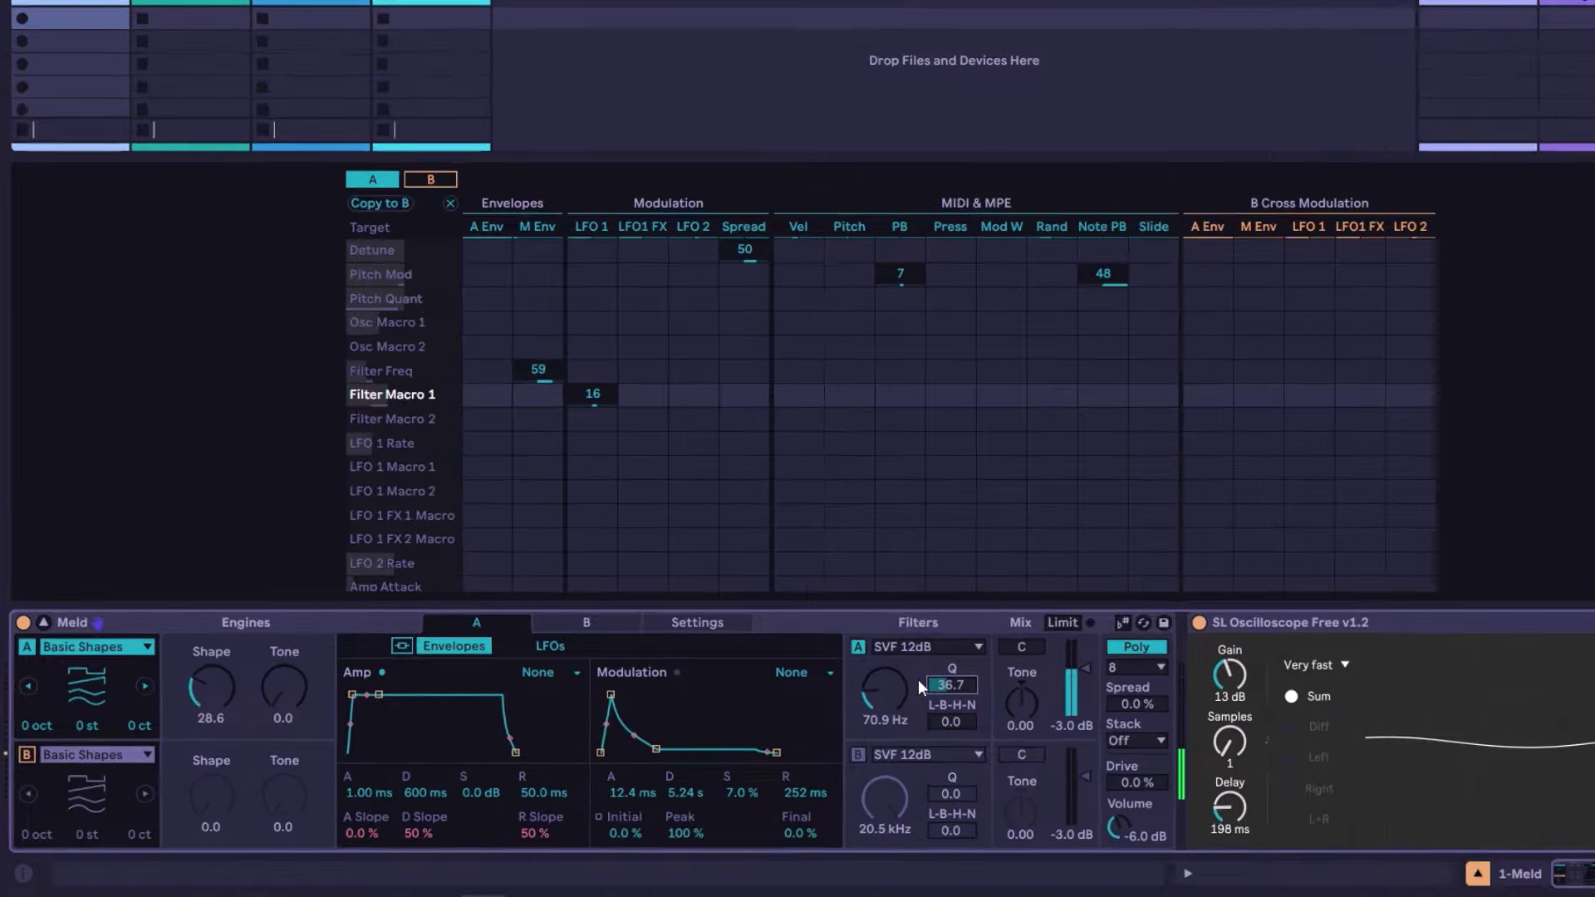
- Tweak engine A's oscillator shape, settling it near 20
left_click_drag(221, 708, 222, 647)
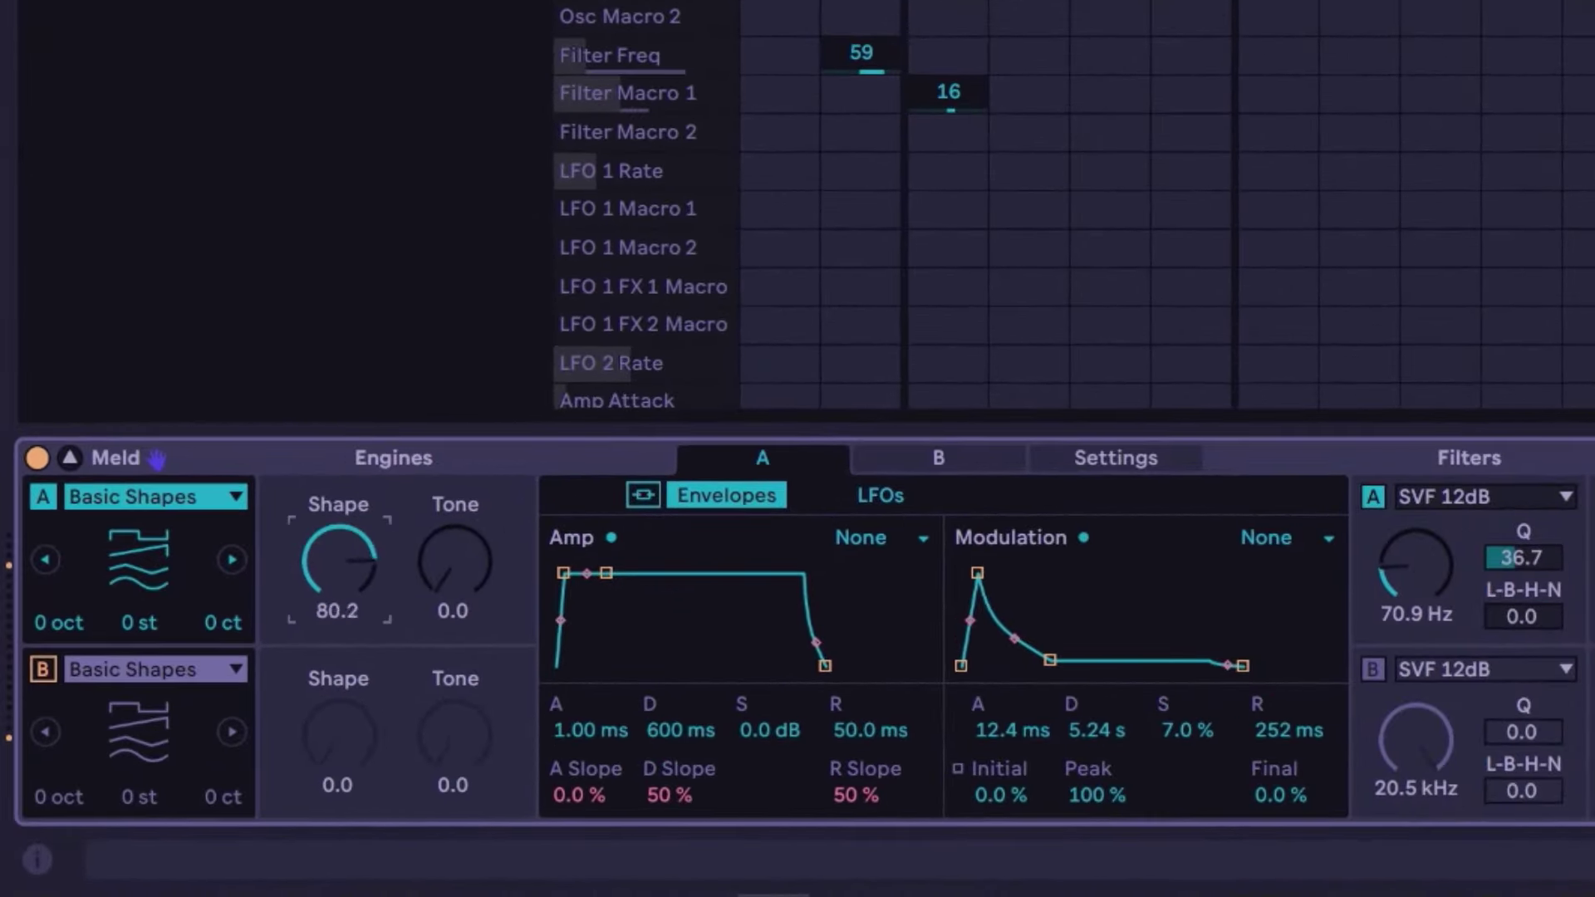
left_click_drag(338, 563, 338, 607)
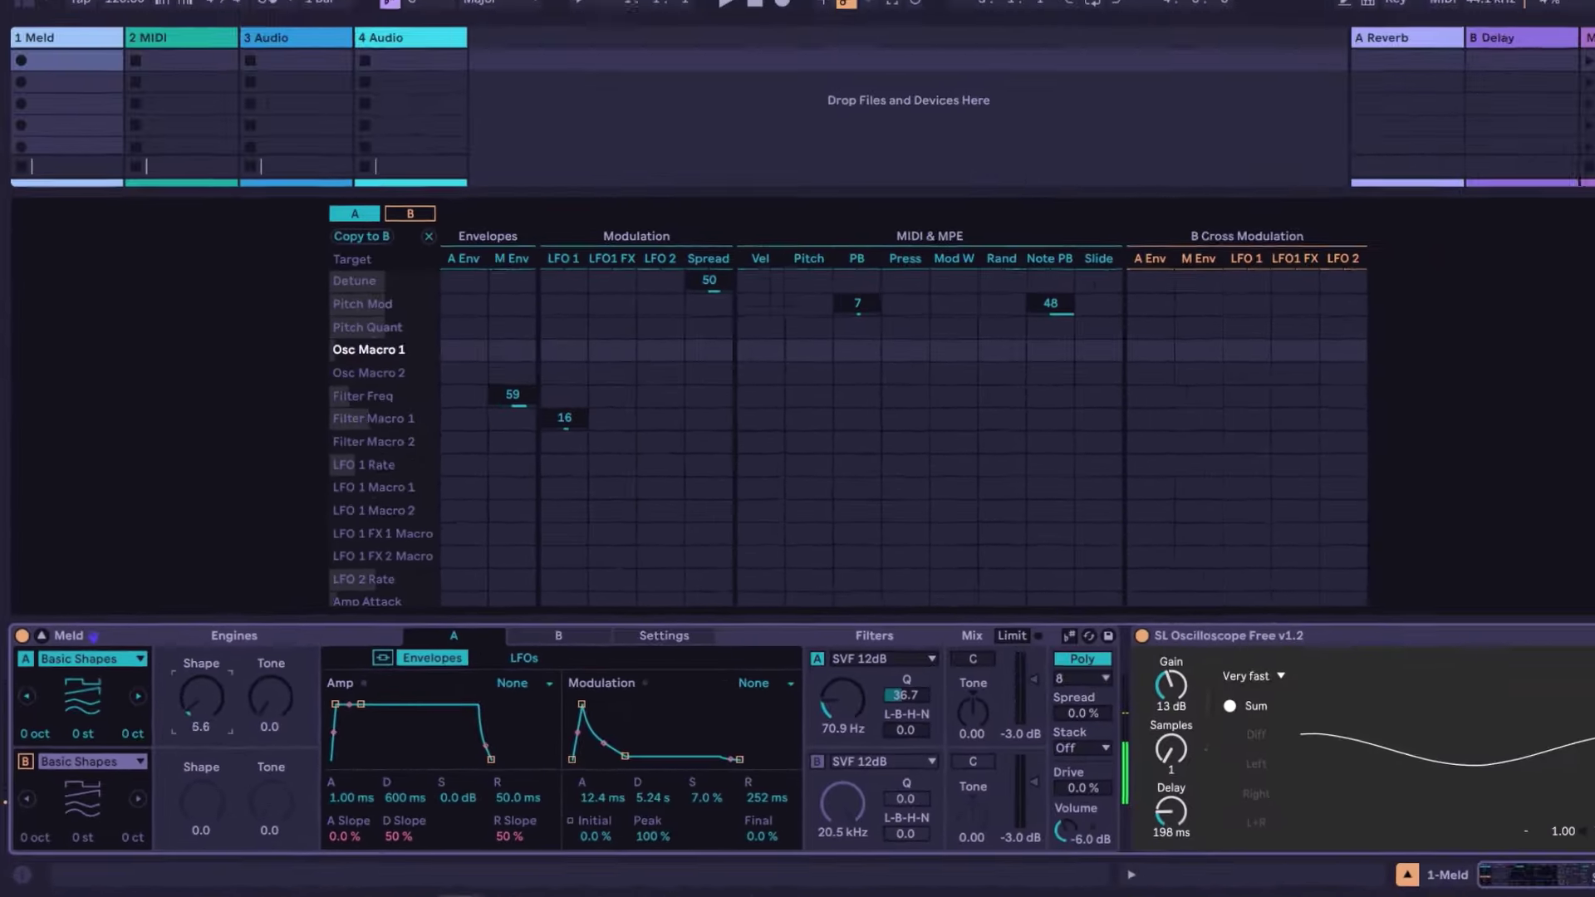
left_click_drag(200, 699, 200, 689)
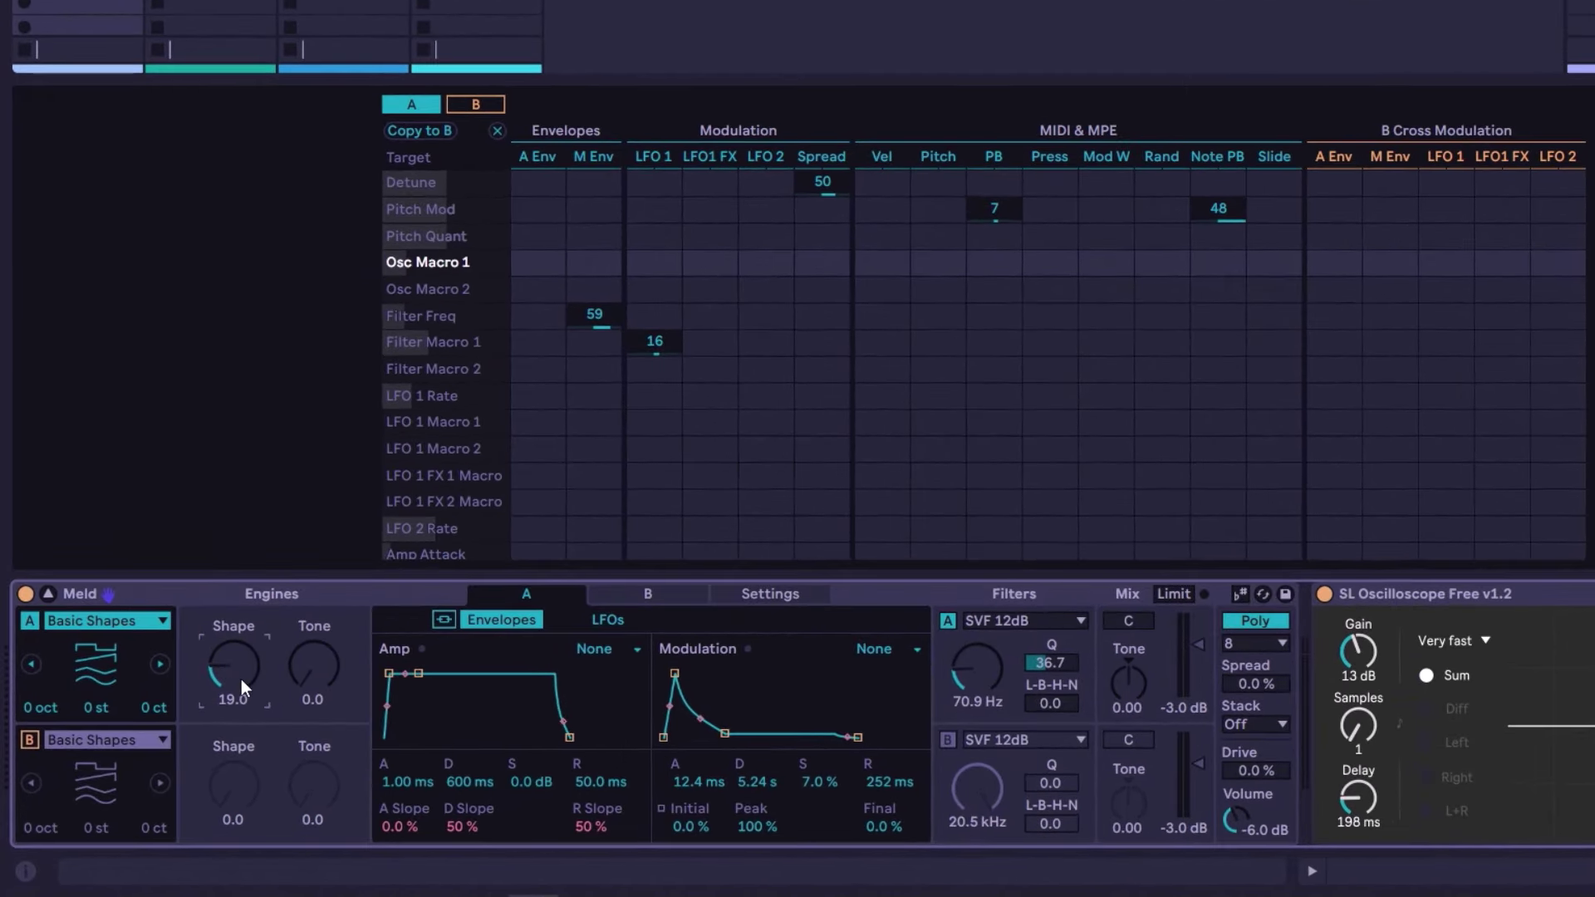
left_click_drag(192, 723, 192, 725)
- Route the modulation envelope to Osc Macro 1 with an amount of 38
left_click_drag(583, 262, 583, 352)
left_click_drag(249, 662, 250, 599)
left_click_drag(282, 658, 283, 626)
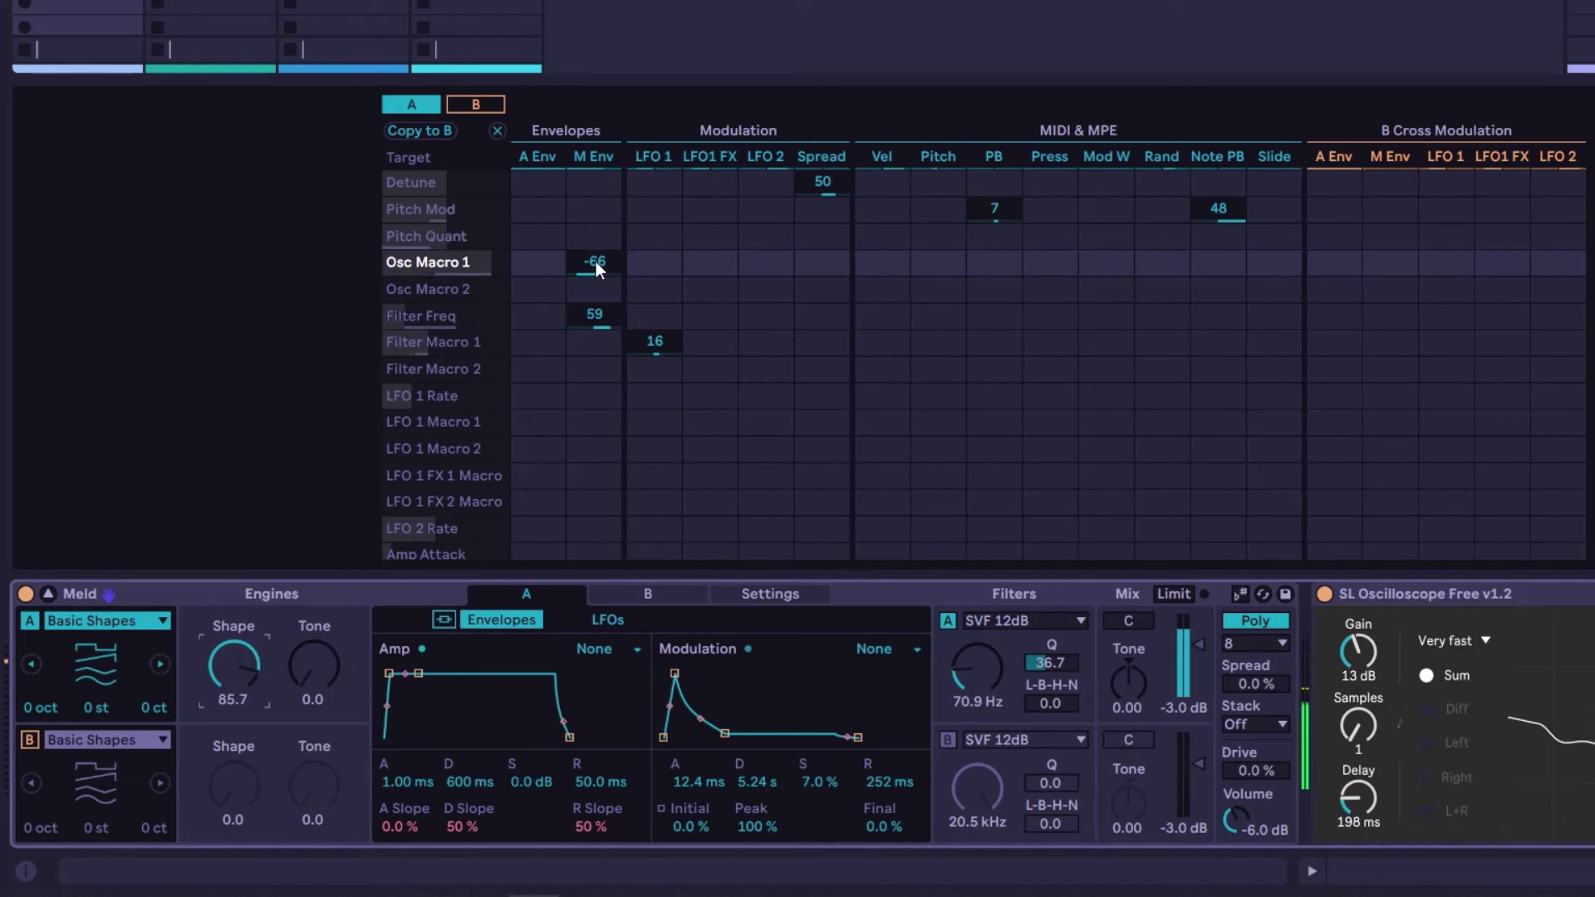
left_click_drag(596, 262, 595, 176)
left_click_drag(236, 668, 236, 757)
- Route LFO 1 to Osc Macro 2 at 50, then enable engine B with shape 15.1
left_click(313, 661)
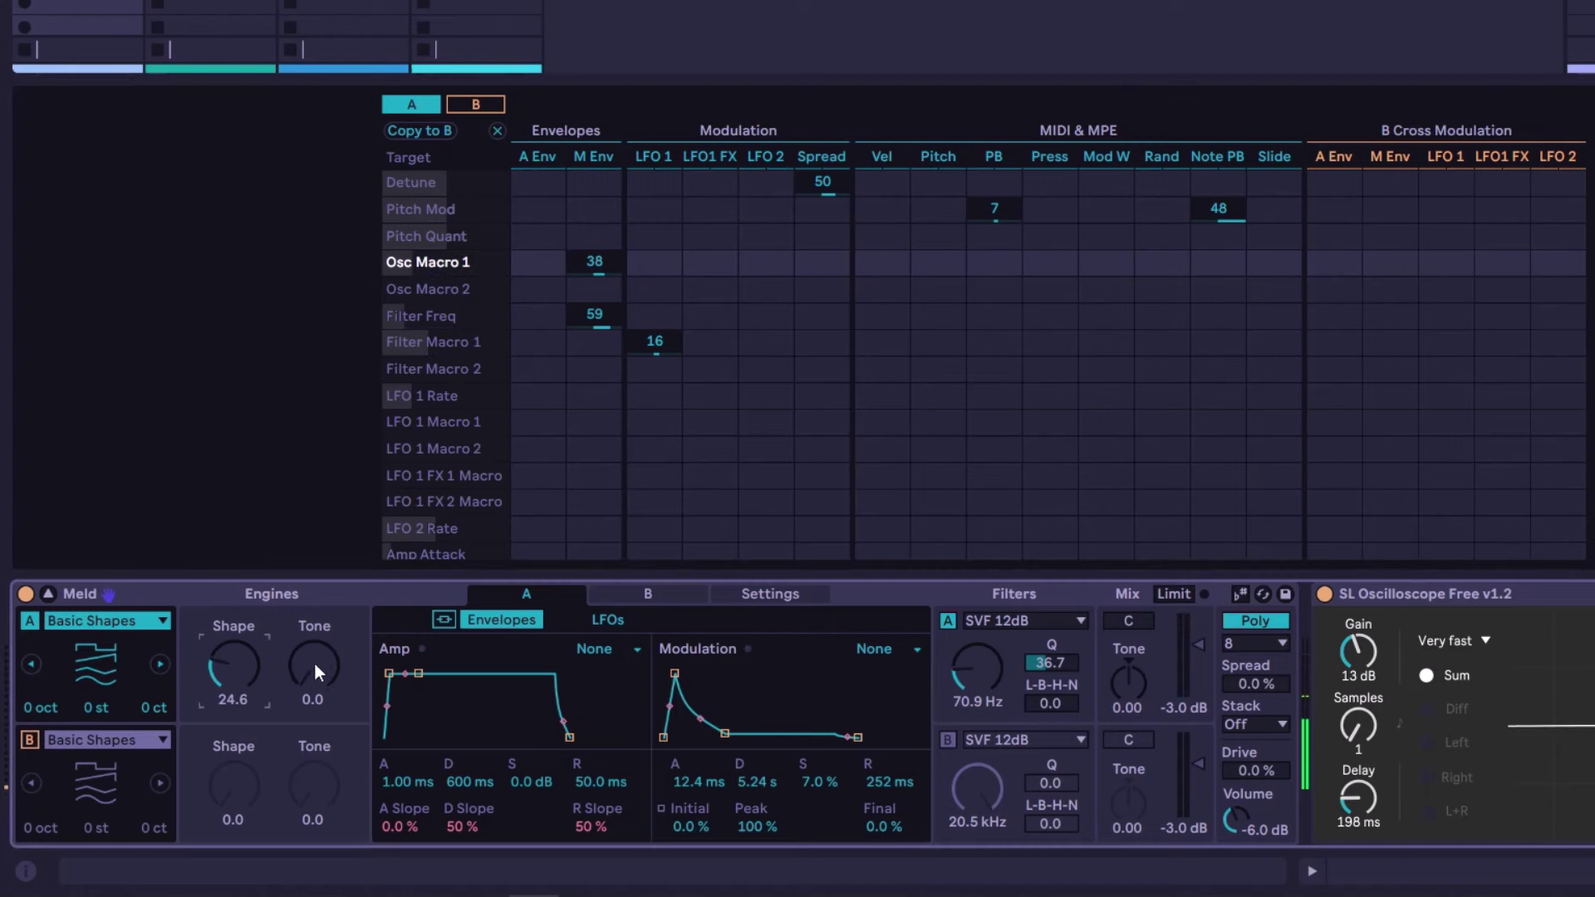
left_click(612, 287)
left_click_drag(658, 289, 658, 255)
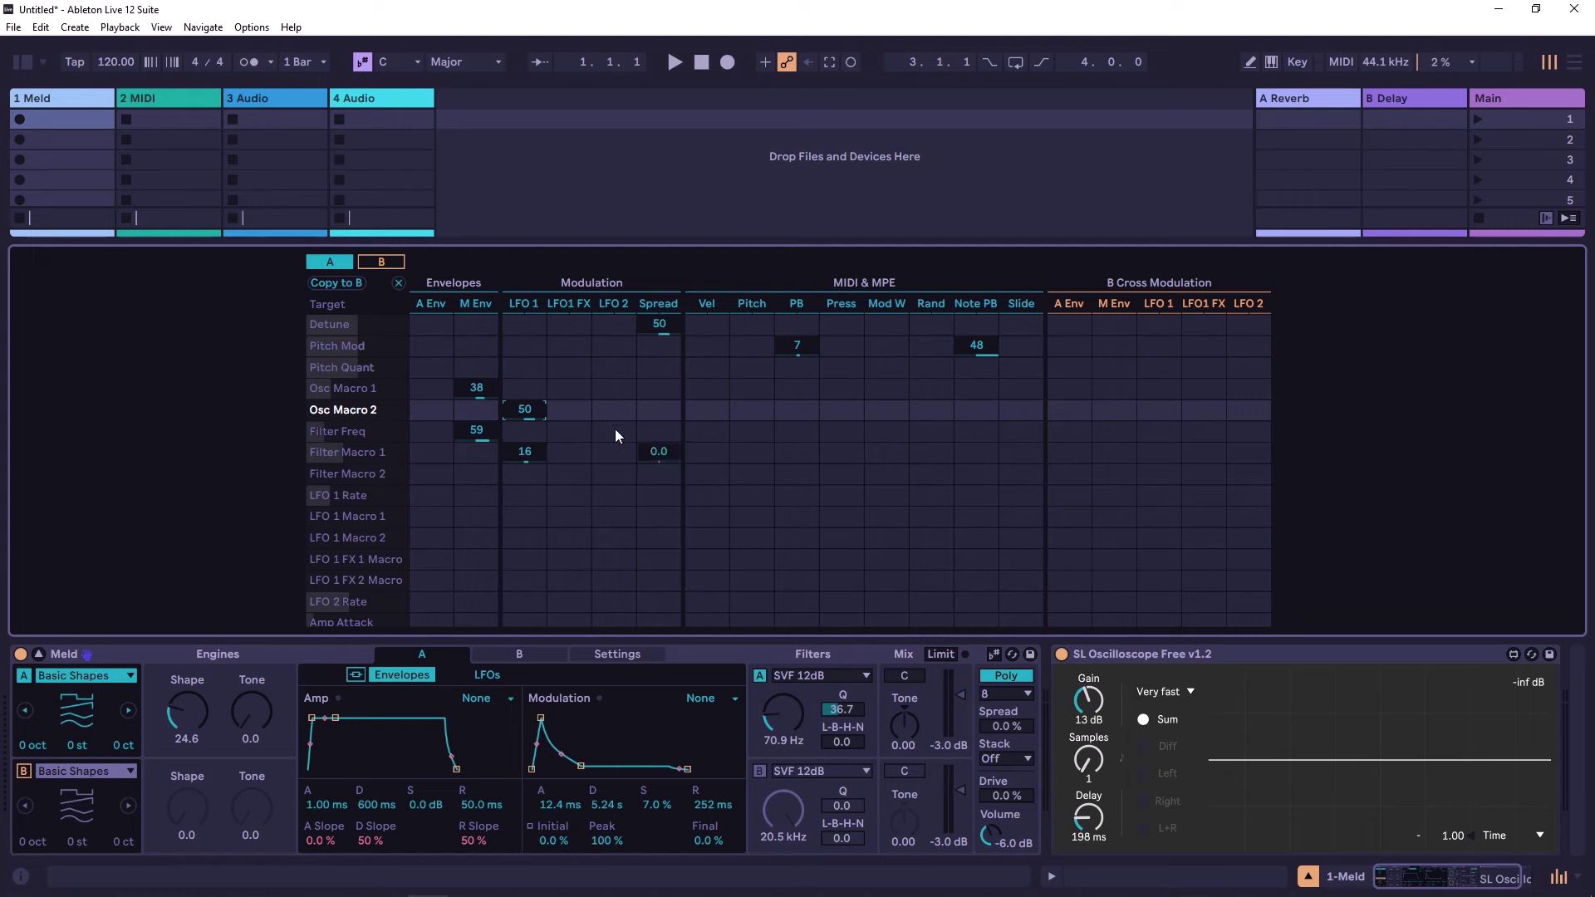
left_click(25, 772)
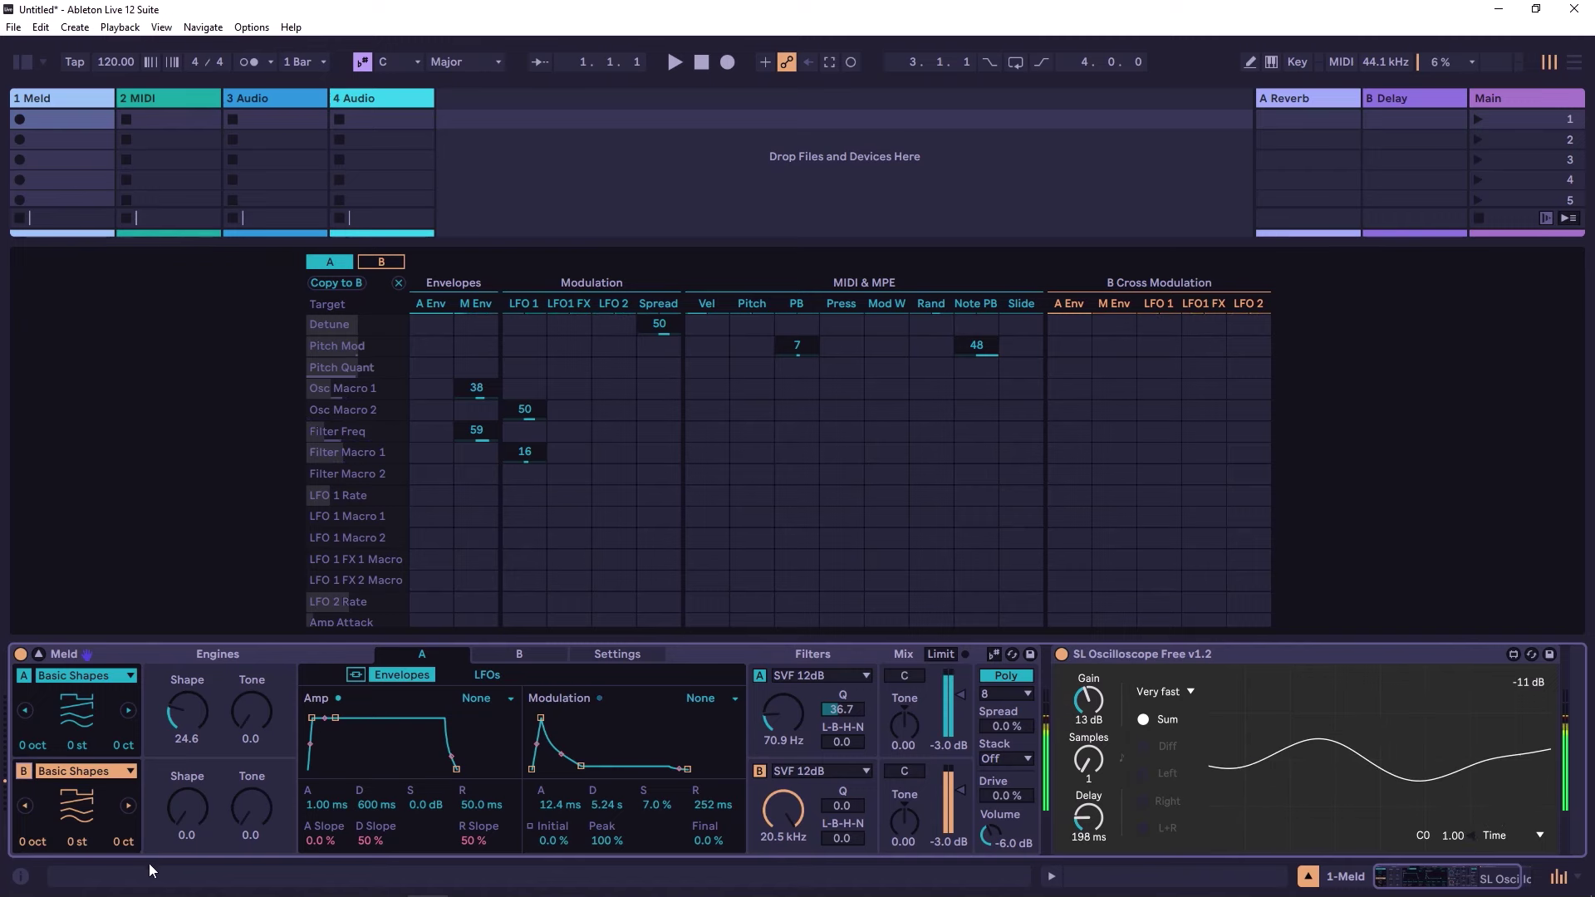
left_click_drag(188, 816, 189, 791)
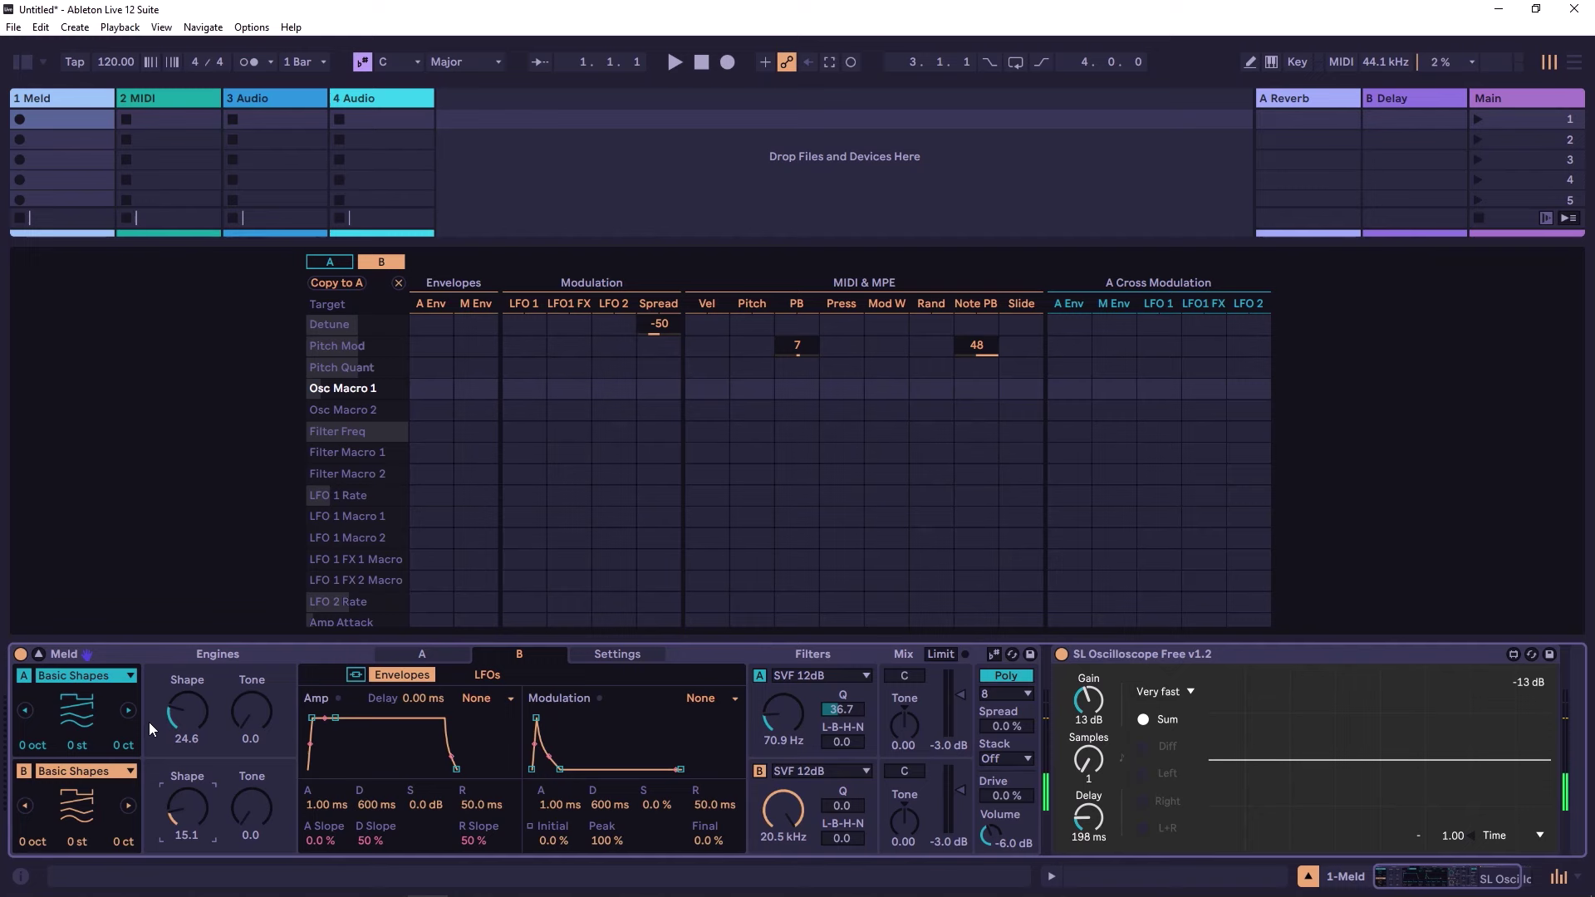
- Play C3 and D3 test notes to hear the patch
key("a")
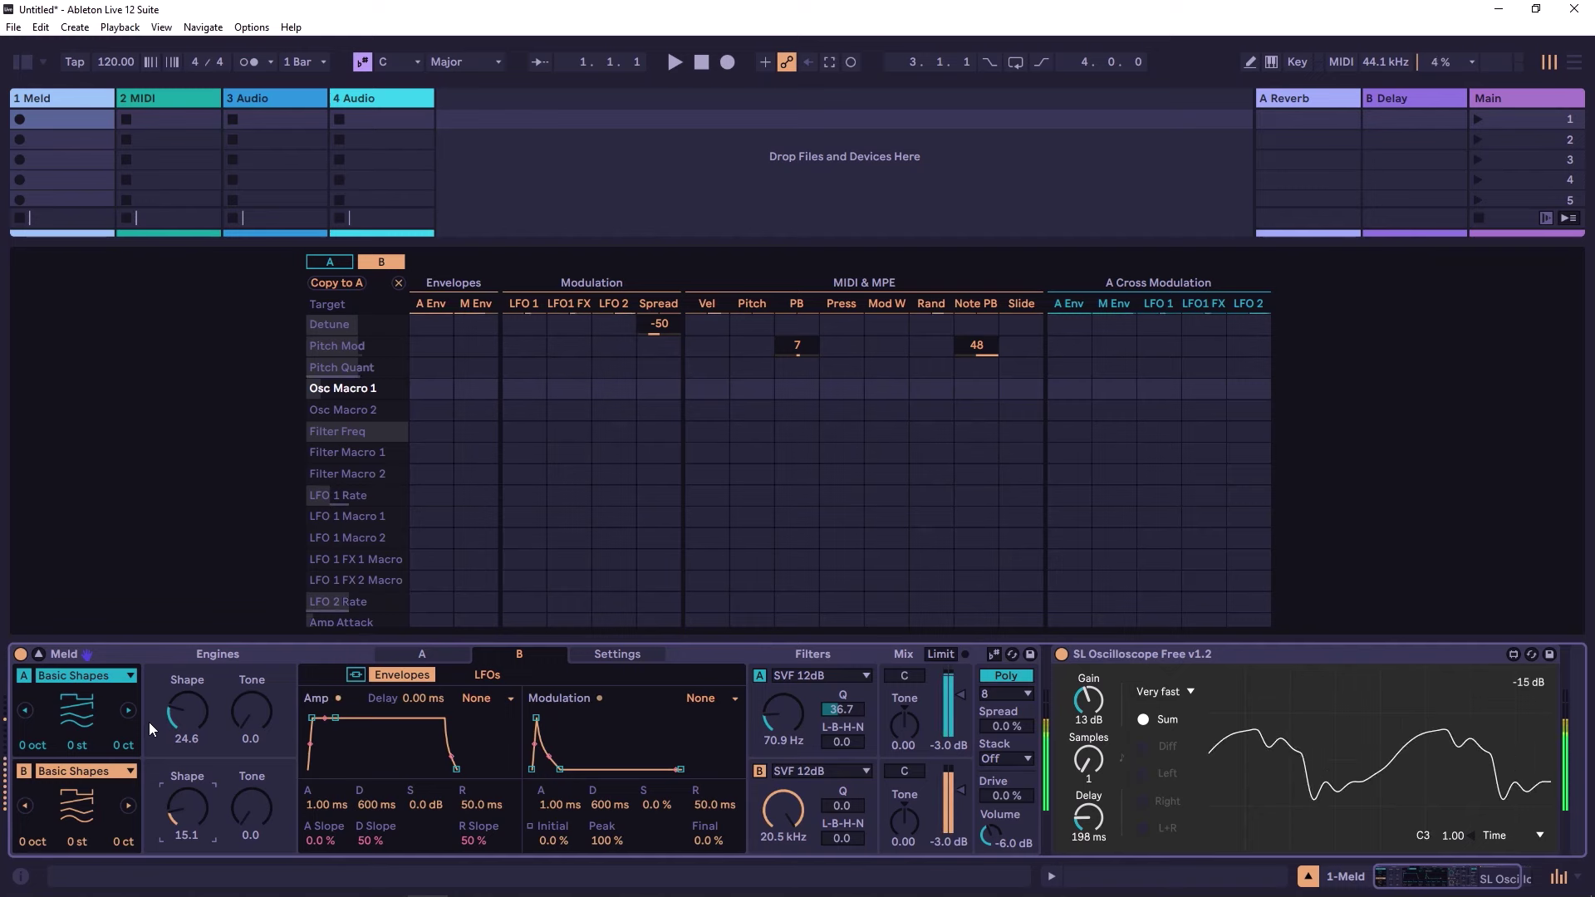
key("s")
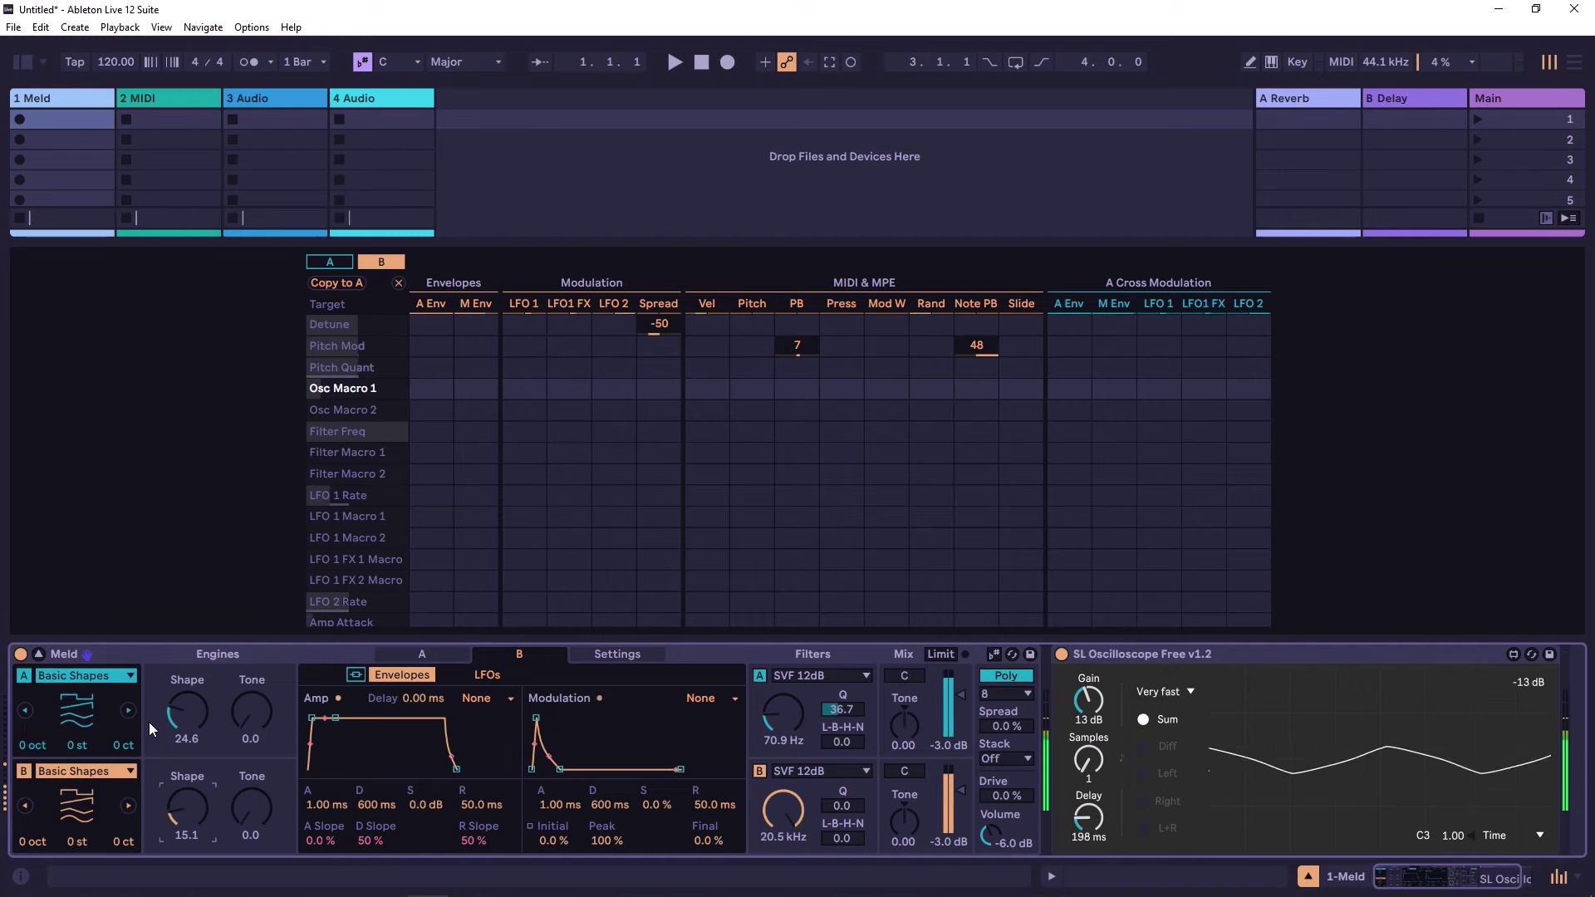
key("a")
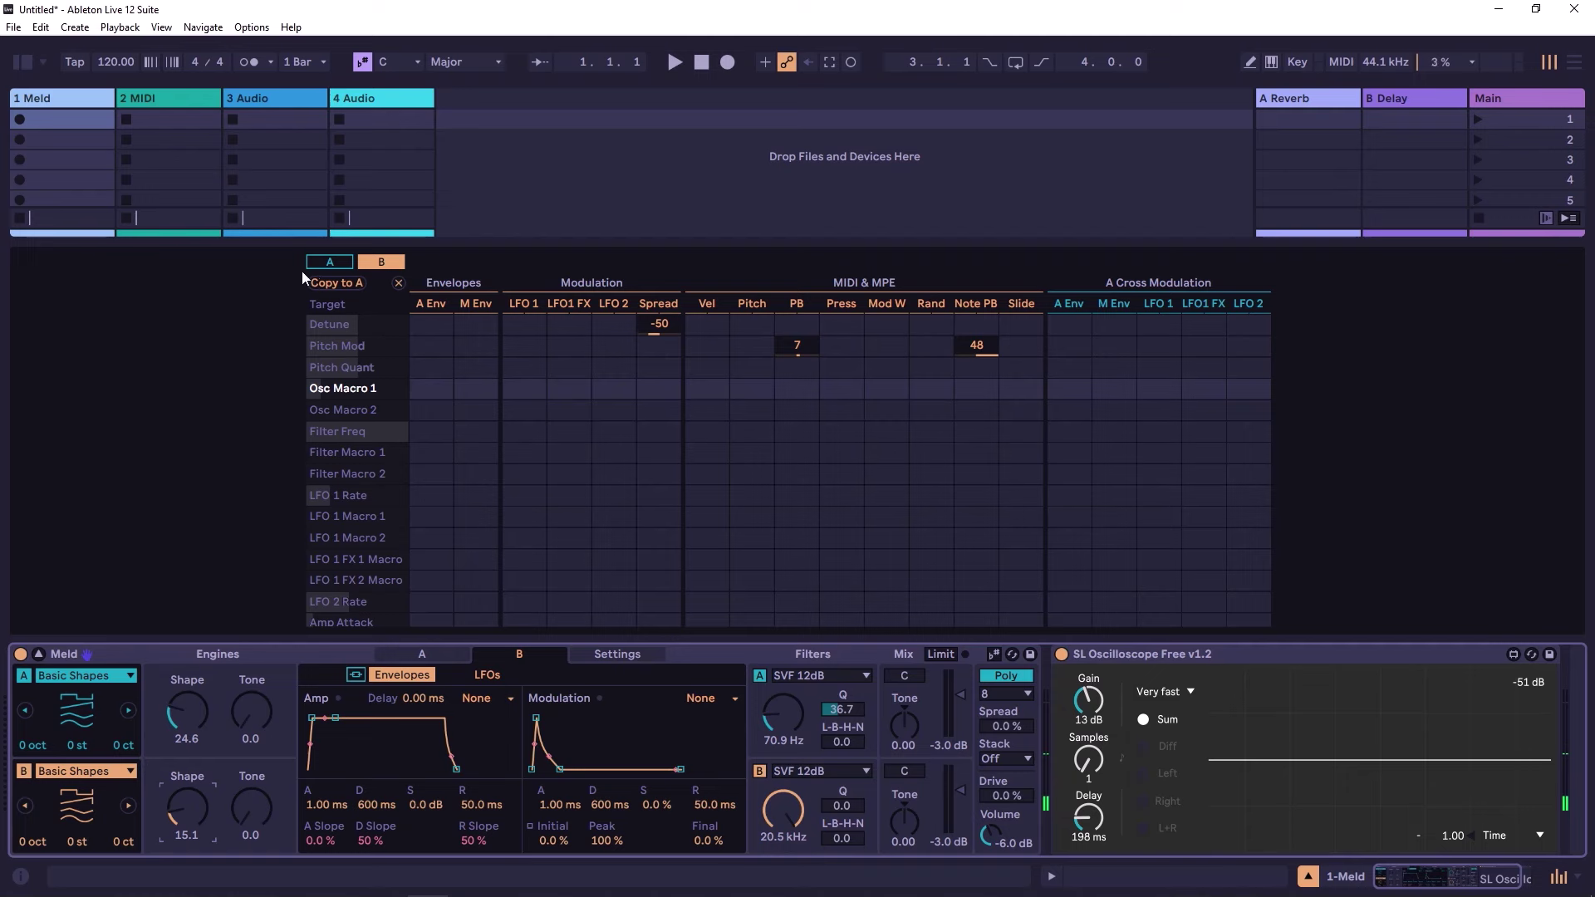
- Copy engine A's modulation routings to engine B and step oscillator B's waveform
left_click(329, 262)
left_click(475, 473)
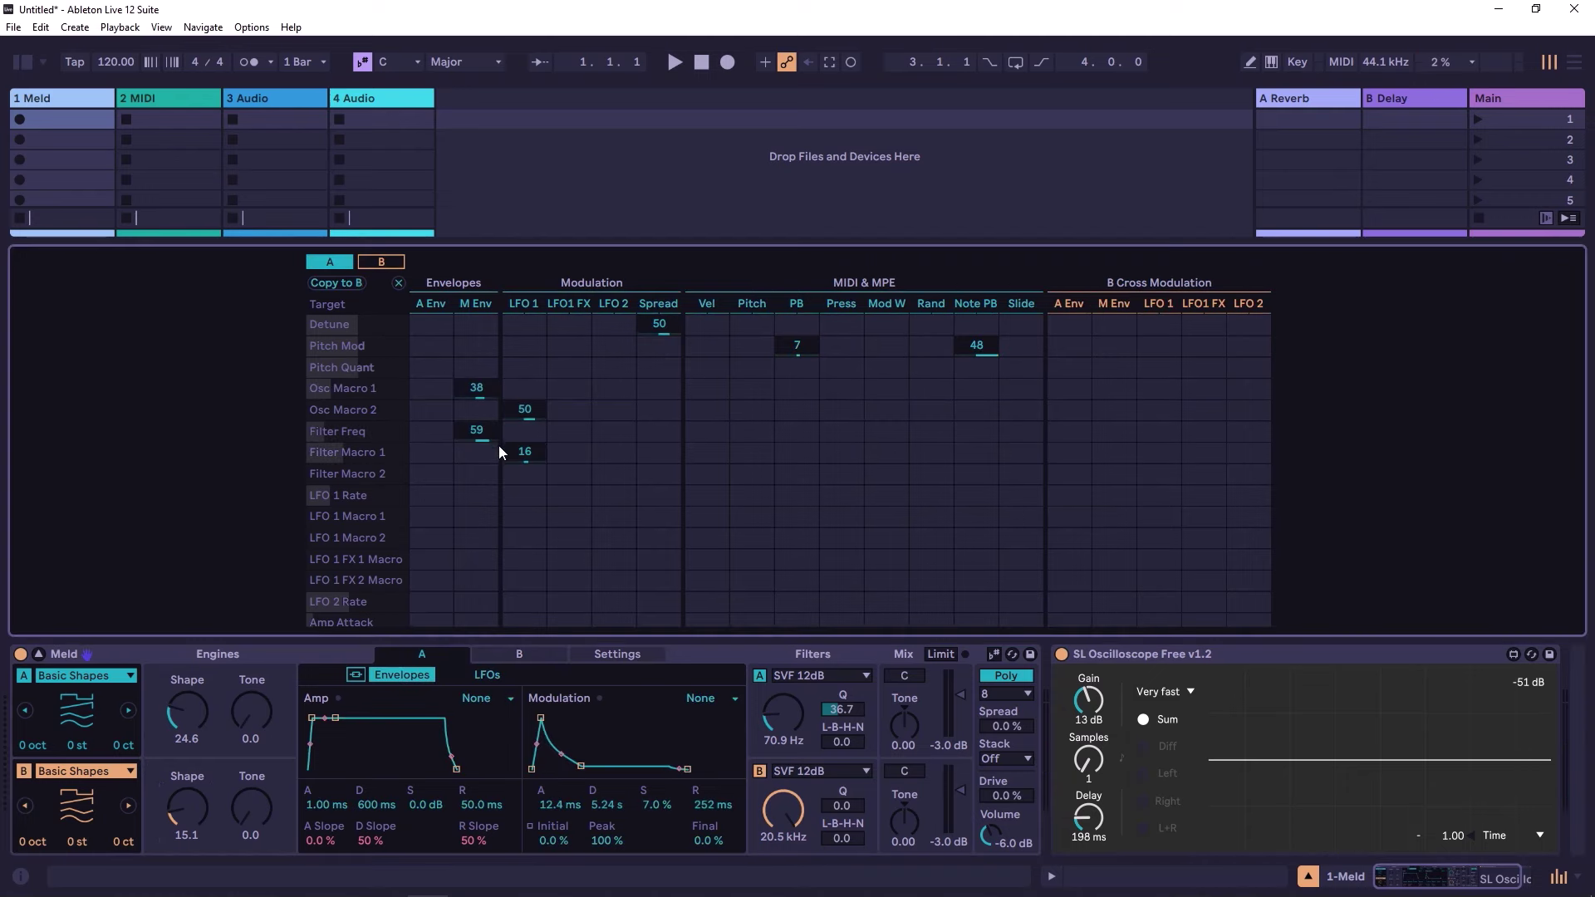
left_click(386, 262)
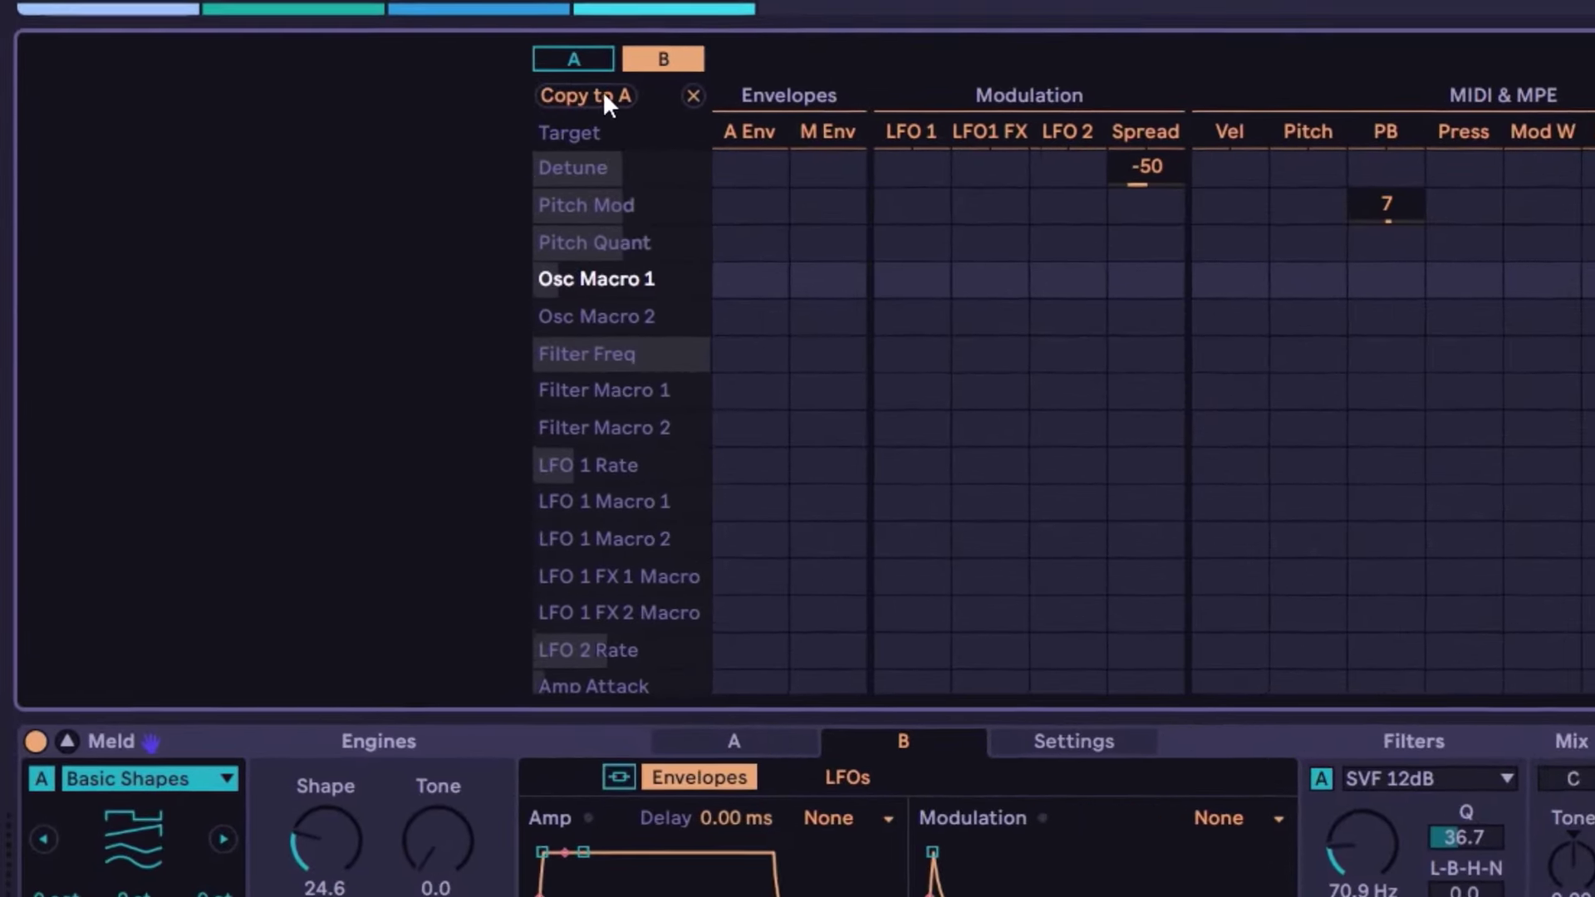
left_click(329, 264)
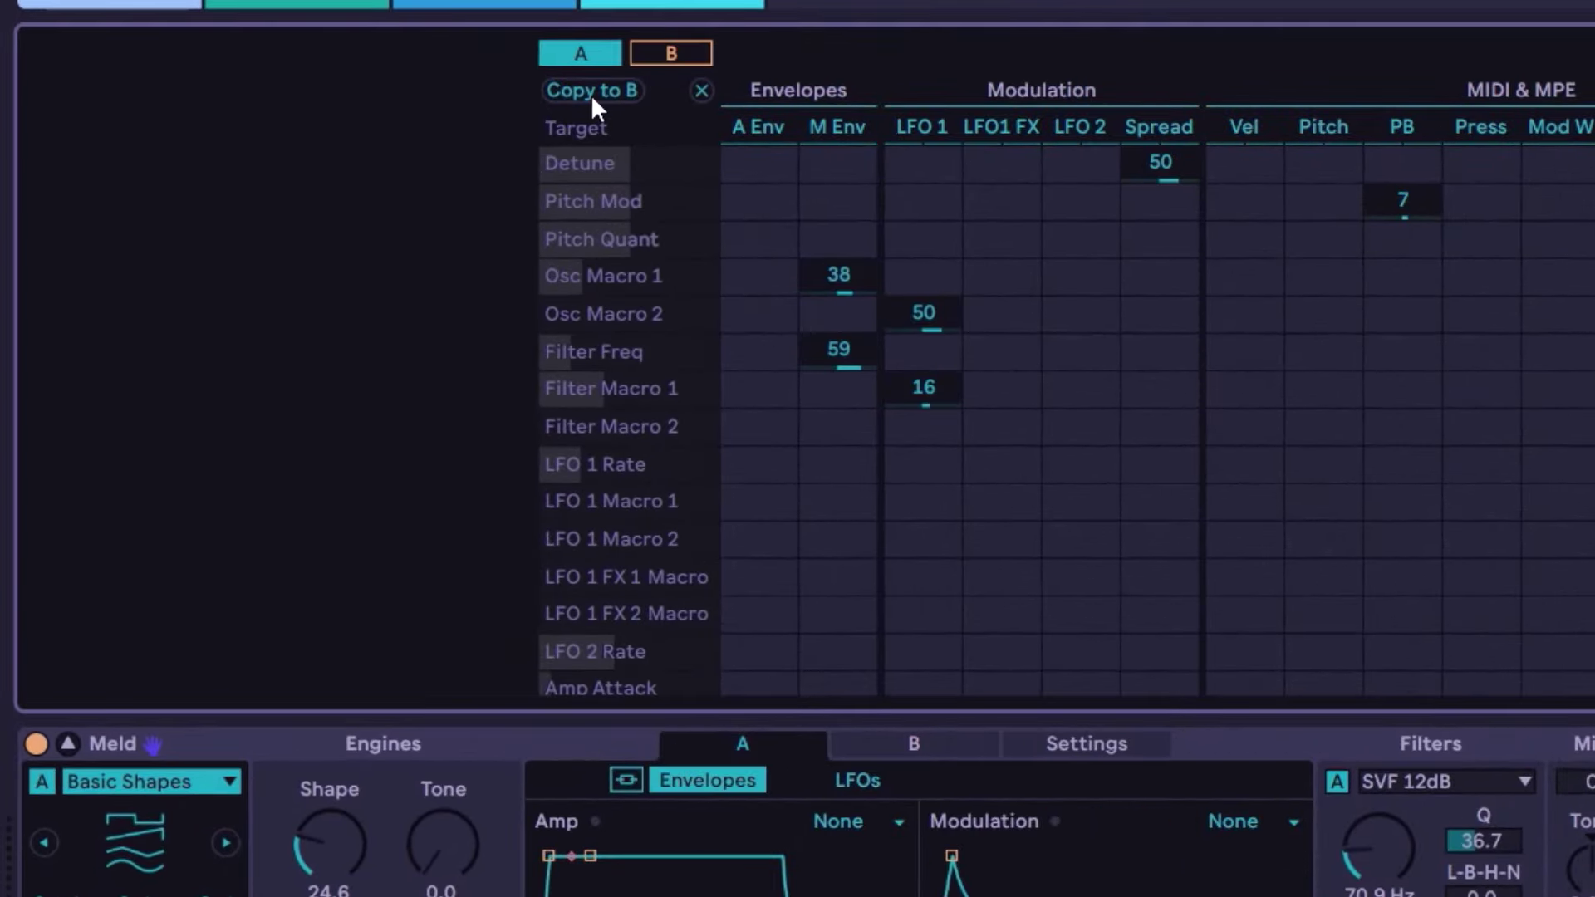
left_click(591, 90)
left_click(671, 53)
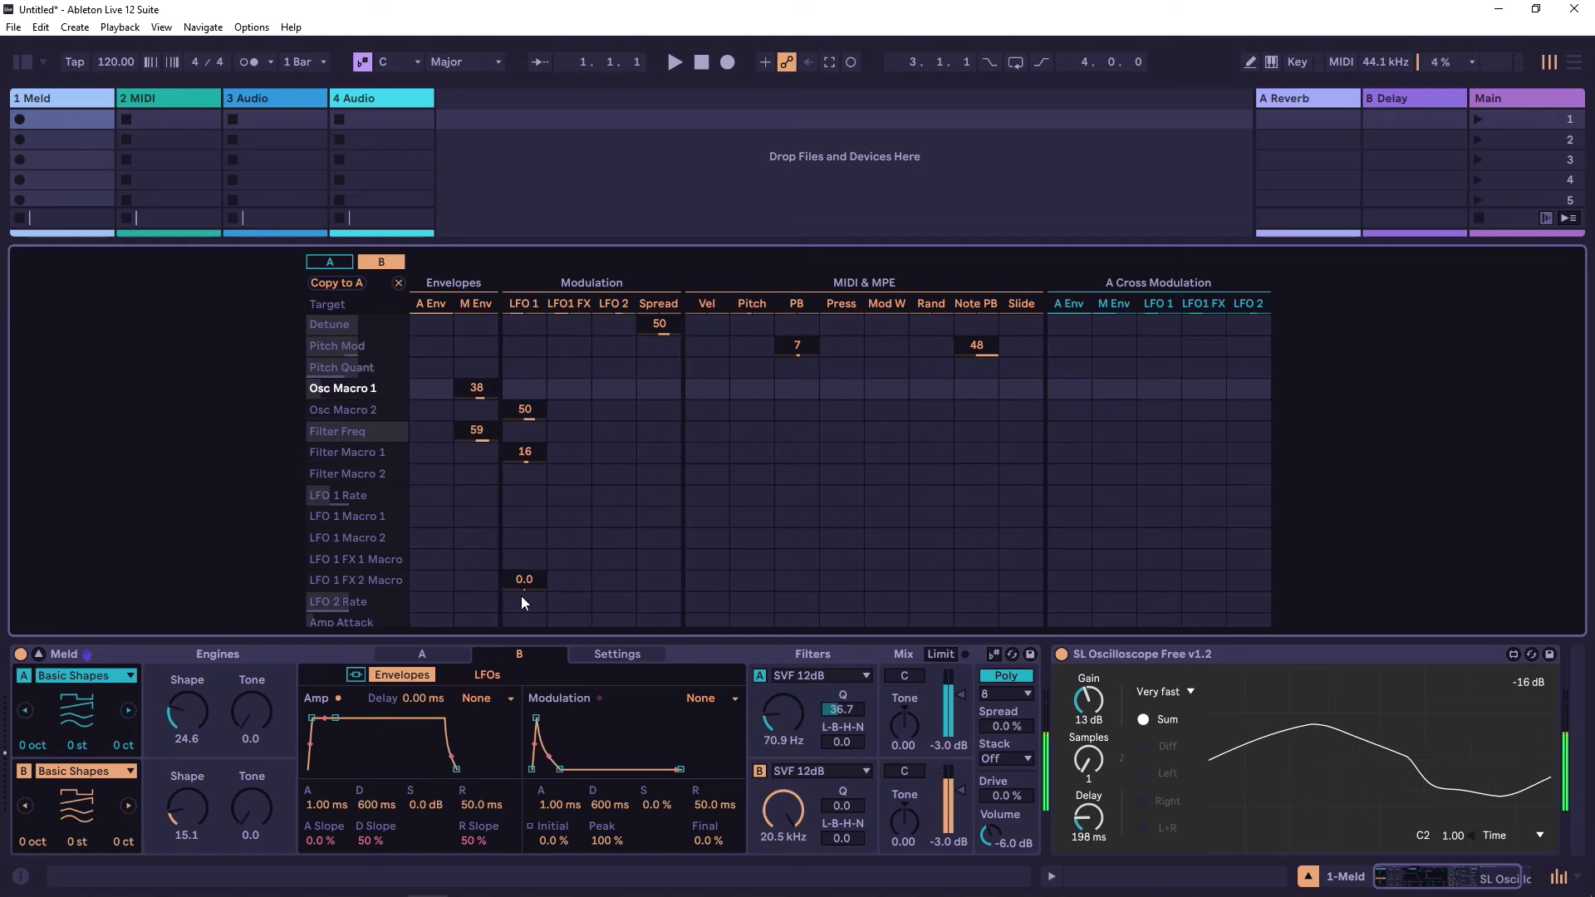
left_click(127, 805)
left_click(127, 806)
left_click(127, 805)
left_click(127, 805)
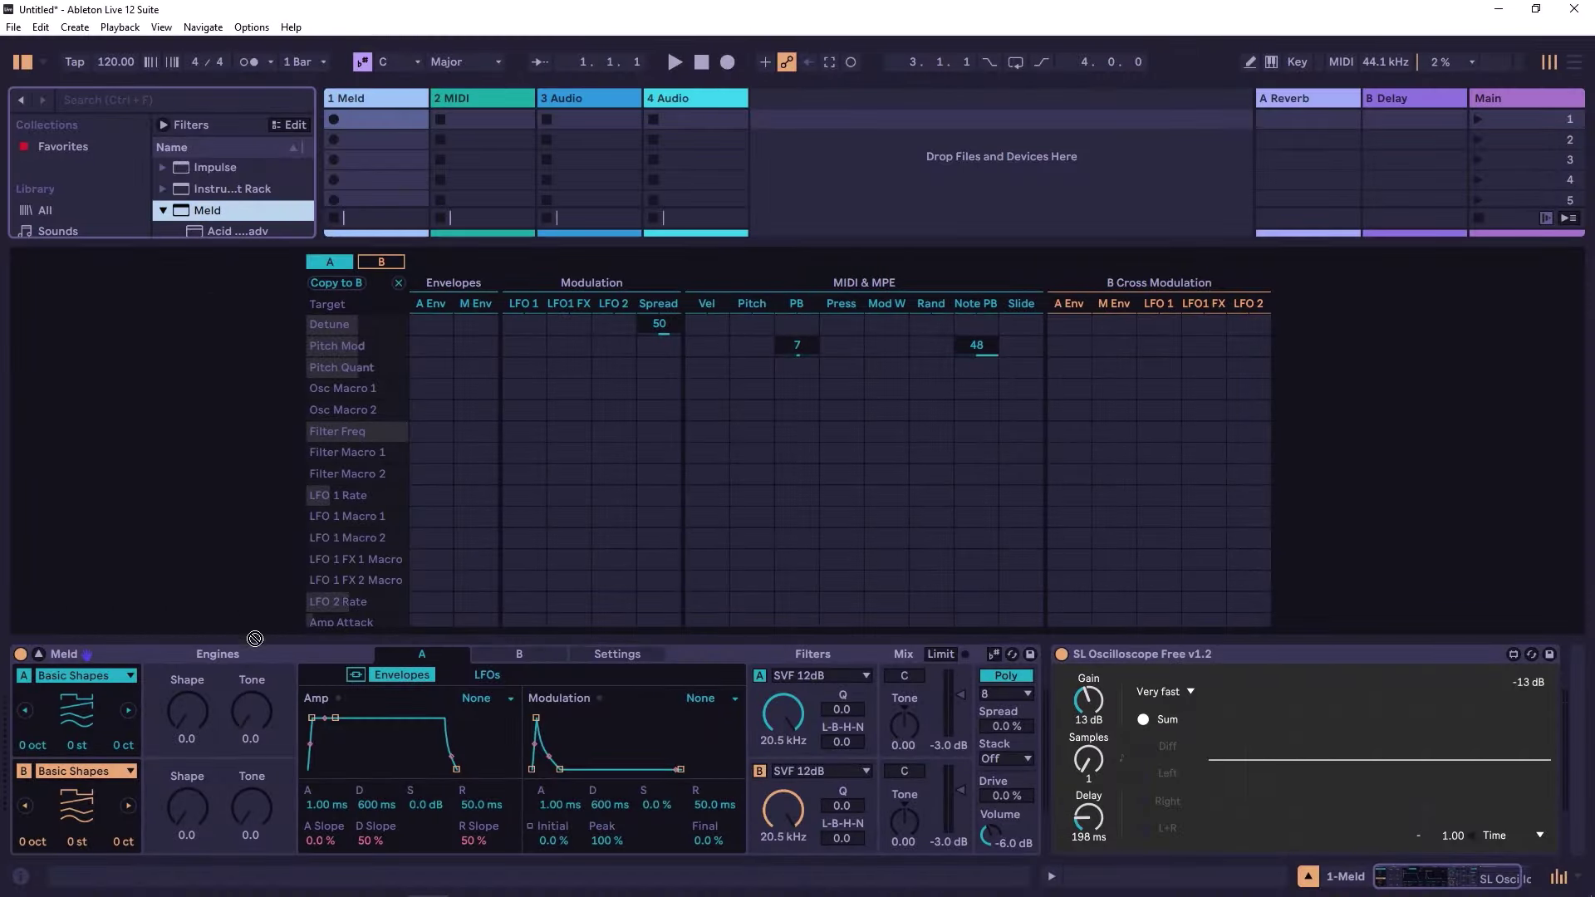
- Hide the browser, switch off engine B, and set oscillator A's shape to 14.3
left_click(23, 63)
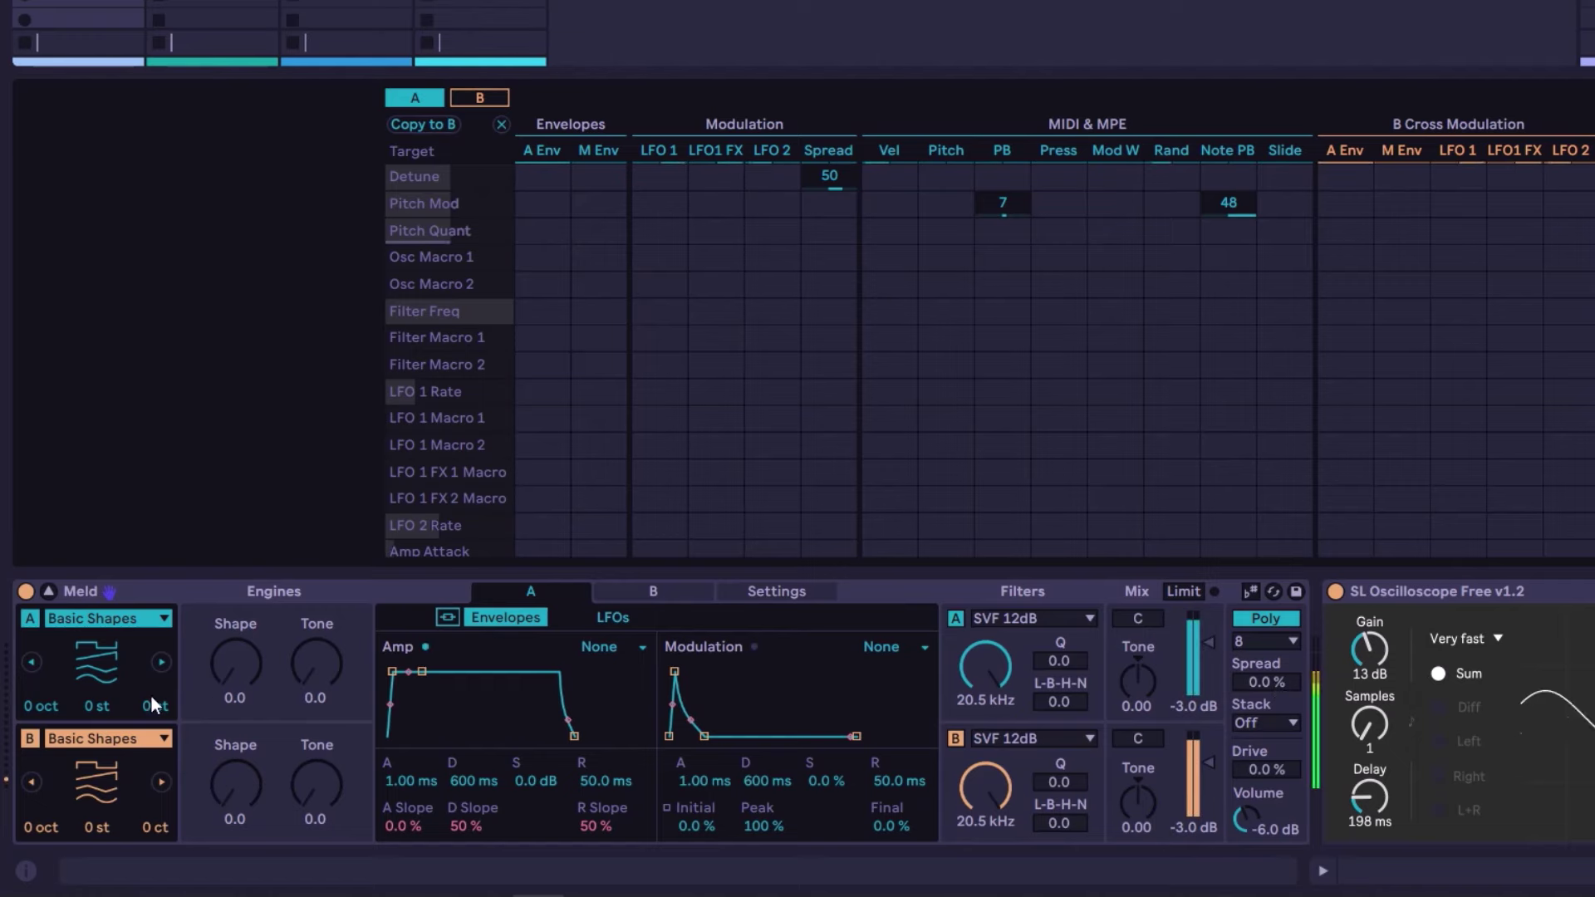
left_click(32, 736)
left_click_drag(235, 662, 258, 642)
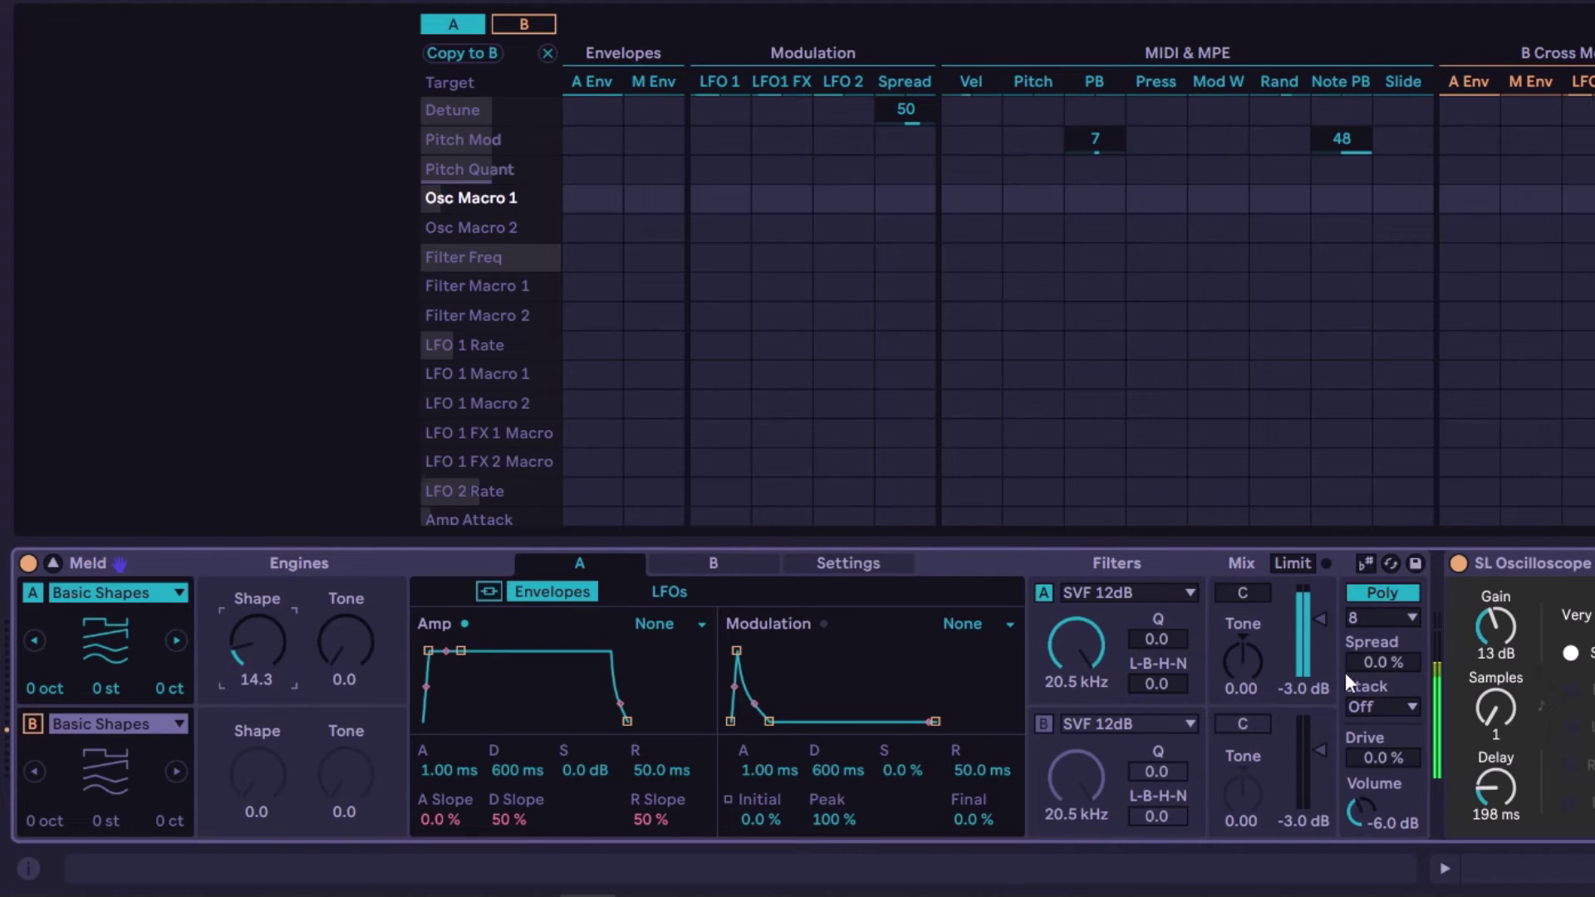
- Set the spread-to-Detune amount to 45 and reset voice spread to 0 %
left_click_drag(1378, 660, 1357, 623)
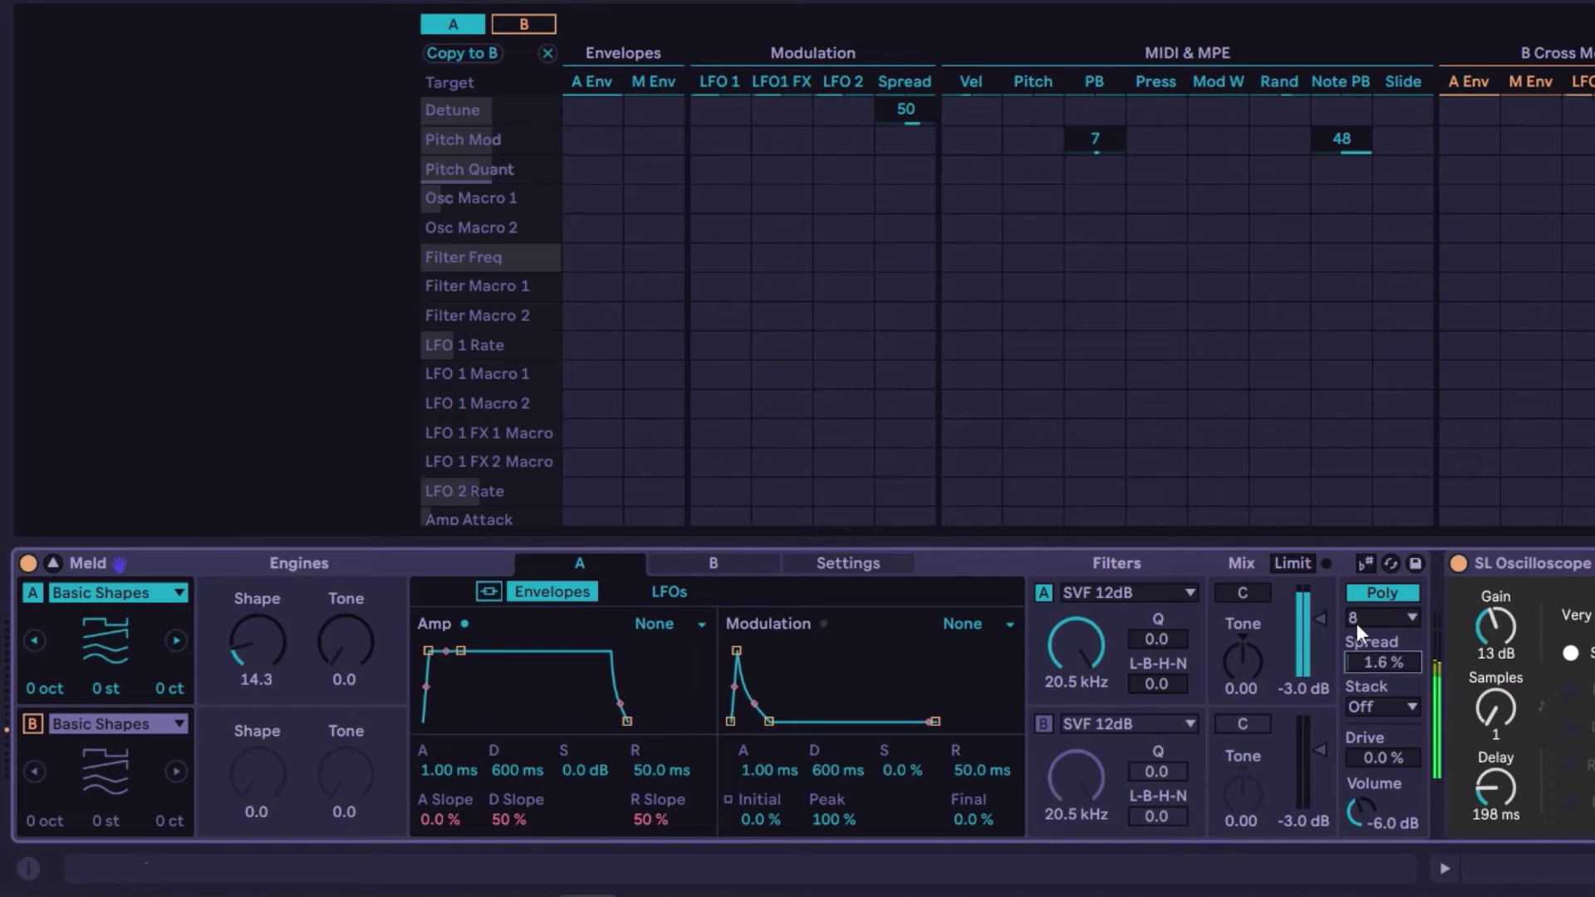
left_click(918, 117)
left_click_drag(1396, 663, 1397, 573)
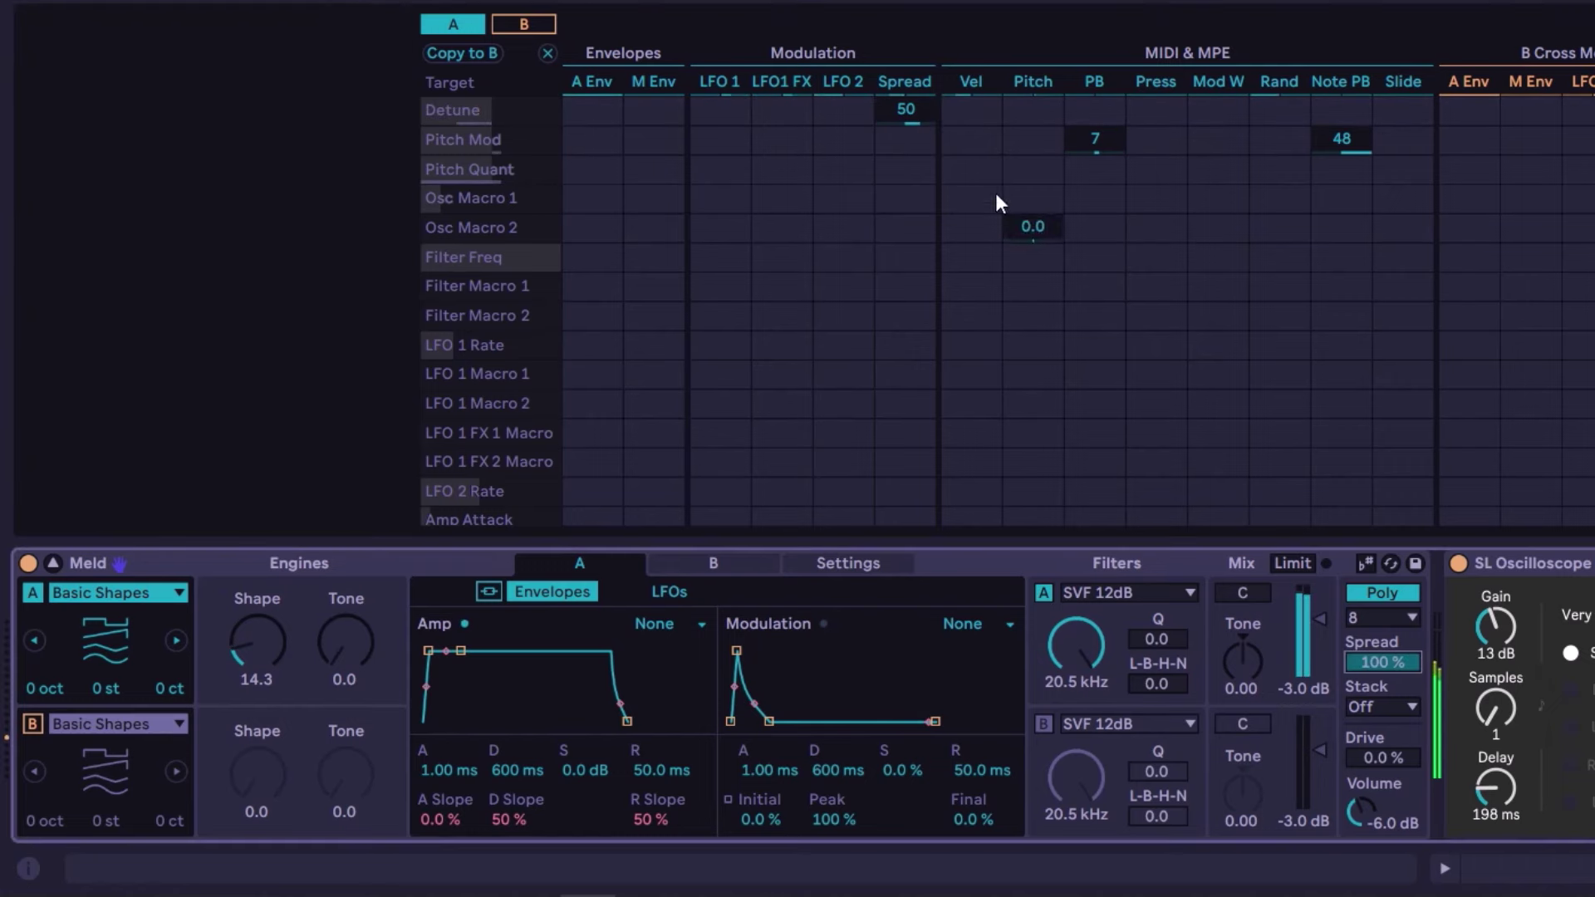
left_click_drag(915, 117, 917, 177)
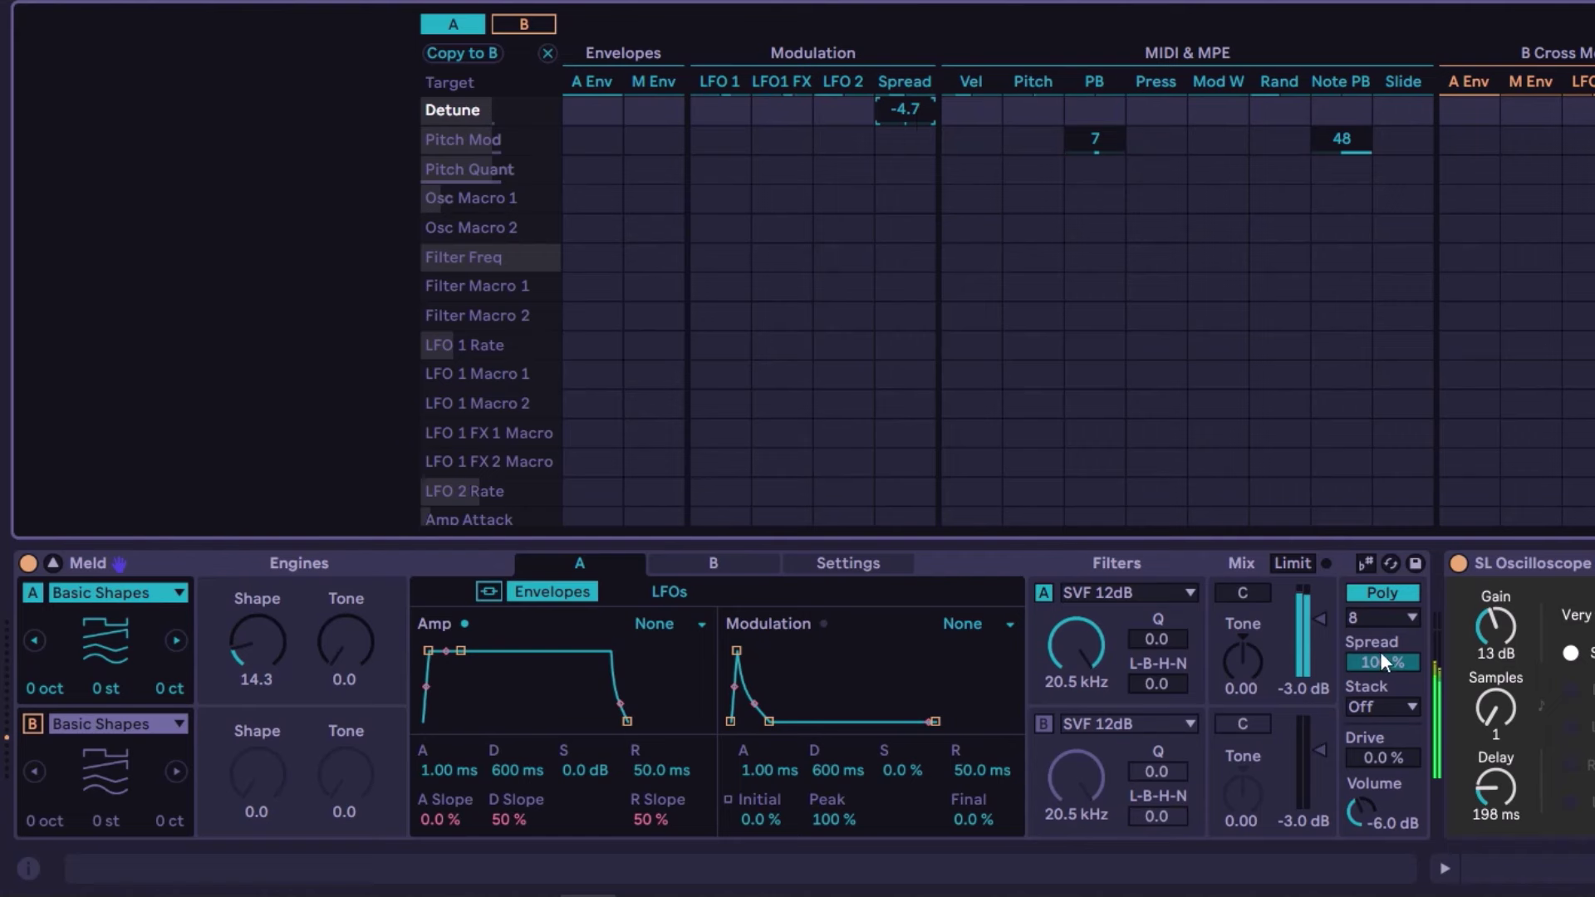
left_click_drag(918, 118, 931, 112)
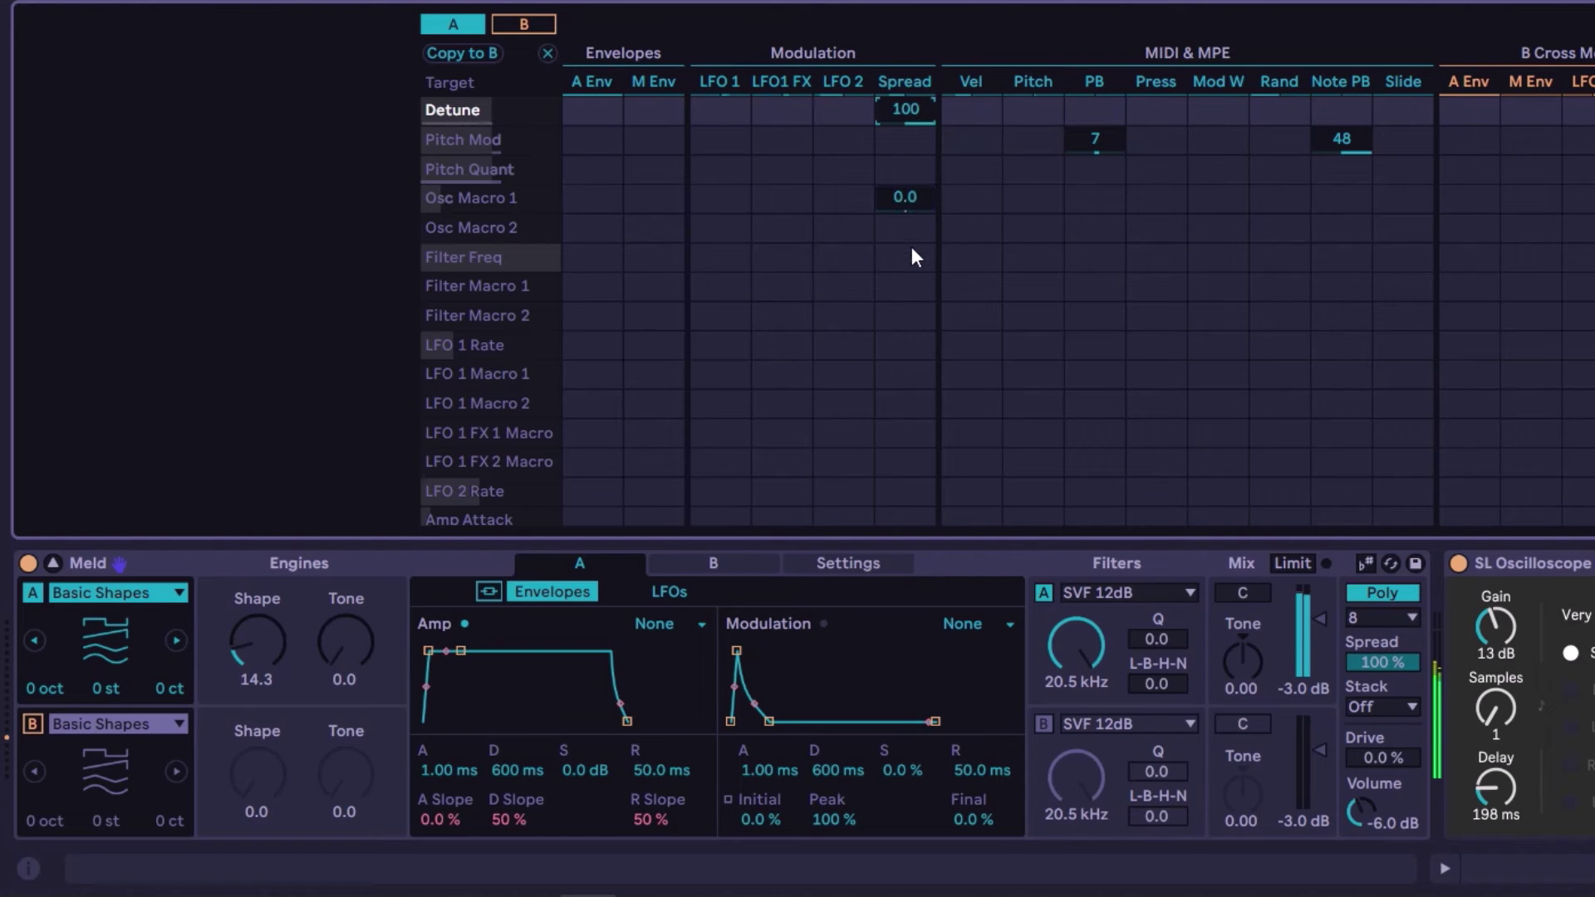
mouse_move(1382, 662)
left_mouse_down()
mouse_move(1382, 683)
mouse_move(1382, 660)
left_mouse_up()
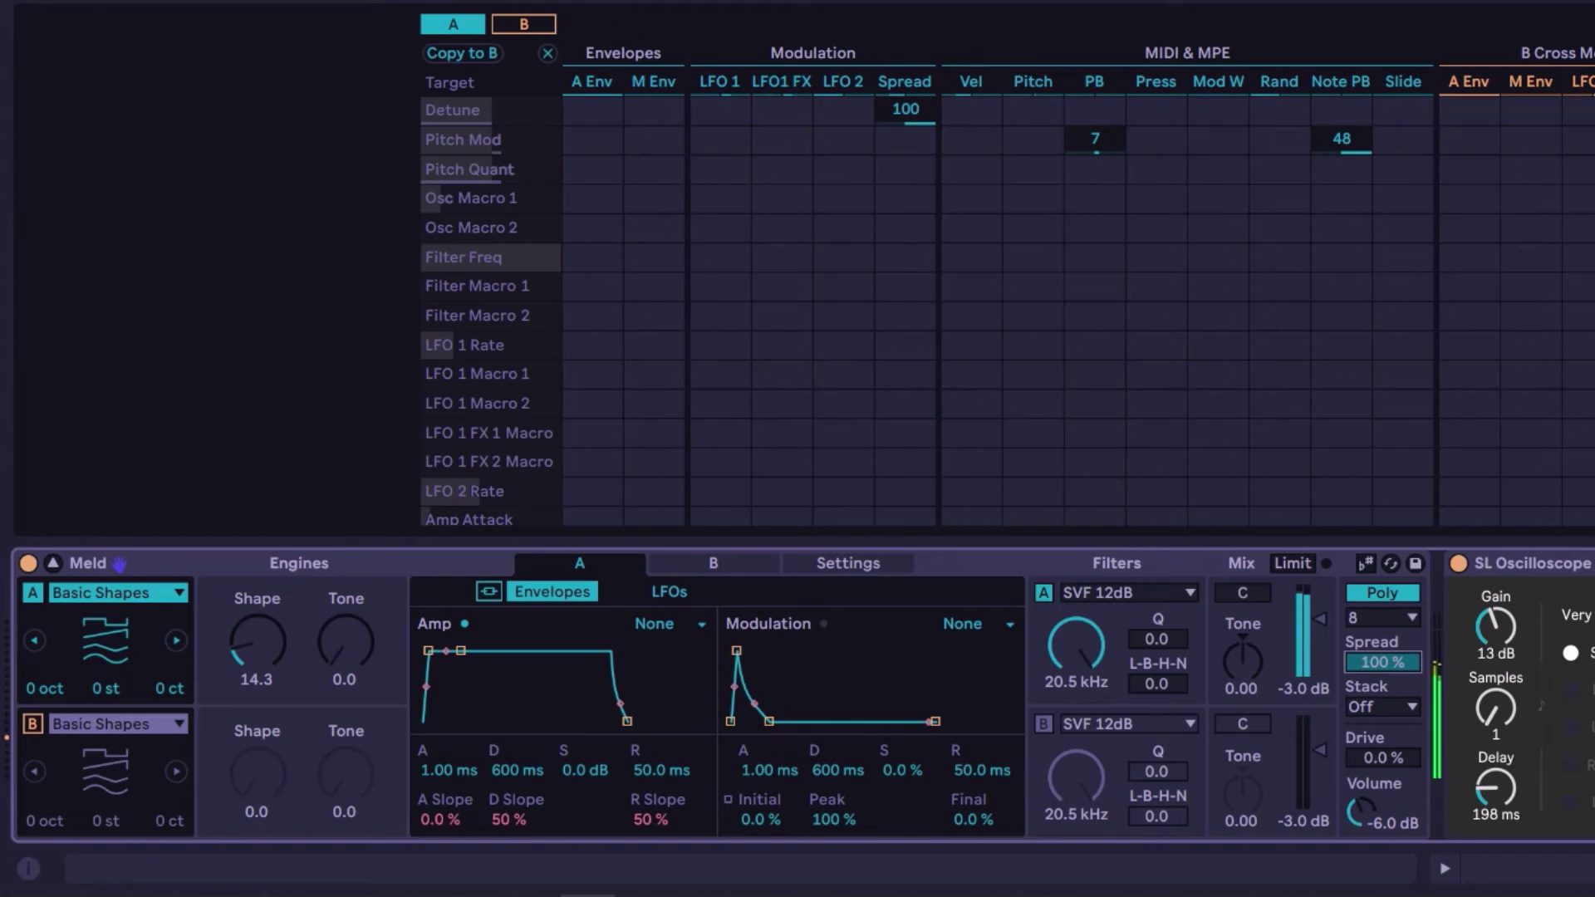
mouse_move(923, 116)
left_mouse_down()
mouse_move(923, 230)
mouse_move(930, 108)
mouse_move(931, 145)
mouse_move(930, 114)
mouse_move(910, 110)
mouse_move(910, 142)
left_mouse_up()
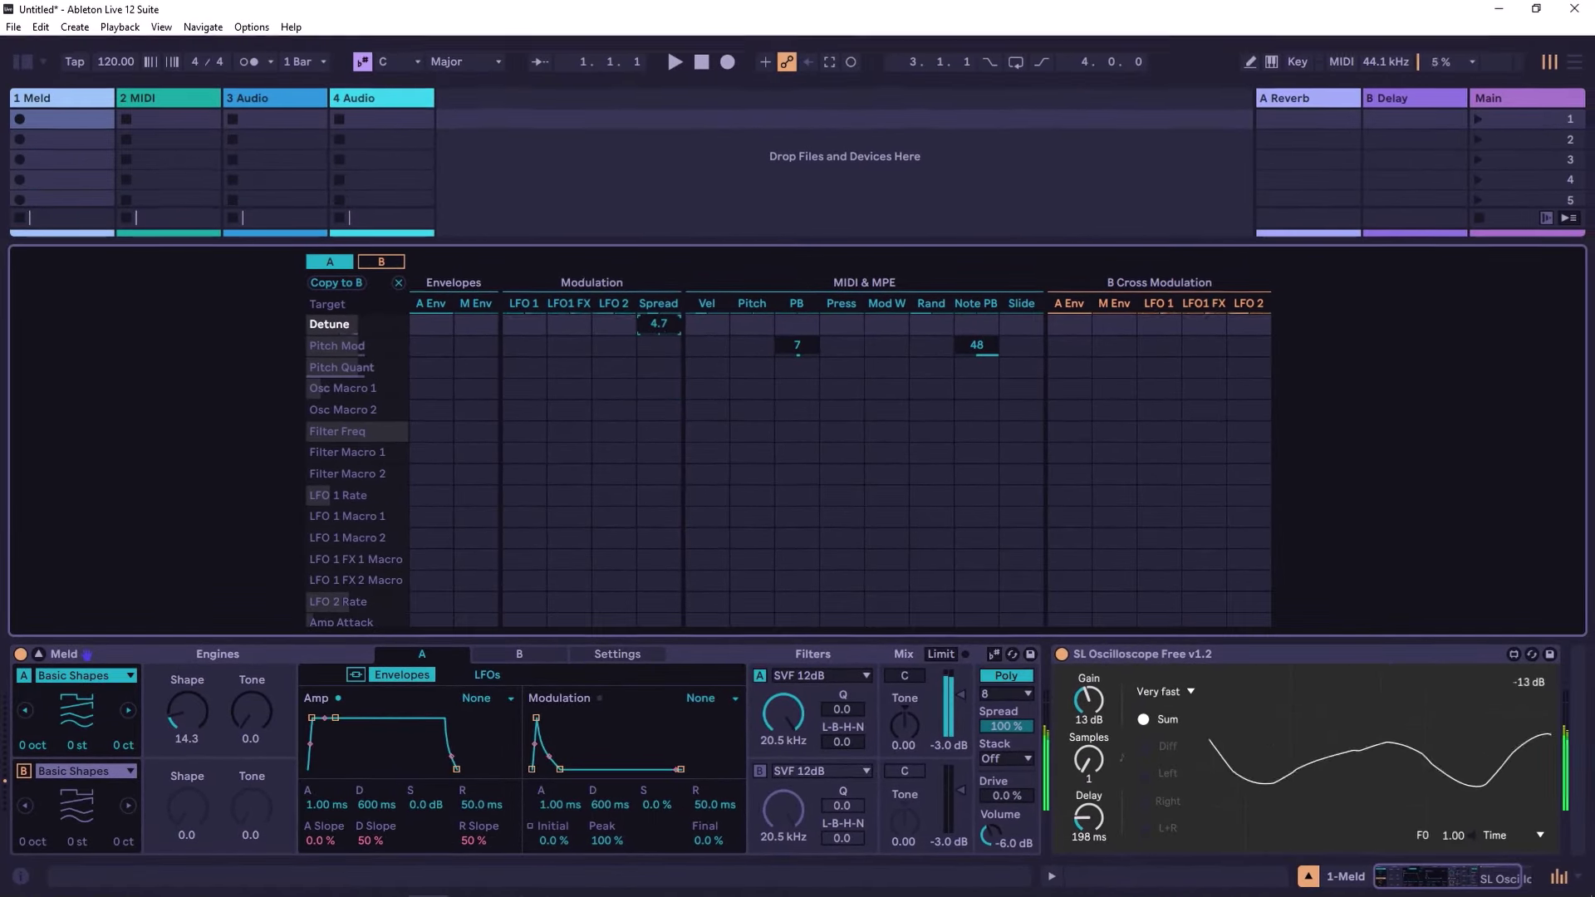
left_click_drag(659, 324, 659, 308)
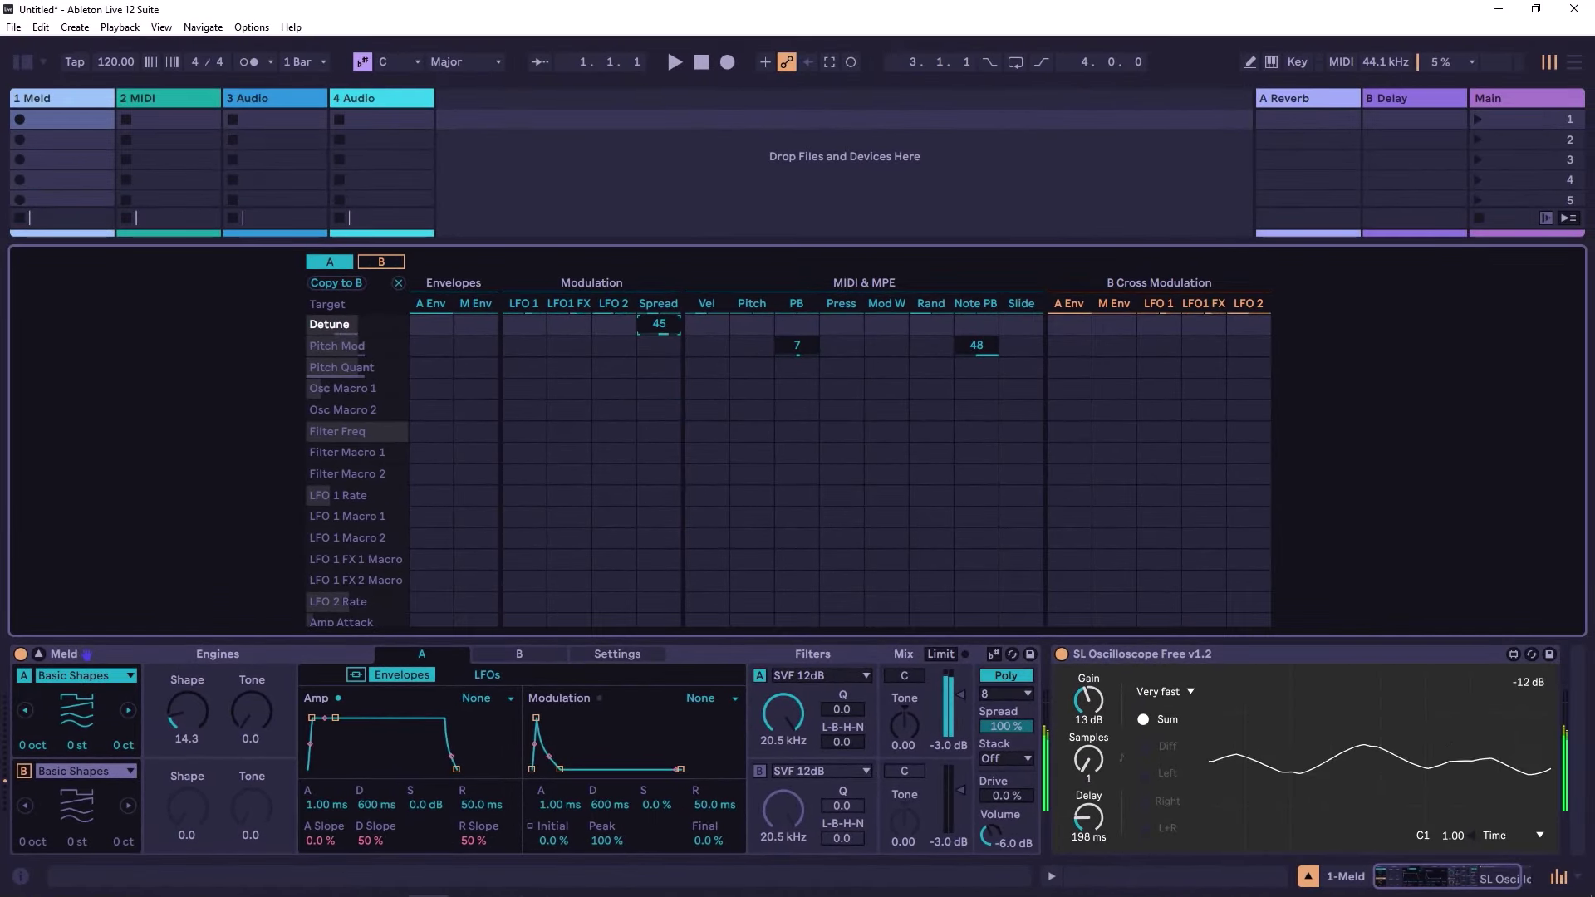
double_click(1019, 726)
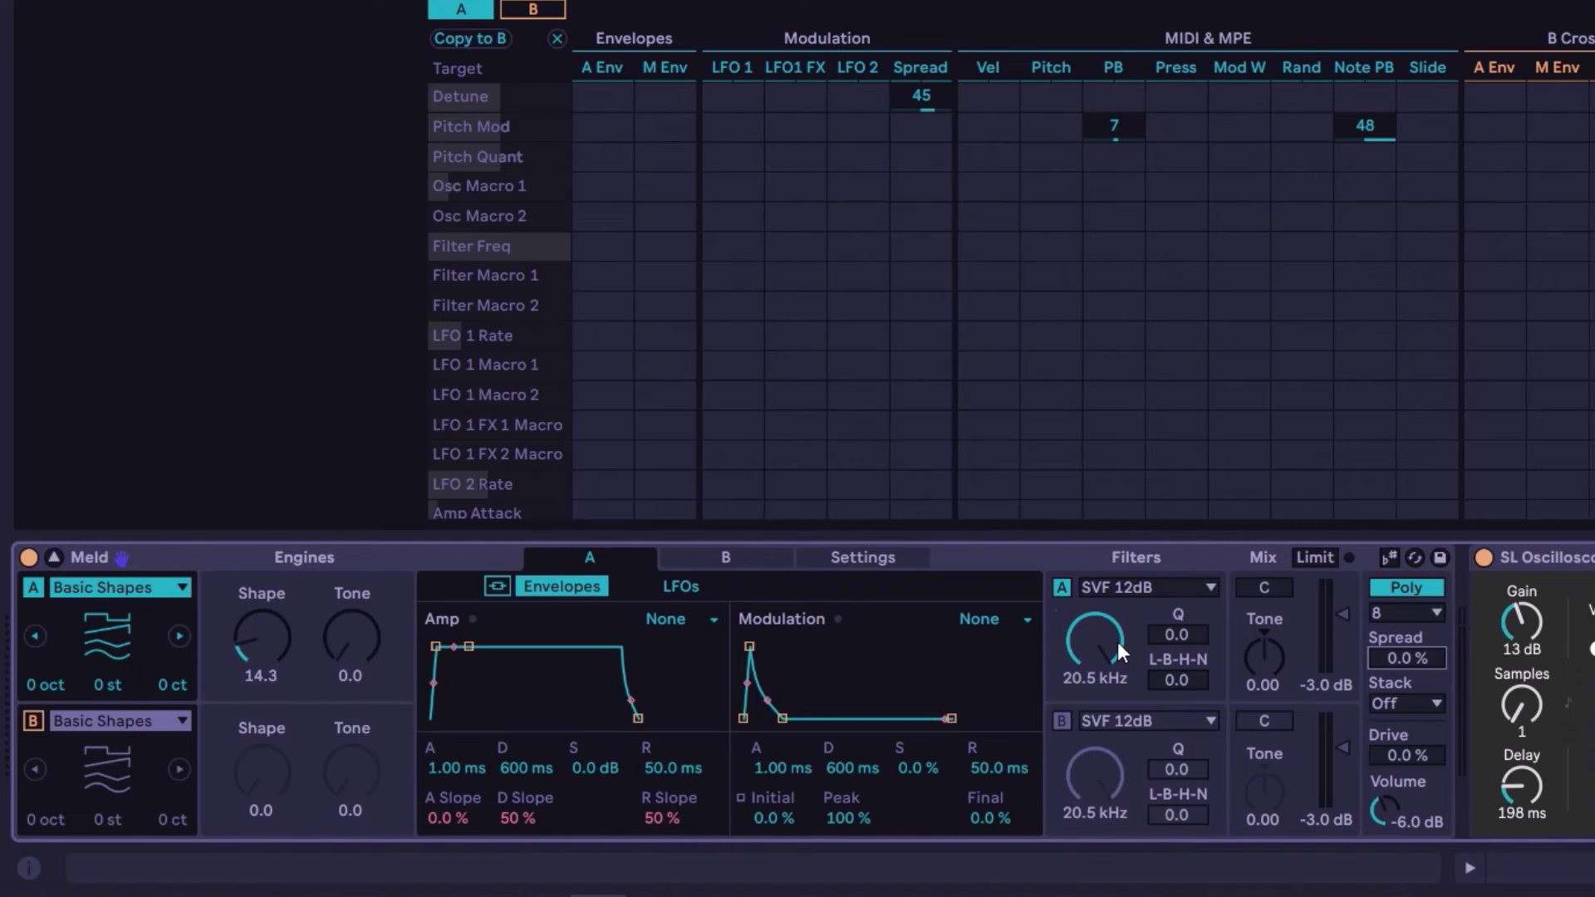
- Modulate filter frequency by velocity 44 and pitch 67, with filter A's cutoff at 543 Hz
left_click_drag(1094, 635, 1094, 714)
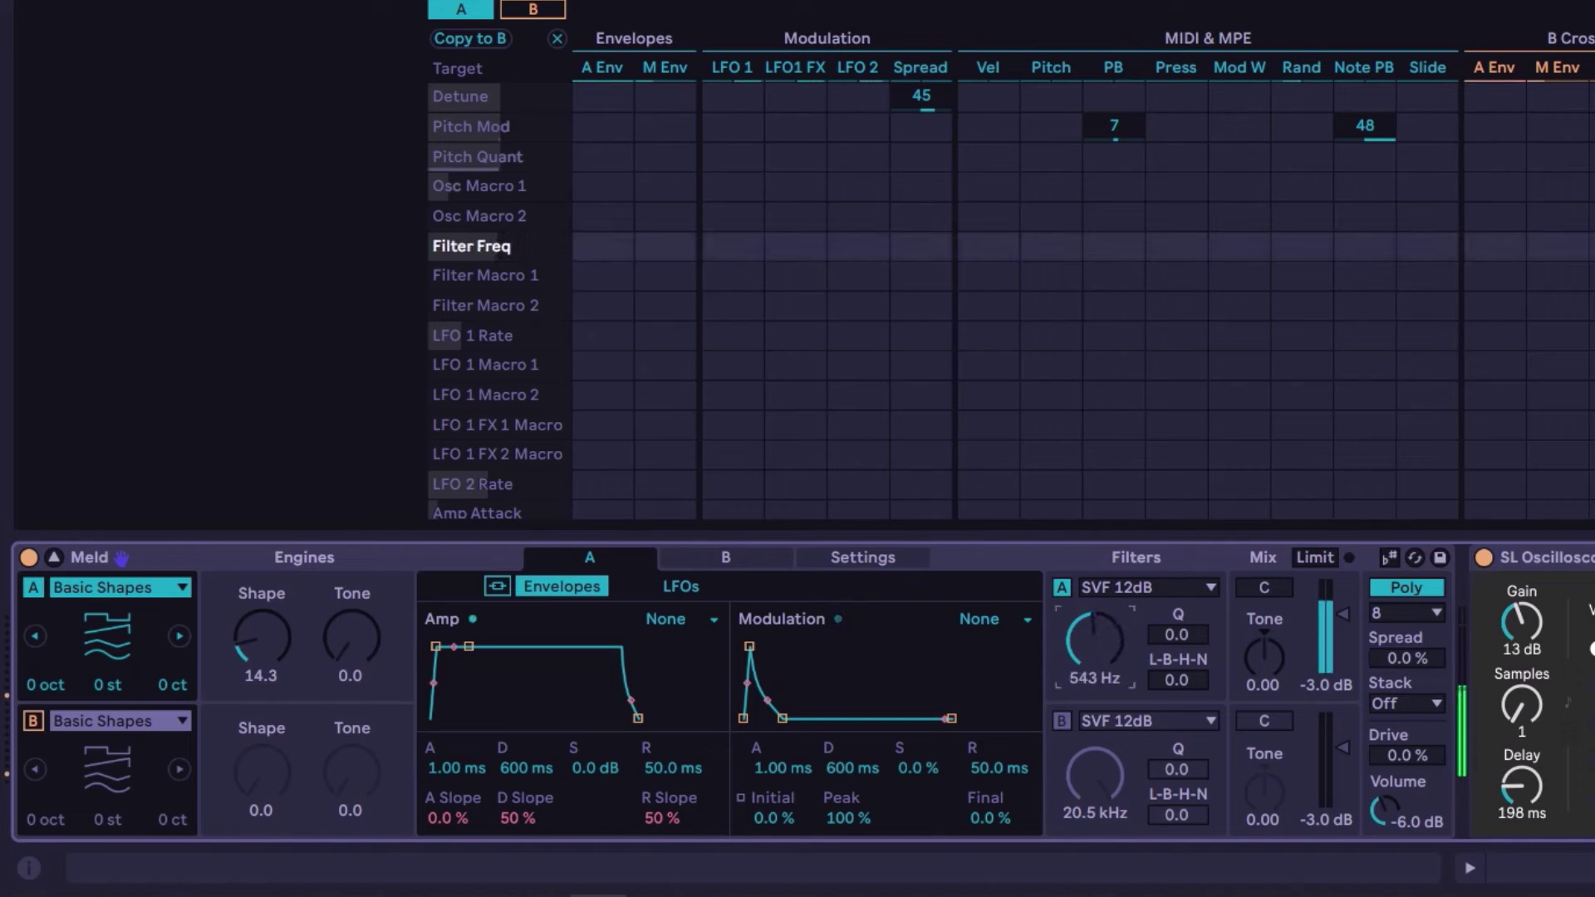
left_click_drag(274, 639, 274, 619)
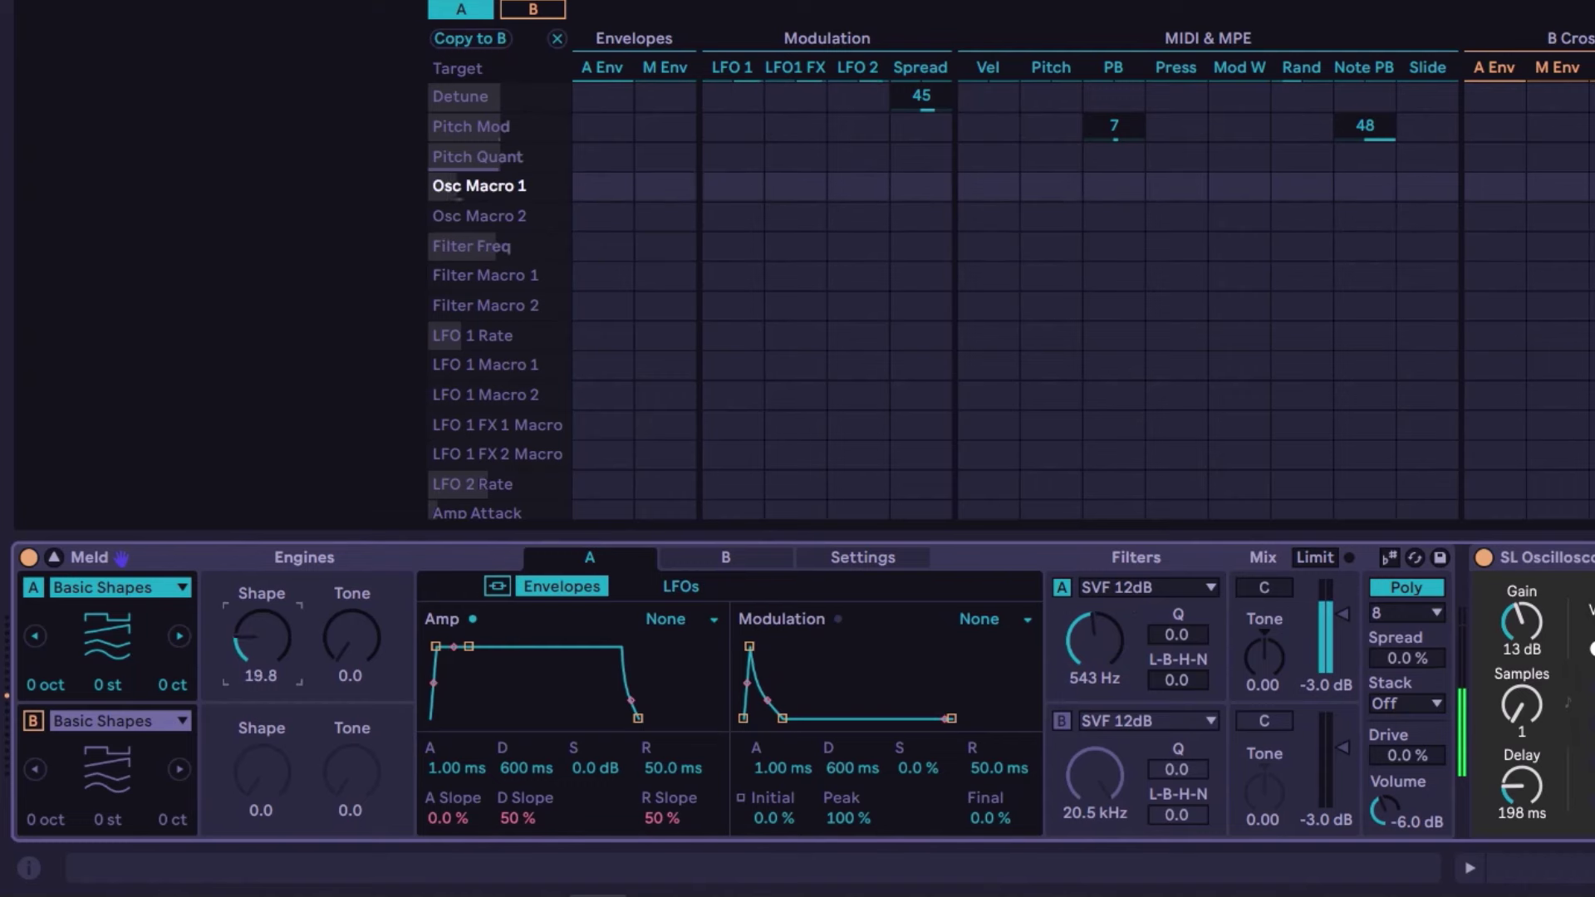
mouse_move(1094, 639)
left_mouse_down()
mouse_move(1094, 673)
mouse_move(1094, 652)
left_mouse_up()
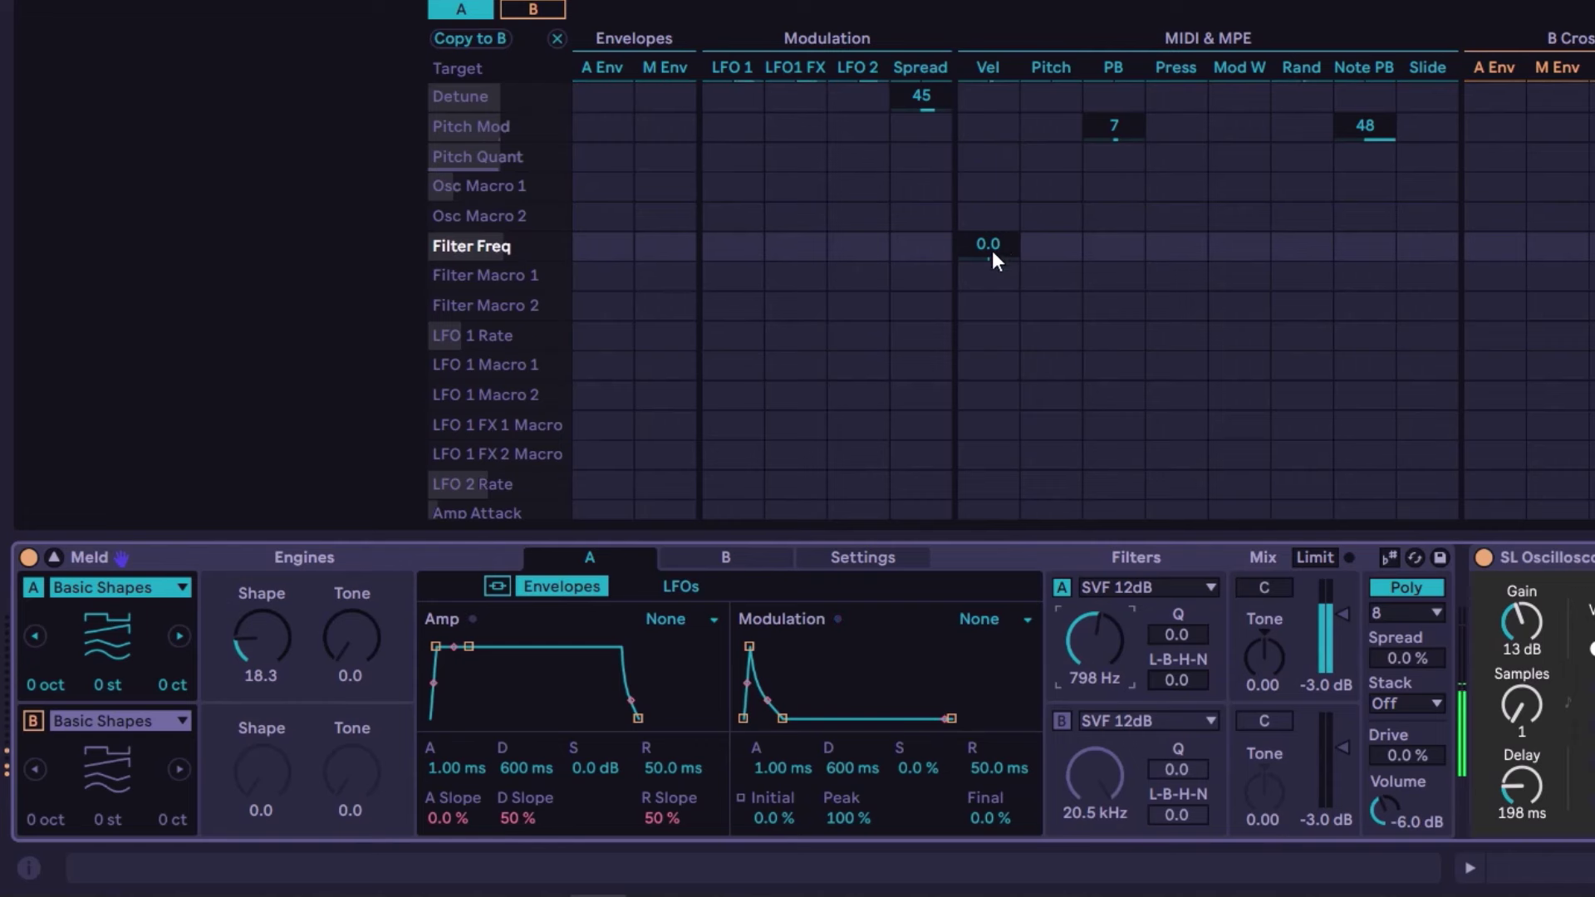
left_click_drag(991, 251, 991, 205)
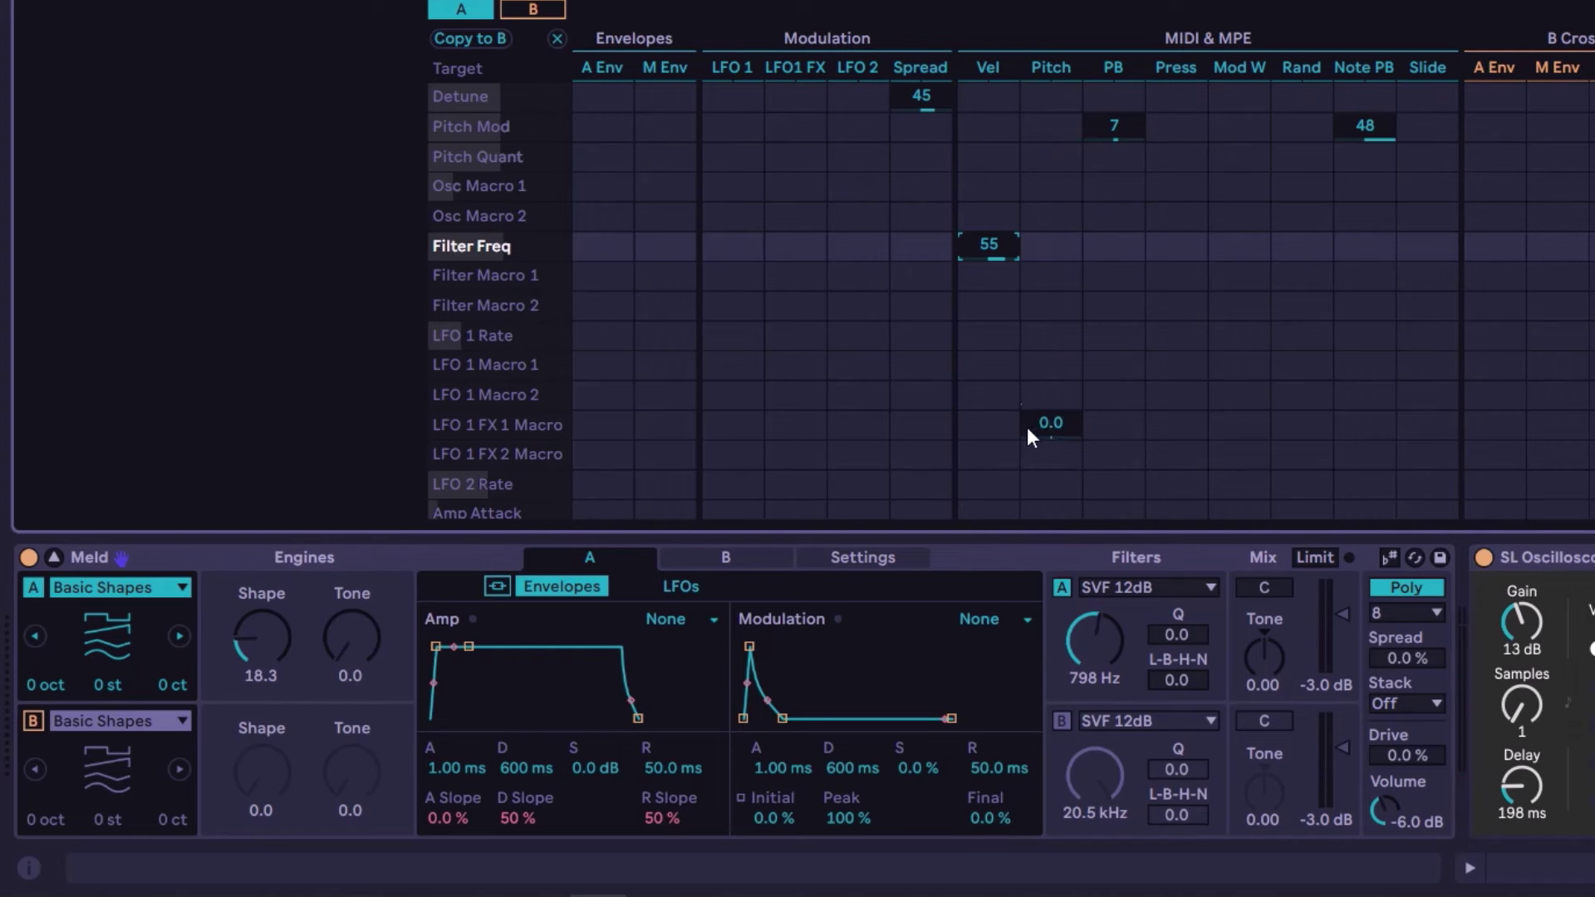
left_click_drag(1045, 247, 1045, 199)
left_click_drag(1100, 659, 1100, 673)
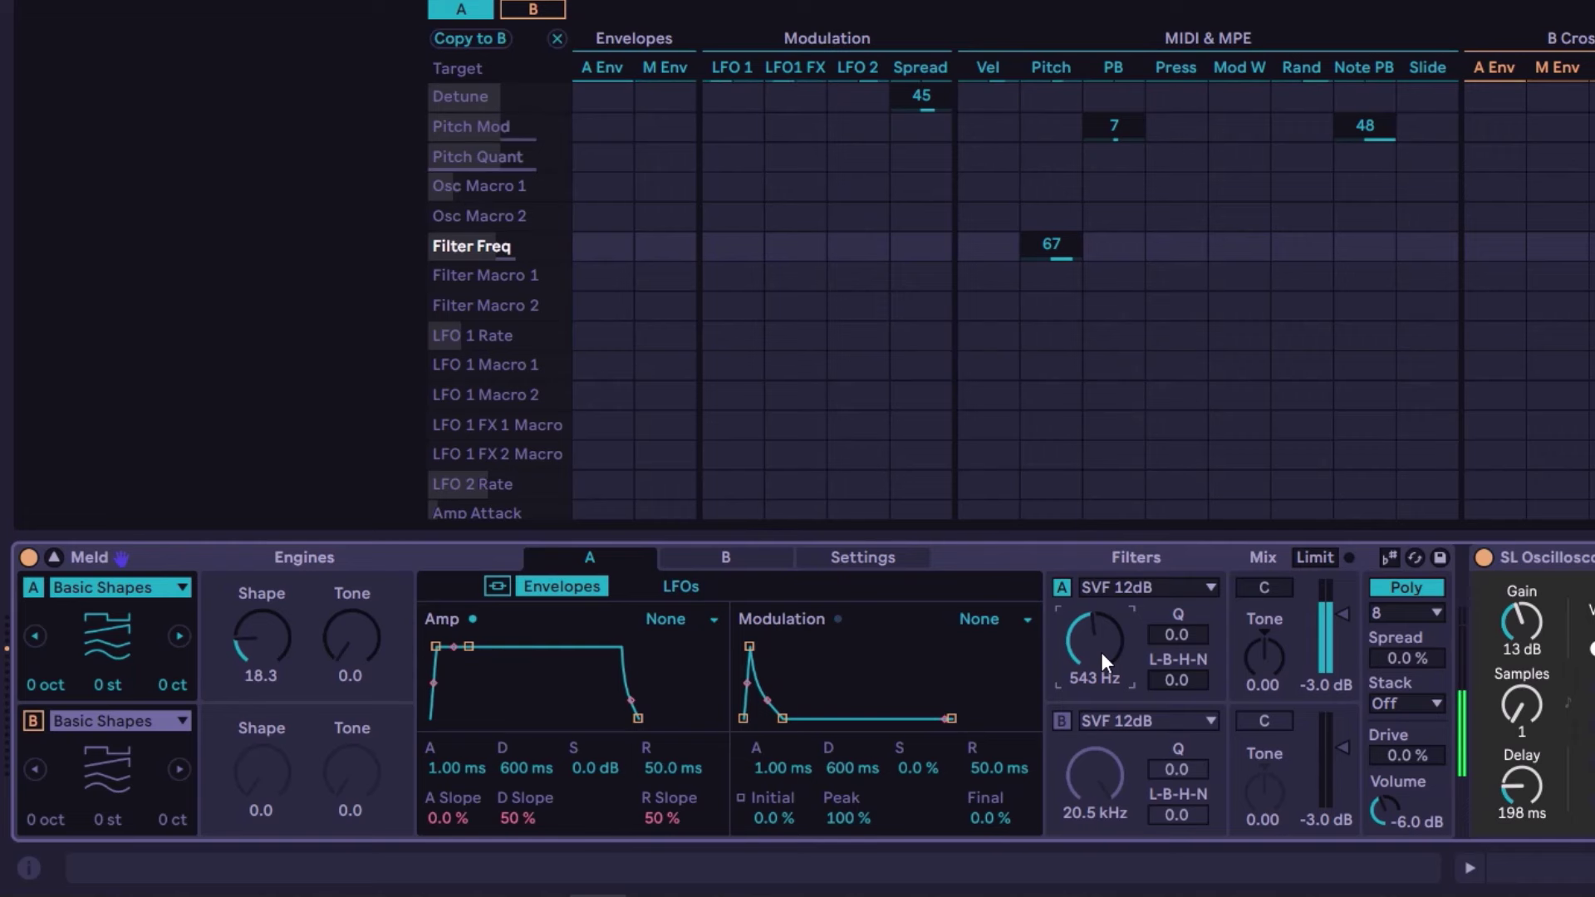
- Clear pitch's filter-frequency amount, try pressure instead, leaving filter A's cutoff at 331 Hz
double_click(1051, 246)
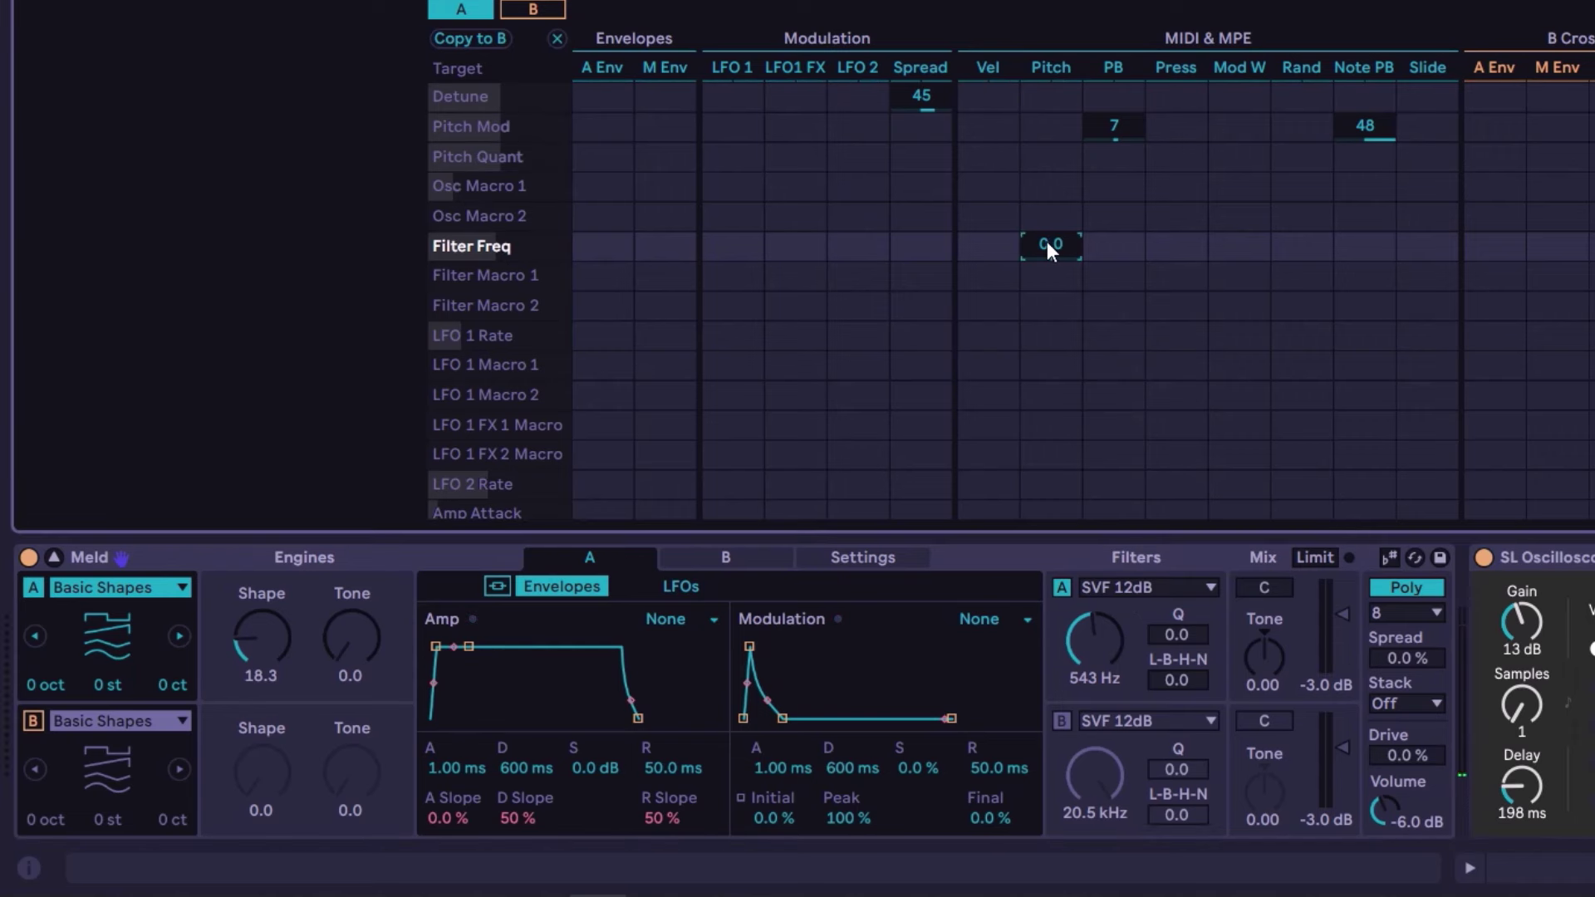
left_click_drag(1050, 247, 1050, 264)
left_click_drag(1104, 641, 1104, 747)
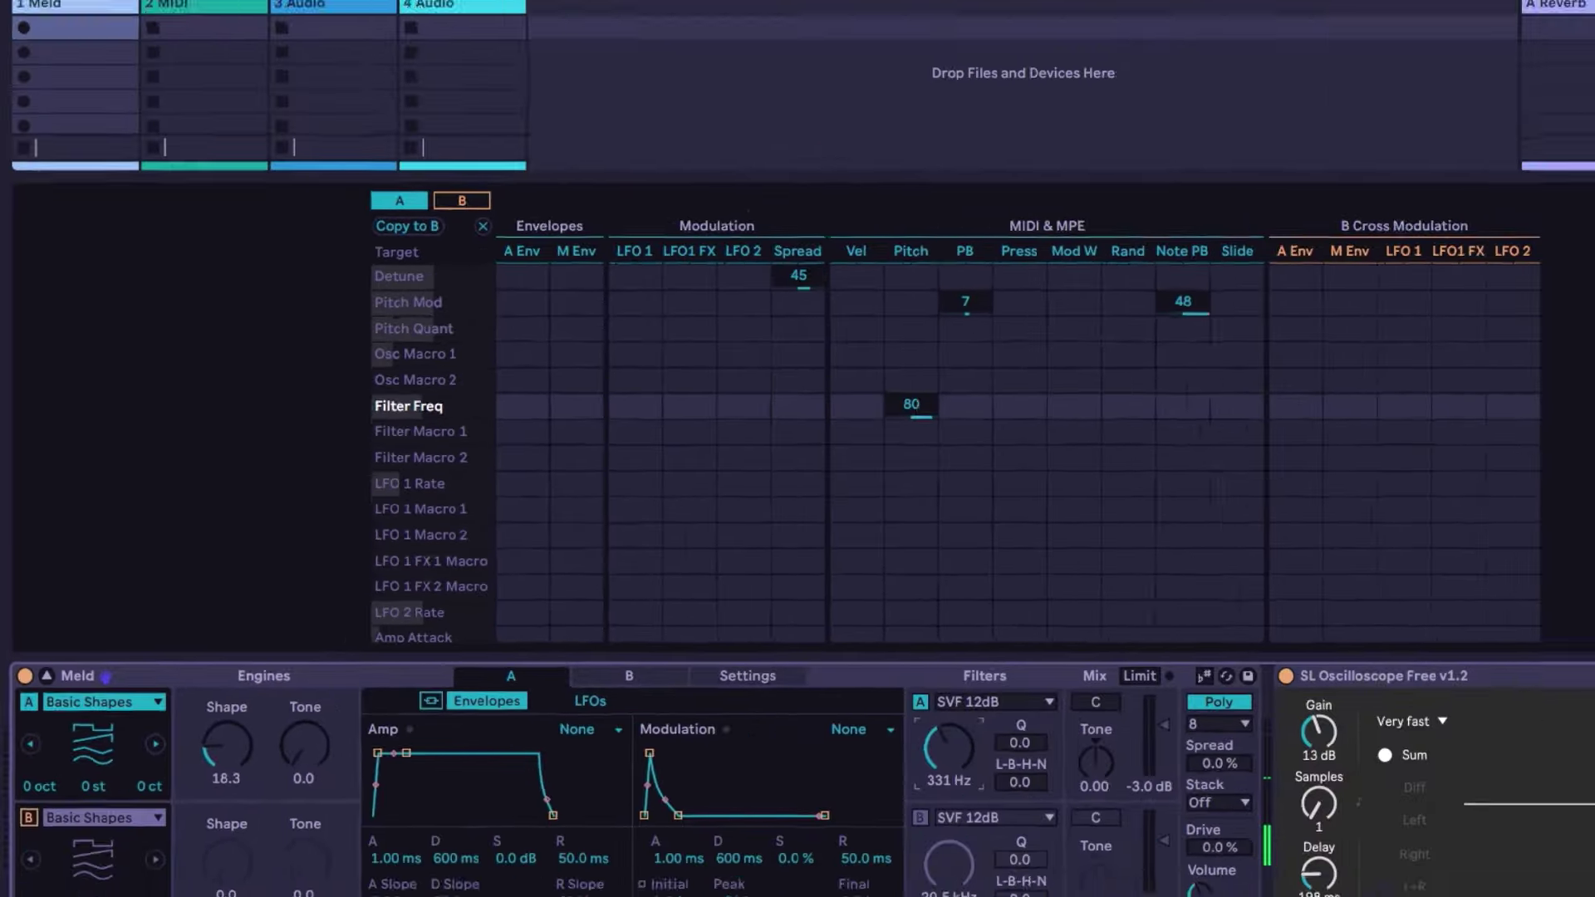
double_click(1380, 333)
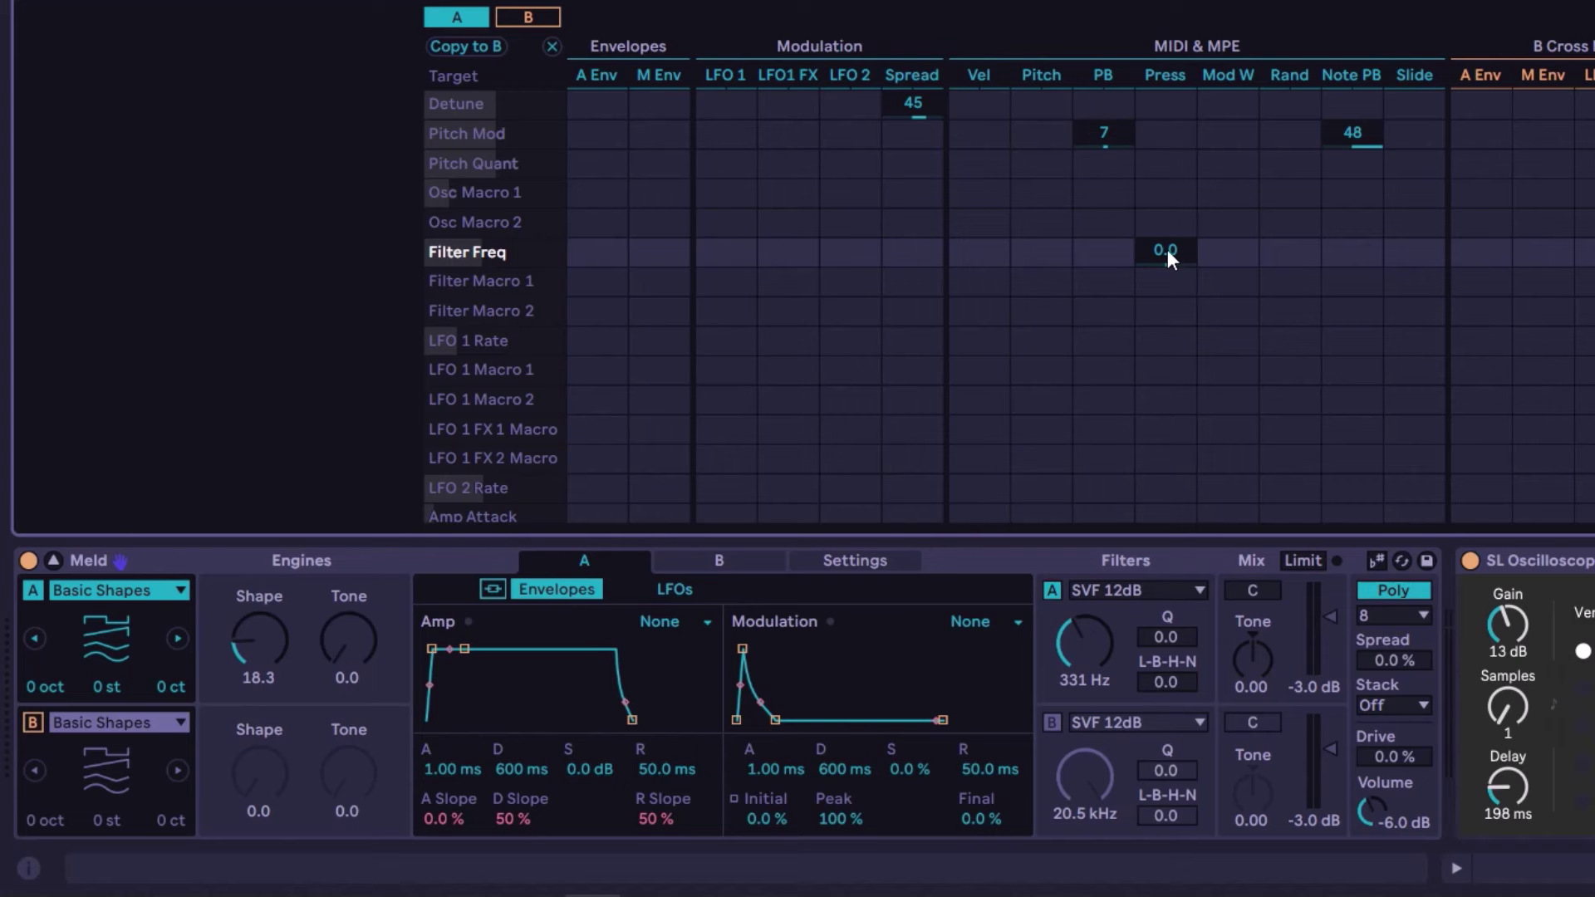
left_click_drag(1167, 249, 1167, 207)
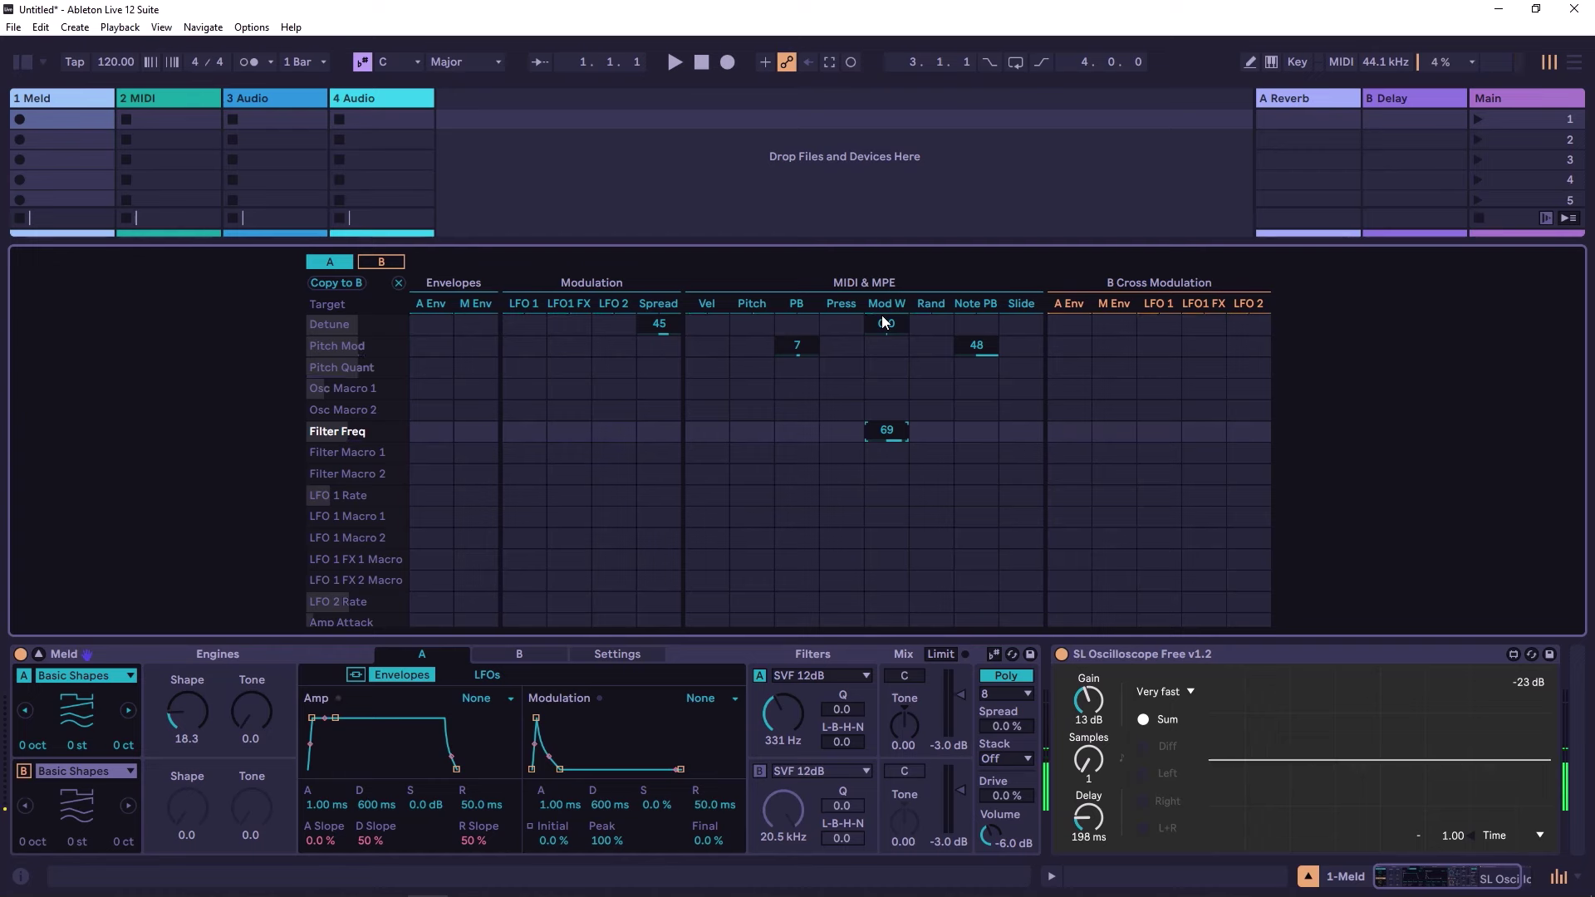
- Clear the mod wheel's filter routing, experiment with random modulation, and set filter A's Q to 39.8
double_click(896, 436)
left_click(922, 436)
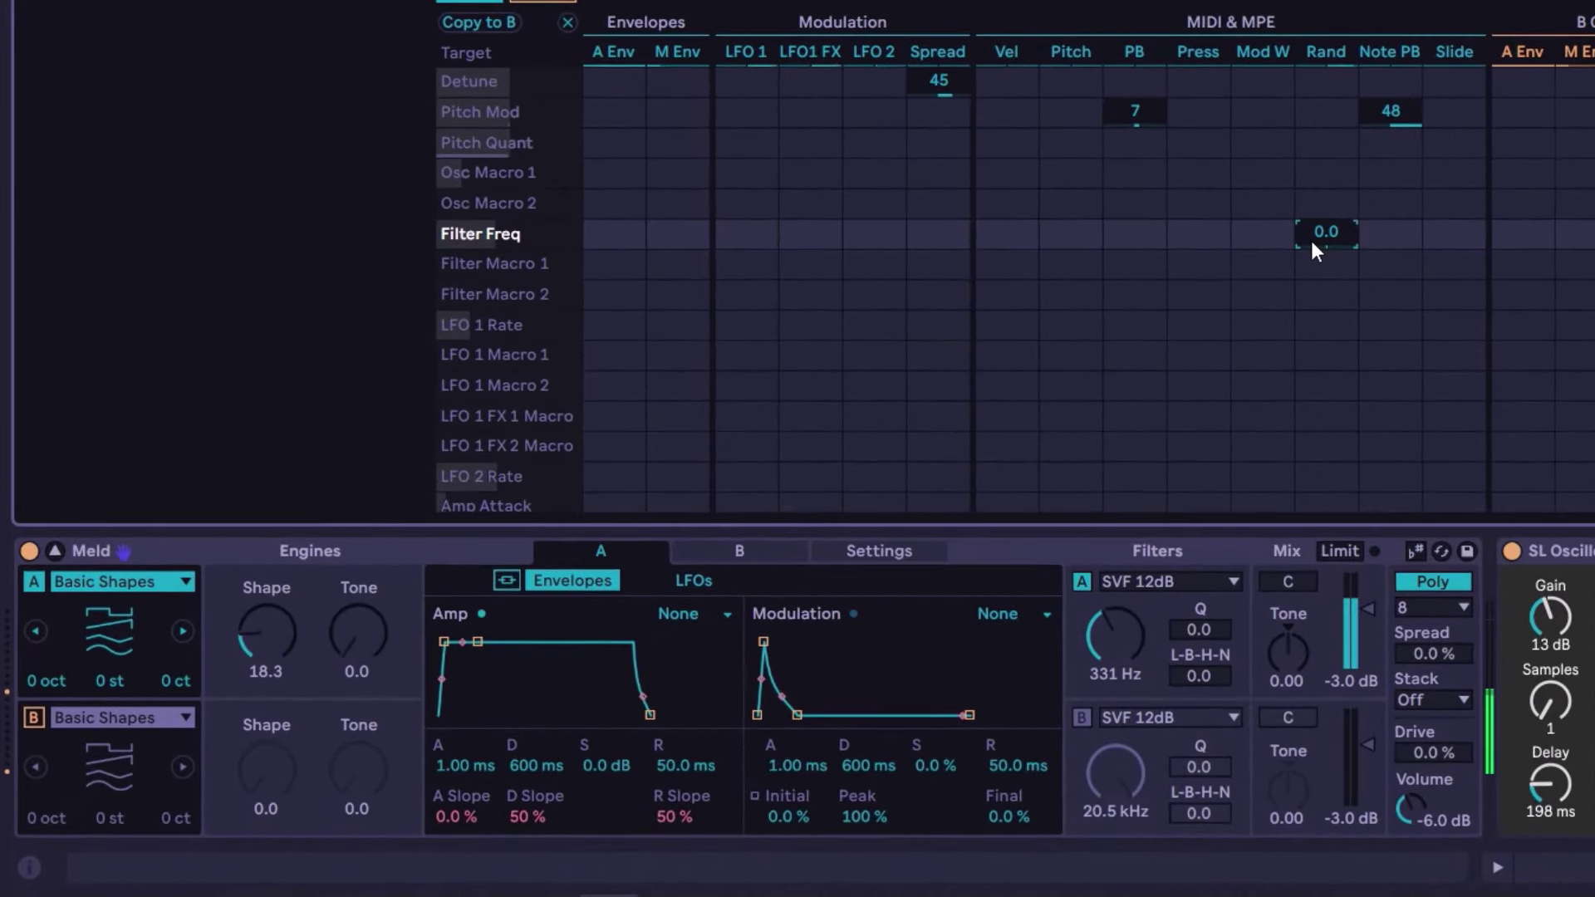
left_click_drag(1311, 242, 1312, 192)
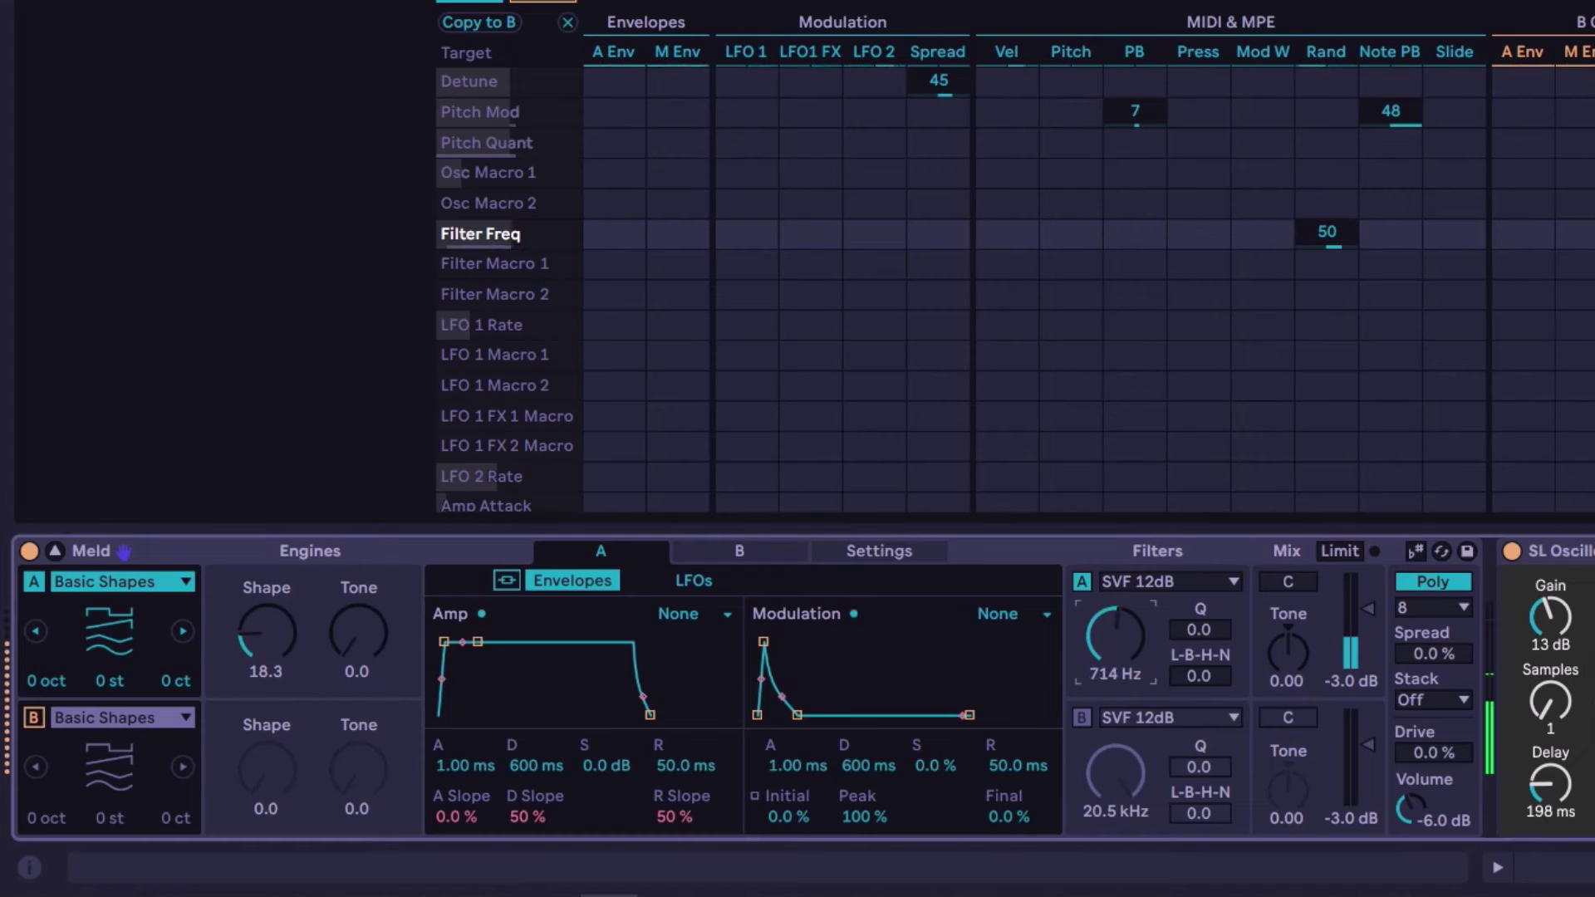
left_click_drag(1334, 239, 1334, 281)
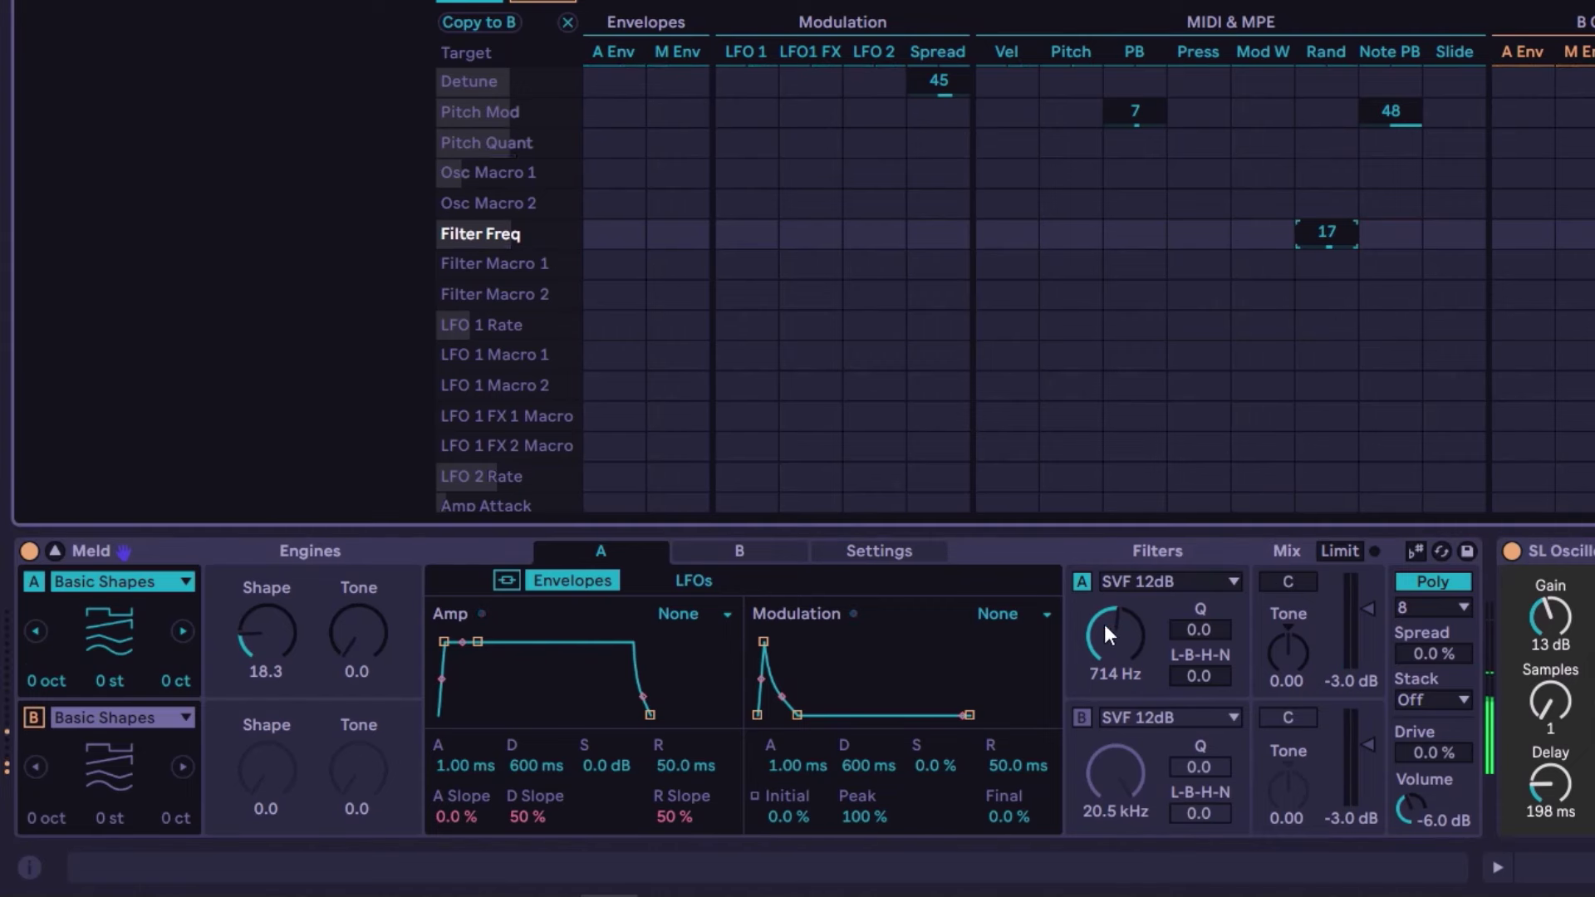
left_click_drag(1329, 241, 1329, 141)
left_click_drag(1215, 623, 1215, 620)
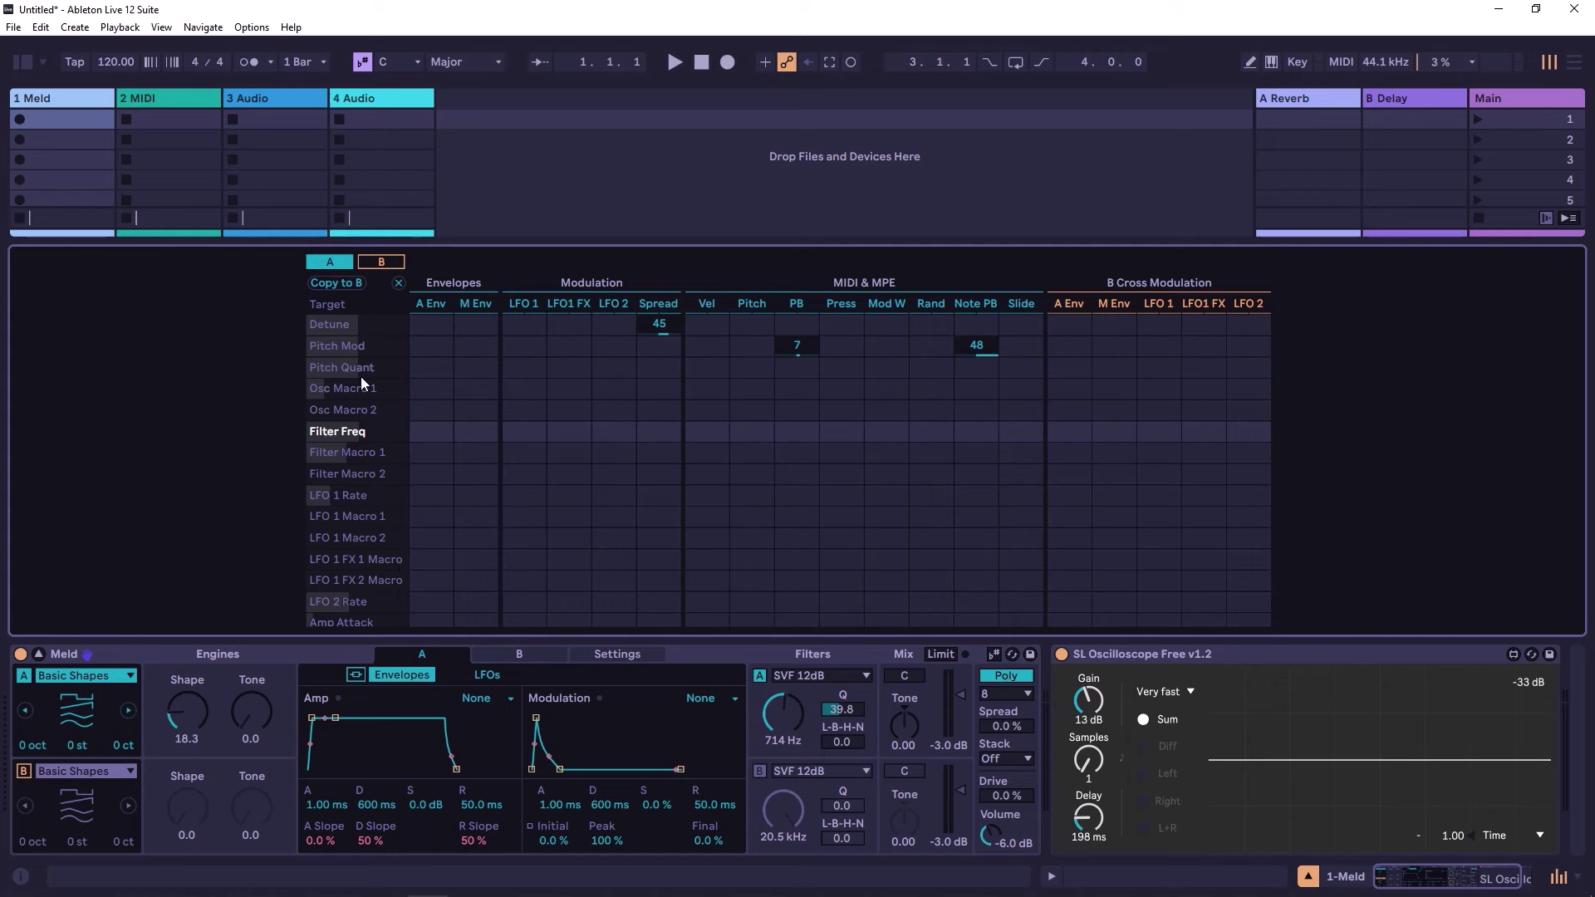
- Enable engine B, show its LFOs, and raise LFO 1's rate to 10.1 Hz
scroll(371, 470, "down", 5)
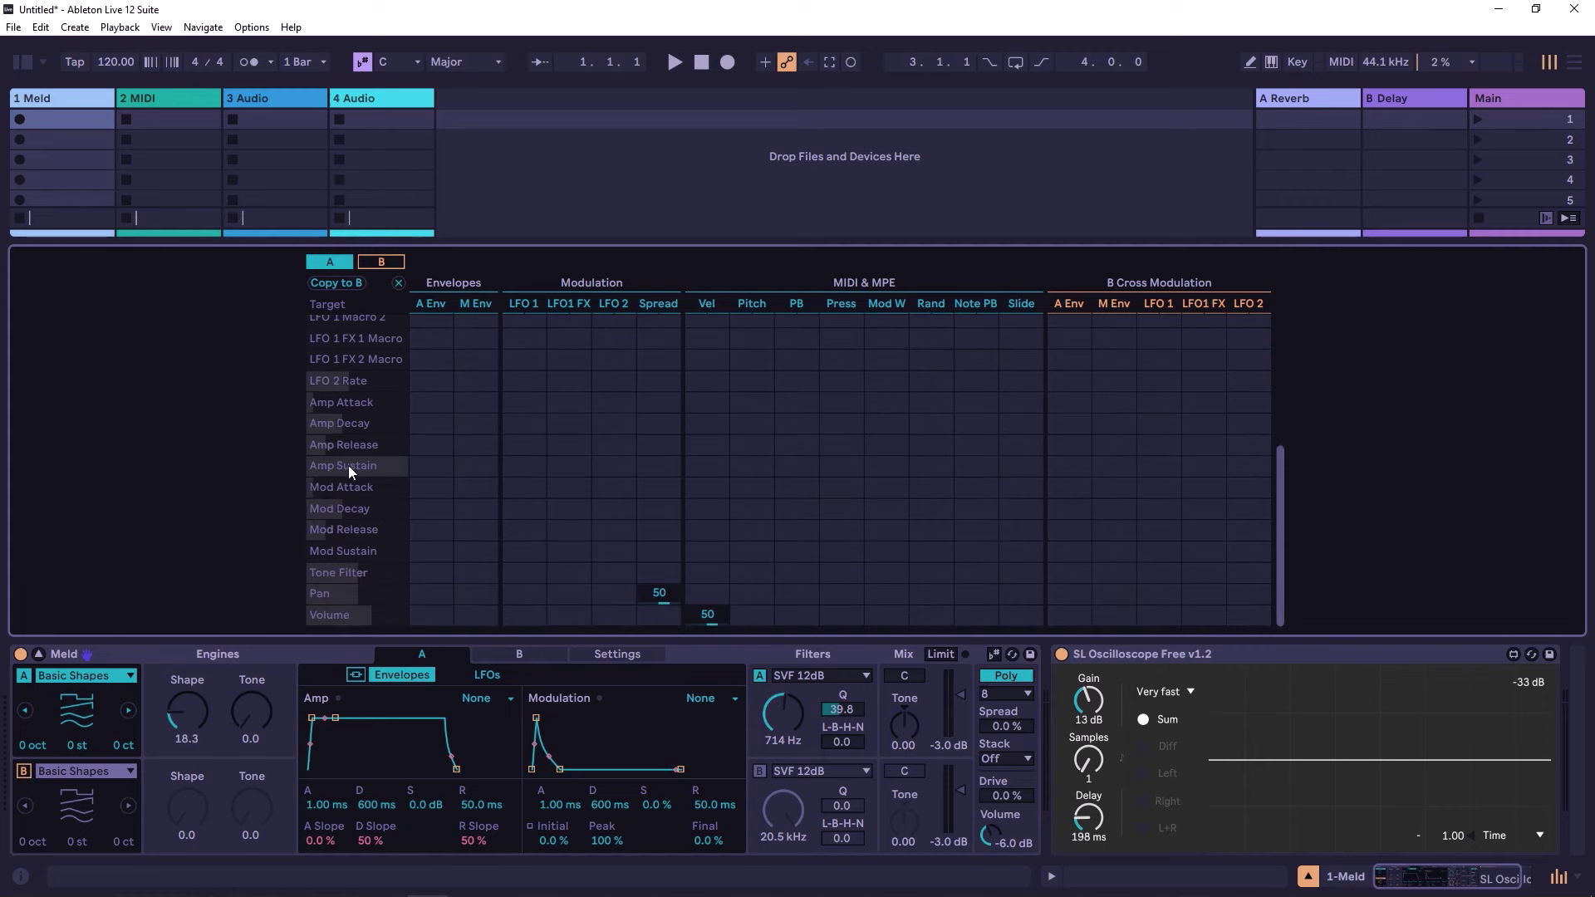
scroll(362, 511, "up", 5)
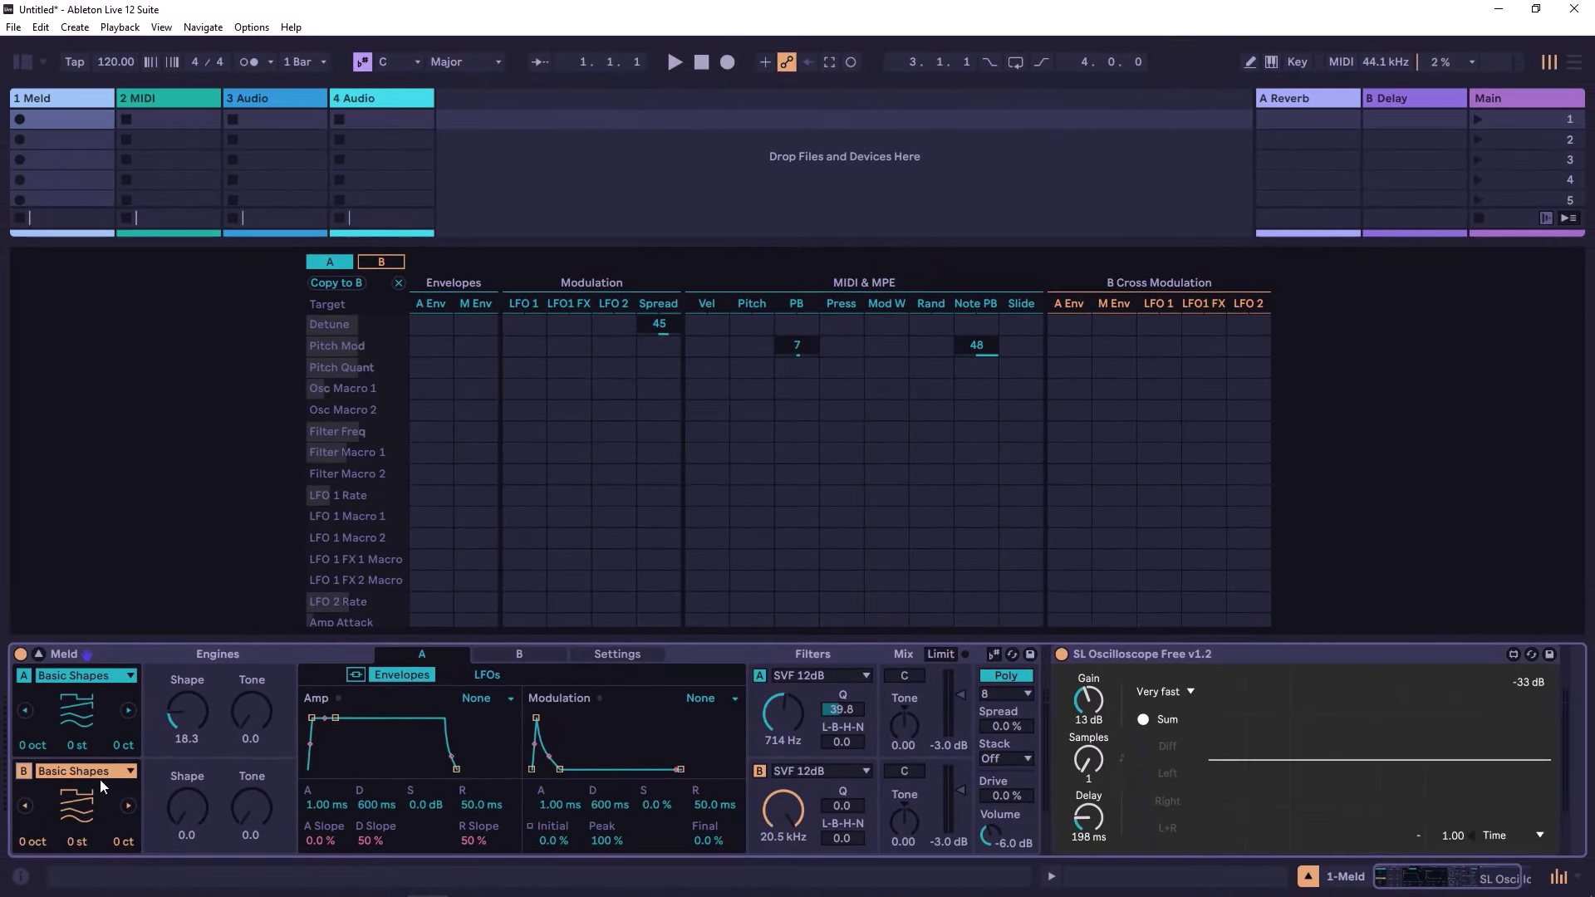
left_click(23, 775)
left_click(499, 646)
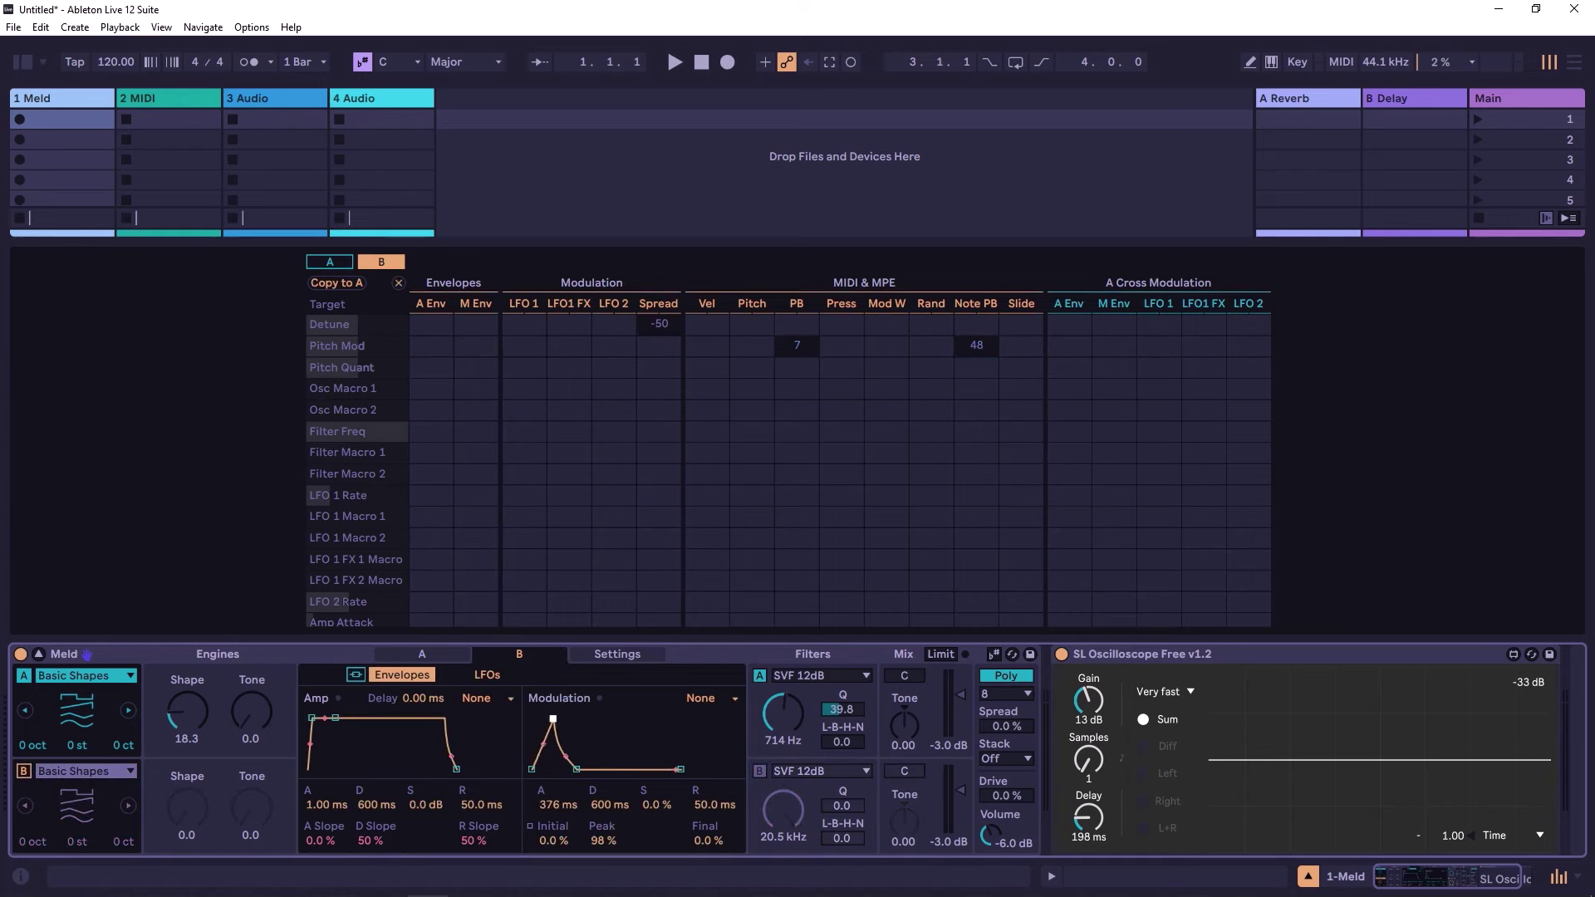
left_click(494, 676)
left_click_drag(363, 818, 364, 752)
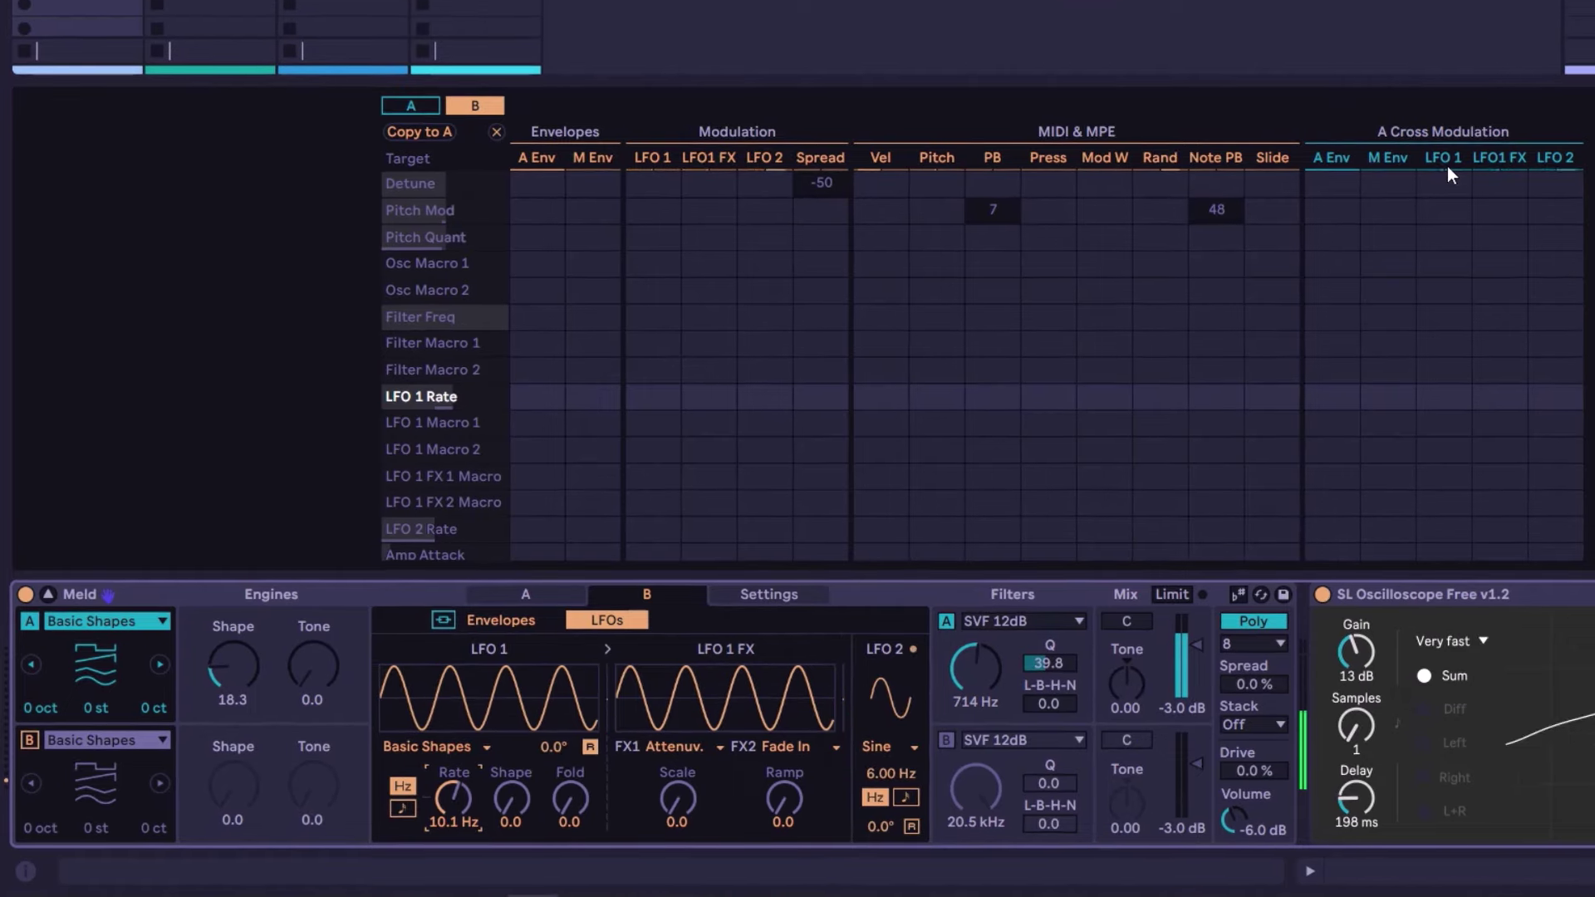
- Slow engine B's LFO 1 to 5.31 Hz
left_click(341, 239)
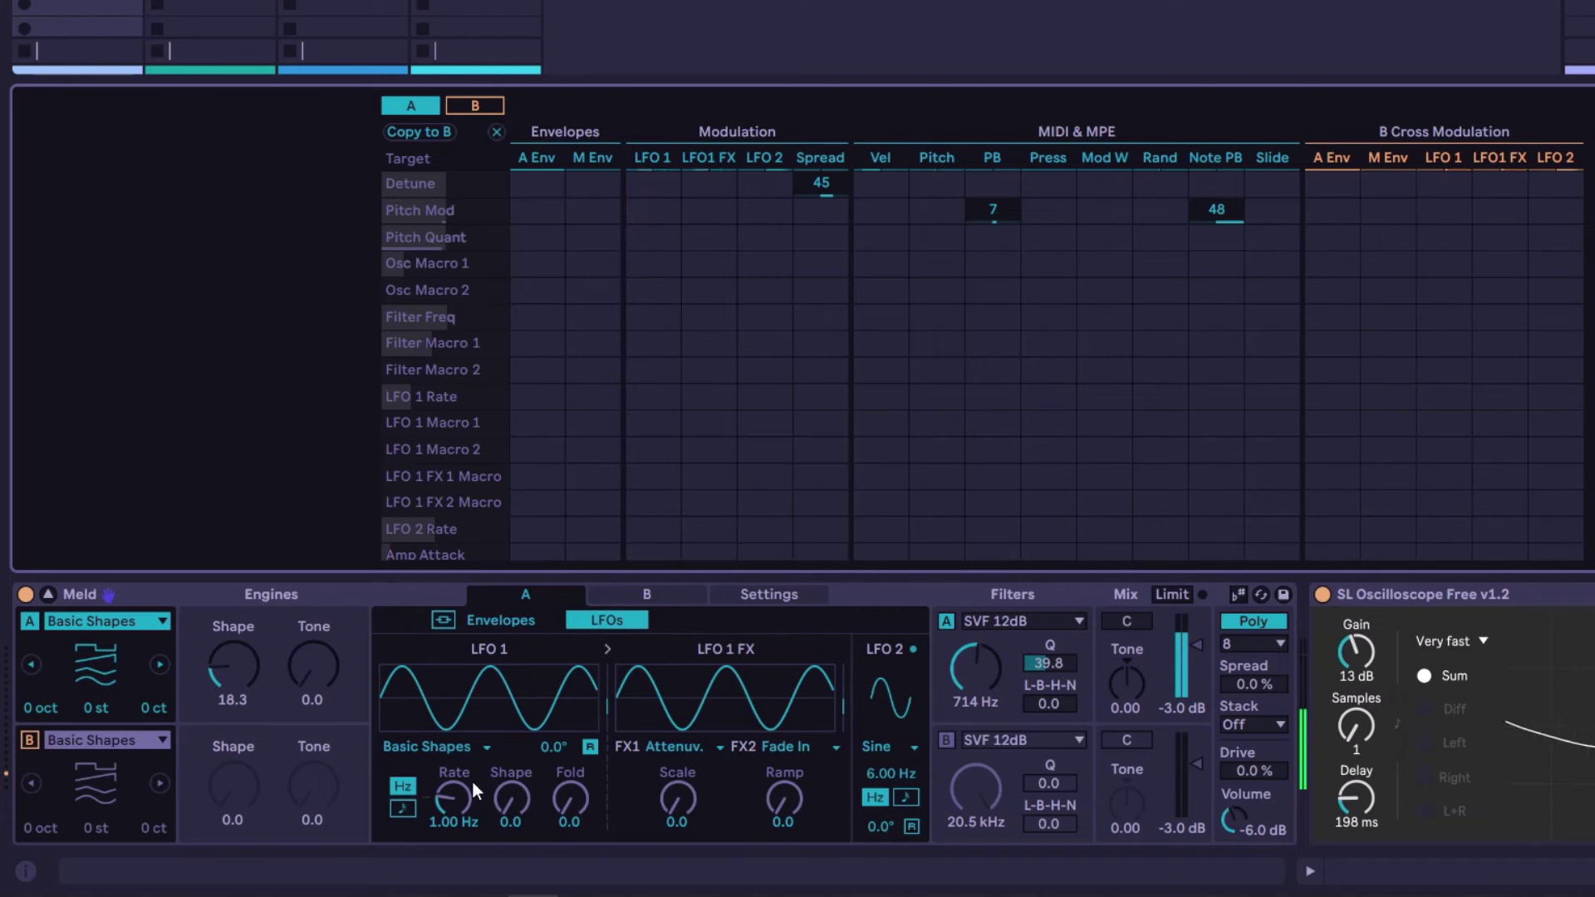
left_click(675, 592)
left_click_drag(453, 798, 453, 832)
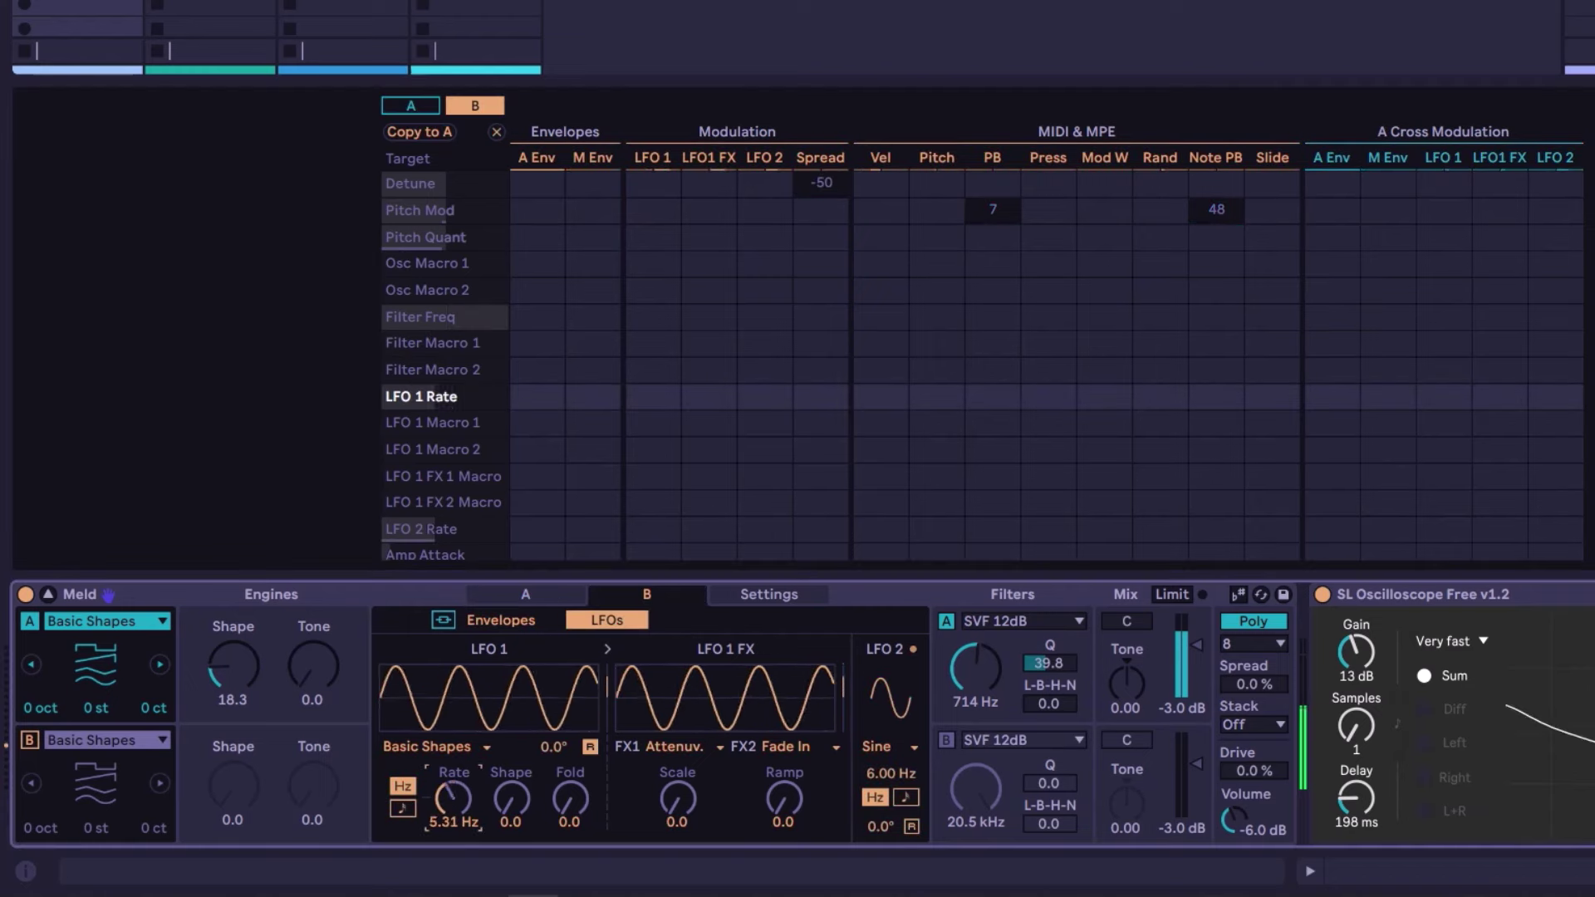
- Cross-modulate A's Osc Macro 1 from B's LFO 1 at 47 and Osc Macro 2 from B's mod envelope at 62
left_click(399, 108)
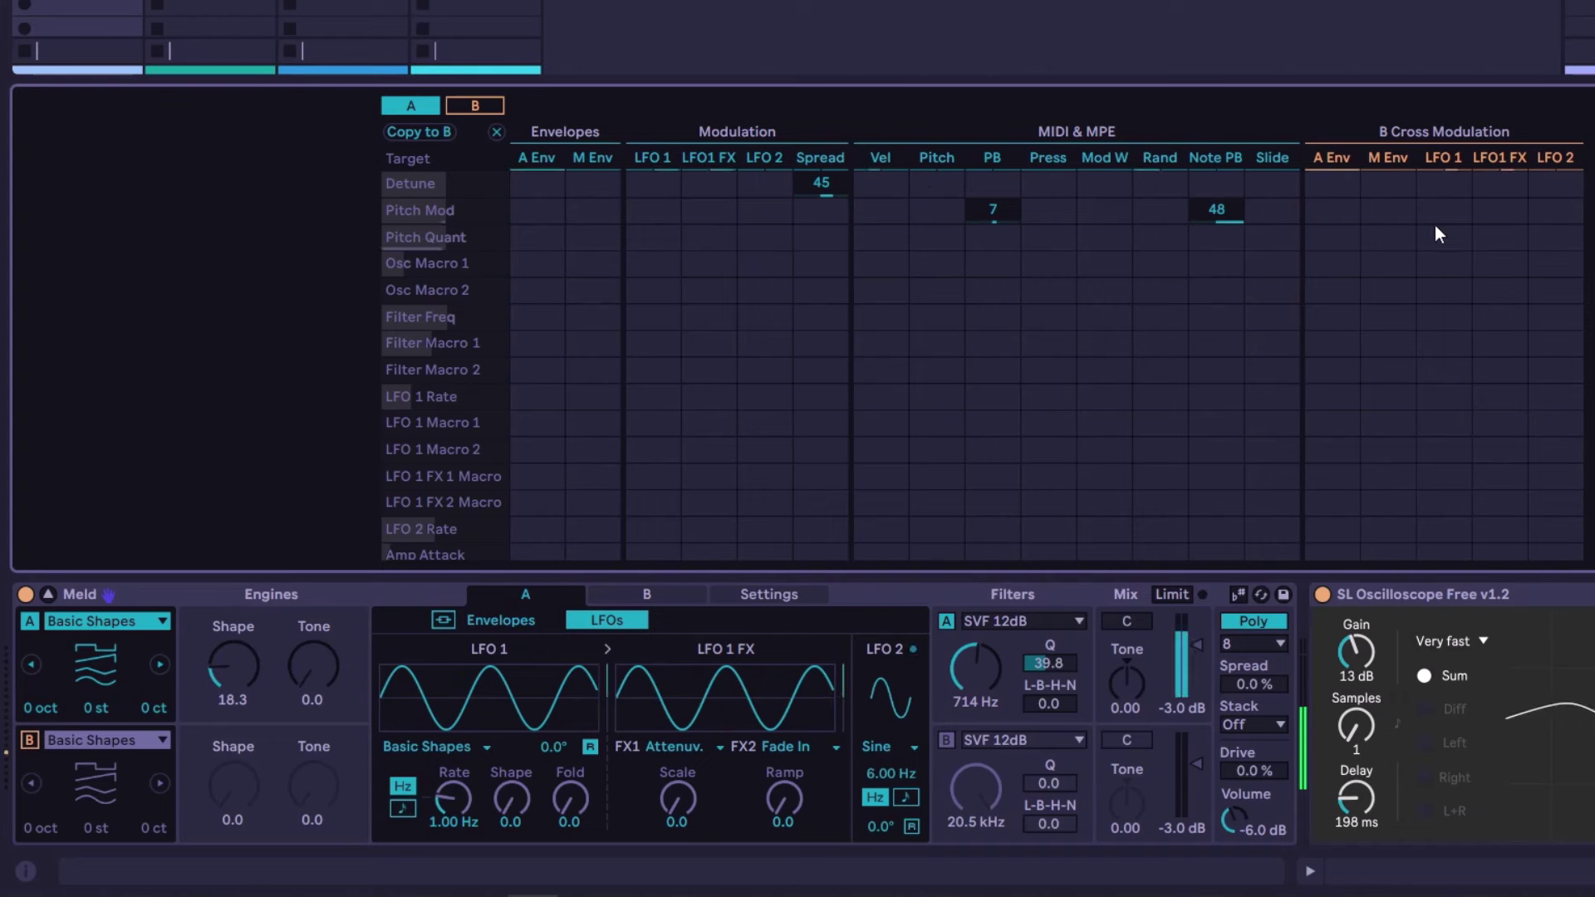
left_click(224, 673)
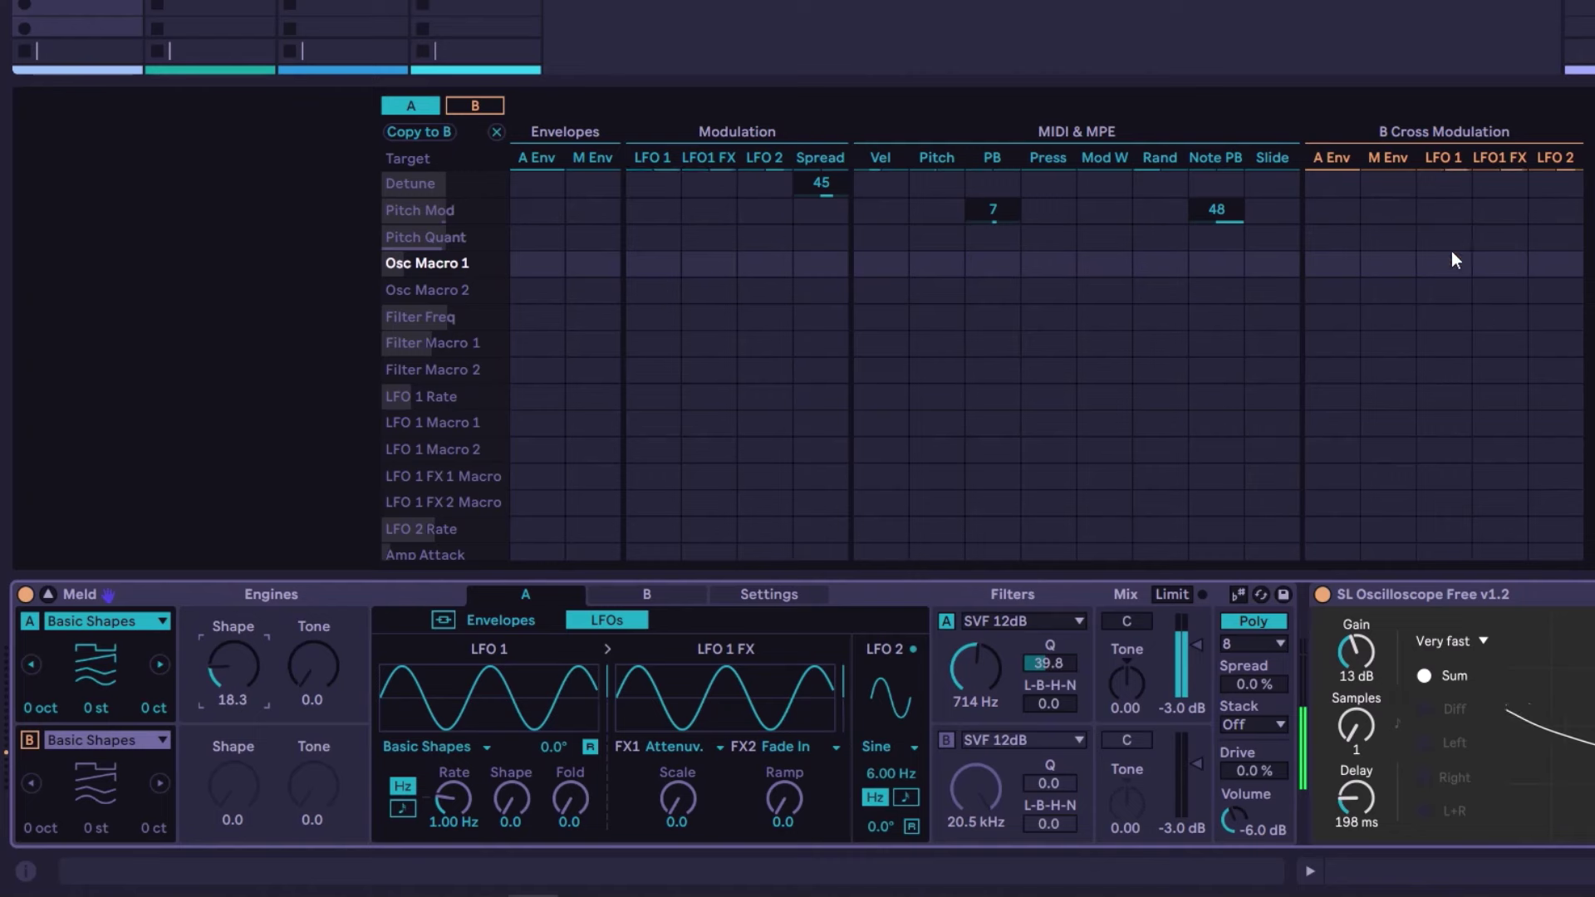
left_click_drag(1454, 262, 1453, 167)
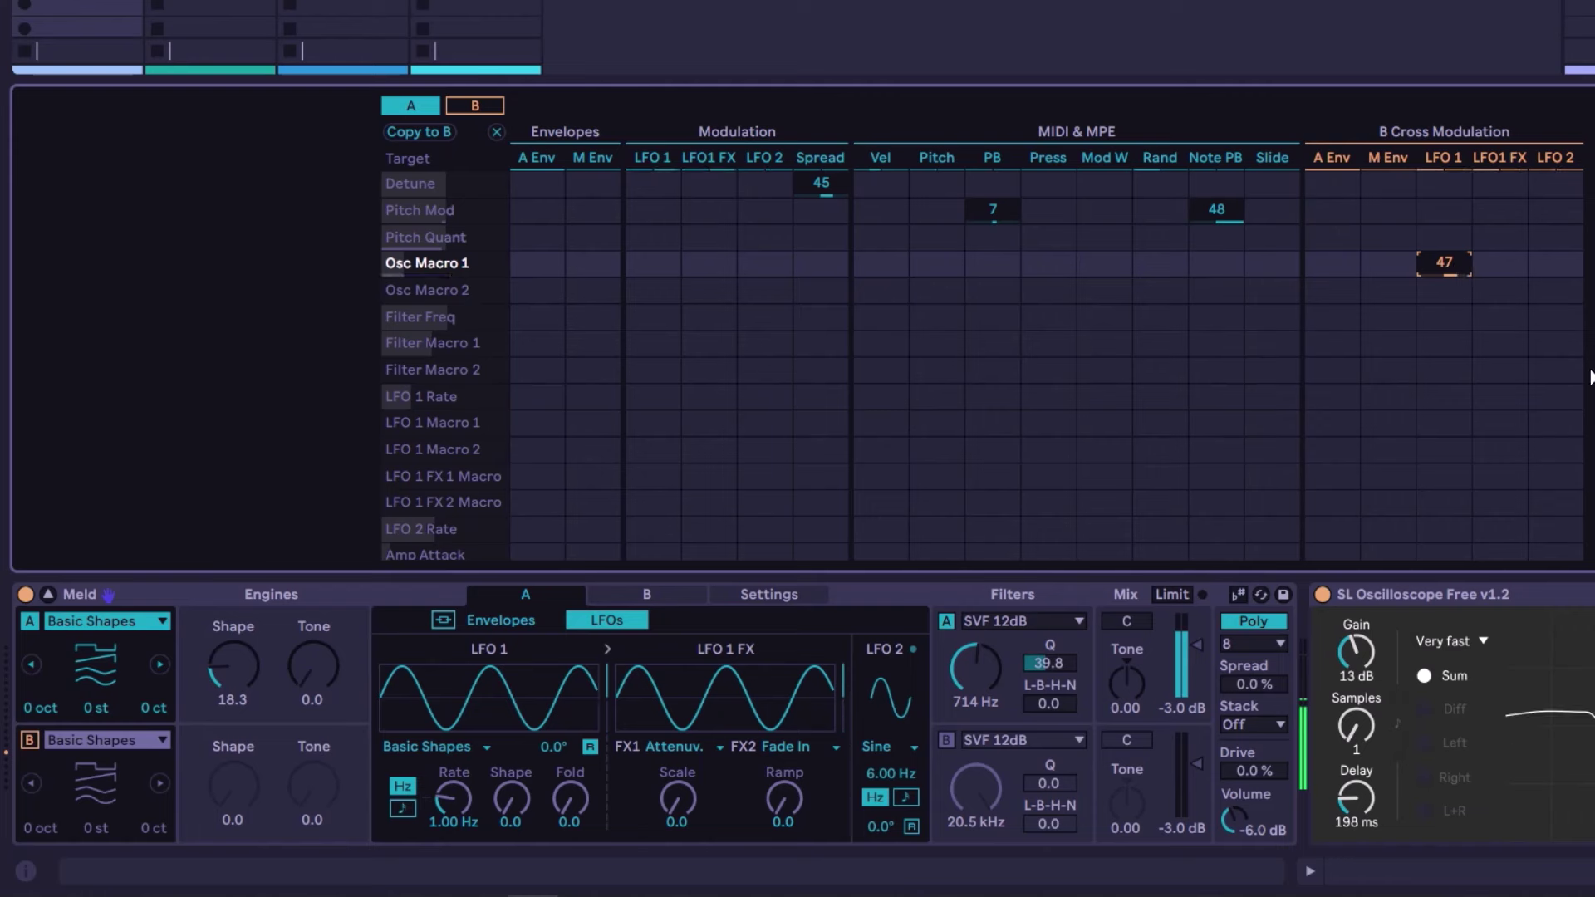
left_click_drag(1389, 264, 1389, 249)
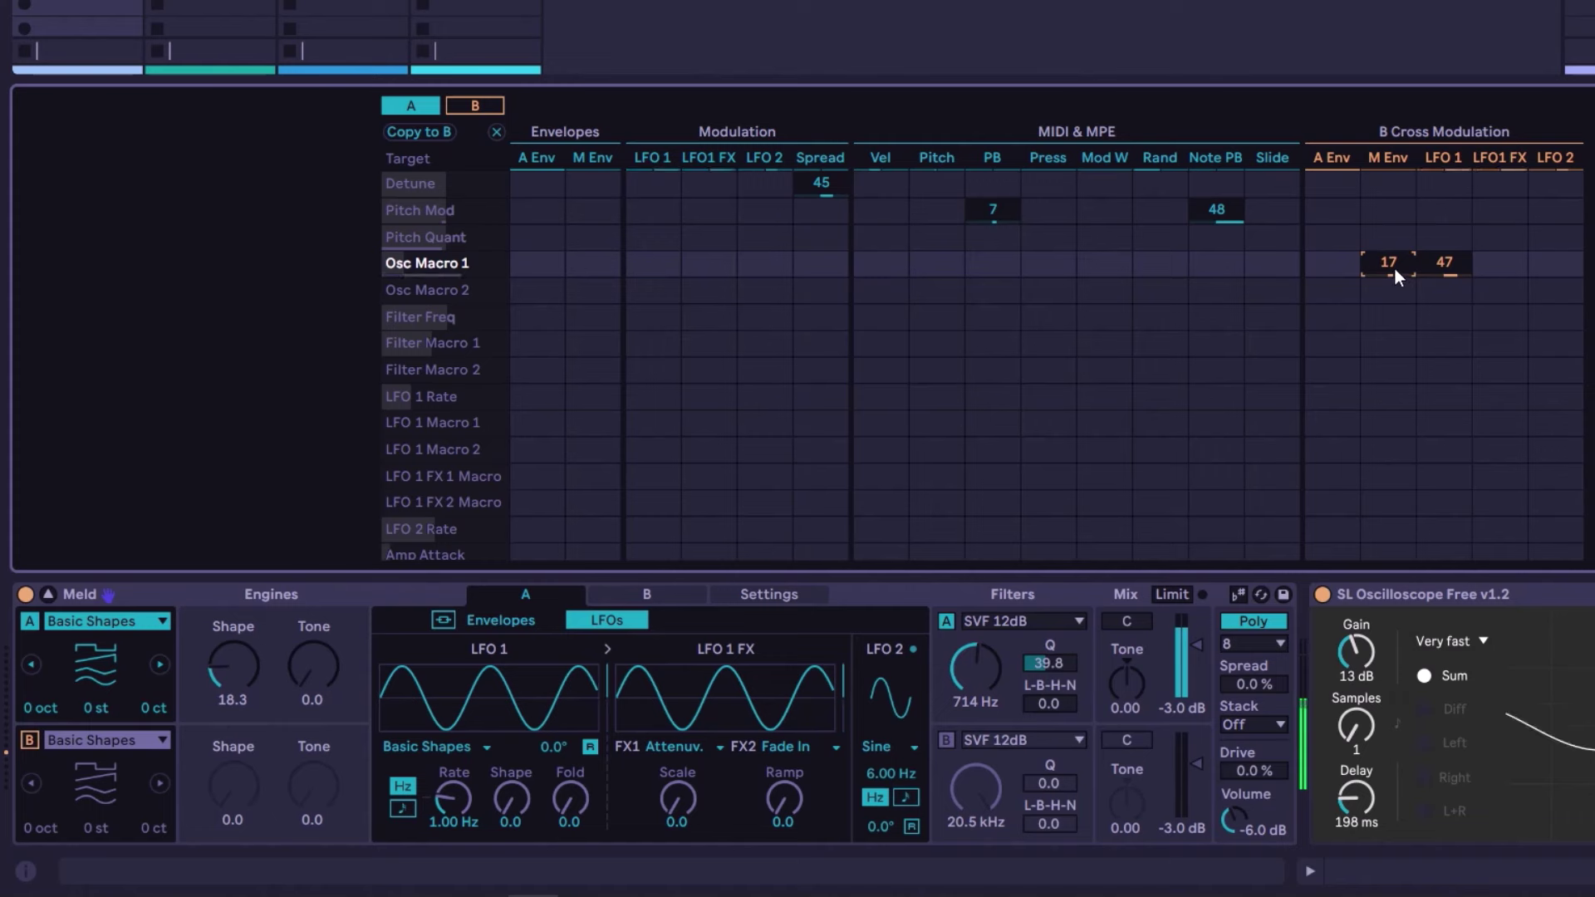
double_click(1396, 267)
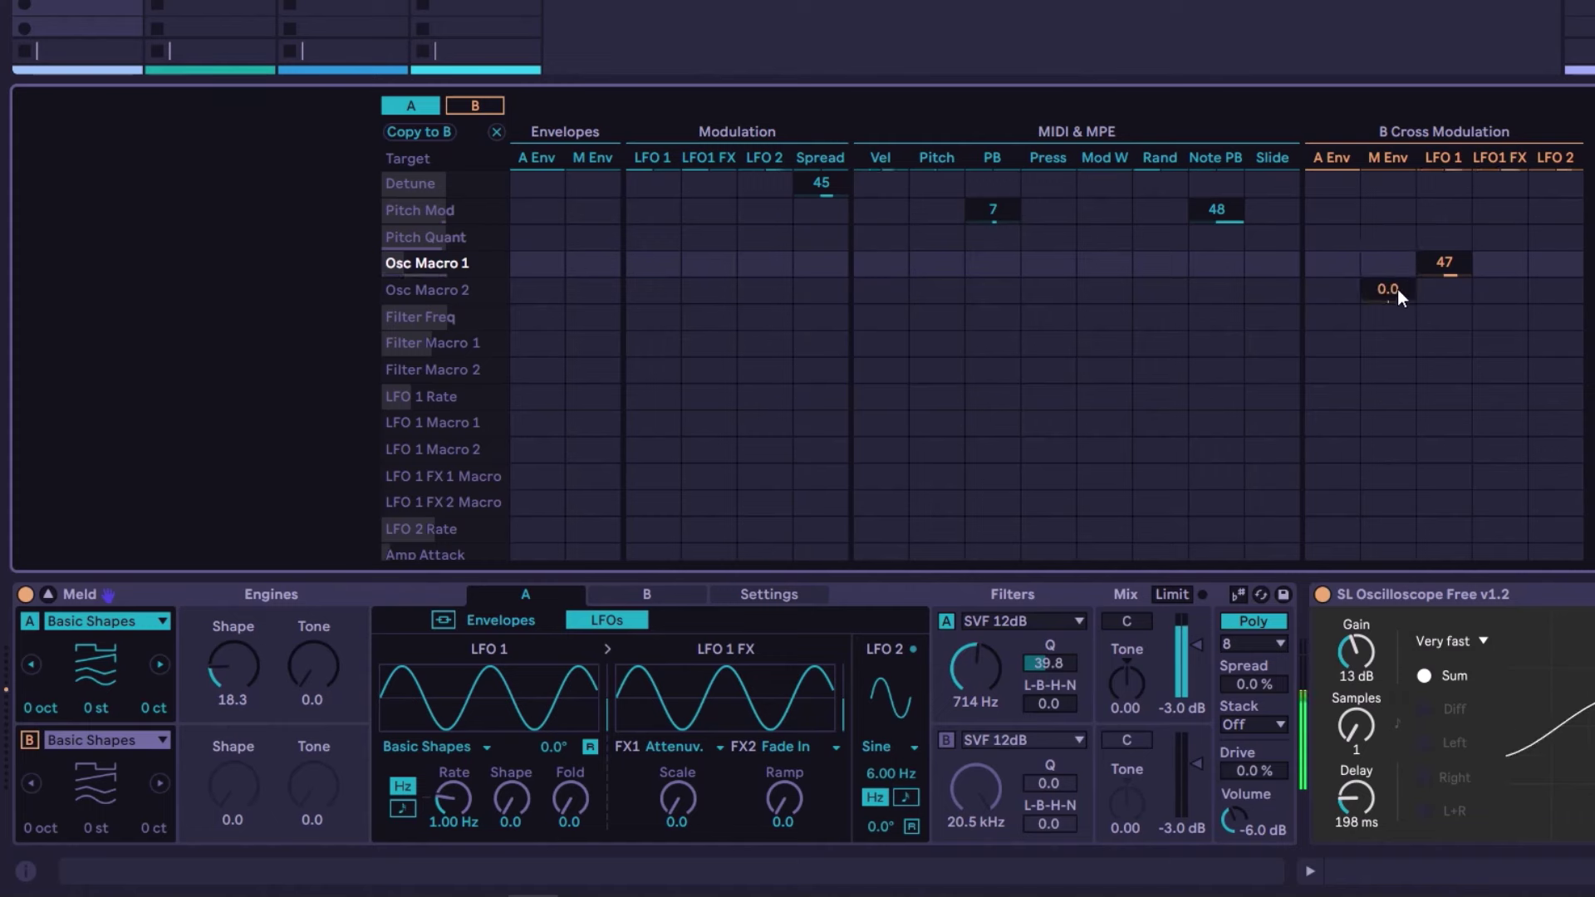
mouse_move(1397, 291)
left_mouse_down()
mouse_move(1397, 253)
mouse_move(1389, 275)
left_mouse_up()
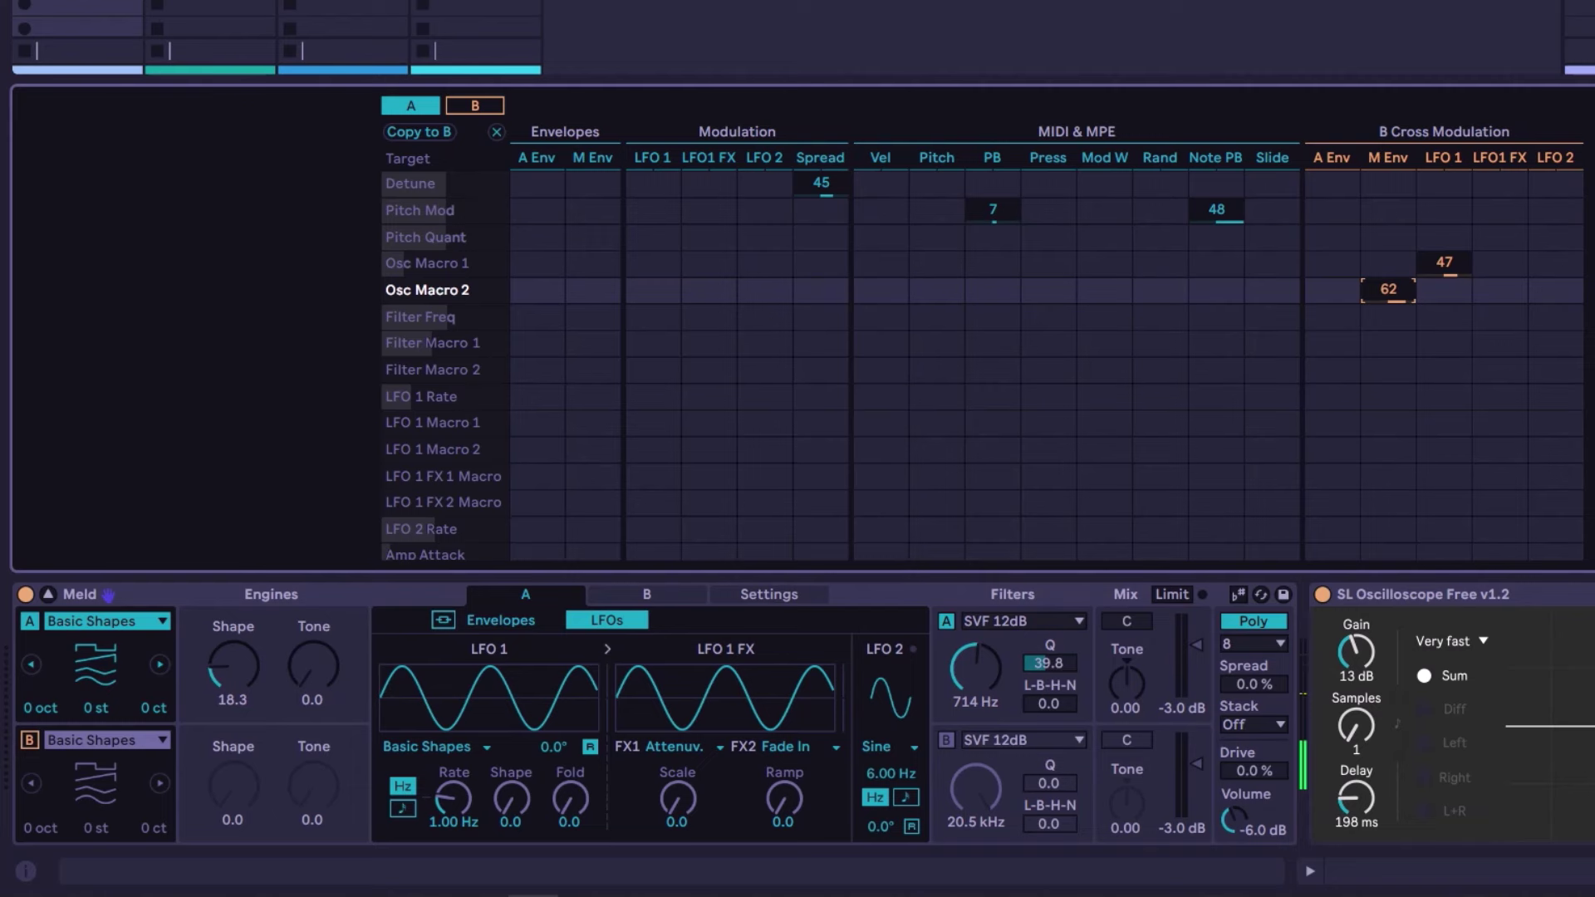
left_click(486, 107)
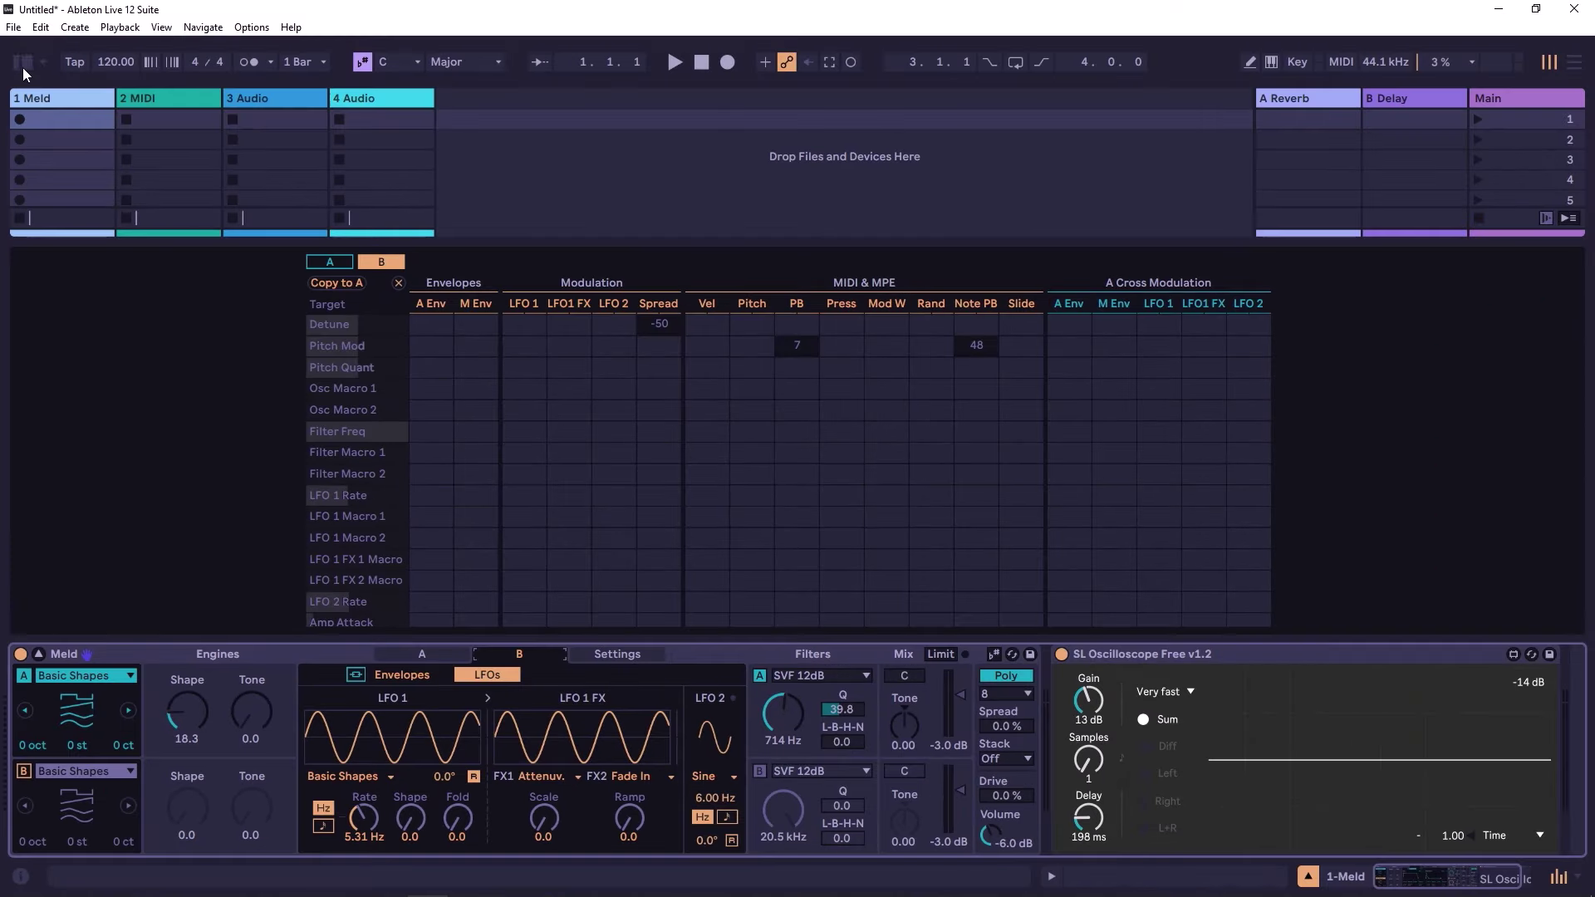
- Drag Meld's default preset from the browser onto the device, then hide the browser
left_click(22, 63)
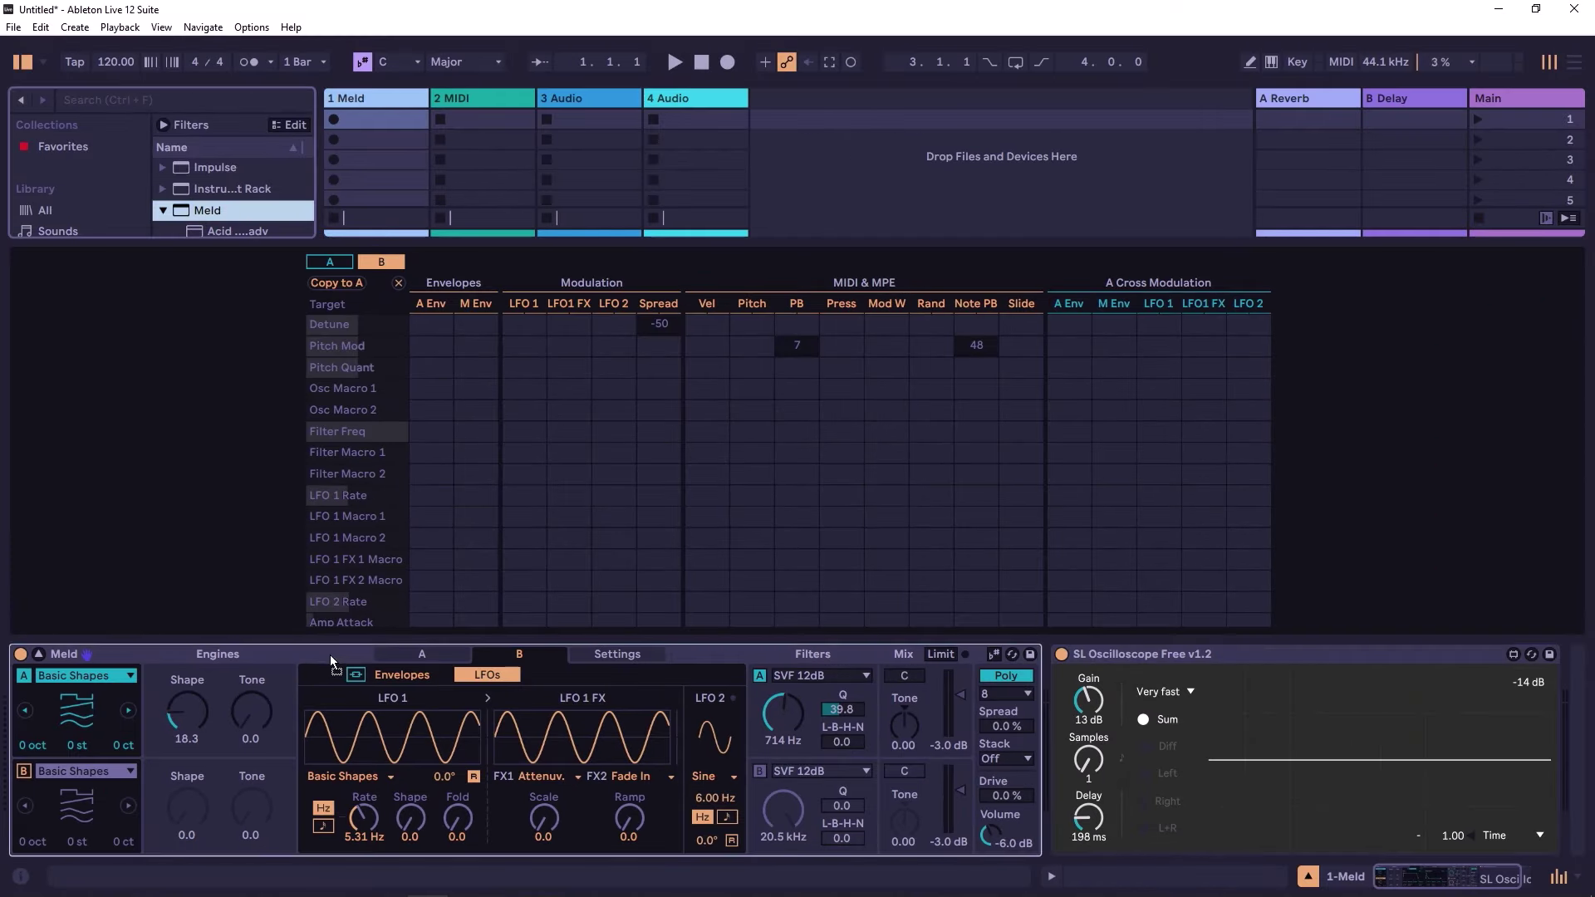
left_click_drag(327, 662, 327, 664)
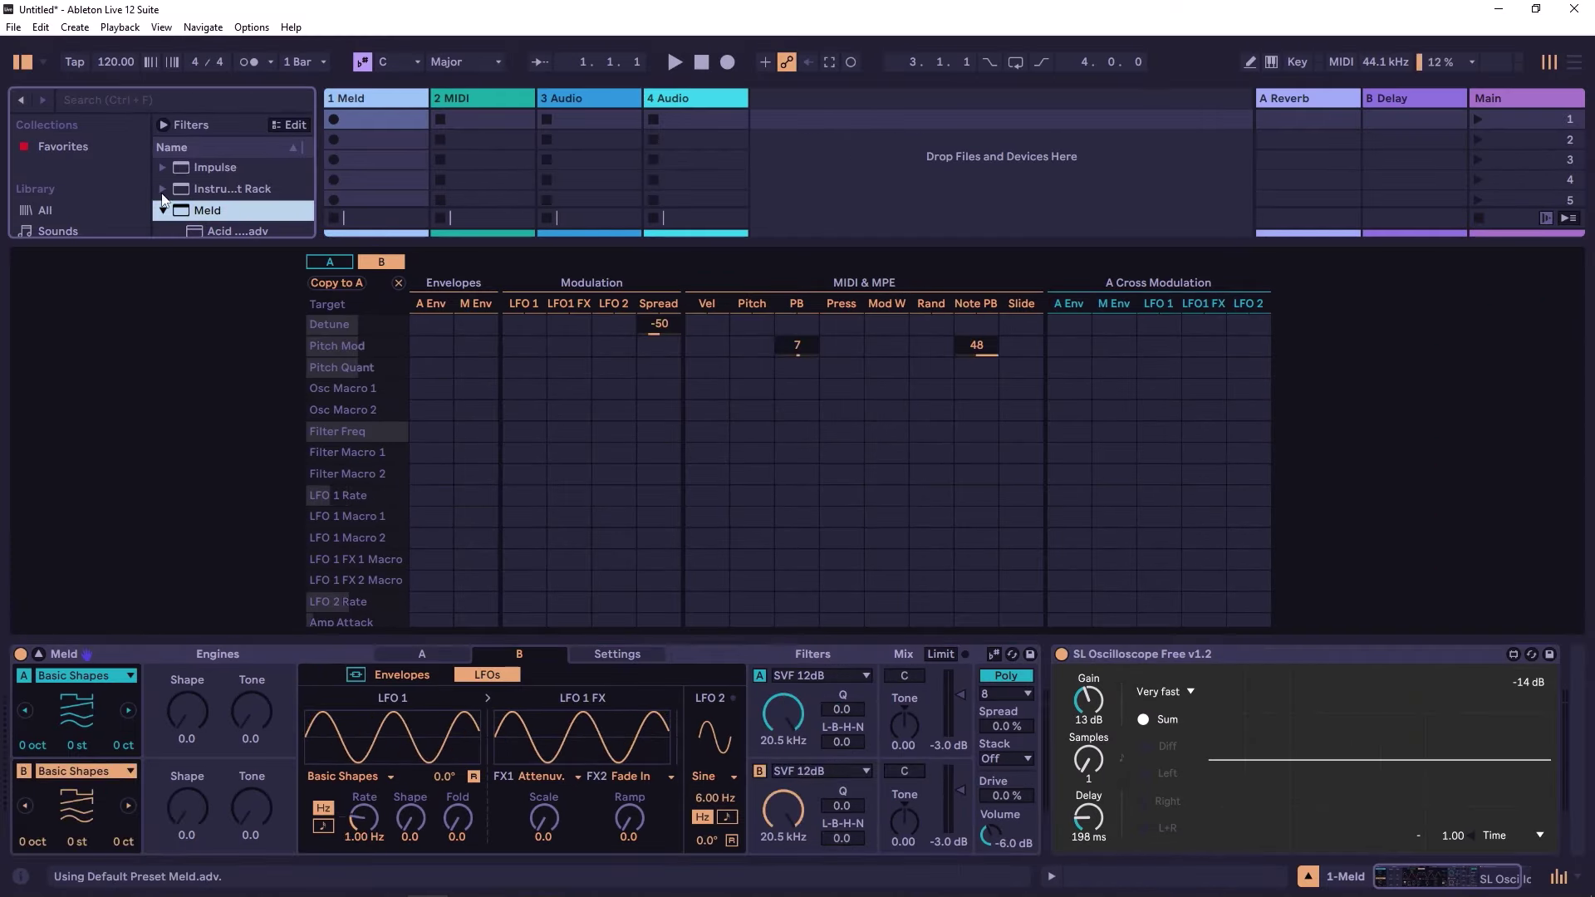
left_click(19, 64)
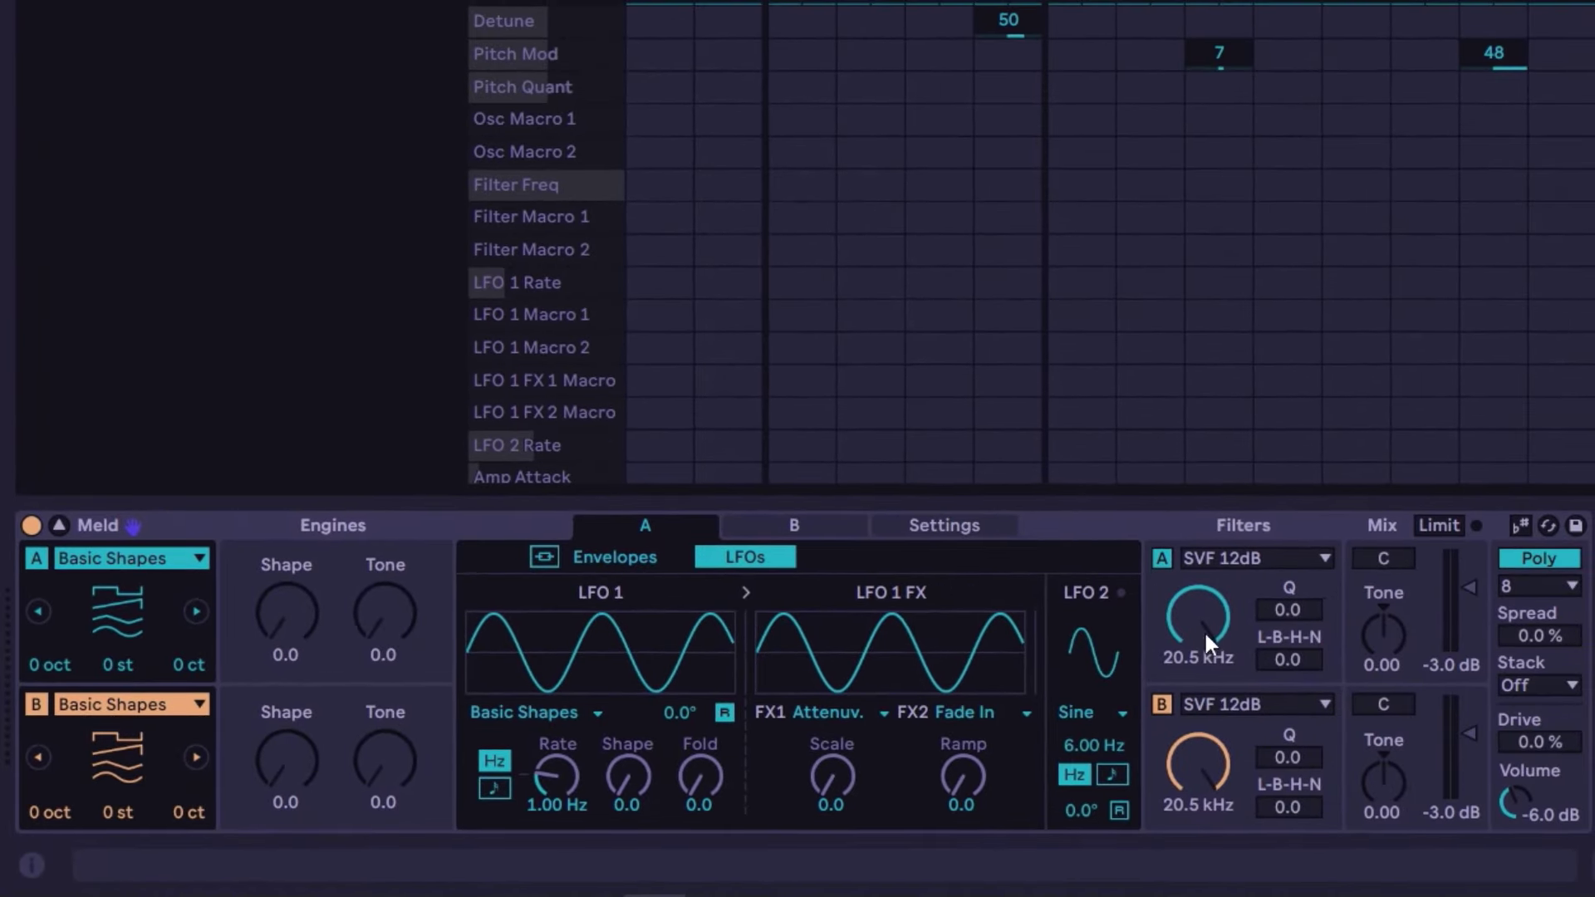
- Turn off engine B, set filter A to 798 Hz with Q 32.0, and engine A's shape to 29.4
left_click_drag(1205, 634, 1205, 738)
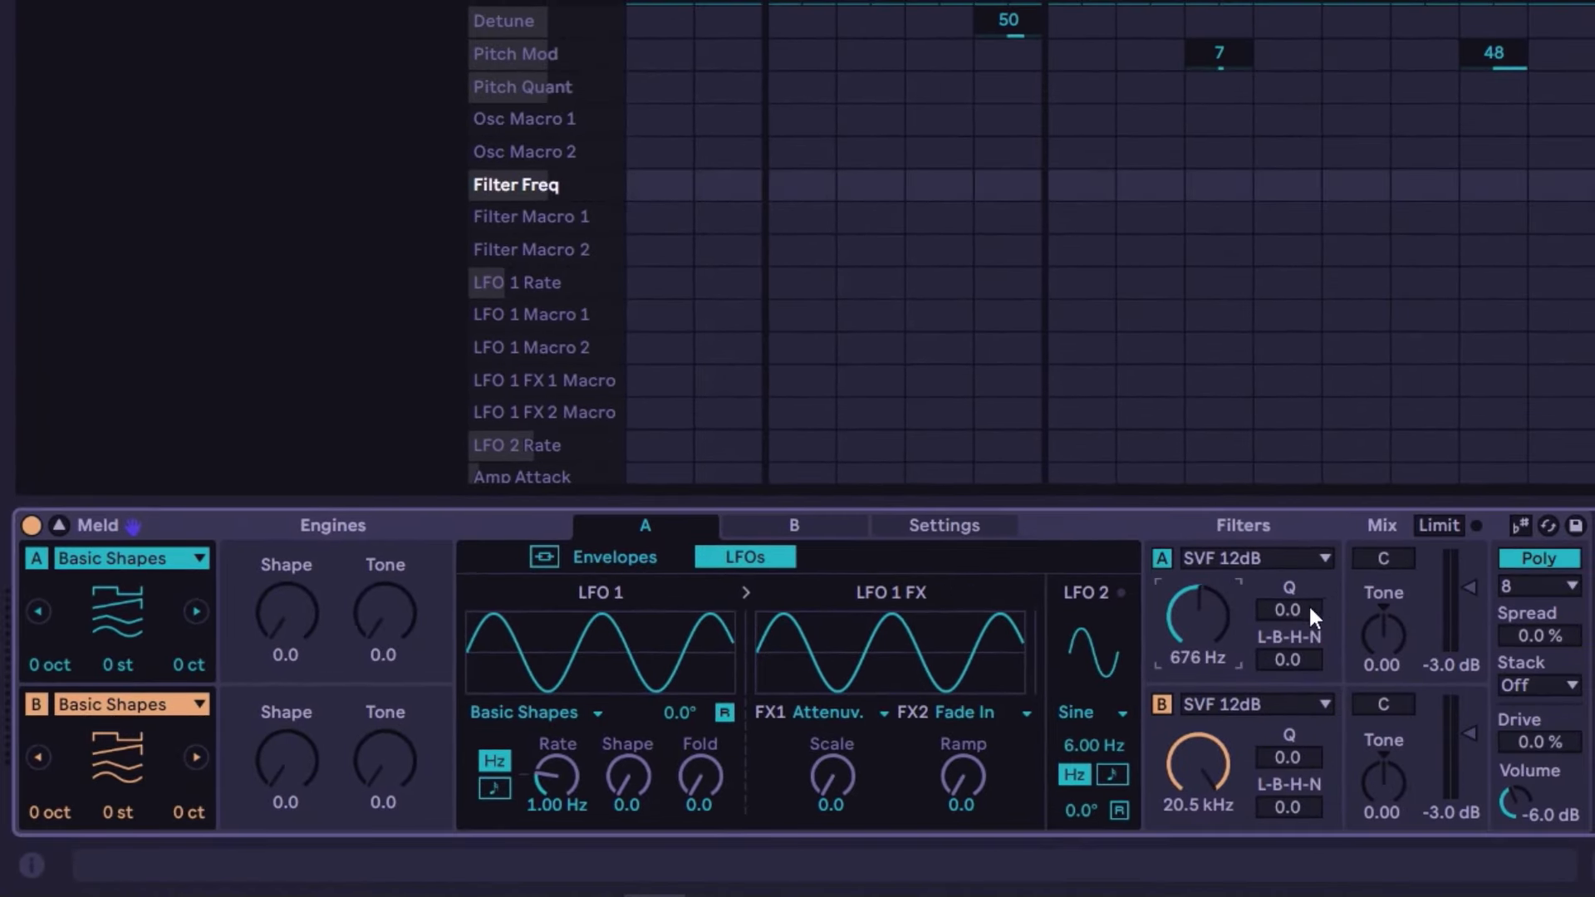
left_click_drag(1307, 608, 1307, 571)
left_click(35, 704)
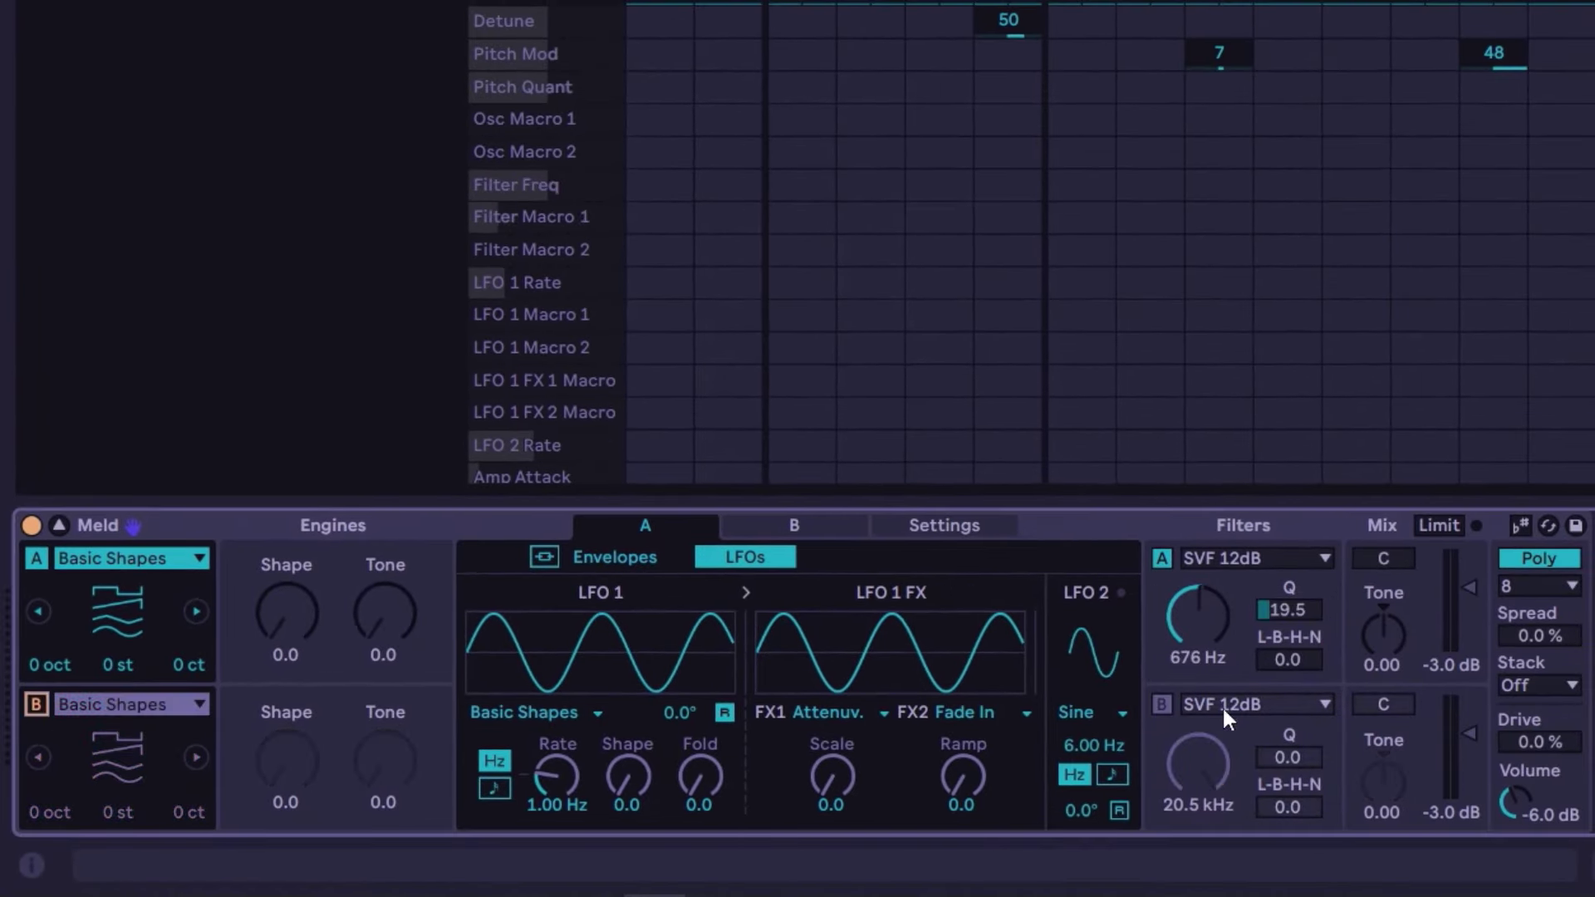
left_click_drag(1191, 586, 1191, 606)
left_click_drag(1287, 609, 1288, 581)
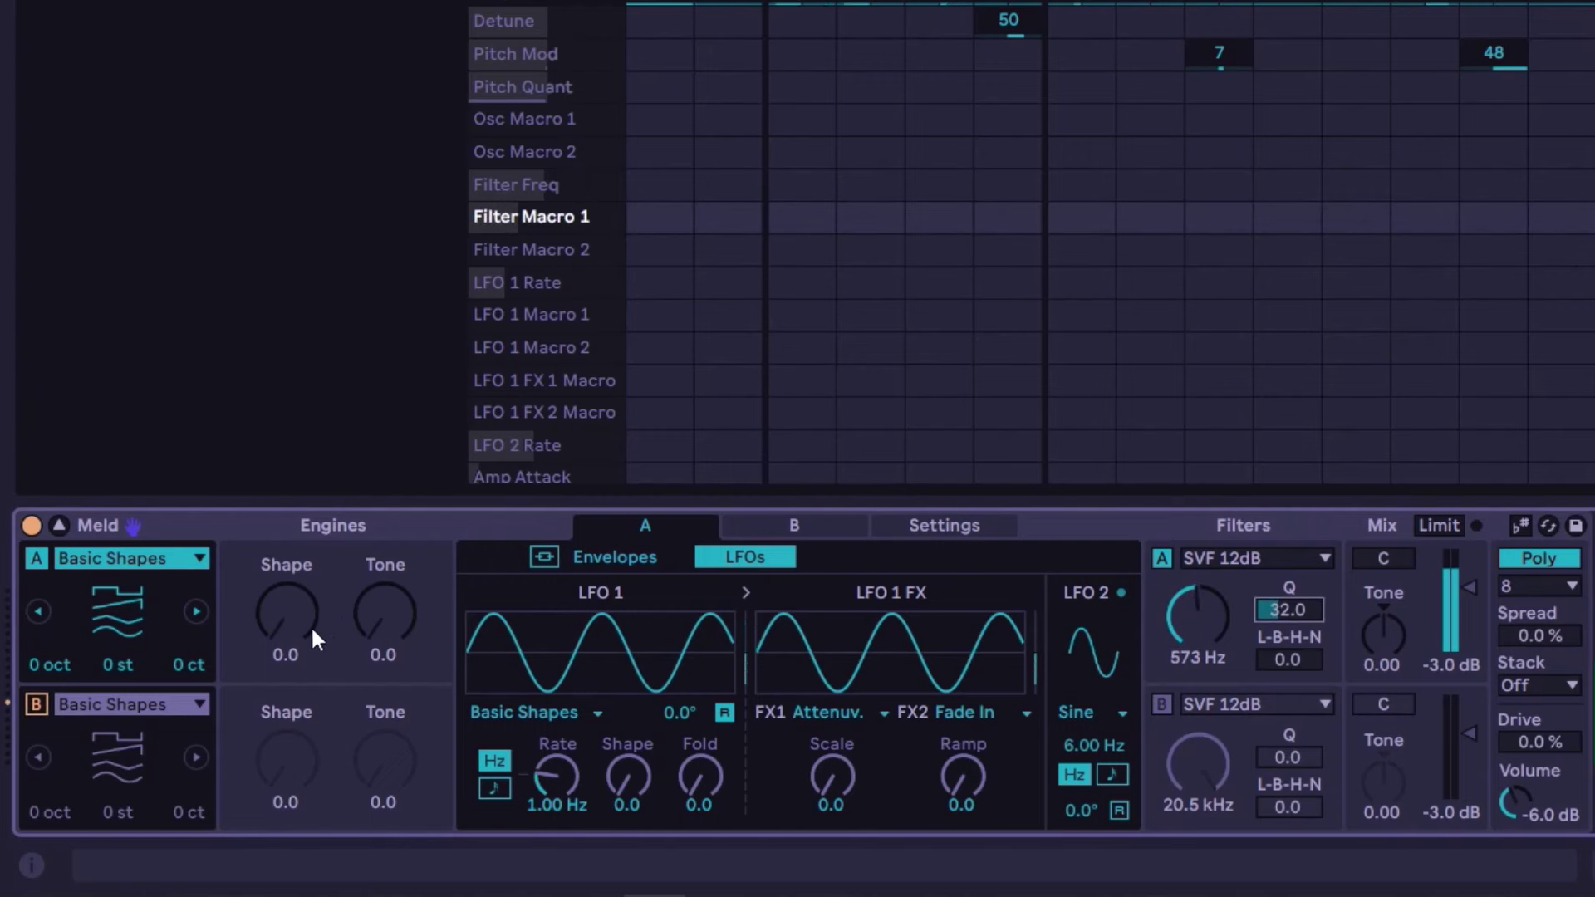
left_click_drag(313, 638, 314, 589)
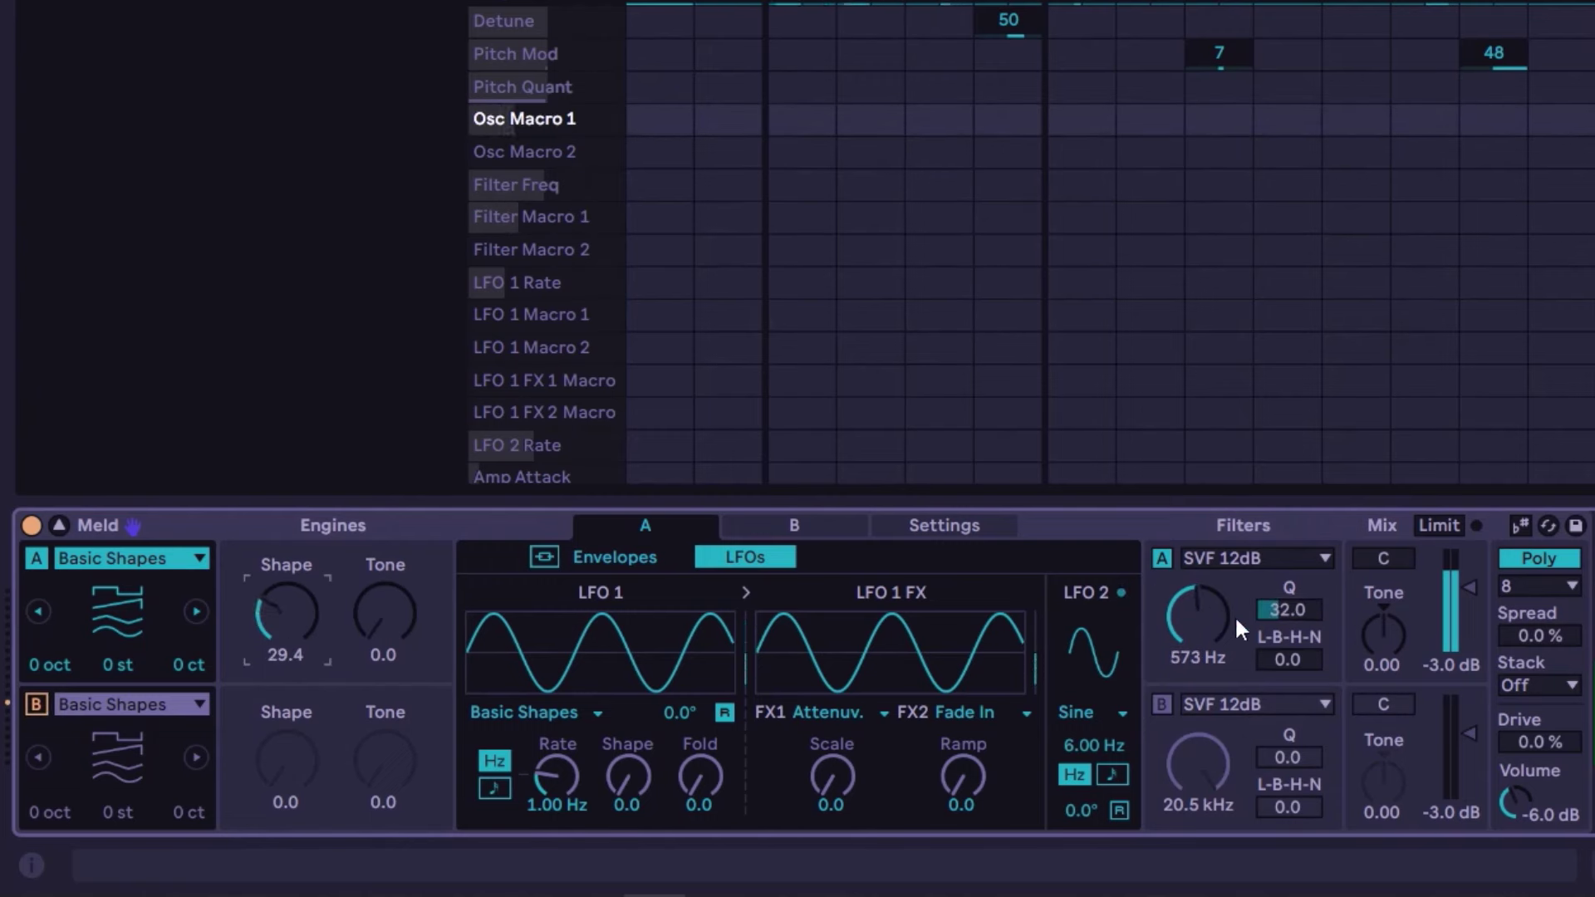
left_click_drag(1208, 636, 1209, 615)
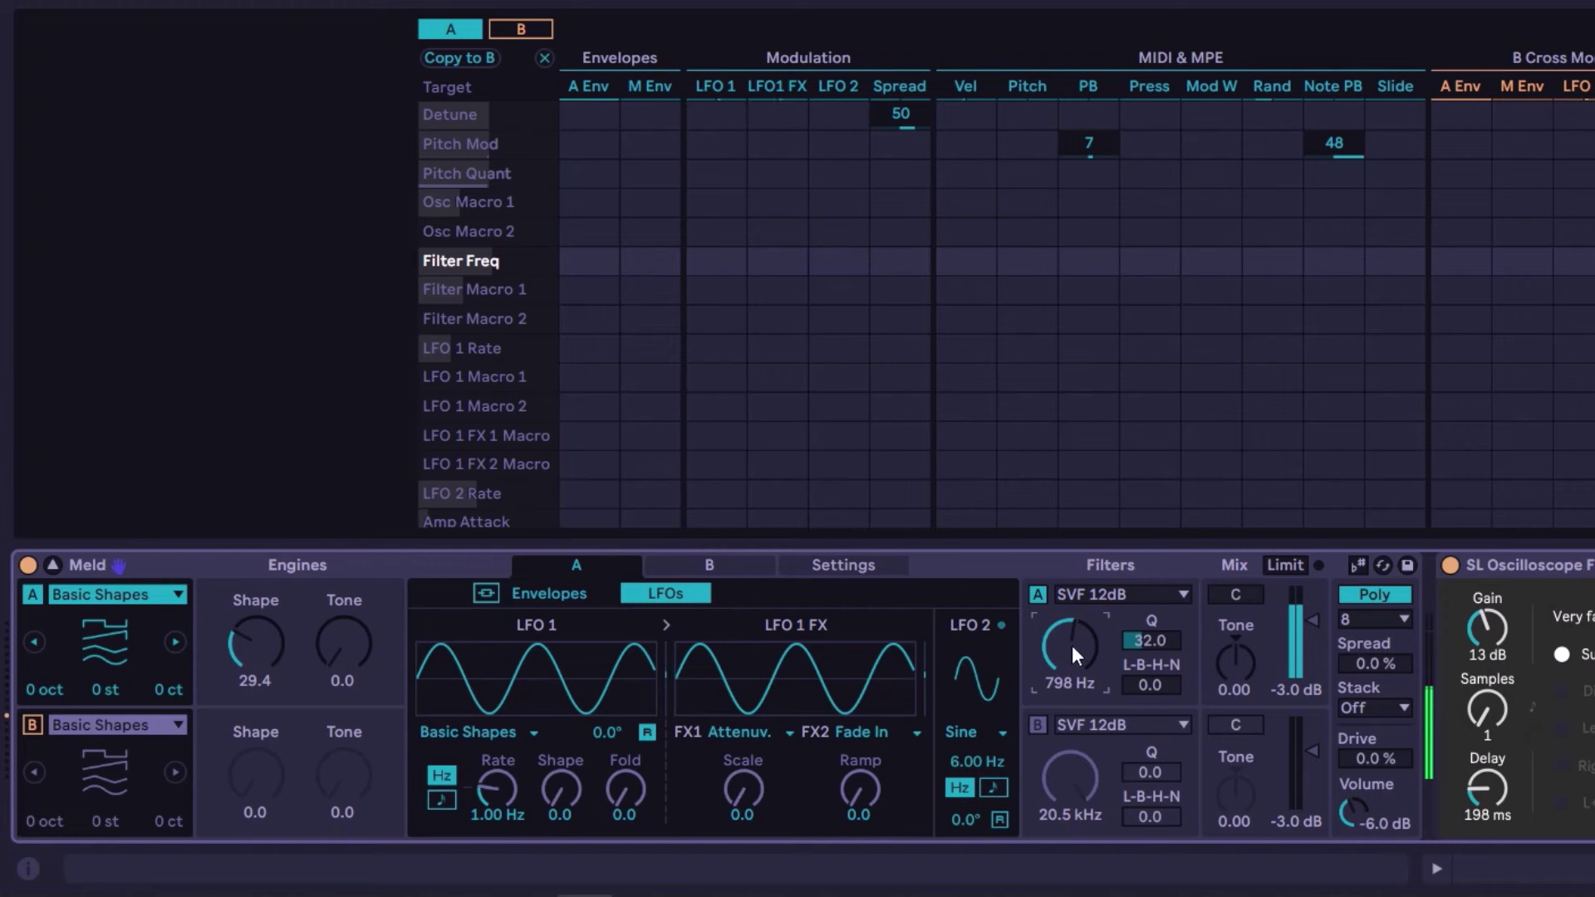
- Modulate Filter Freq from LFO 1 by 34, set cutoff to 606 Hz, and try the Ramp shape
left_click_drag(717, 255, 718, 226)
left_click_drag(1070, 646, 1070, 652)
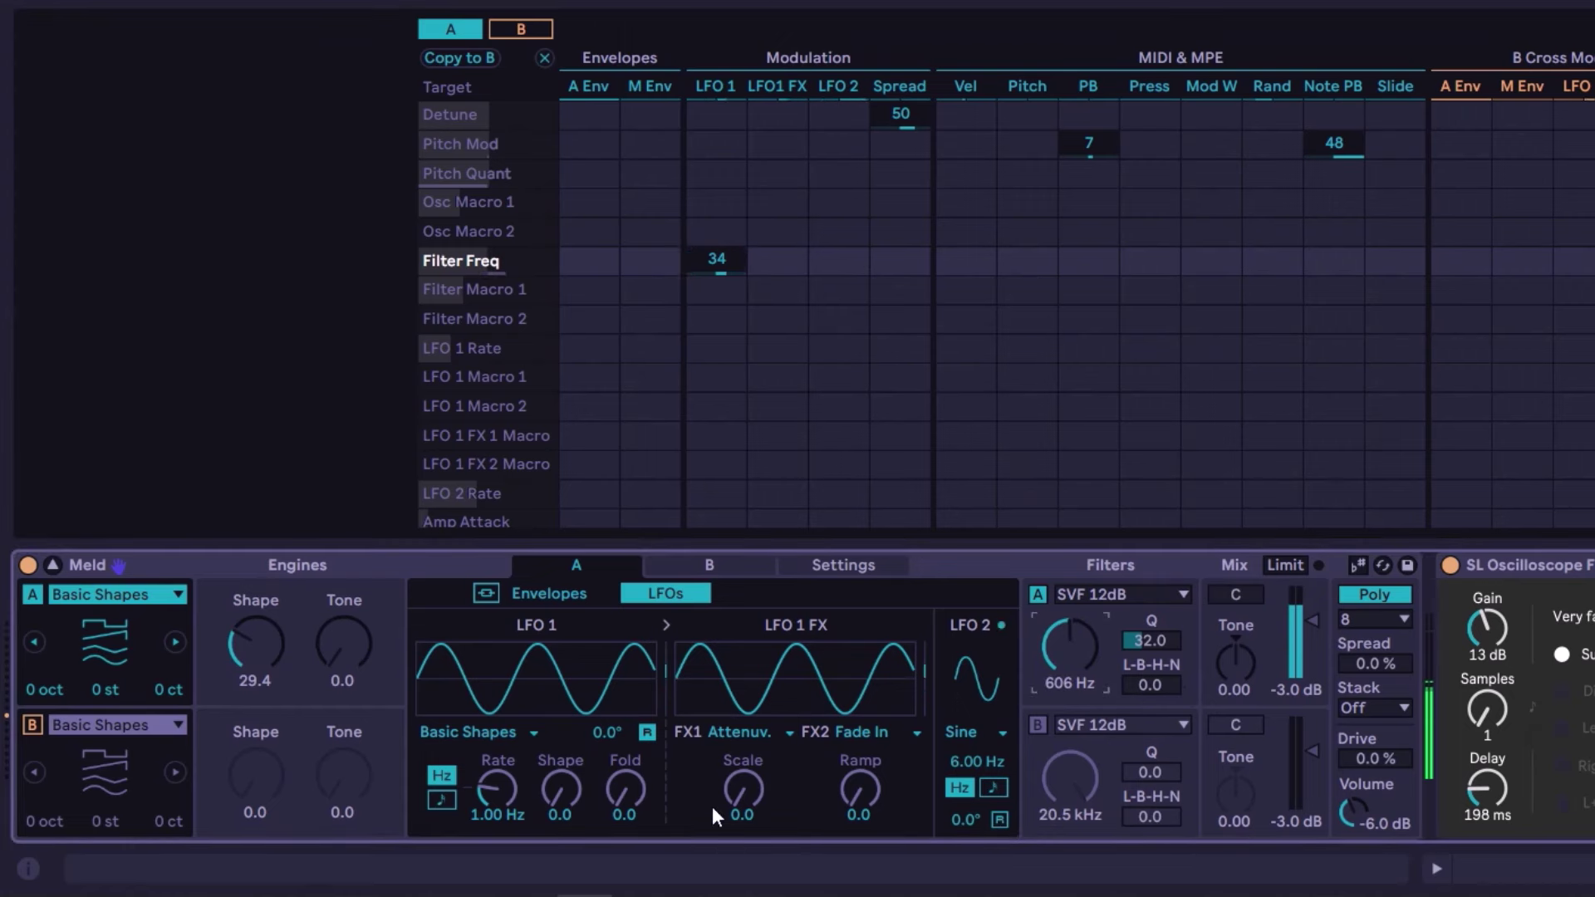
left_click(500, 734)
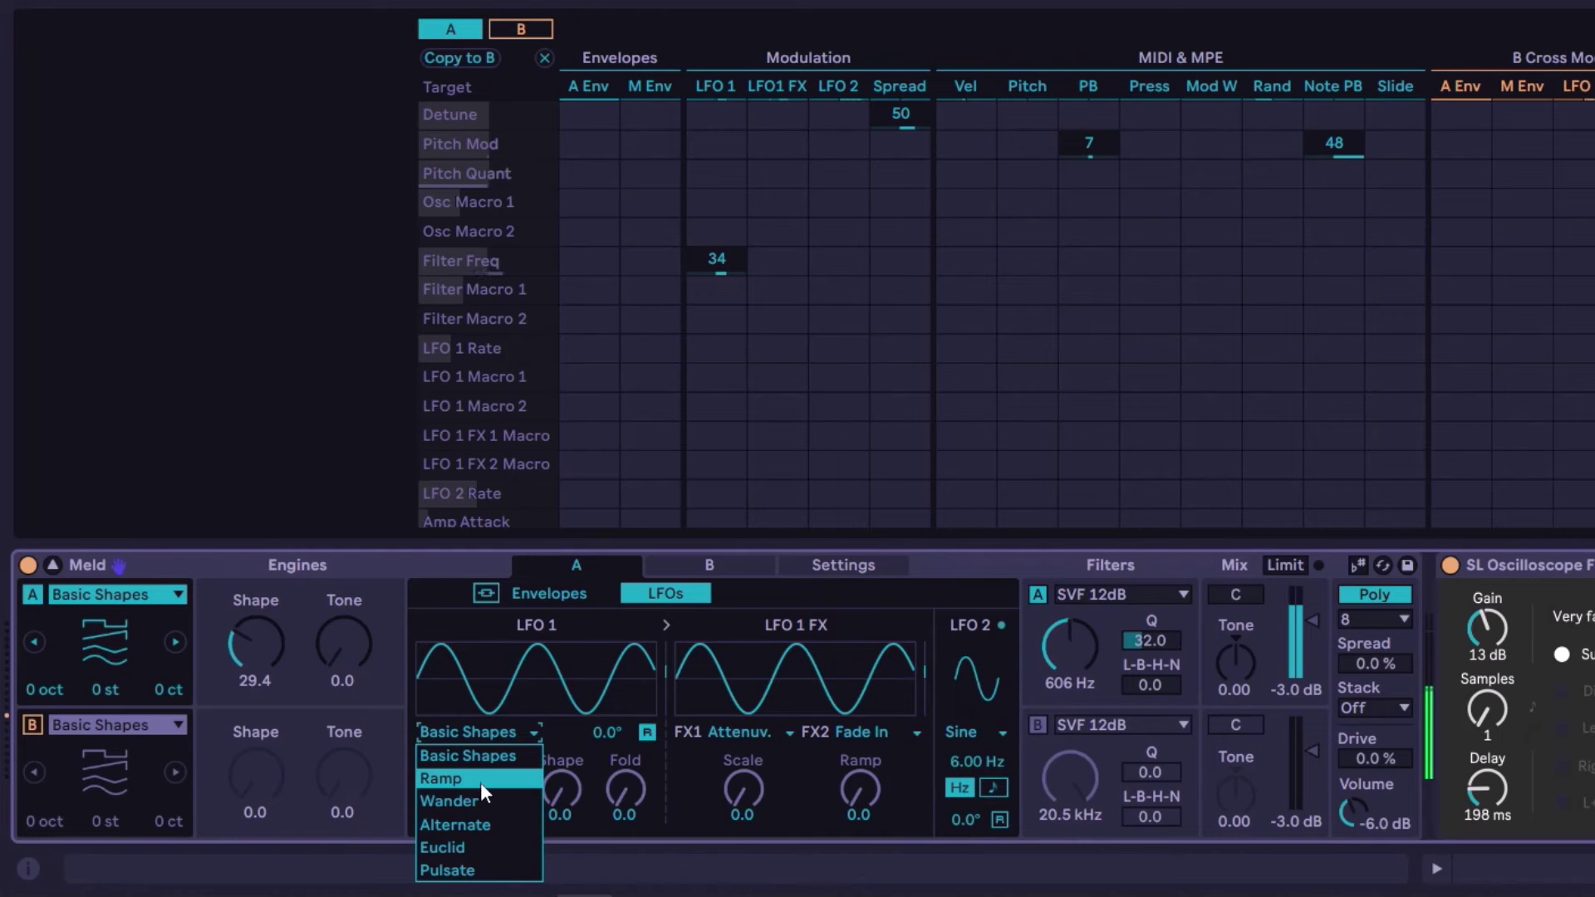
left_click(480, 781)
- Audition the Wander, Alternate, Euclid and Pulsate shapes on LFO 1
left_click(470, 735)
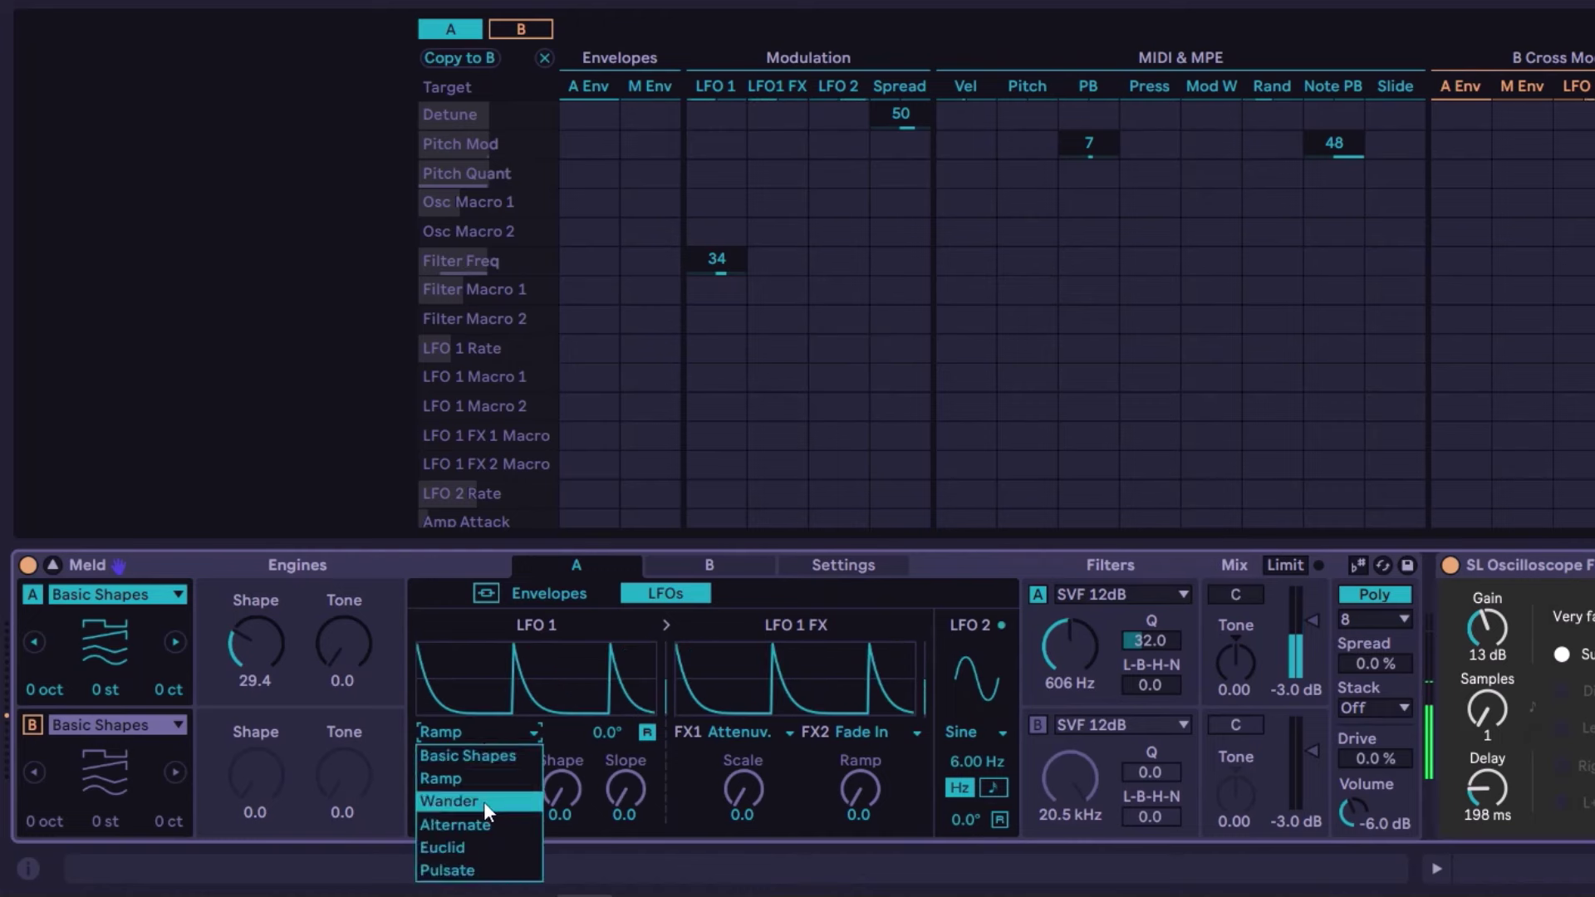
left_click(483, 801)
left_click(505, 735)
left_click(477, 819)
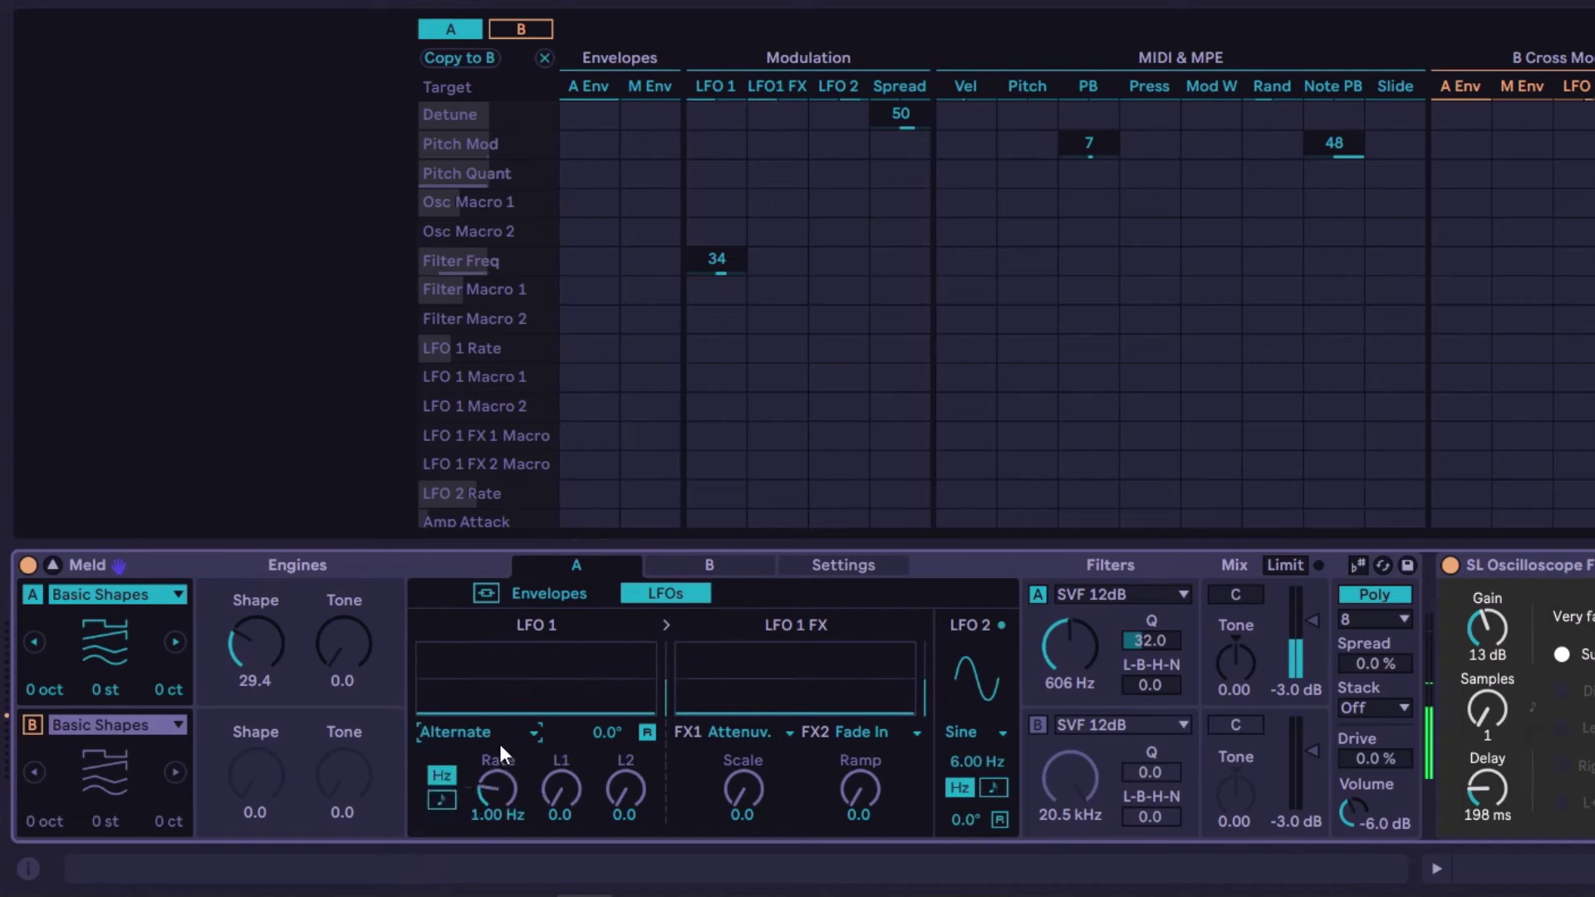
left_click(500, 739)
left_click(487, 845)
left_click(487, 738)
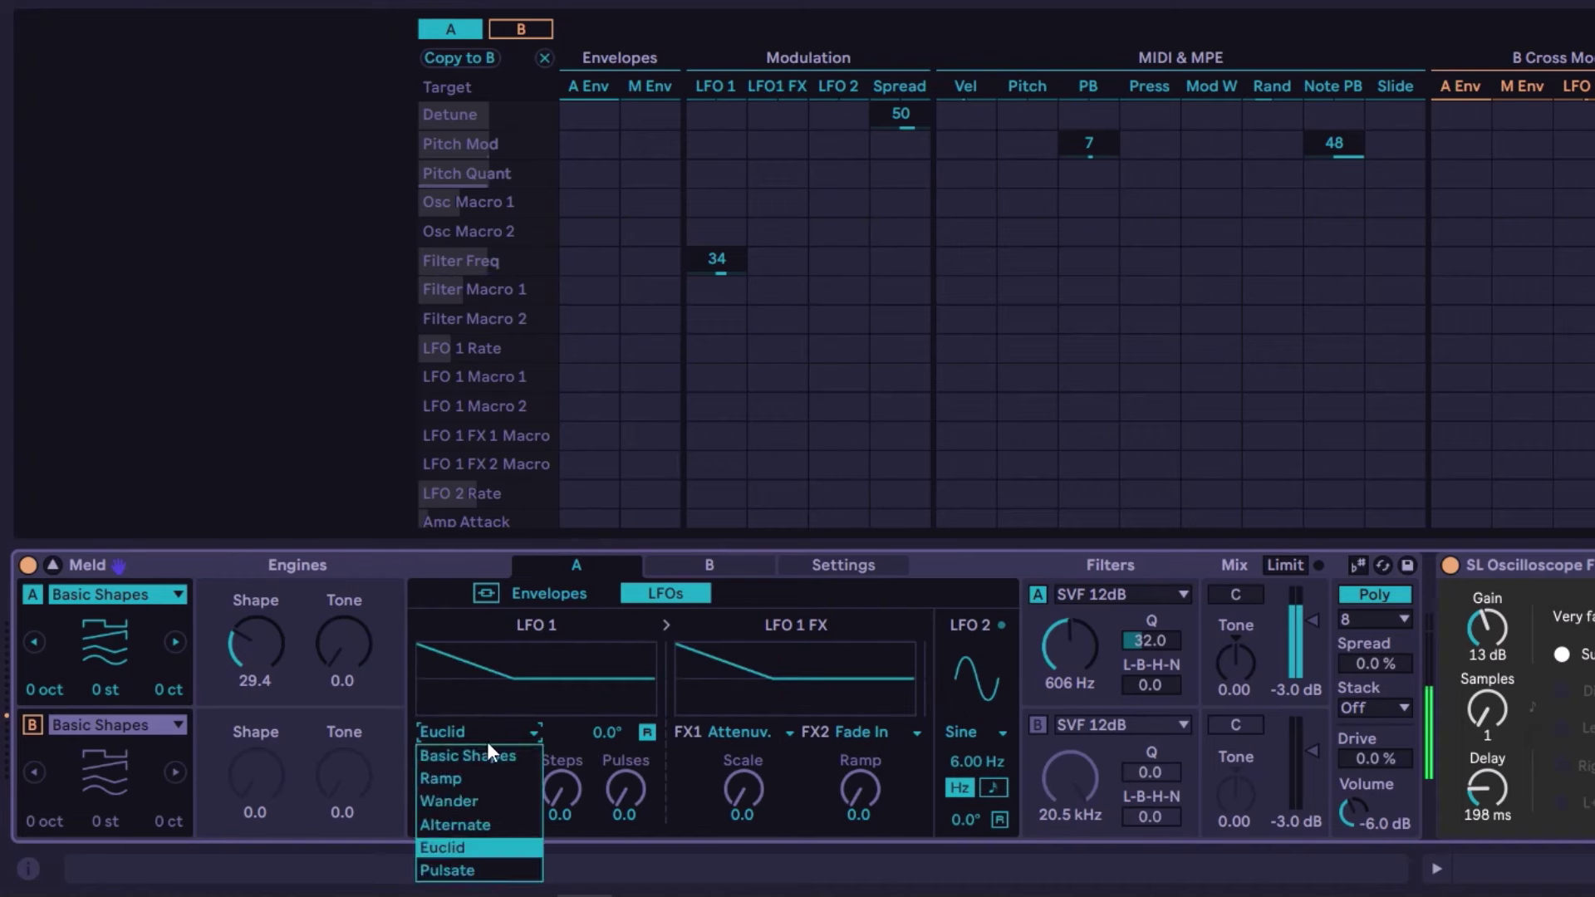
left_click(478, 867)
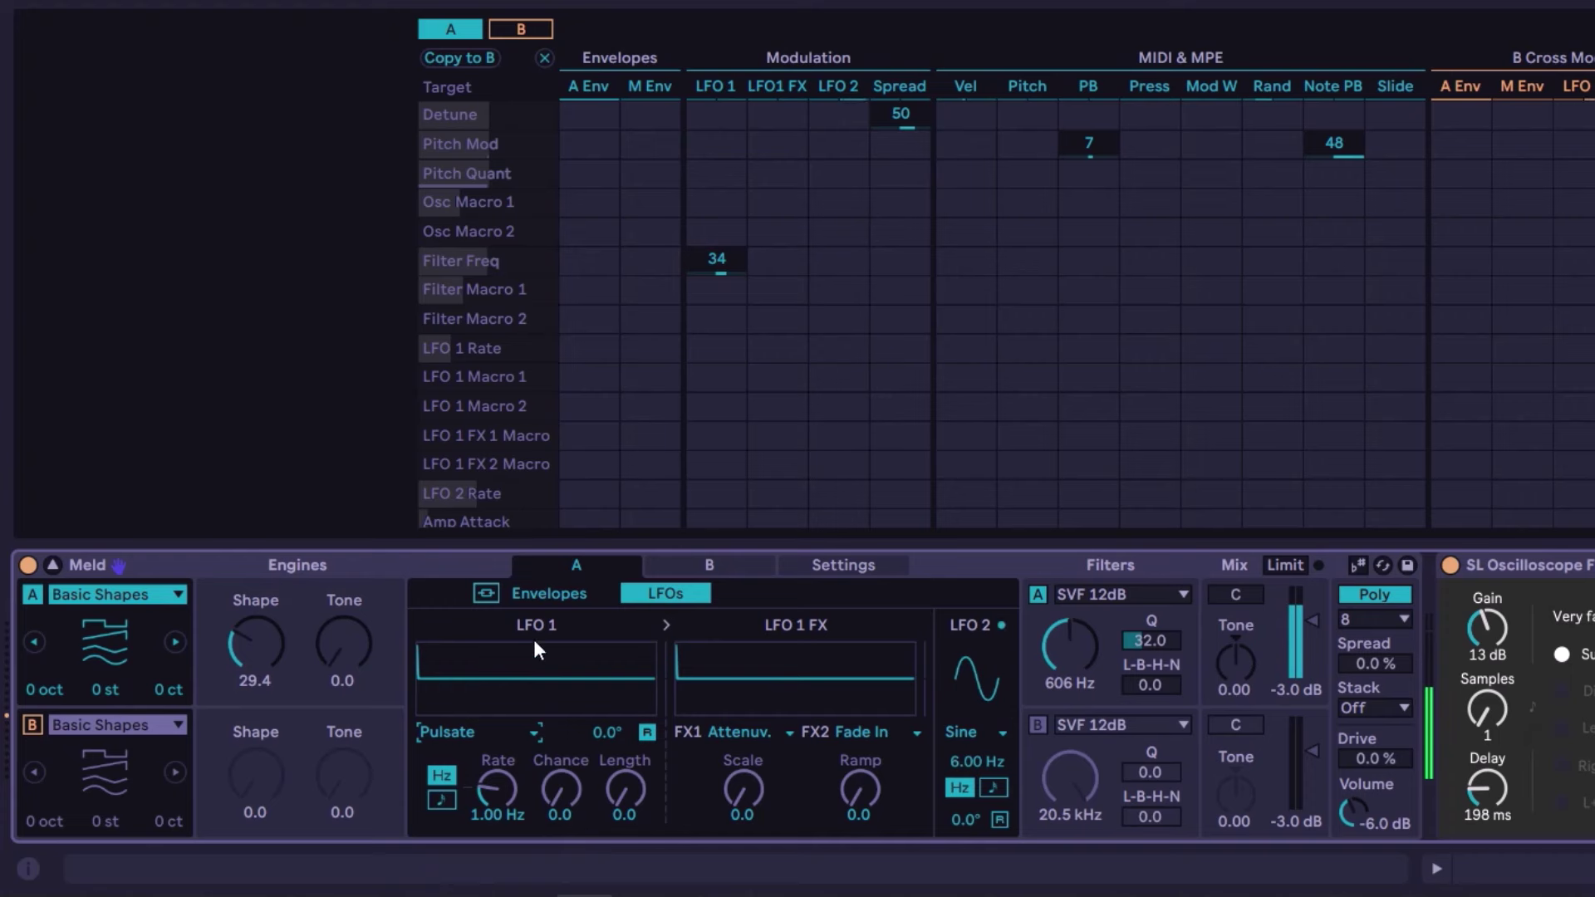
- Put LFO 1 on Euclid and adjust its steps, pulses and rate (16.5 Hz)
left_click(495, 731)
left_click(477, 841)
key("Down")
left_click(576, 789)
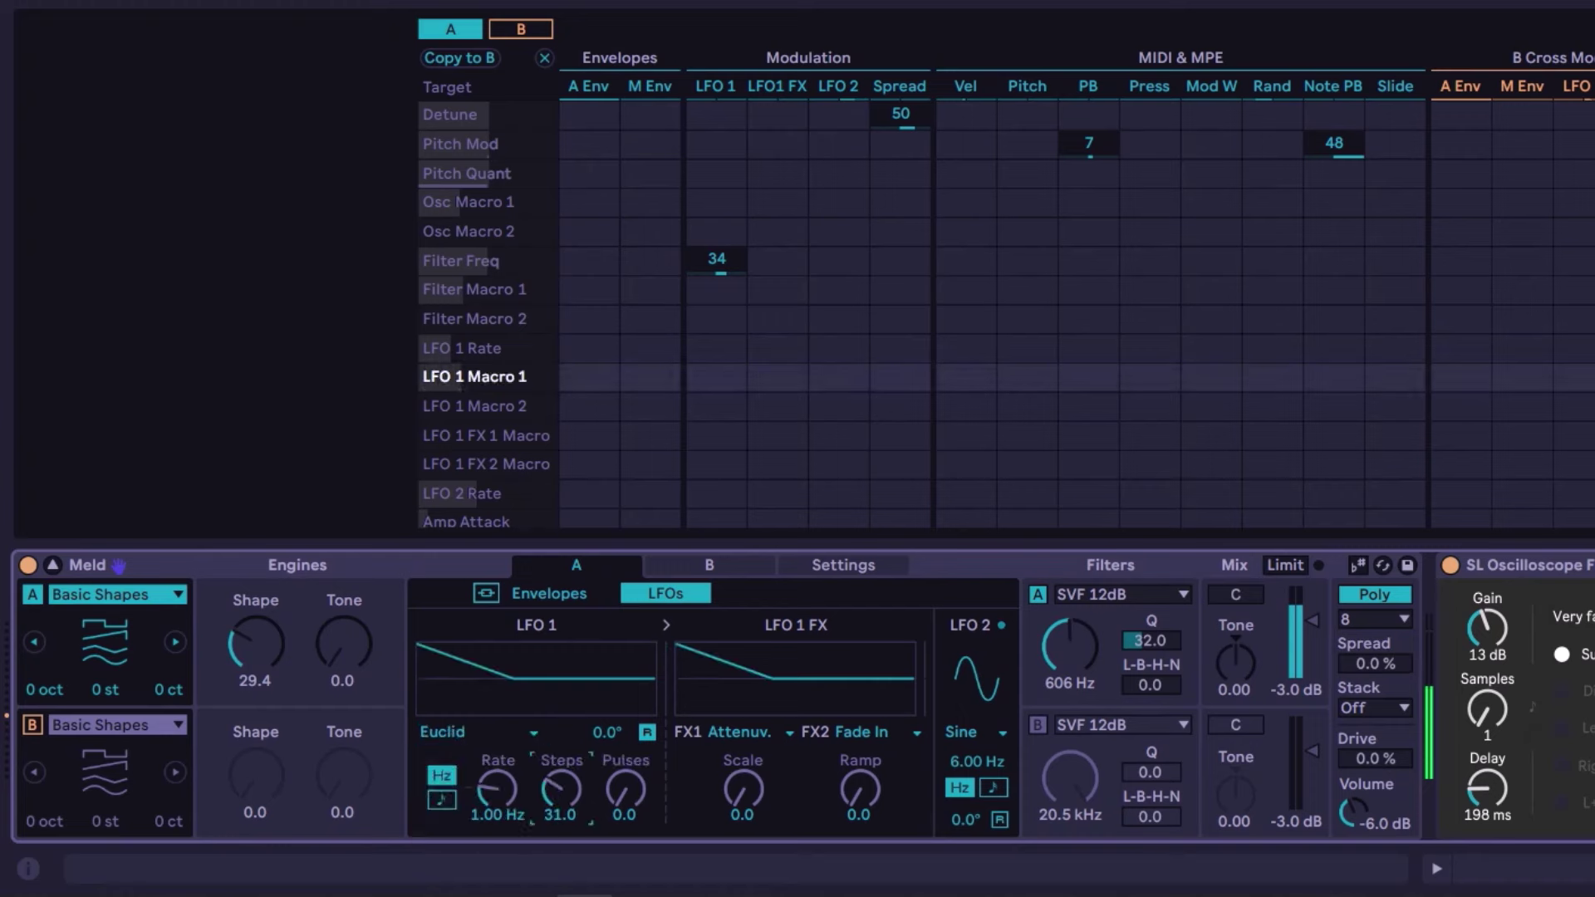
left_click_drag(576, 789, 636, 820)
left_click_drag(501, 792, 501, 743)
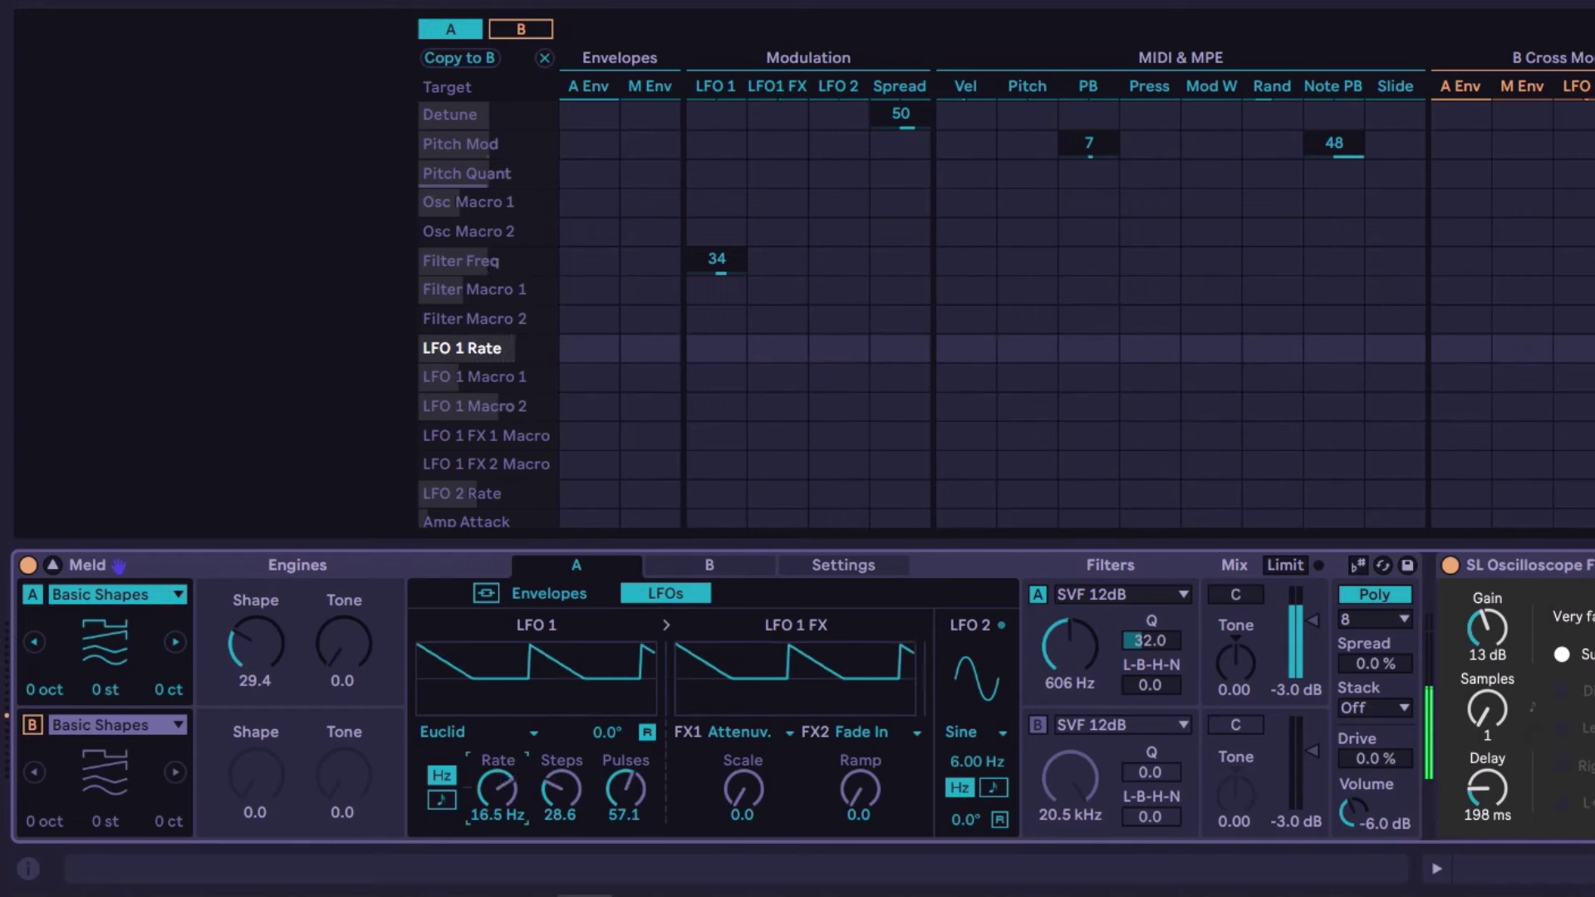
mouse_move(561, 789)
left_mouse_down()
mouse_move(560, 759)
mouse_move(608, 764)
mouse_move(560, 777)
left_mouse_up()
- Try Alternate, then return LFO 1 to Basic Shapes and adjust fold and shape to 37.3
left_click(462, 730)
left_click(492, 823)
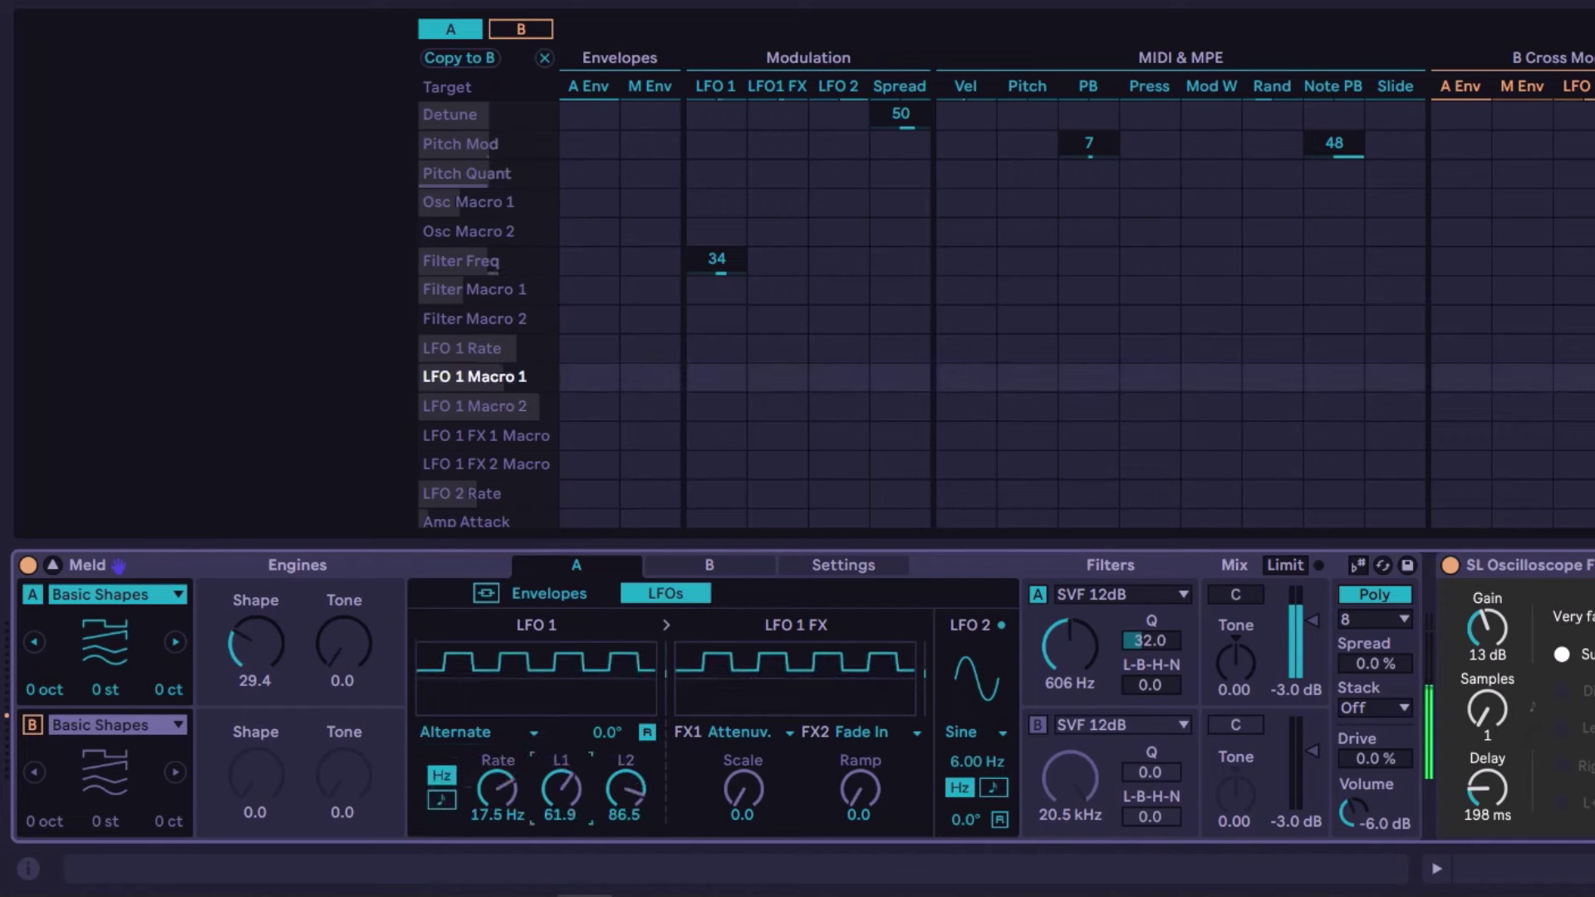
left_click(476, 731)
left_click(490, 756)
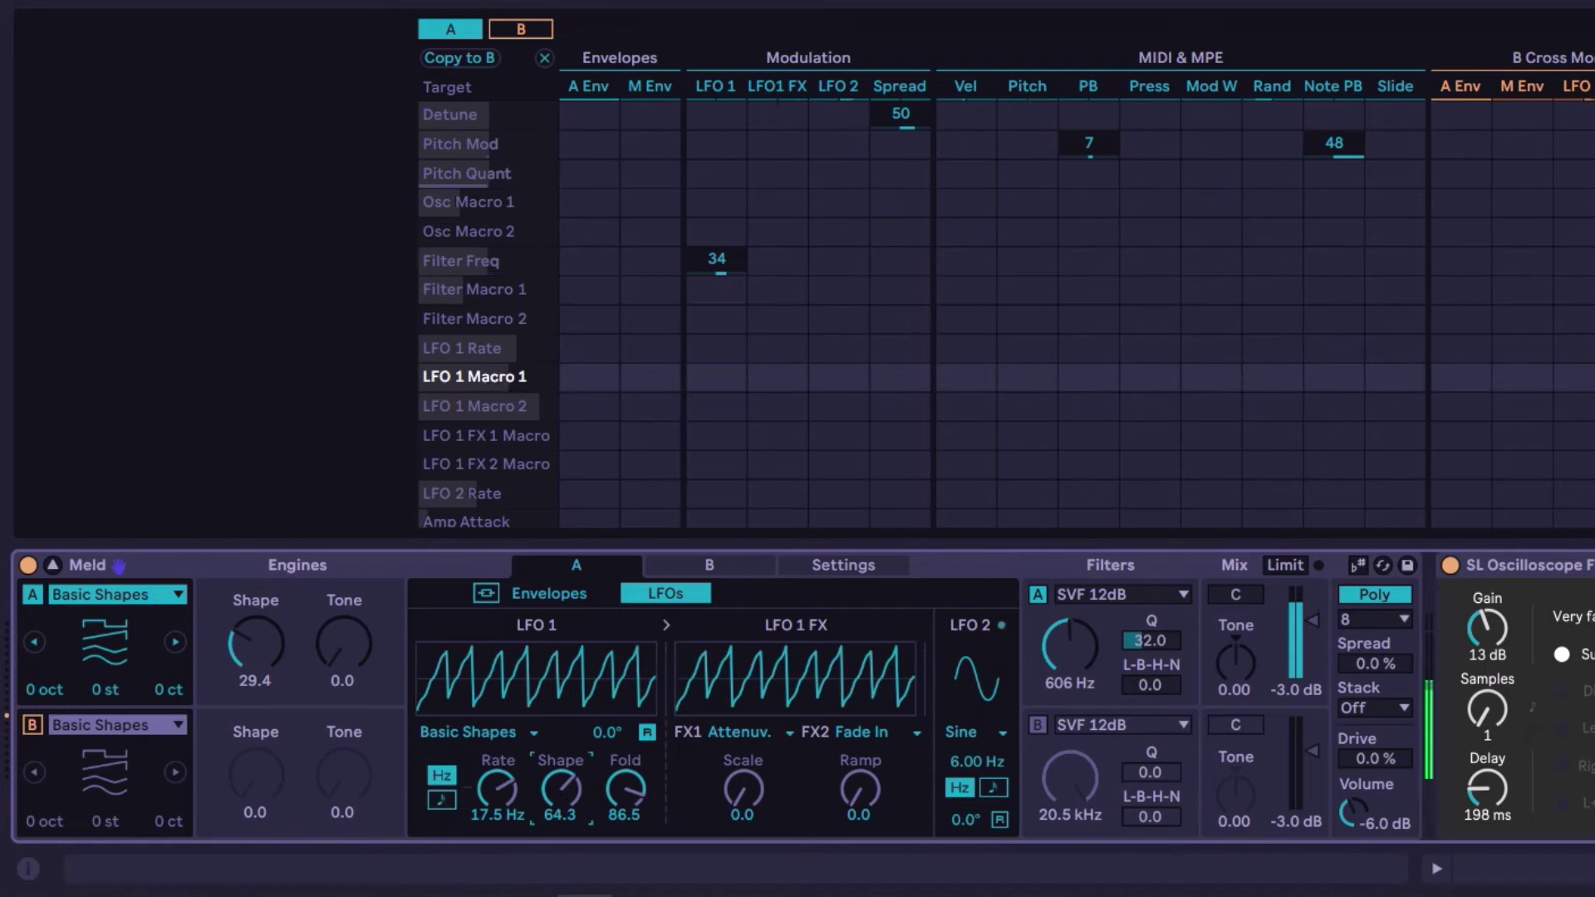
mouse_move(626, 799)
left_mouse_down()
mouse_move(626, 871)
mouse_move(626, 783)
left_mouse_up()
left_click_drag(560, 789, 506, 811)
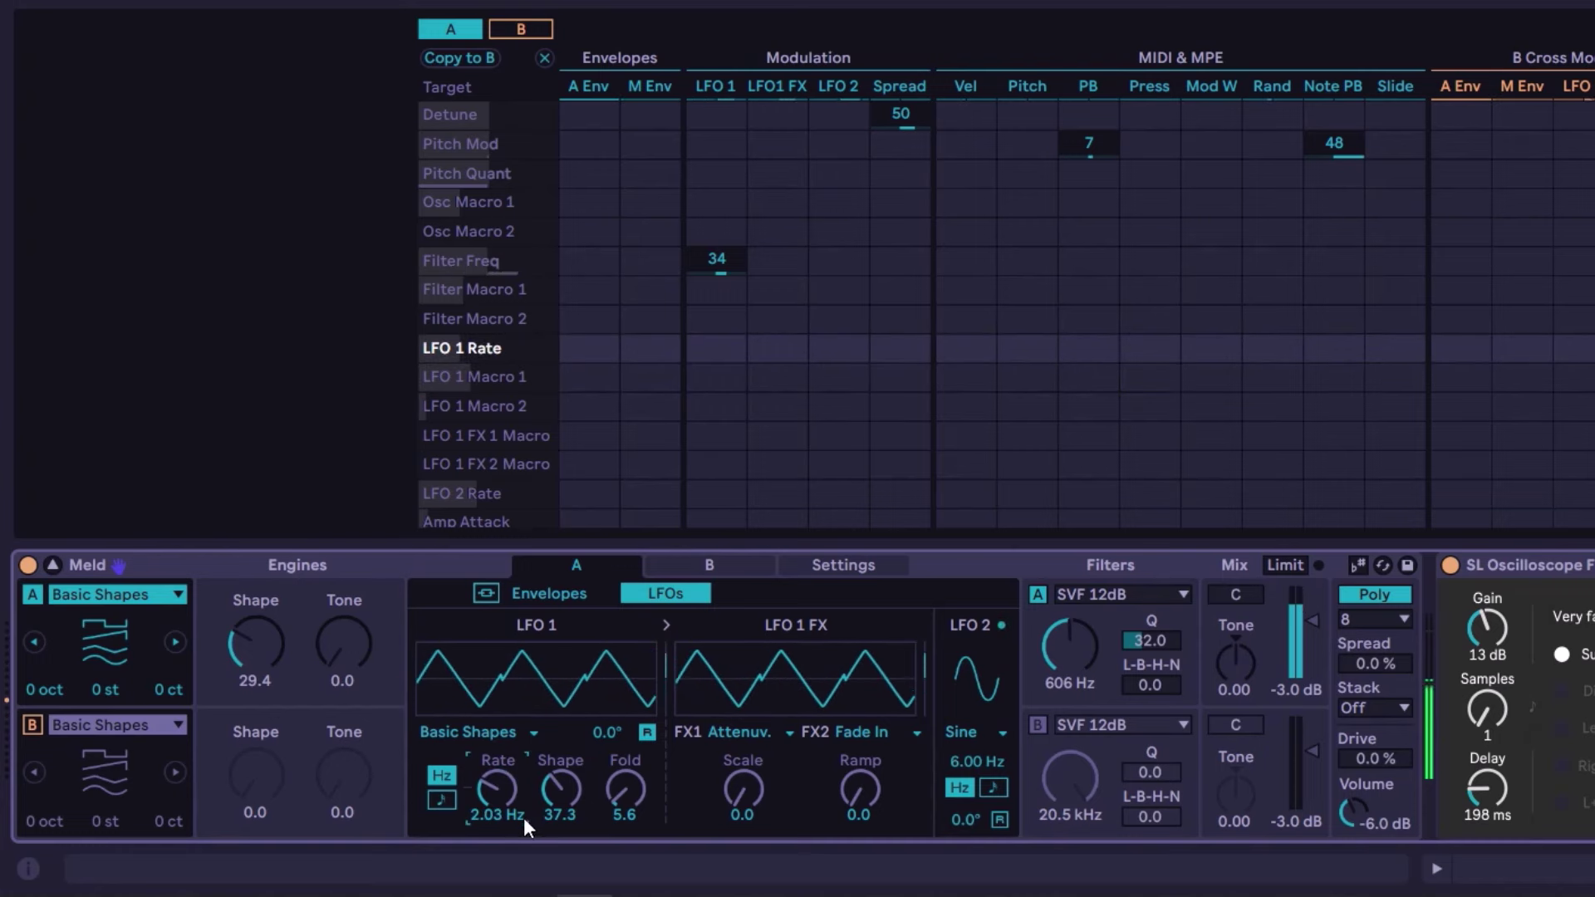
- Sync LFO 1 to a 1/2 note rate, shift its phase, and turn retrigger off
left_click(445, 798)
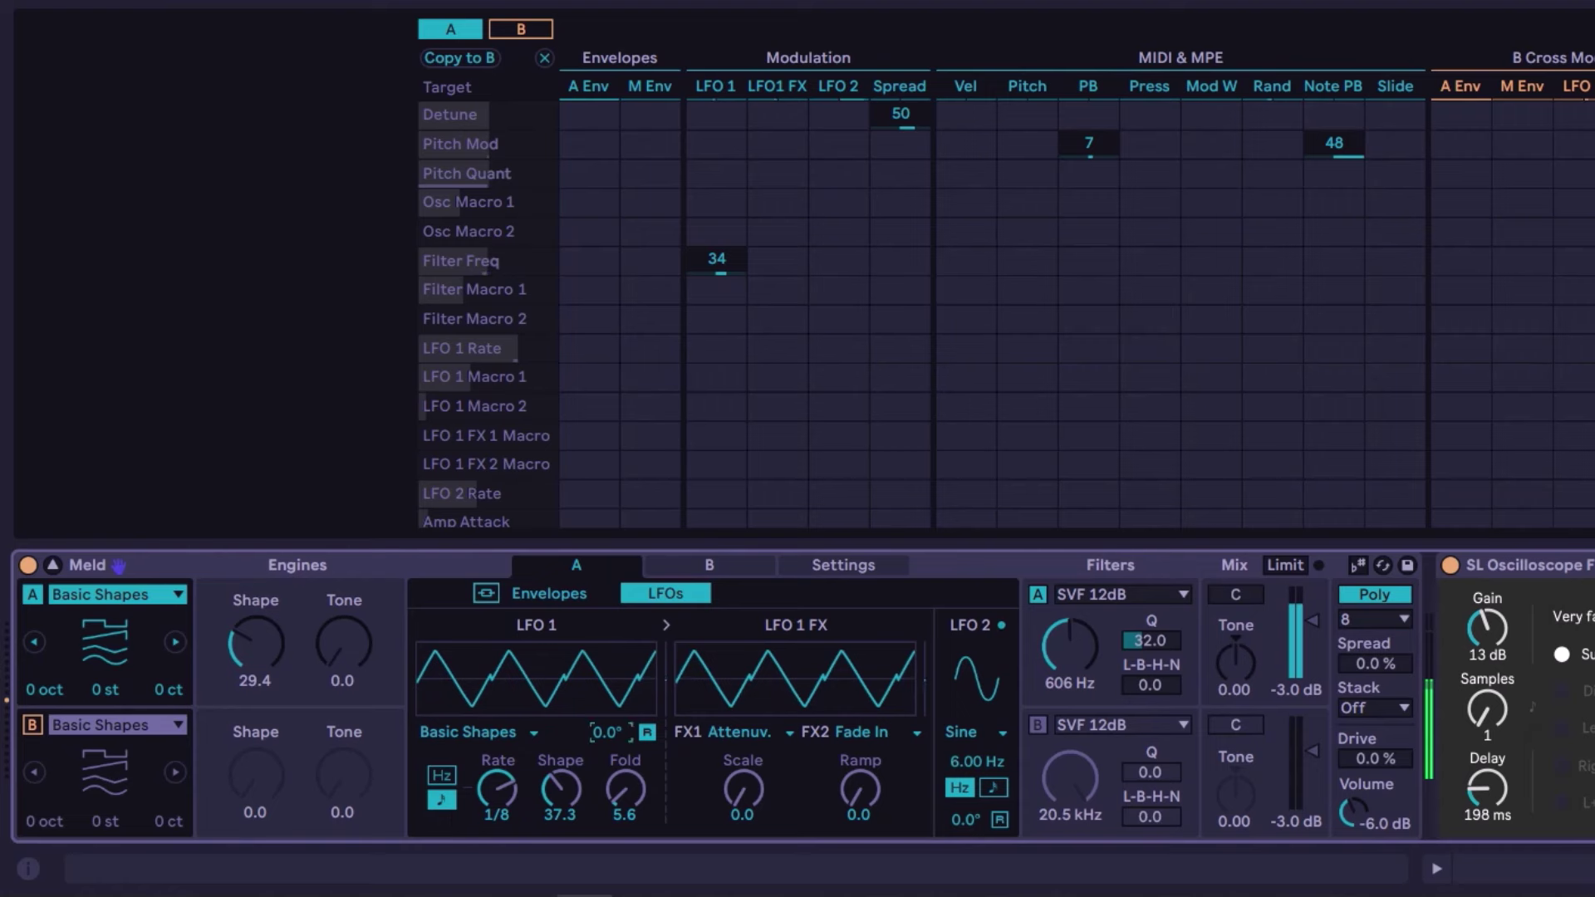
left_click_drag(606, 733, 606, 628)
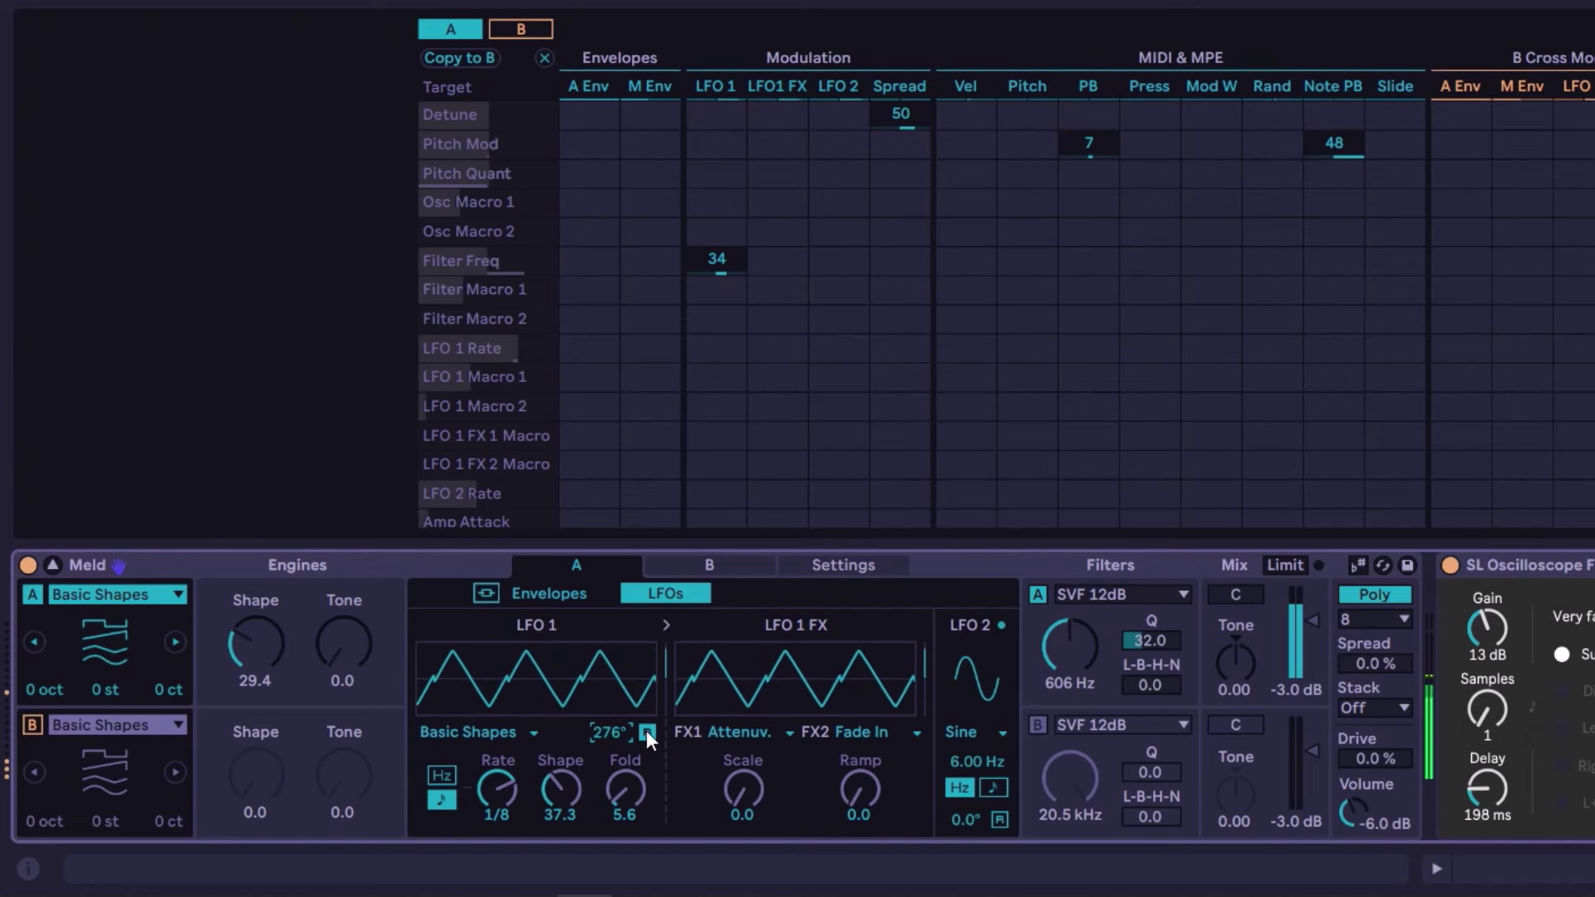
left_click(647, 731)
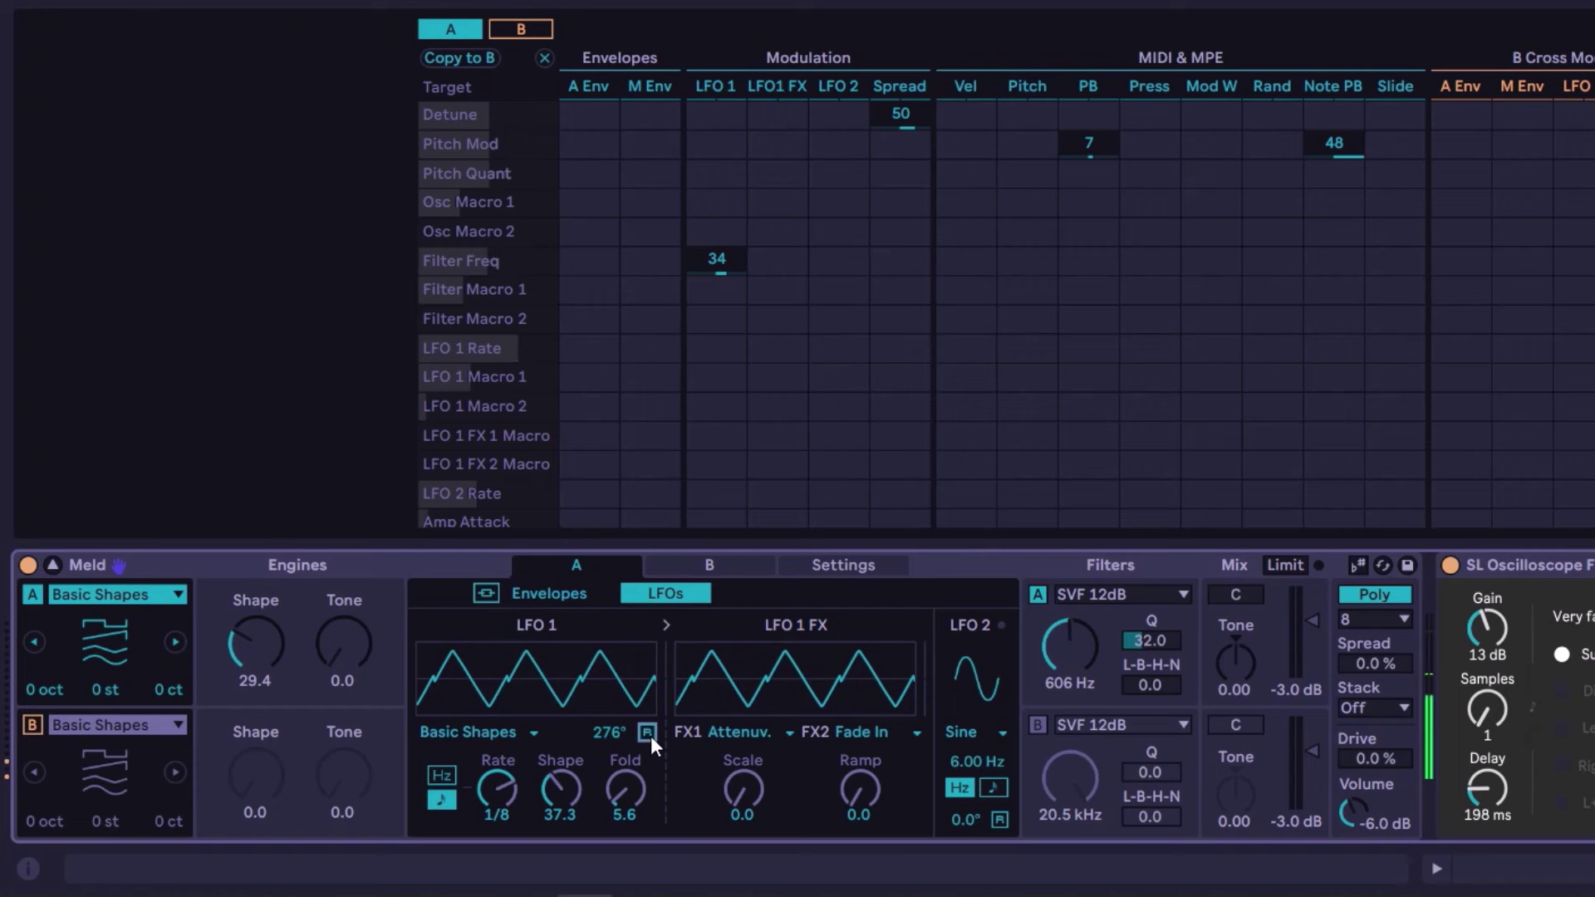
left_click_drag(521, 799, 523, 810)
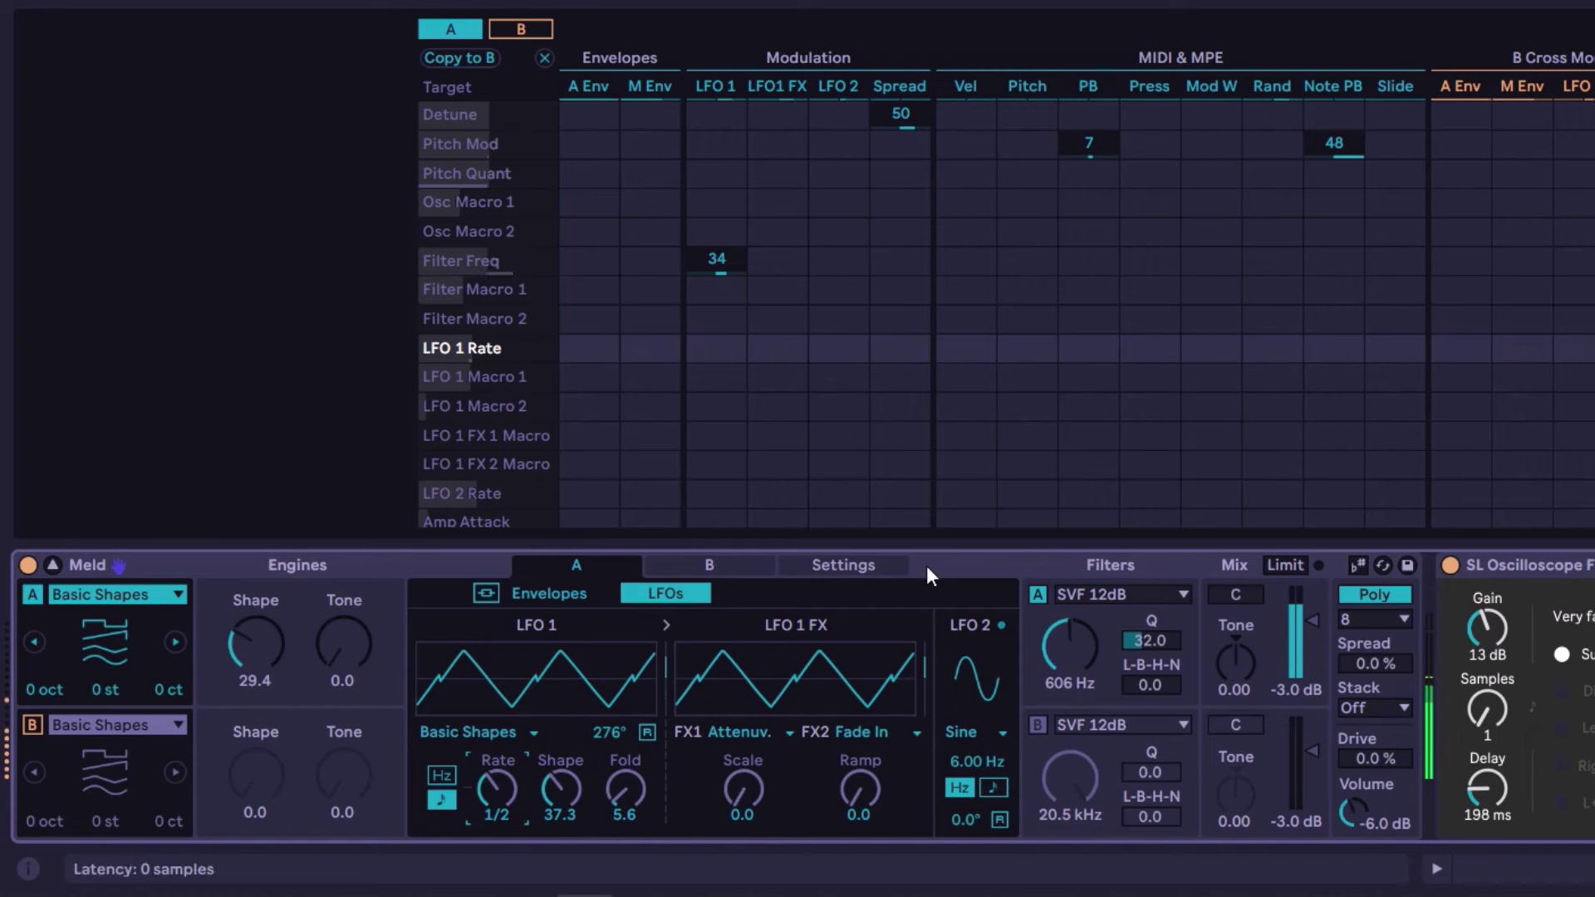
- Set the filter cutoff to 486 Hz, toggle retrigger, and move LFO 1's phase to 101°
mouse_move(1056, 659)
left_mouse_down()
mouse_move(1056, 636)
mouse_move(1056, 689)
mouse_move(1056, 662)
left_mouse_up()
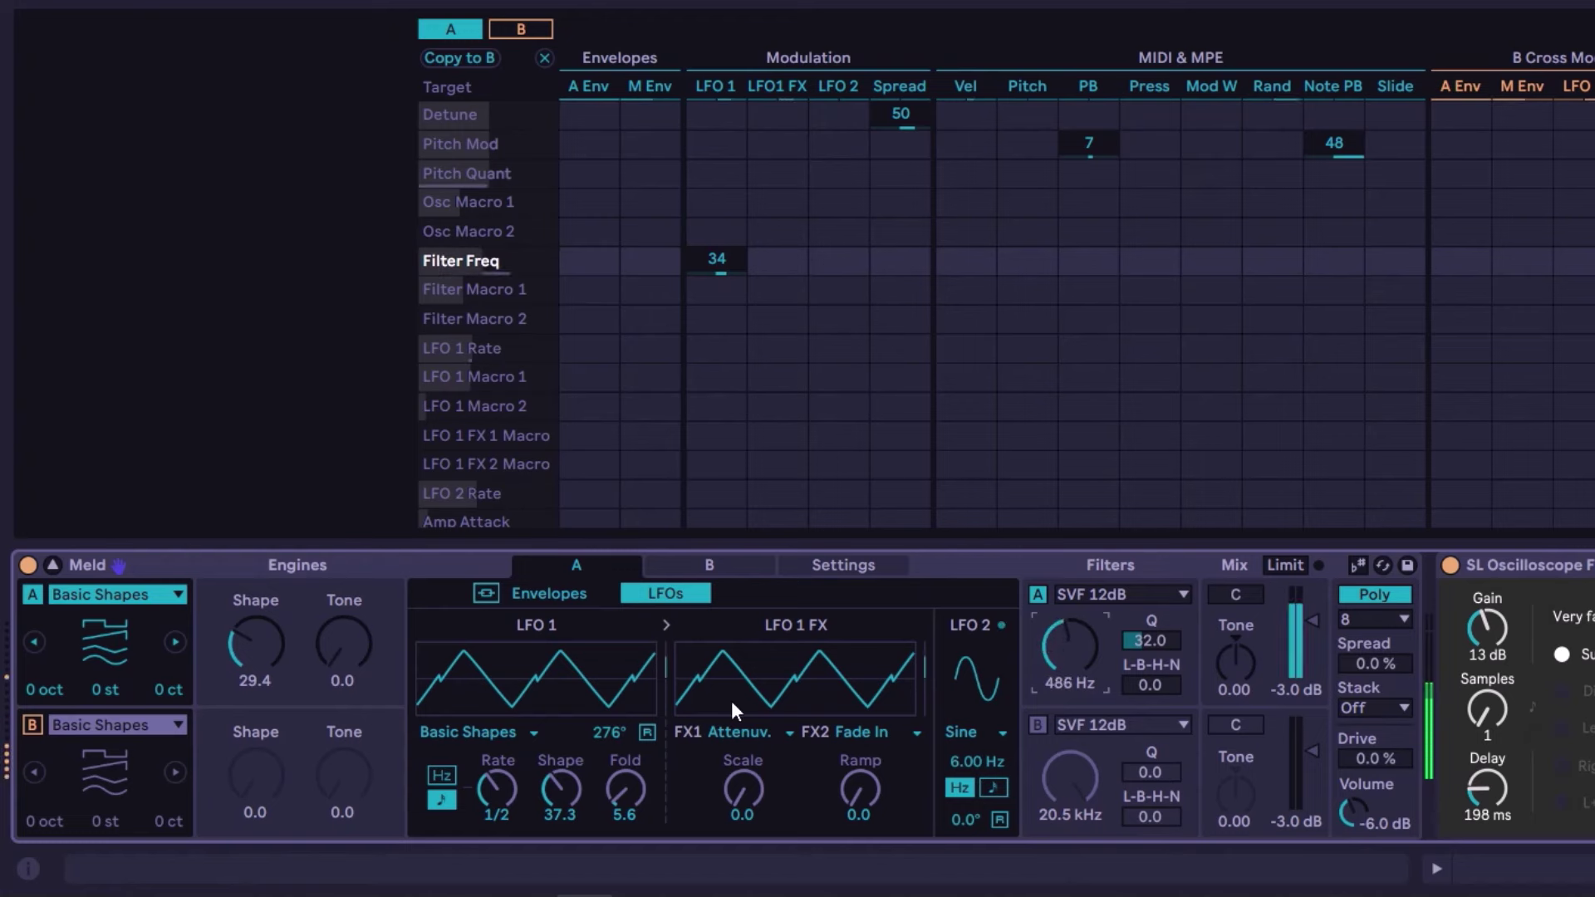
left_click(649, 732)
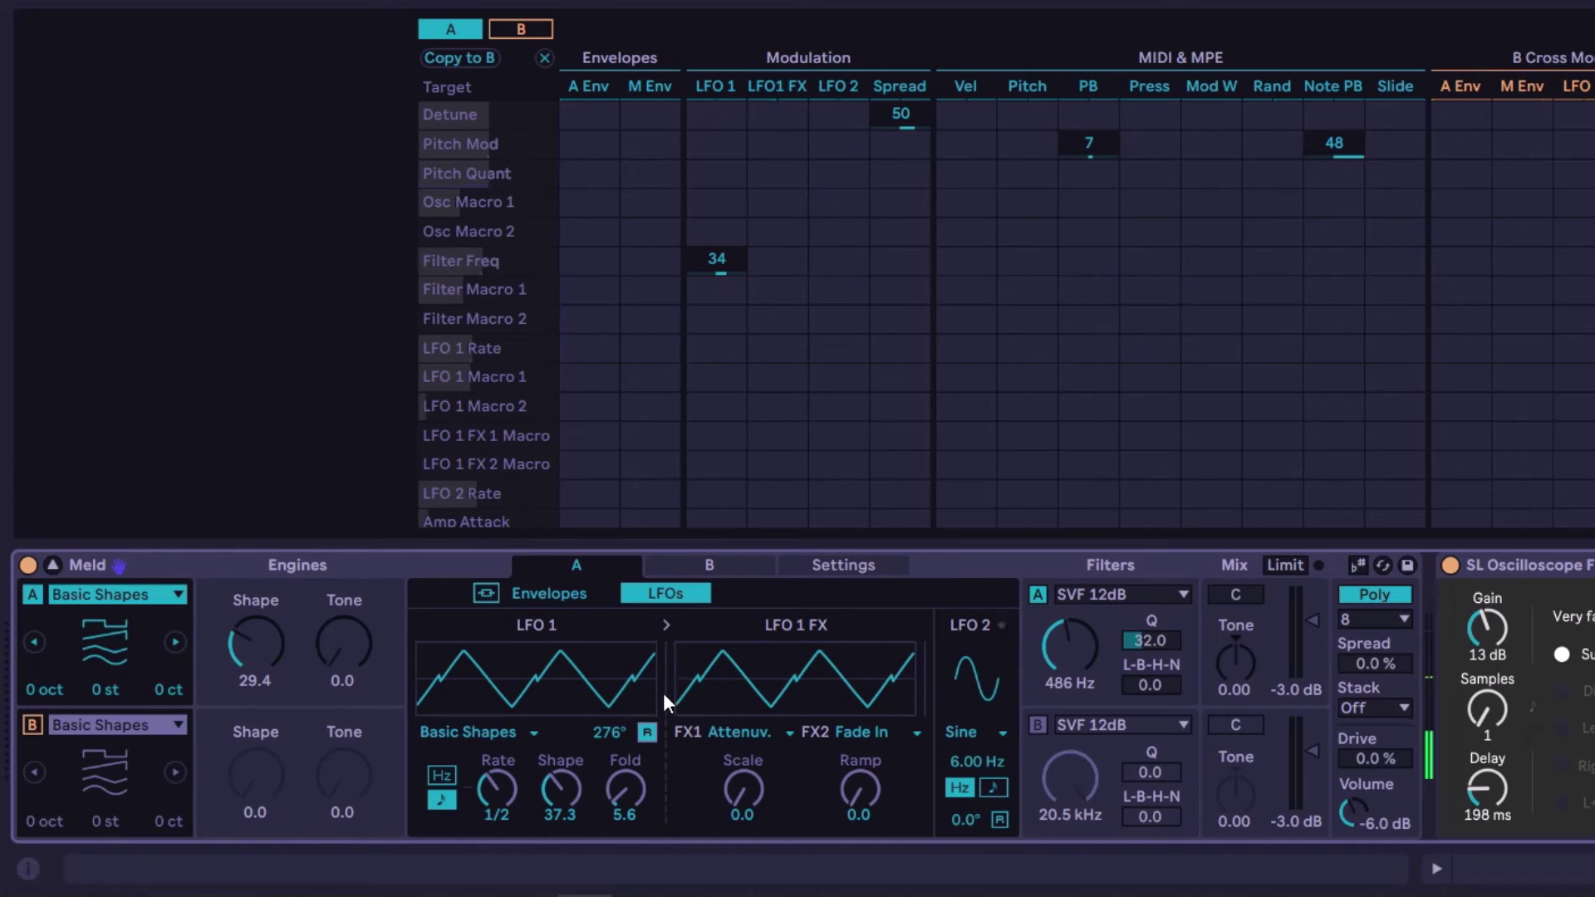
left_click(647, 733)
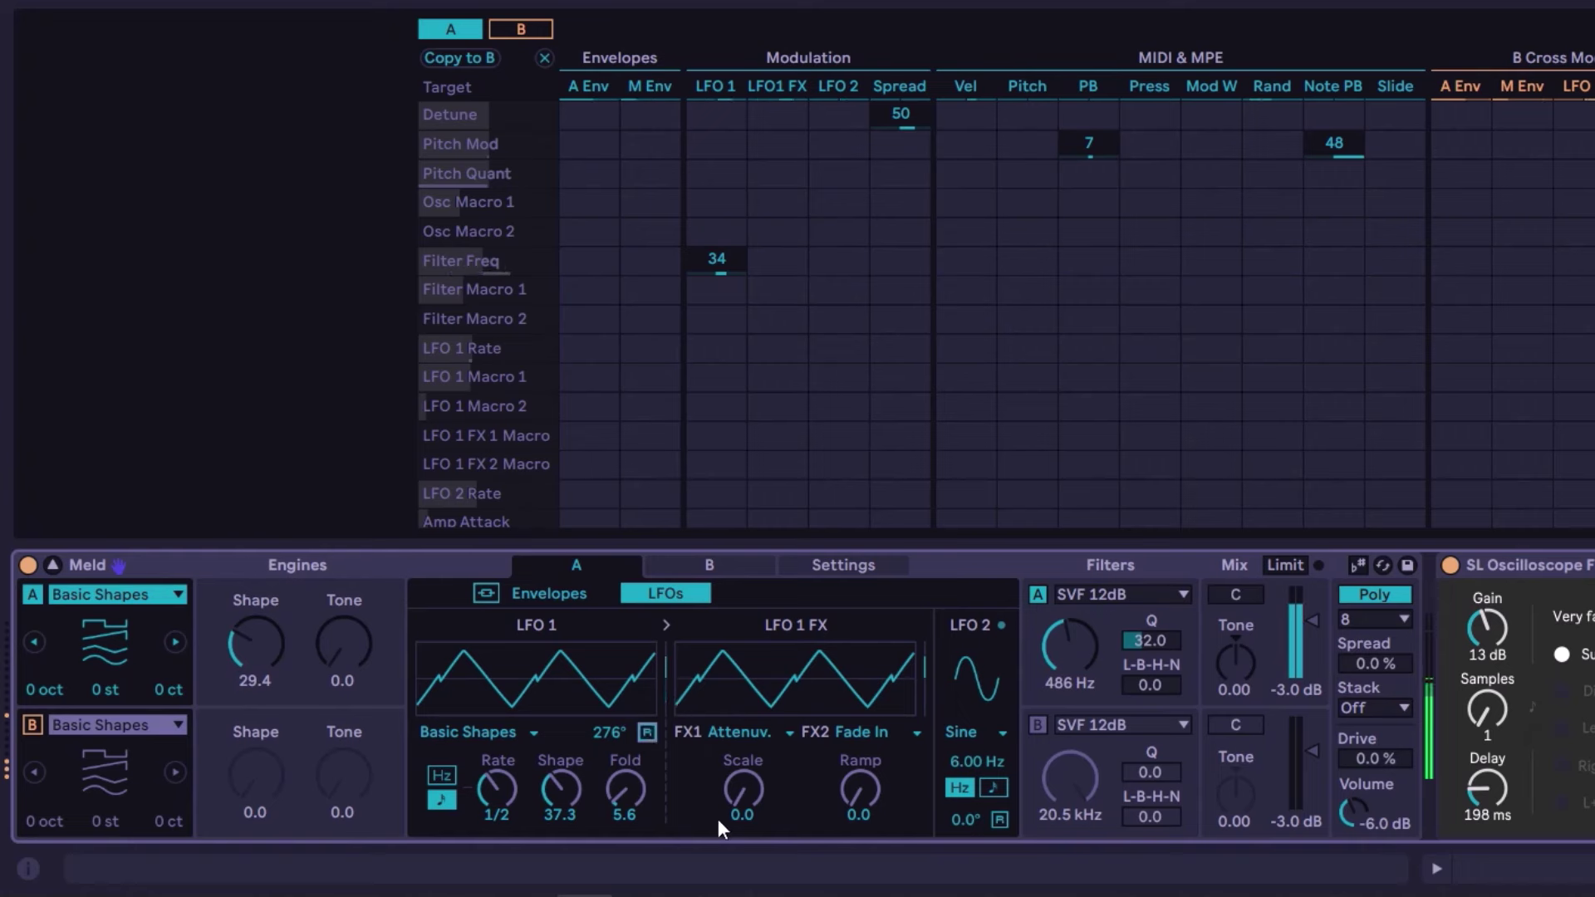
left_click(647, 733)
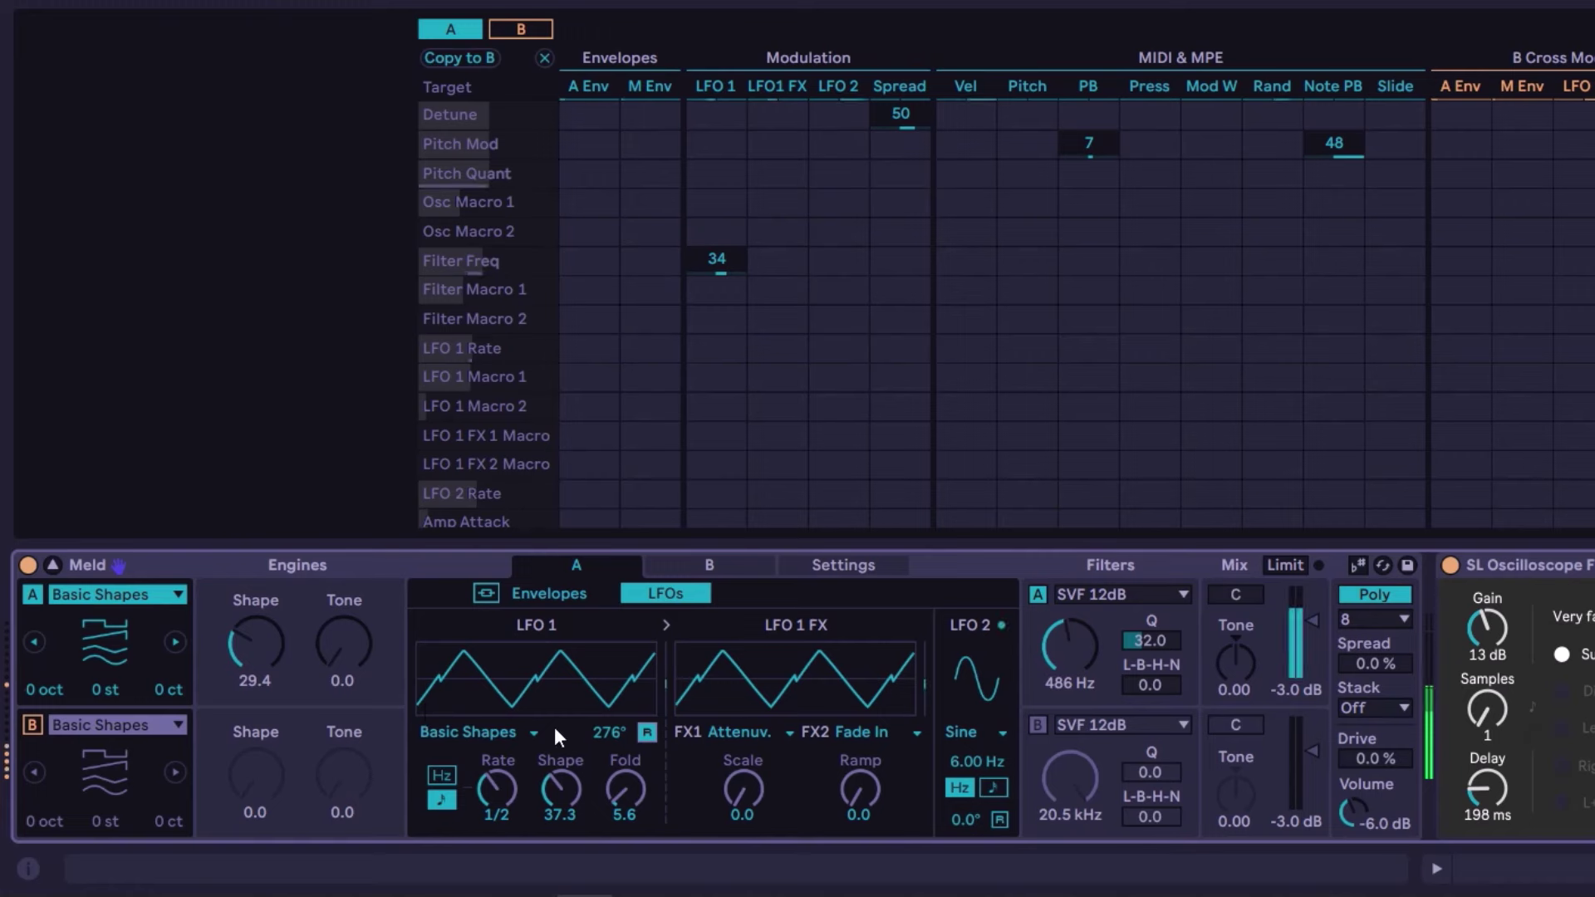
left_click_drag(603, 733, 603, 830)
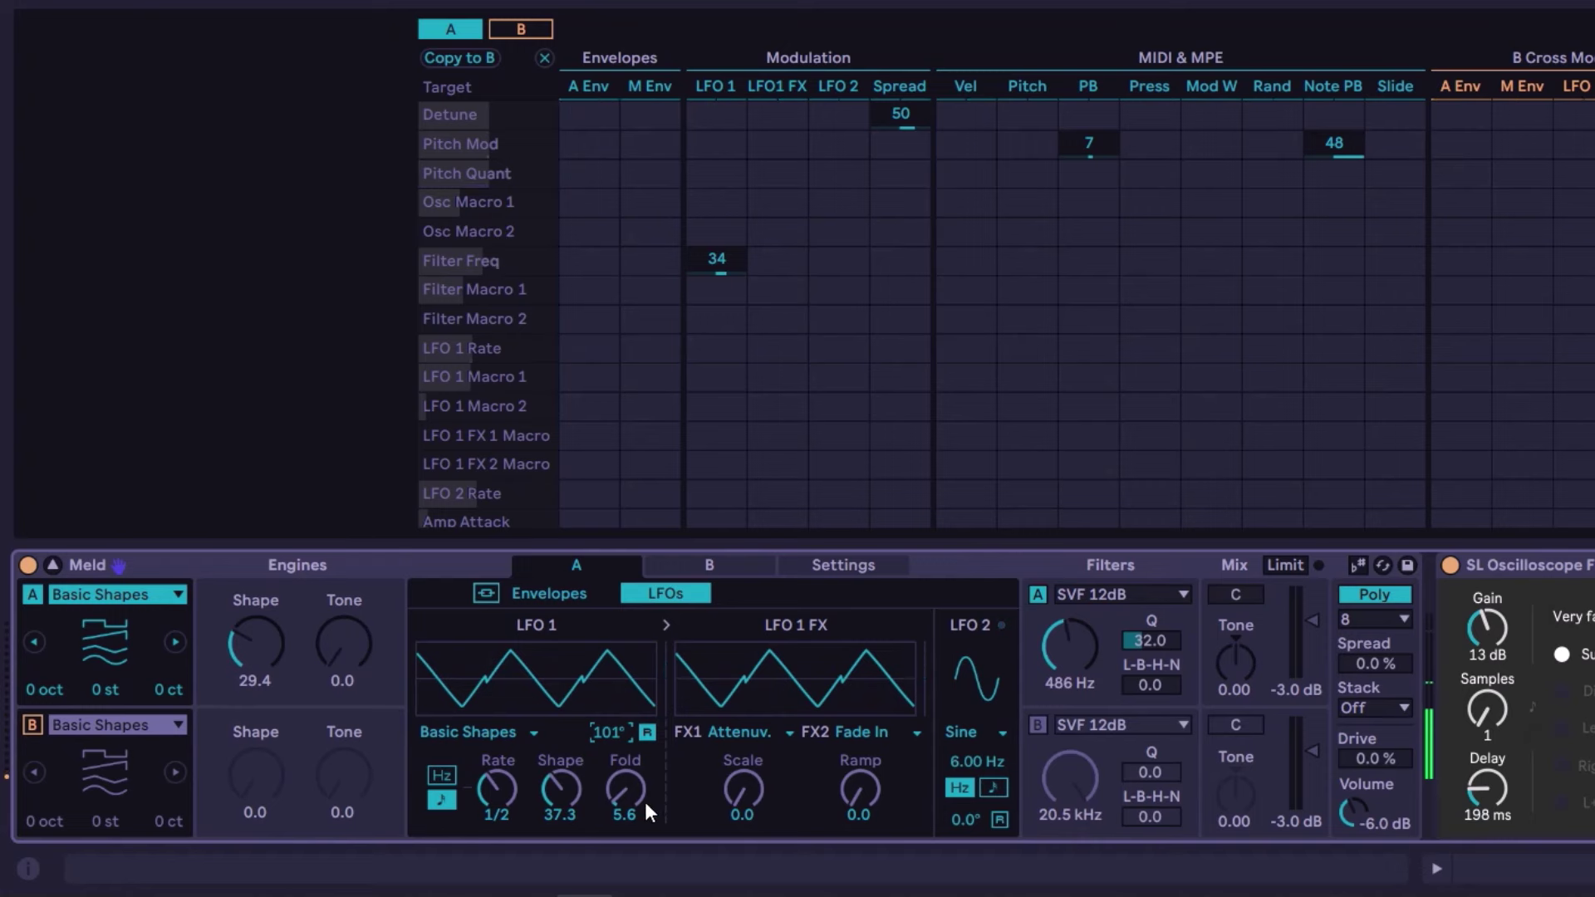
left_click(708, 566)
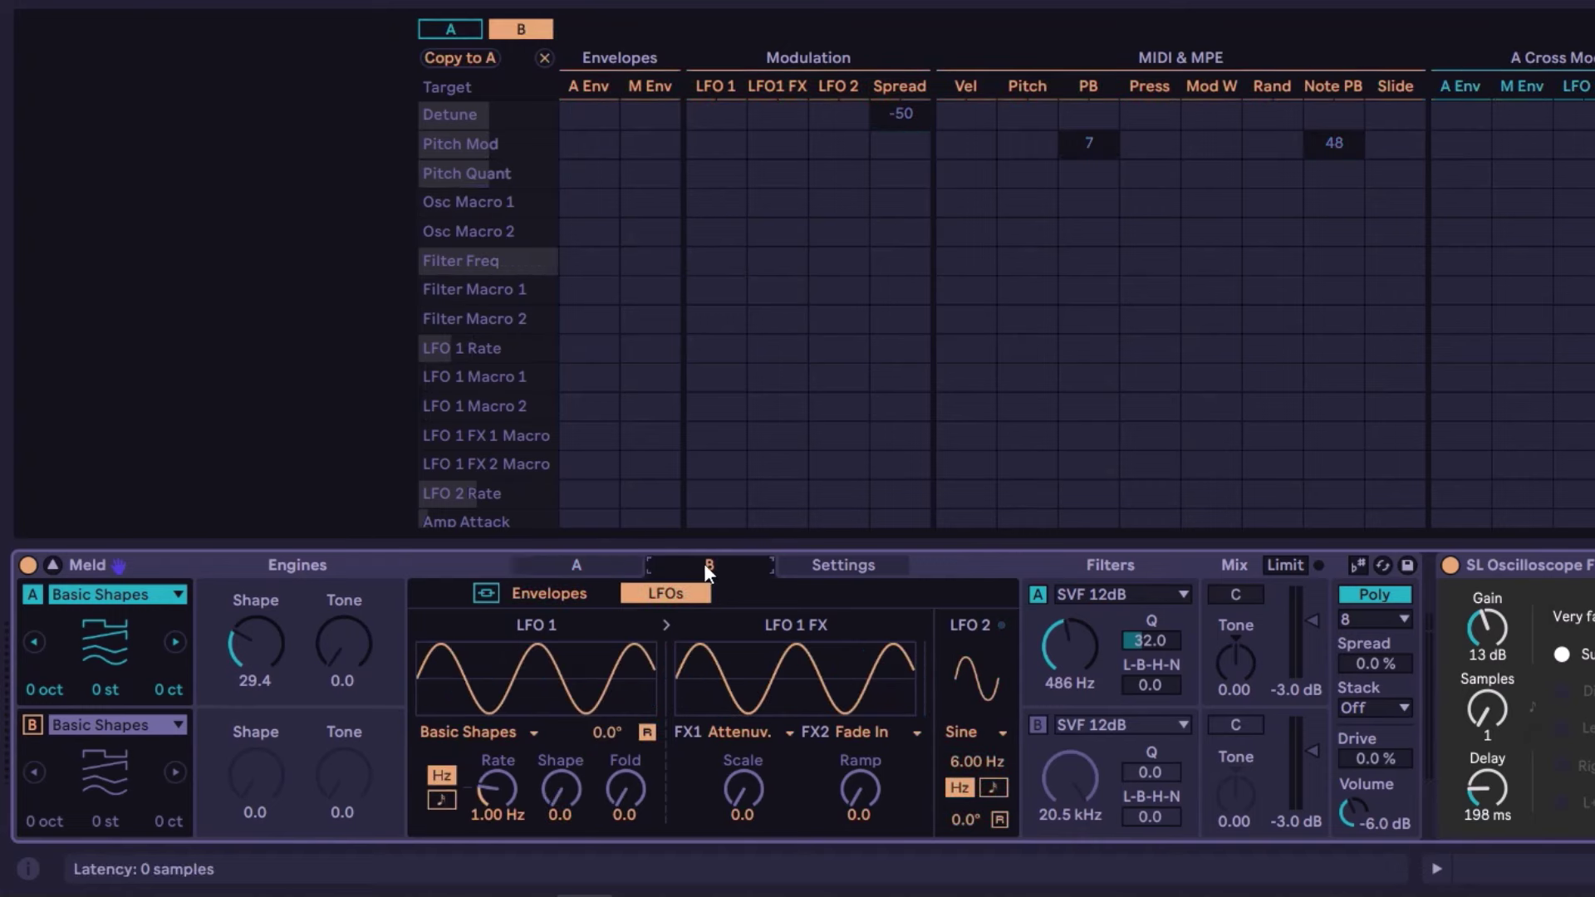
left_click(605, 567)
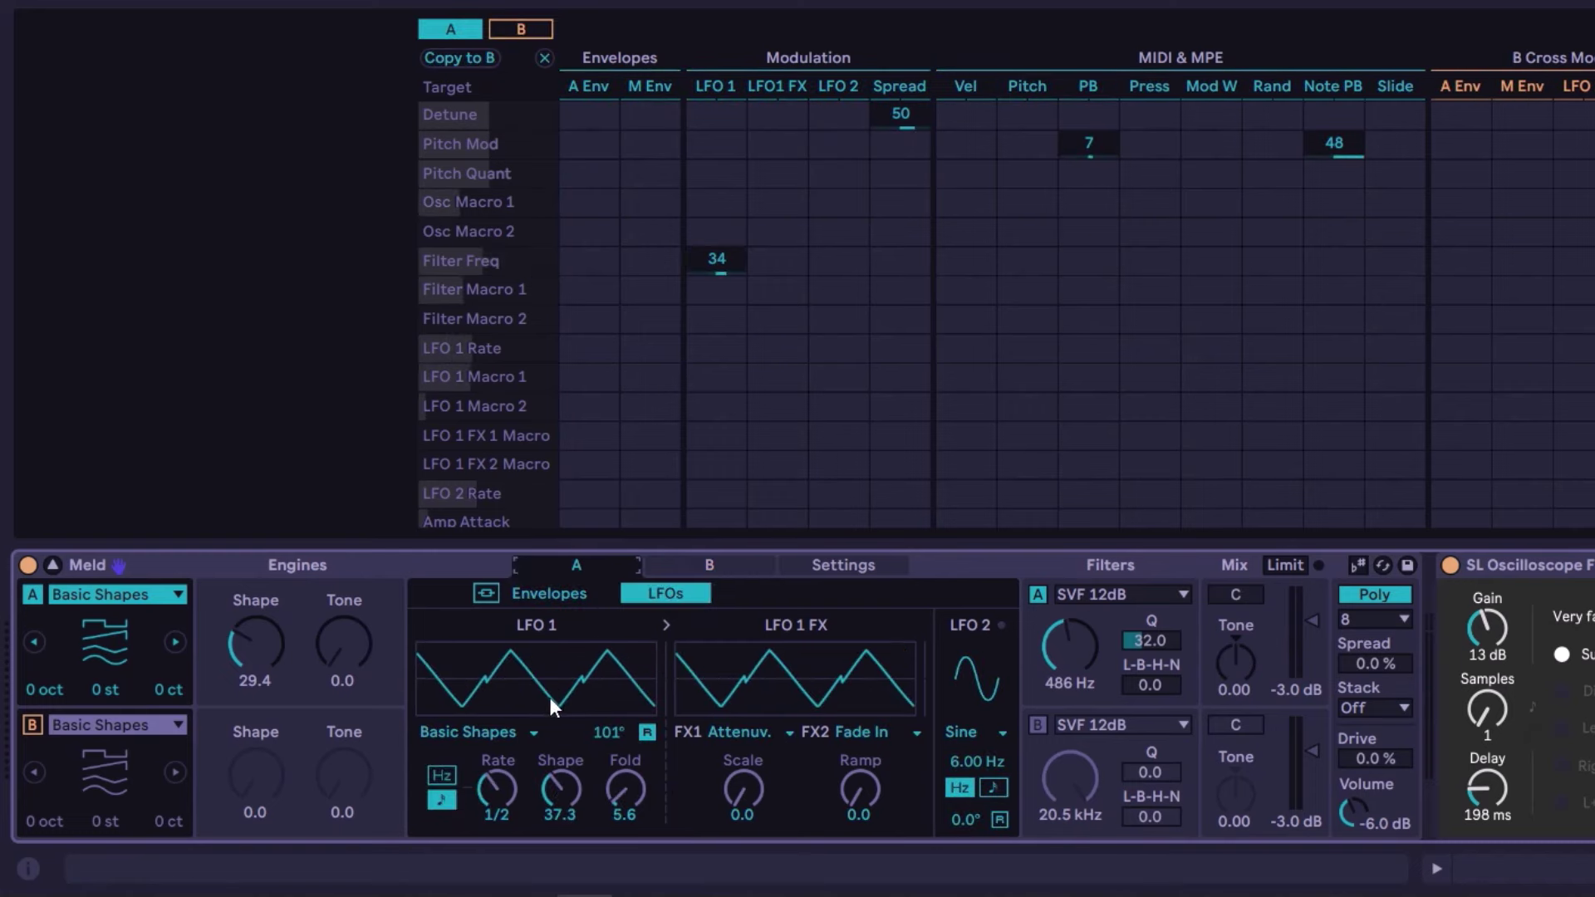
- Remove LFO 1's filter modulation and route a sine LFO 2 to Filter Freq by 55
left_click_drag(713, 260, 641, 334)
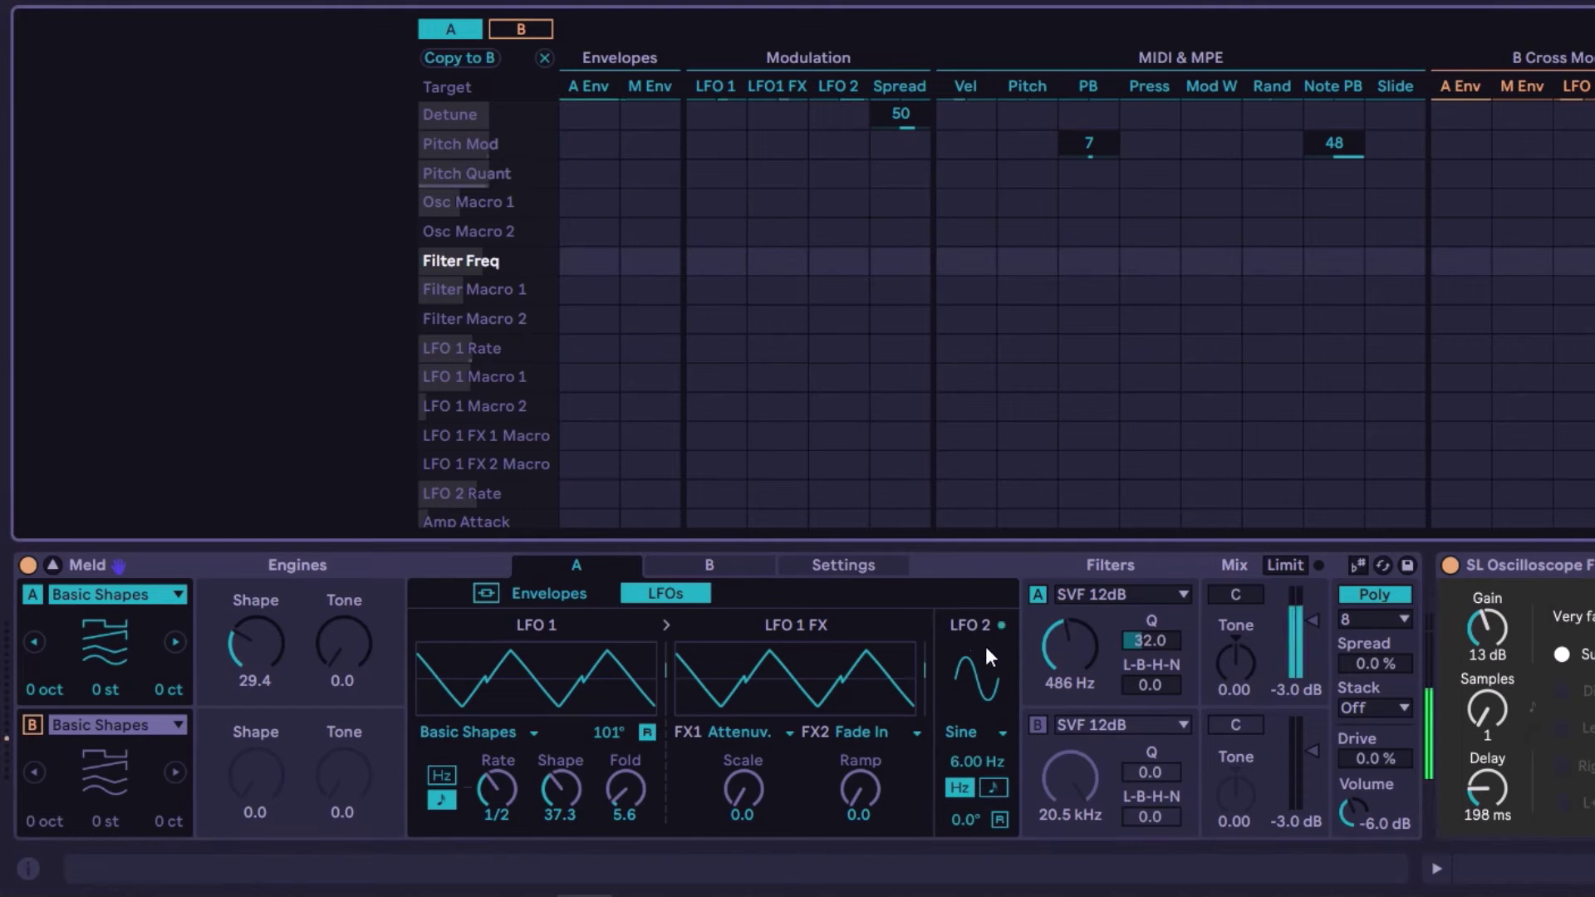
left_click(985, 736)
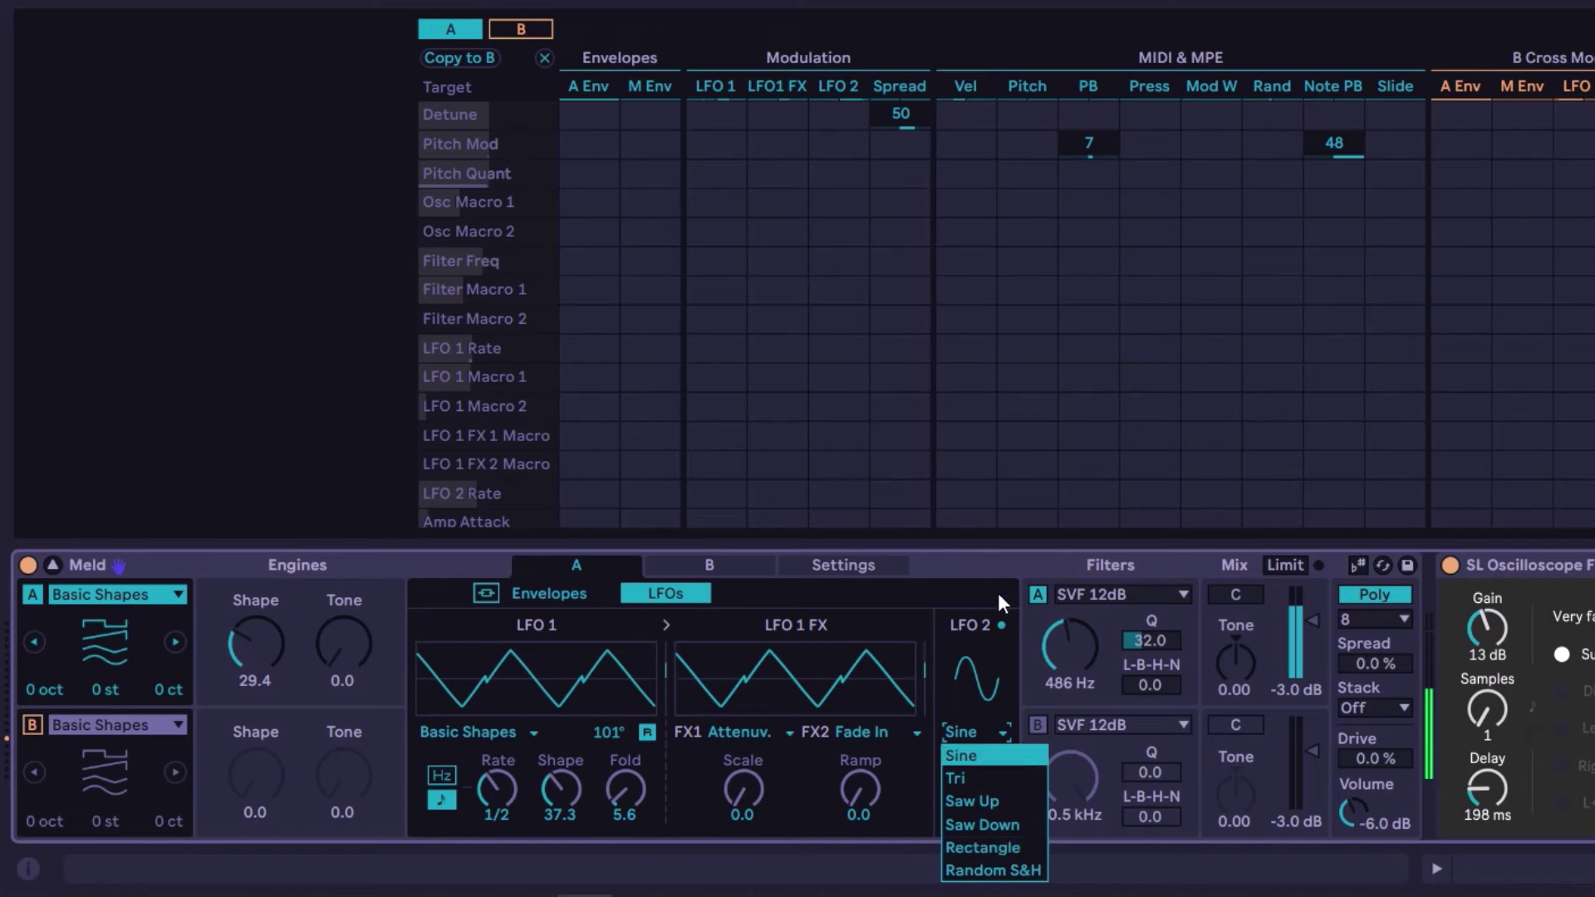
left_click(984, 564)
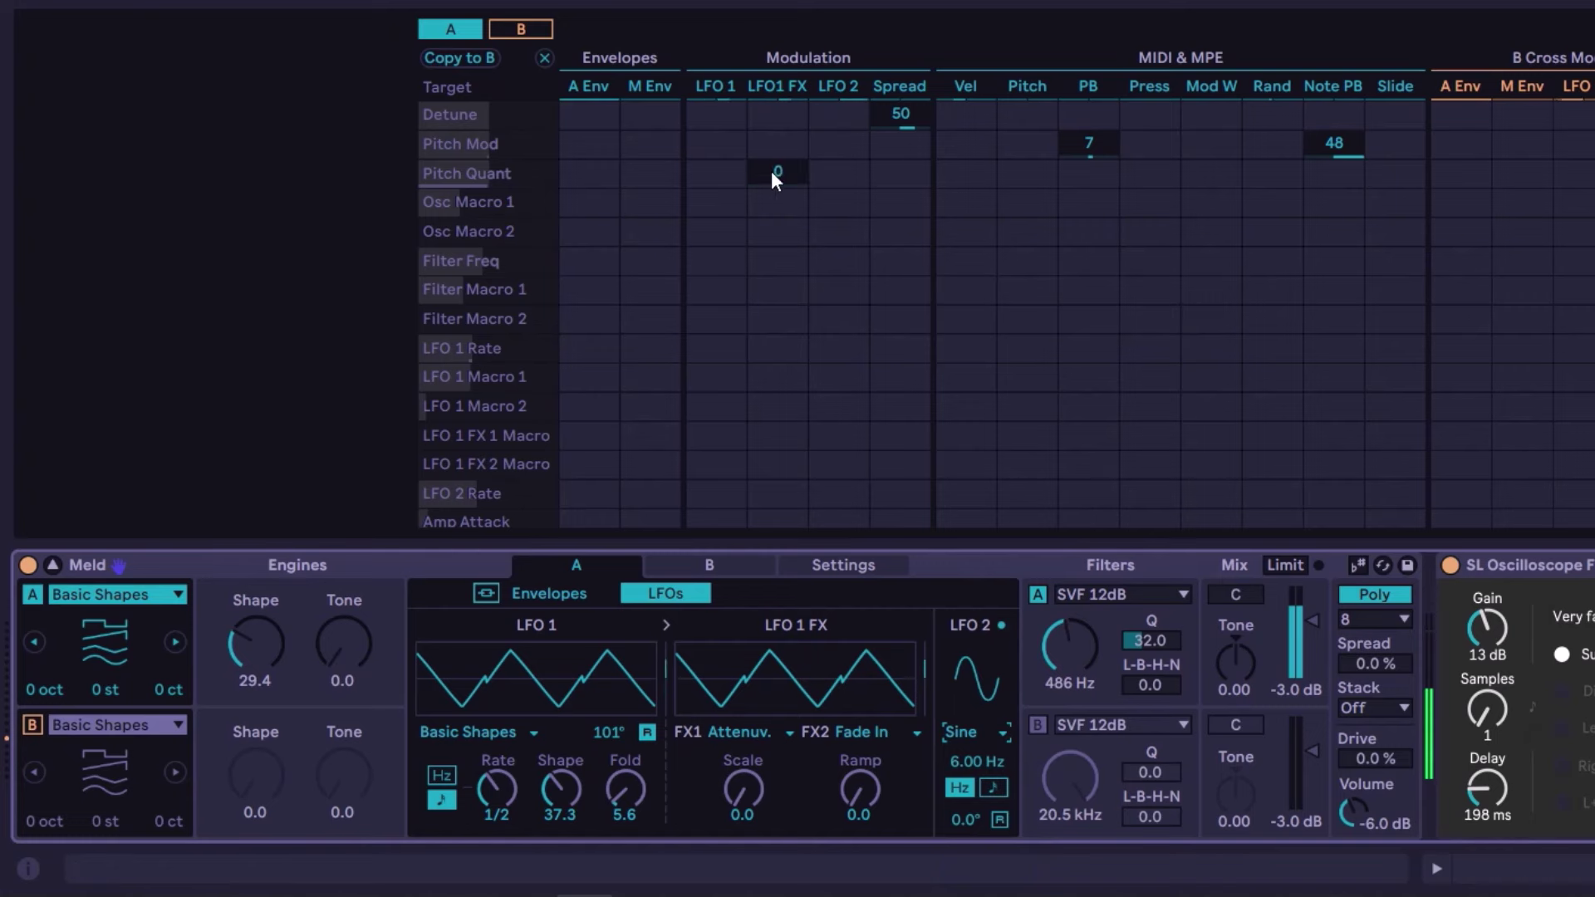
left_click(1054, 653)
left_click_drag(846, 259, 845, 255)
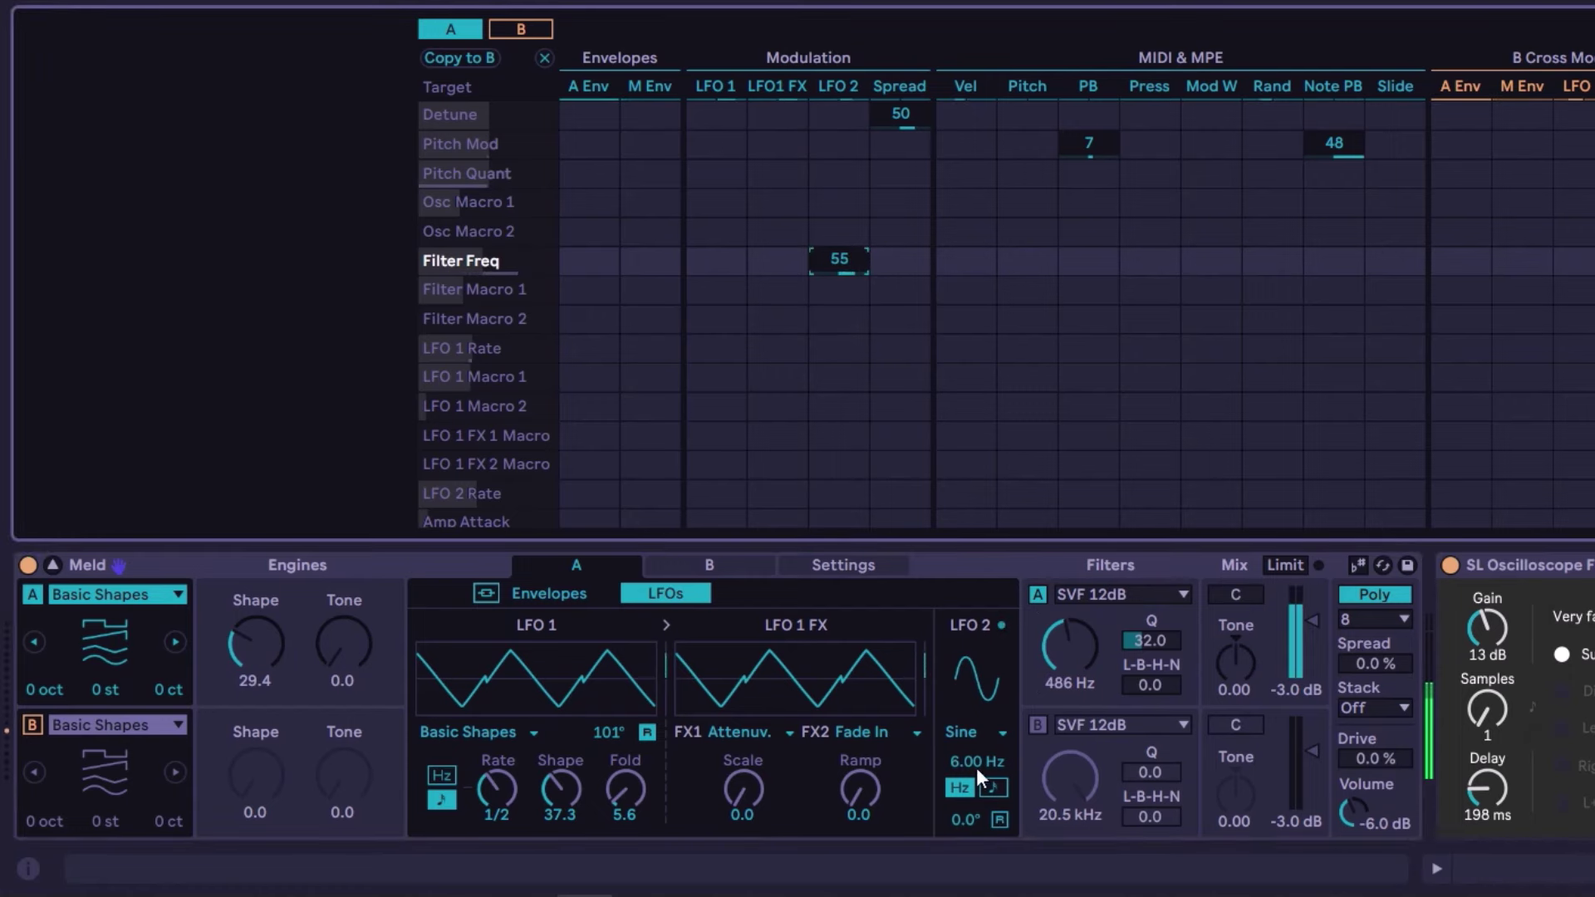
- Run LFO 2 free at 2.80 Hz, reset its phase to 2.8°, and keep the sine waveform
left_click_drag(975, 768, 975, 791)
left_click(992, 787)
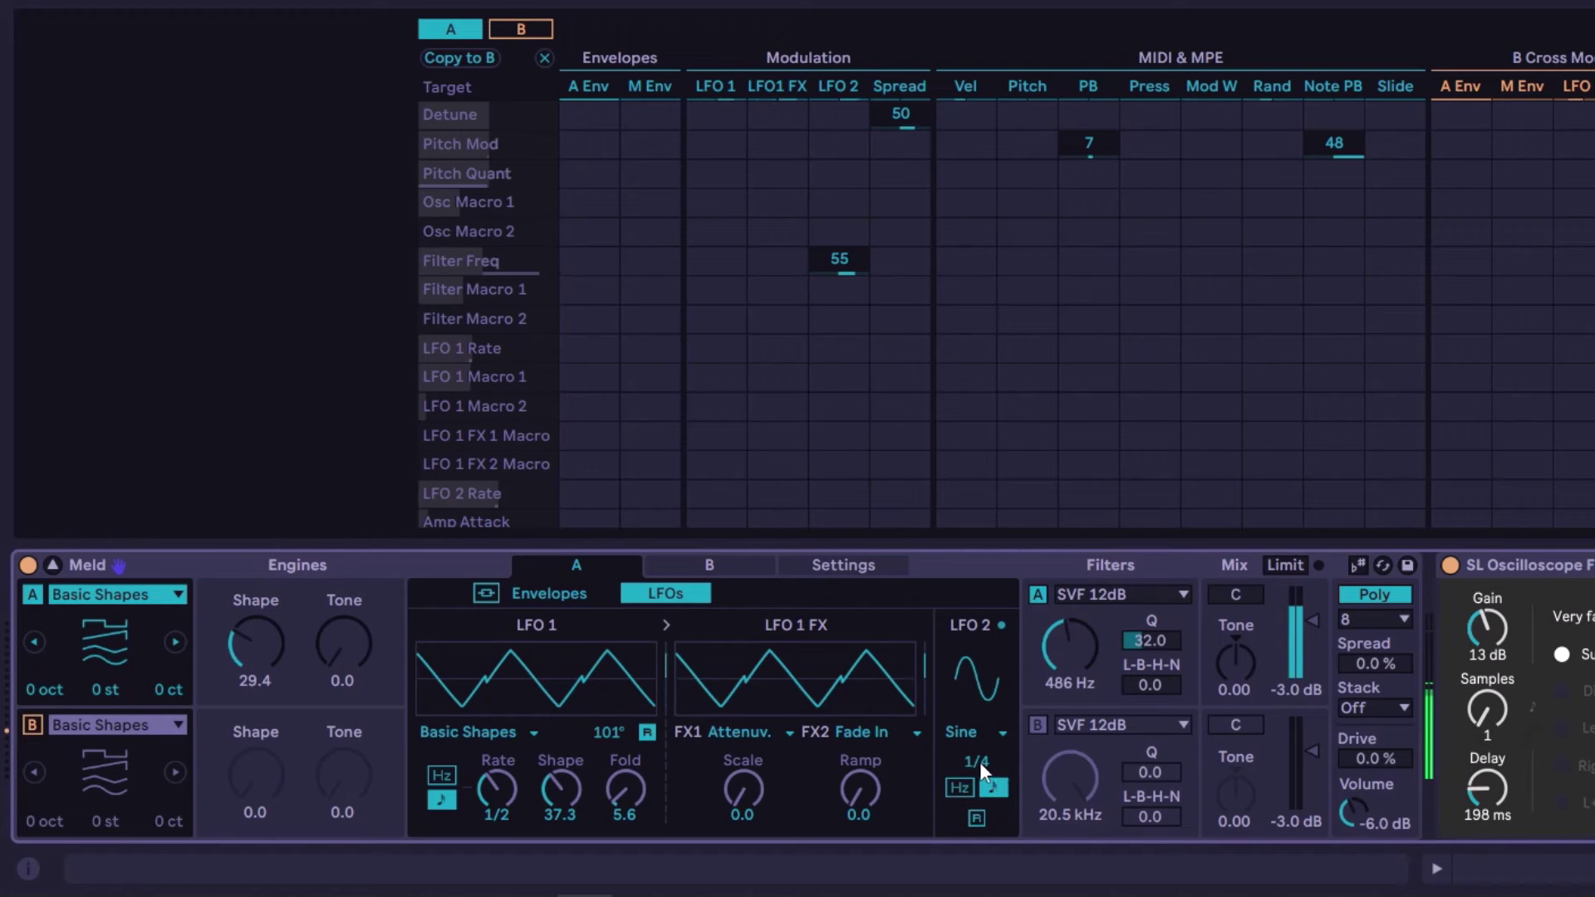
left_click(965, 786)
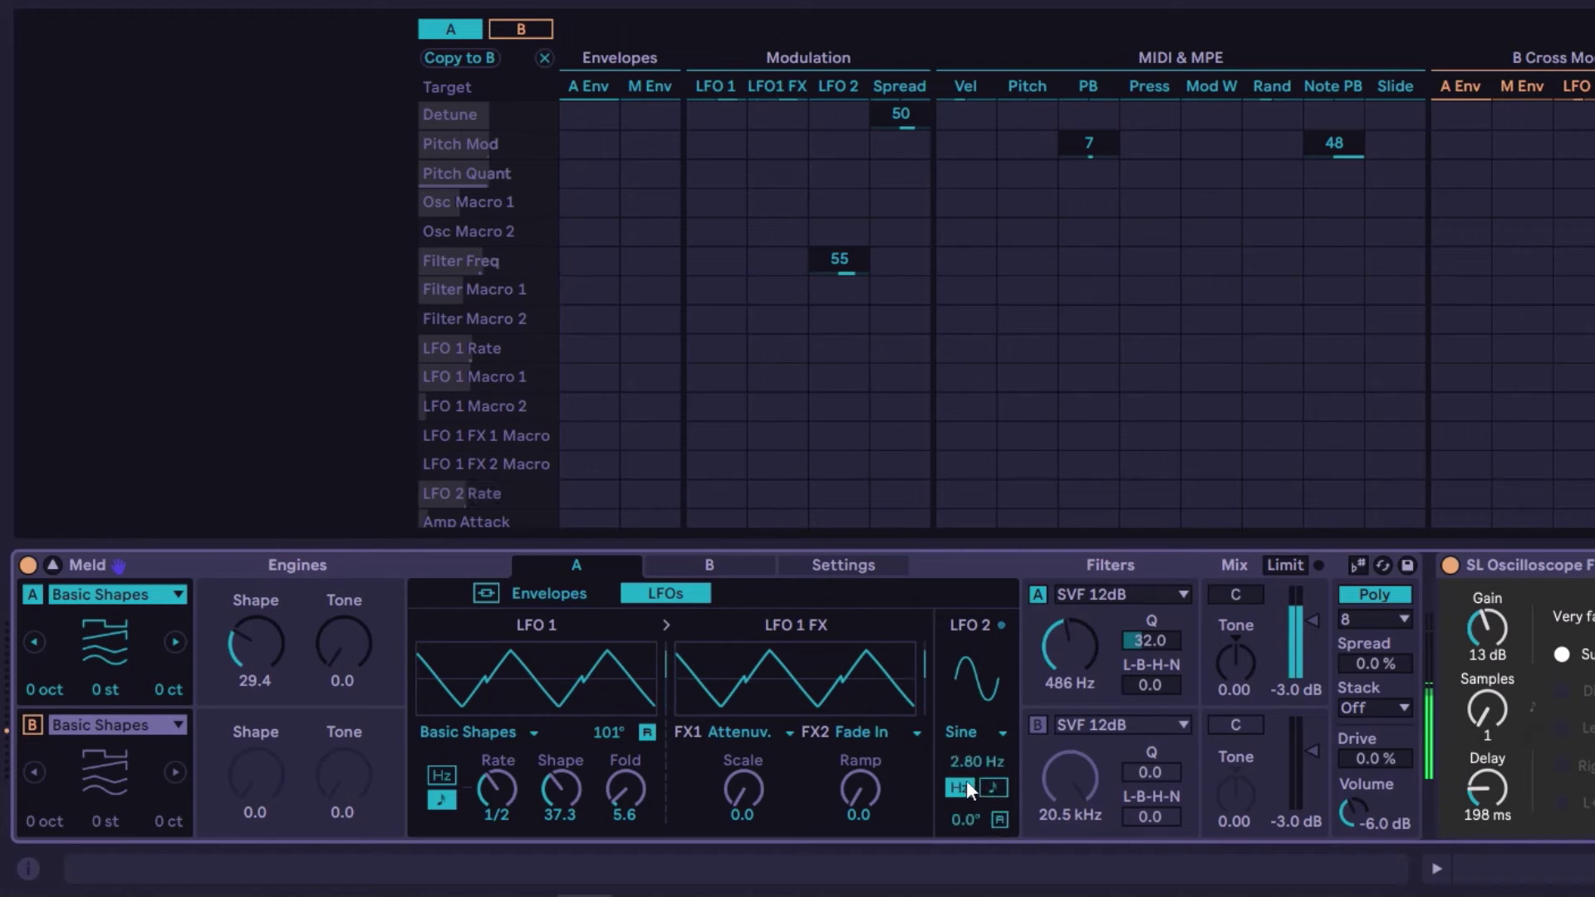
left_click_drag(965, 820, 965, 765)
double_click(967, 821)
left_click(979, 732)
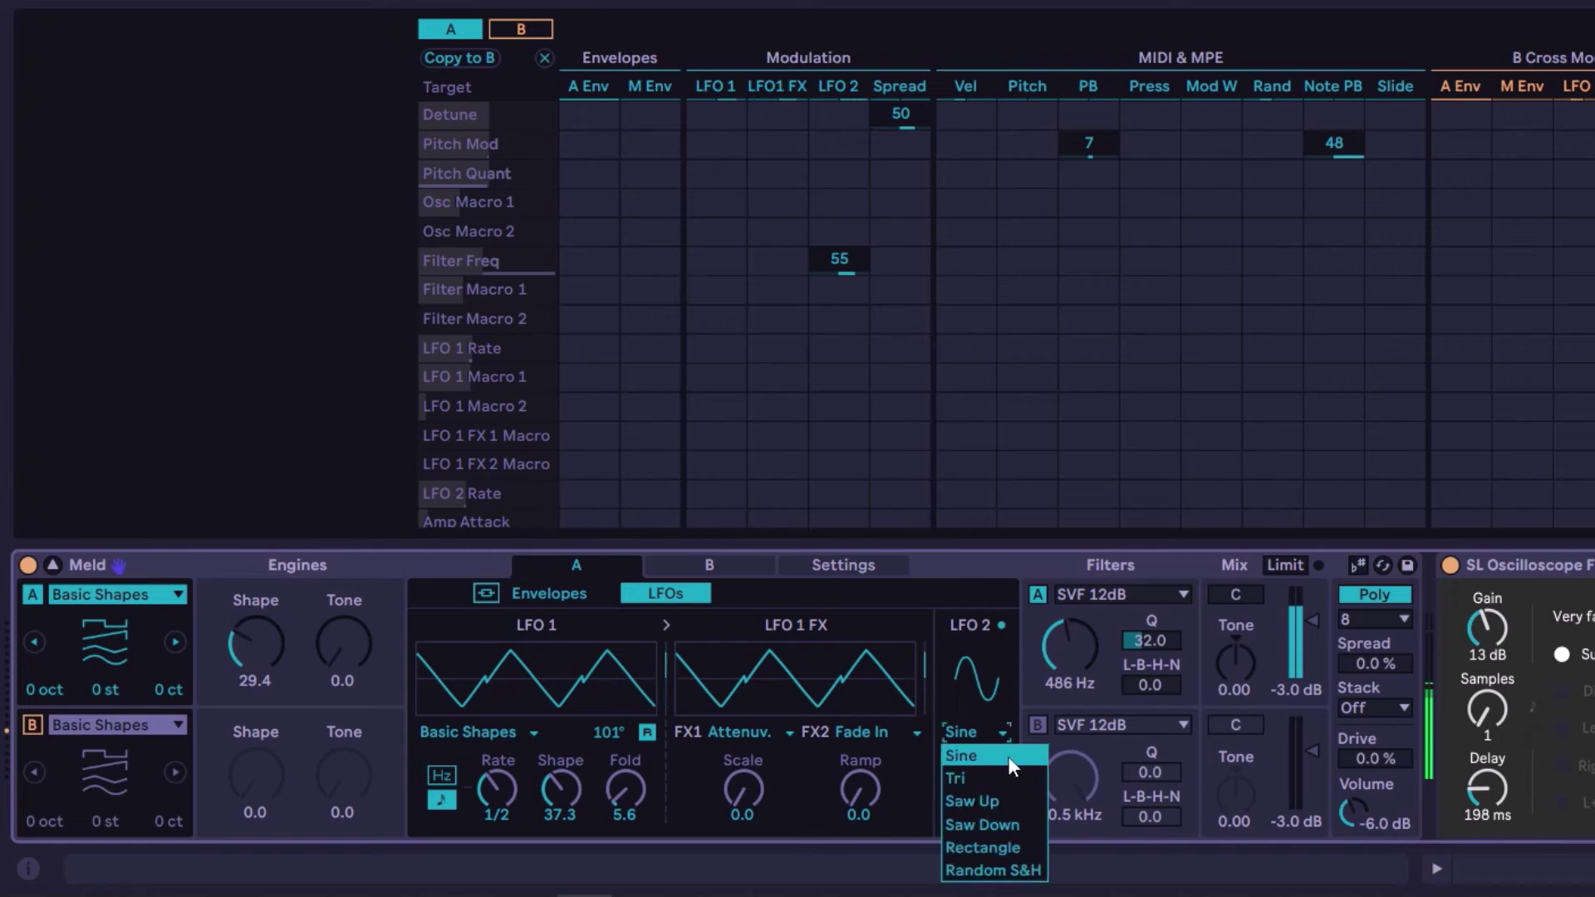
left_click(961, 567)
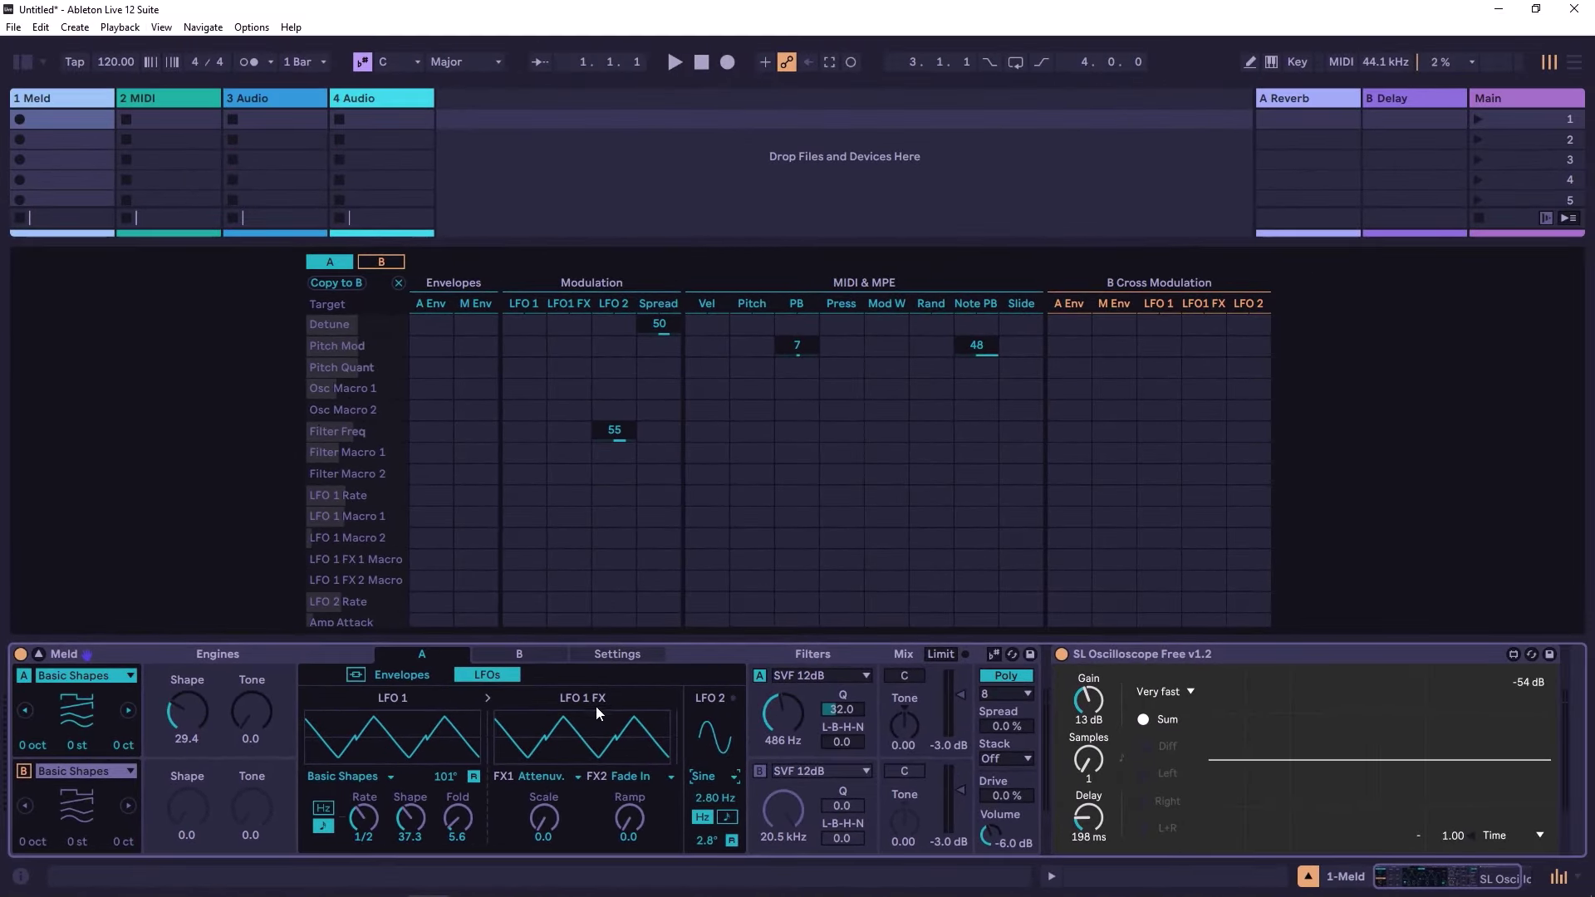
- Reload Meld's default preset from the browser, turn engine B off, and drop filter A to 606 Hz
key("ctrl+alt+b")
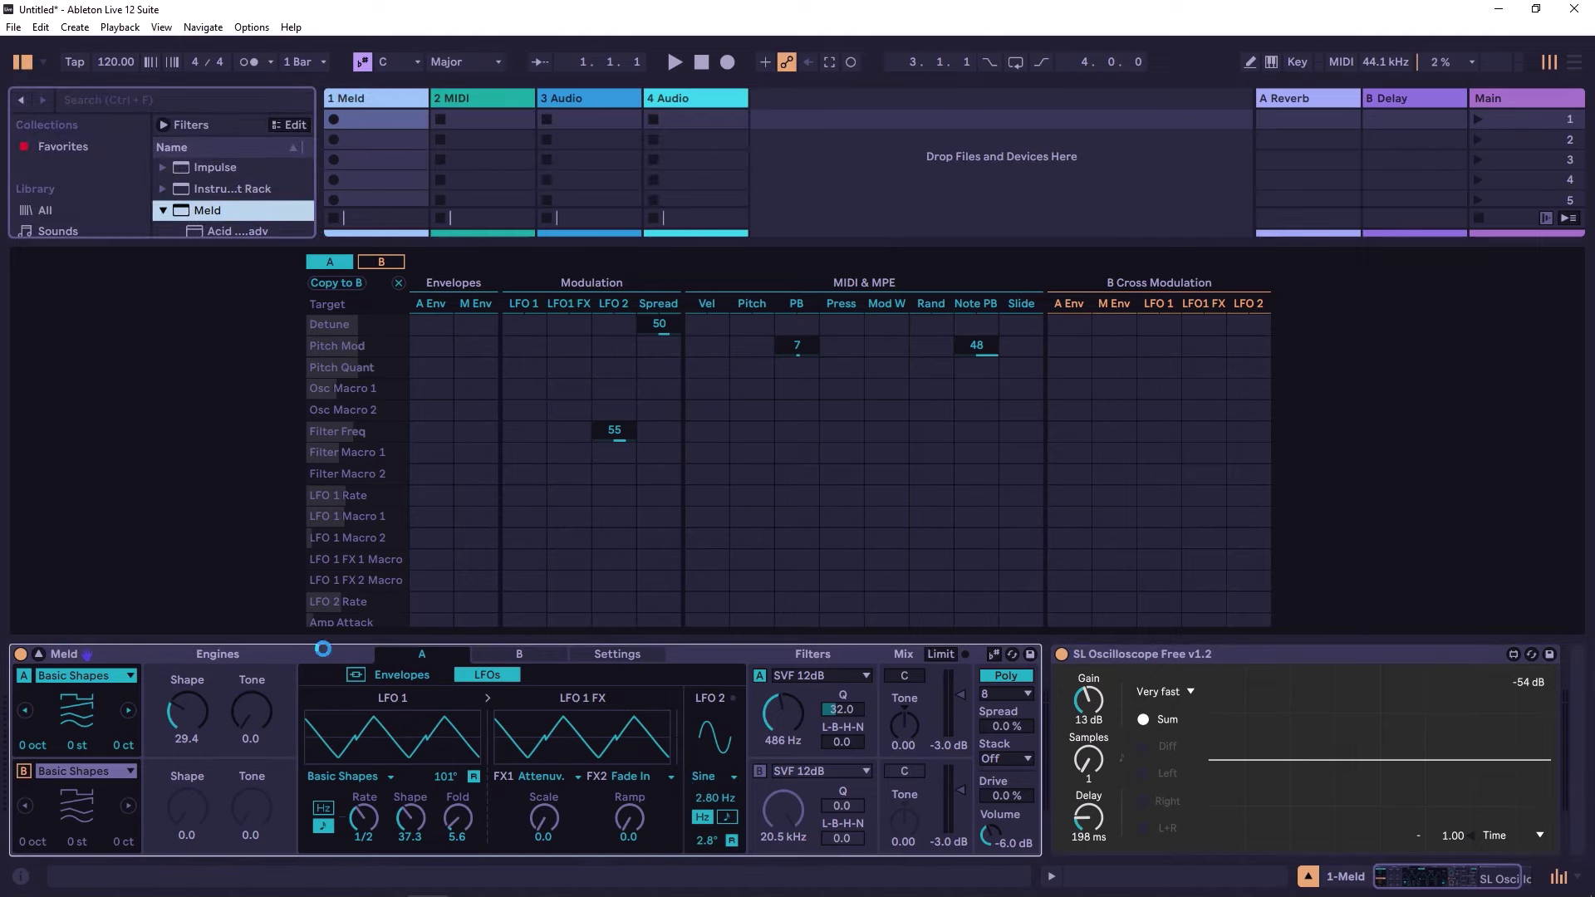
key("ctrl+alt+b")
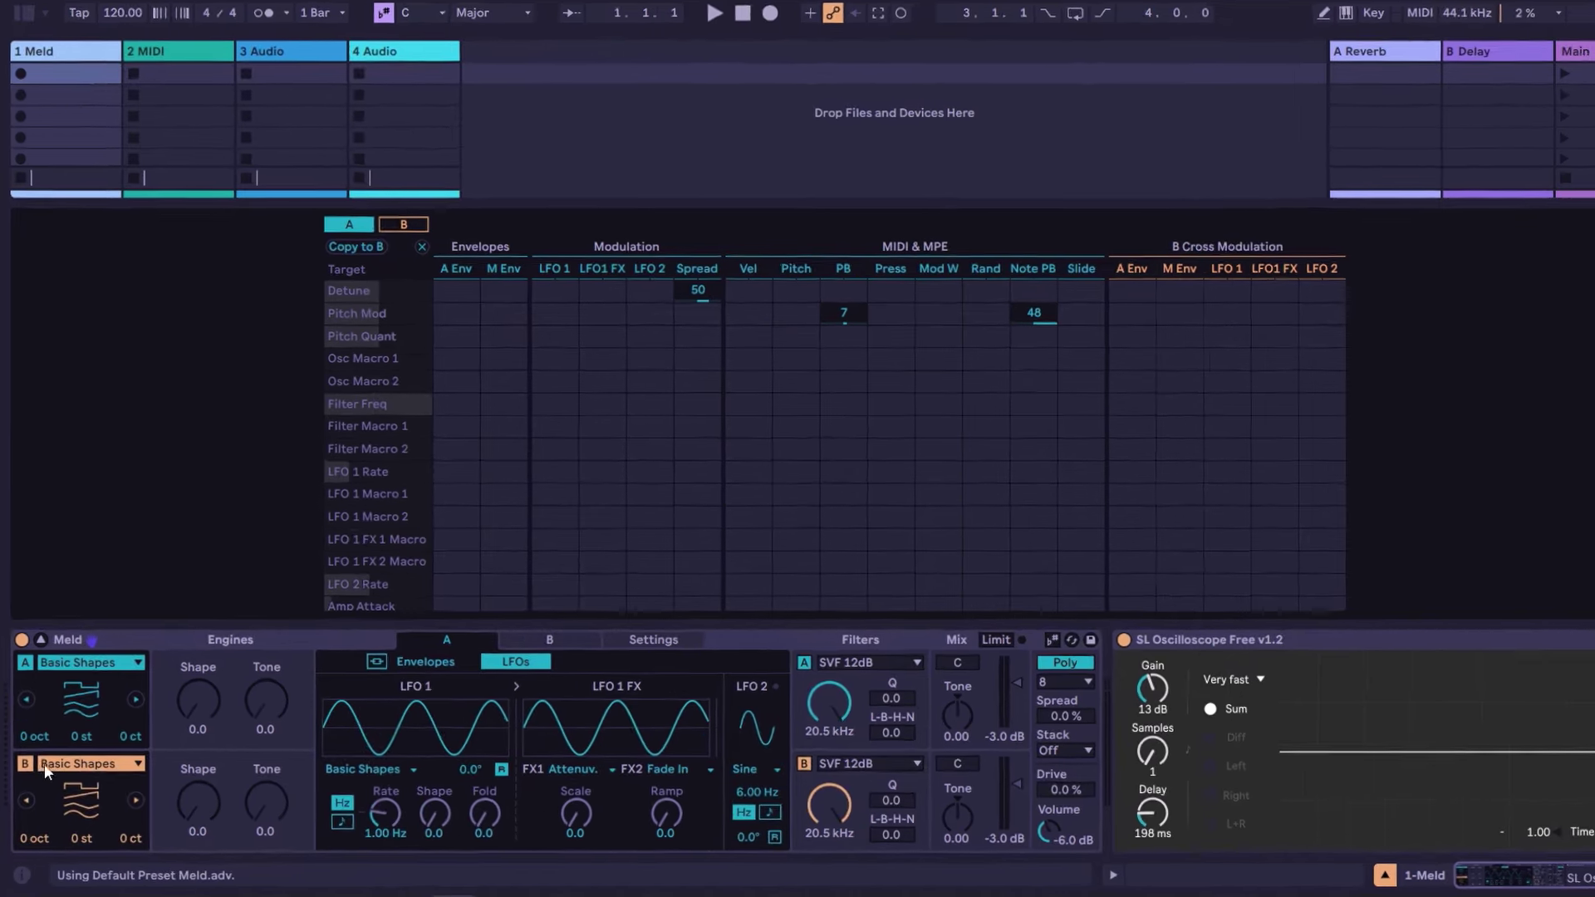
left_click(25, 763)
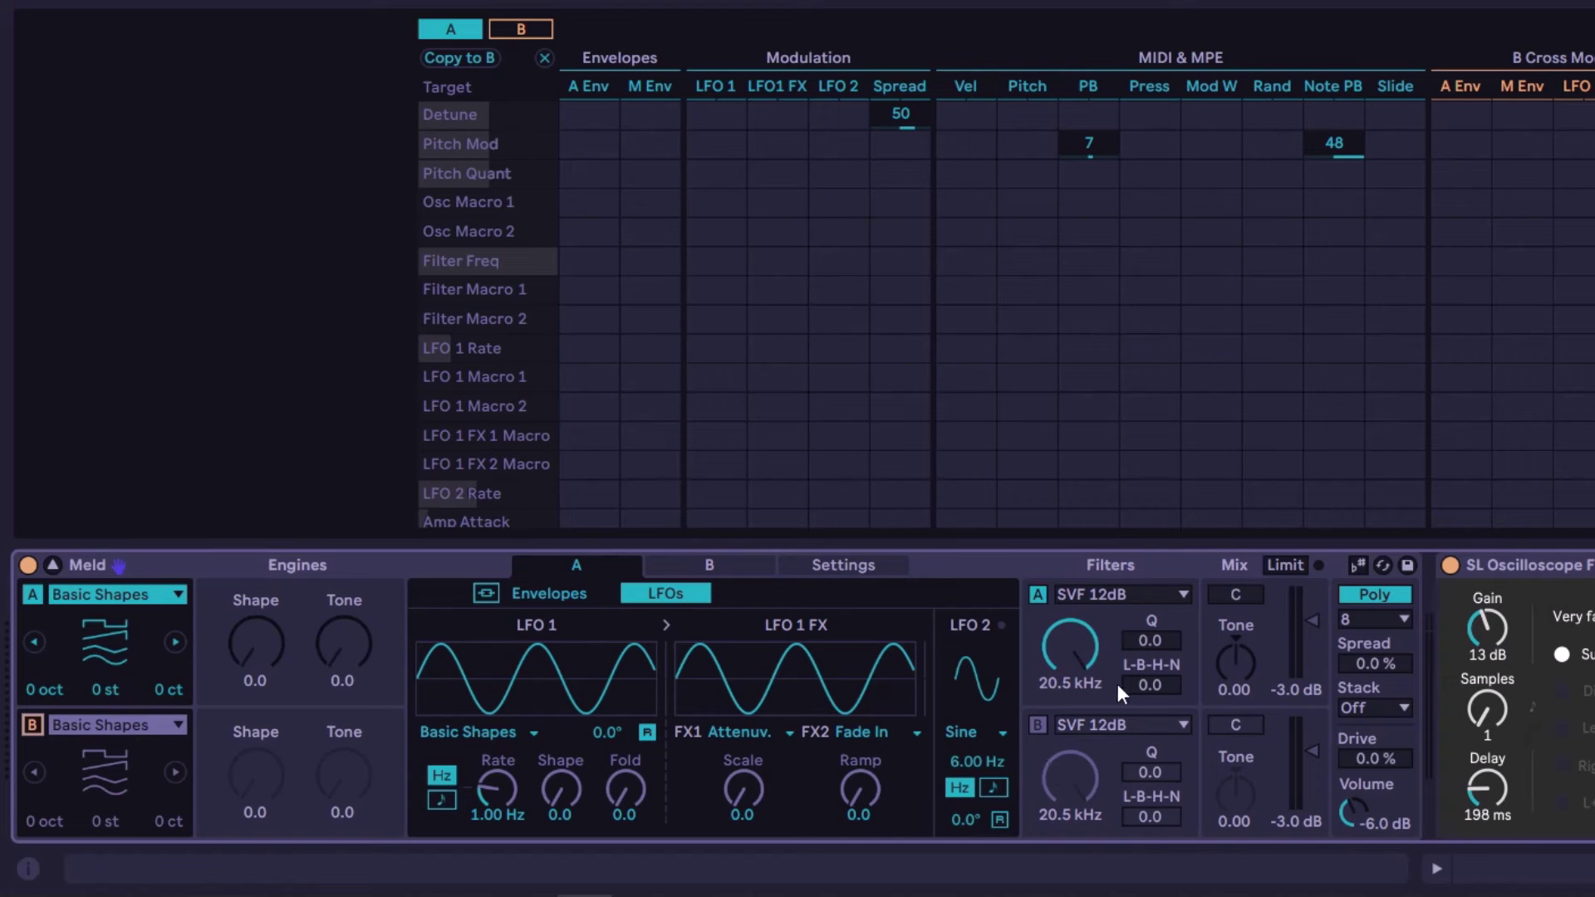
left_click_drag(1071, 652, 1071, 706)
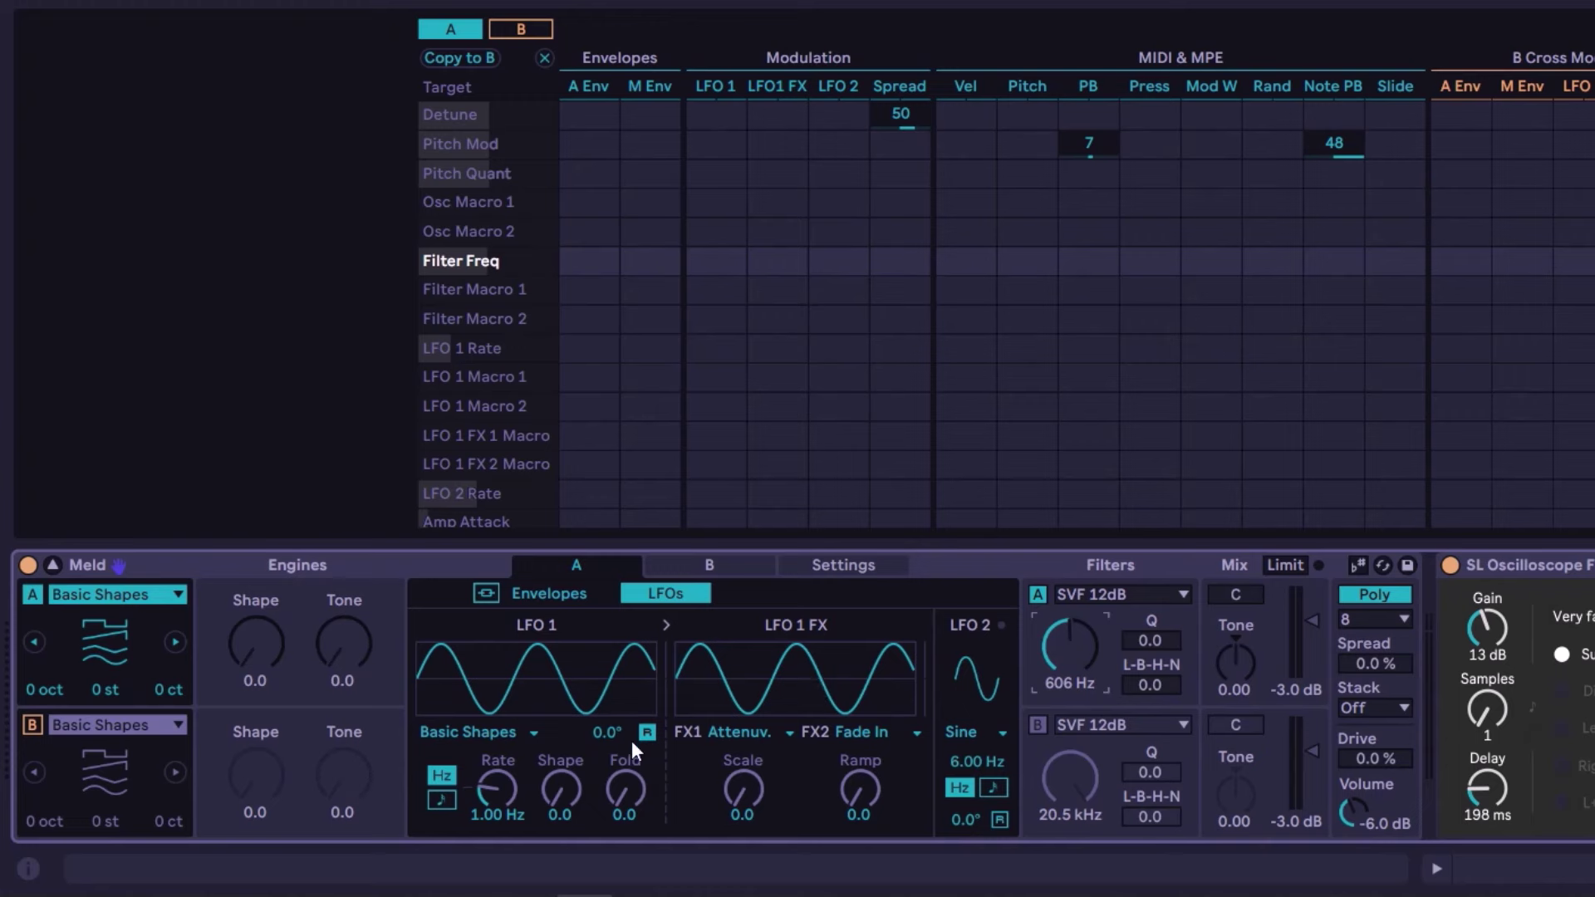
- Set LFO 1's rate to 0.56 Hz and clear both LFO effect slots to None
left_click_drag(496, 791, 561, 791)
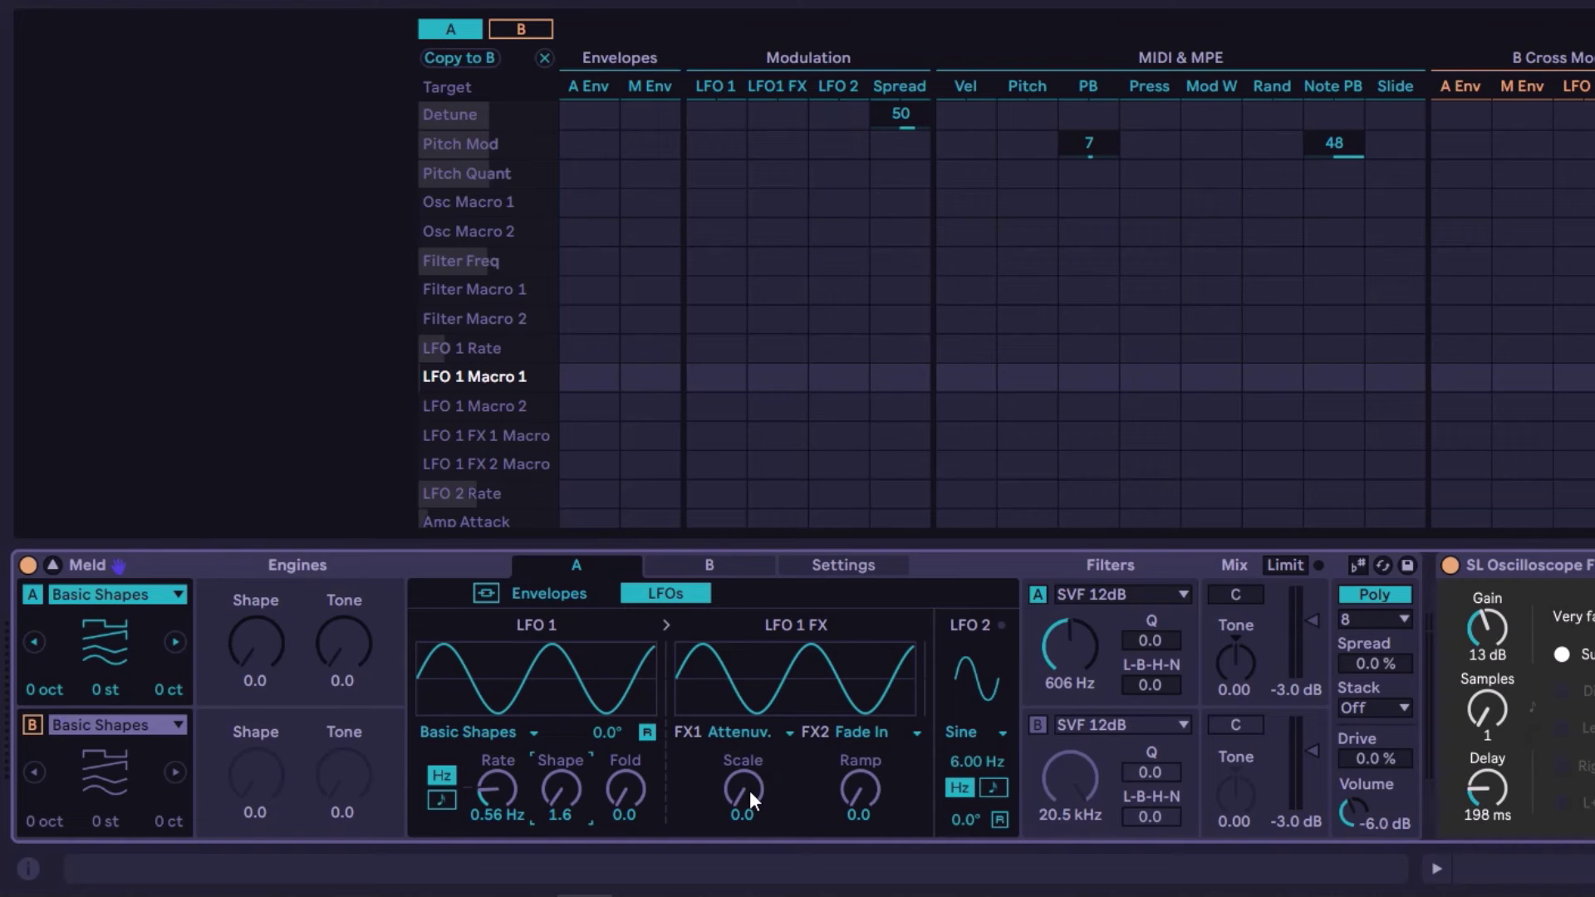
left_click(739, 733)
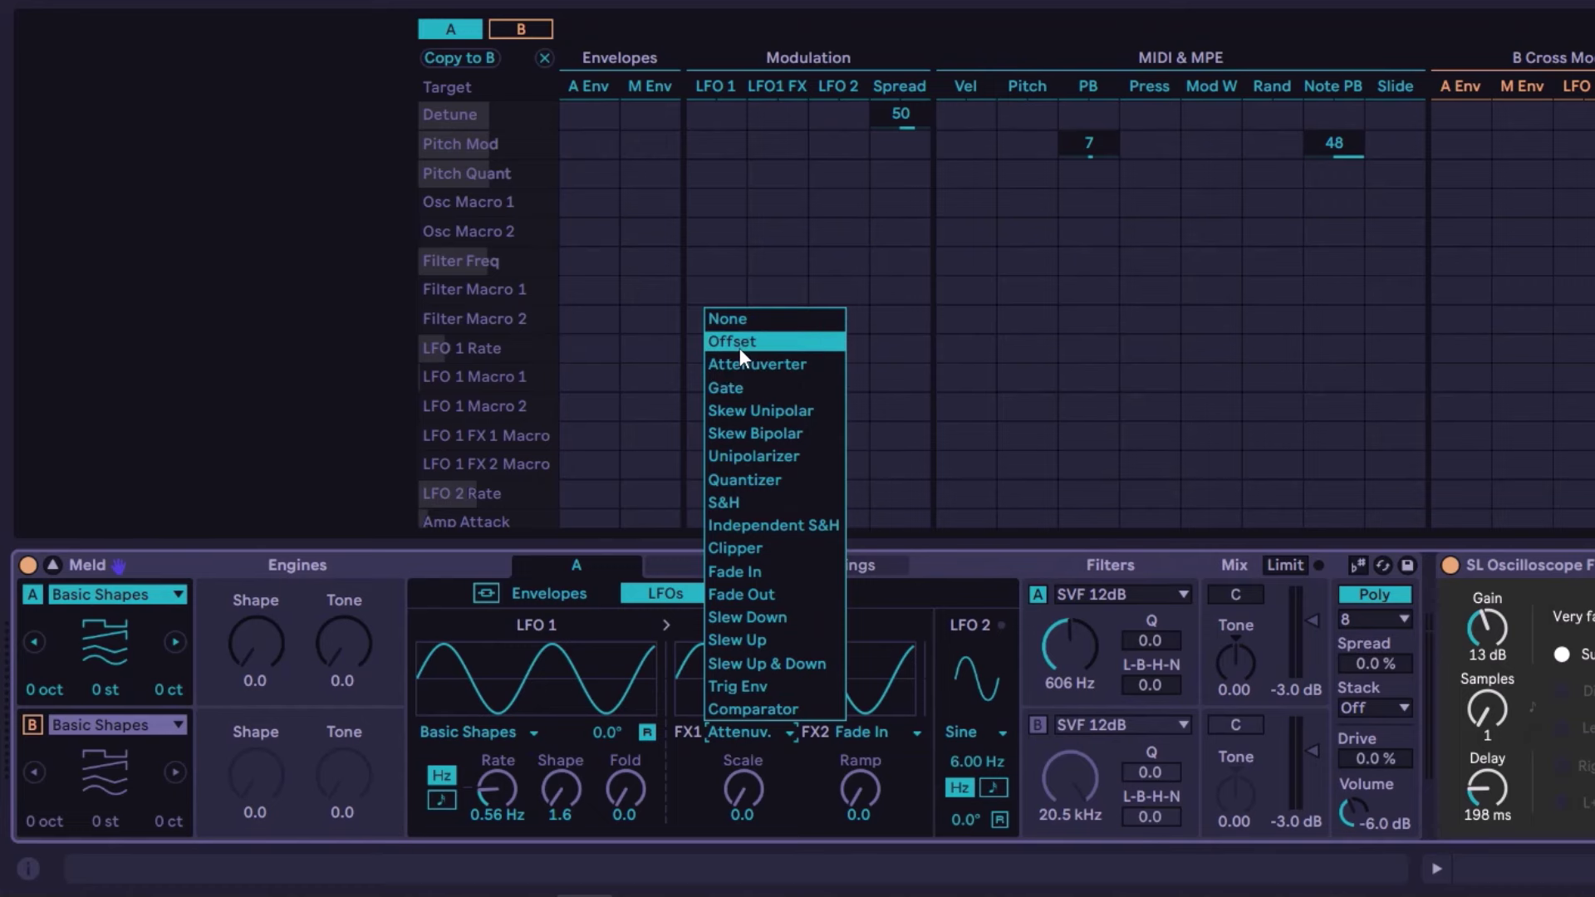
left_click(738, 323)
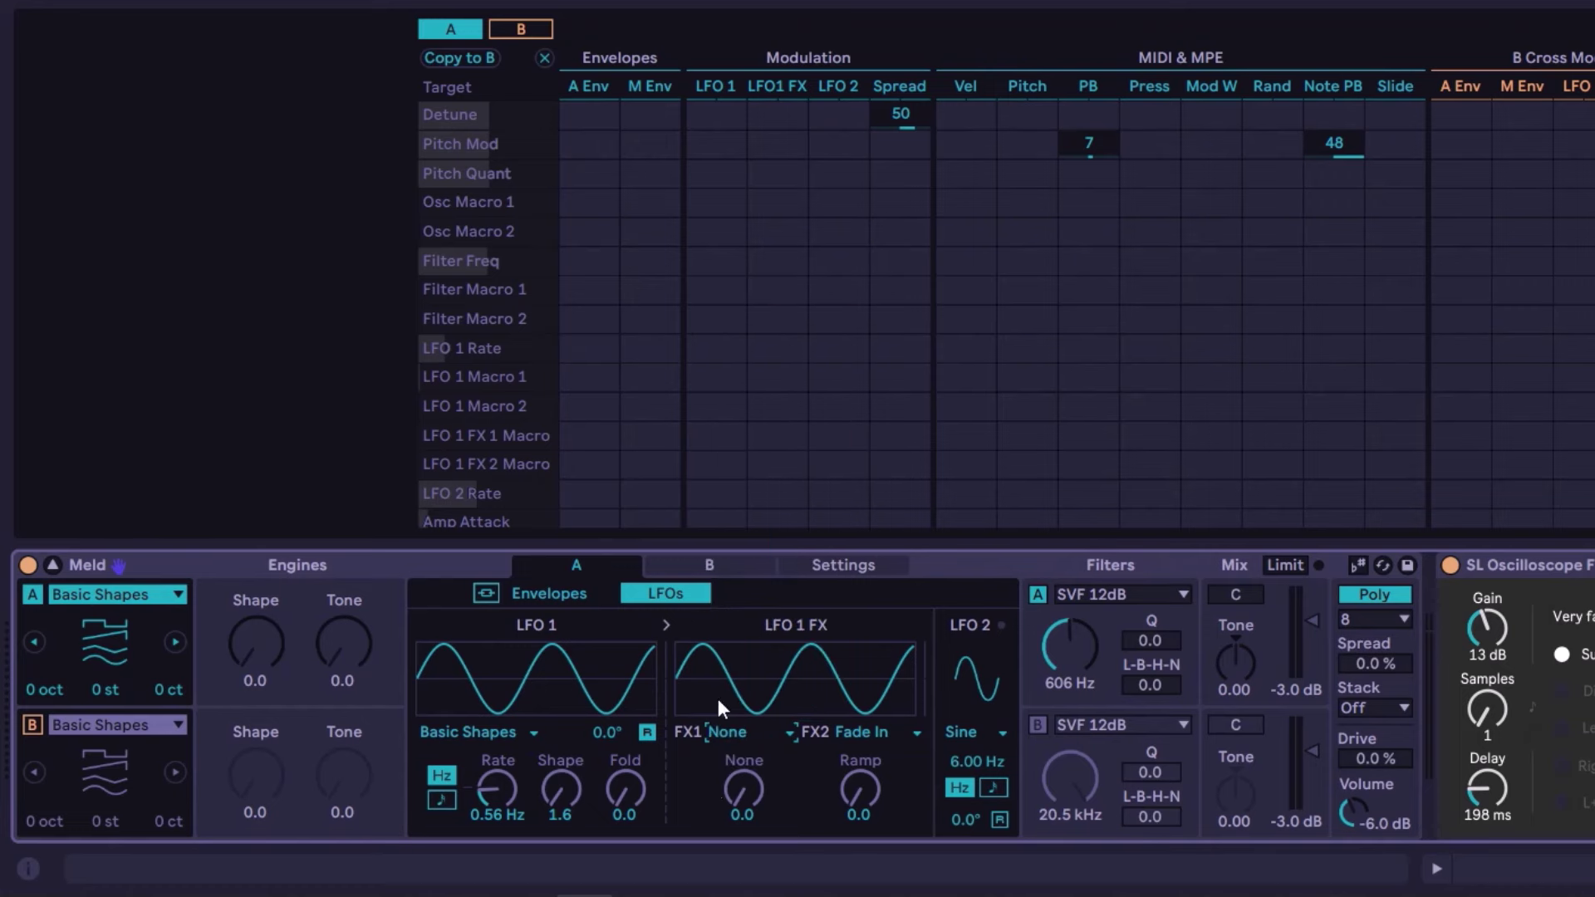
left_click(850, 744)
left_click(893, 316)
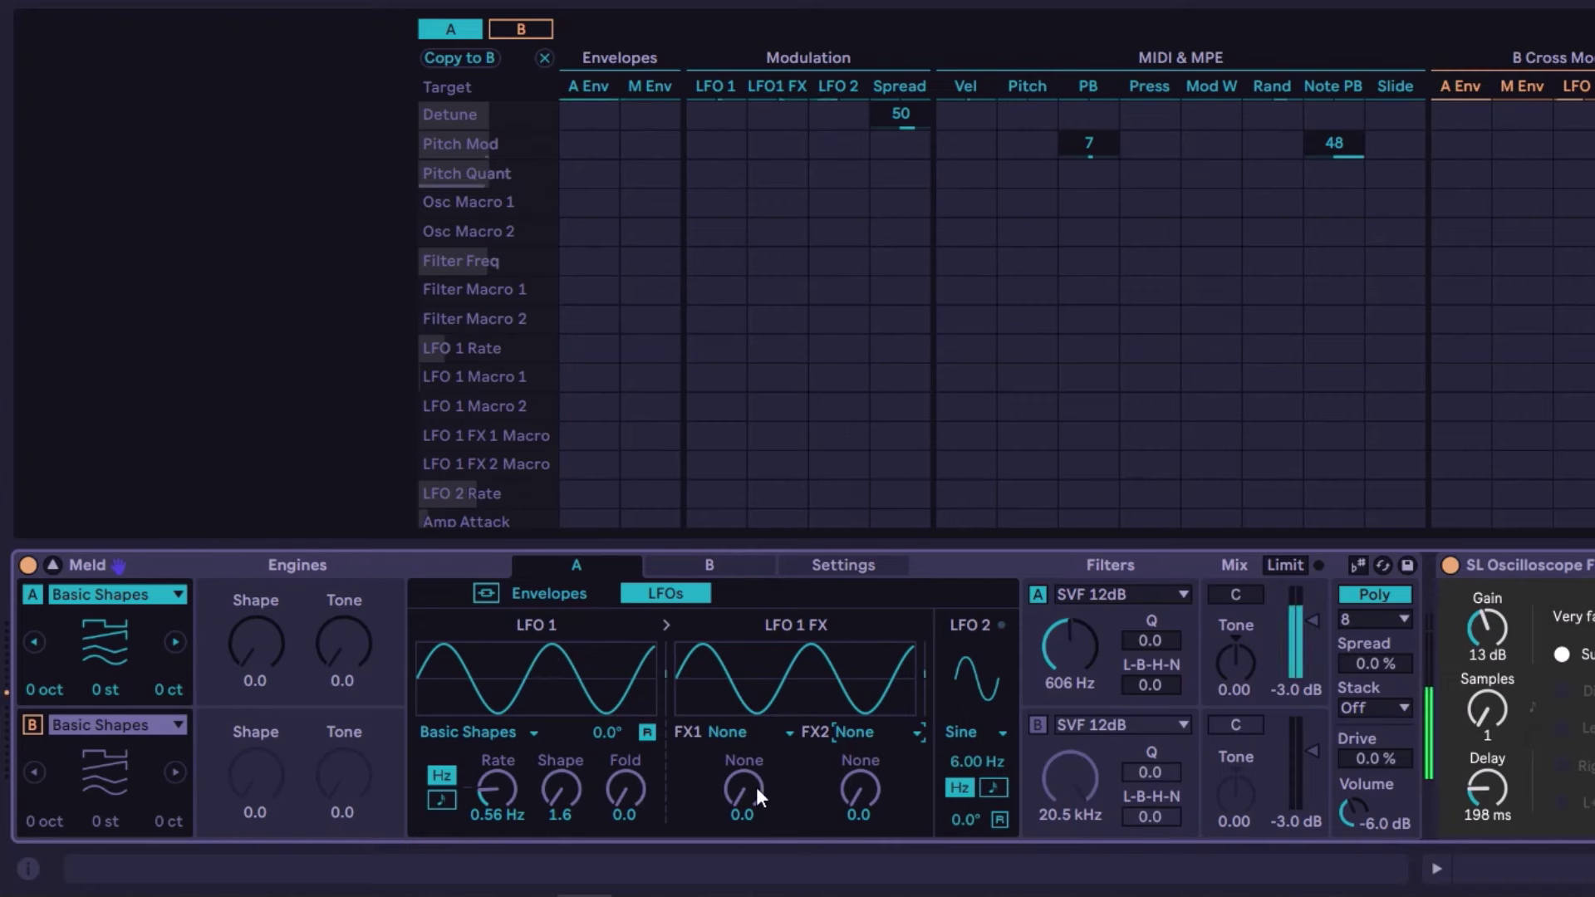
mouse_move(754, 786)
left_mouse_down()
mouse_move(754, 717)
mouse_move(754, 785)
left_mouse_up()
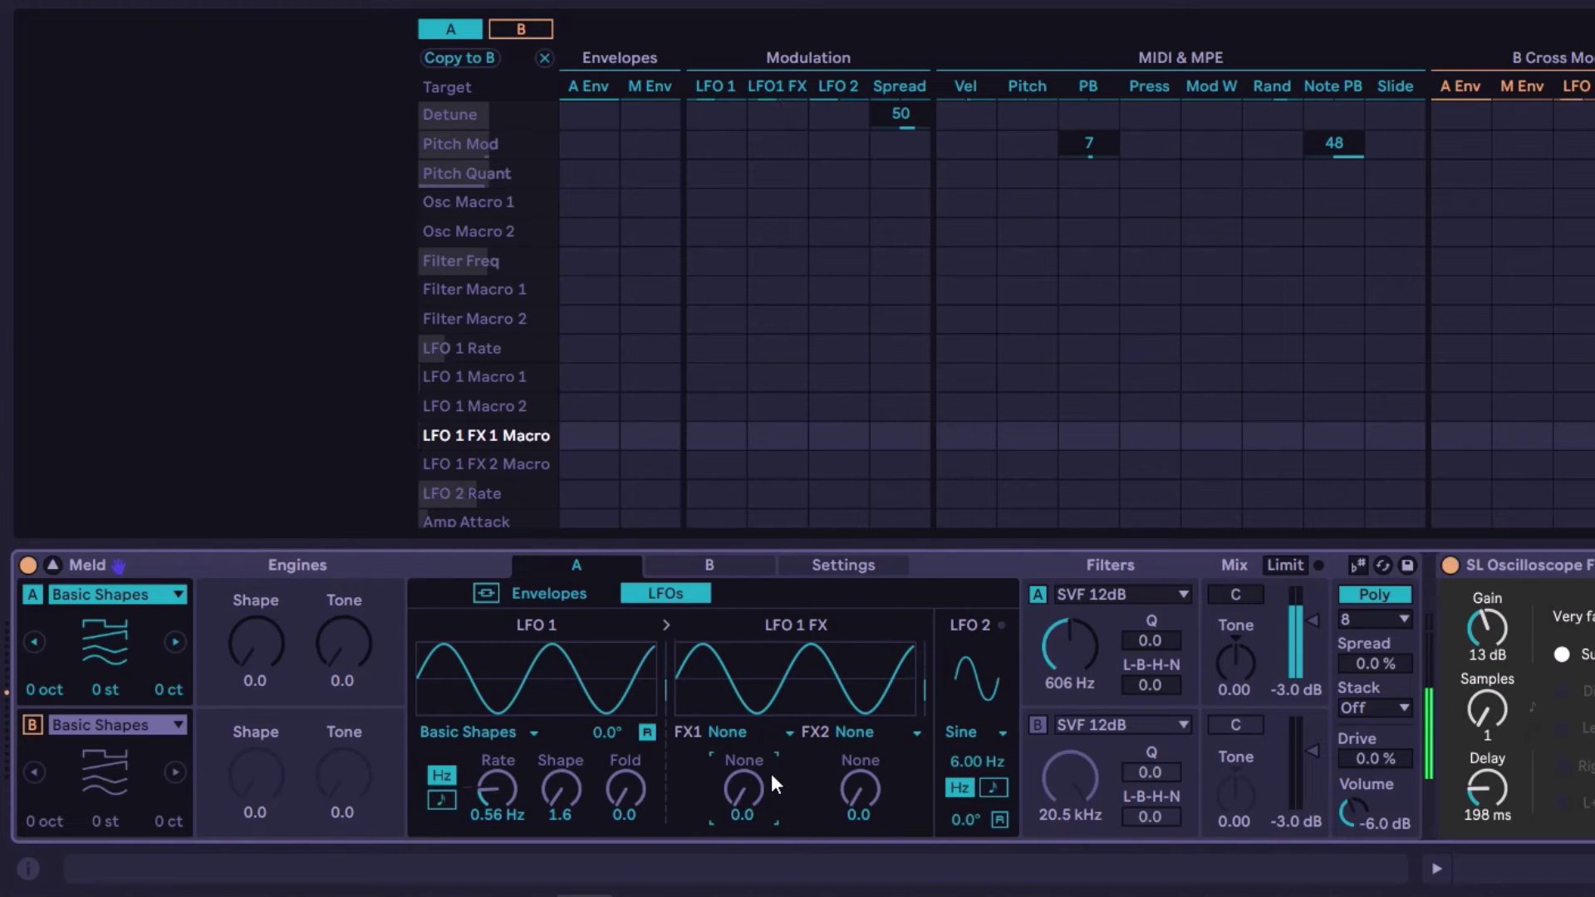
- Try Clipper, then set the first LFO effect to Offset at about 77.8
left_click(738, 735)
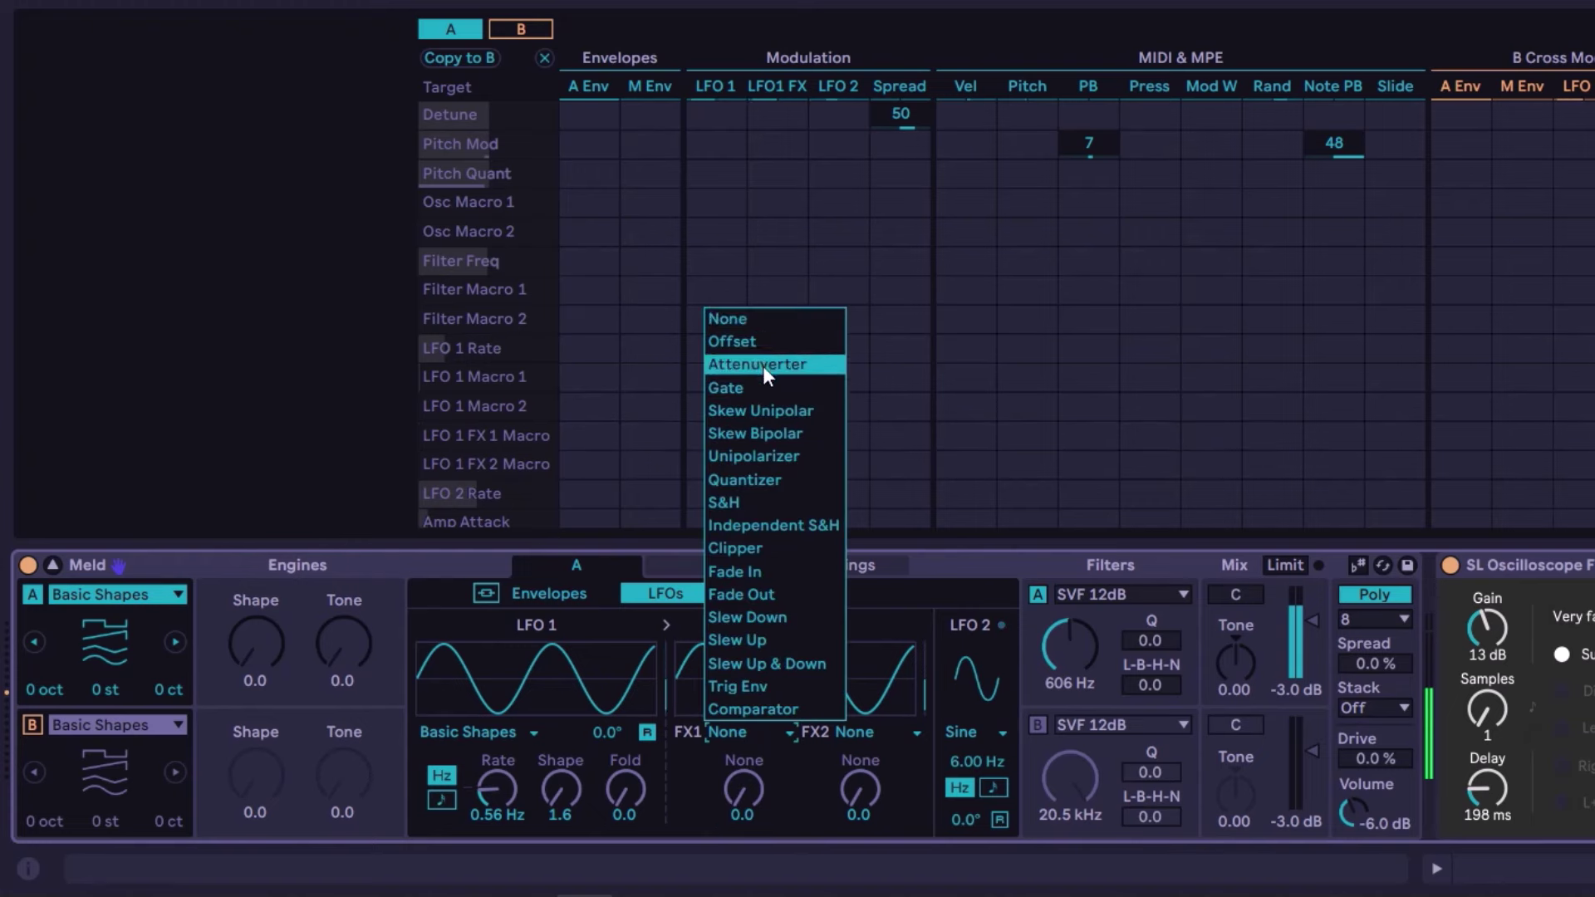
left_click(781, 544)
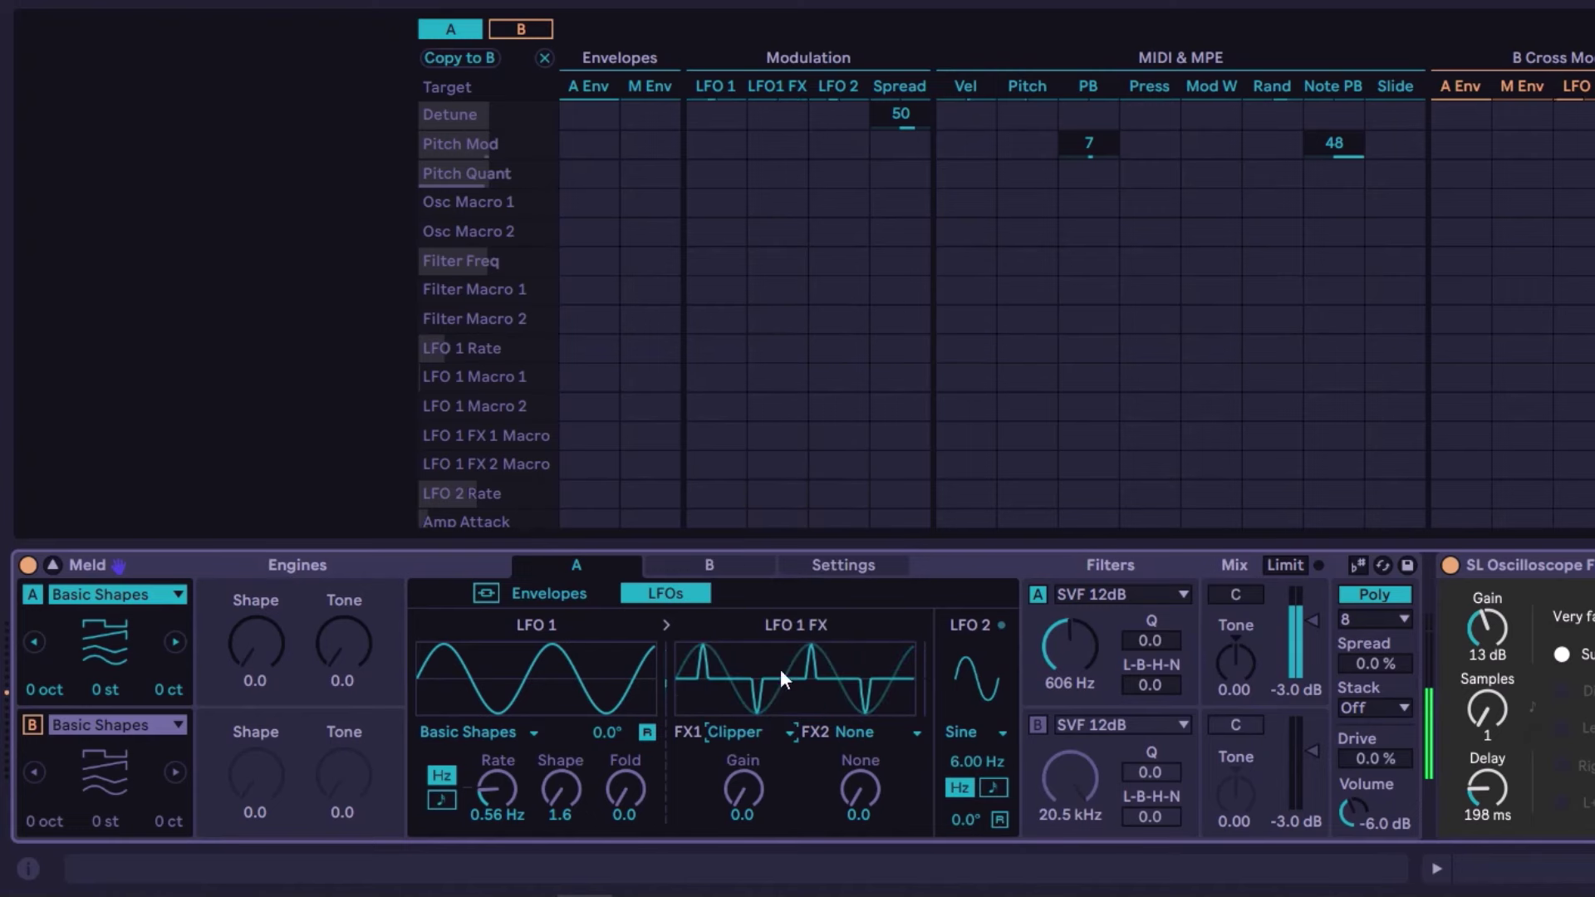
left_click(731, 736)
left_click(743, 346)
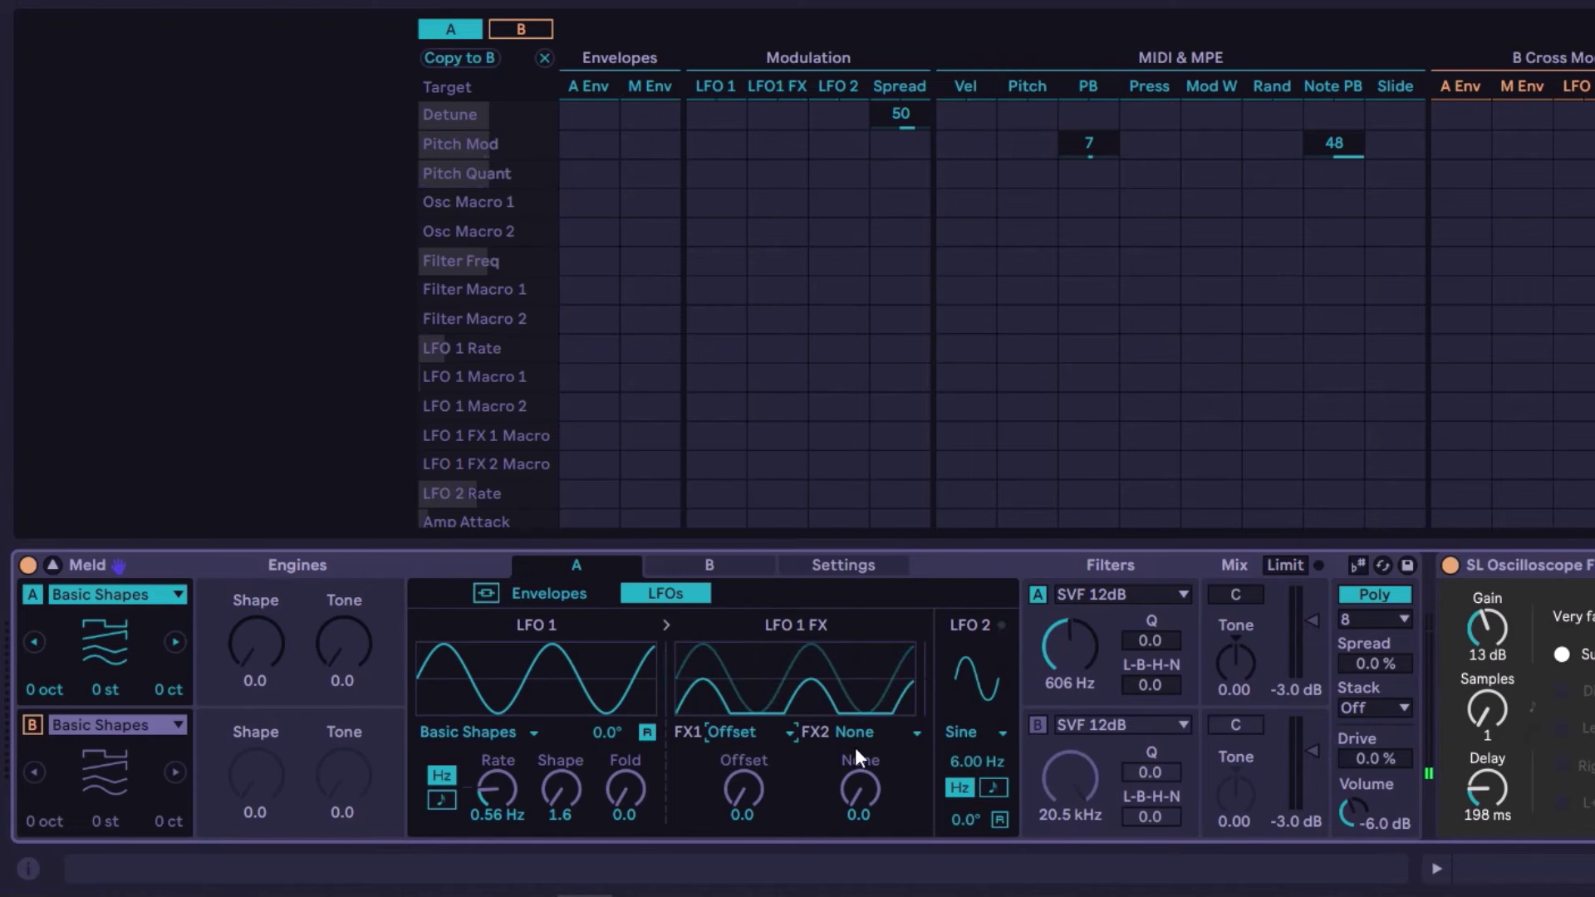
left_click_drag(742, 789, 702, 700)
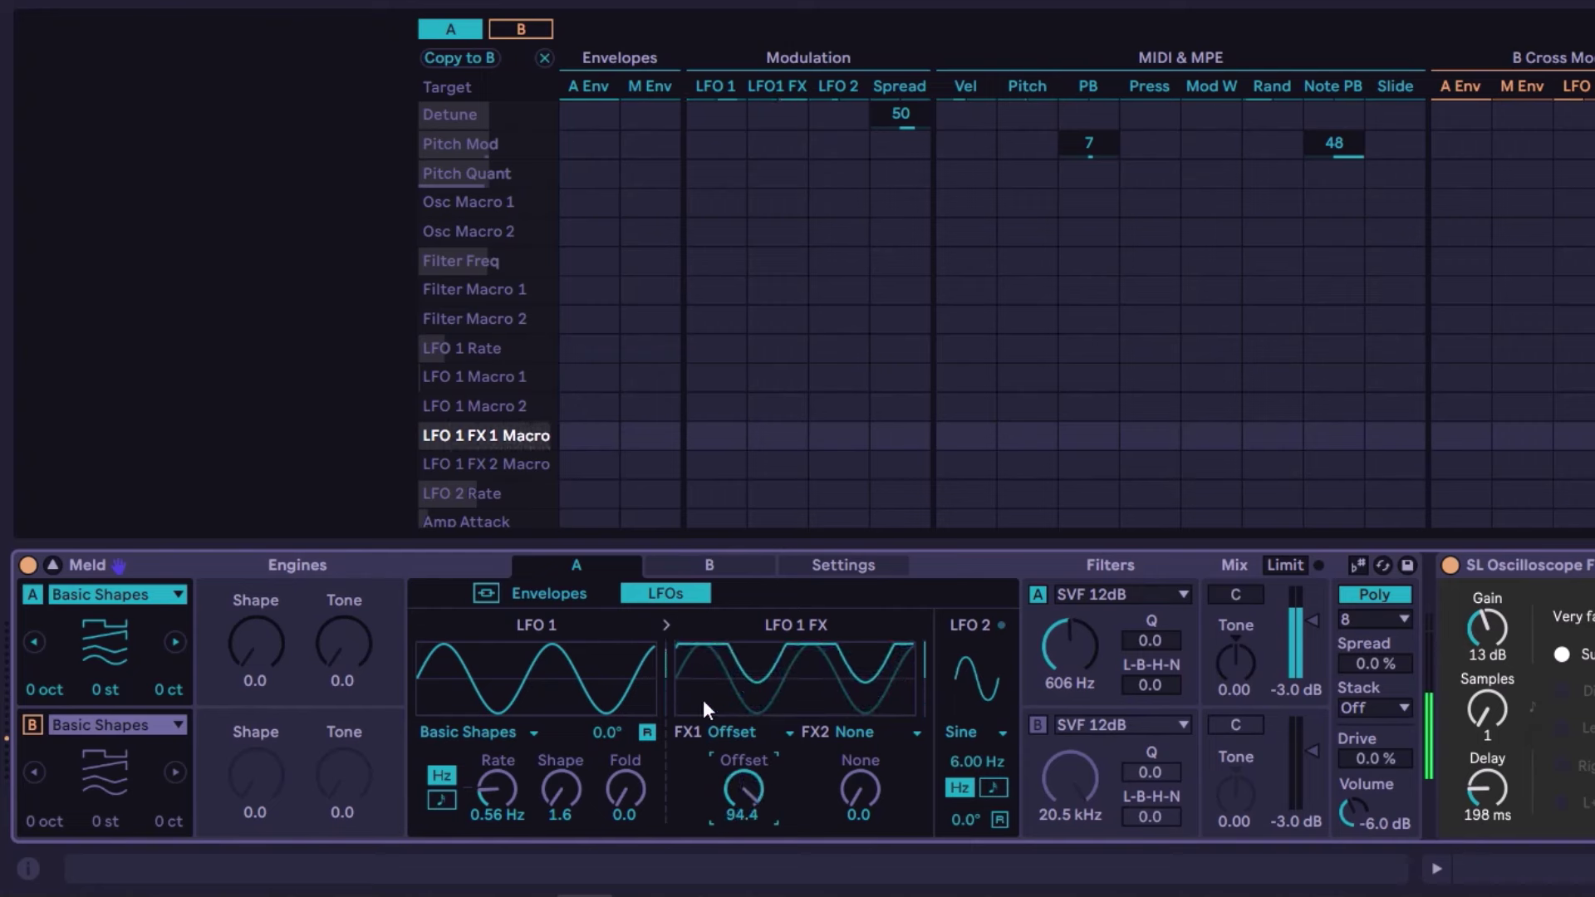
left_click_drag(721, 827, 721, 847)
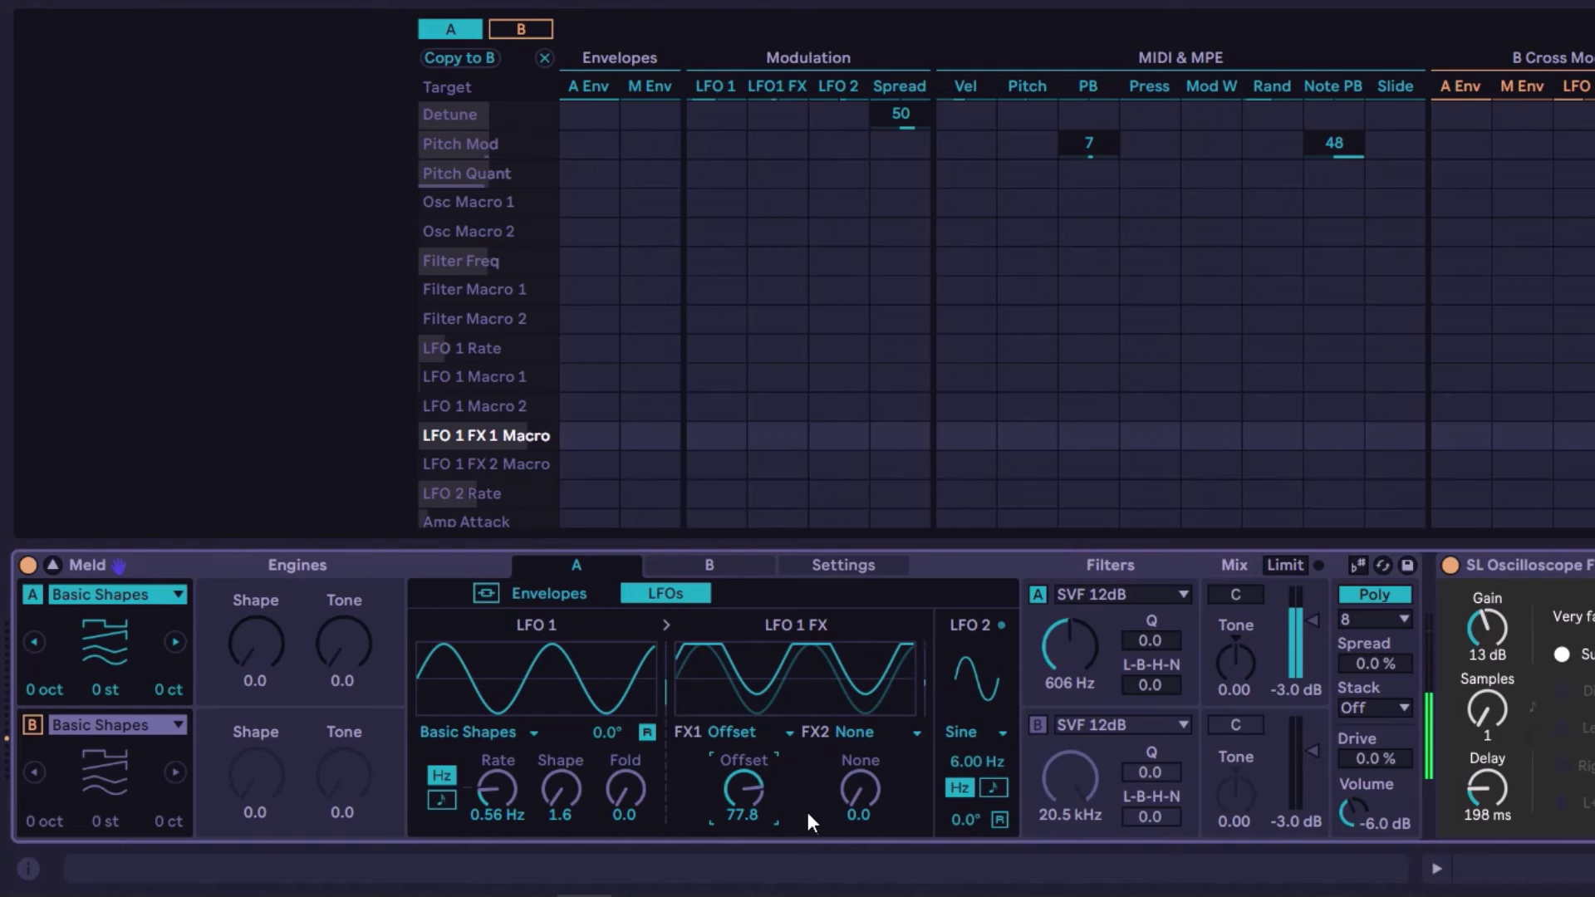
- Add Fade In as the second LFO effect with a ramp of 50.8
left_click(850, 738)
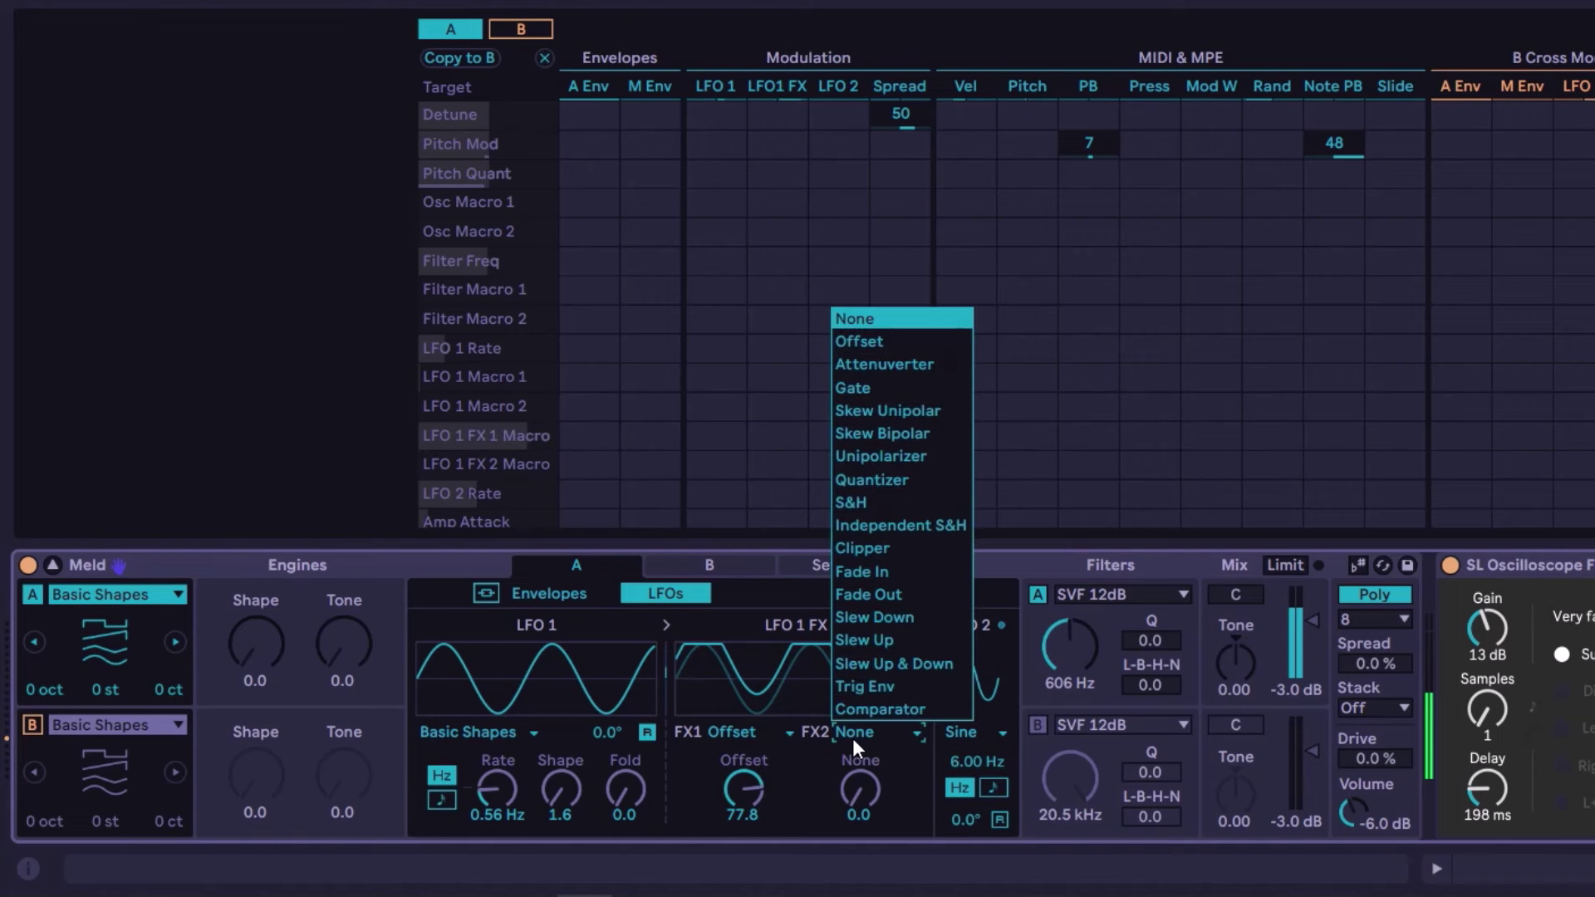
left_click(882, 575)
left_click_drag(860, 795, 859, 739)
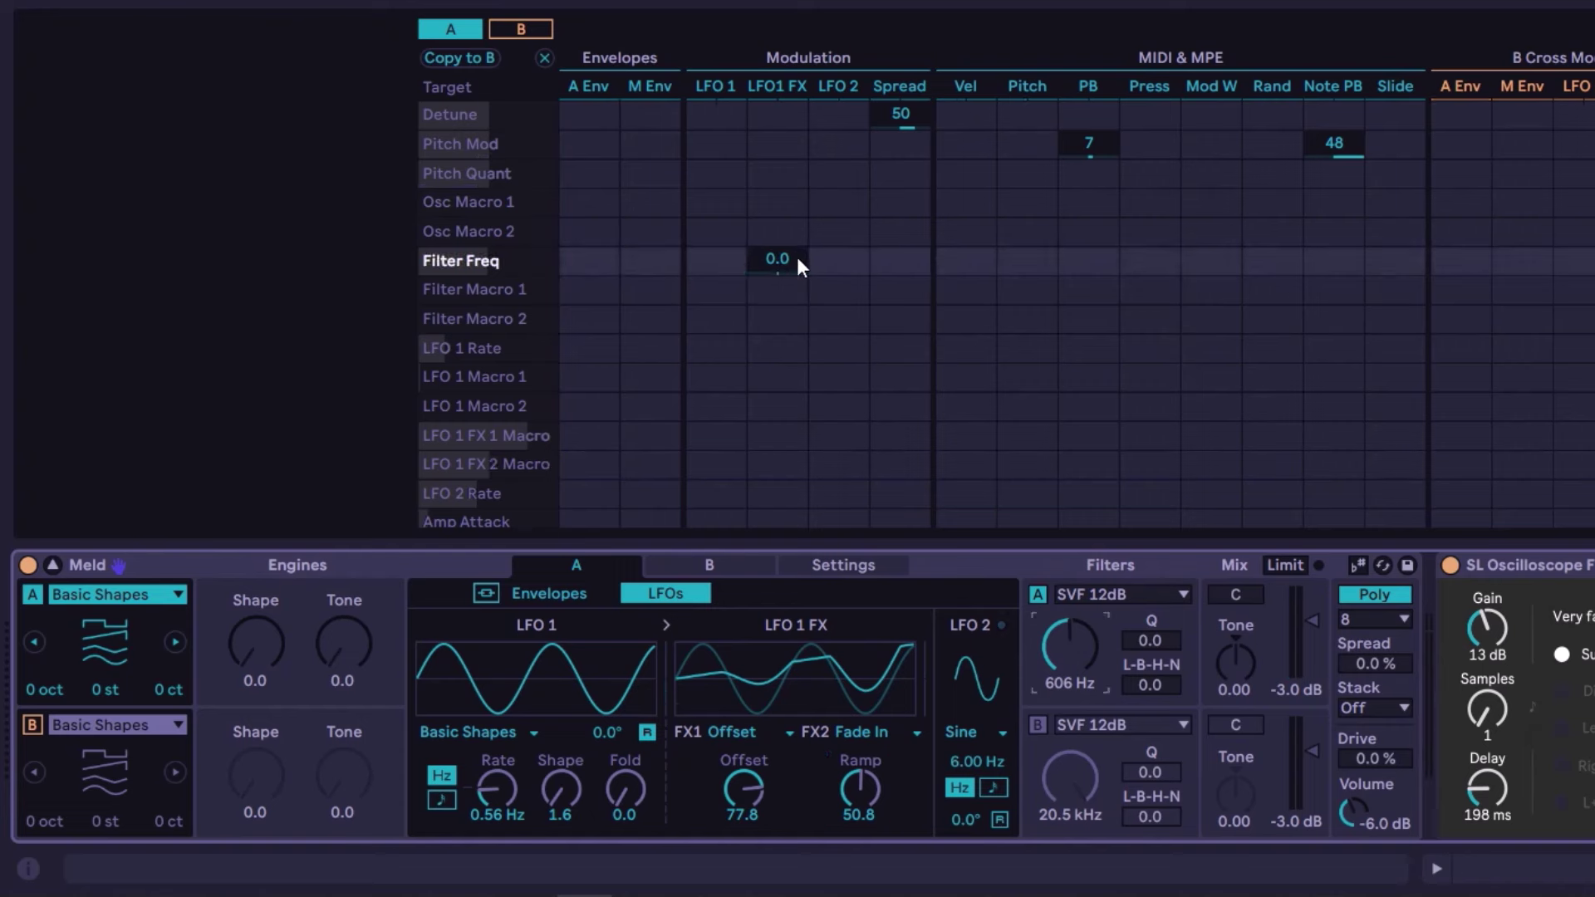
- Route LFO 1 FX to filter A cutoff at 100, with Q 49.2, cutoff 213 Hz, Offset 23.8
left_click_drag(789, 259, 789, 196)
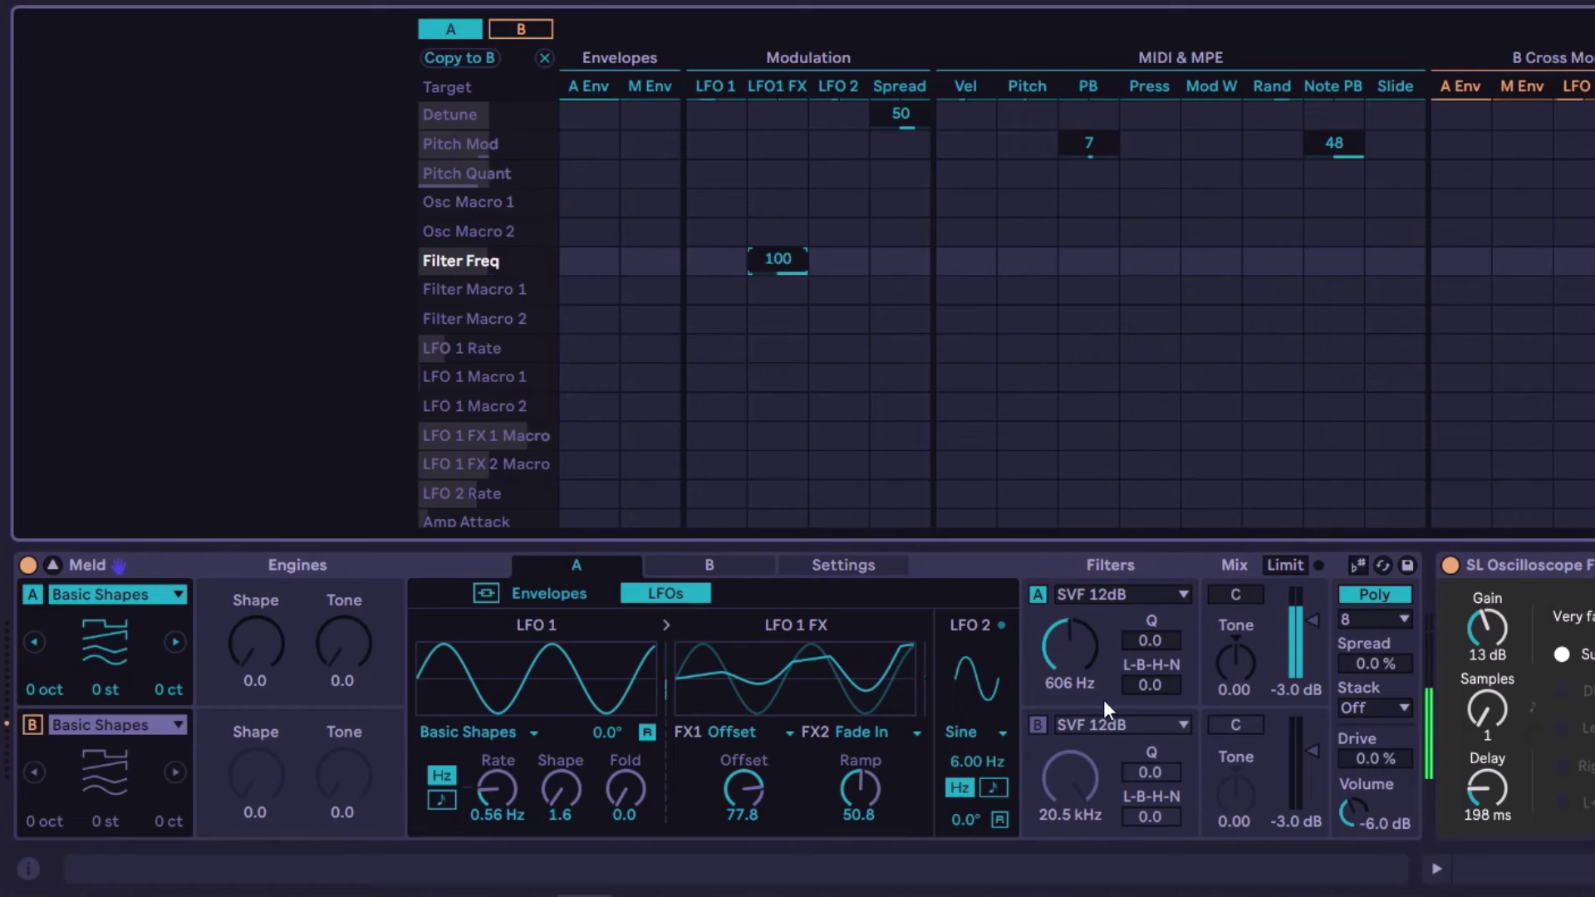
left_click_drag(1152, 640, 1151, 560)
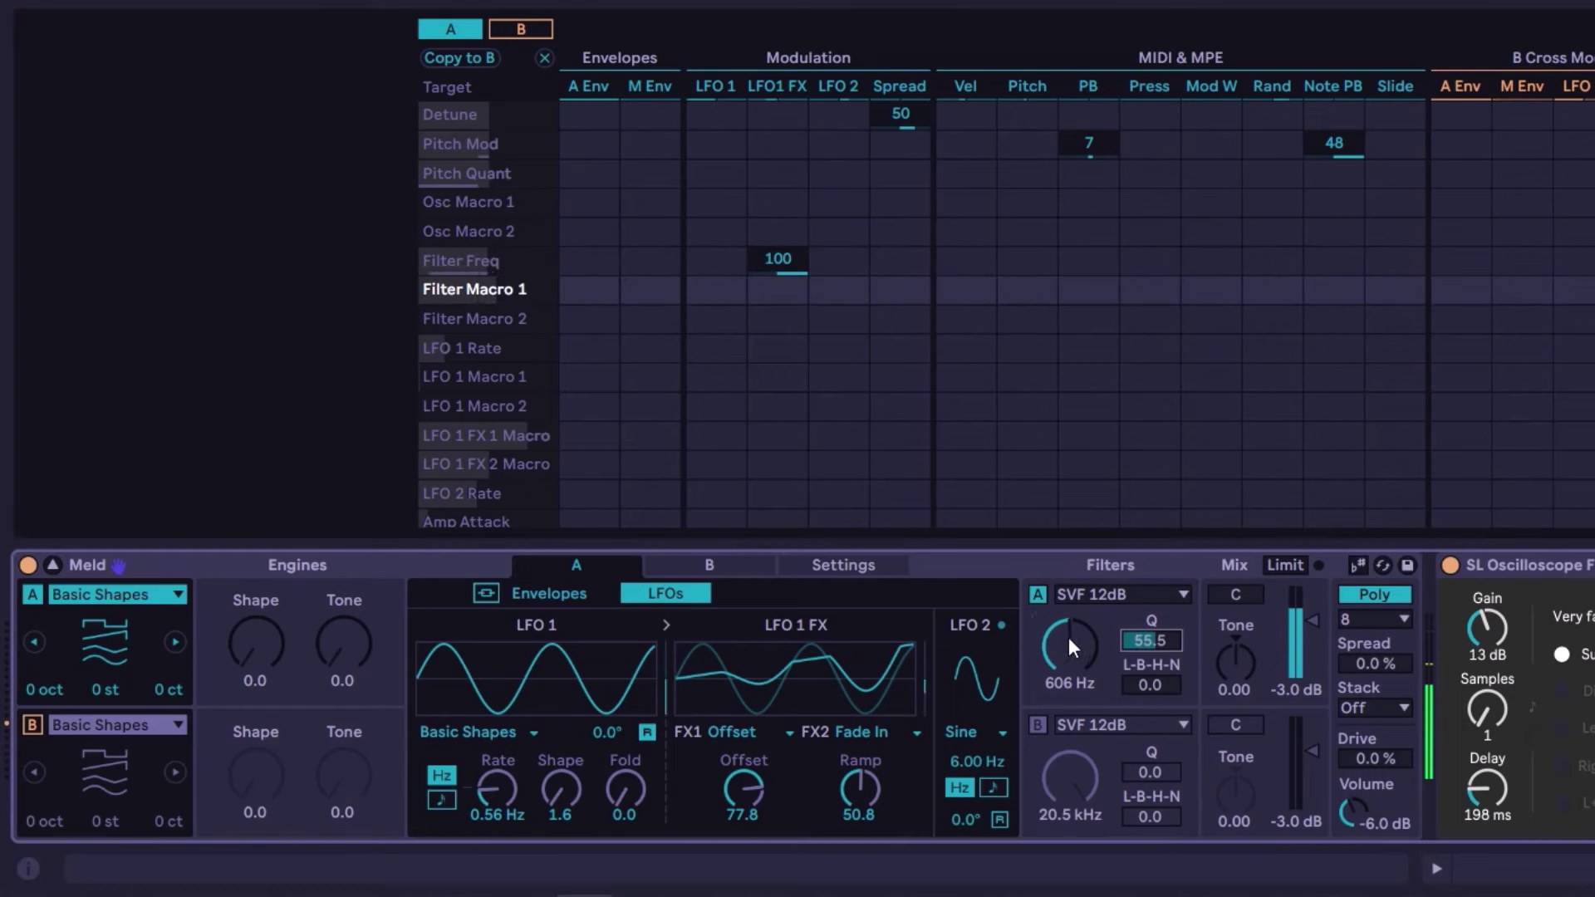
left_click_drag(1070, 646, 1070, 674)
left_click_drag(1169, 641, 1169, 656)
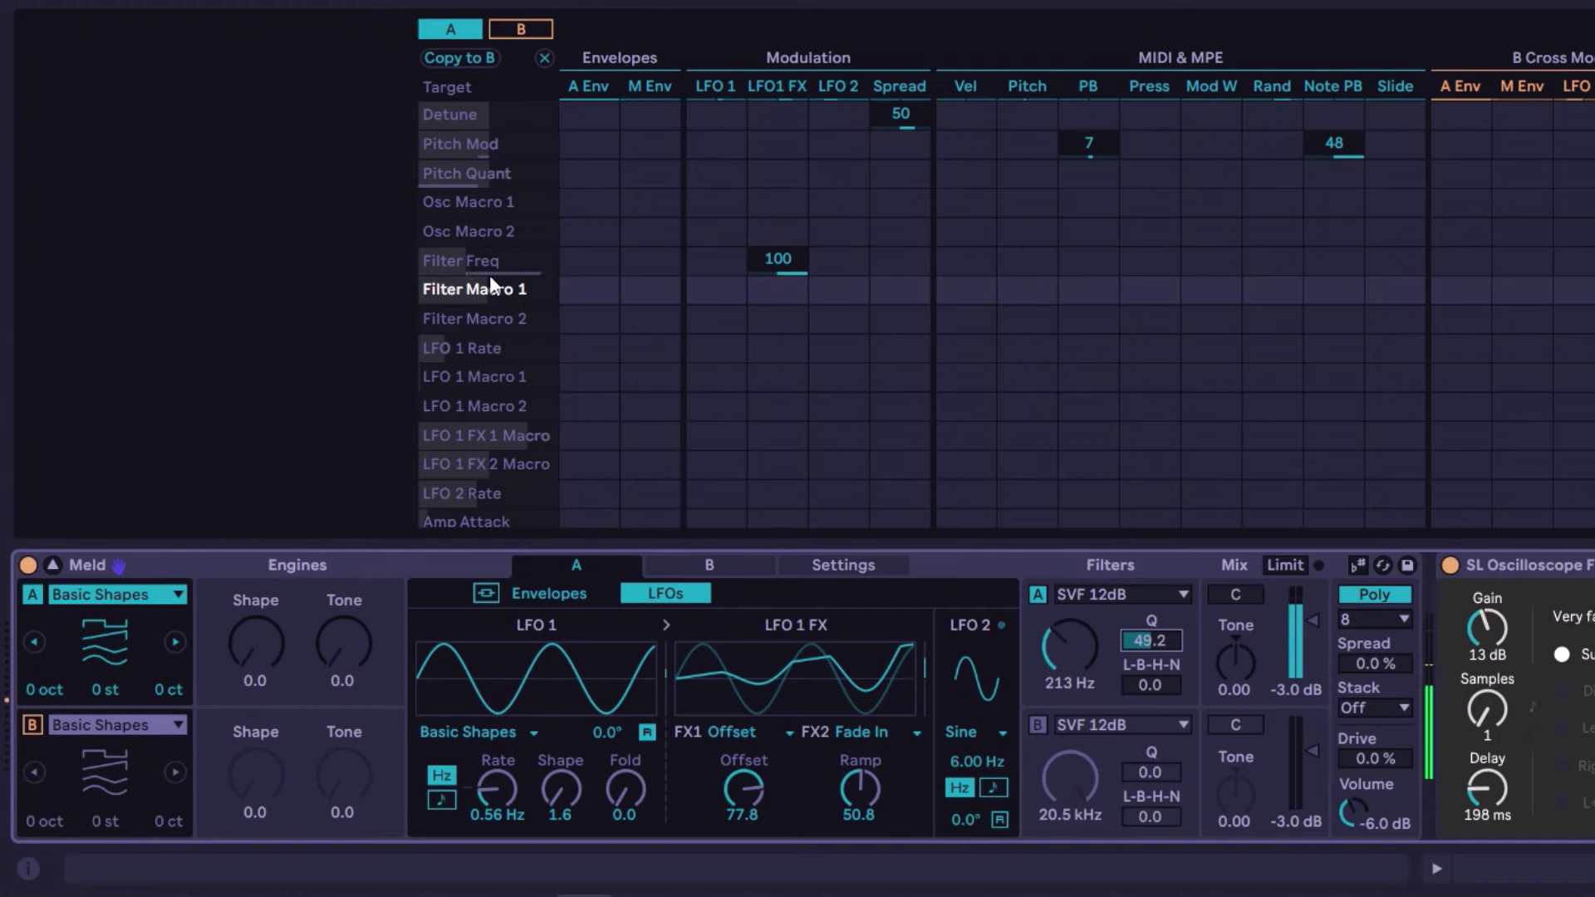
left_click_drag(750, 769, 750, 880)
left_click_drag(861, 787, 860, 734)
- Apply Clipper as LFO 1's first effect at gain 66.7, adjusting the ramp and engine A's shape
left_click(766, 733)
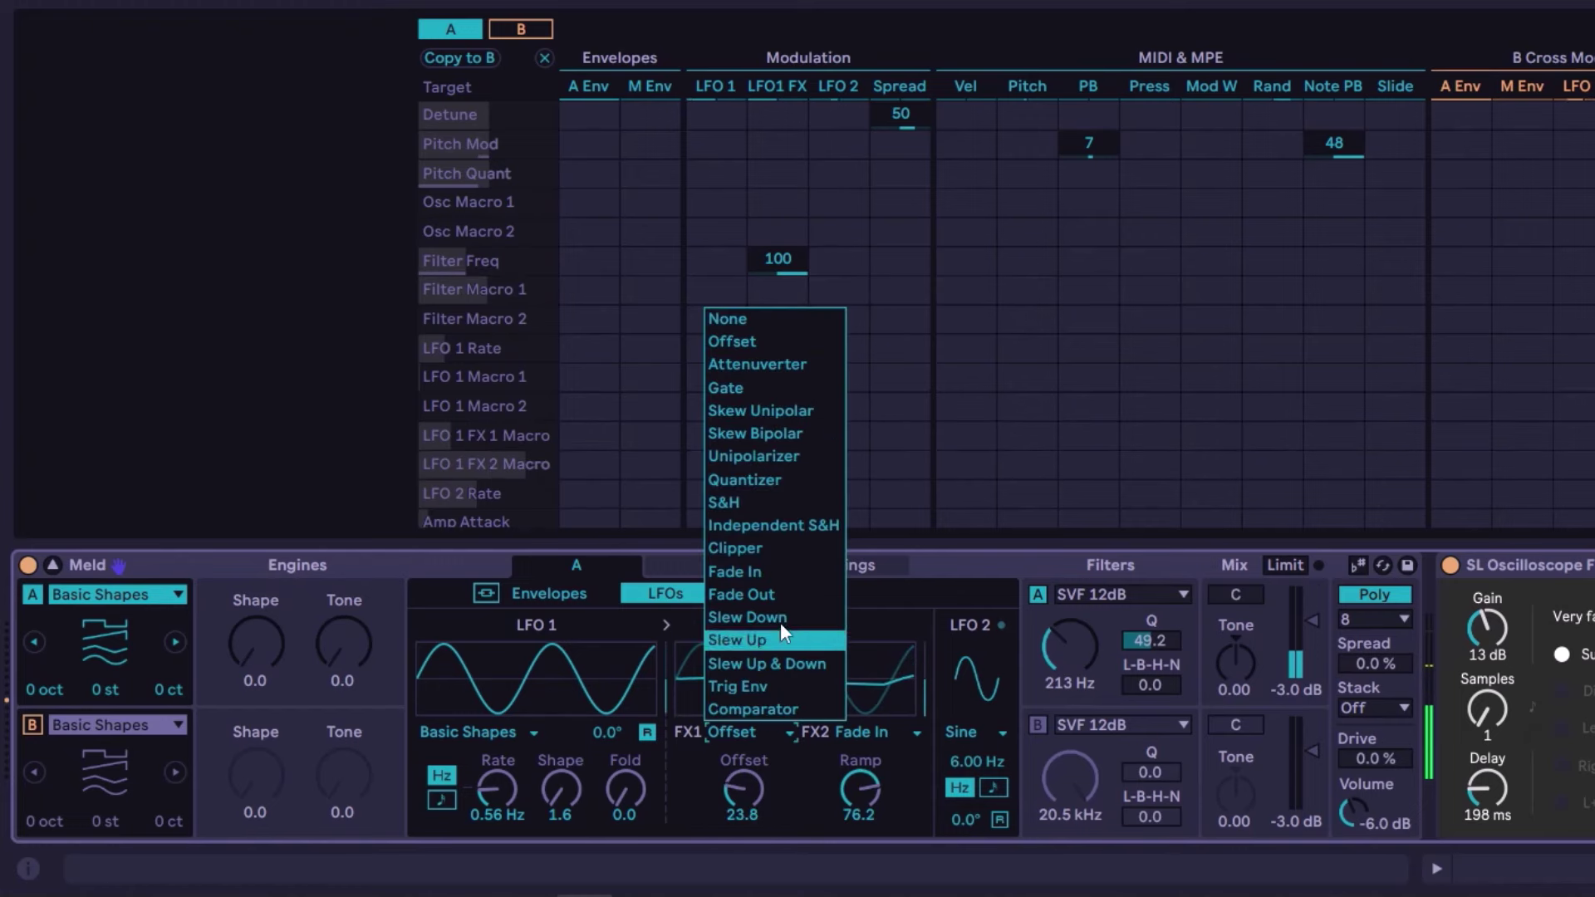
left_click(765, 544)
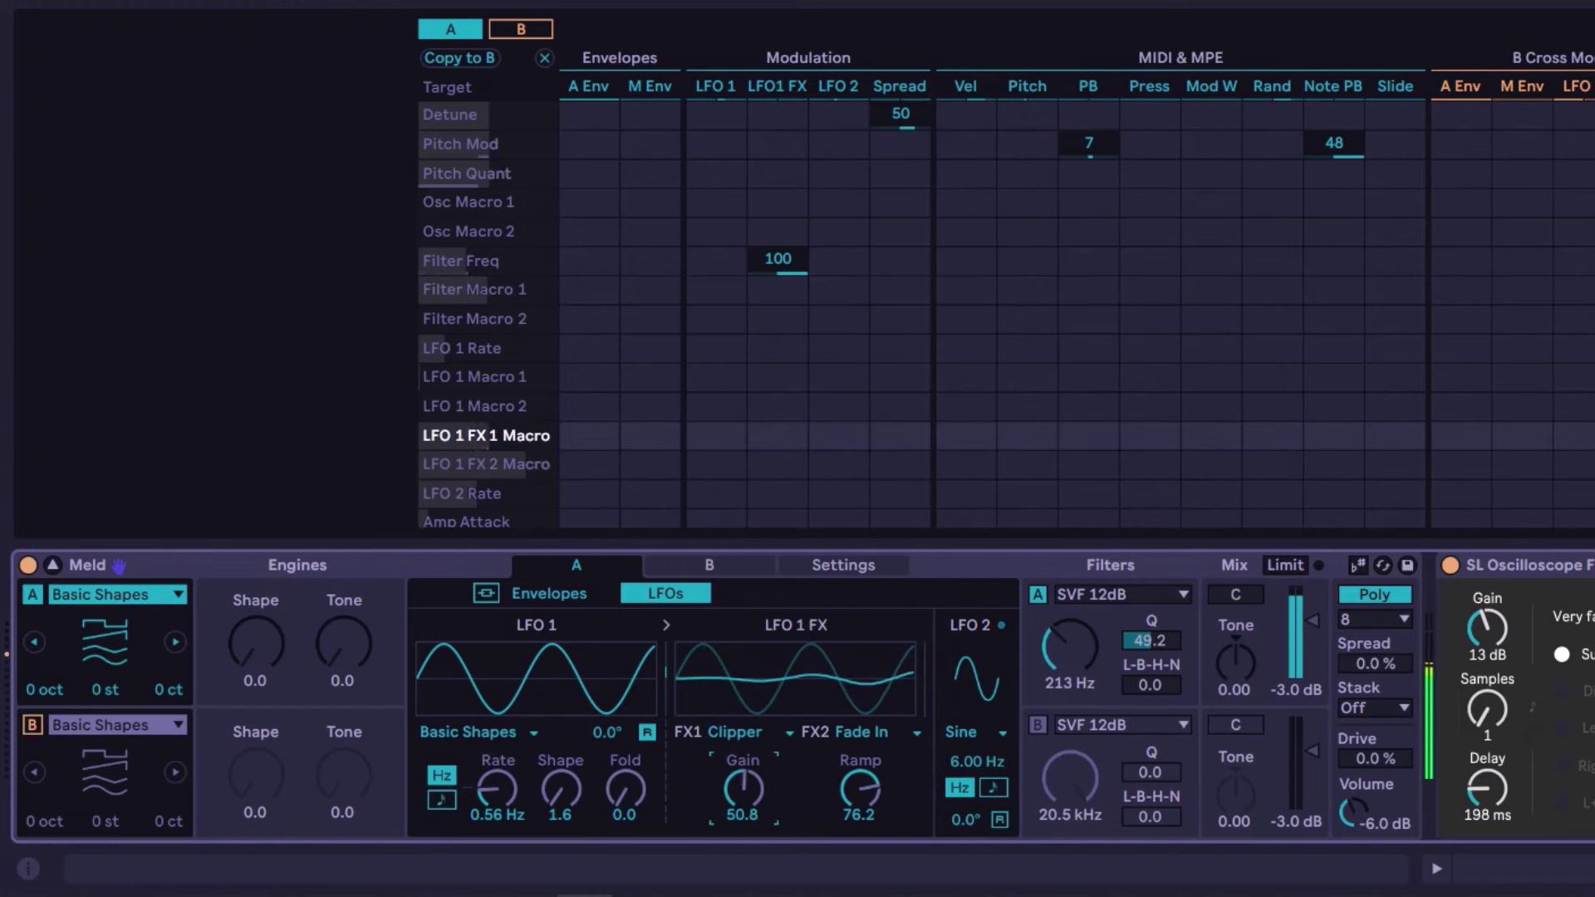
left_click_drag(742, 787, 742, 774)
left_click_drag(860, 787, 860, 814)
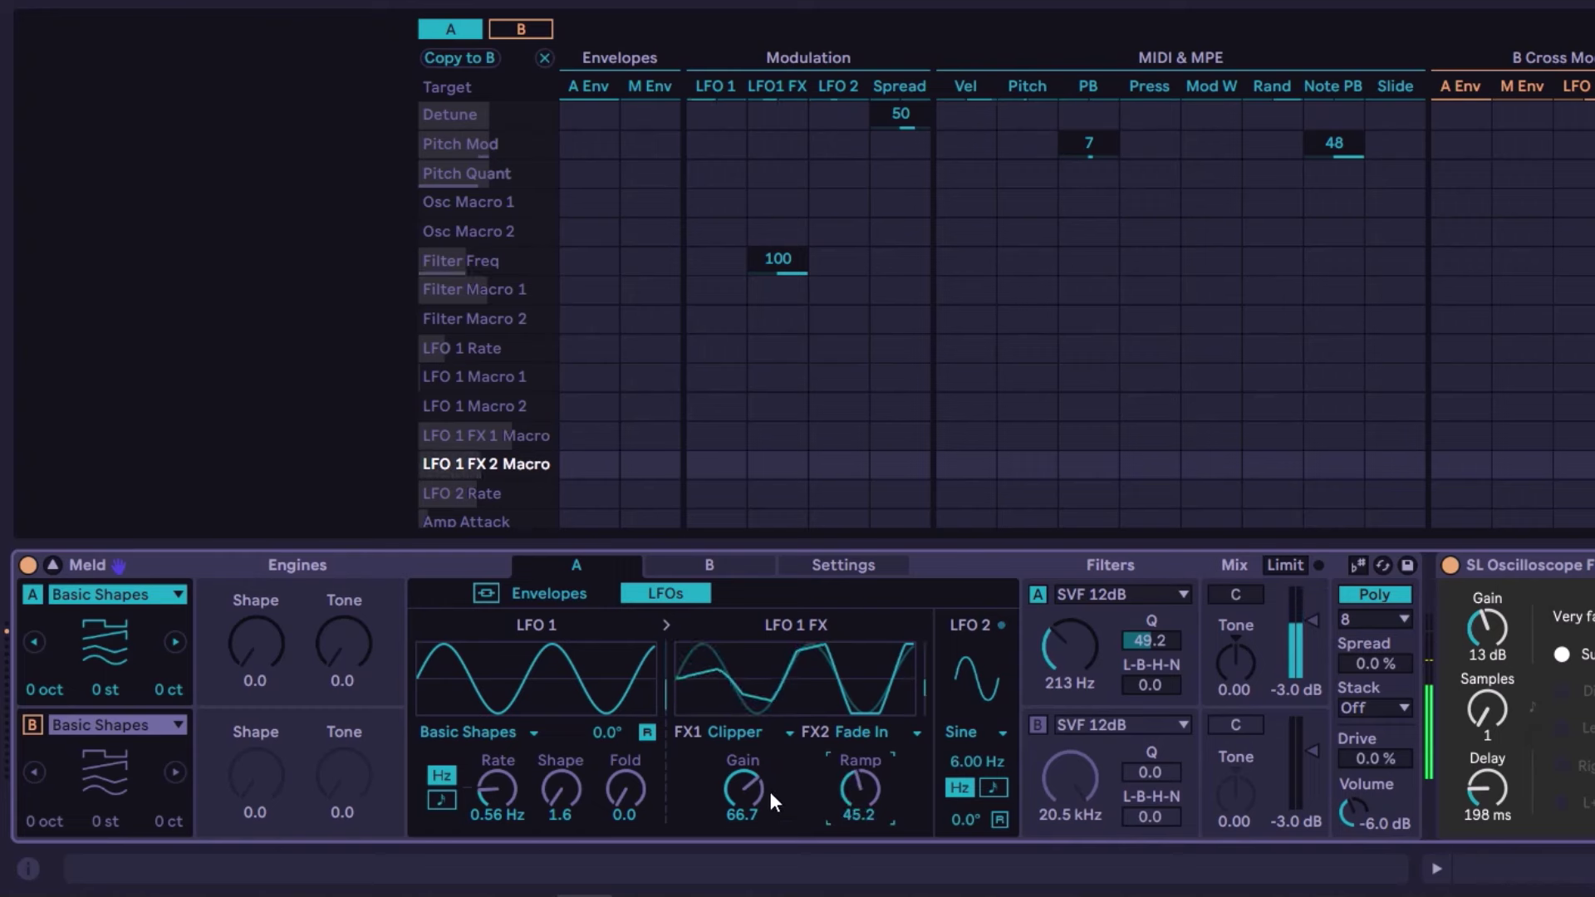
left_click_drag(241, 669, 242, 650)
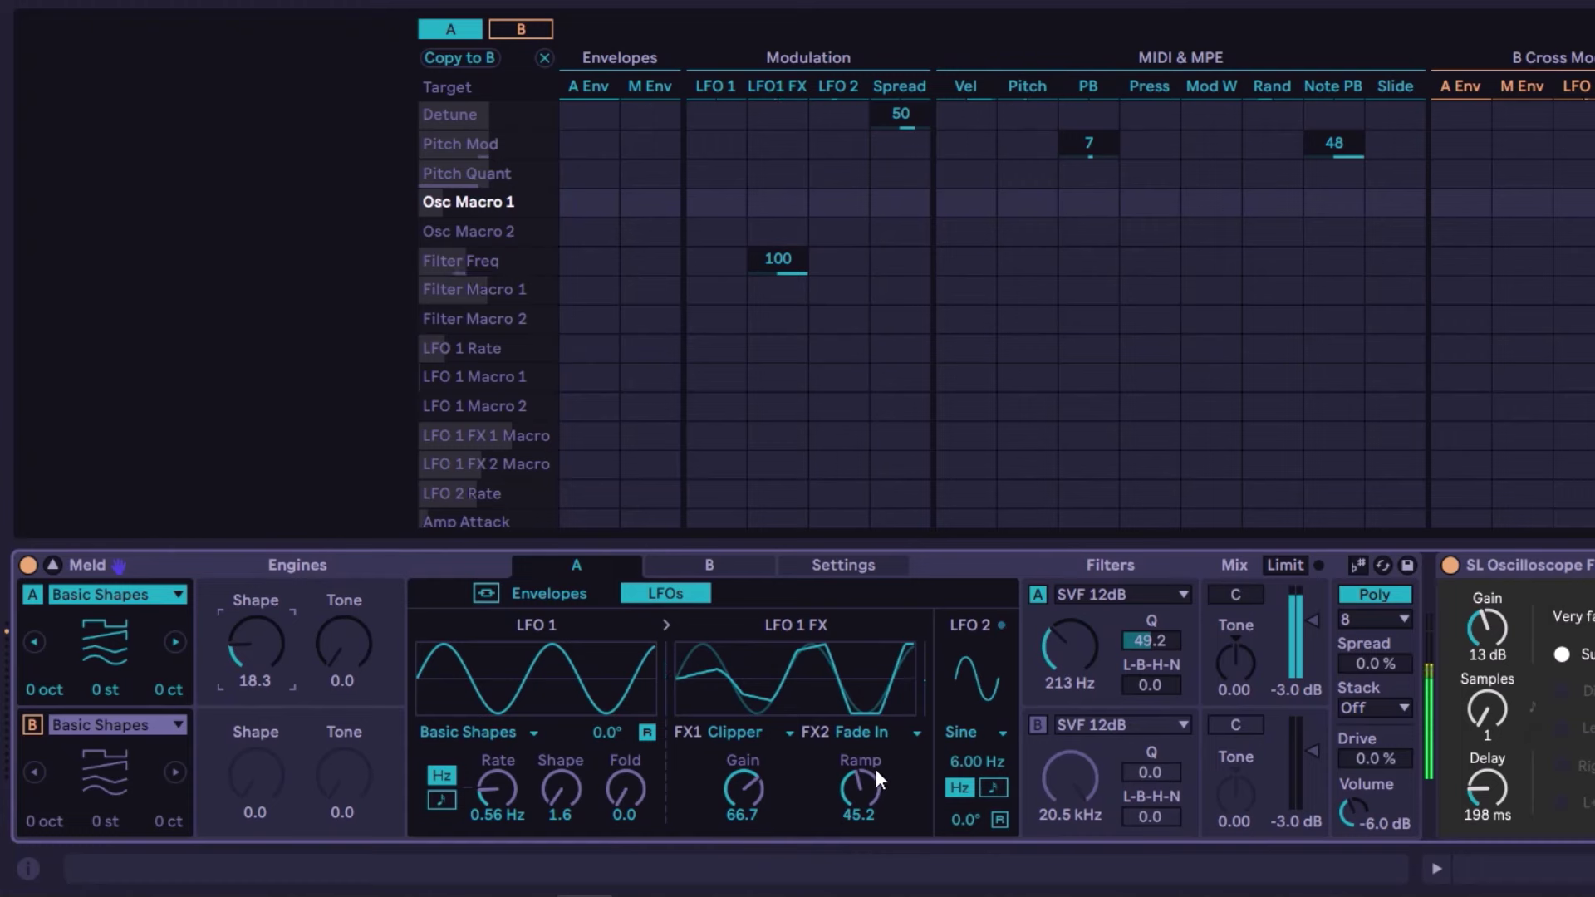
- Switch the first effect to Independent S&H at rate 54.8 and morph LFO 1 toward saw
left_click(759, 731)
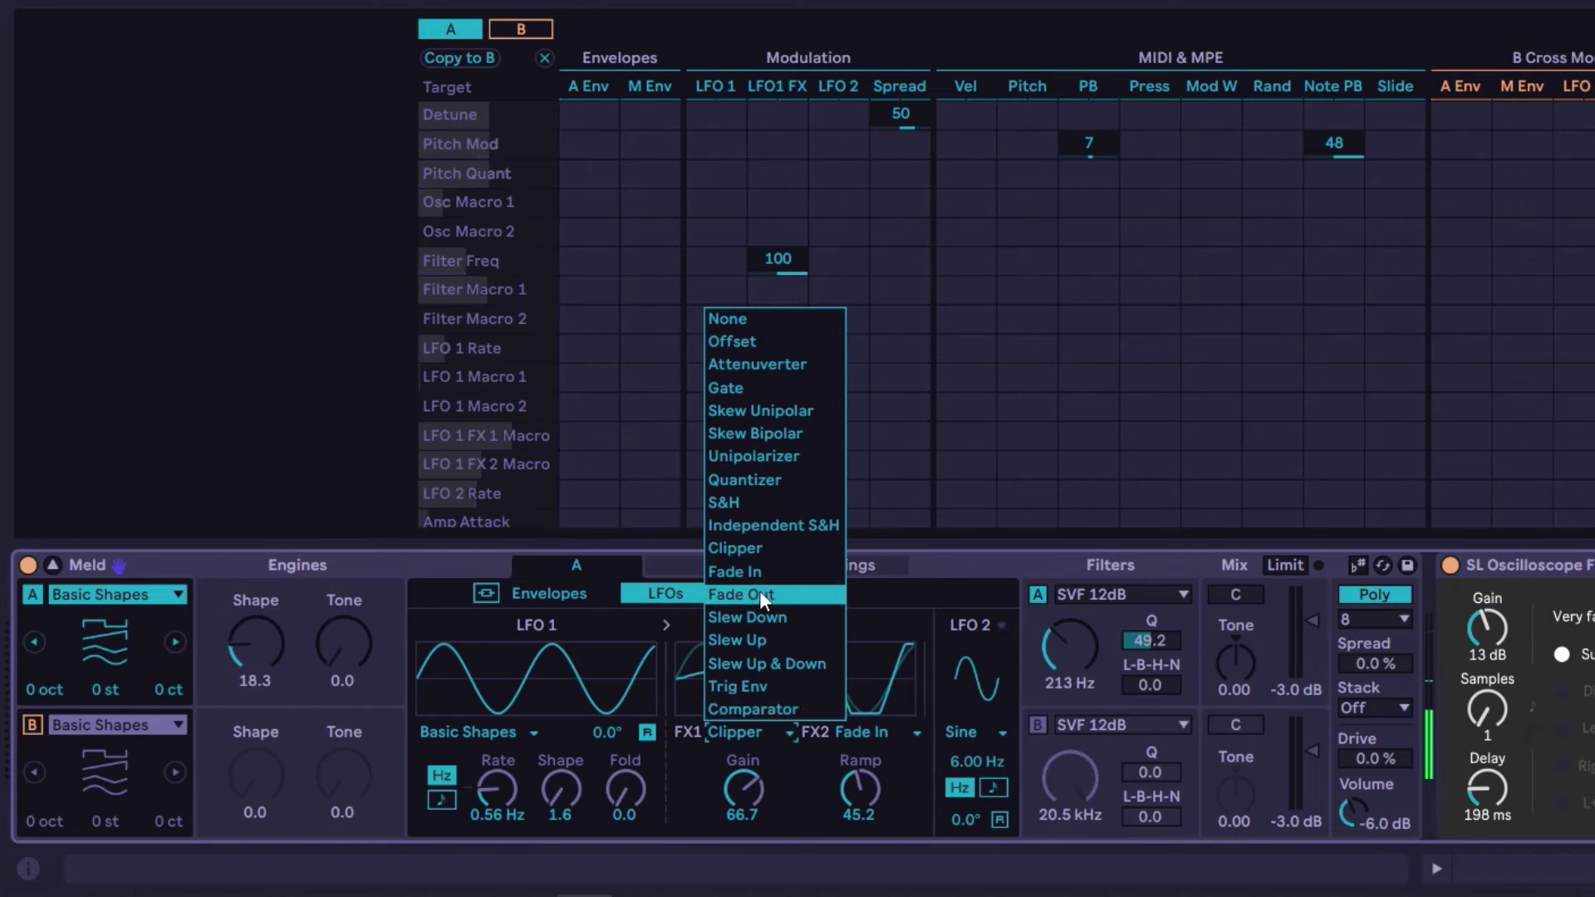
left_click(759, 528)
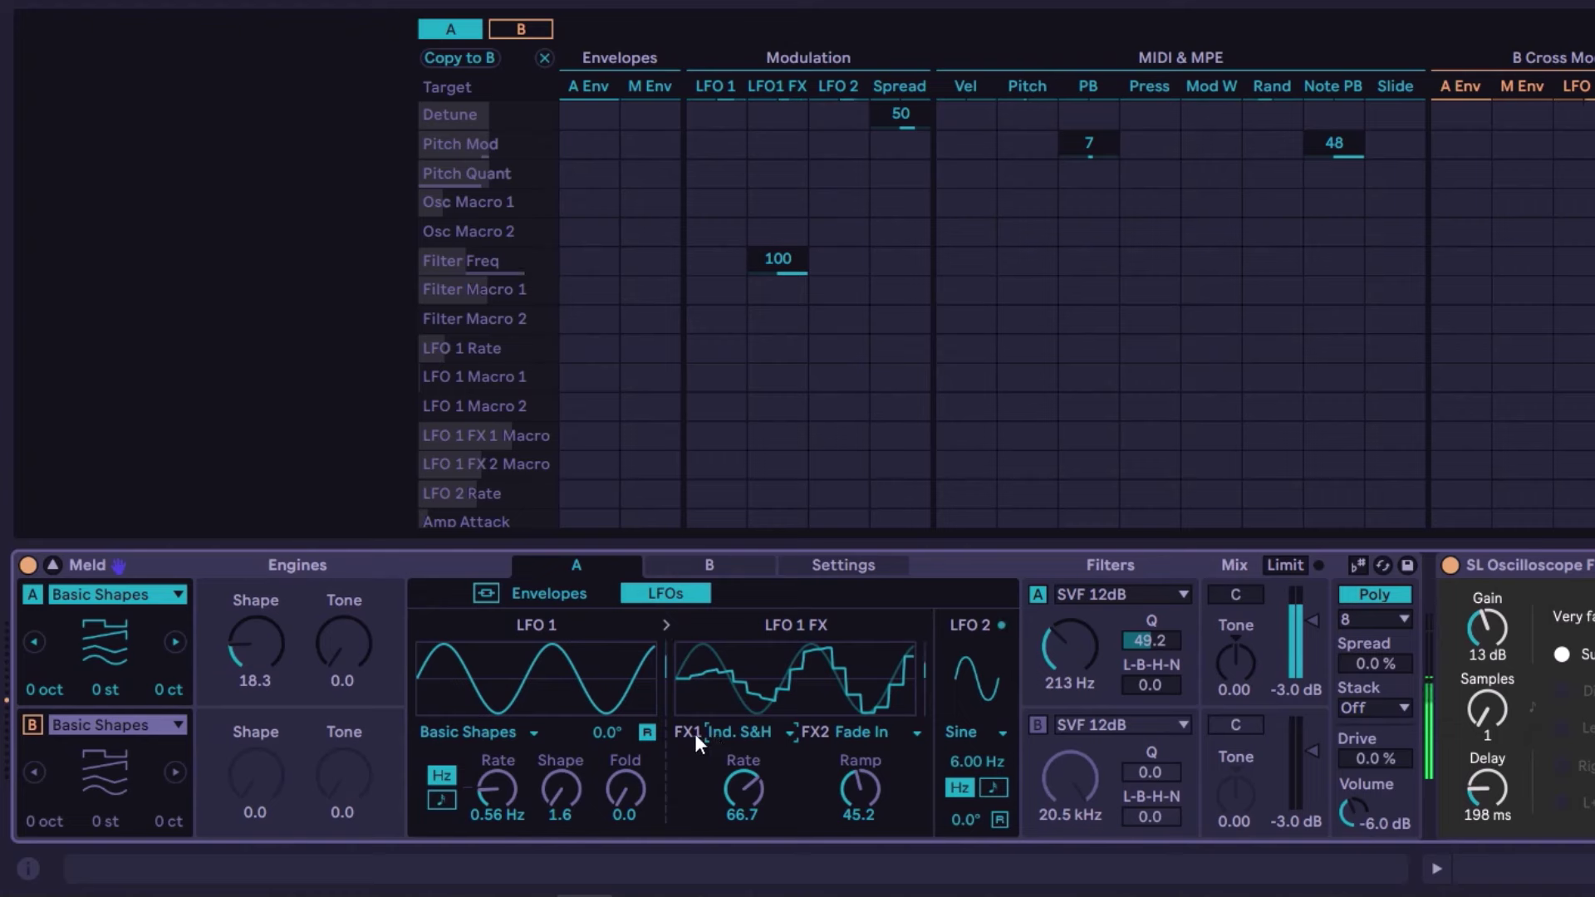
mouse_move(743, 789)
left_mouse_down()
mouse_move(744, 807)
mouse_move(743, 766)
left_mouse_up()
left_click_drag(571, 791, 571, 677)
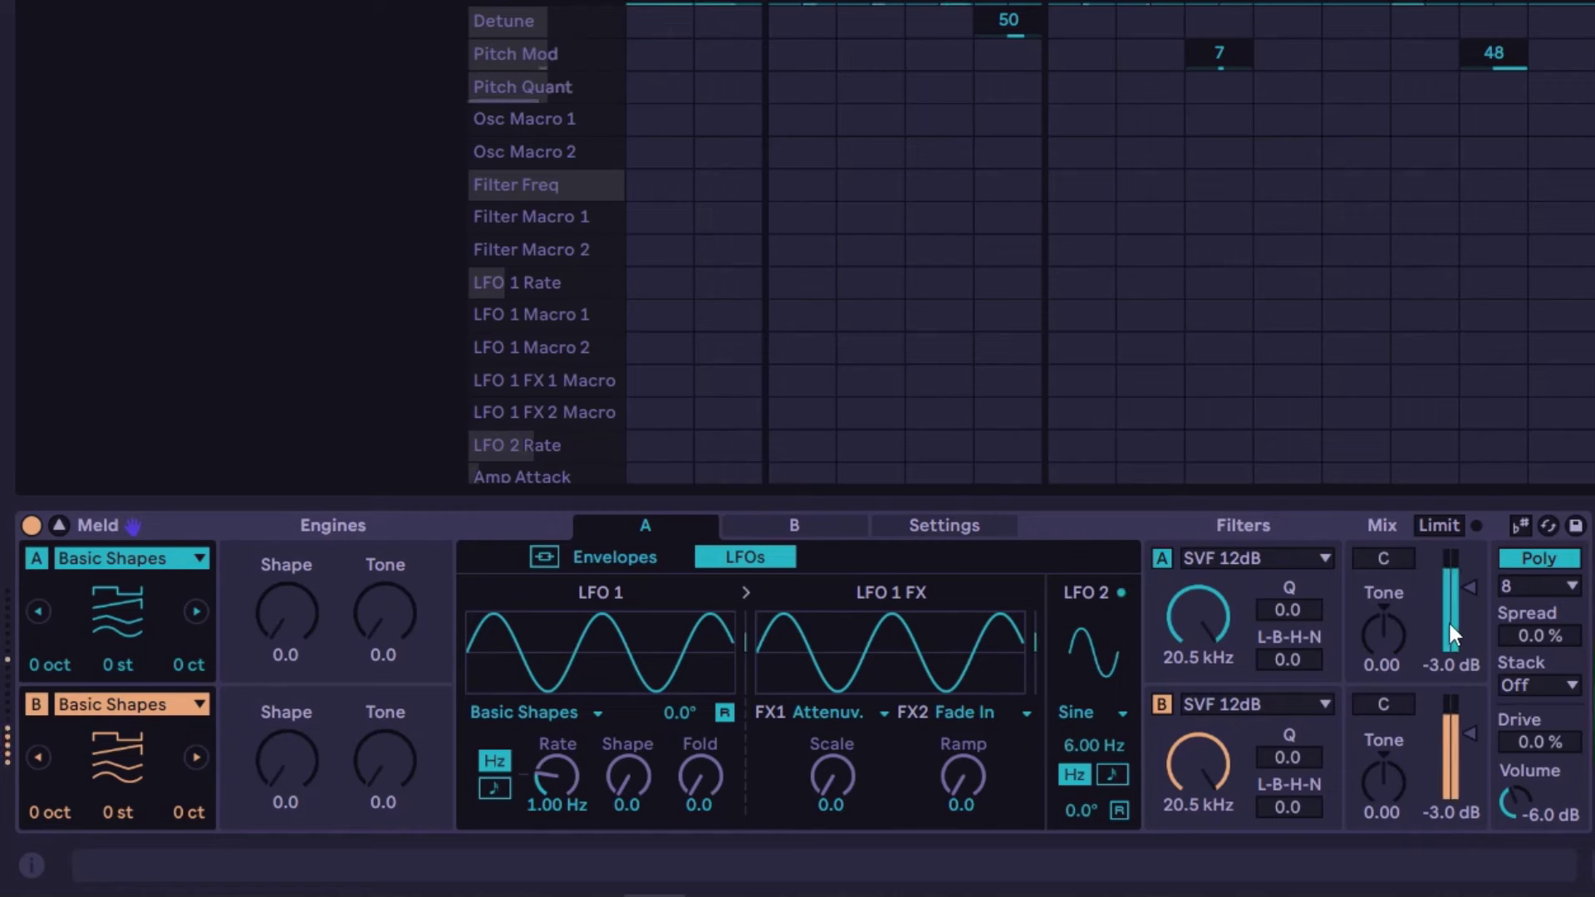
- Turn engine B off, set engine A's oscillator shape to 23.0, and pan engine A right
left_click(34, 706)
left_click_drag(299, 614, 288, 616)
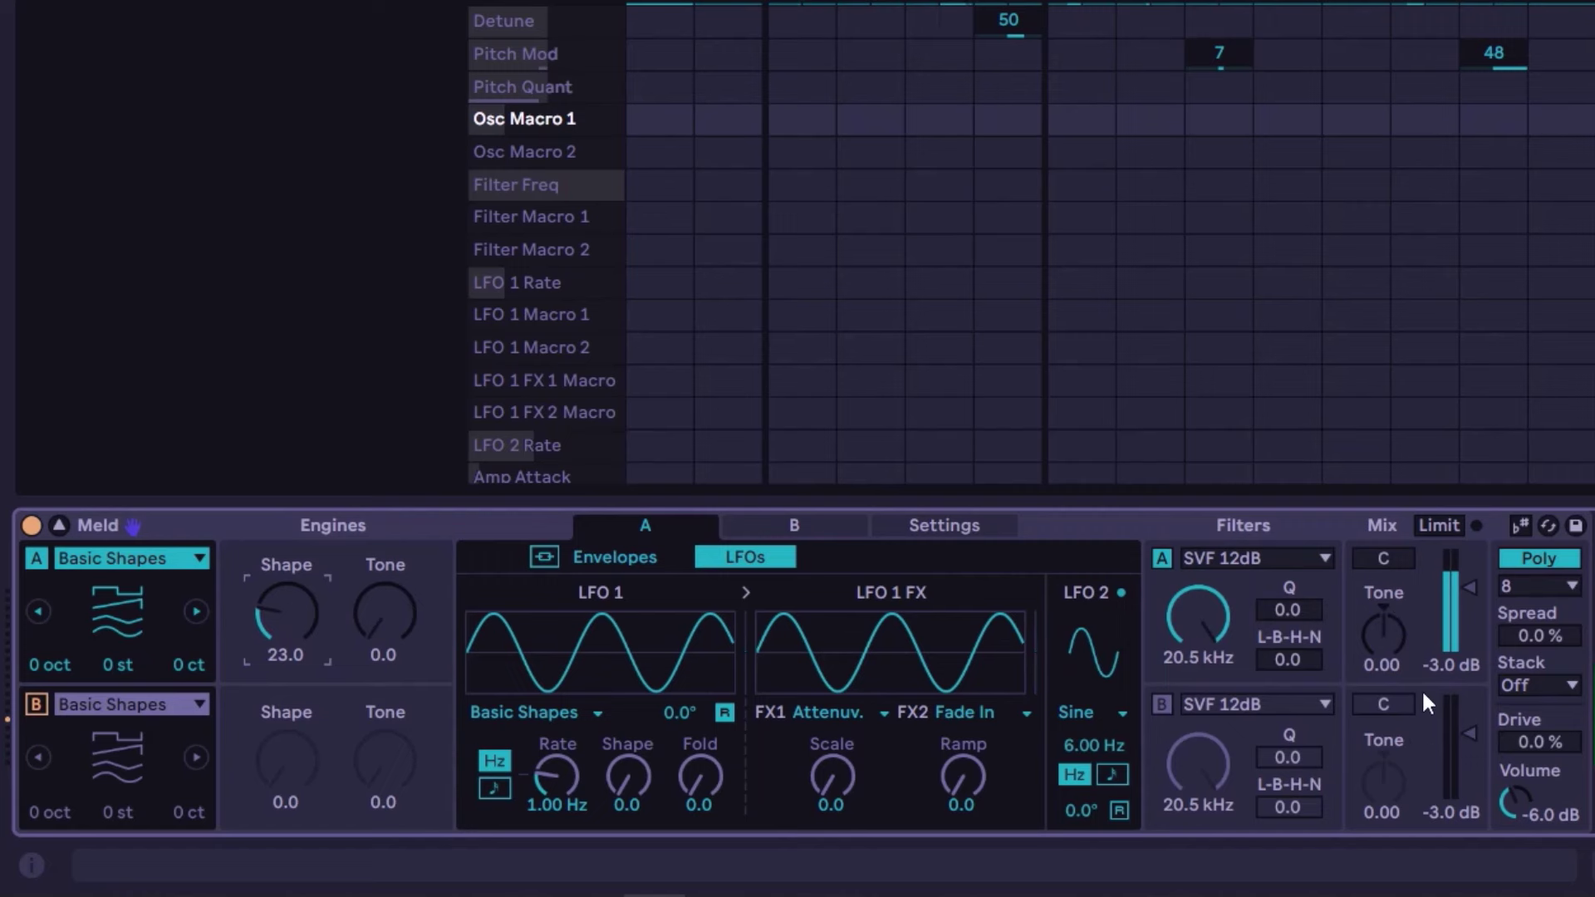
left_click(1404, 557)
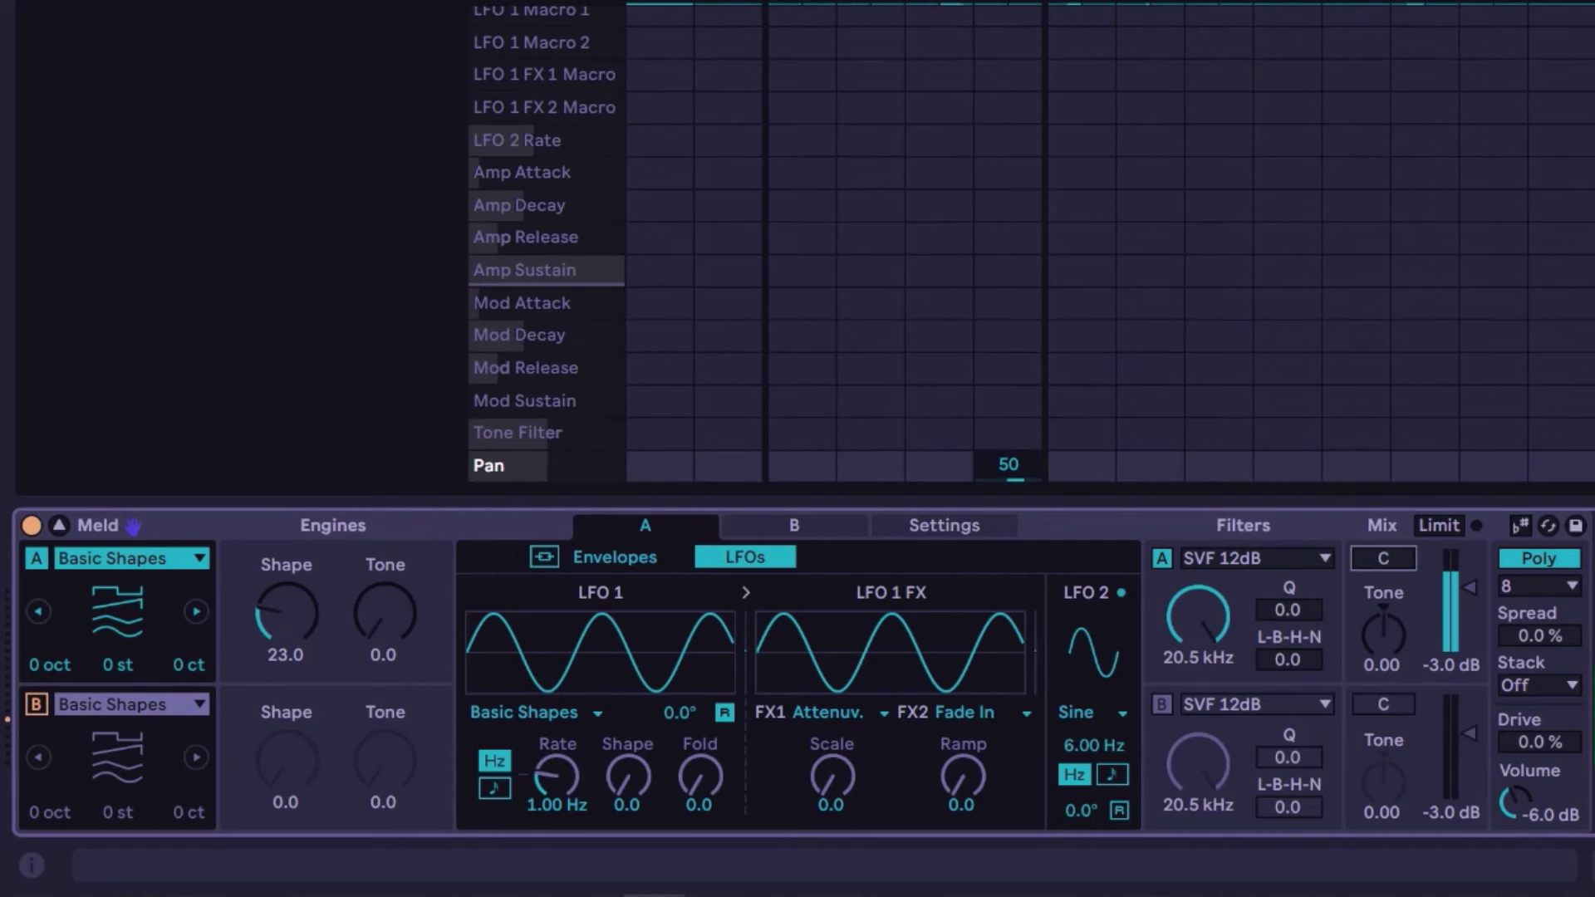
left_click_drag(1387, 555, 1389, 515)
- Turn engine B on and pan it 50L, then recentre both pans and switch B off
left_click(37, 705)
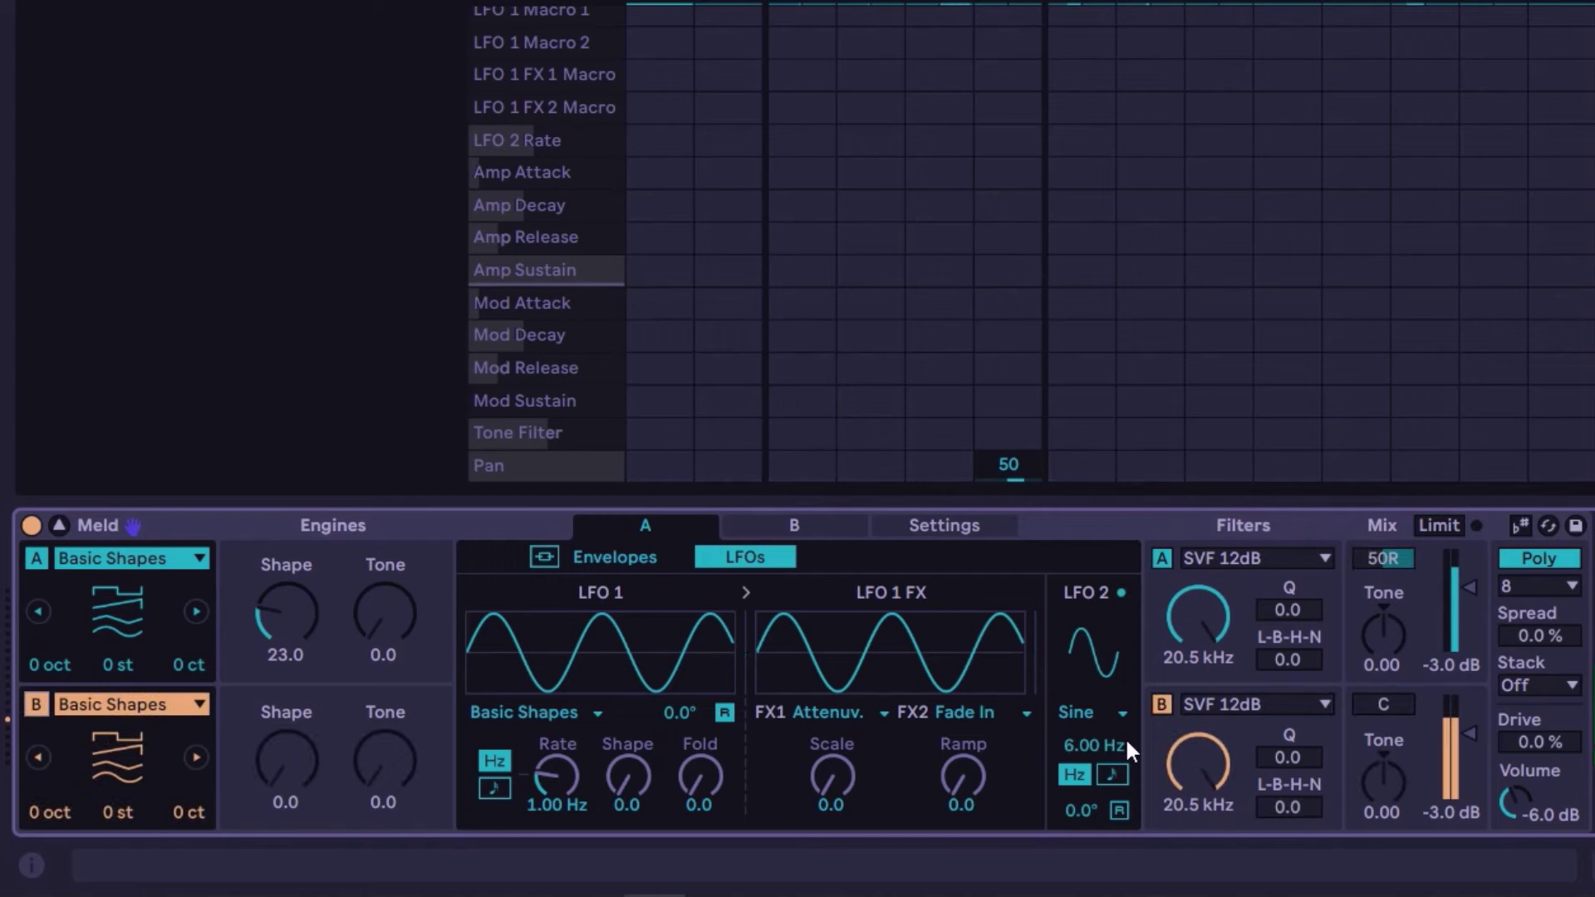
left_click_drag(1383, 703, 1383, 745)
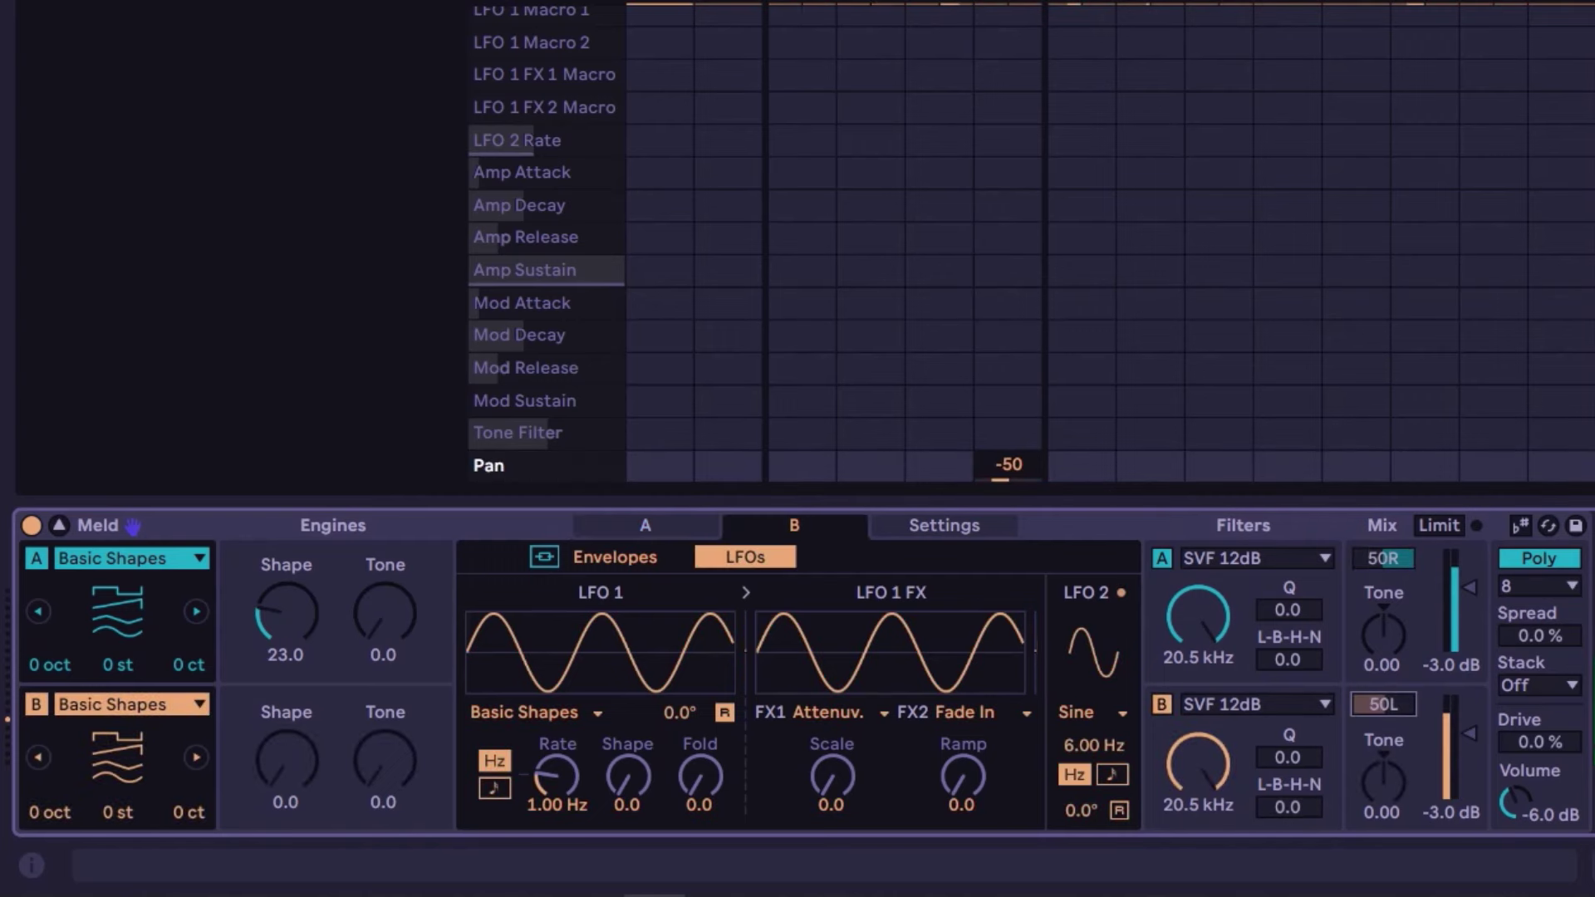
double_click(1376, 700)
double_click(1380, 558)
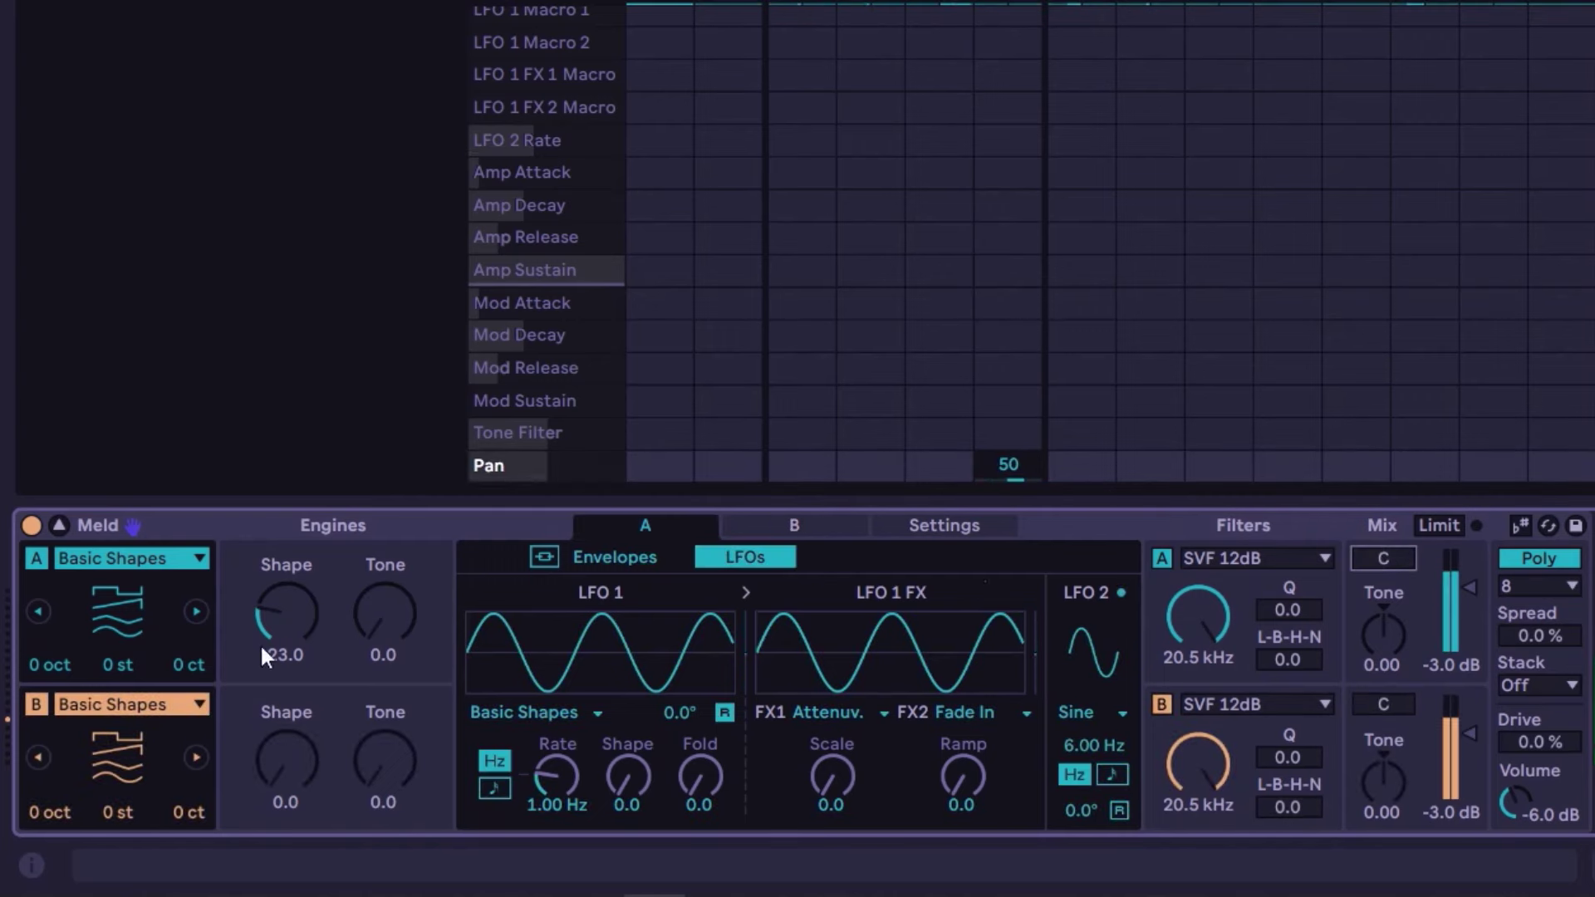
left_click(35, 704)
- Nudge filter A's tone and engine A's output level, then enable the limiter
mouse_move(1363, 665)
left_mouse_down()
mouse_move(1363, 696)
mouse_move(1363, 629)
mouse_move(1363, 699)
mouse_move(1363, 650)
mouse_move(1363, 666)
left_mouse_up()
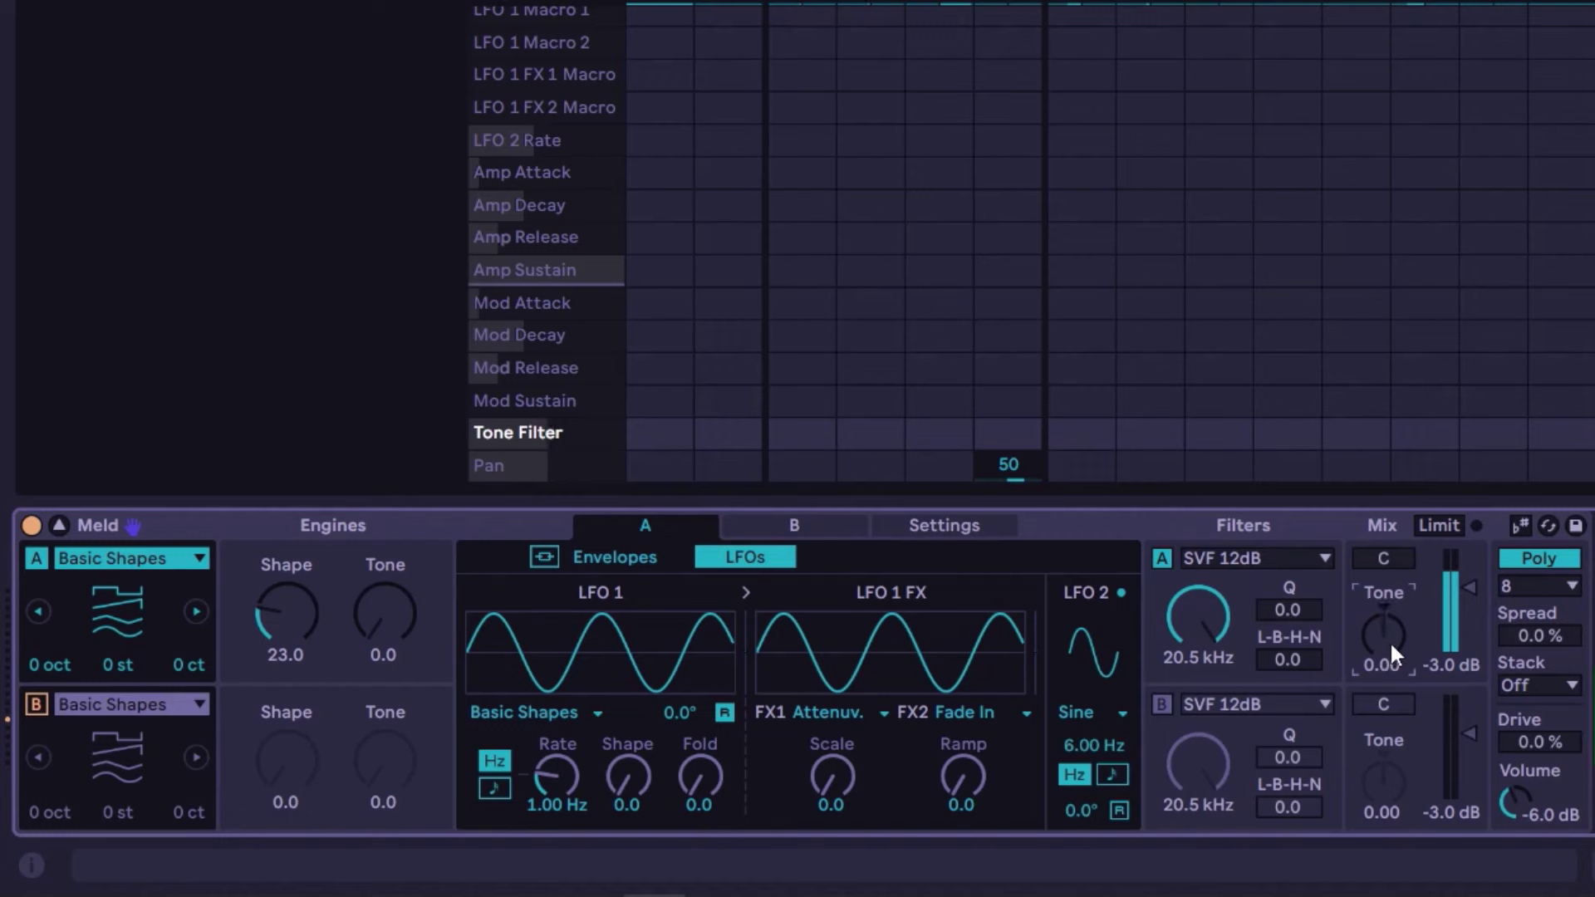
left_click_drag(1465, 585, 1465, 589)
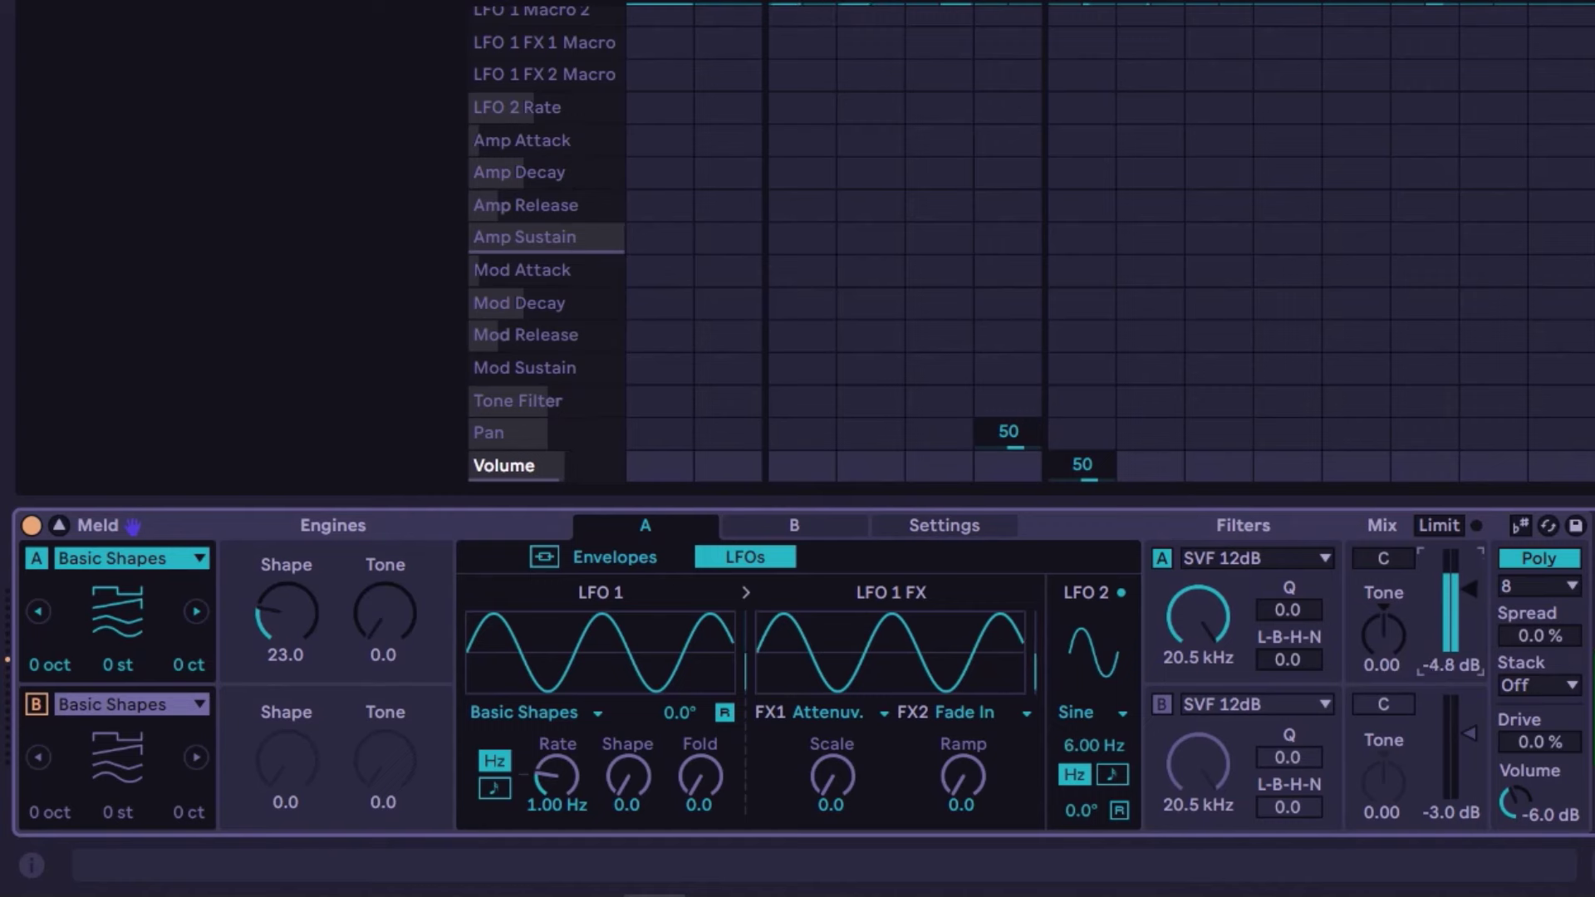
left_click(1441, 523)
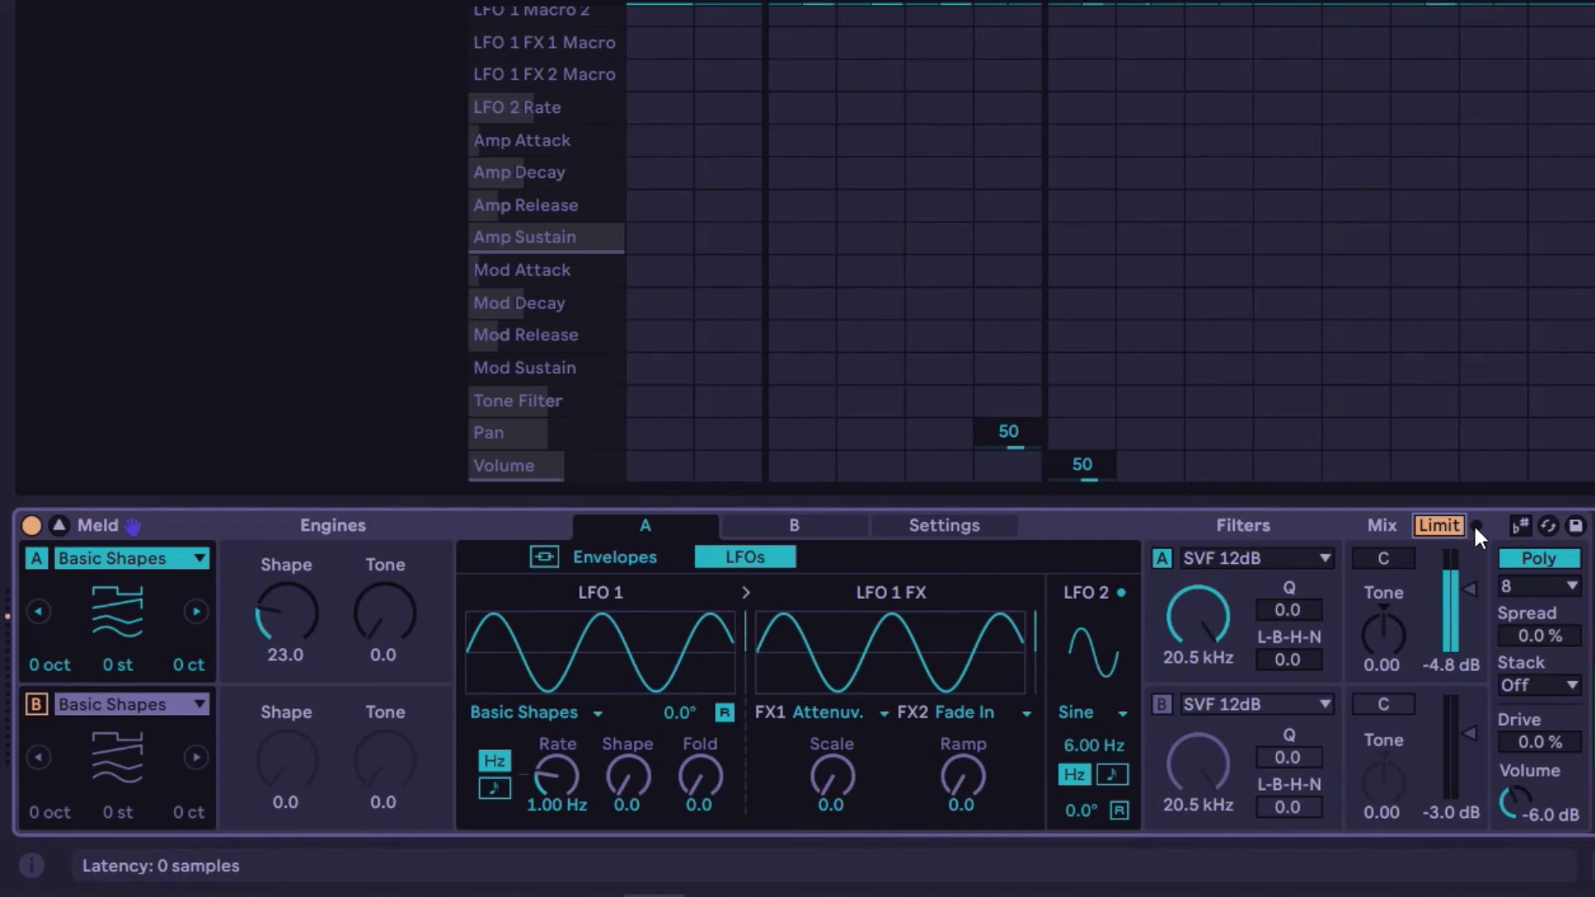
- Try Poly with 12 voices, go back to Mono legato, and raise engine A's level to -1.1 dB
left_click(1558, 562)
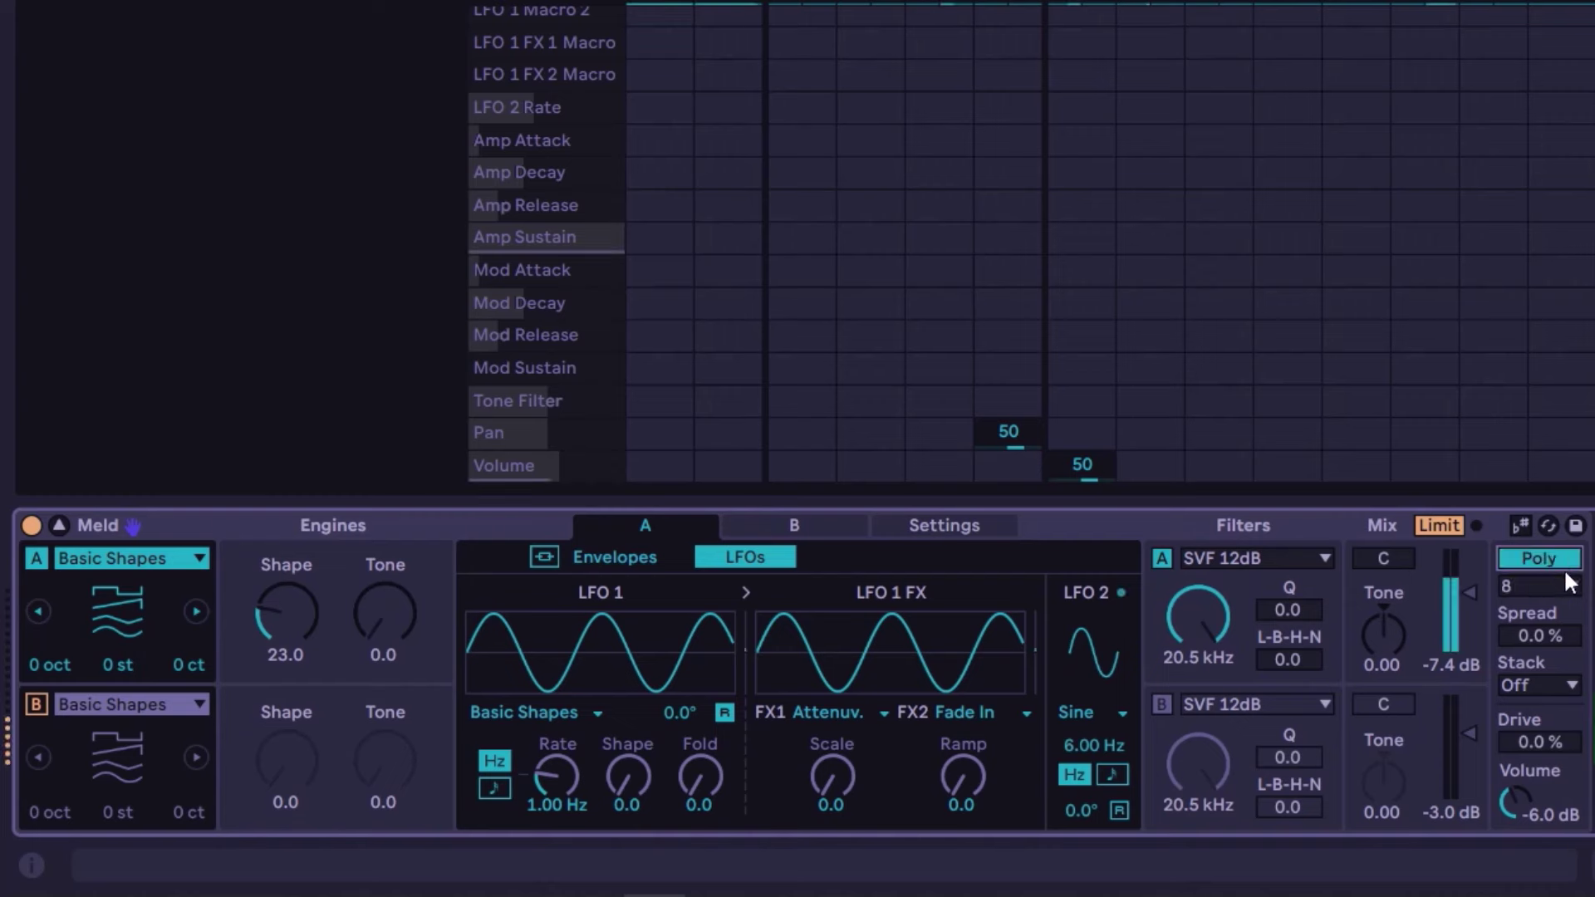
left_click(1556, 586)
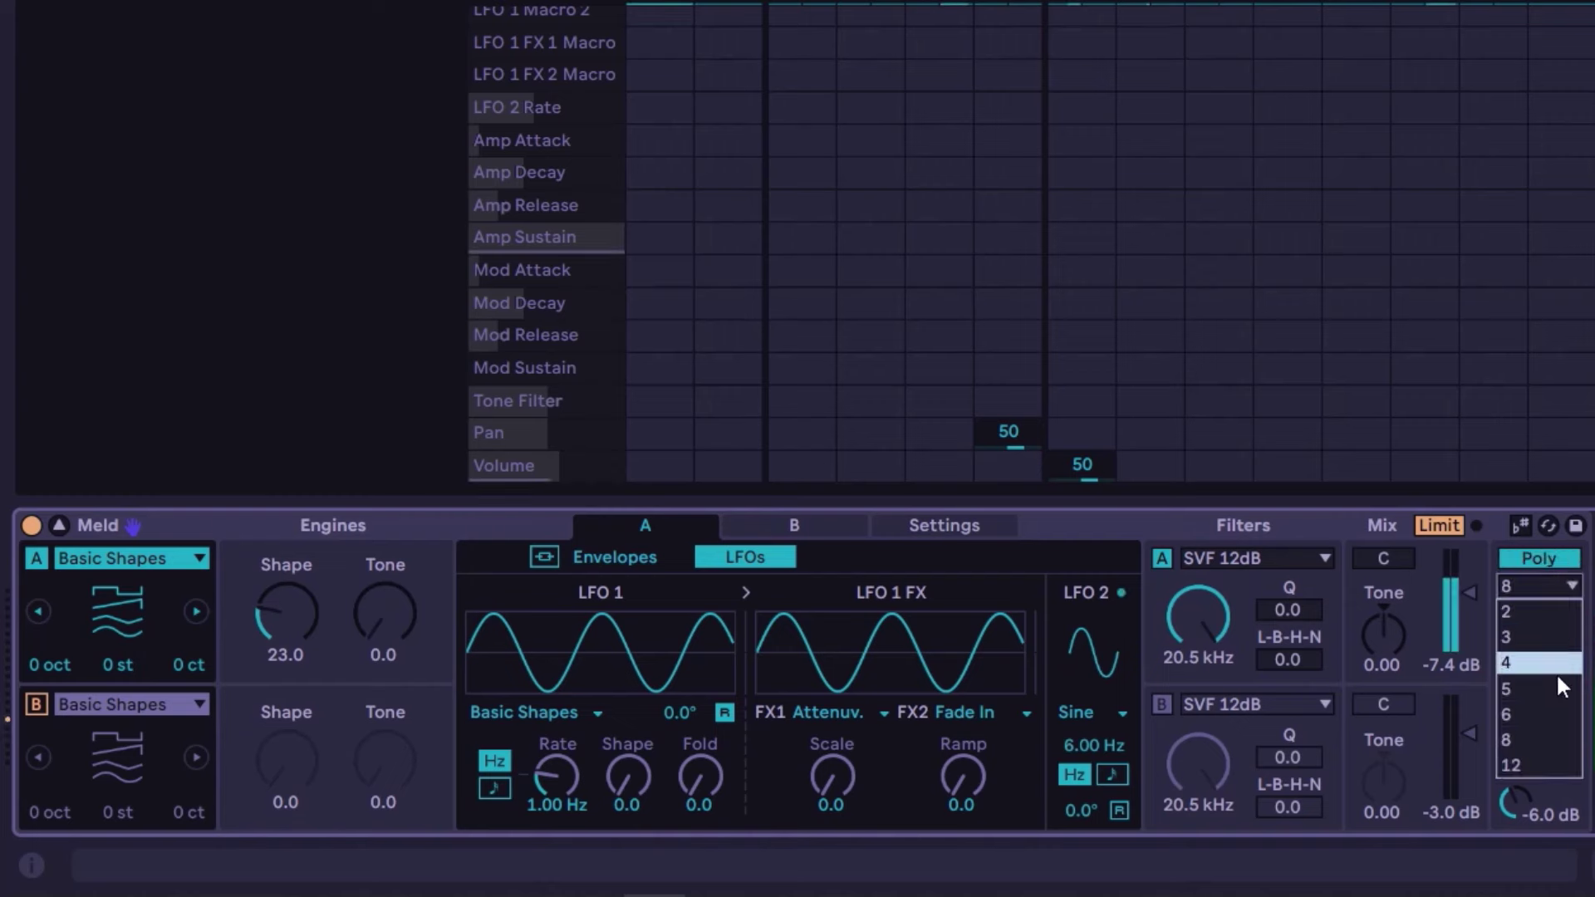
left_click(1526, 767)
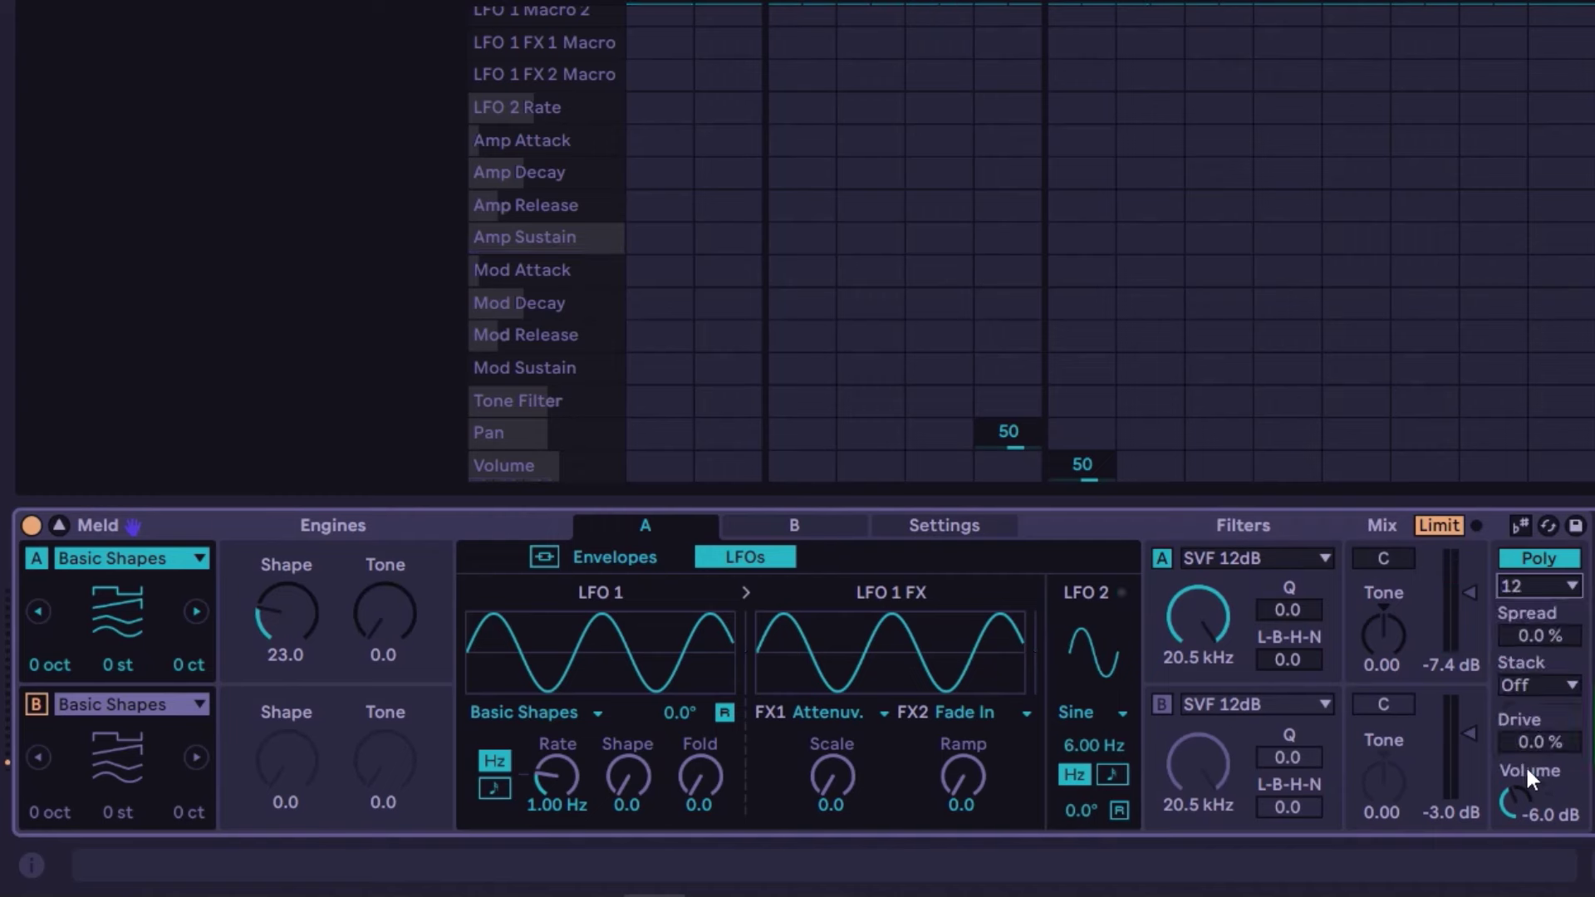
left_click(1557, 558)
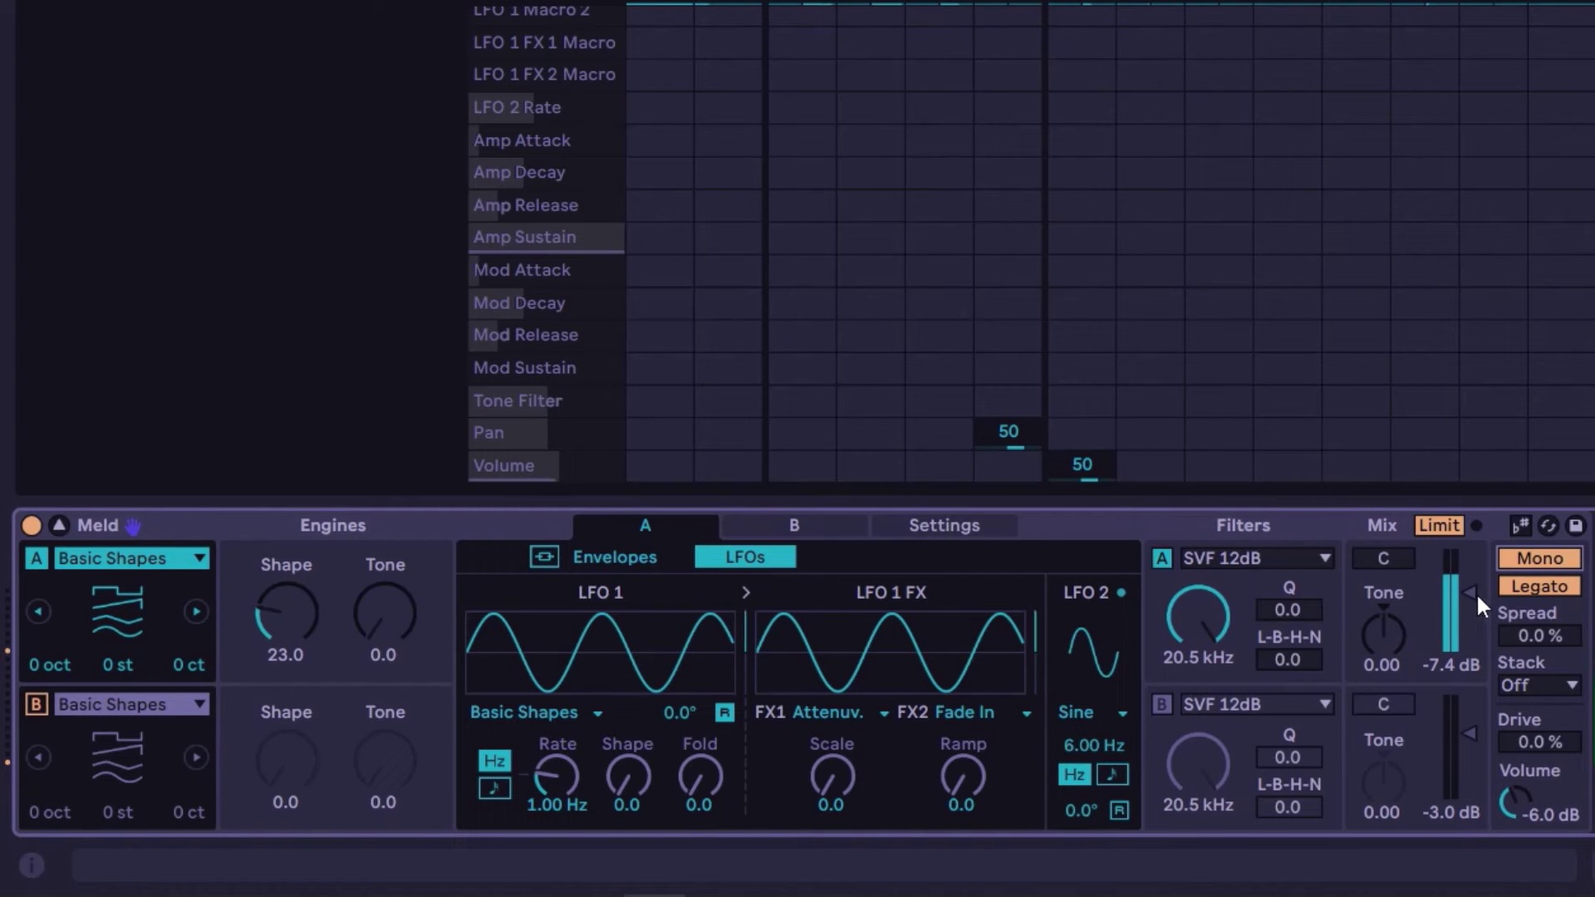
left_click_drag(1468, 592, 1468, 584)
- Switch to Poly with 8 voices and sweep the voice spread up and down
left_click(1538, 559)
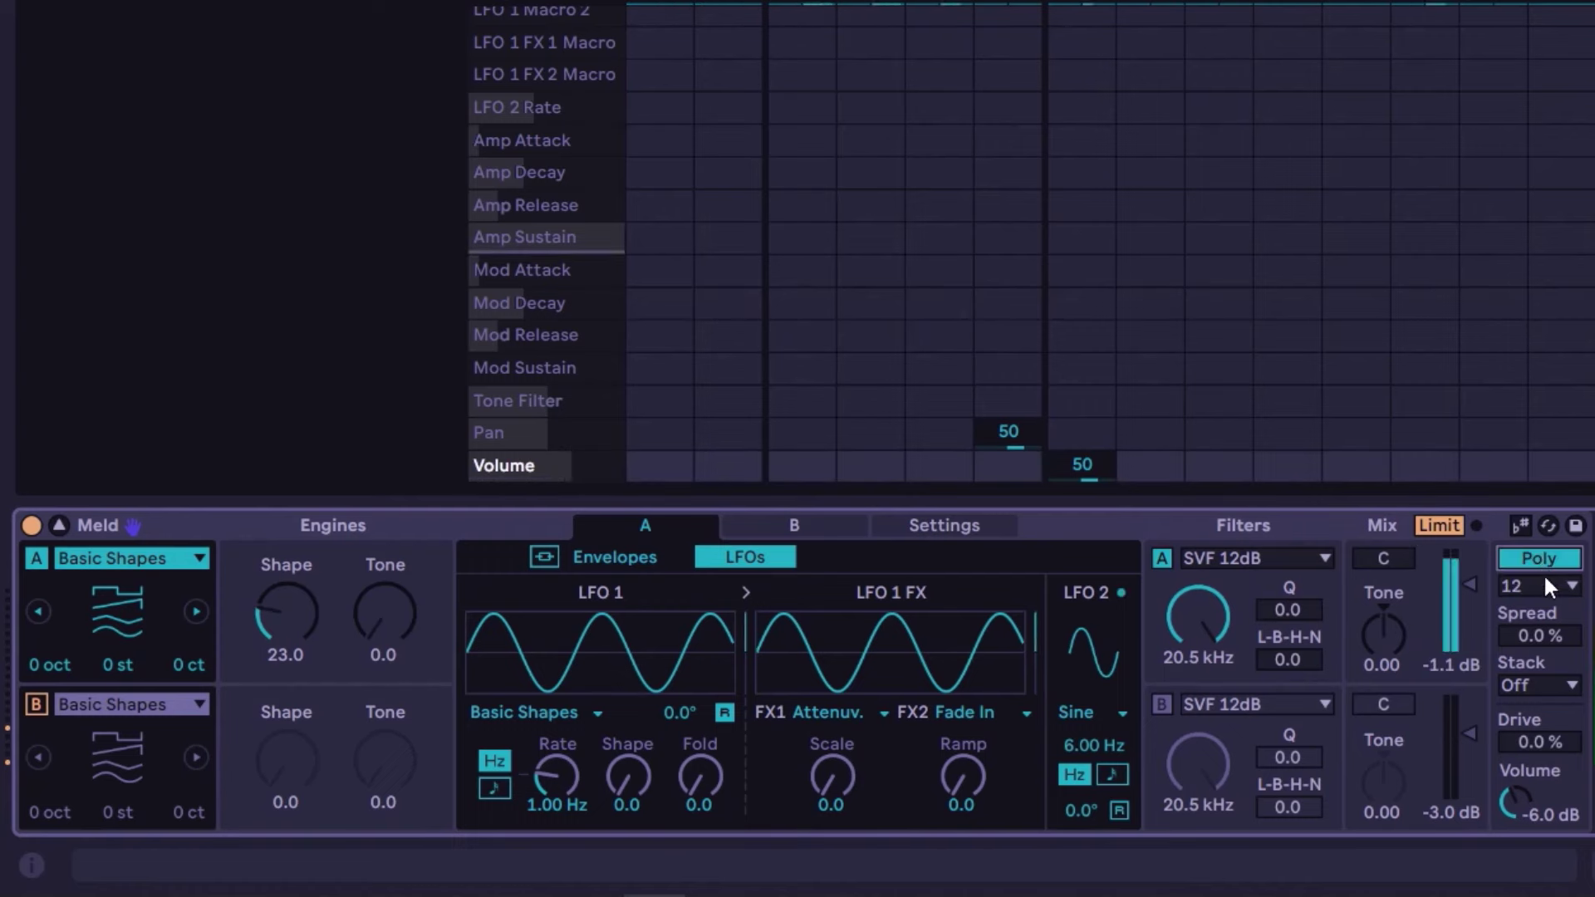
left_click(1546, 583)
left_click(1562, 738)
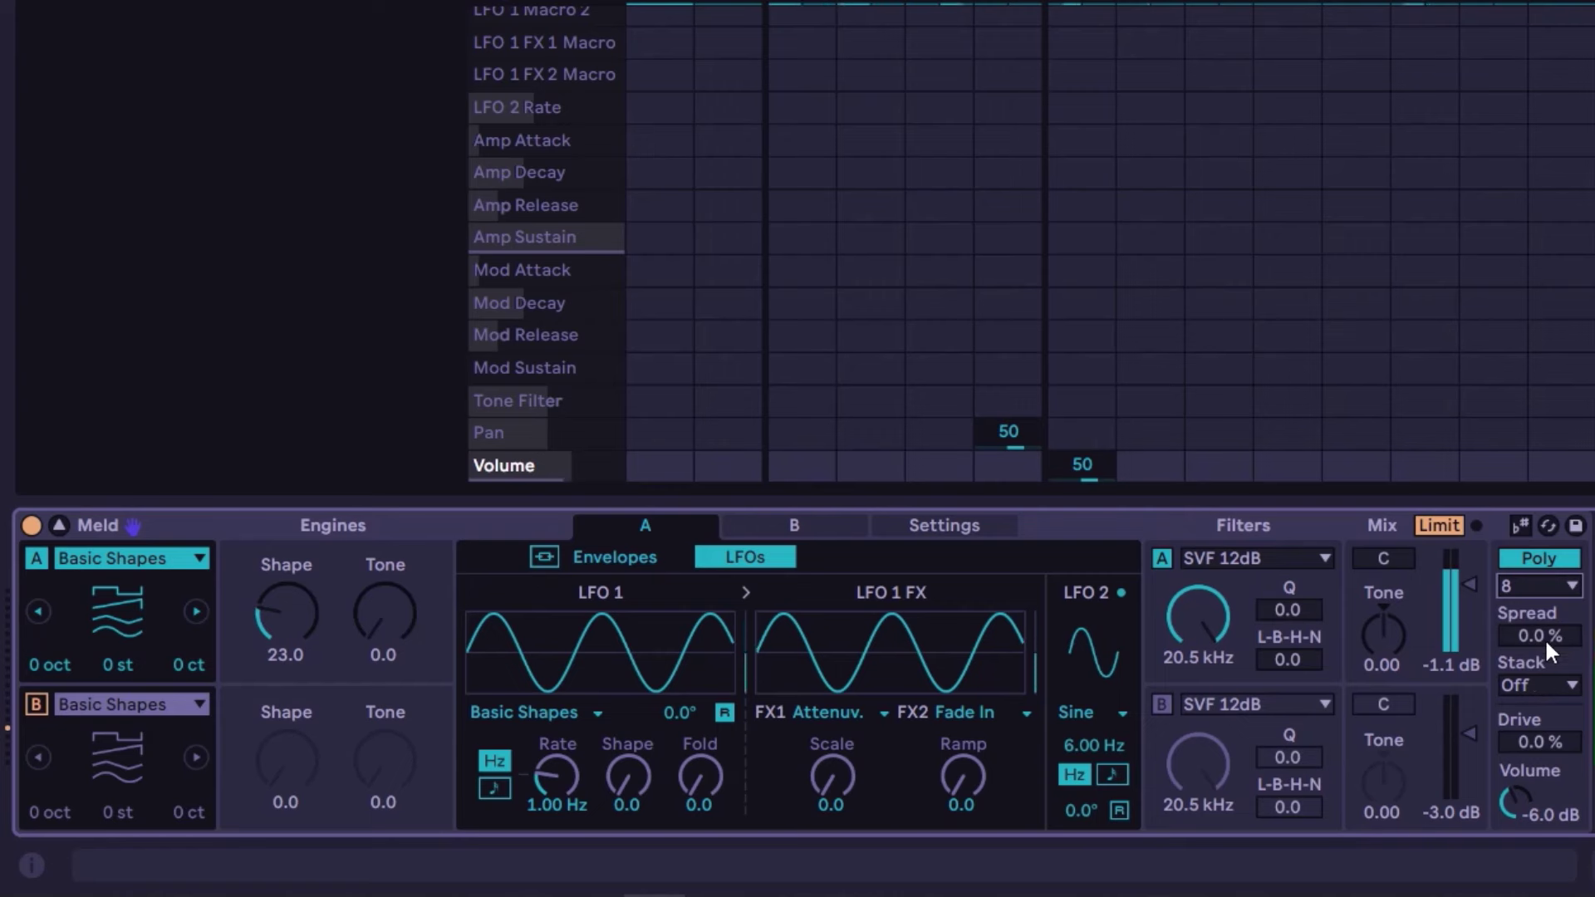
left_click_drag(1543, 638, 1543, 573)
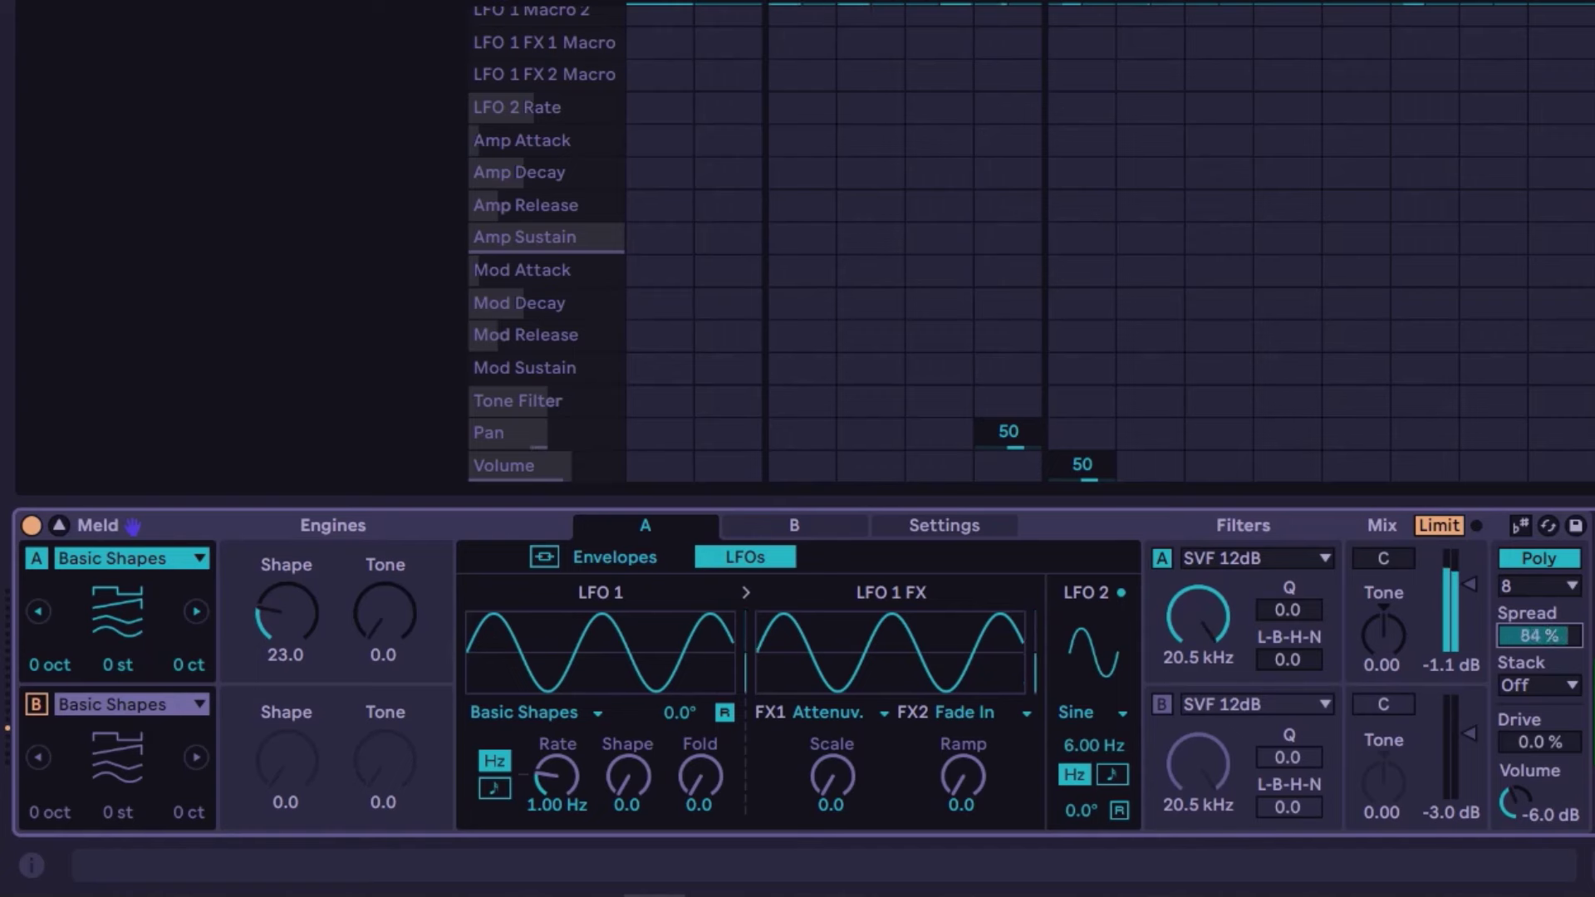
left_click_drag(1541, 638, 1542, 691)
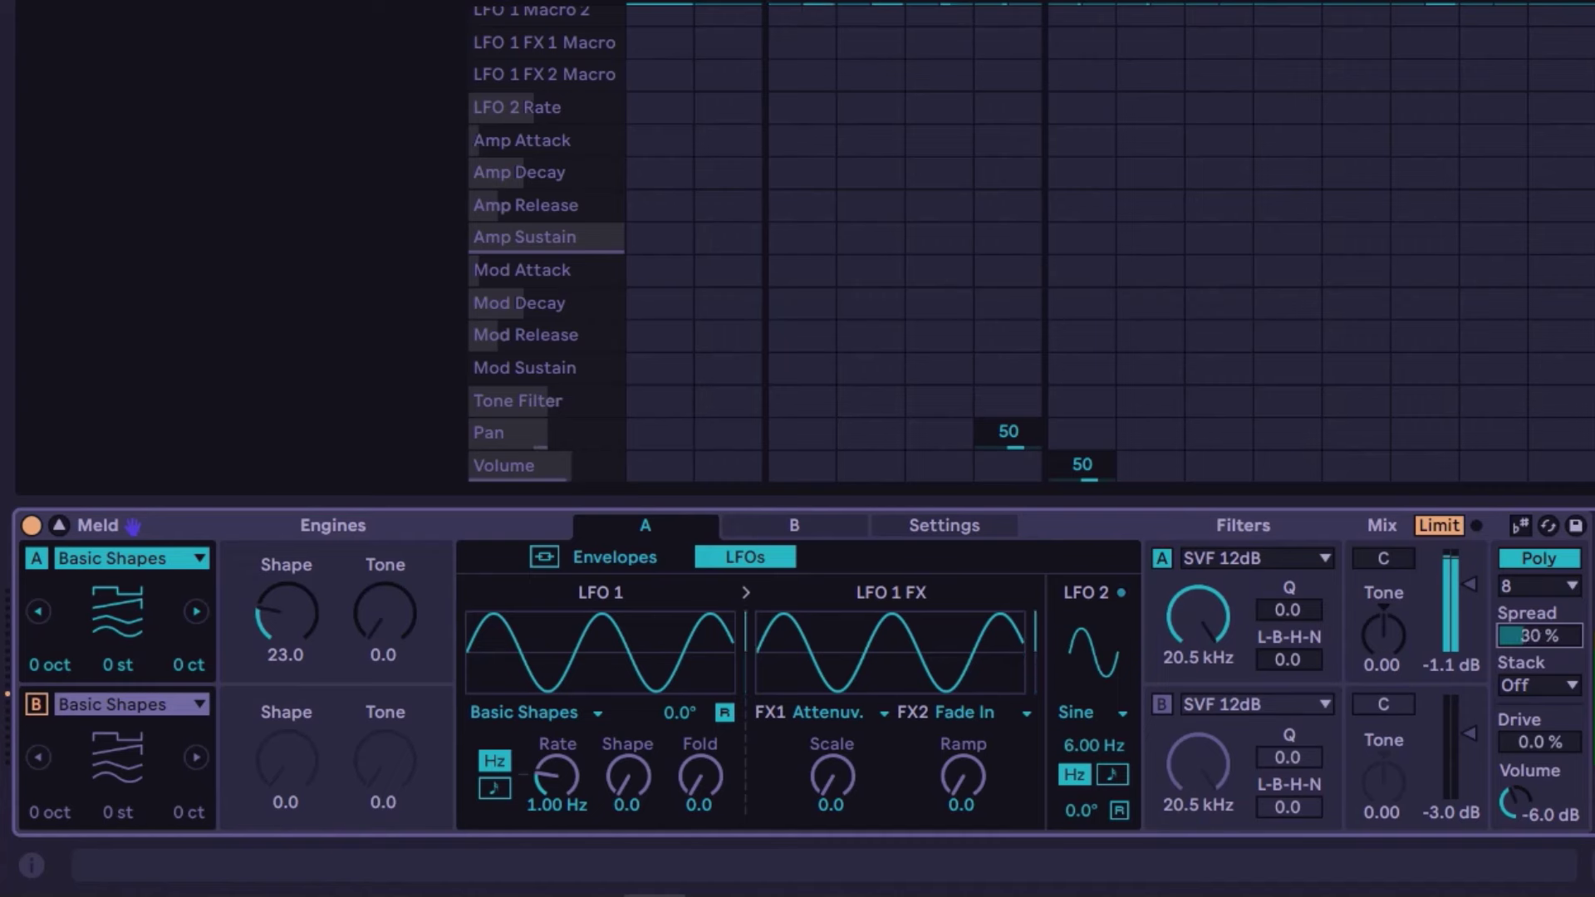
left_click_drag(1543, 634, 1552, 642)
left_click(1551, 686)
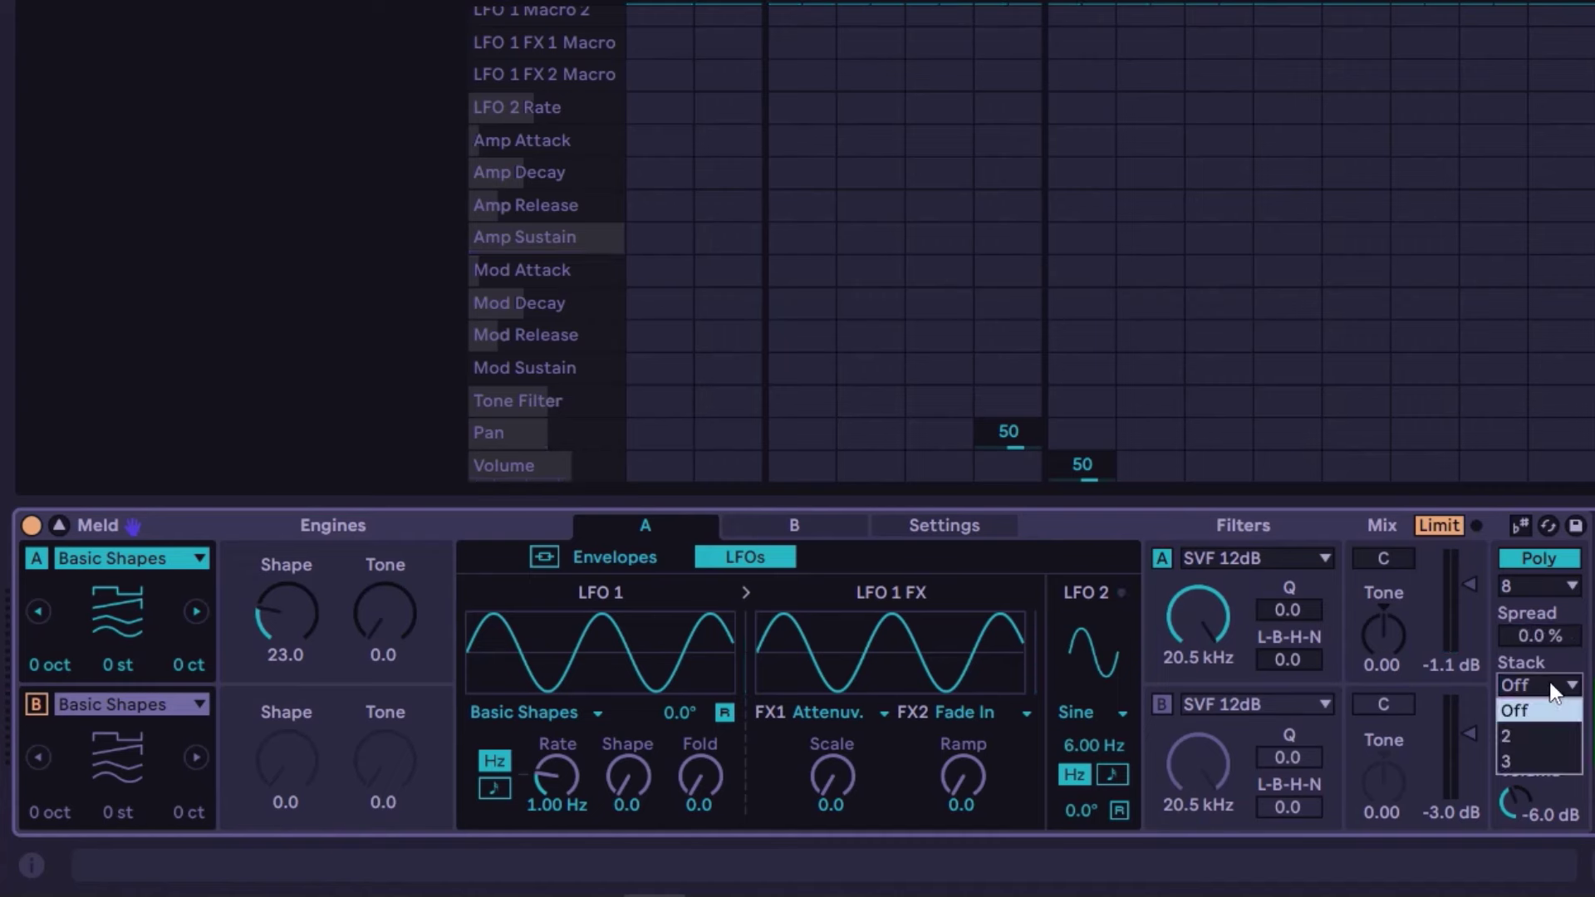
- Stack three voices per note, set 12-voice polyphony, and sweep the spread, ending at 65%
left_click(1519, 767)
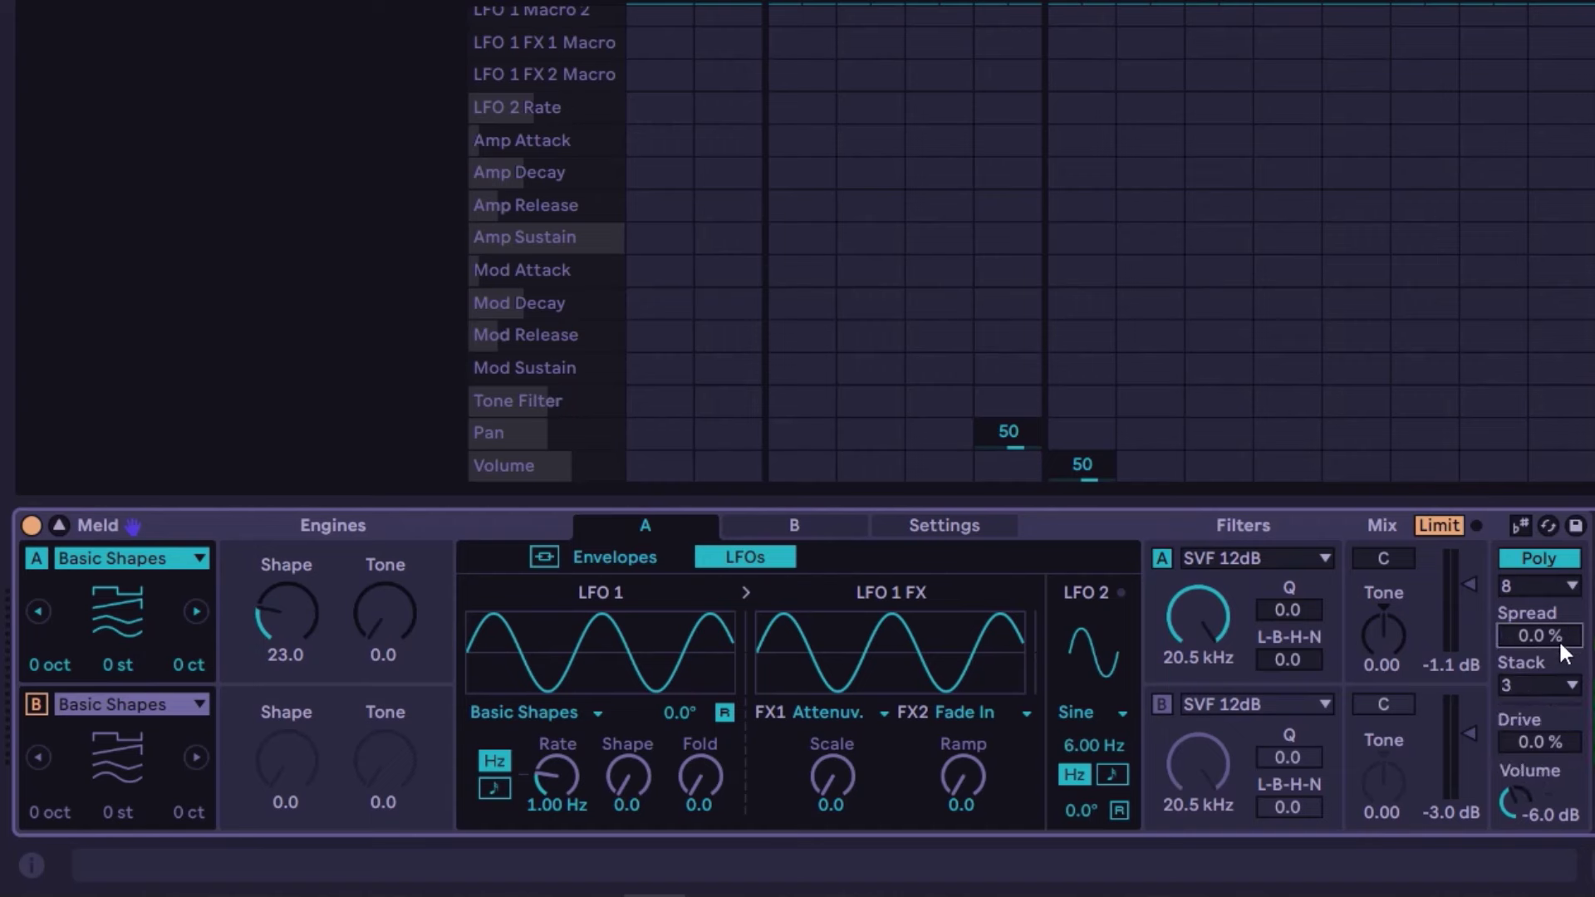
left_click_drag(1558, 639, 1541, 569)
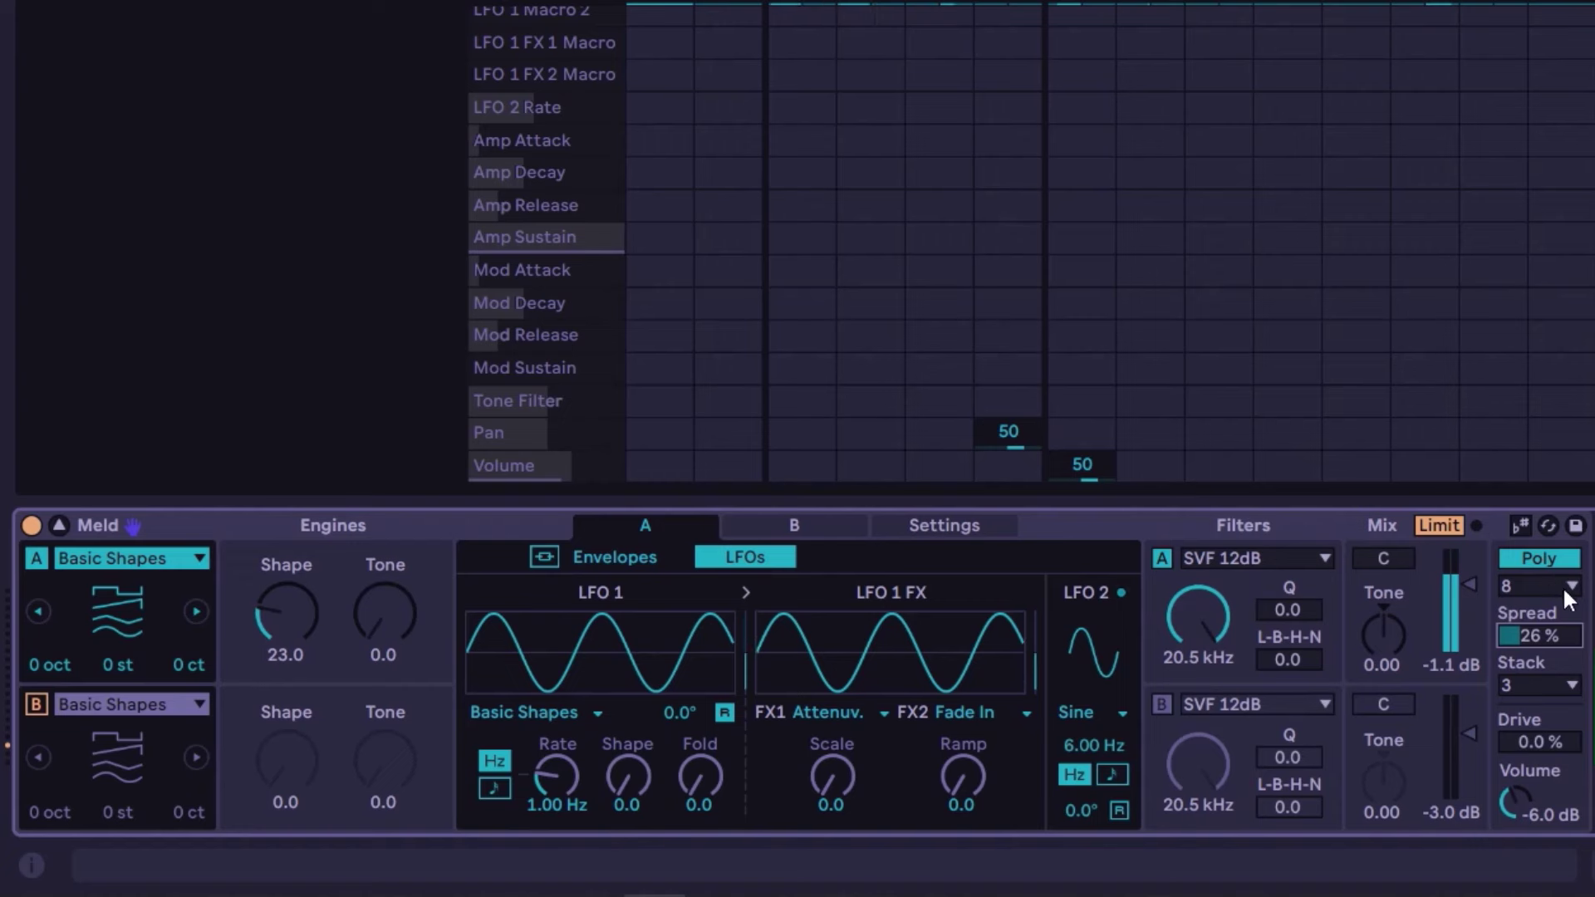
left_click(1568, 586)
left_click(1535, 765)
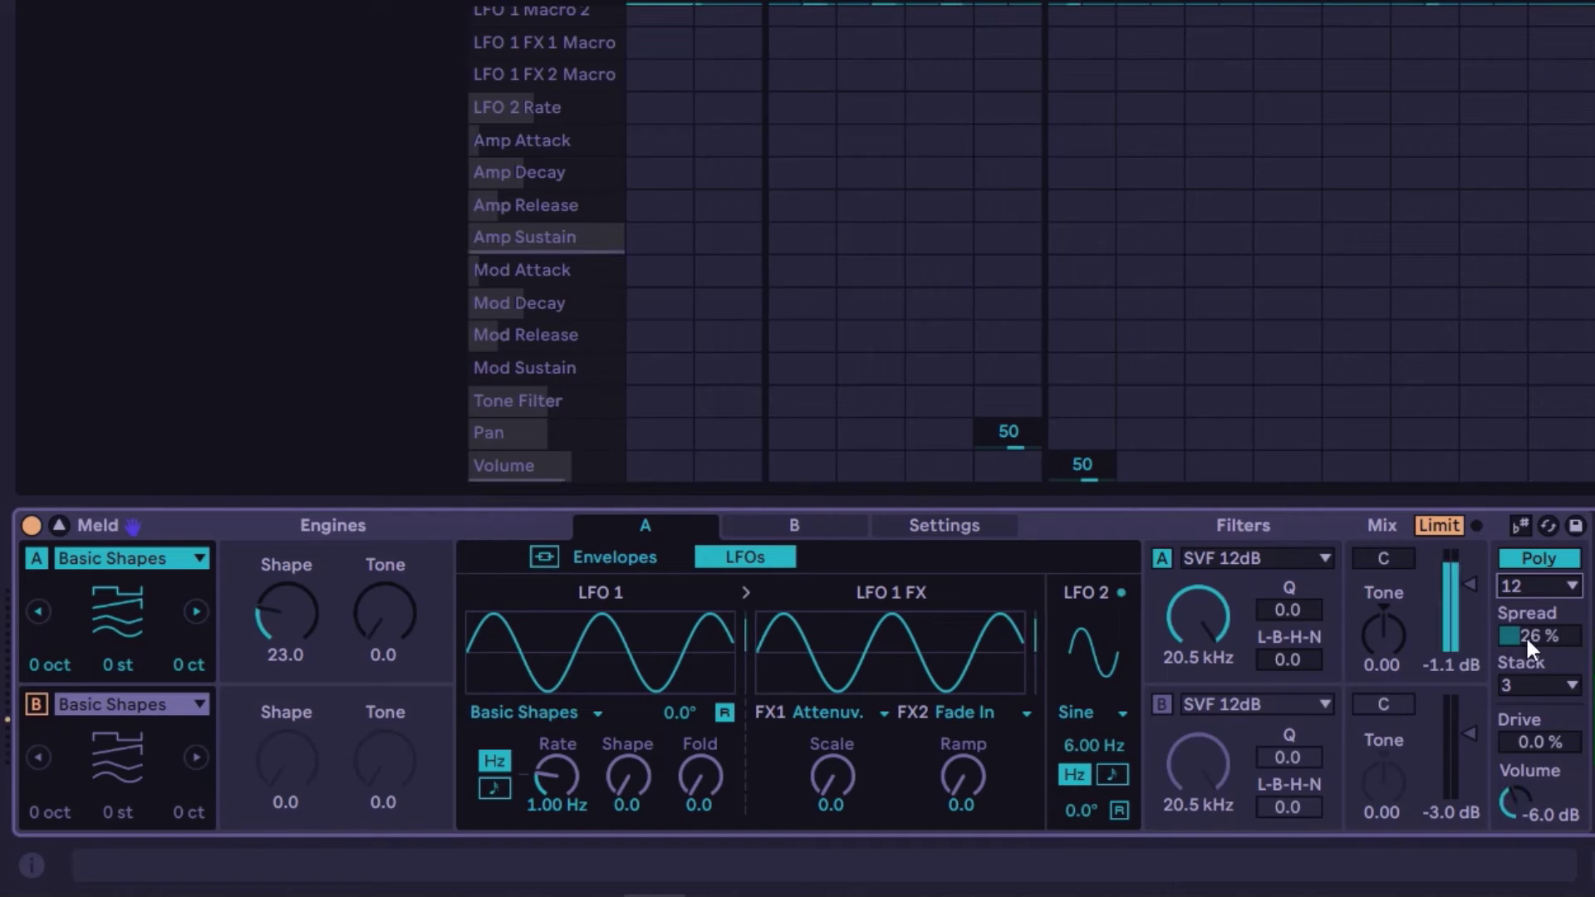
mouse_move(1524, 635)
left_mouse_down()
mouse_move(1525, 660)
mouse_move(1525, 631)
left_mouse_up()
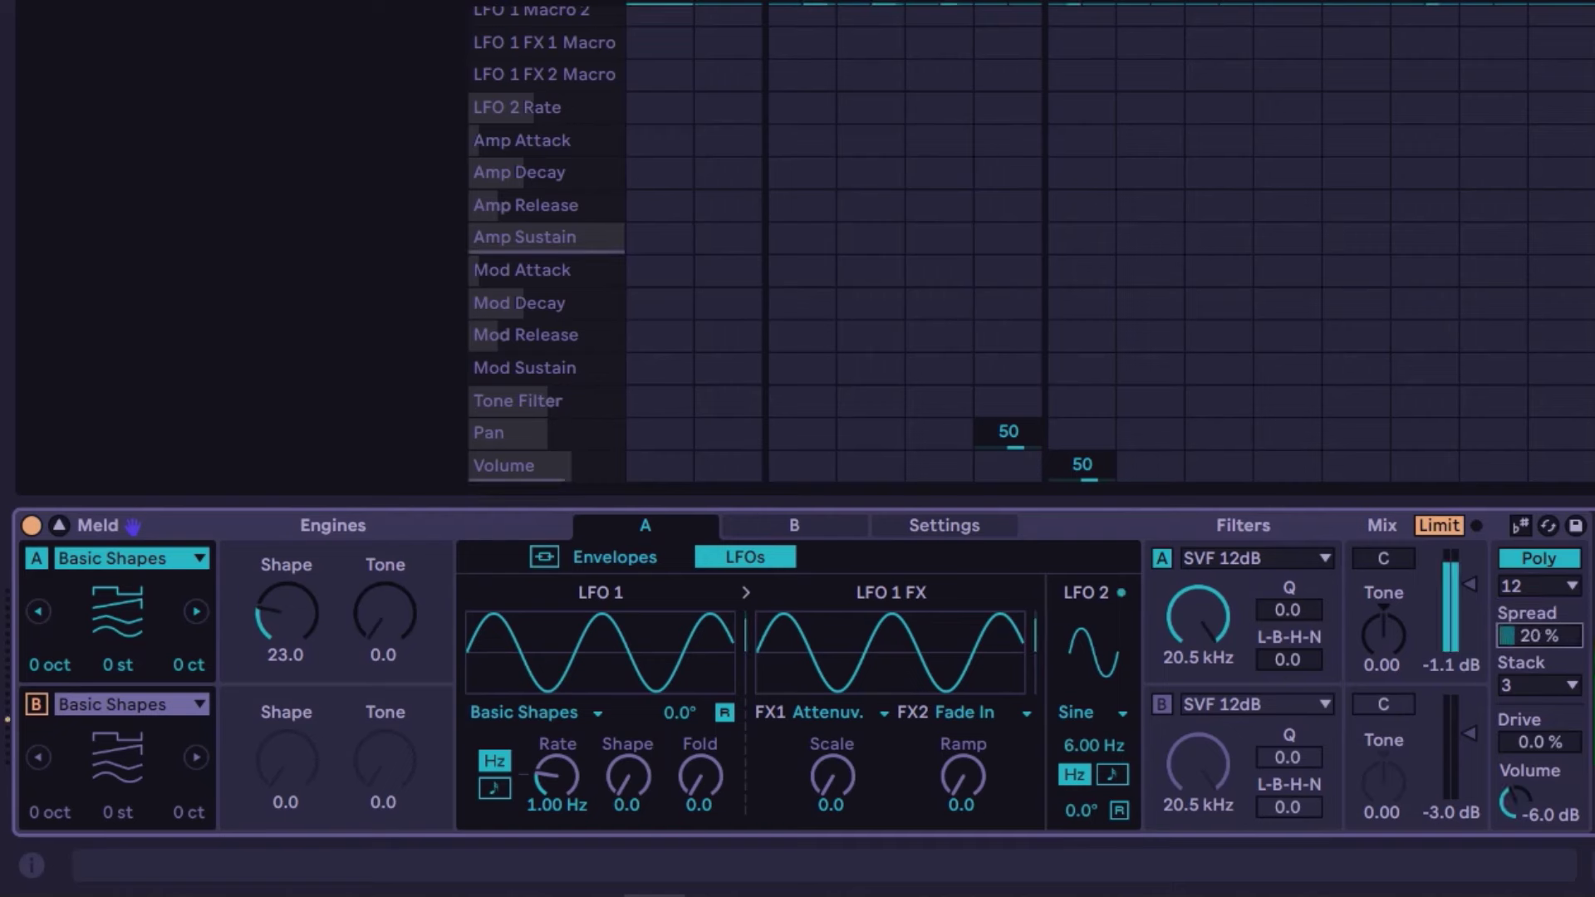
mouse_move(1524, 635)
left_mouse_down()
mouse_move(1525, 589)
mouse_move(1525, 663)
left_mouse_up()
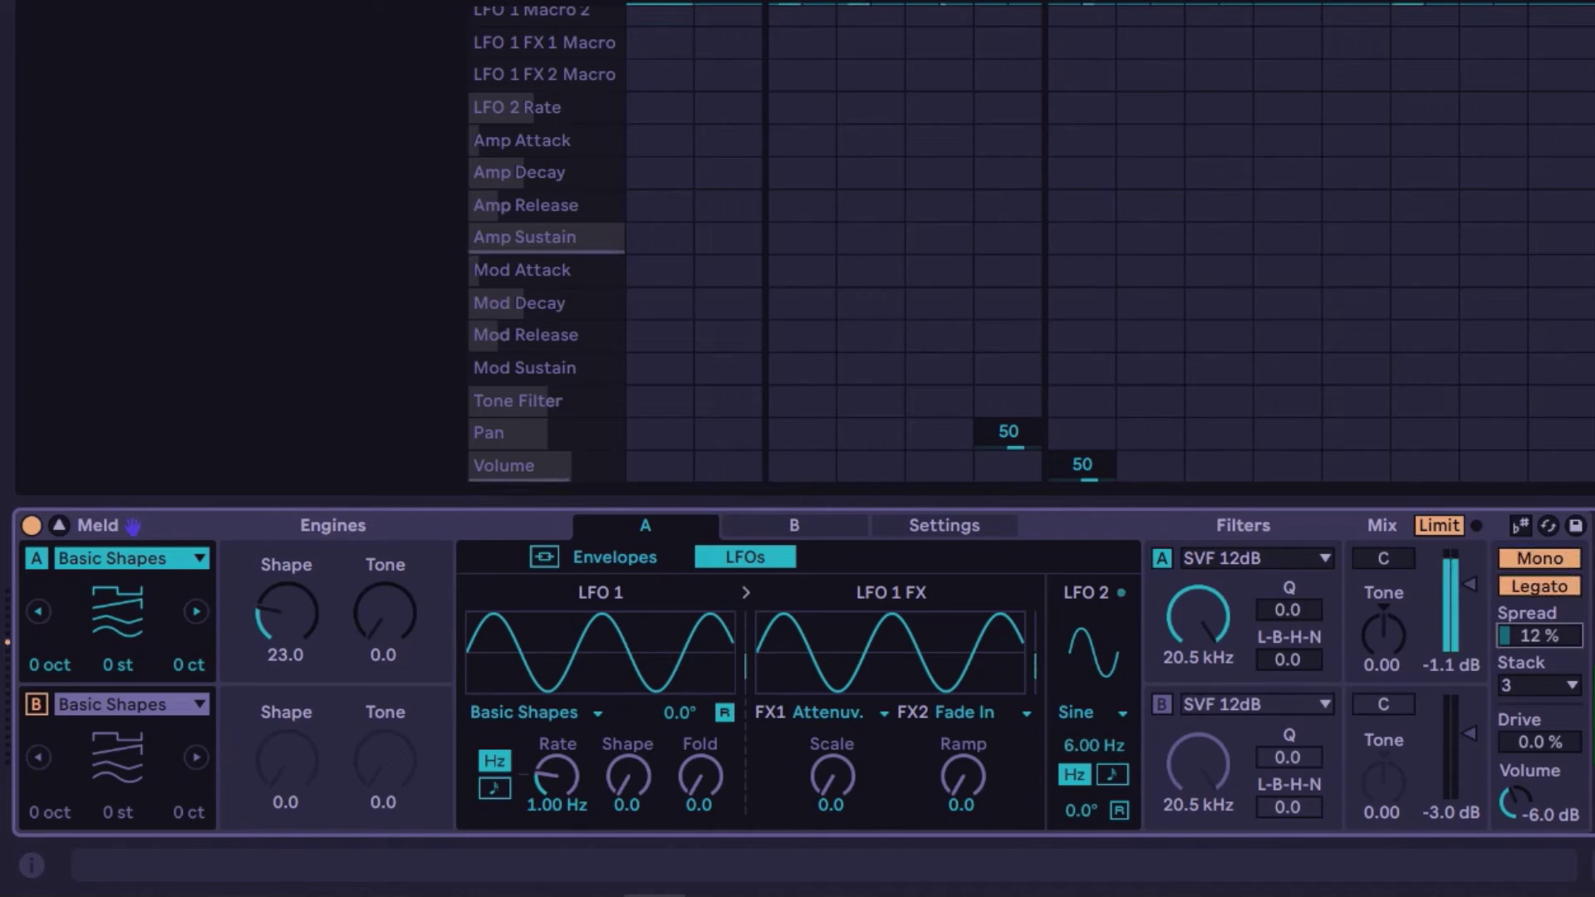
left_click_drag(1536, 665, 1536, 675)
- Turn stacking off, switch to Poly, set Drive to 73%, and show engine A's envelopes
left_click(1541, 686)
left_click(1544, 658)
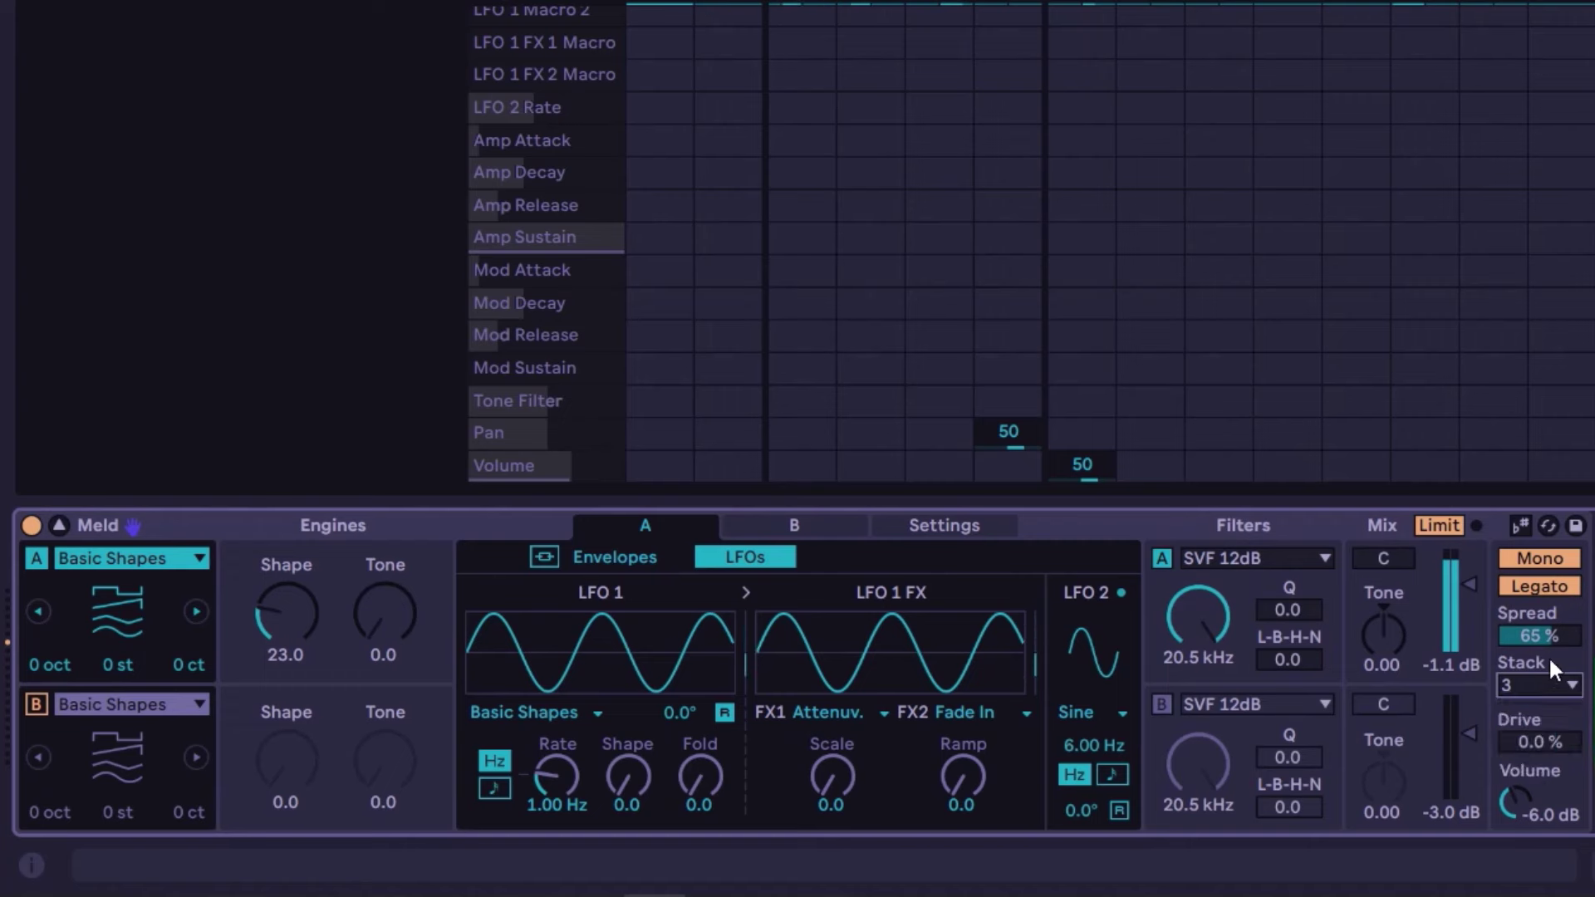
left_click(1543, 682)
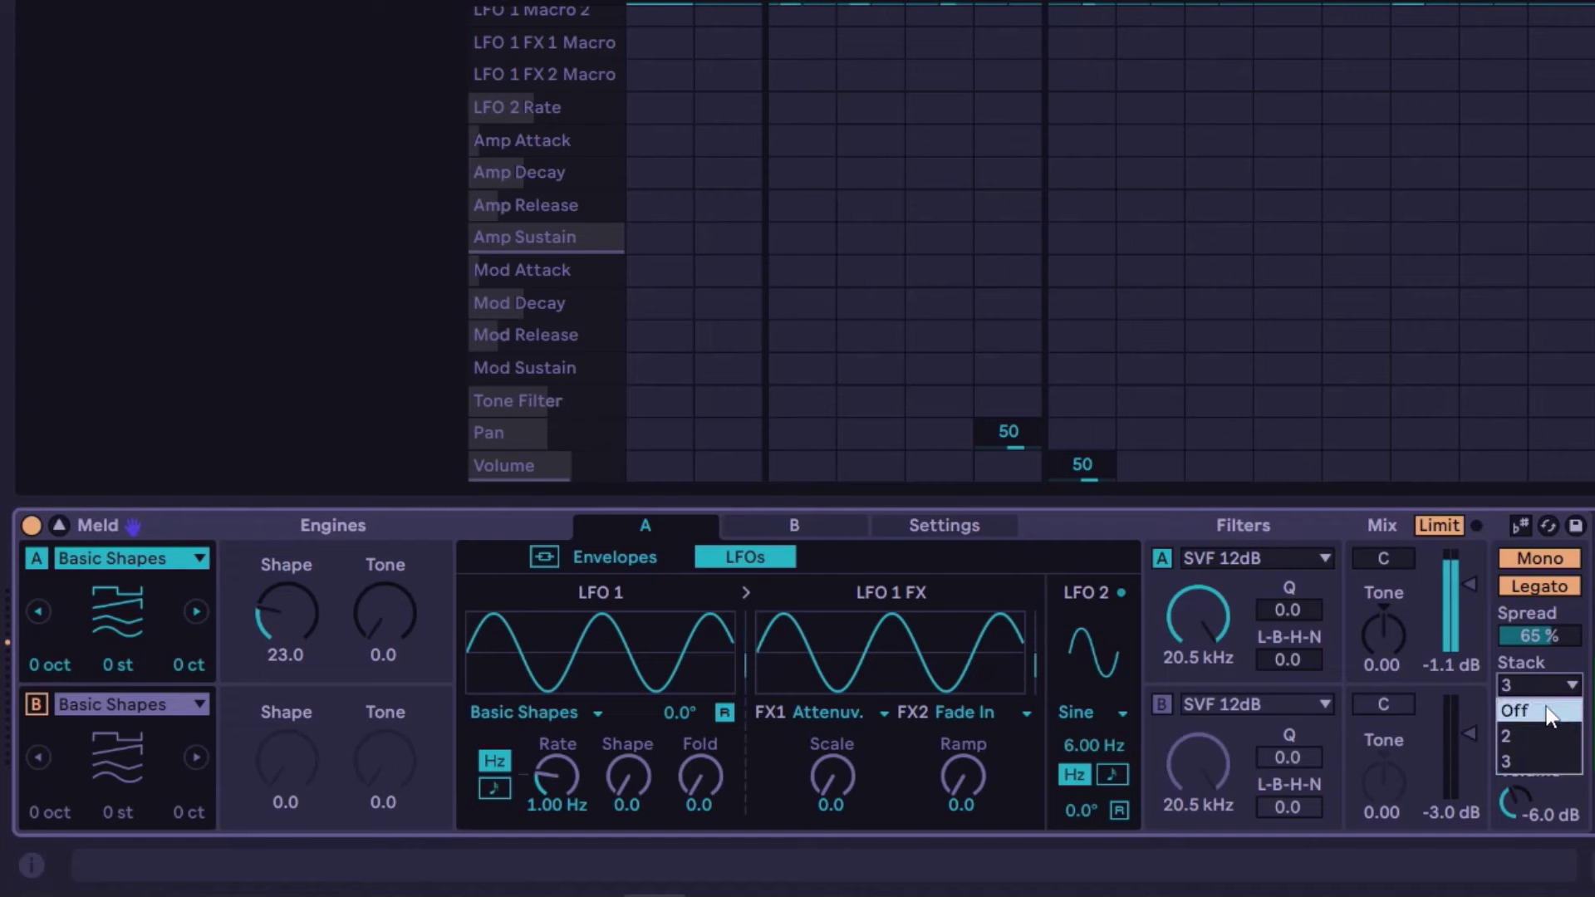
left_click(1545, 712)
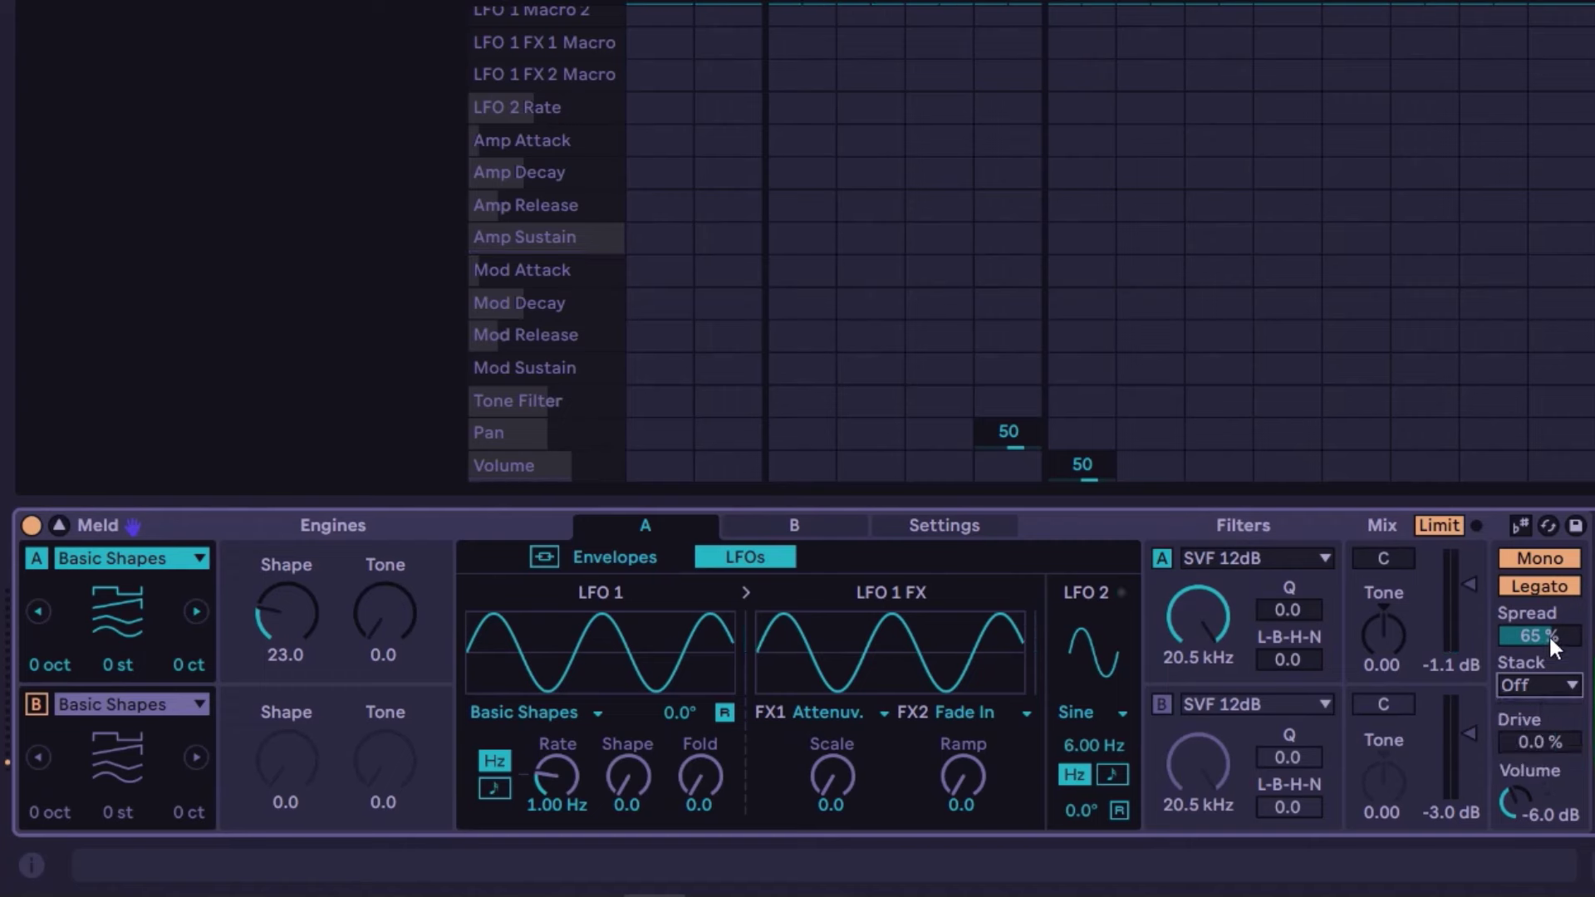
left_click(1562, 559)
left_click_drag(1543, 736, 1547, 773)
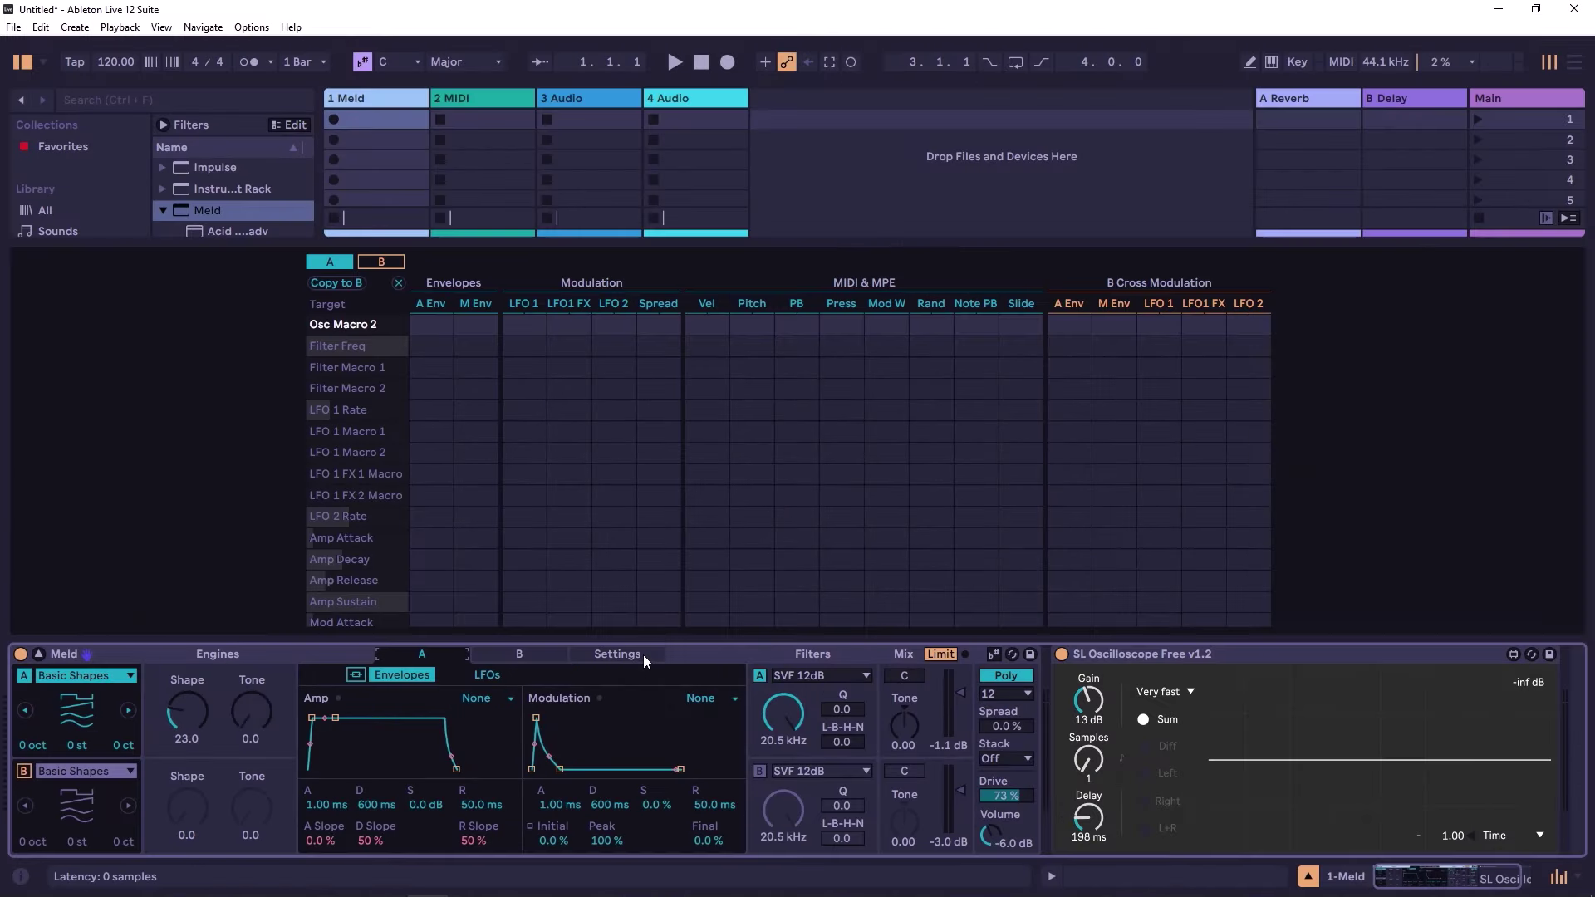
left_click(980, 533)
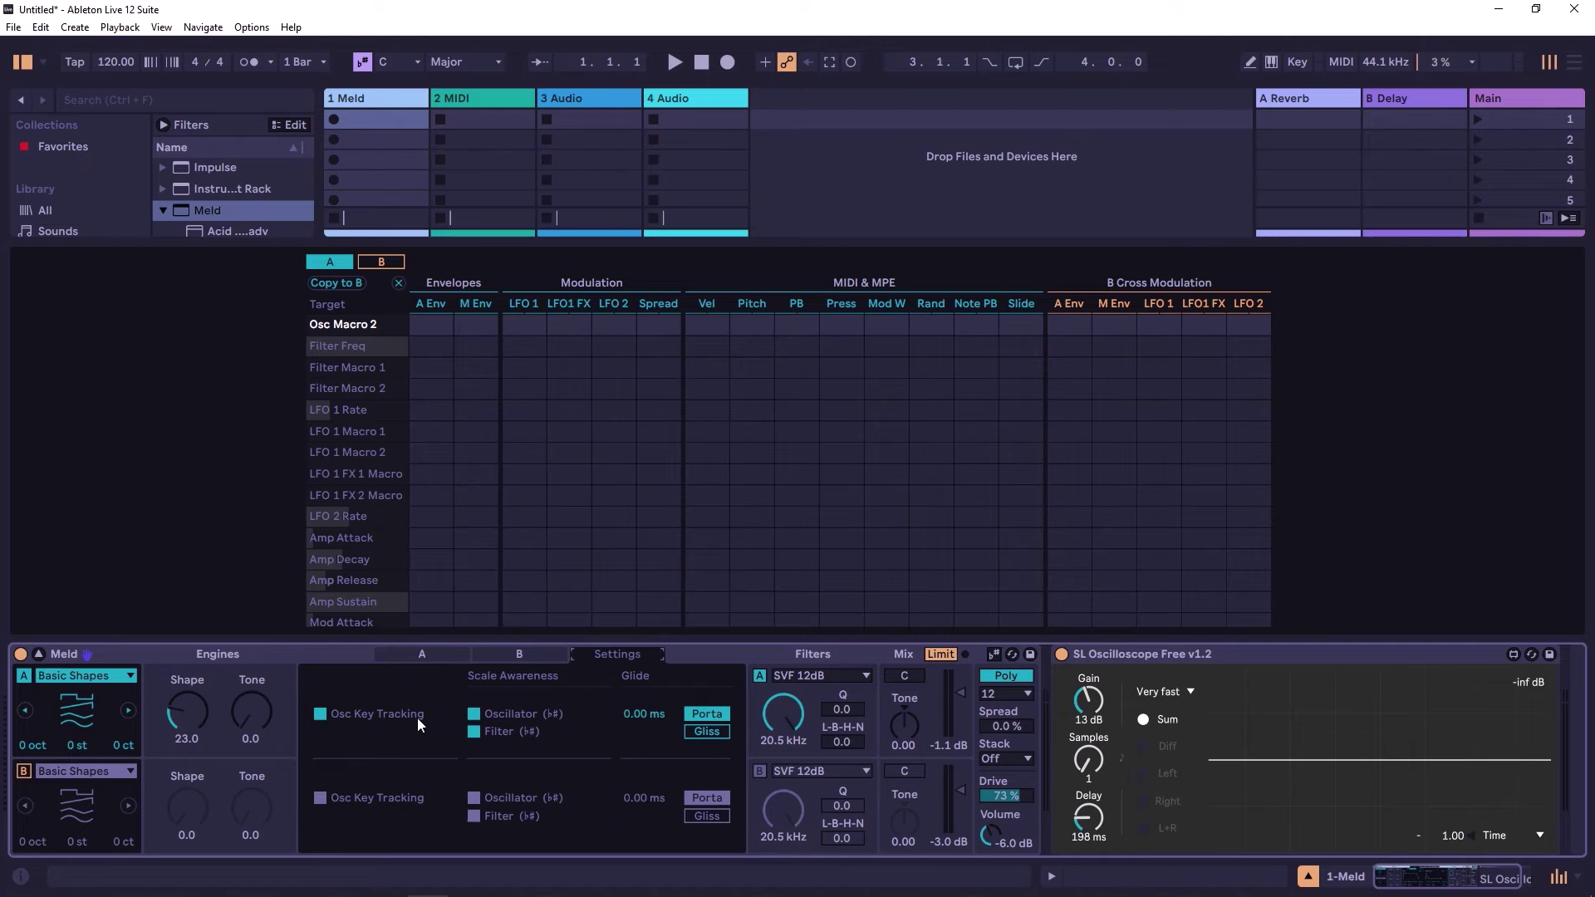
left_click(412, 655)
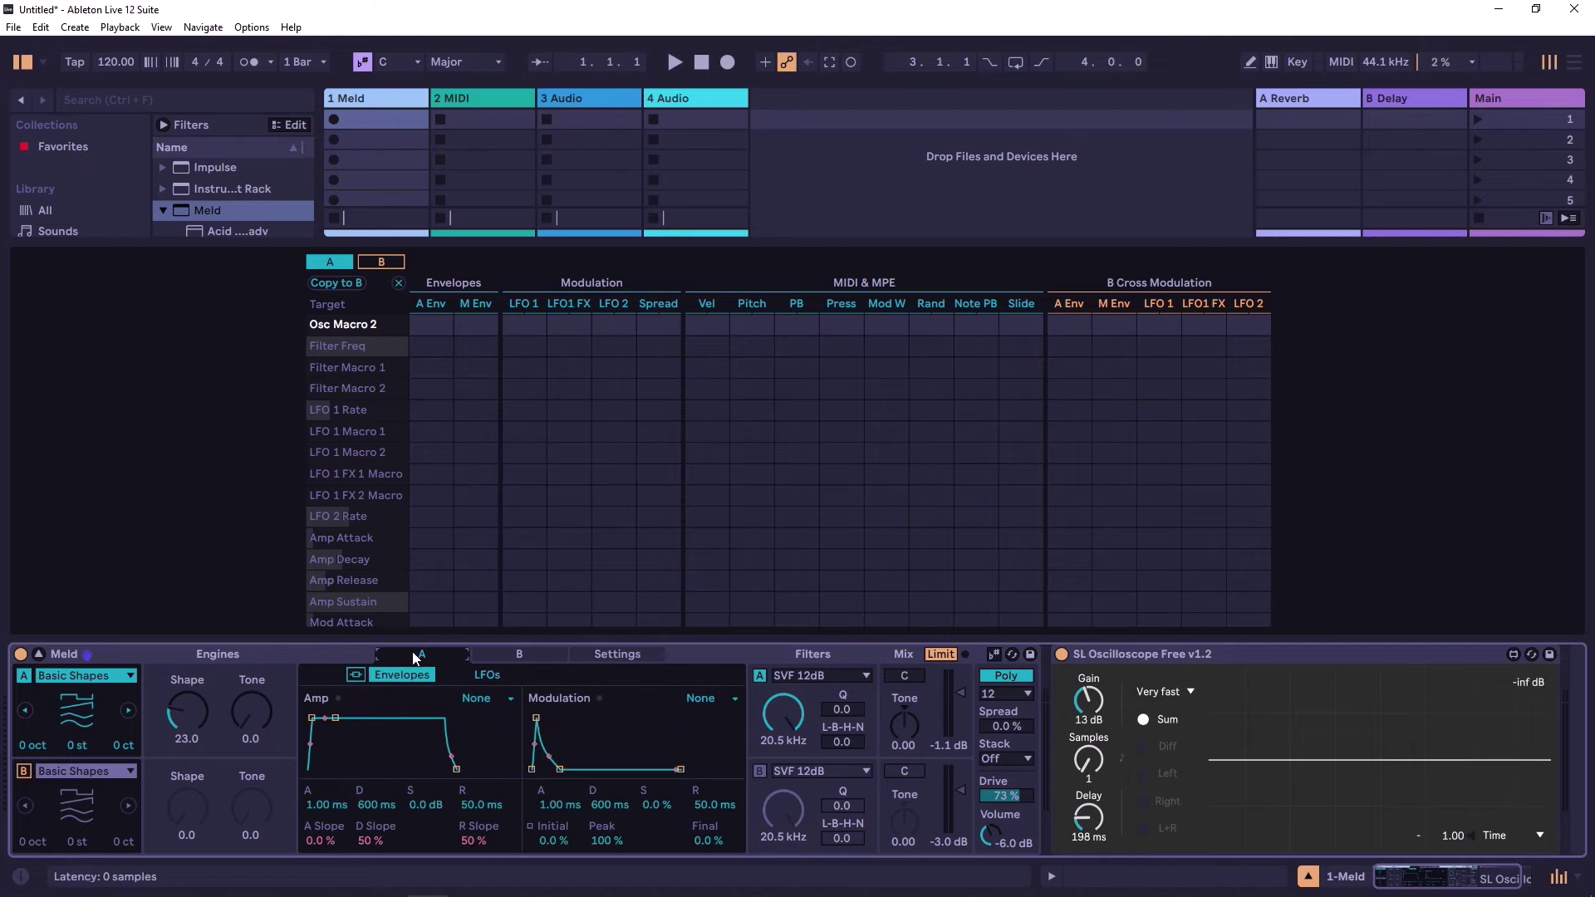